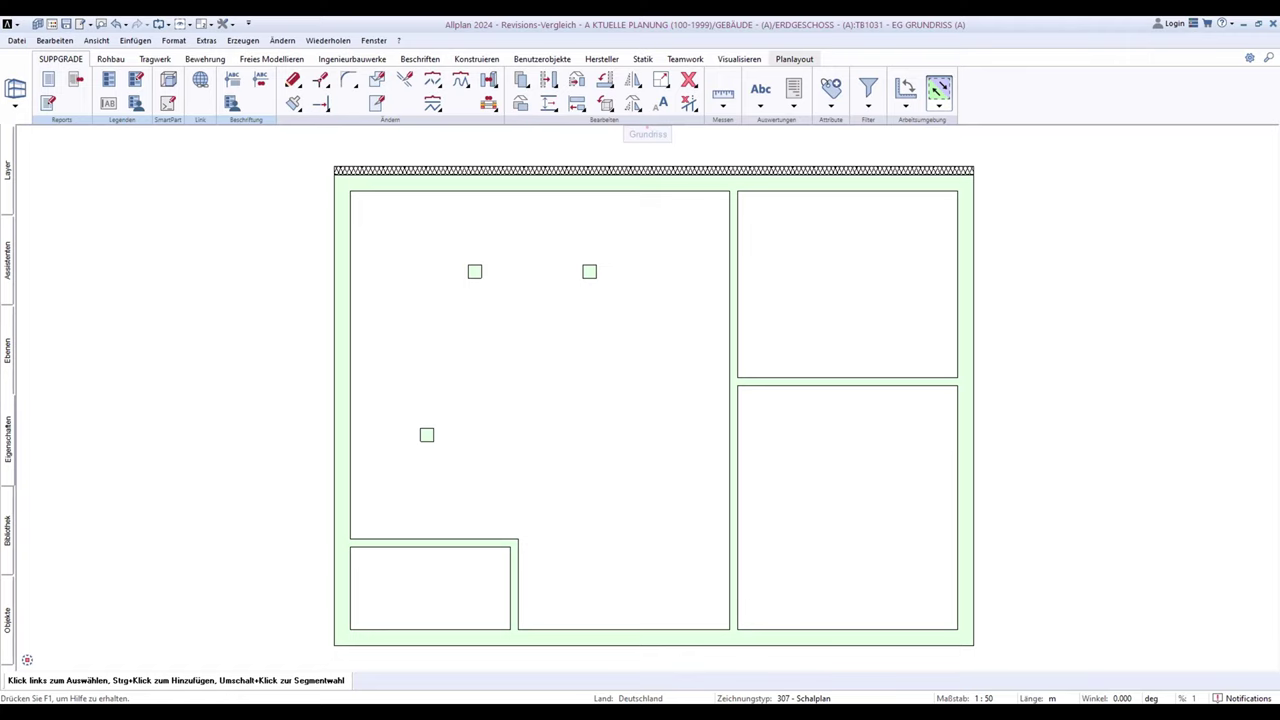
Step: Inspect a column's attributes with Attribut modifizieren, scroll to its Ifc ID, then cancel
left_click(830, 103)
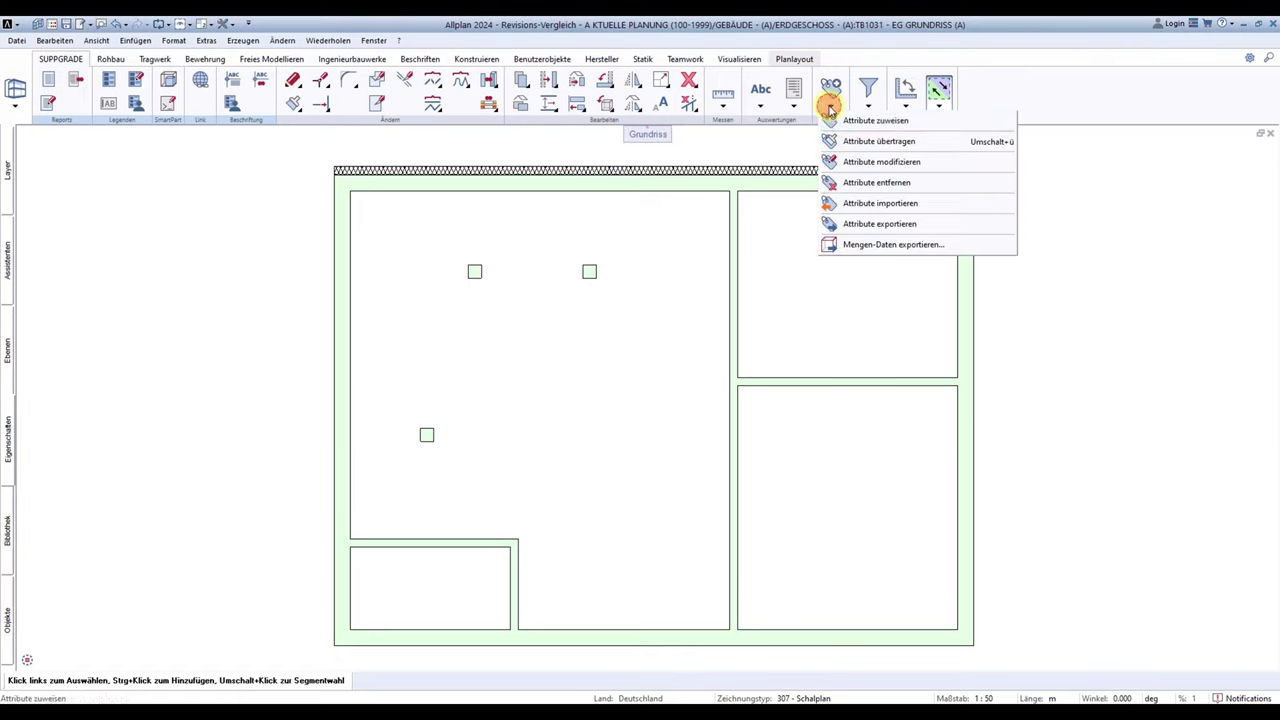
left_click(835, 162)
left_click(587, 272)
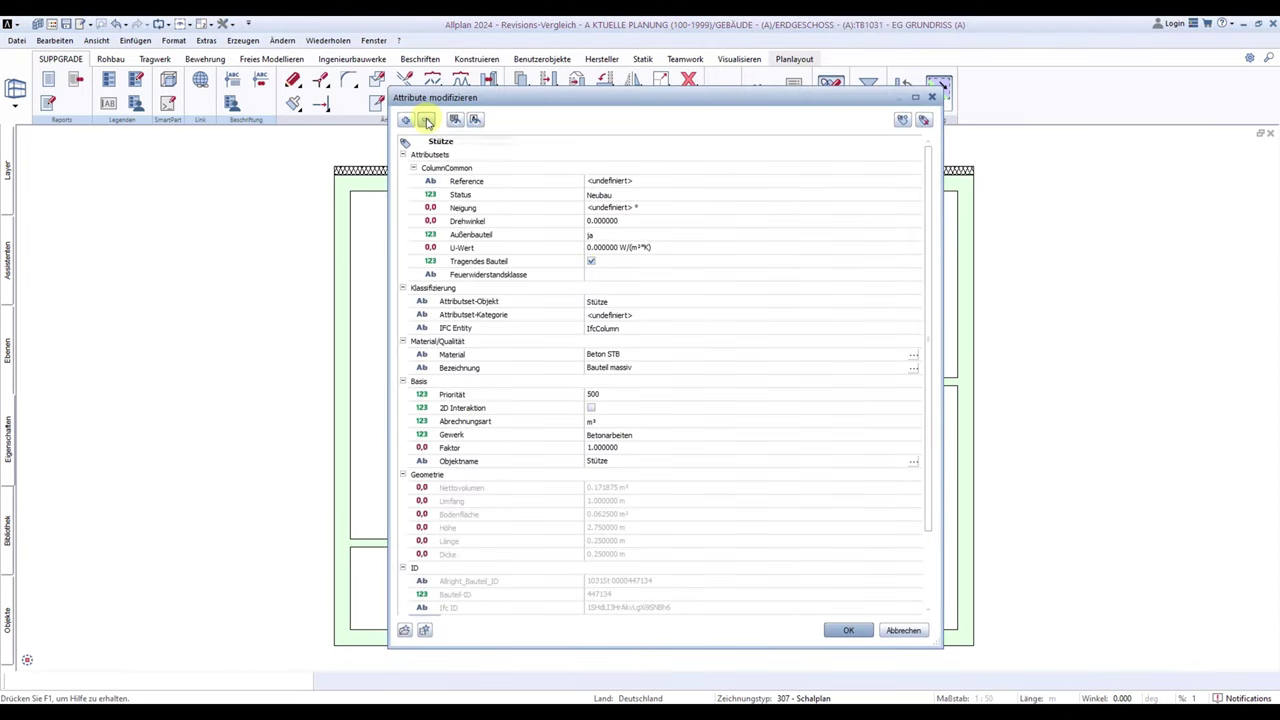
scroll(520, 380, "down", 1)
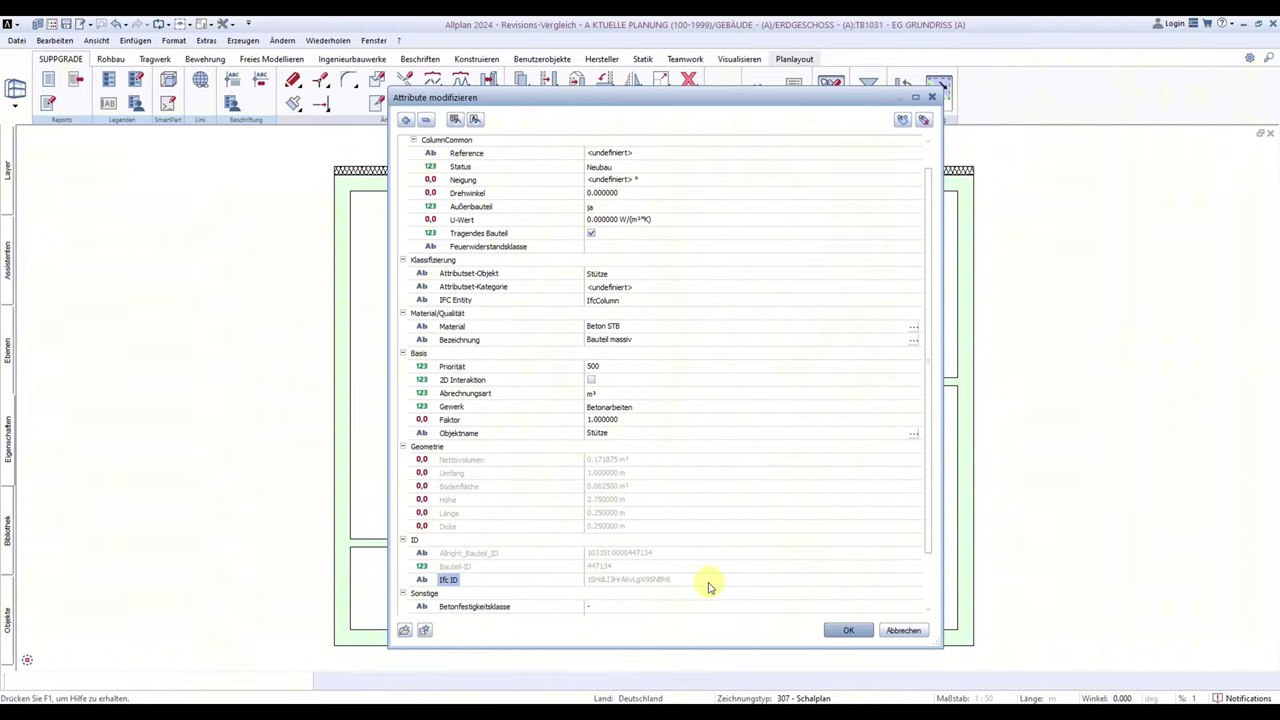
left_click(845, 630)
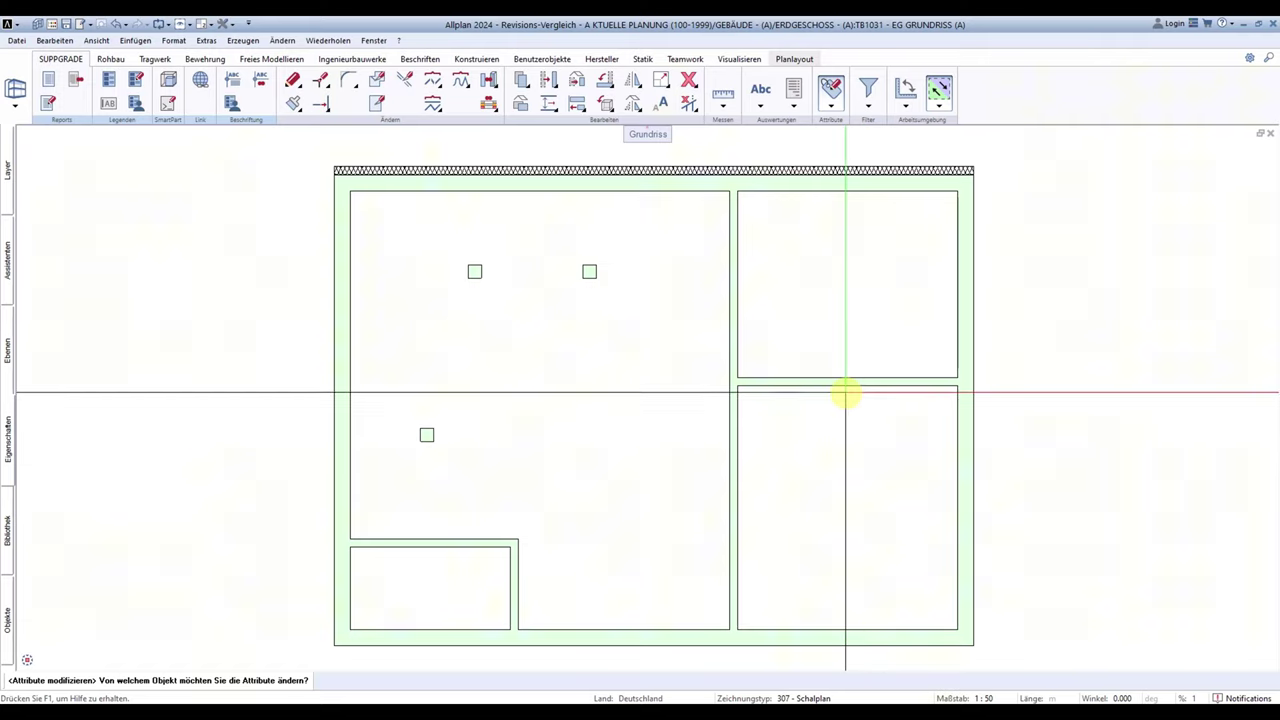
Step: Search commands for 'Beschriftungsbild' and show its result 2/41 in the Actionbar
middle_click_drag(1040, 394, 431, 380)
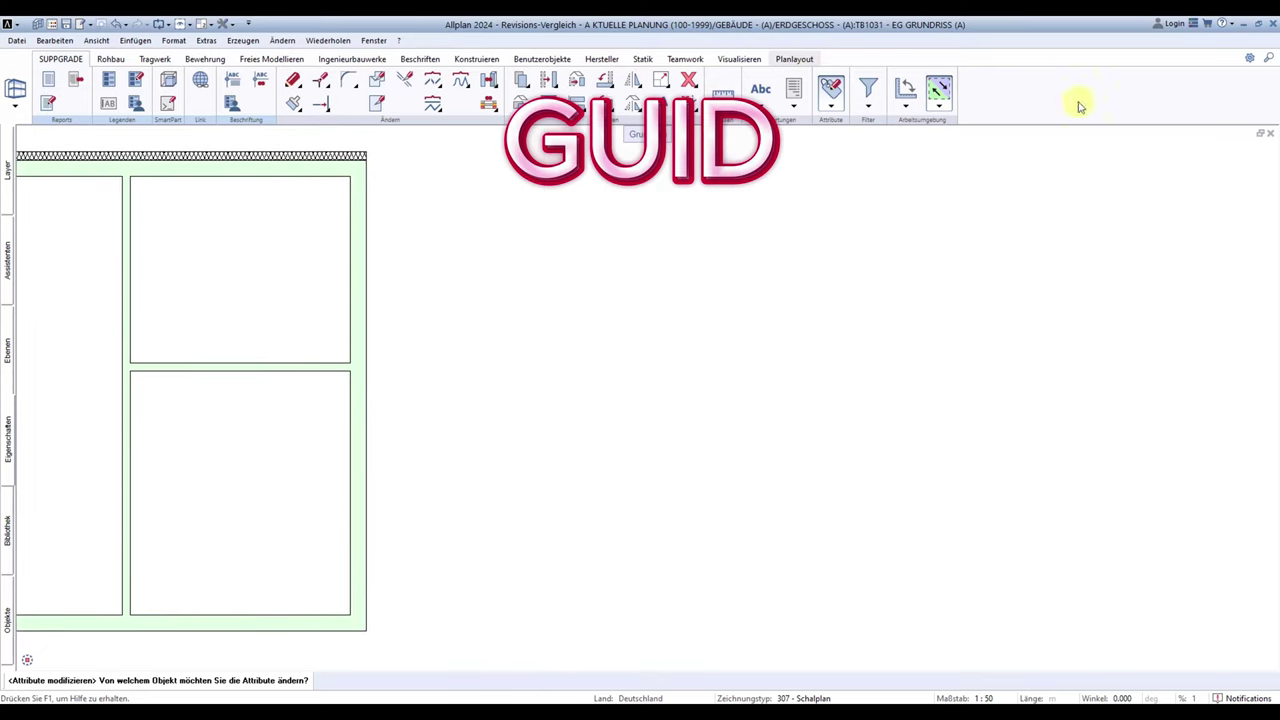
left_click(1268, 58)
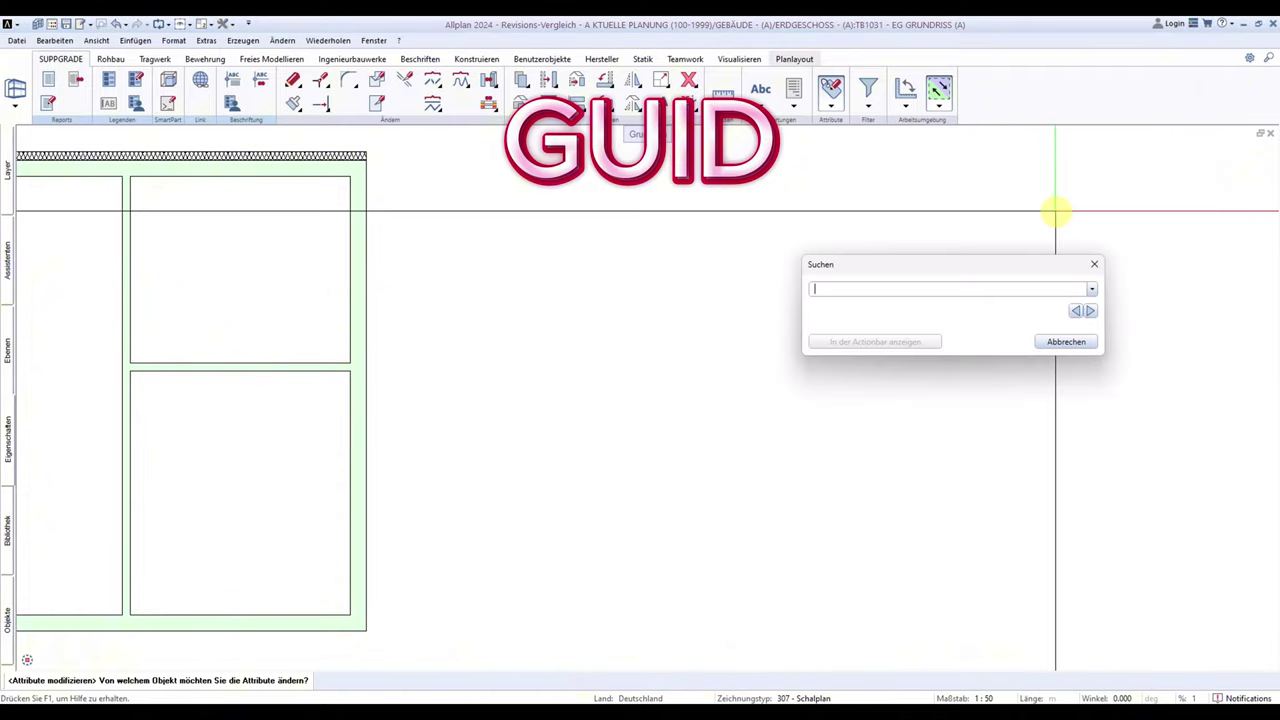
type("beschriftungsbild")
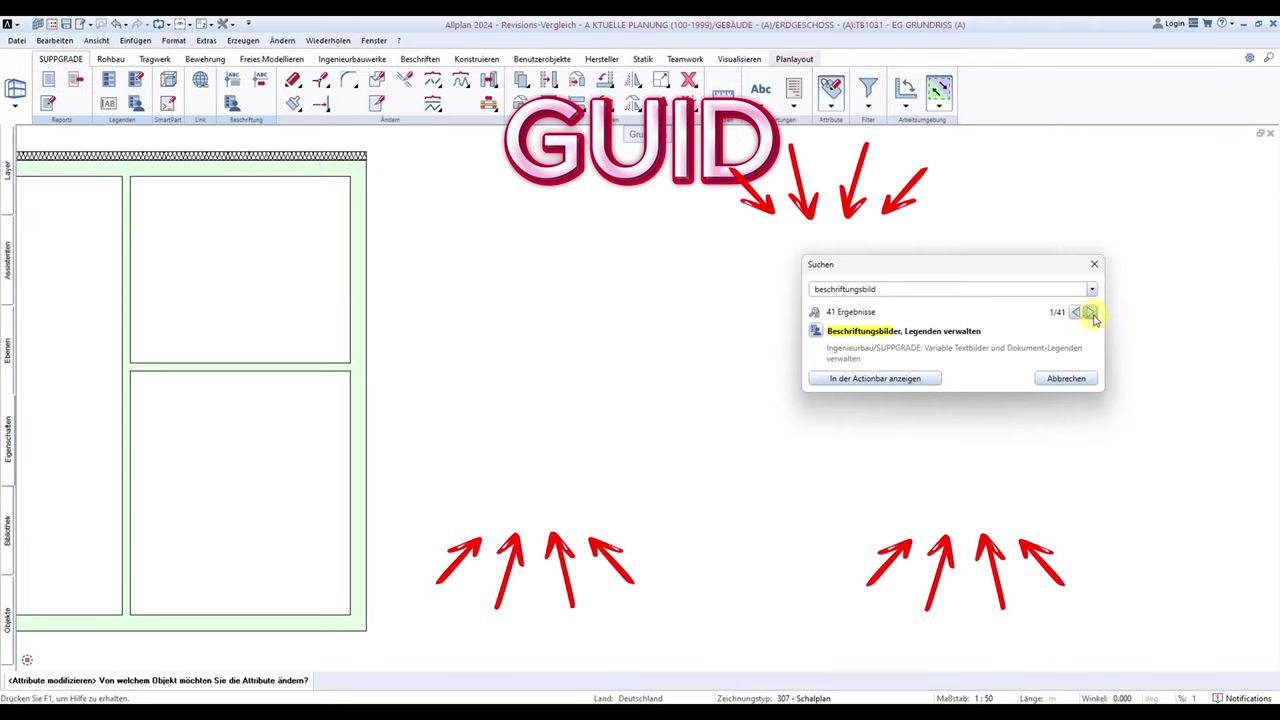
left_click(1090, 312)
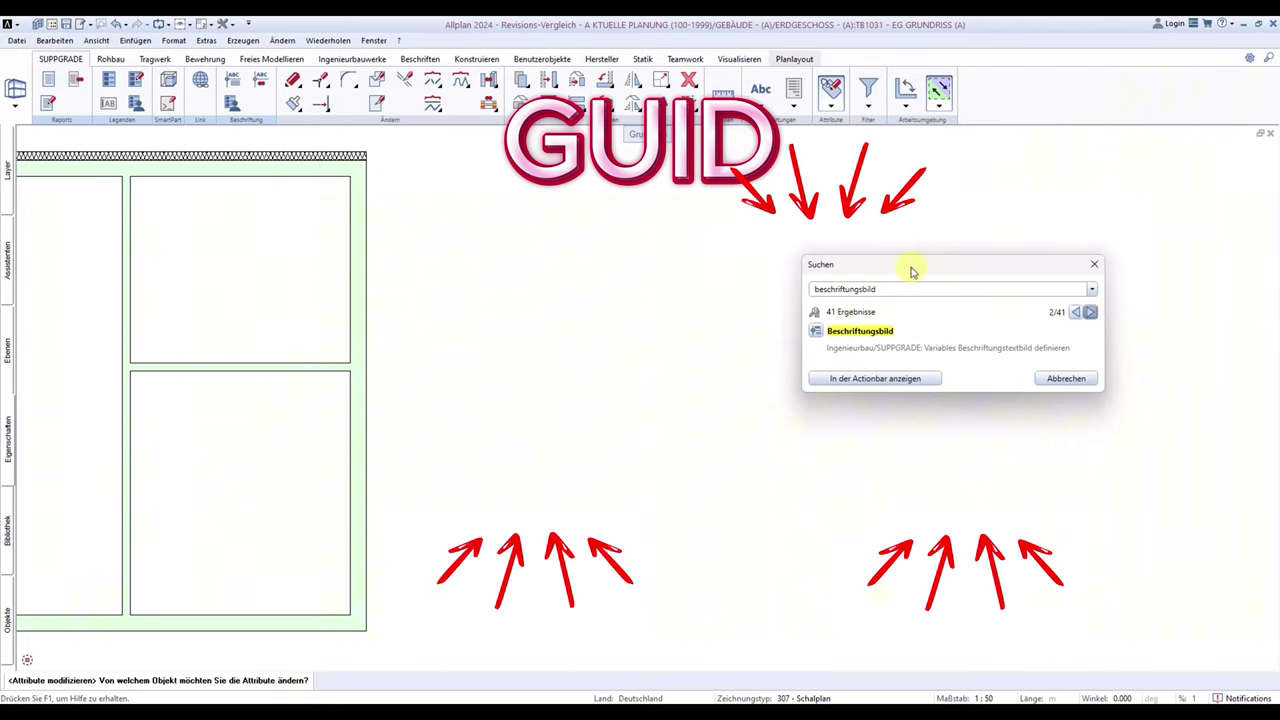
left_click_drag(906, 266, 601, 265)
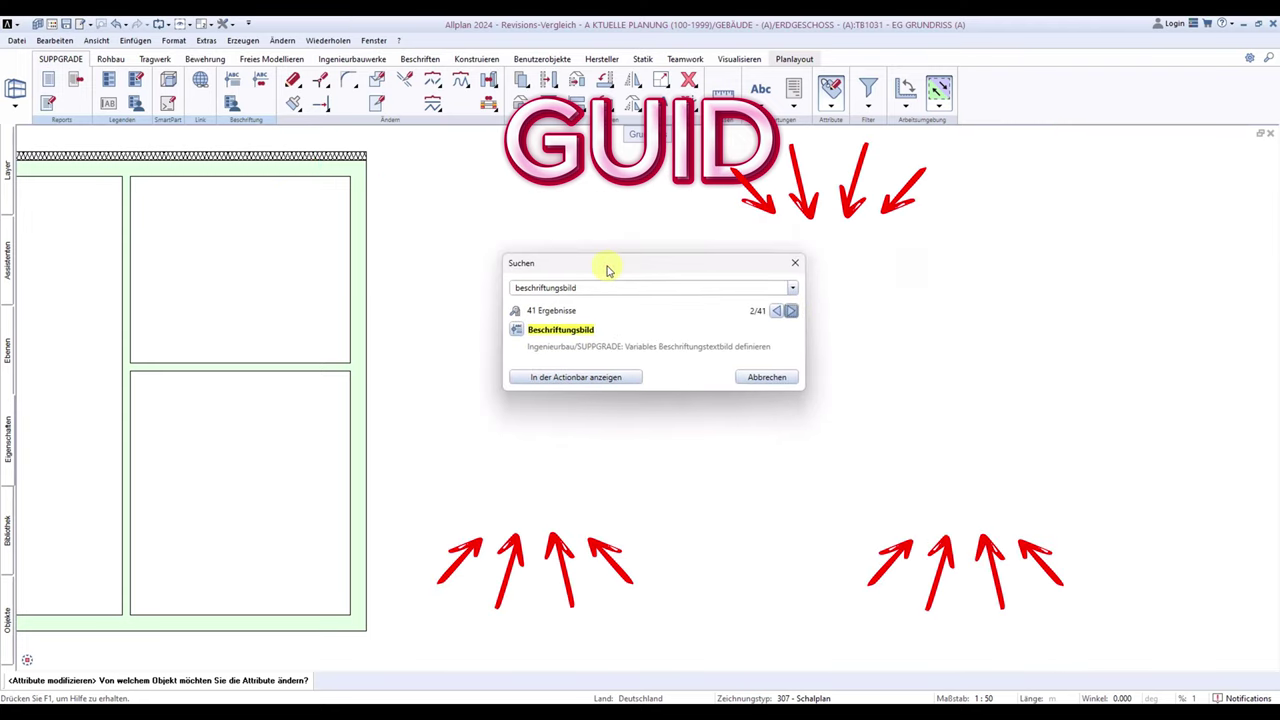
left_click(540, 377)
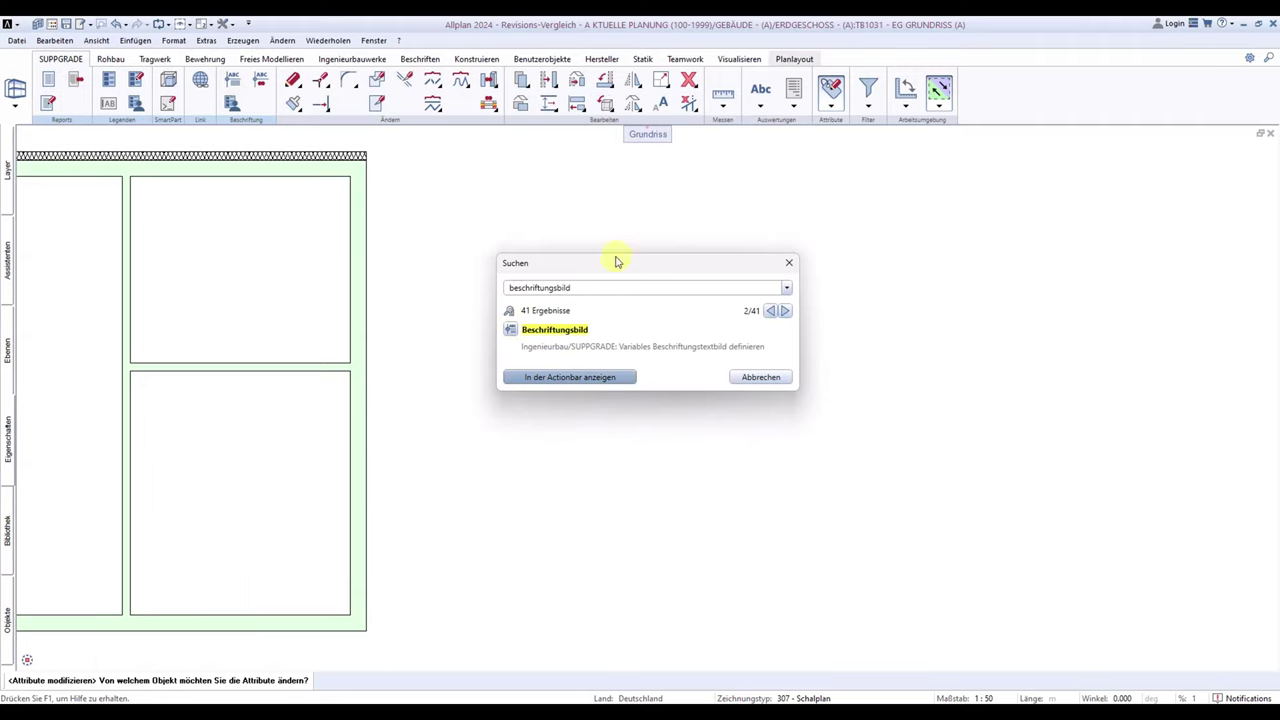
Step: Close the search and start a new Beschriftungsbild label style
left_click(787, 264)
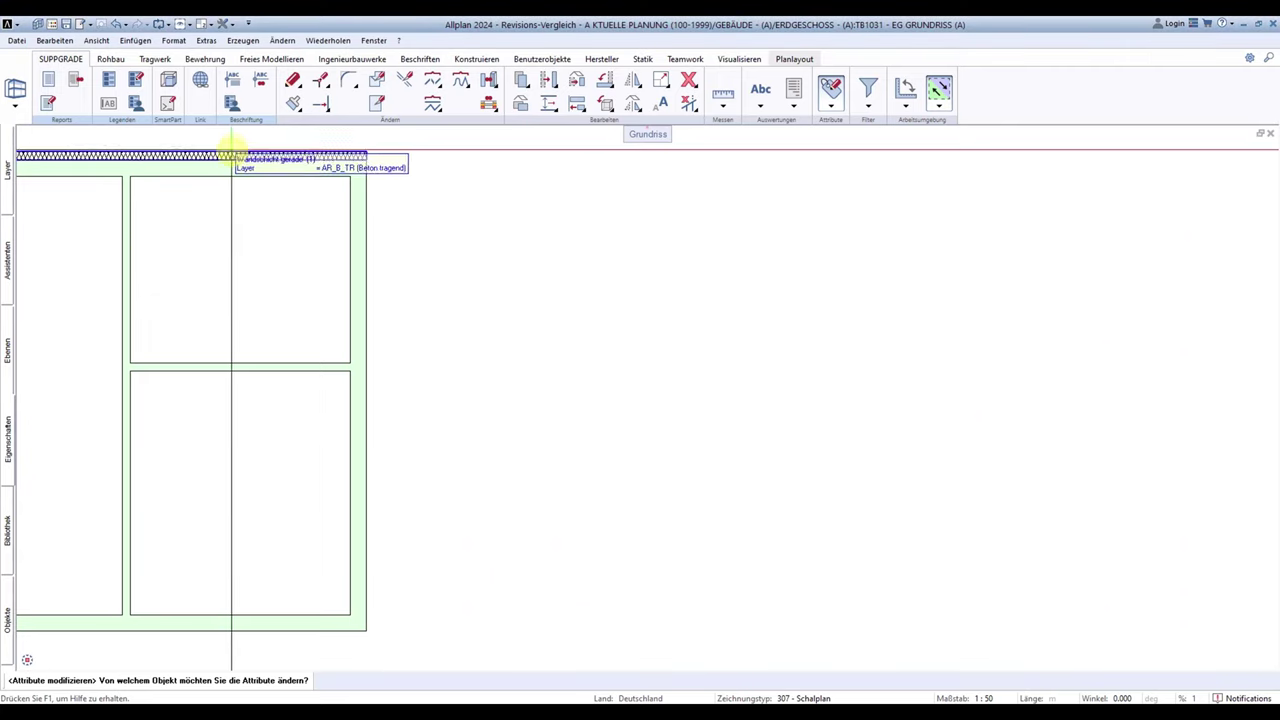
left_click(232, 82)
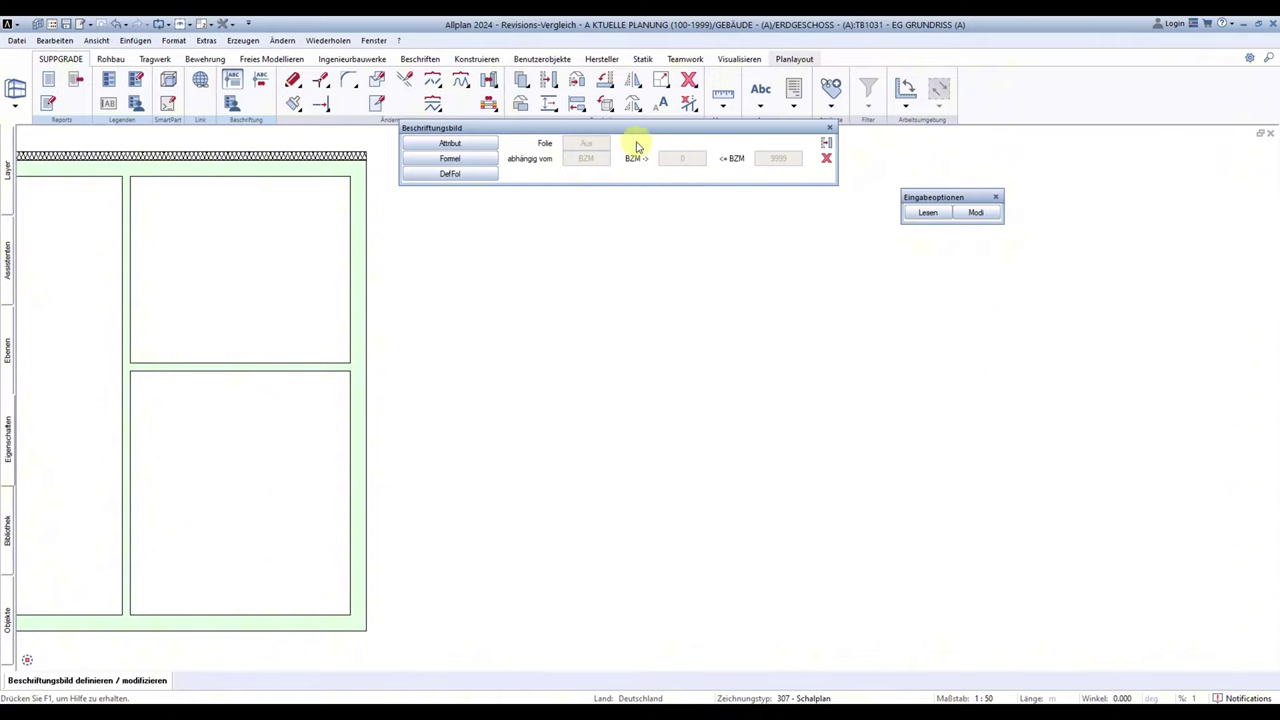
left_click_drag(940, 198, 902, 168)
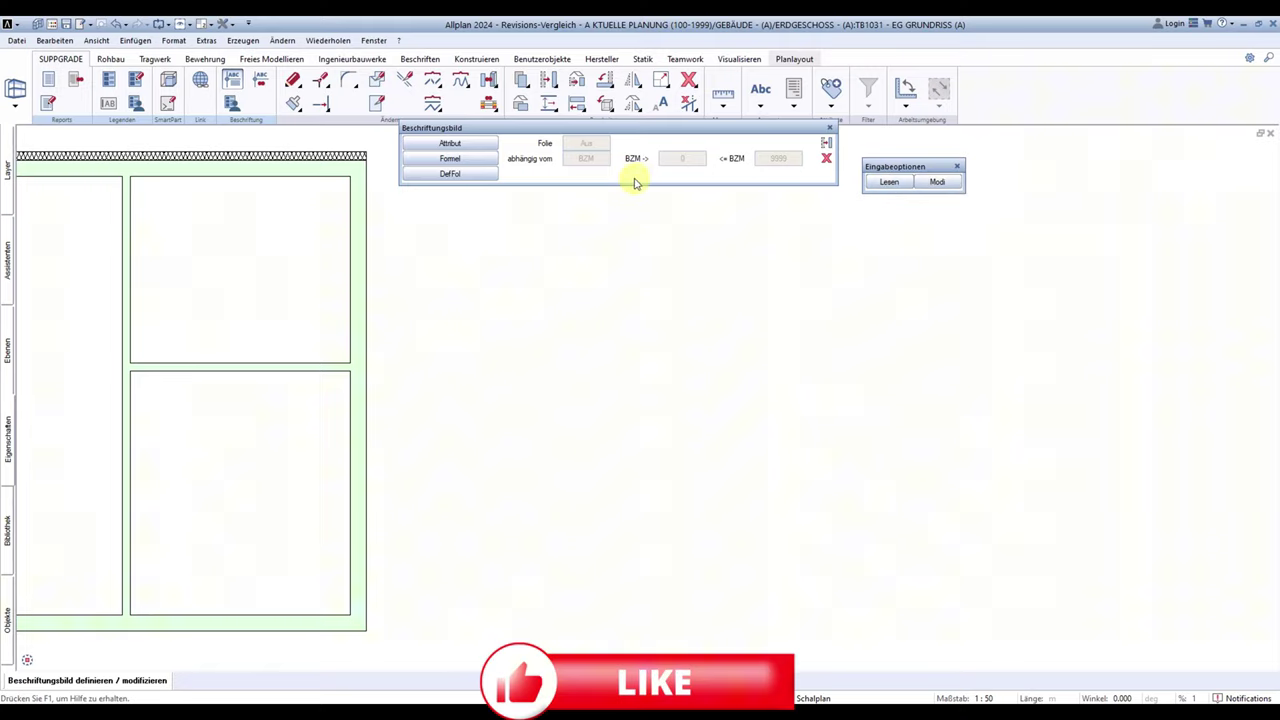
left_click(462, 160)
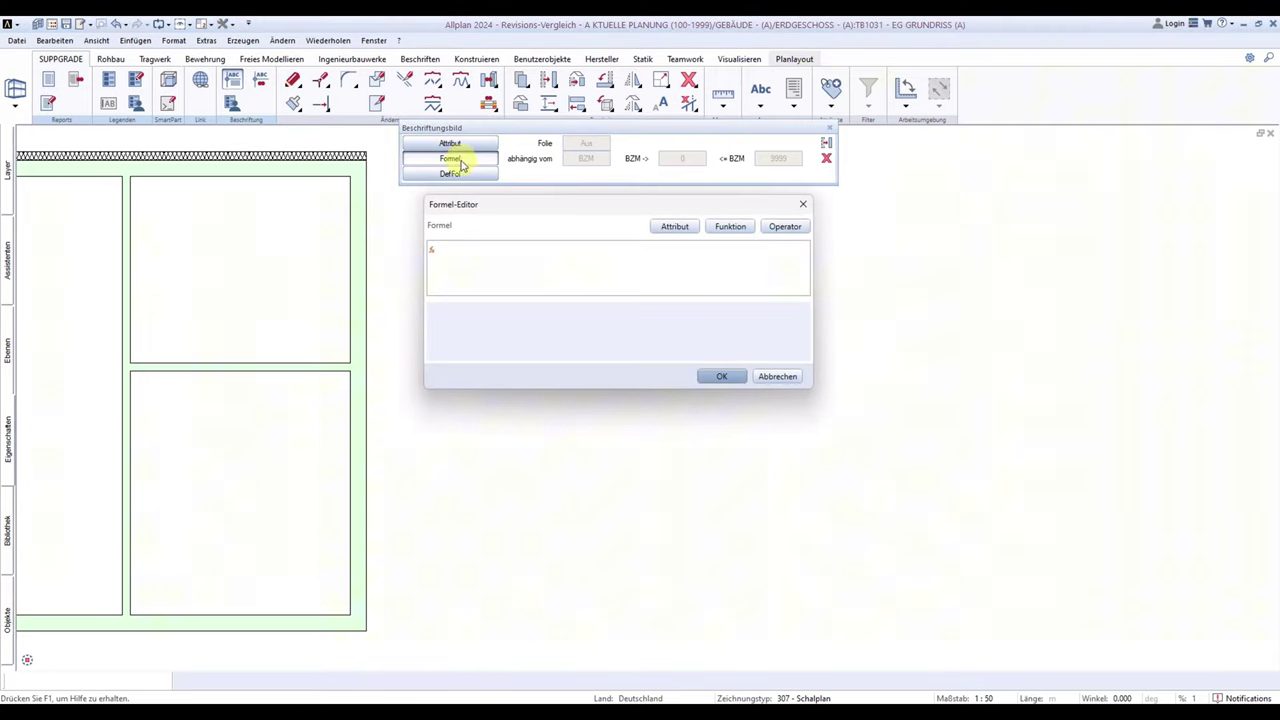
left_click(446, 250)
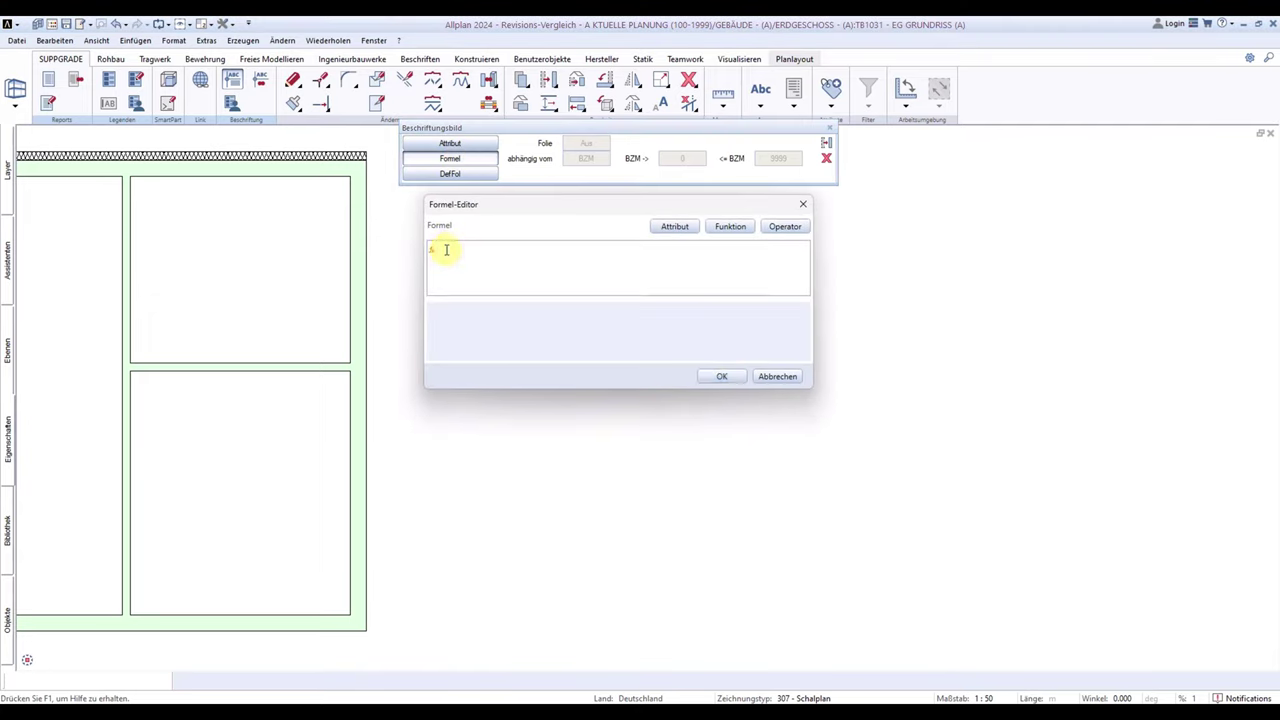
left_click(668, 228)
type("ifc")
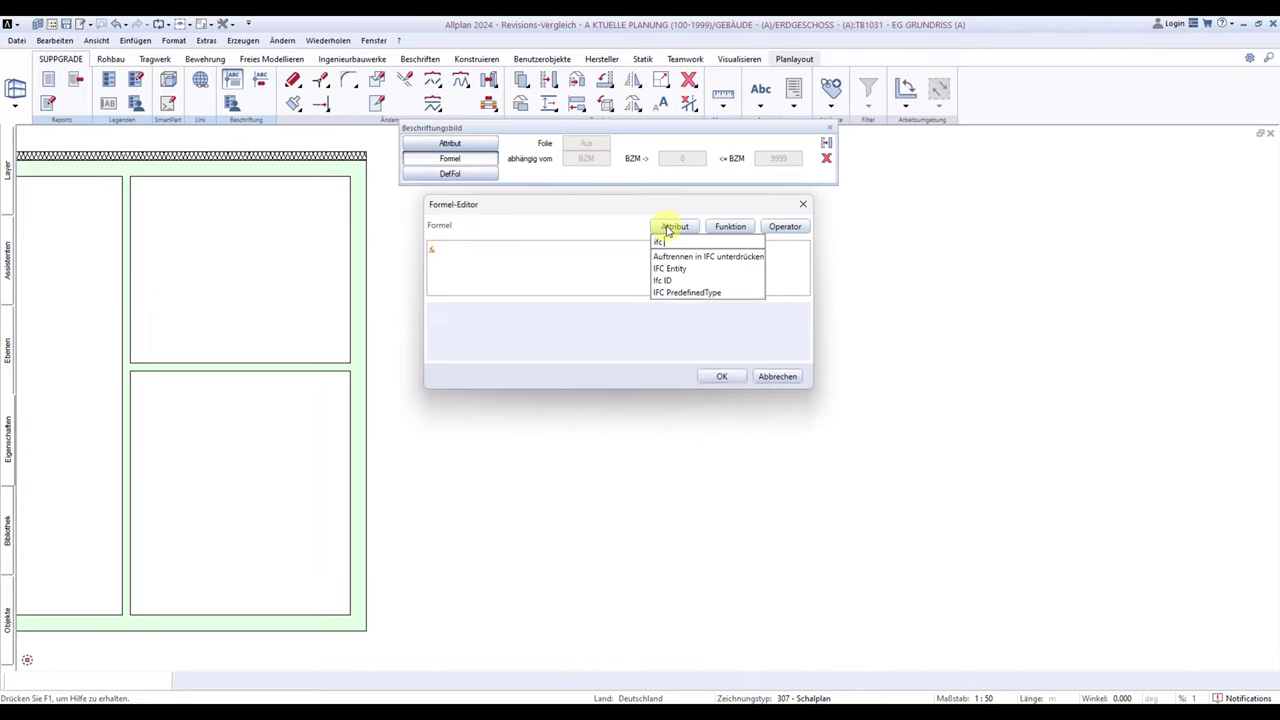
type(" id")
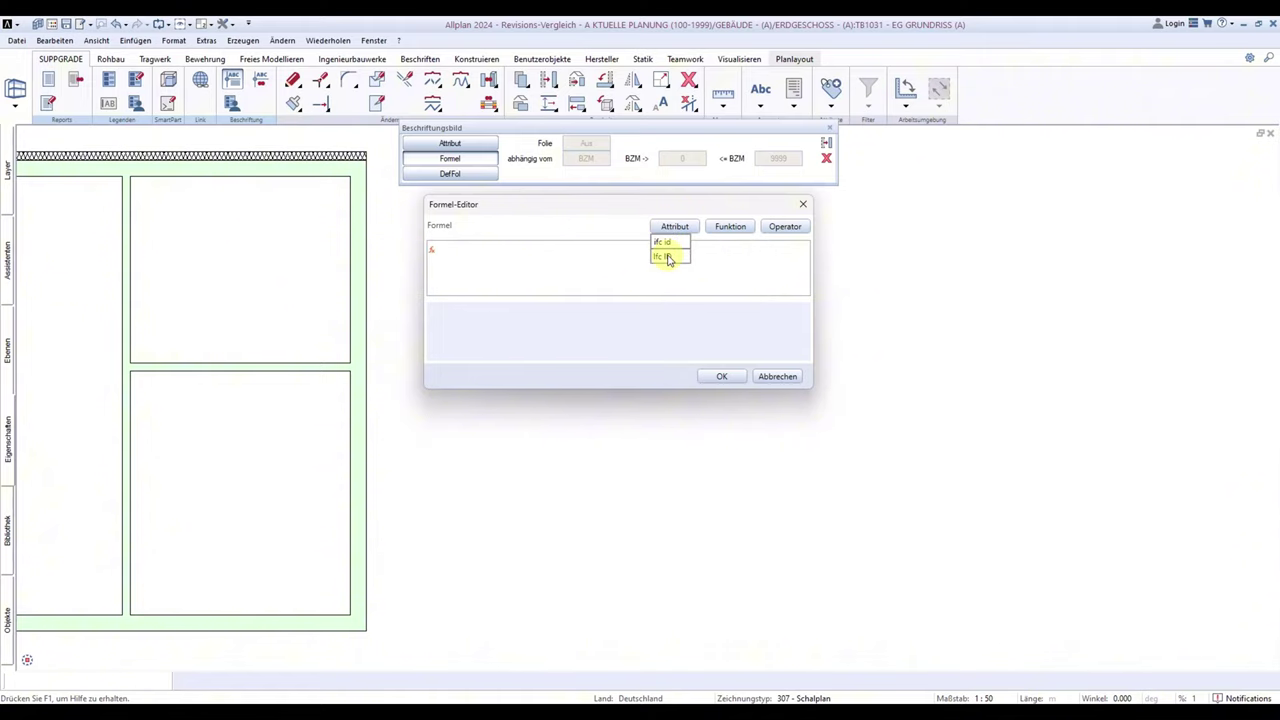
mouse_move(664, 257)
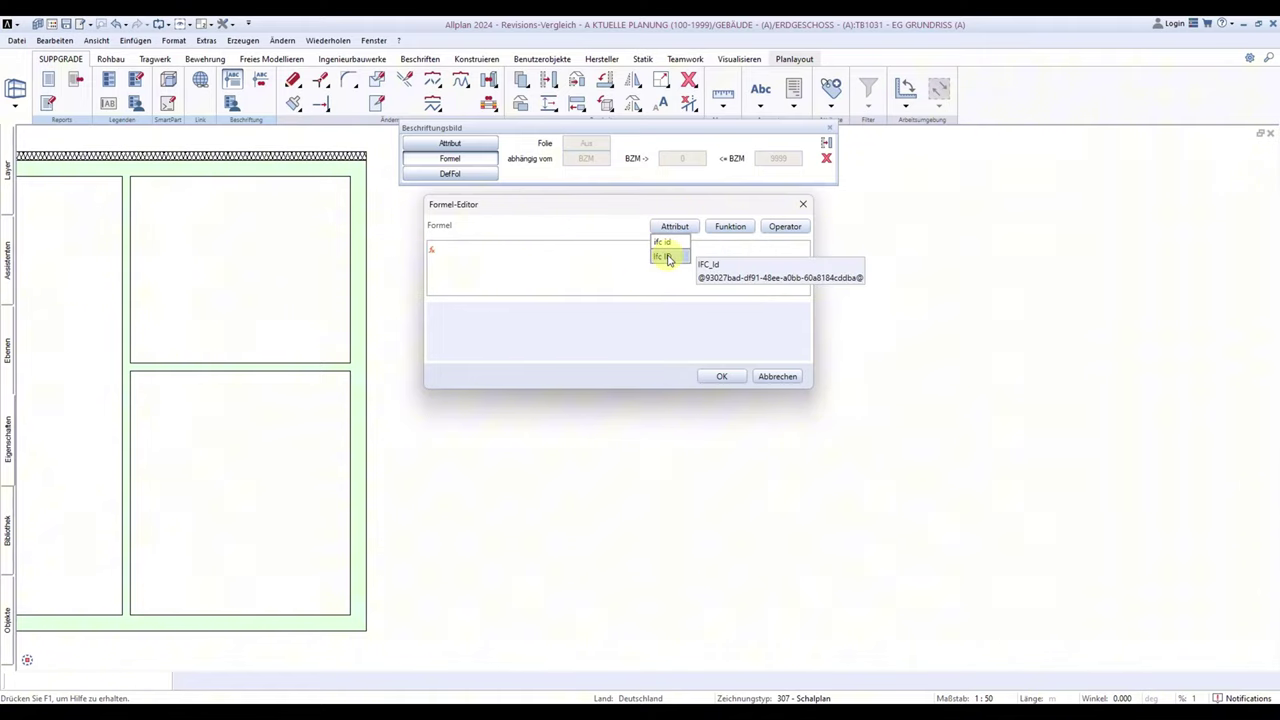
left_click(668, 258)
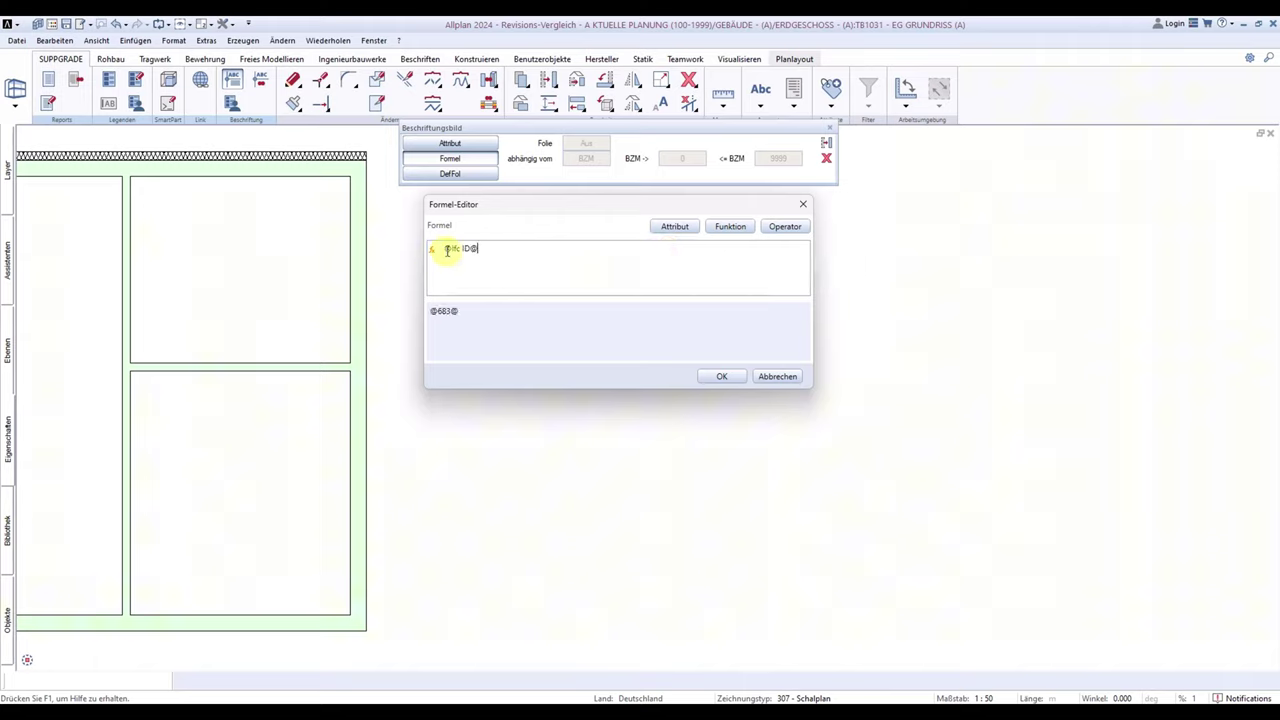
mouse_move(450, 251)
left_mouse_down()
mouse_move(476, 249)
mouse_move(444, 249)
left_mouse_up()
mouse_move(458, 313)
left_mouse_down()
mouse_move(436, 316)
mouse_move(452, 312)
left_mouse_up()
Step: Confirm the Ifc ID formula, then reopen it via Info for editing
left_click(719, 376)
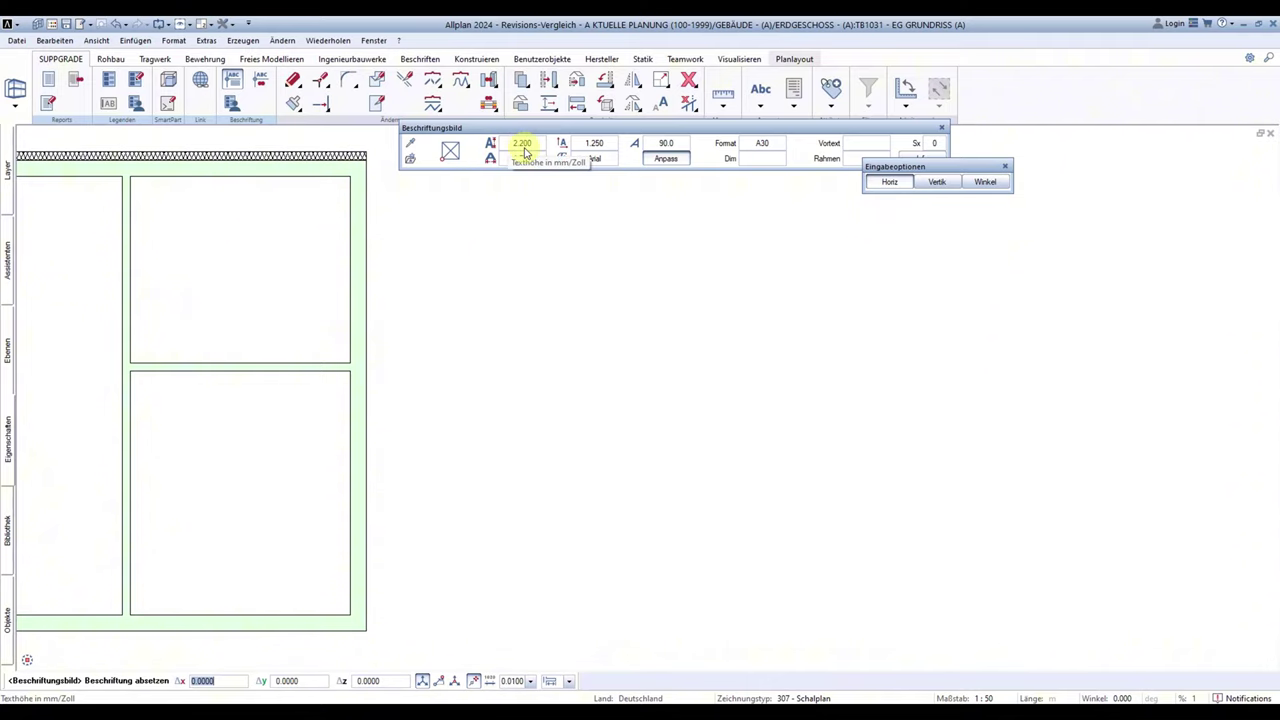
left_click_drag(894, 166, 908, 194)
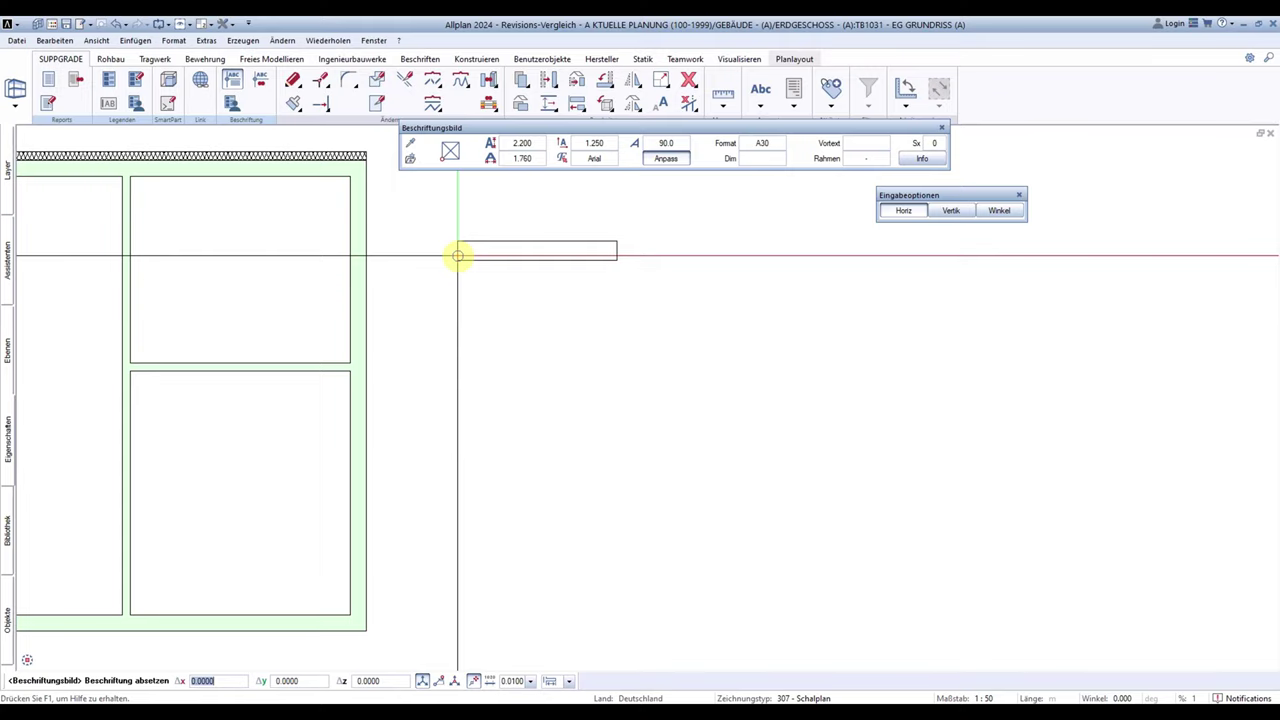
left_click(921, 158)
left_click(612, 249)
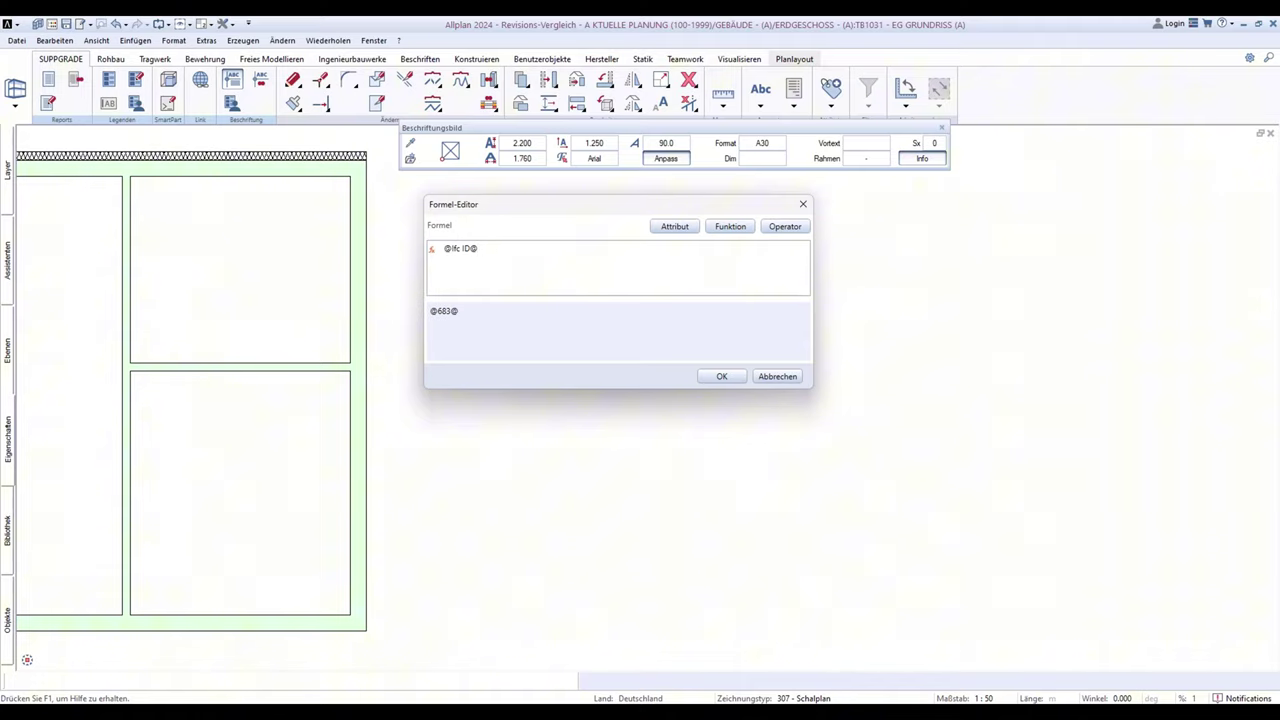
type("MID")
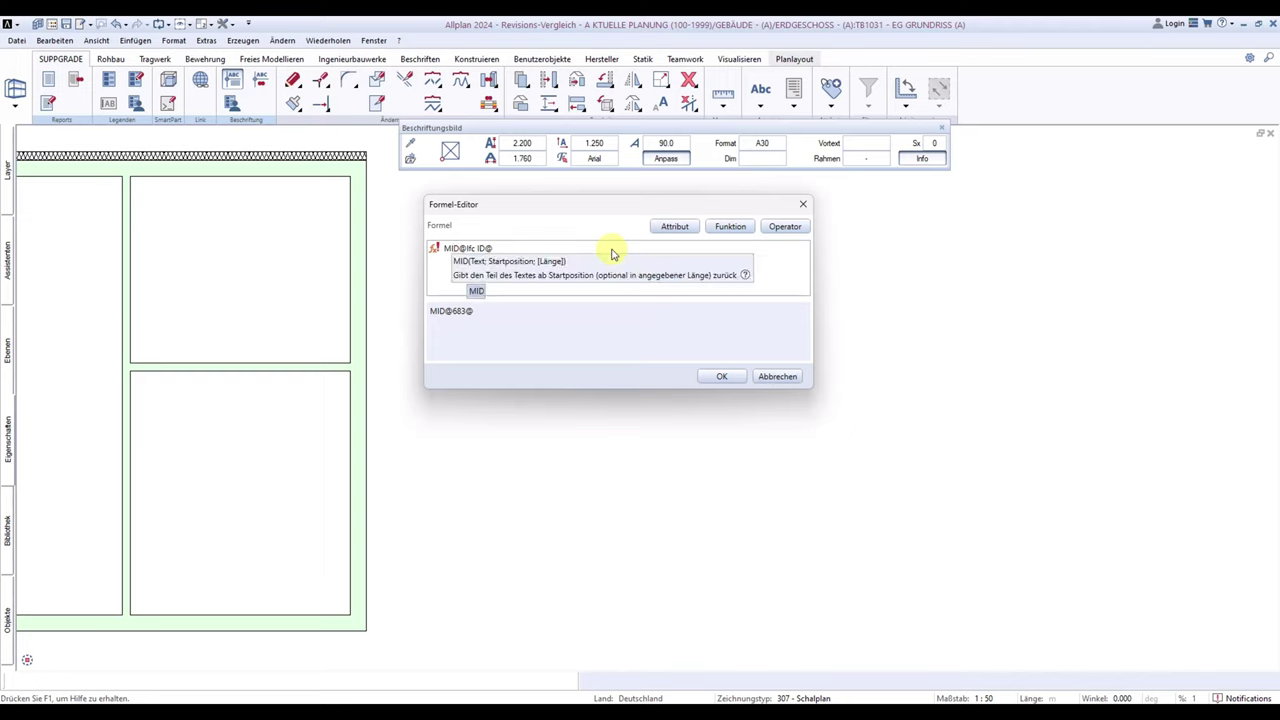
type("(")
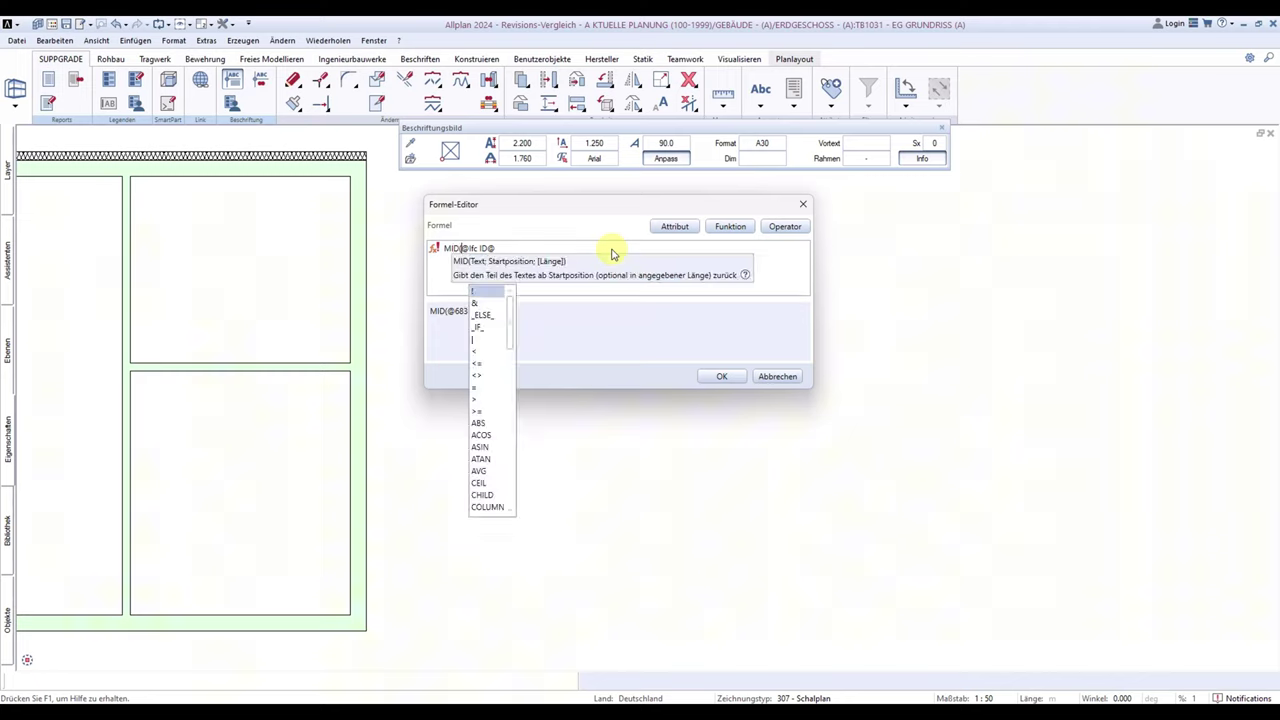
key("End")
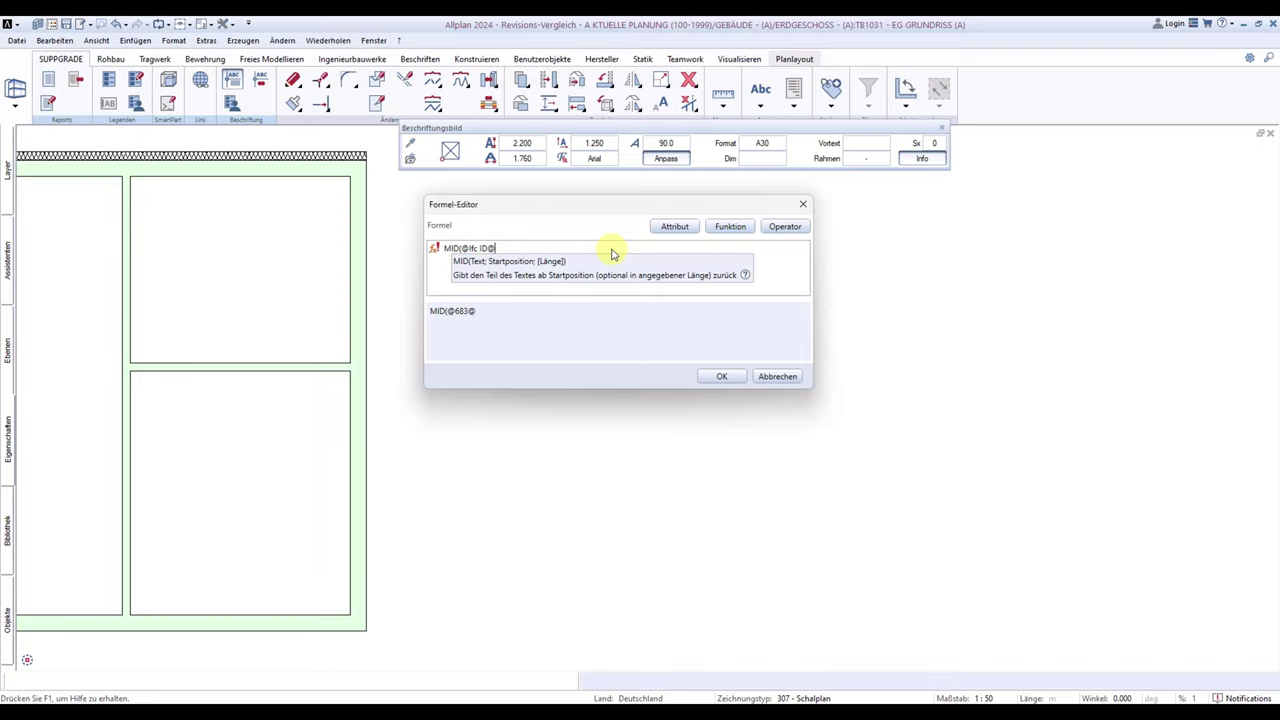
type(";")
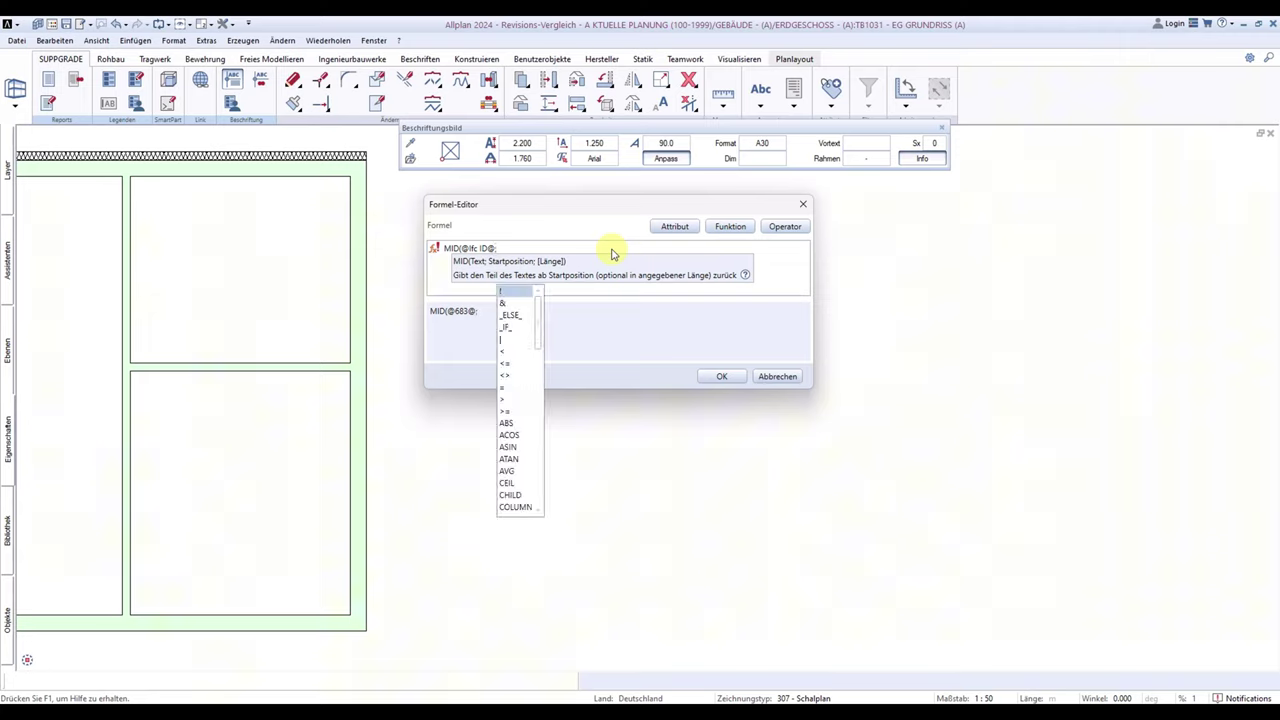
type(" 1")
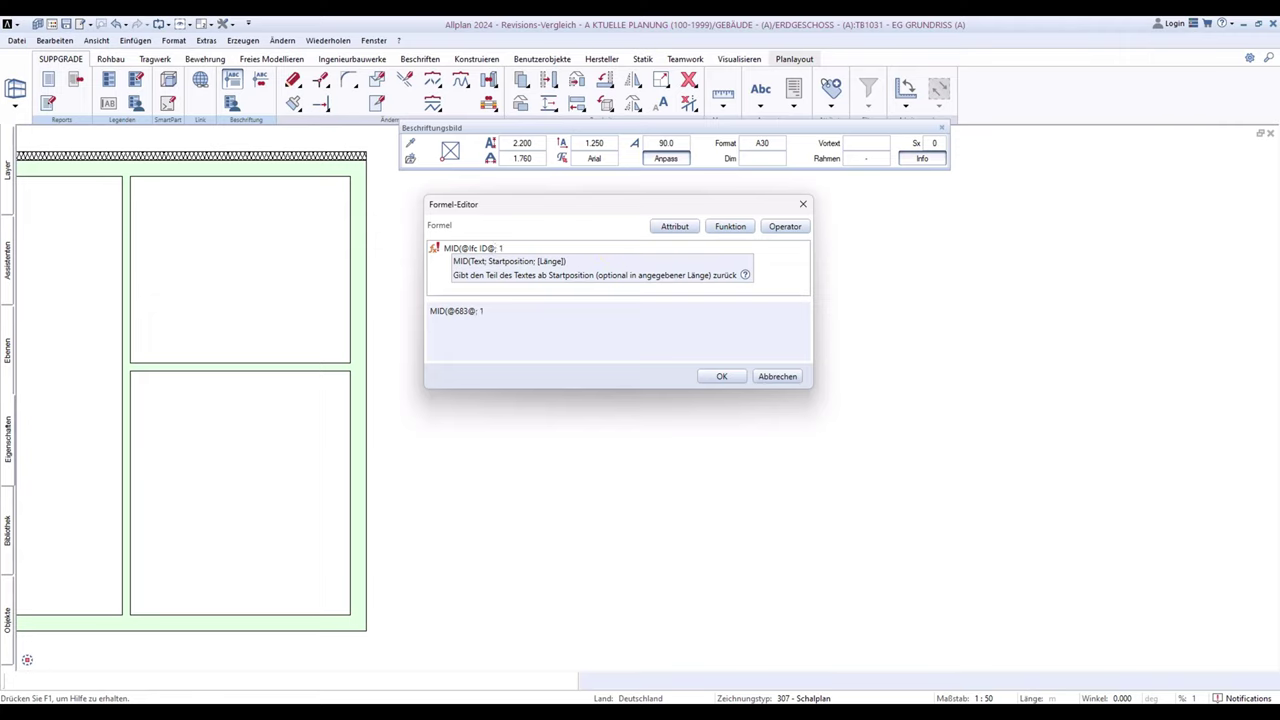
type("; 10")
type(")")
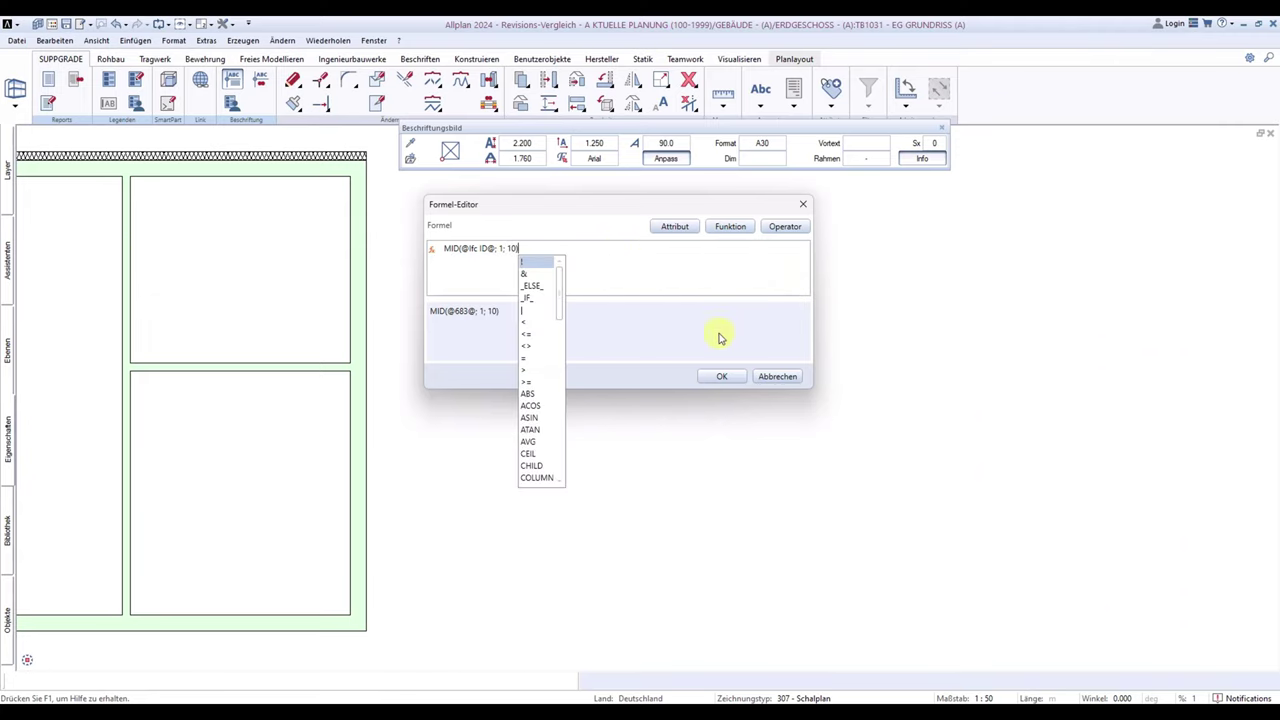
left_click(721, 376)
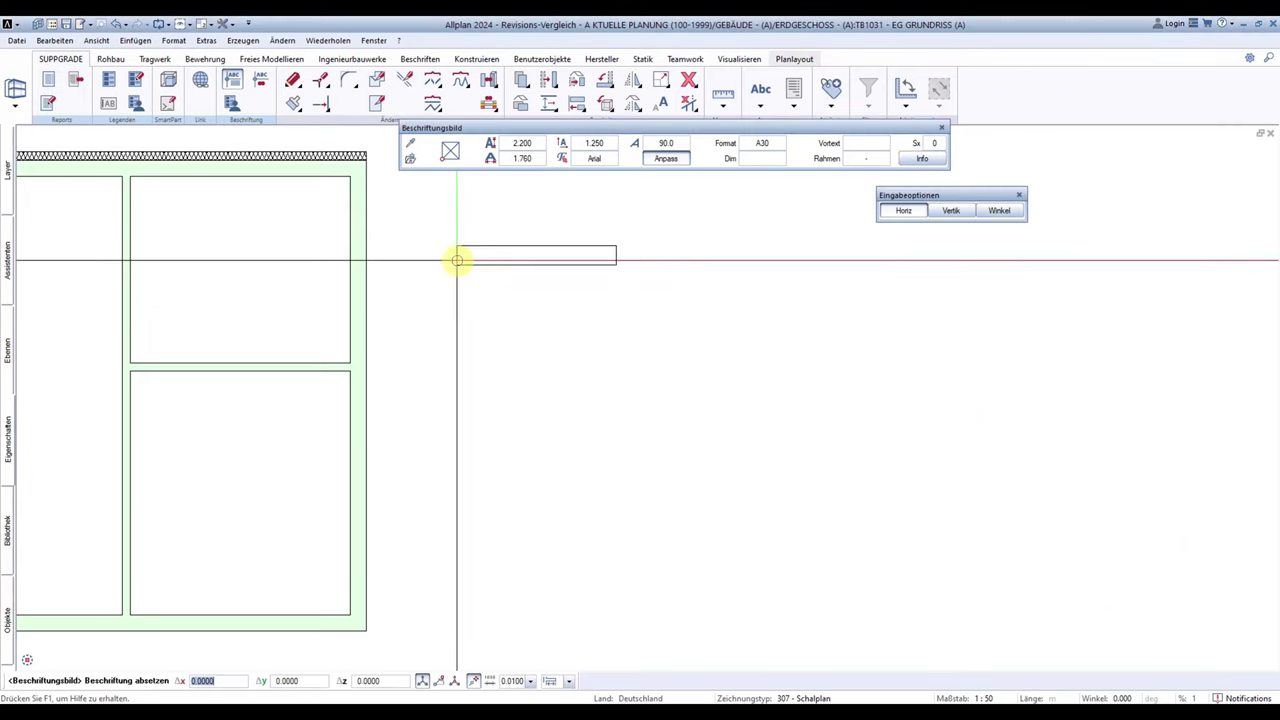
Step: Place the '#IFC ID 1-10' label beside the floor plan and finish the definition
left_click(512, 262)
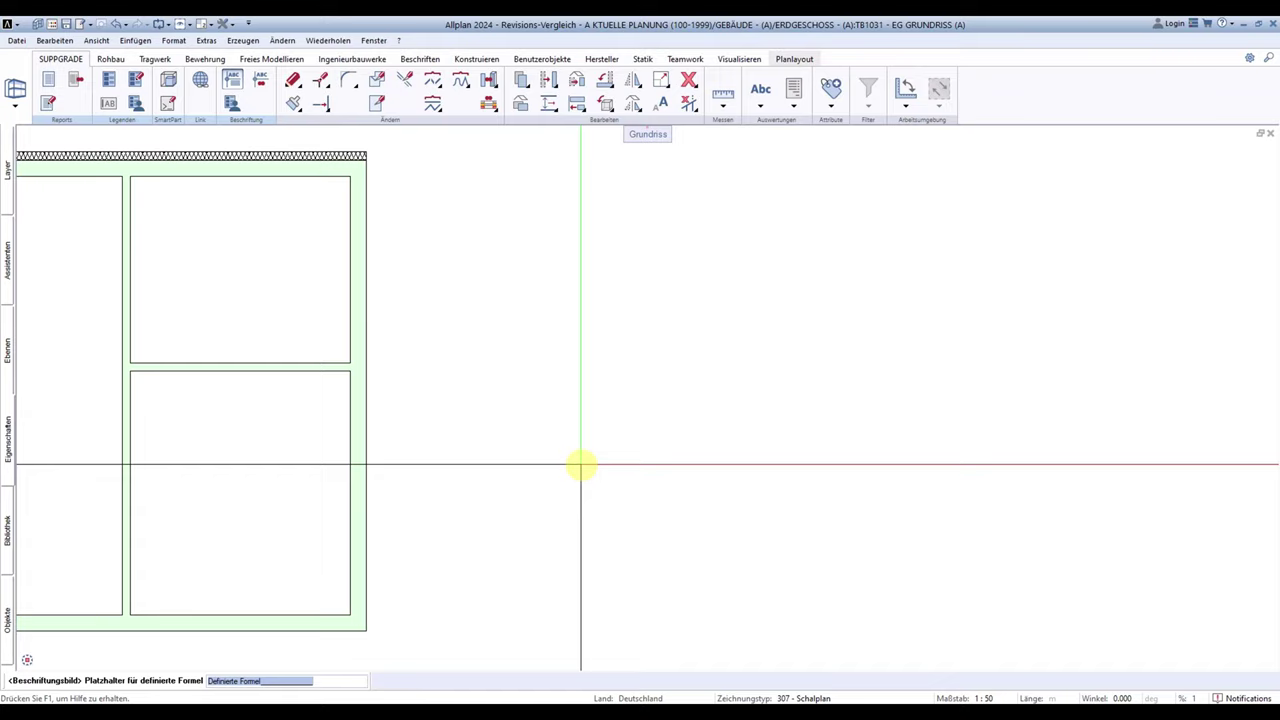
type("z")
type("#IFC ID 1-1")
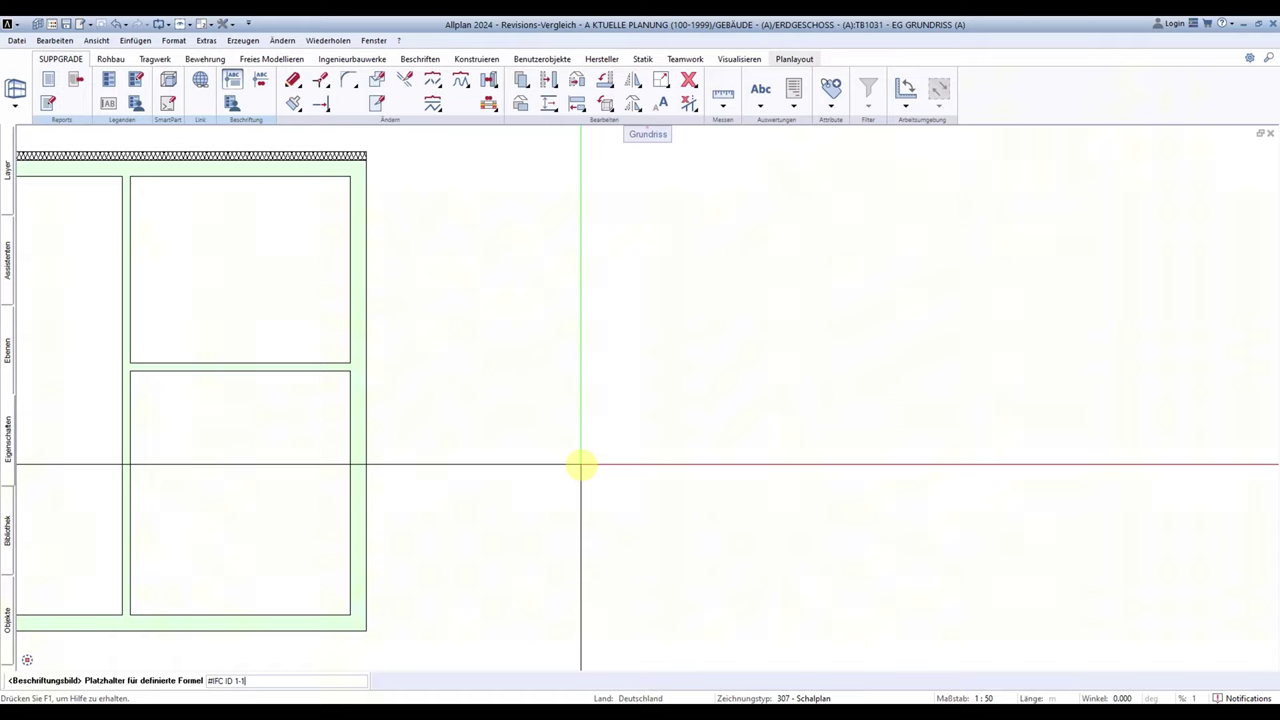
type("0")
key("Return")
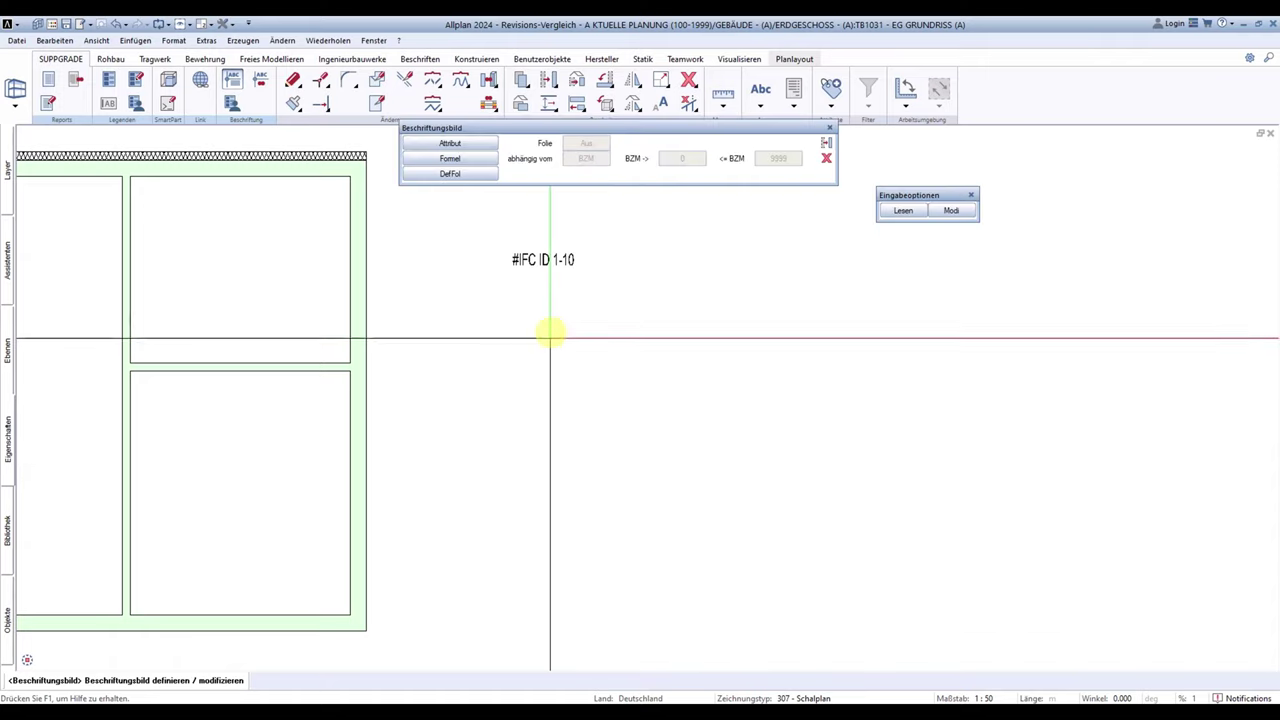
key("Escape")
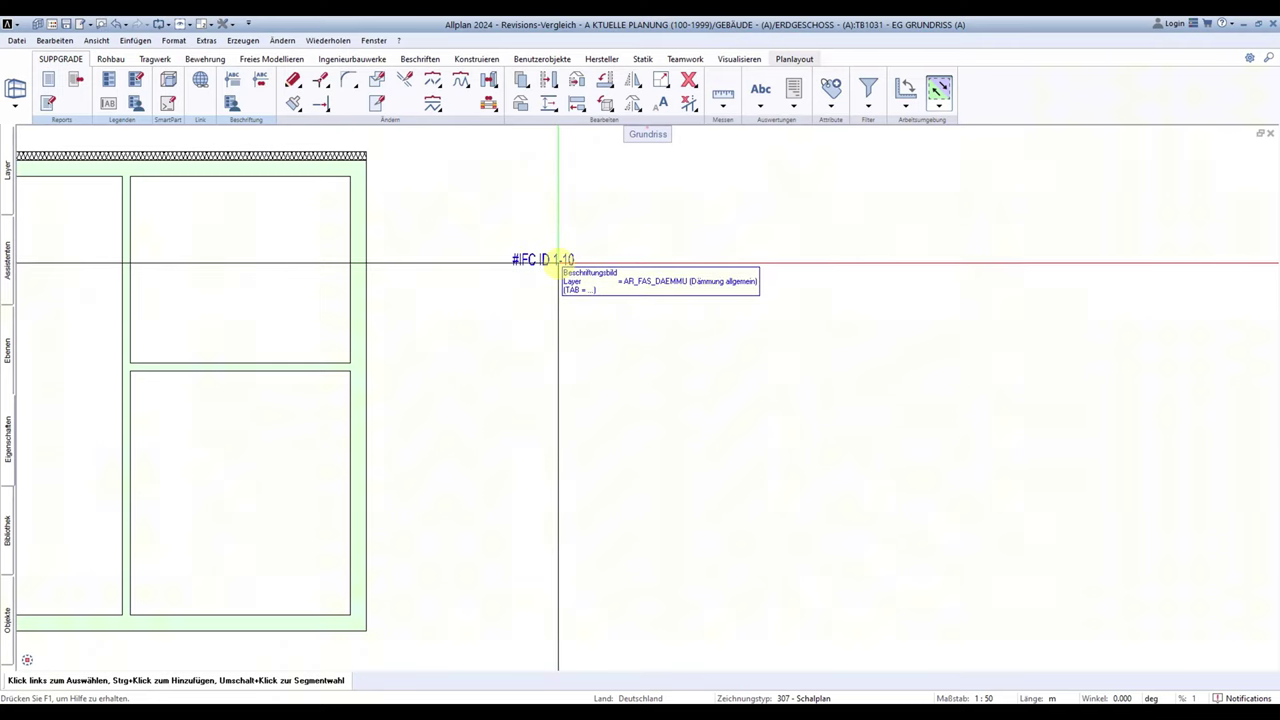
Step: Copy the '#IFC ID 1-10' label directly below the original and check its formula
key("ctrl+c")
left_click(557, 259)
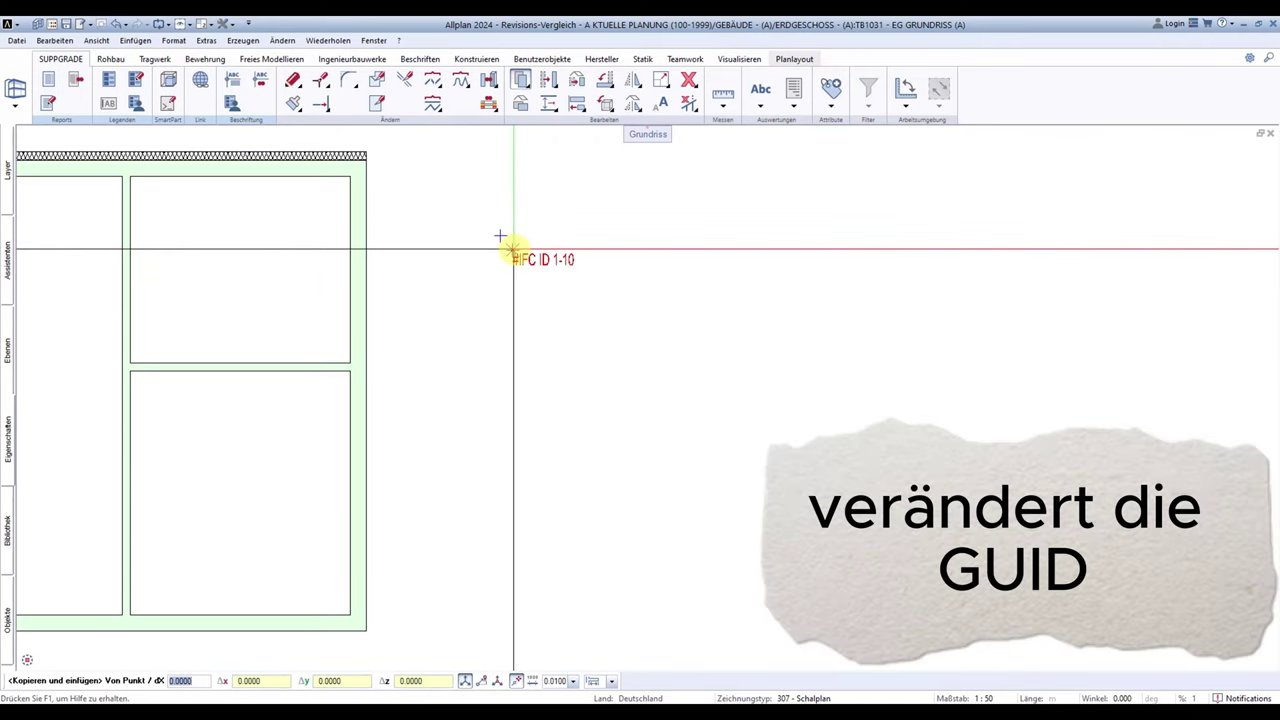
left_click(512, 248)
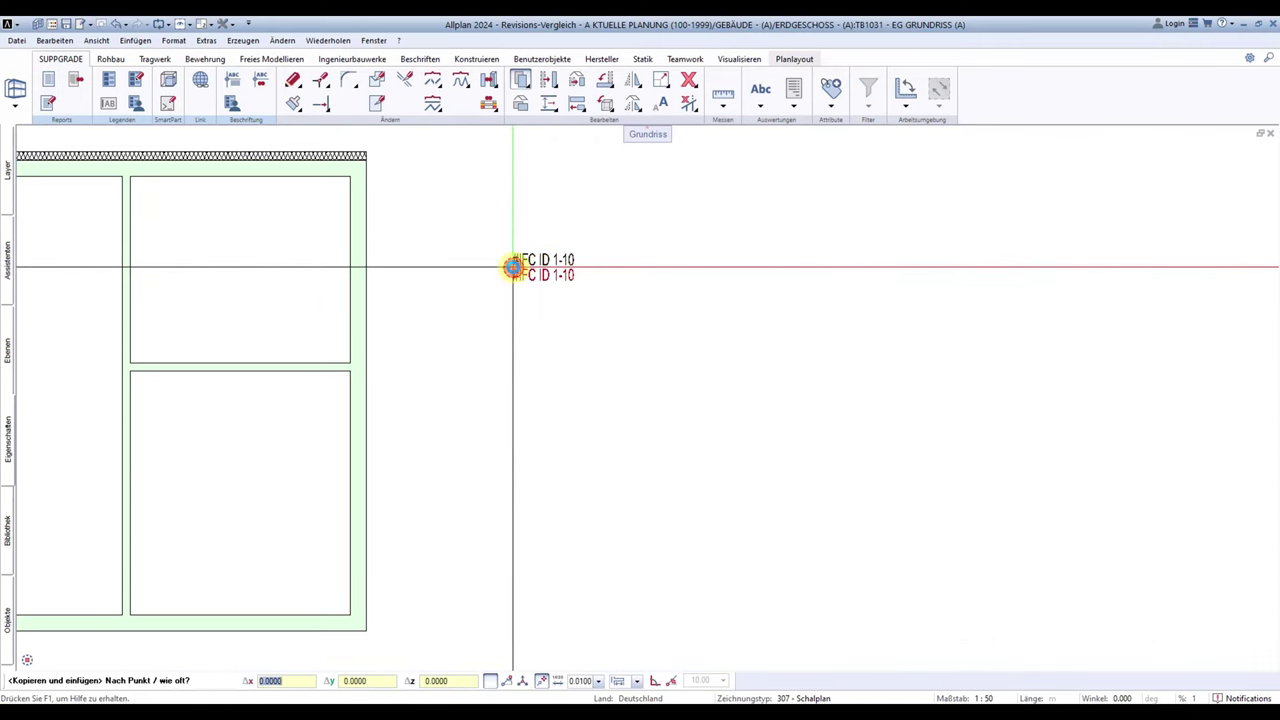
left_click(510, 264)
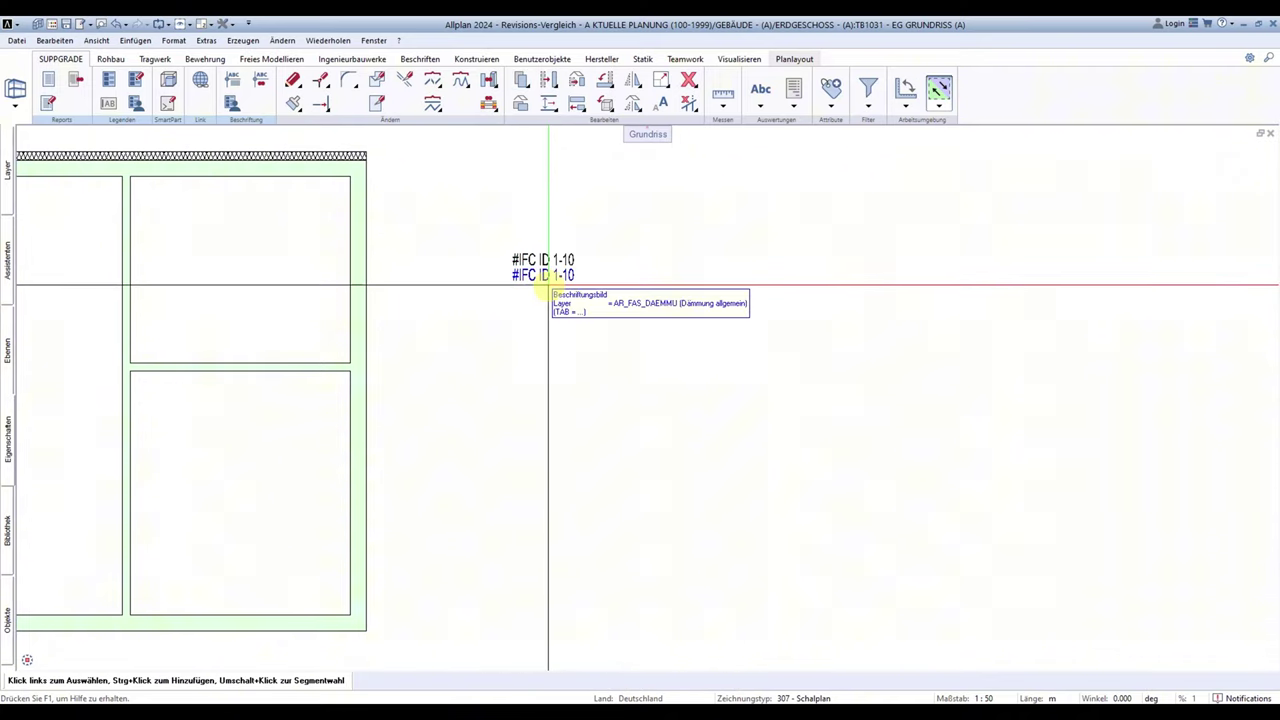
double_click(548, 287)
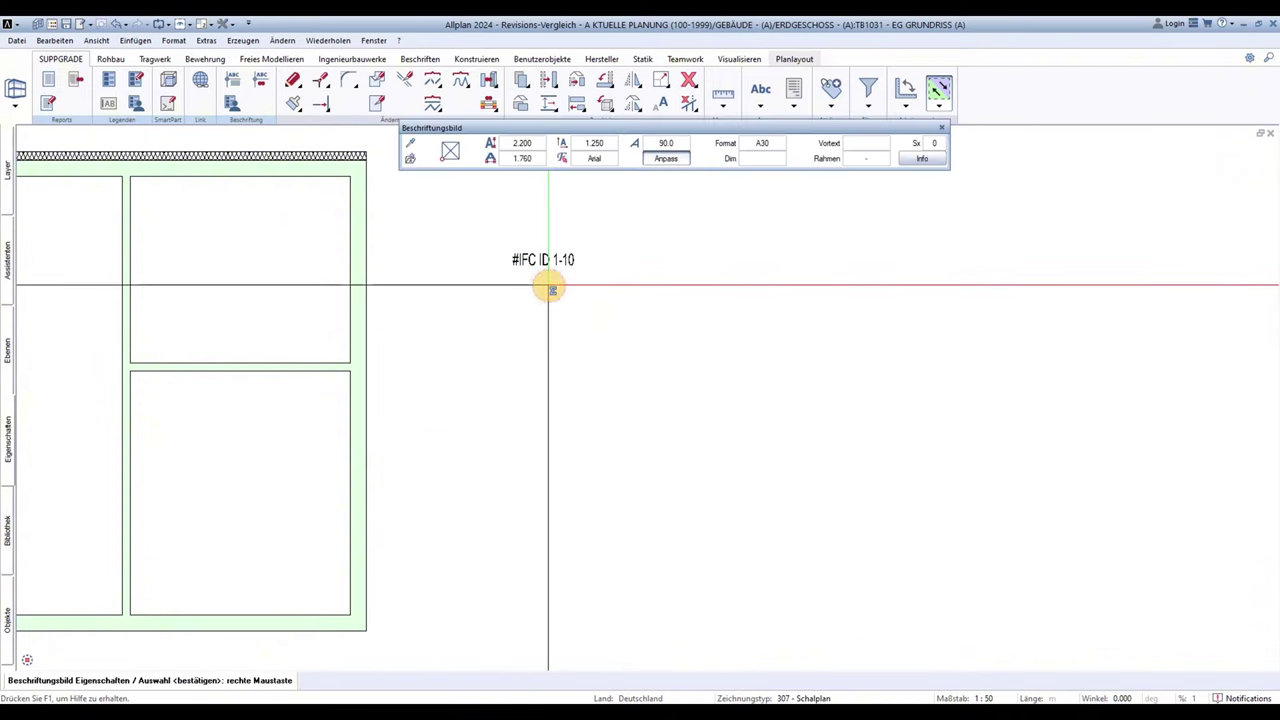
left_click(929, 163)
key("Return")
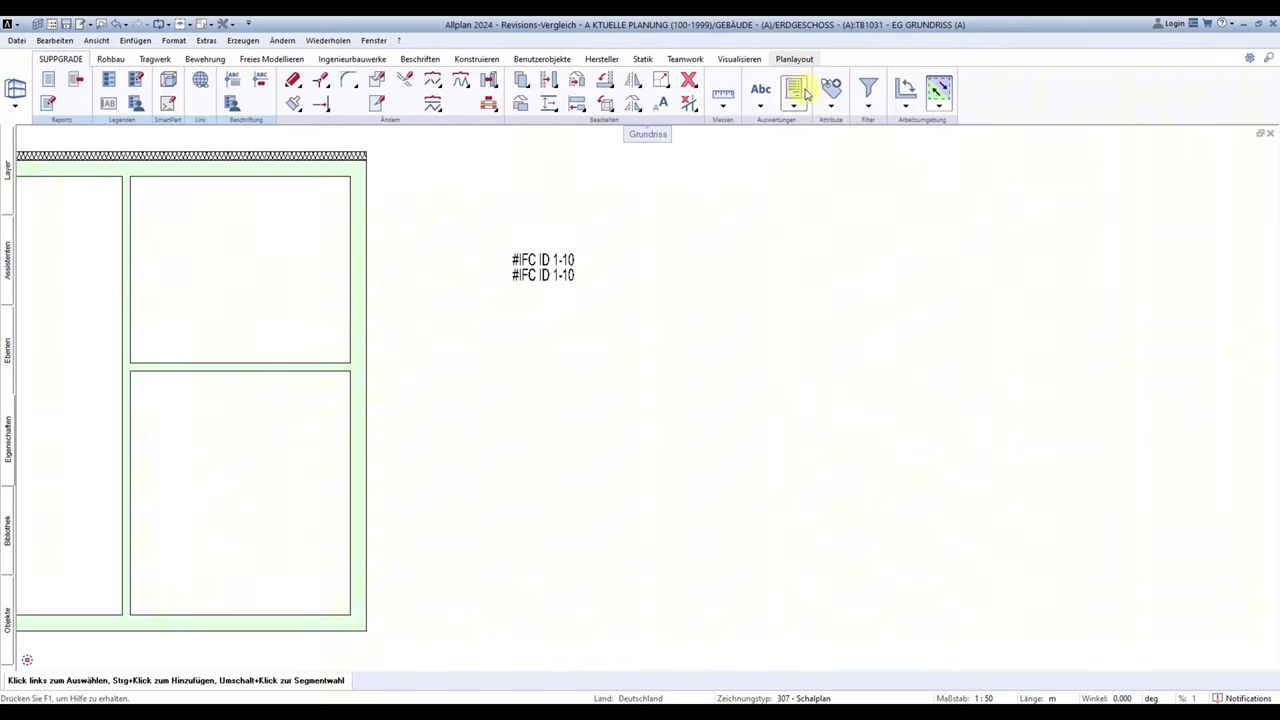
Step: Review a column's attributes again and close them without changes
left_click(830, 104)
left_click(870, 163)
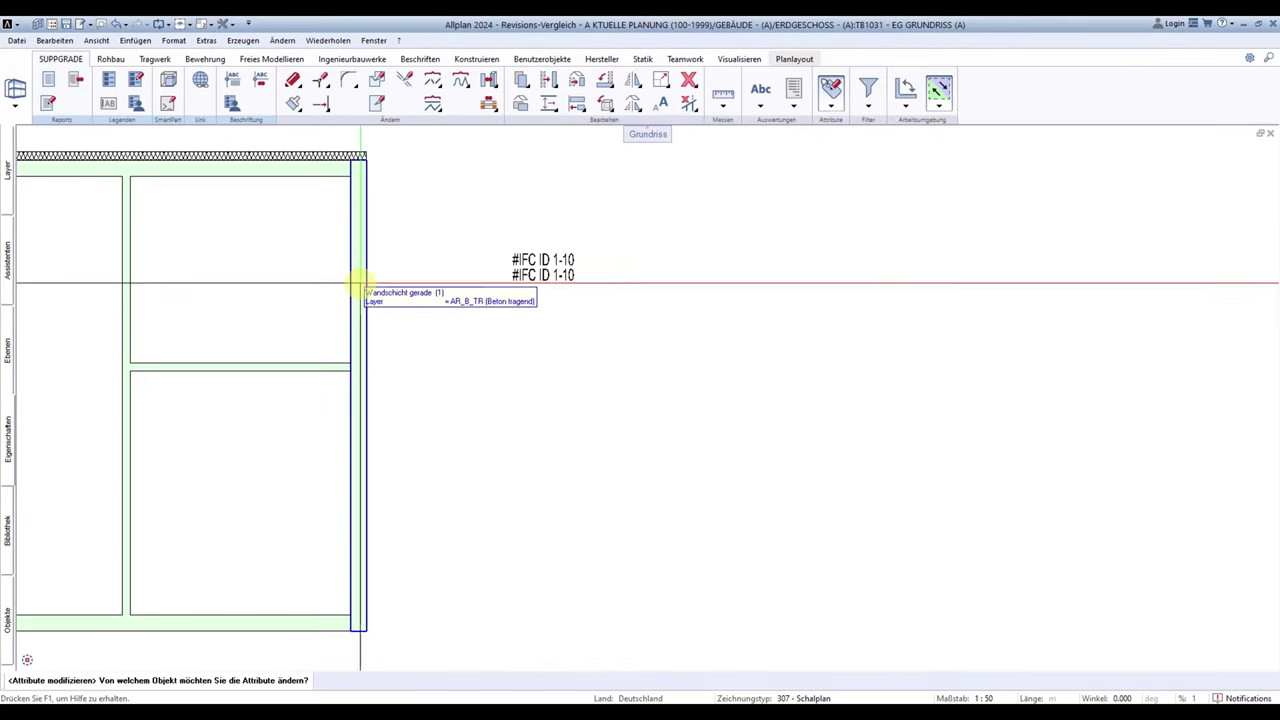
scroll(255, 300, "down", 1)
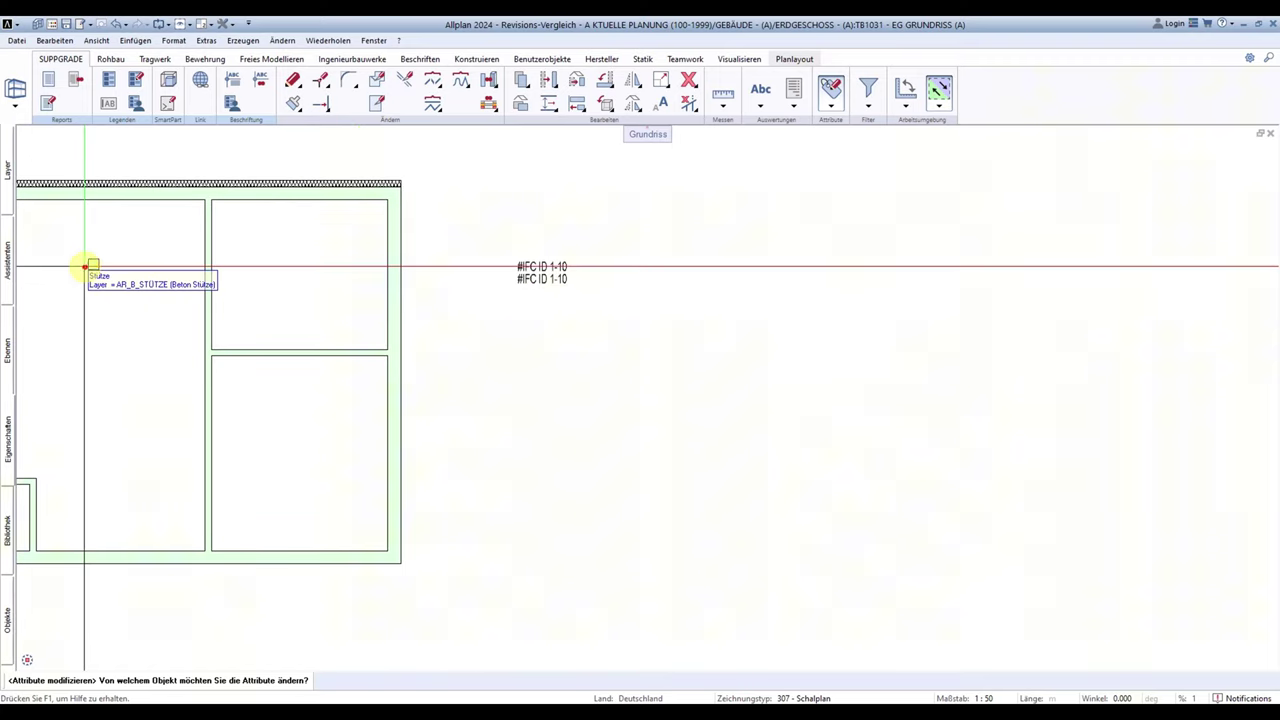
left_click(86, 267)
scroll(540, 440, "down", 3)
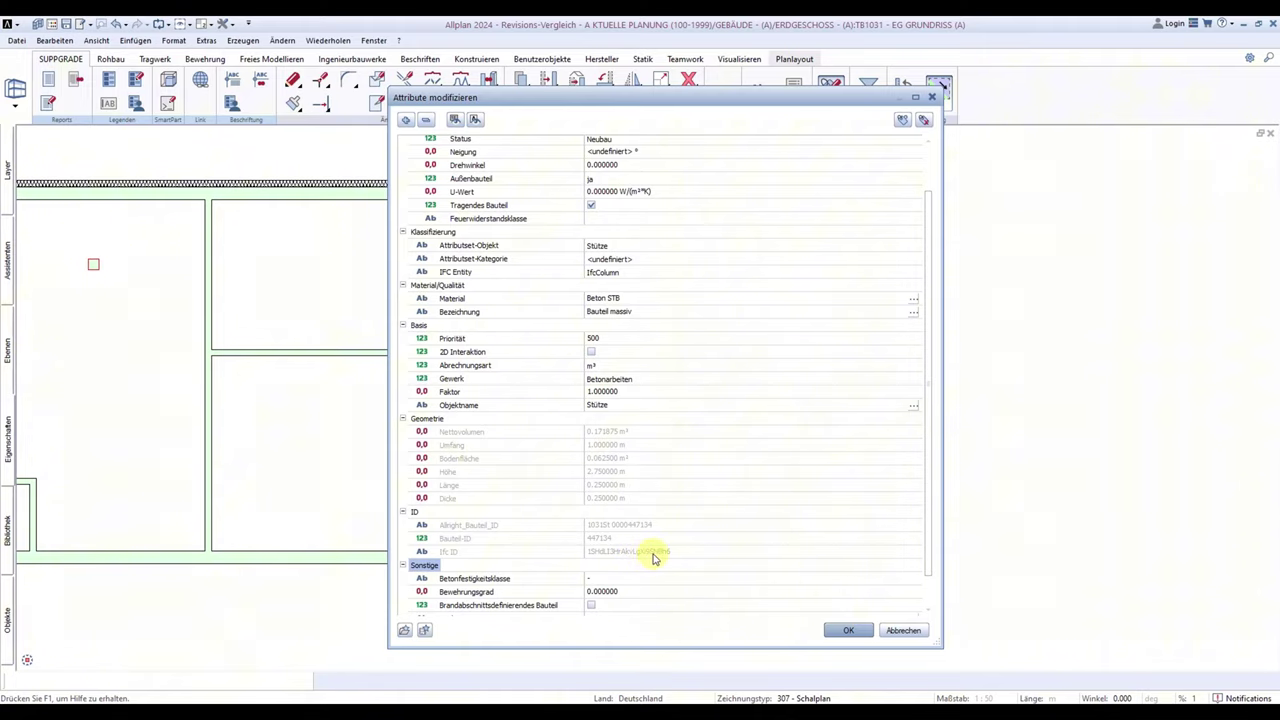
left_click(908, 628)
left_click(543, 270)
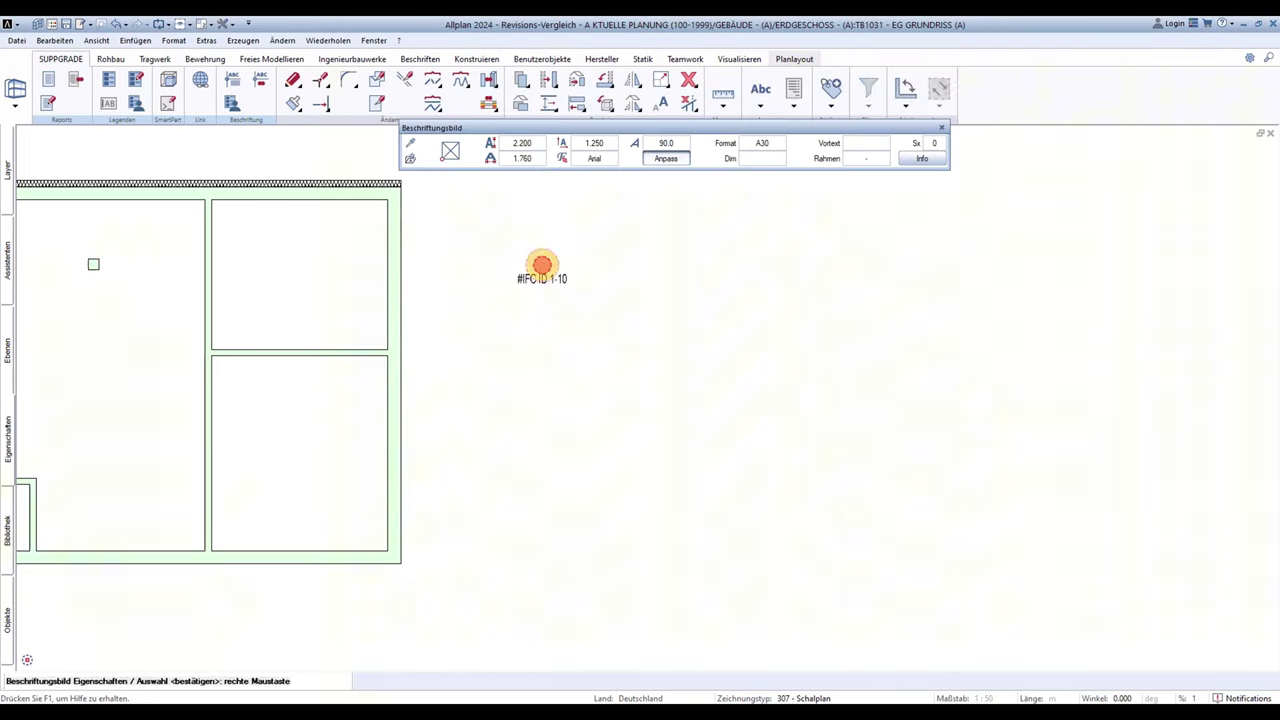
left_click(920, 158)
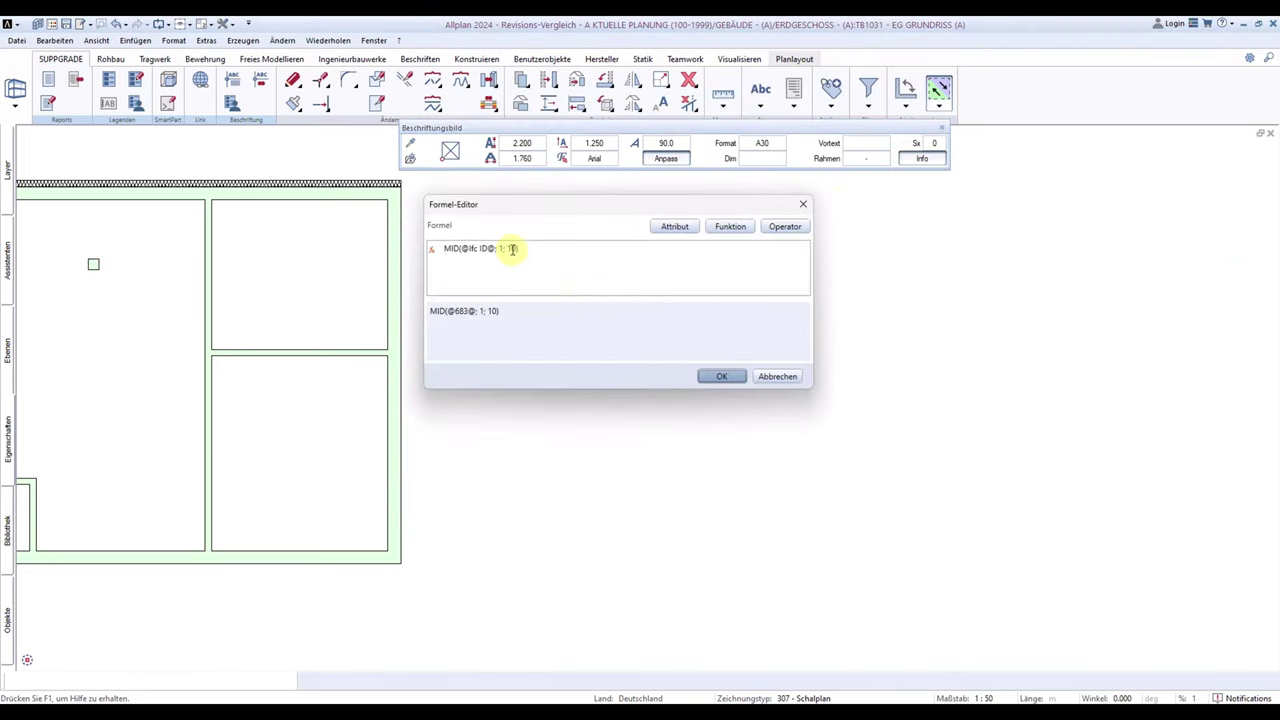
left_click(512, 248)
left_click(722, 378)
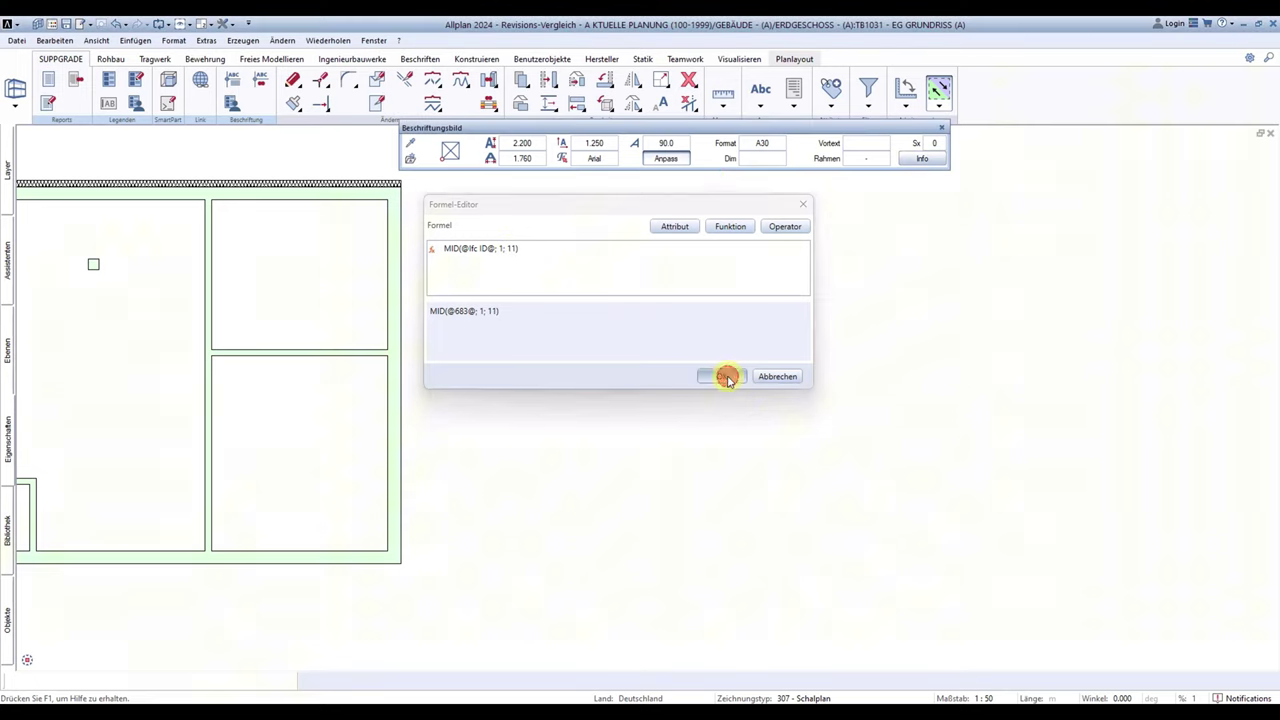
right_click(701, 306)
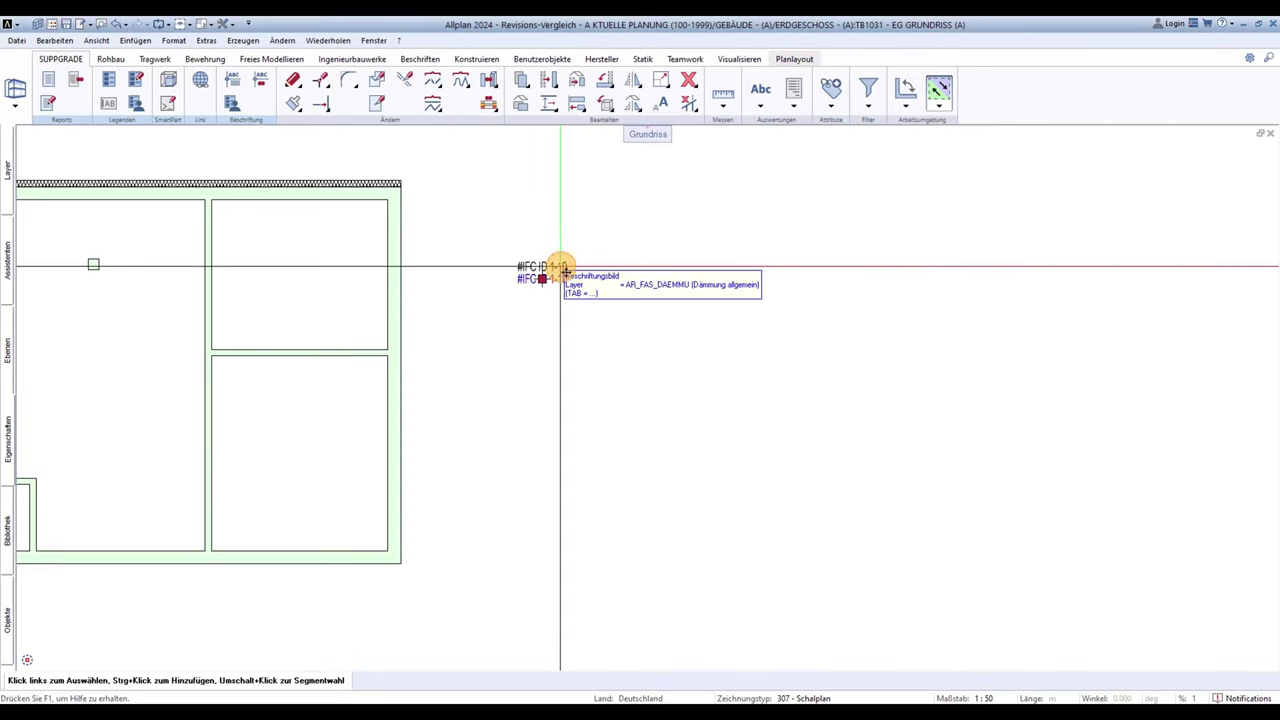
Step: Retitle the upper label as '#IFC ID 1-11'
right_click(562, 262)
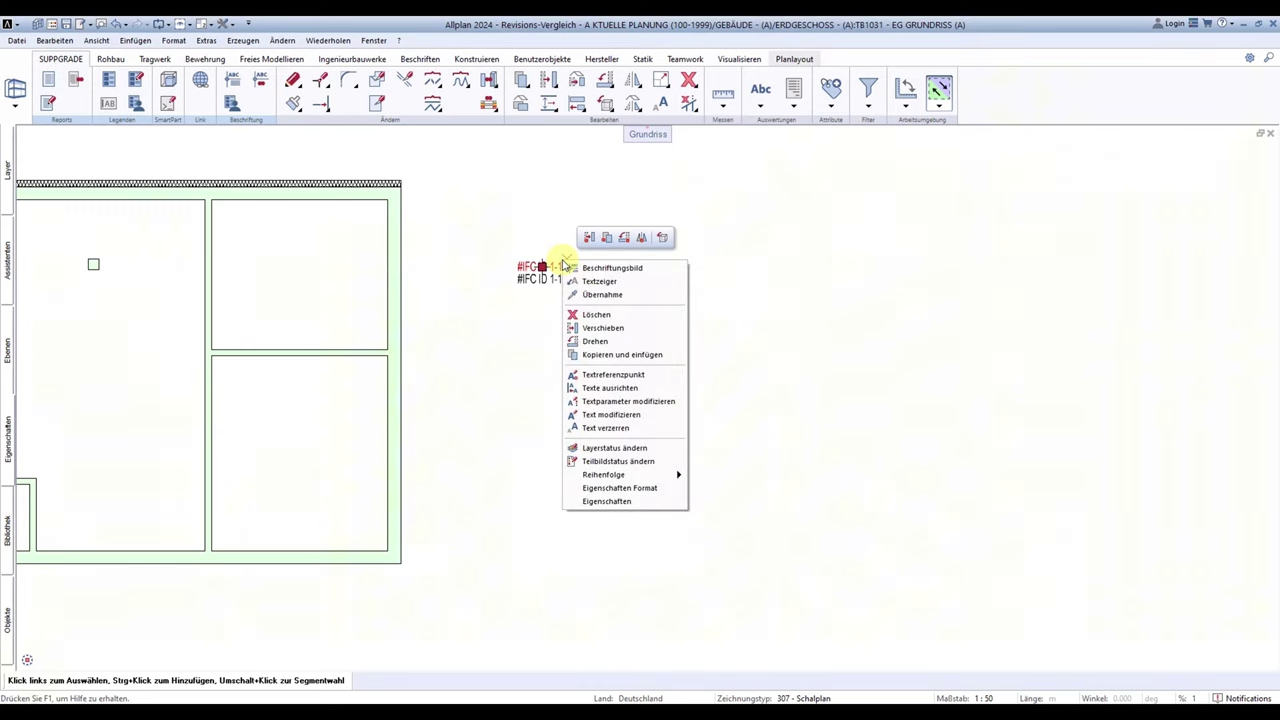
left_click(611, 414)
left_click(385, 523)
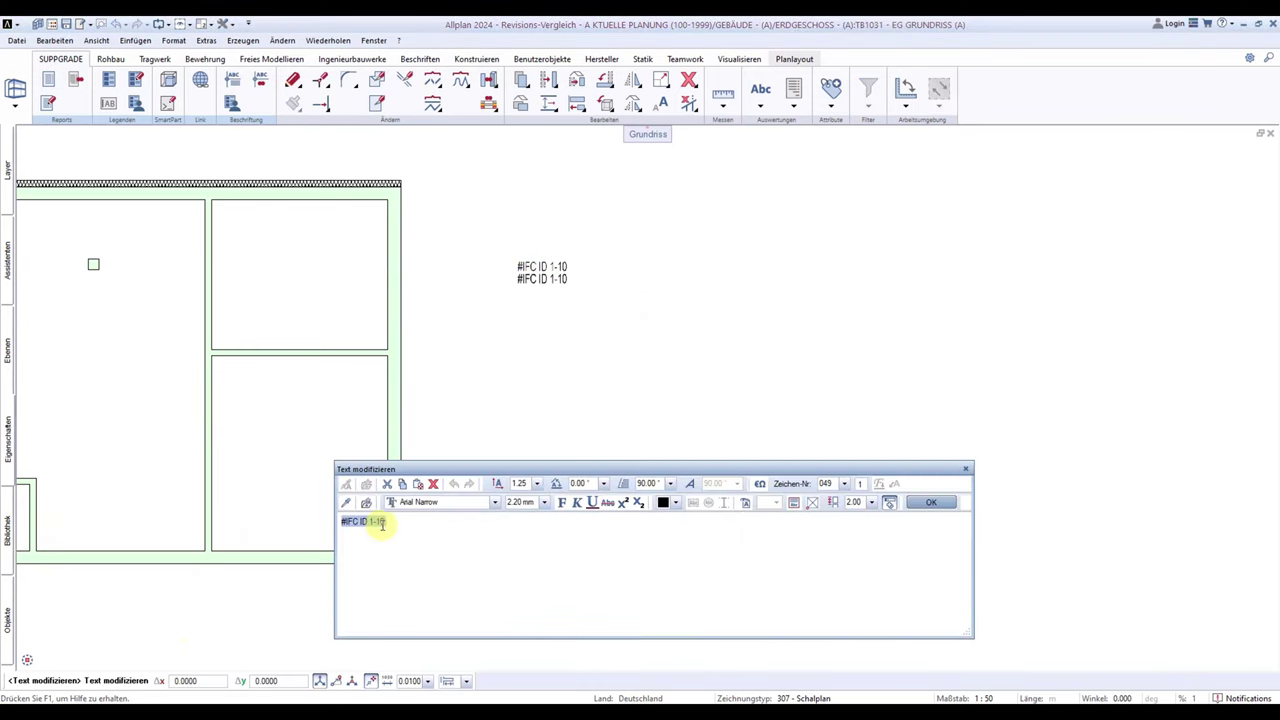
key("BackSpace")
type("1")
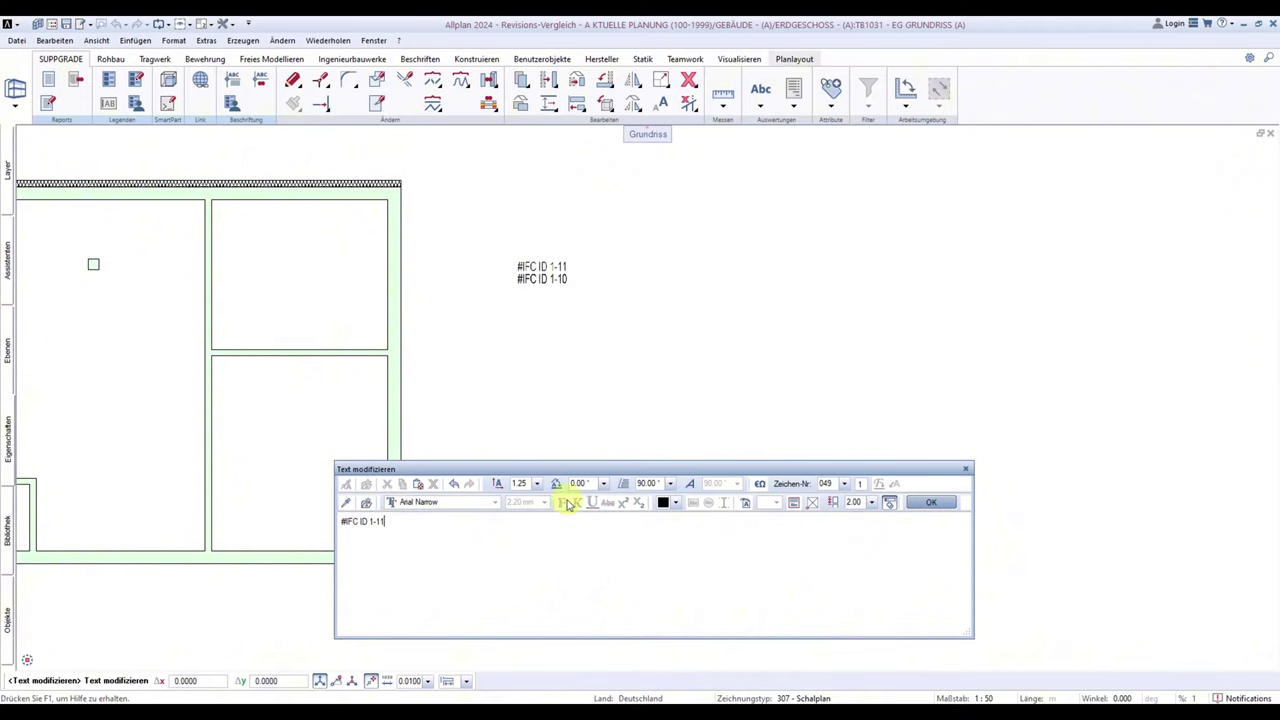
left_click(931, 501)
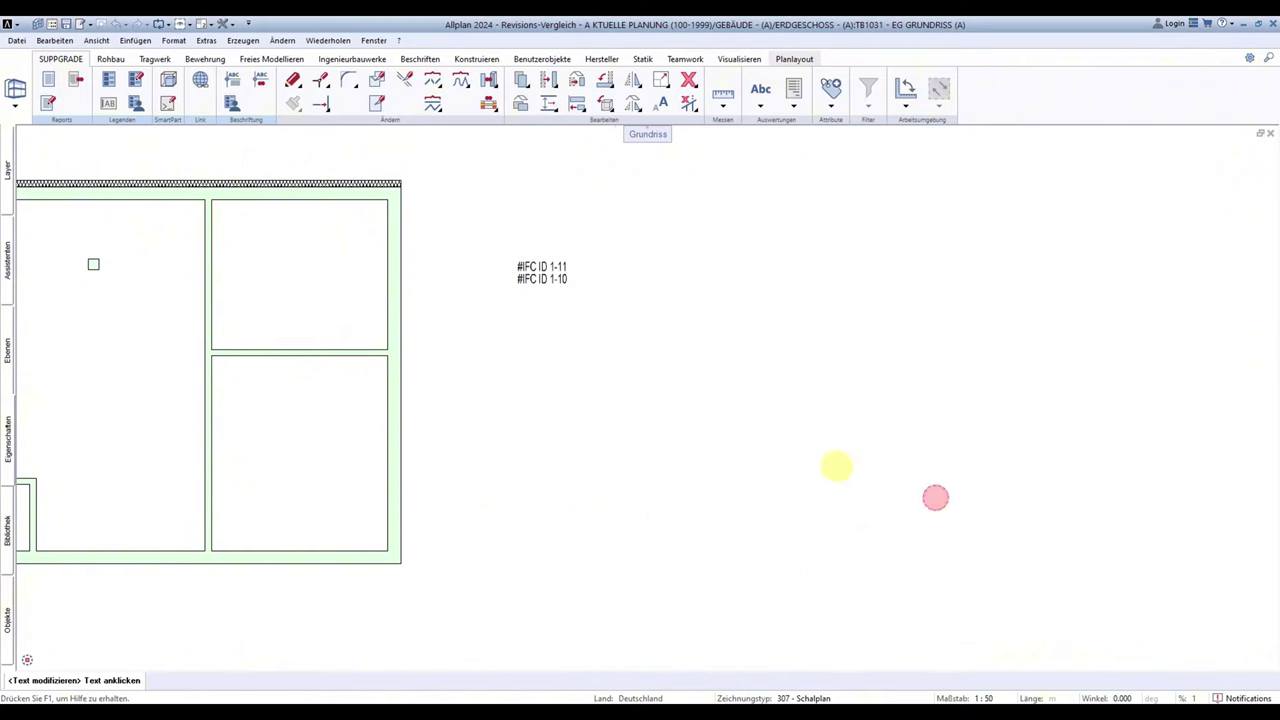
Step: Make the lower label's formula start at character 12
left_click(567, 281)
key("Escape")
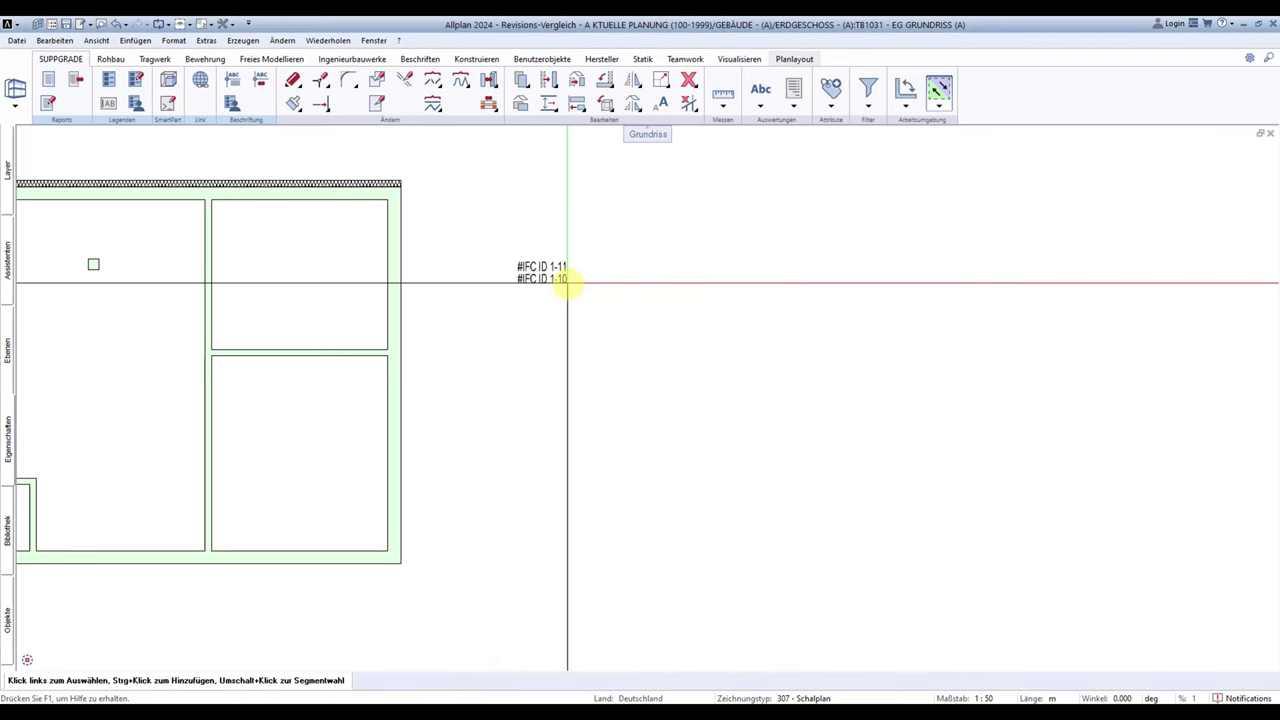
left_click(567, 281)
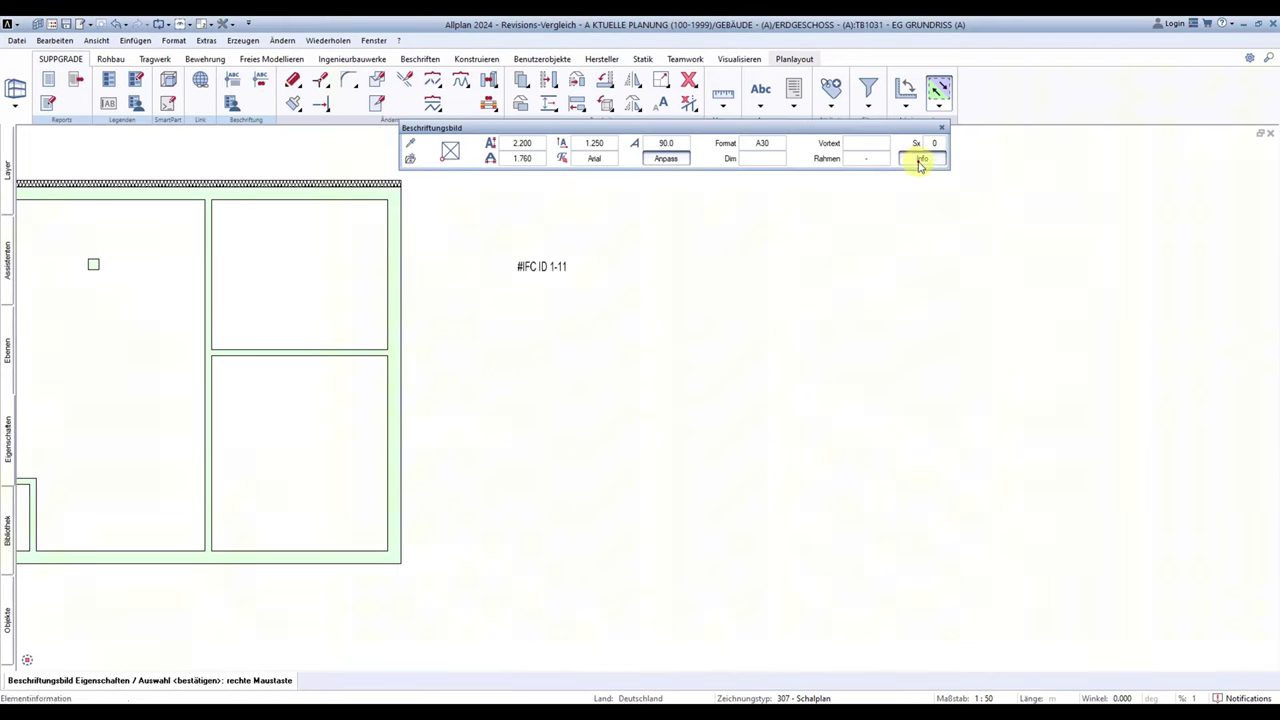
left_click(921, 158)
left_click(514, 249)
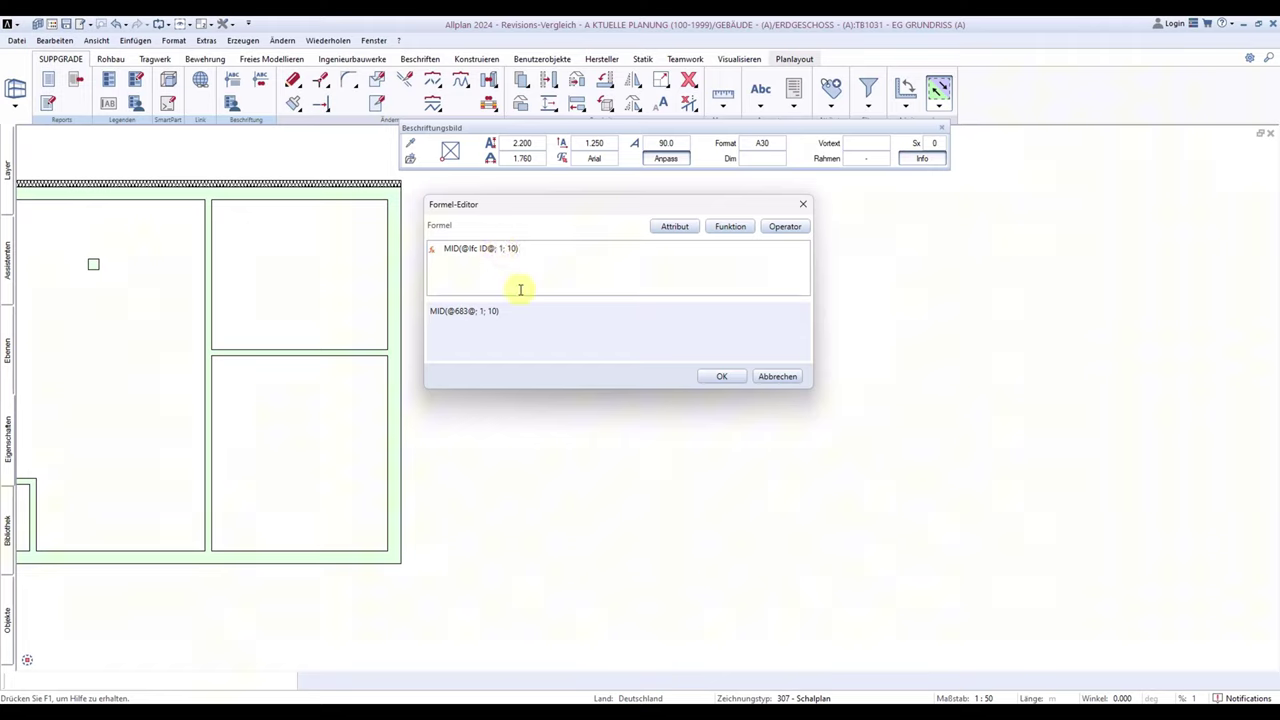
type("2")
left_click(514, 248)
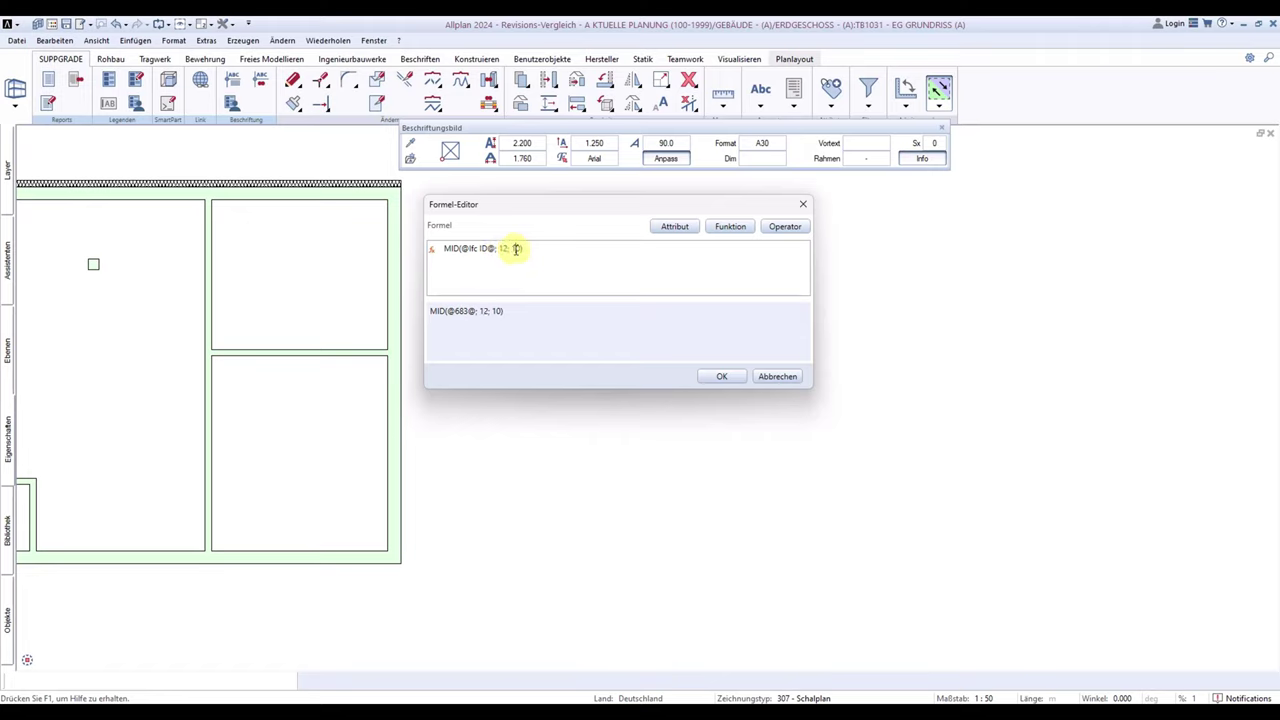
left_click(511, 248)
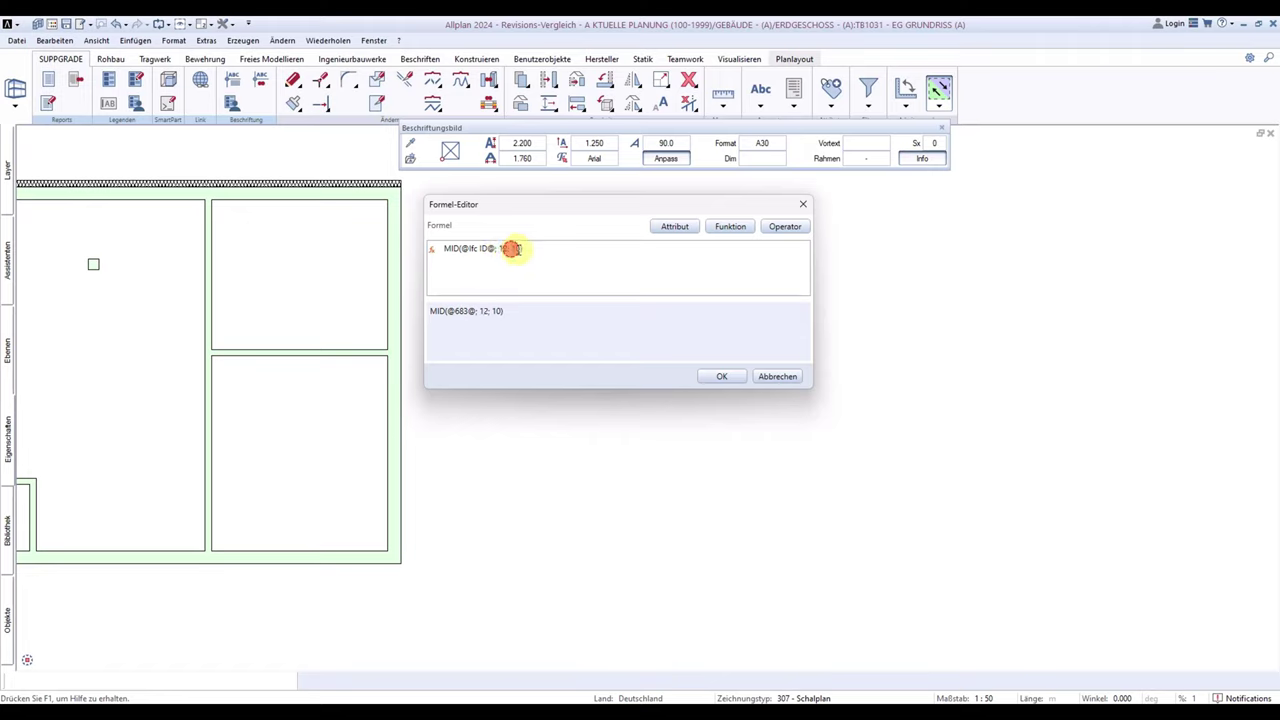
left_click(721, 376)
left_click(644, 312)
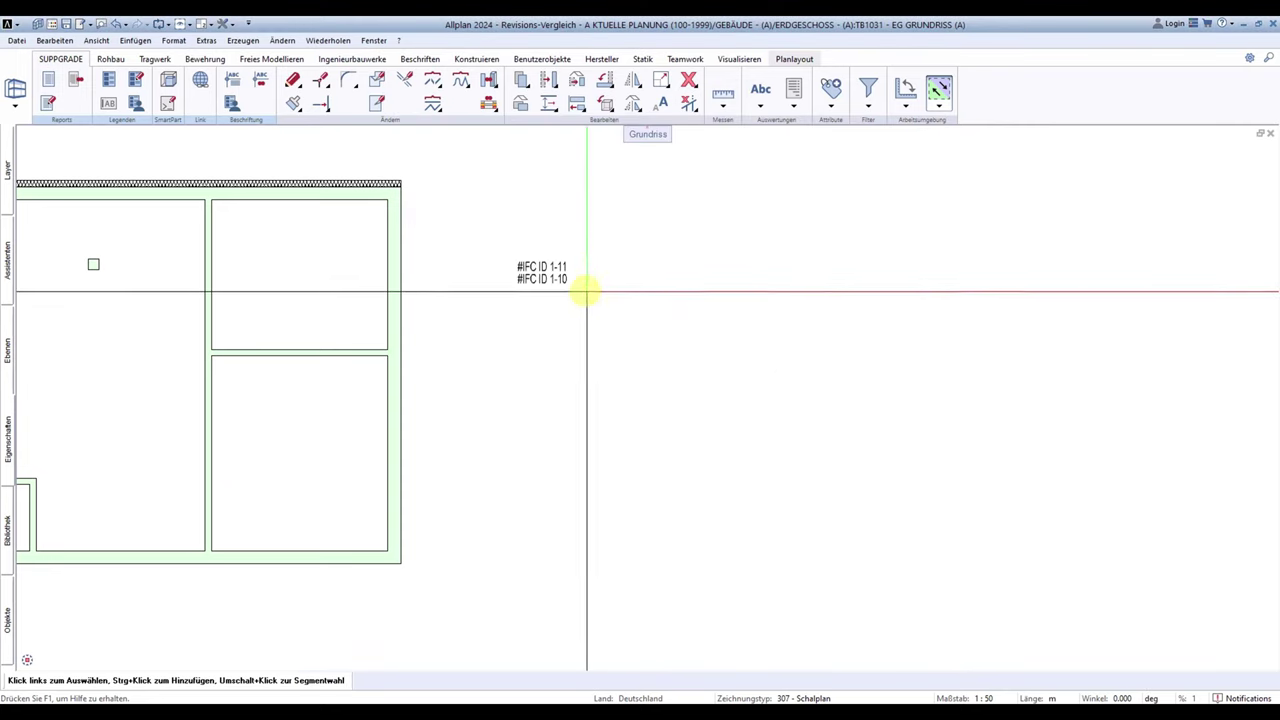
Step: Begin retitling the lower label, removing its old '-10' range end
right_click(571, 283)
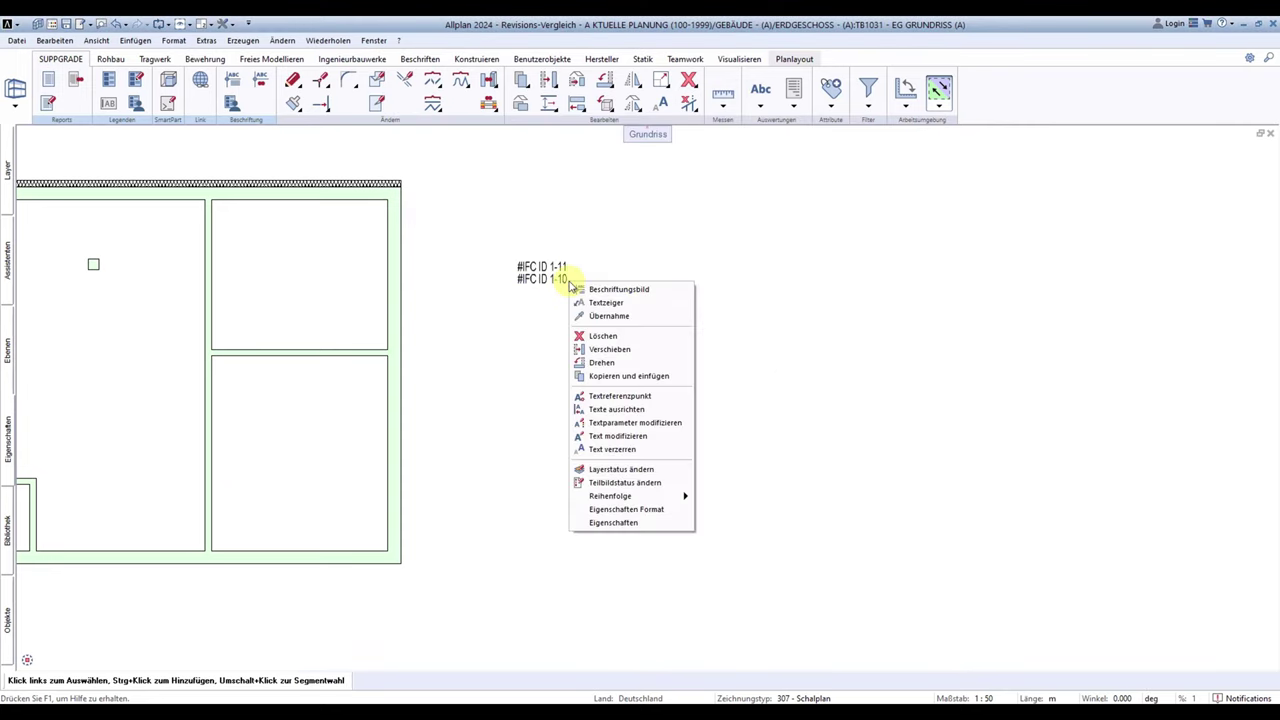
left_click(641, 437)
left_click(428, 517)
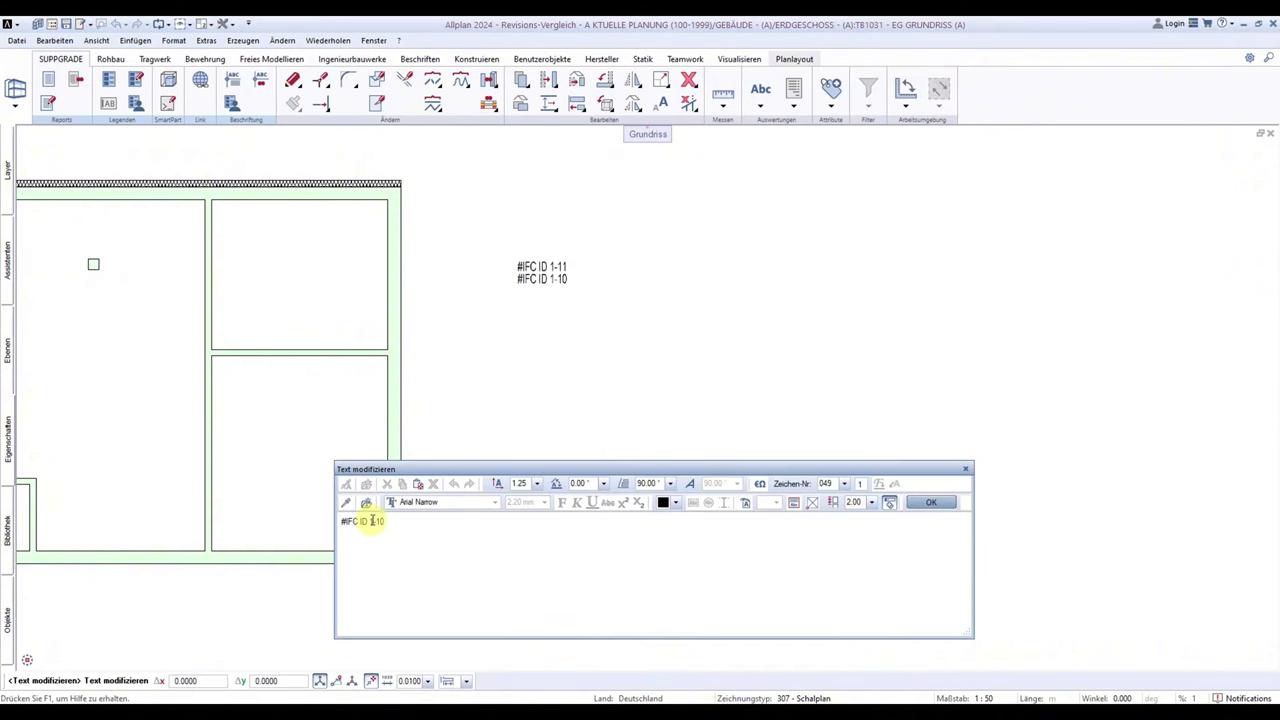
type("2")
triple_click(383, 521)
left_click(408, 524)
key("BackSpace")
key("BackSpace")
key("BackSpace")
Step: Complete the lower caption as '#IFC ID 12-22' and confirm it
type("-22")
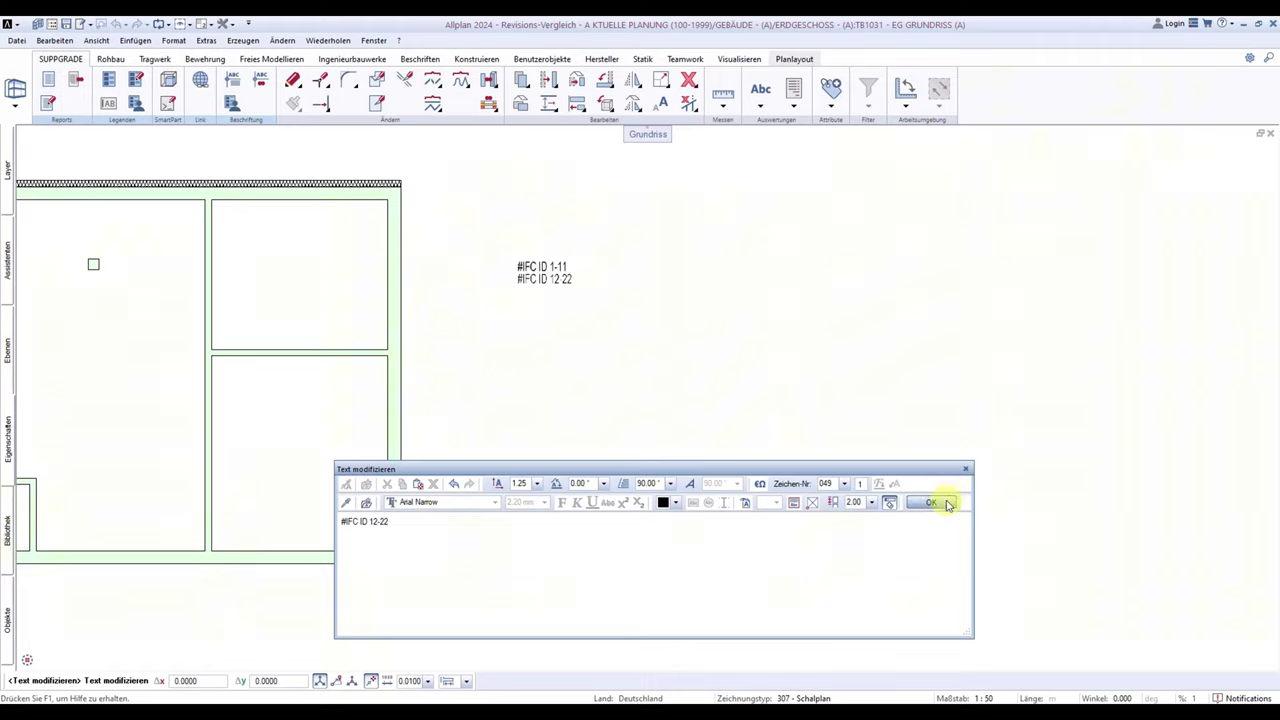
left_click(948, 508)
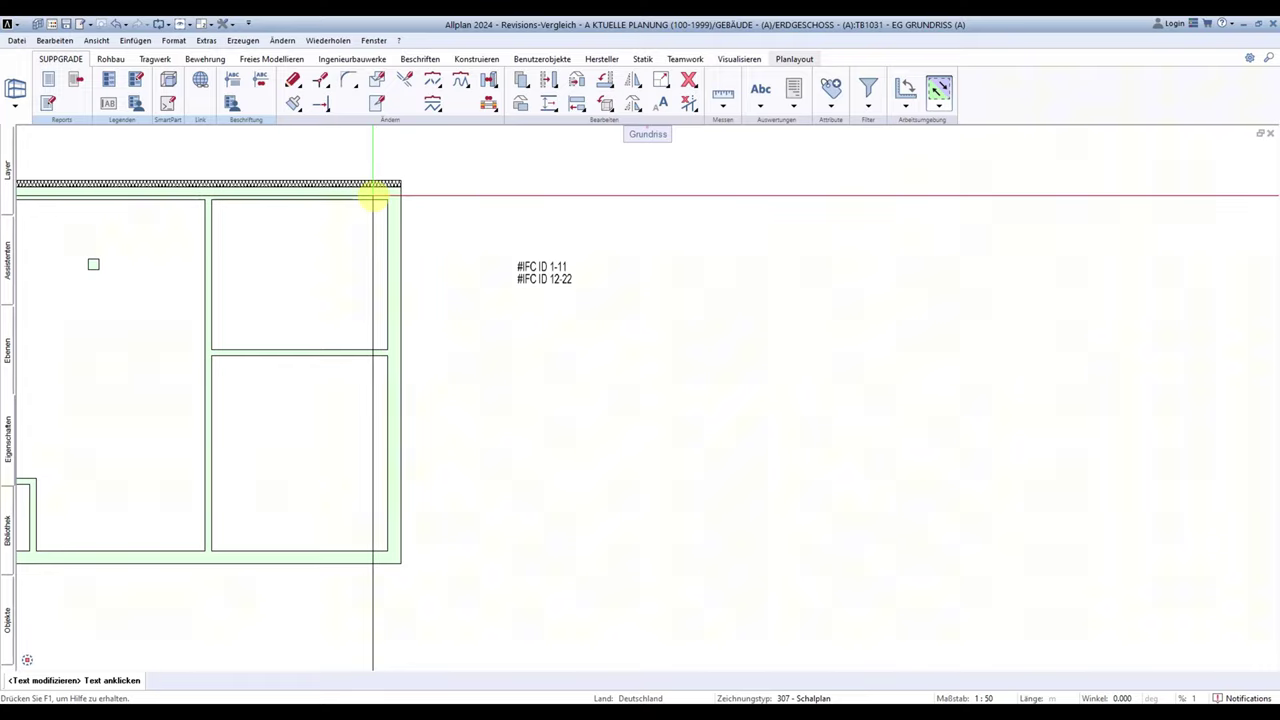
left_click(503, 251)
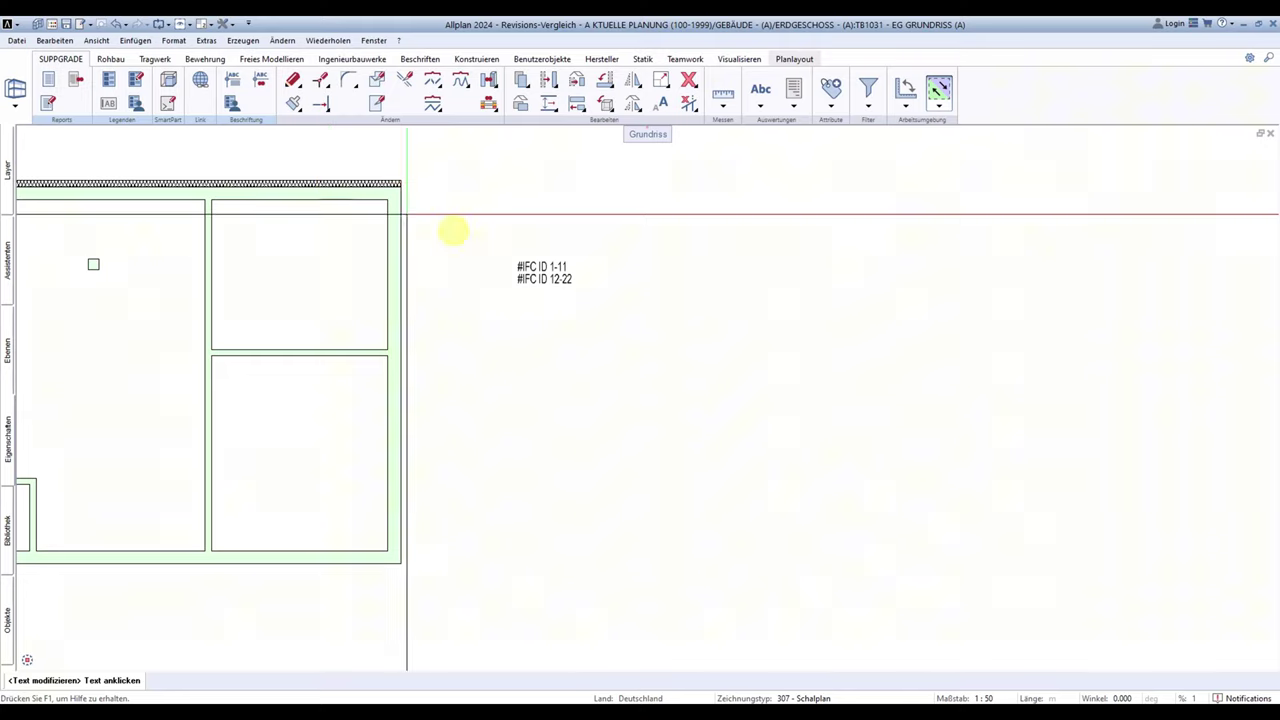
Step: Copy the two-line IFC ID label pair to its right
key("ctrl+c")
left_click_drag(477, 232, 643, 316)
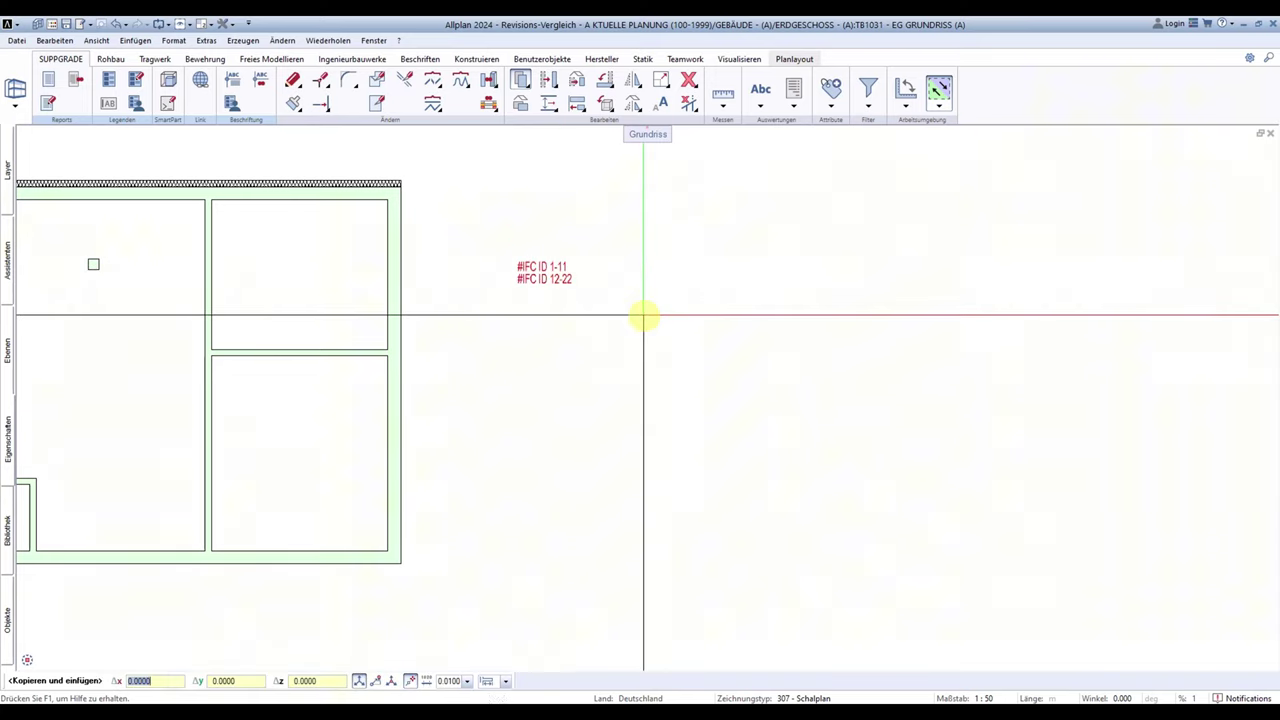
left_click(505, 311)
left_click(604, 311)
key("Escape")
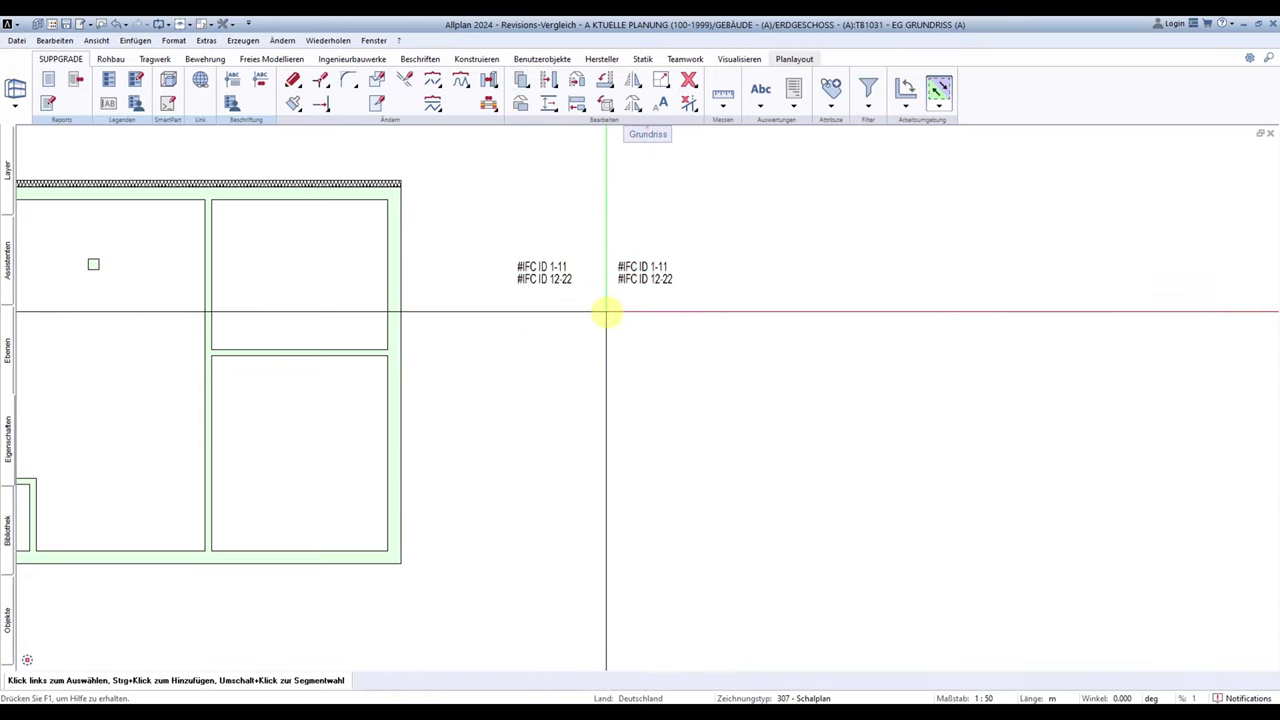
double_click(651, 265)
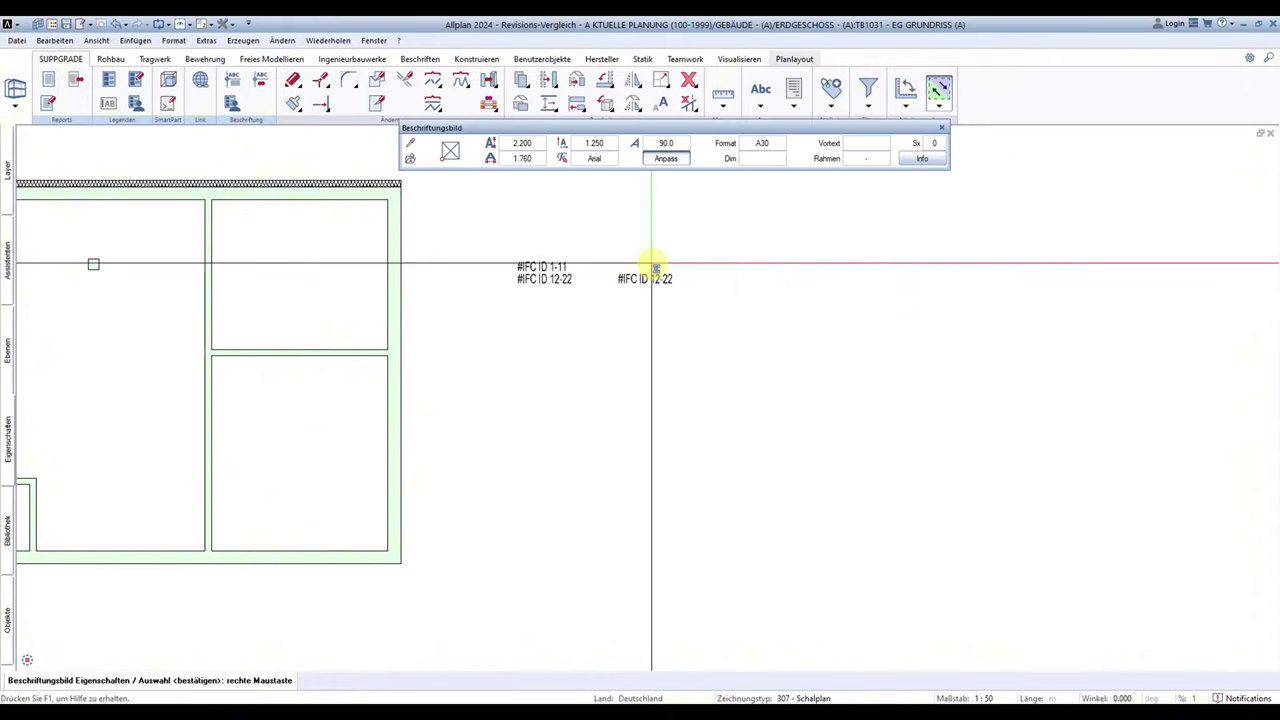
left_click(918, 161)
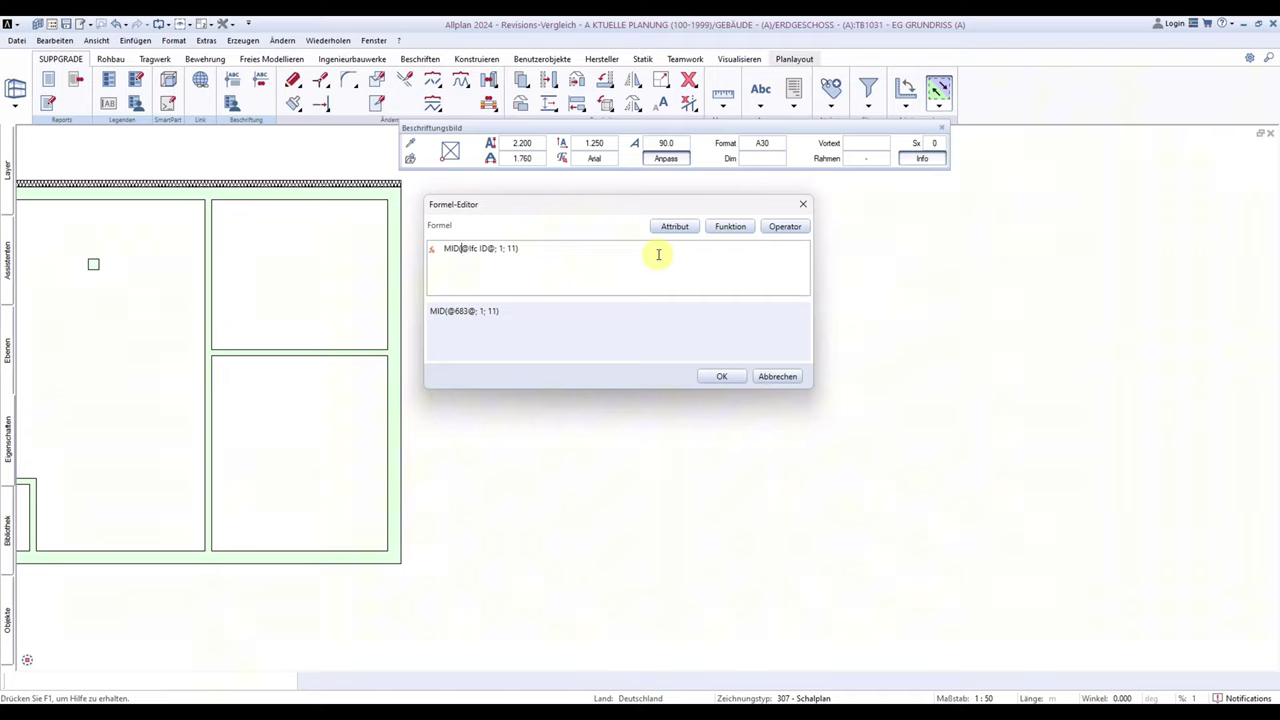
type("PARE")
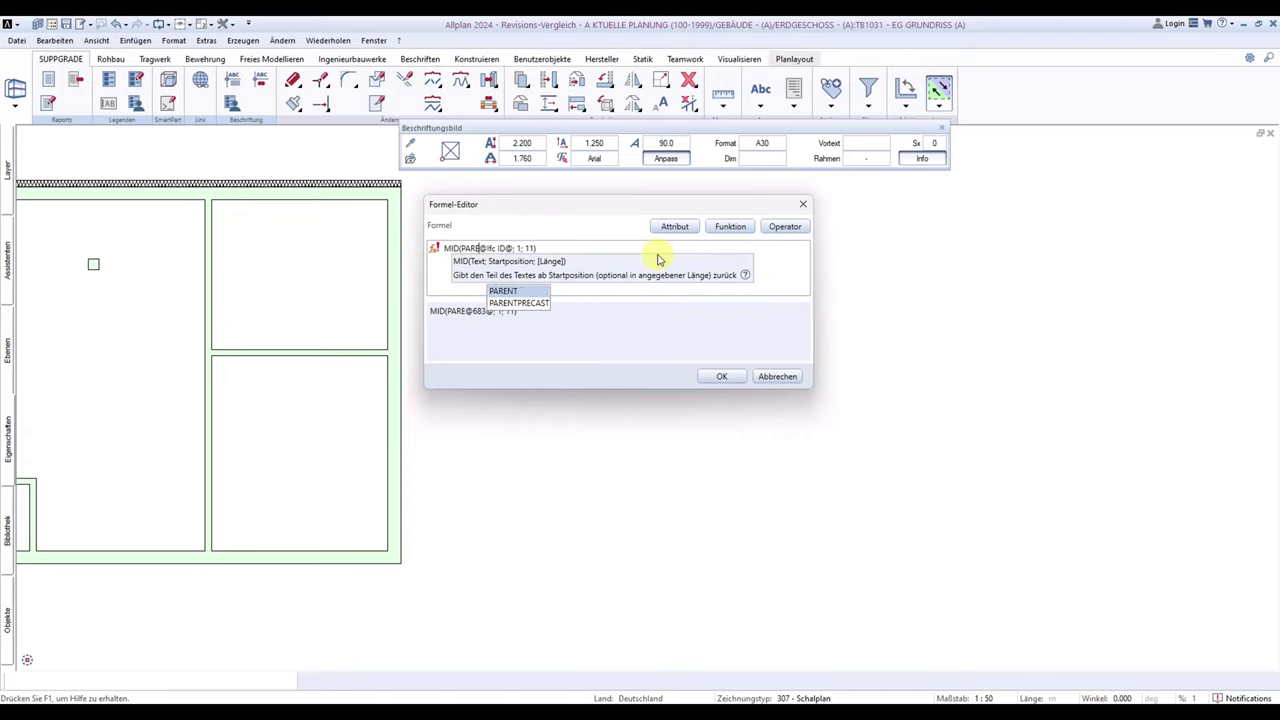
type("NT(@Ifc ID@")
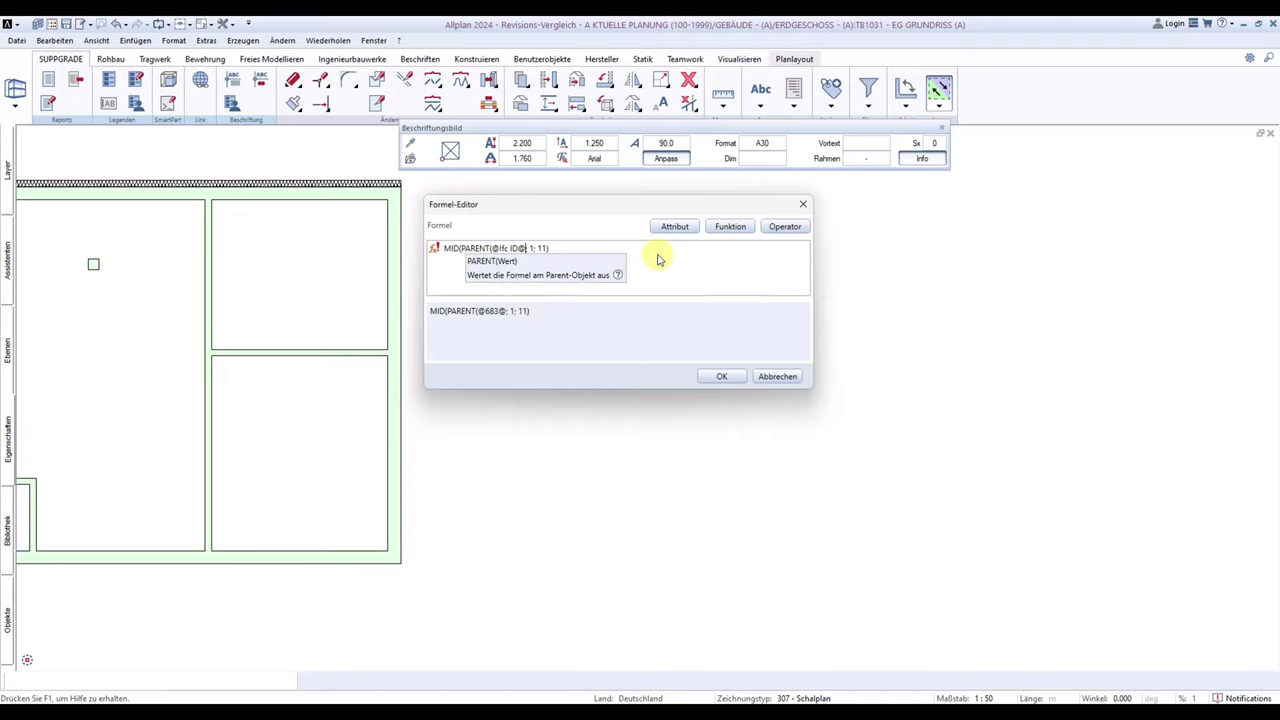
type(")")
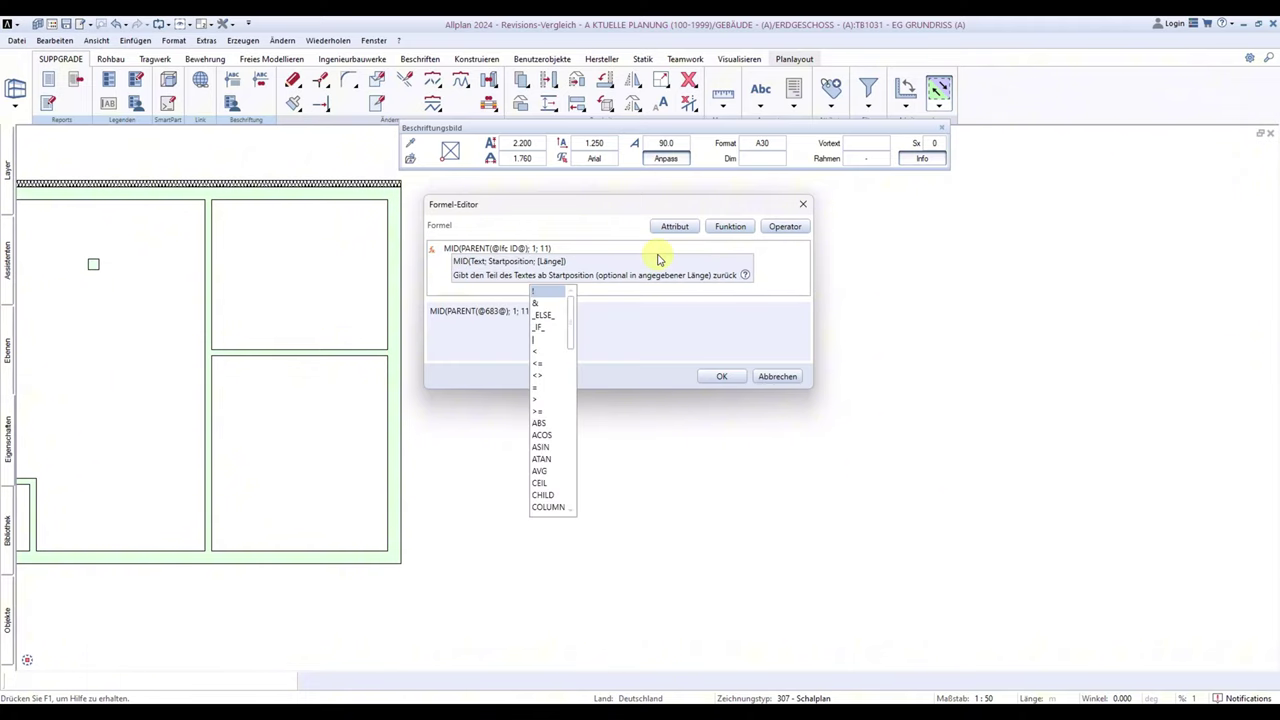
left_click(714, 374)
left_click(716, 378)
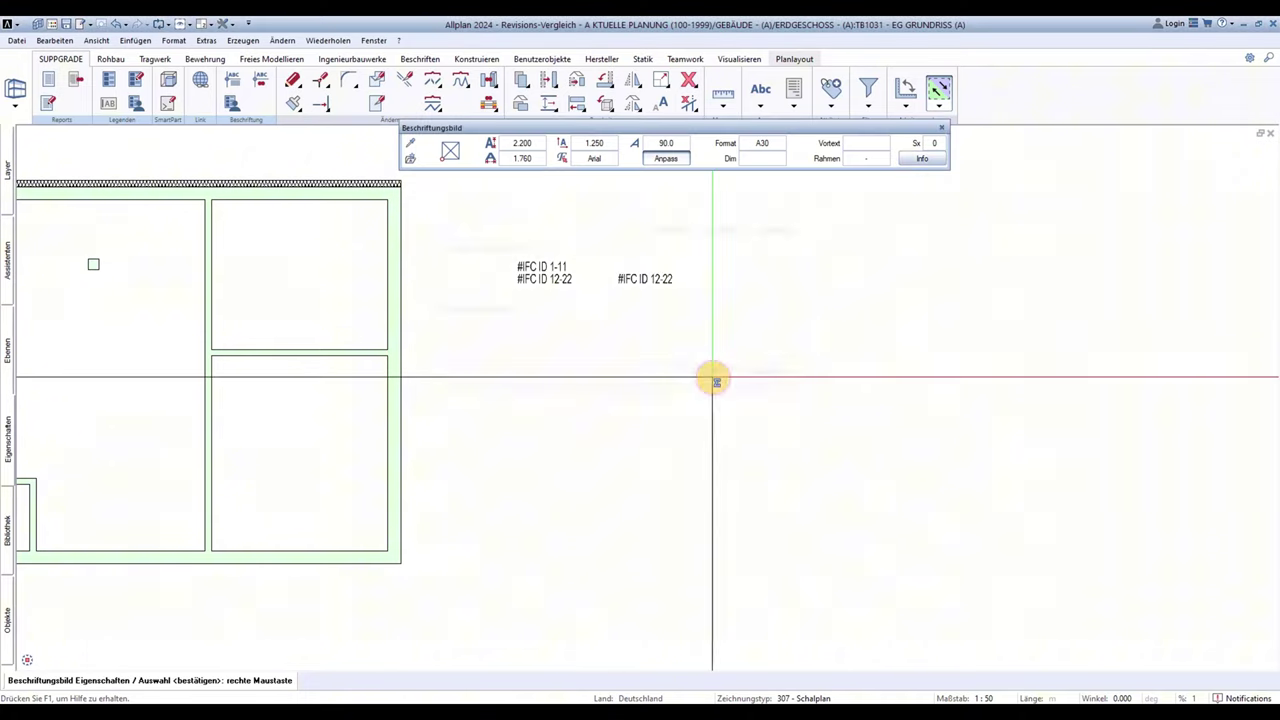
left_click(714, 375)
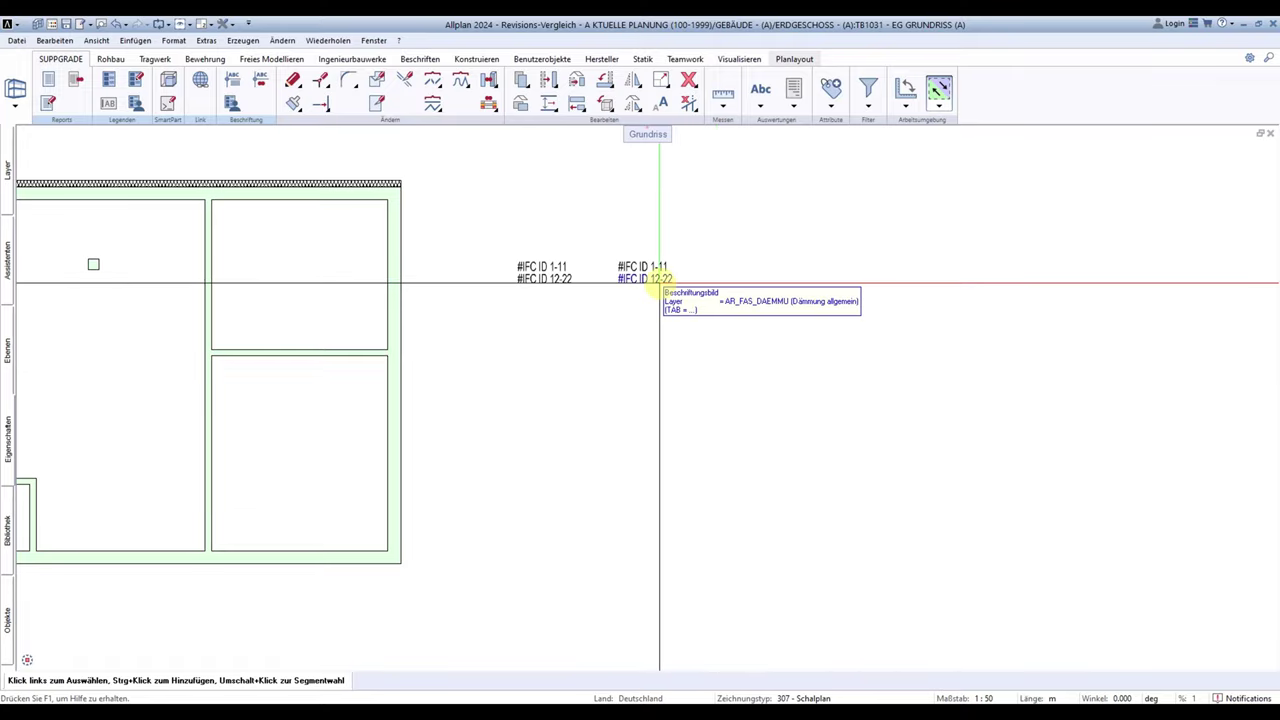
left_click(660, 280)
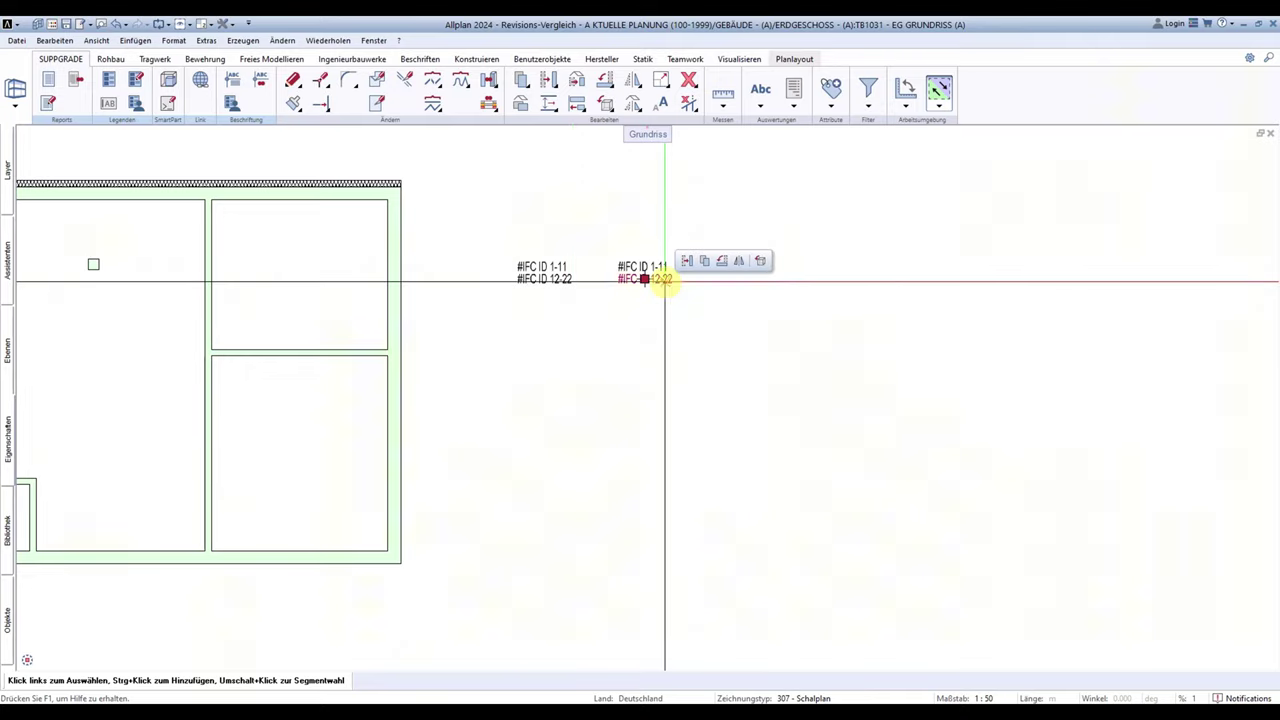
right_click(665, 281)
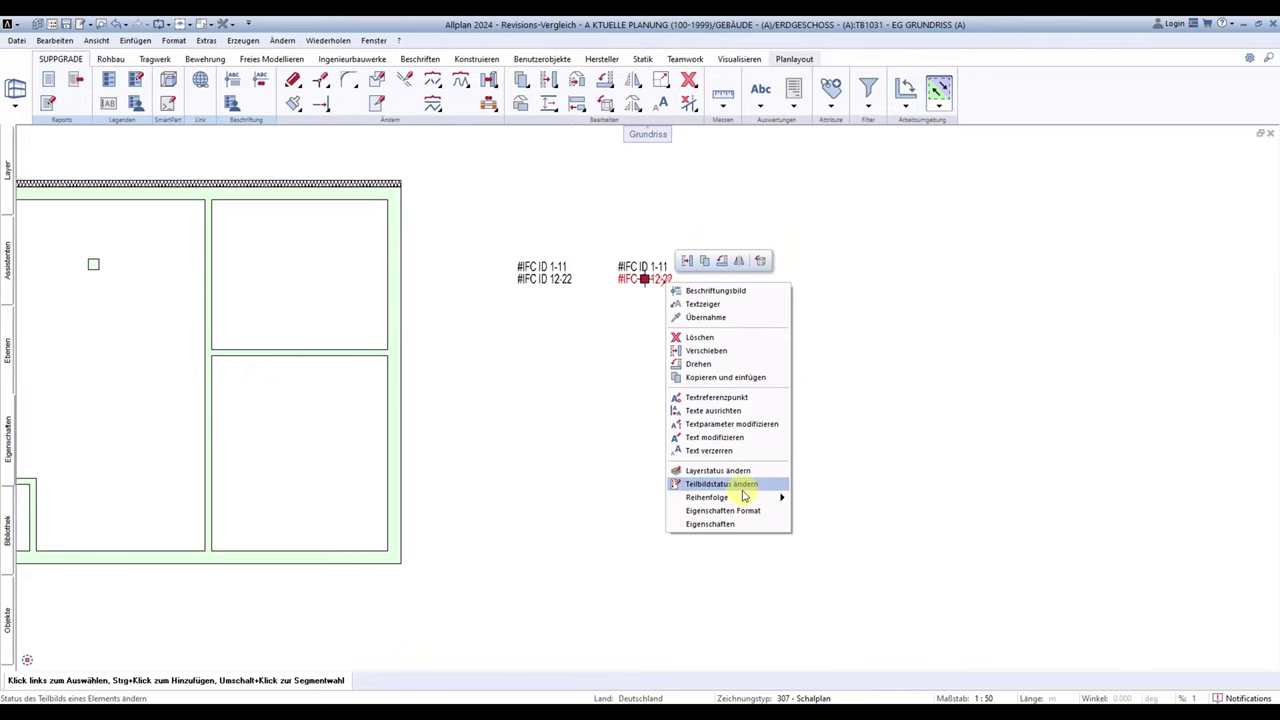
key("Escape")
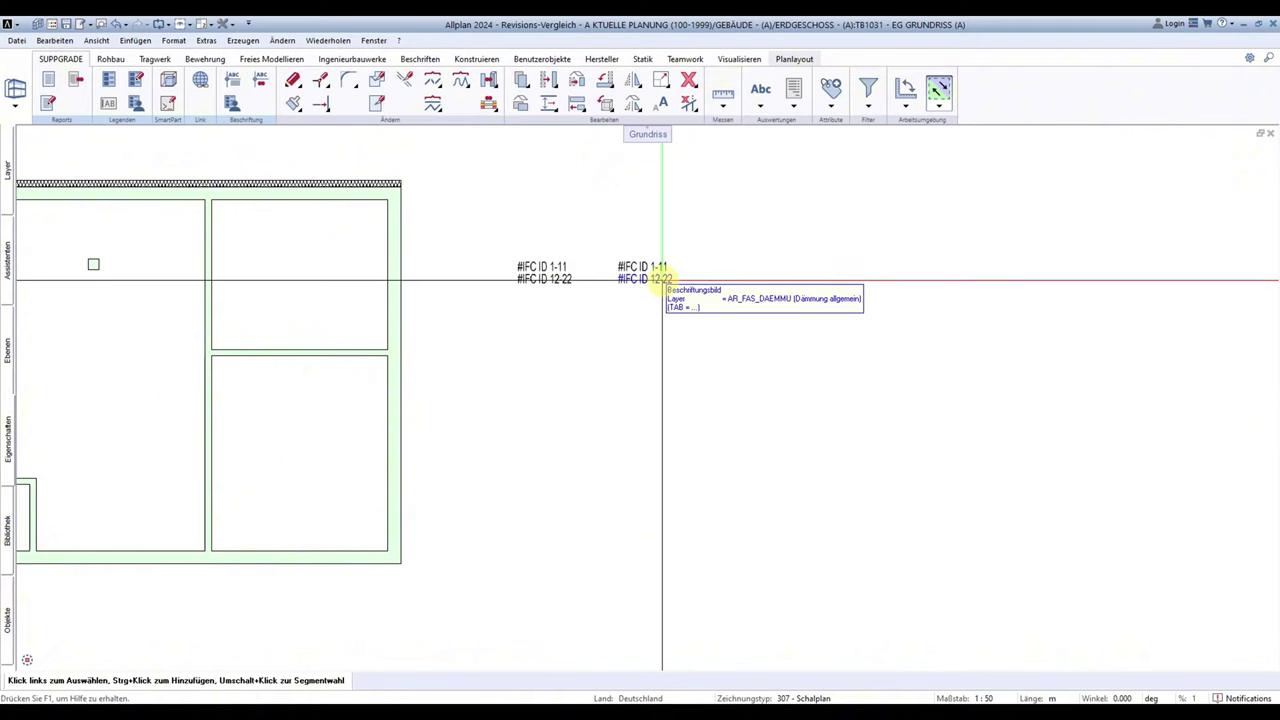
double_click(666, 283)
left_click(932, 162)
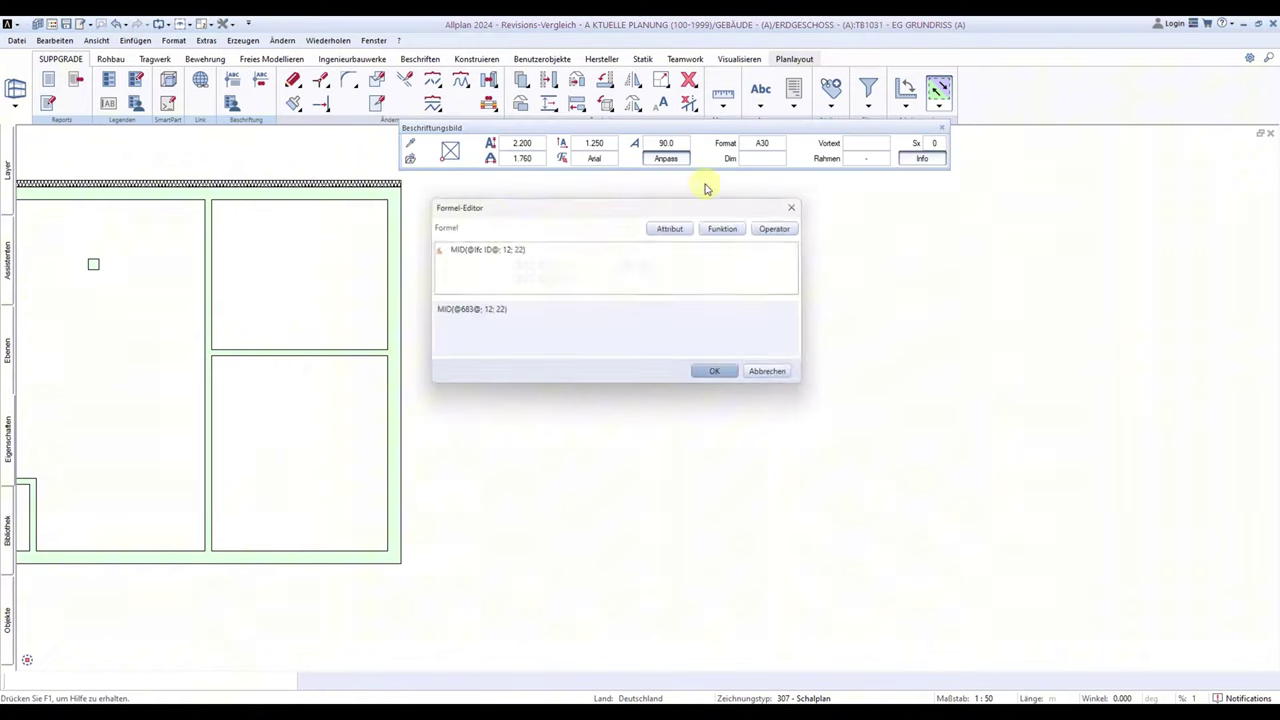
left_click(460, 249)
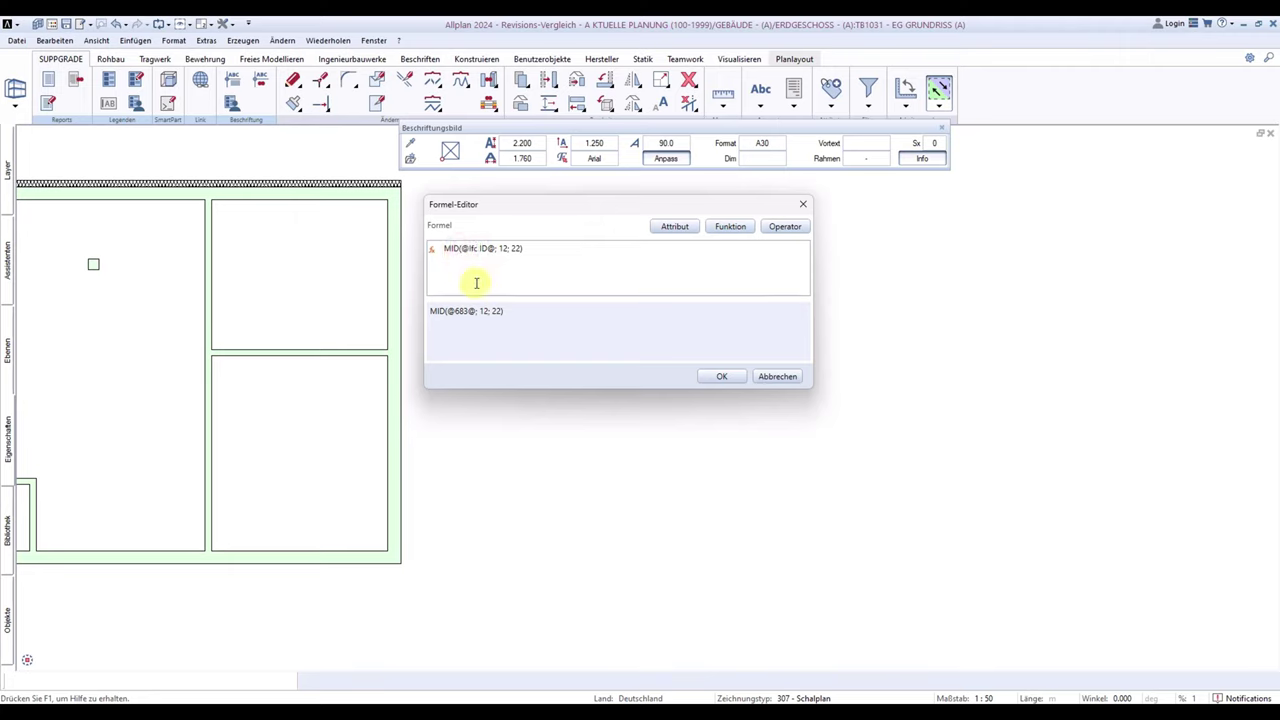
type("PARENT(")
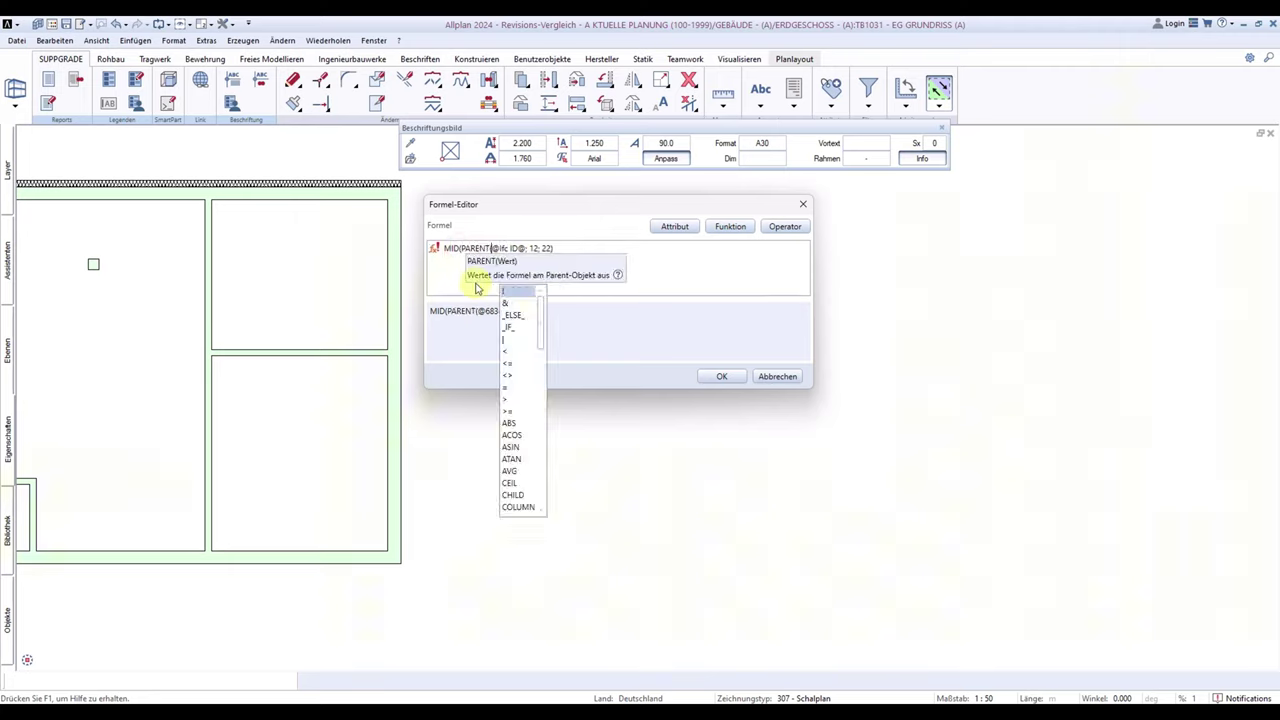
left_click(528, 262)
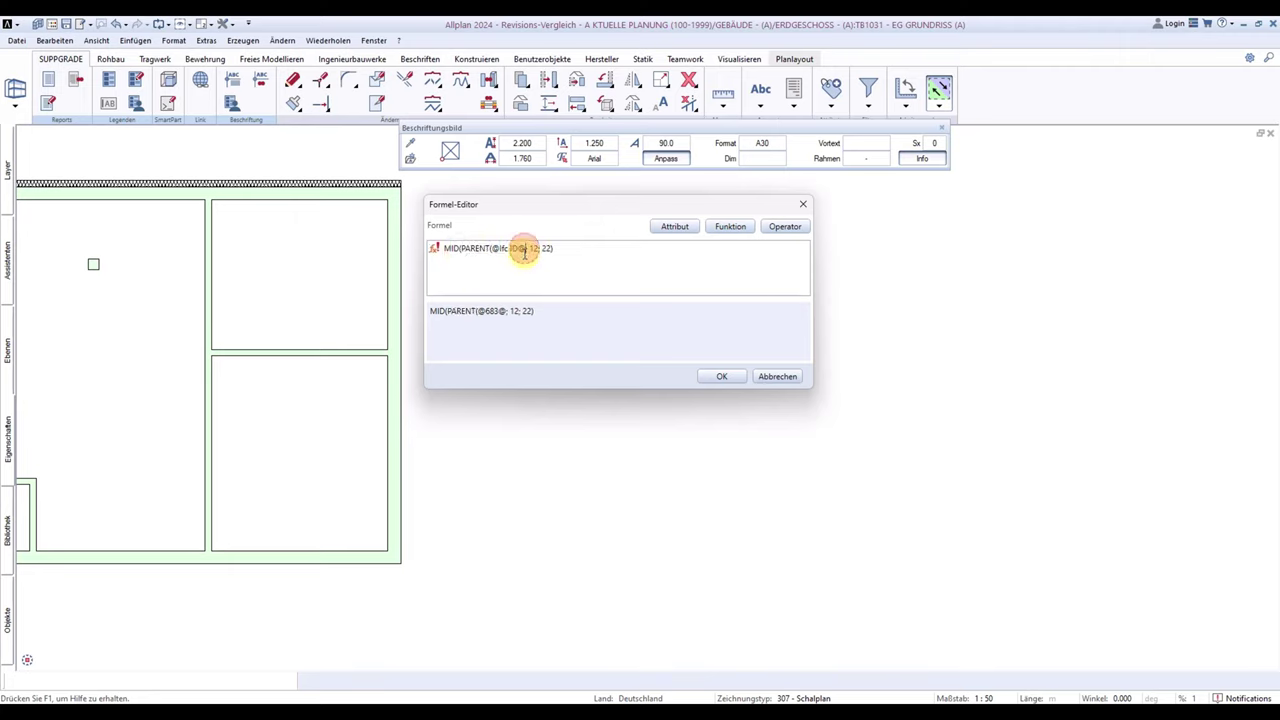
type(")")
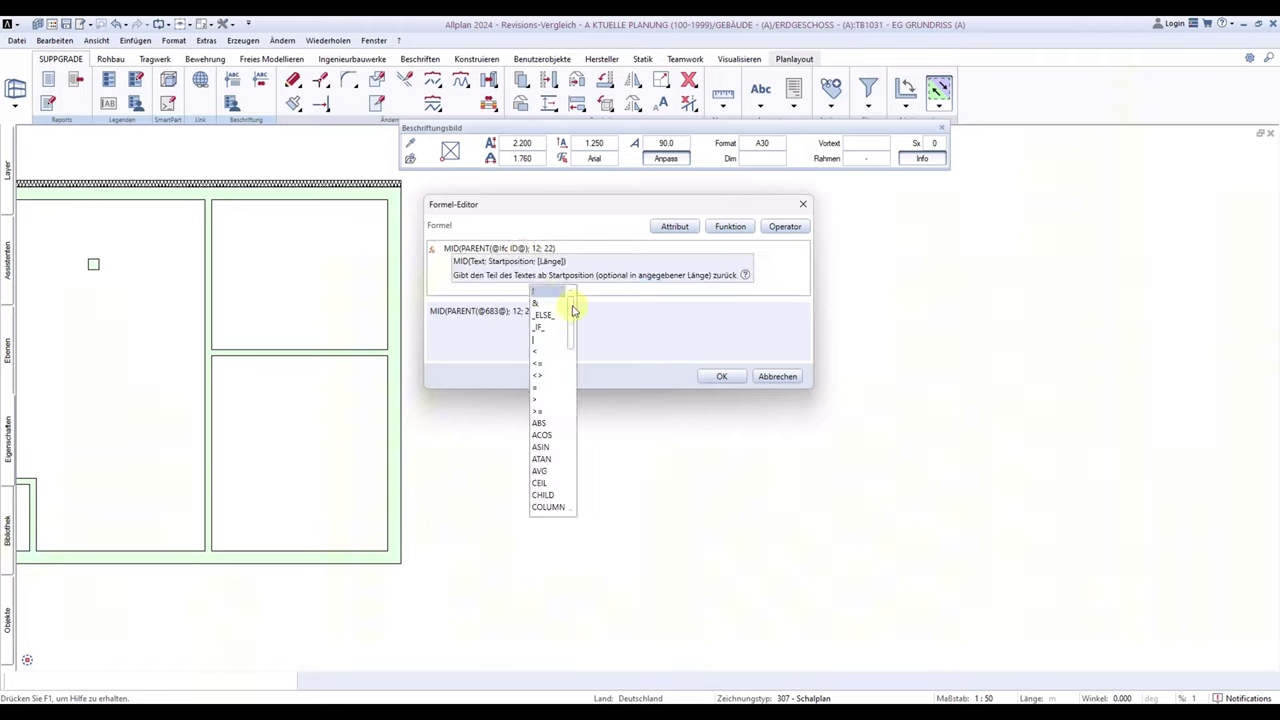
left_click(616, 252)
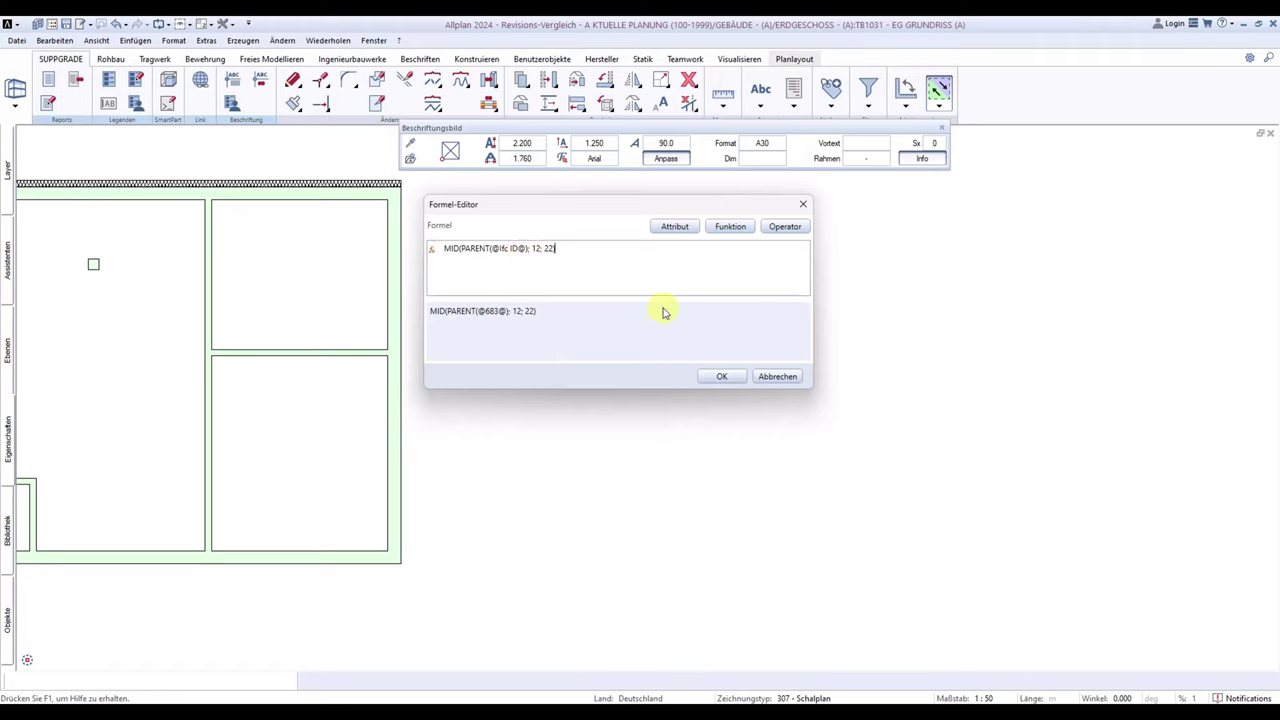
left_click(723, 377)
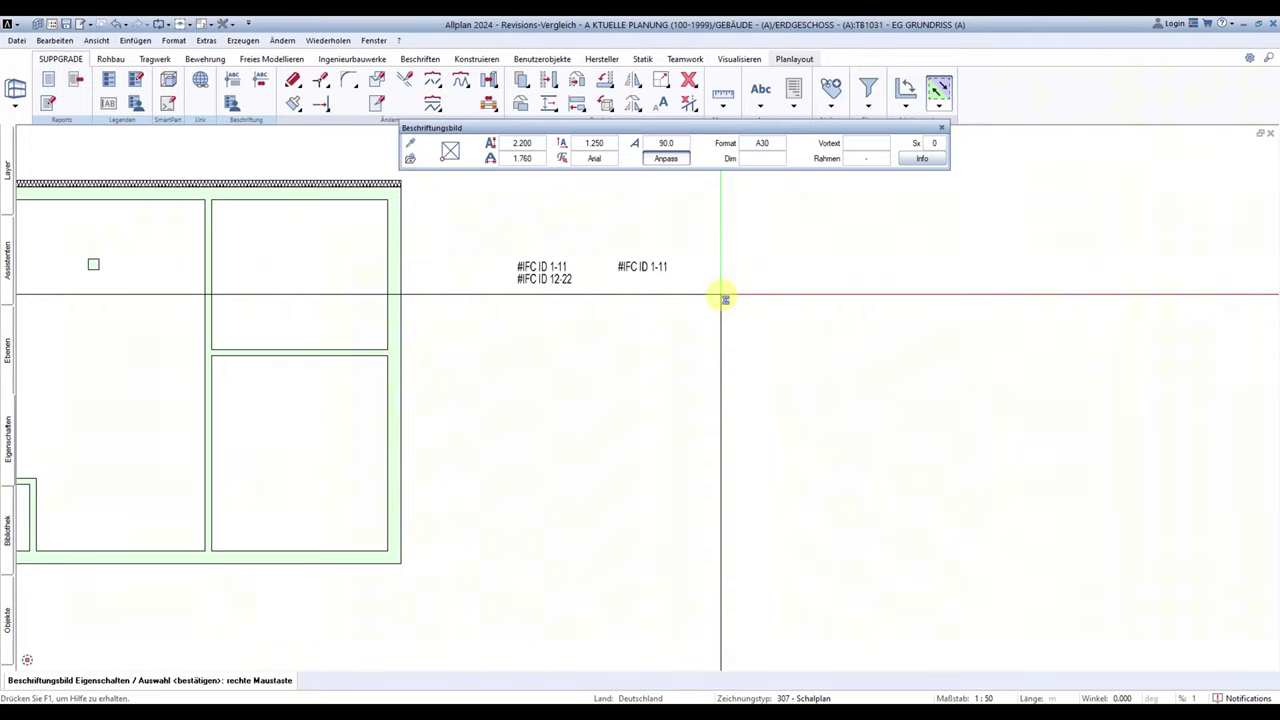
Step: Define a label style from the original IFC ID label, set for private 'IFC GUID' entry 3
key("Escape")
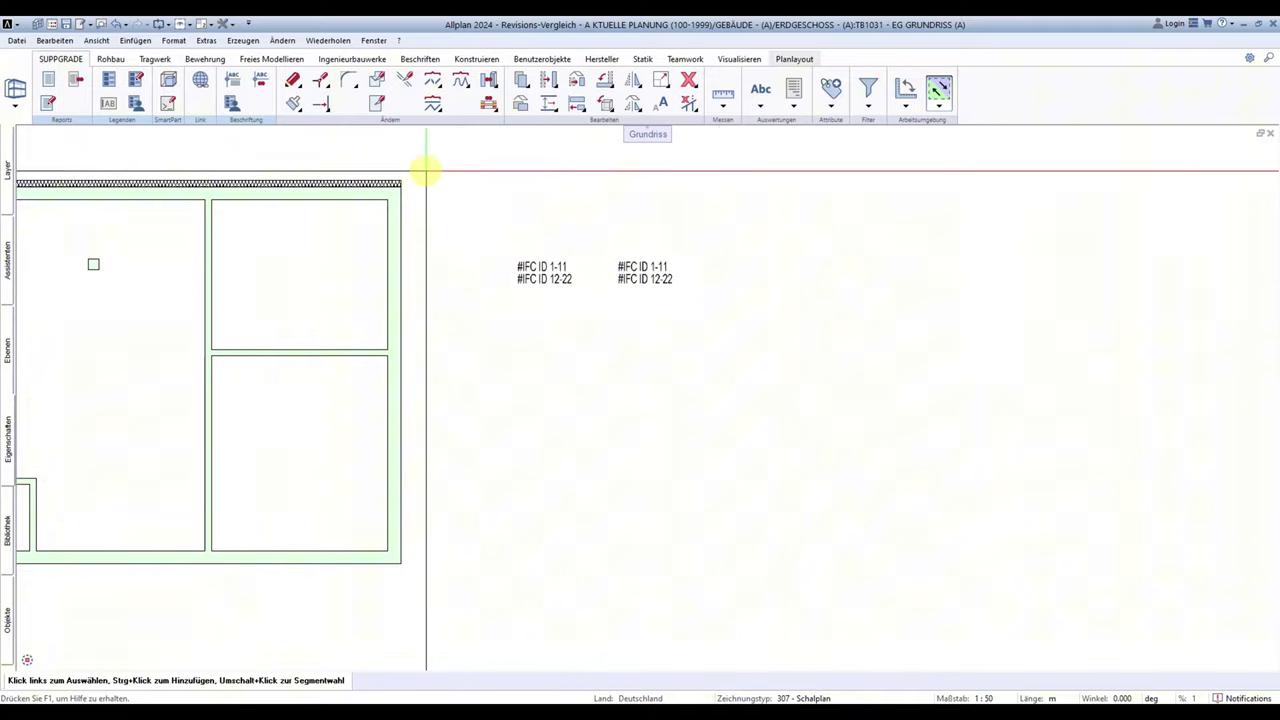
left_click(233, 82)
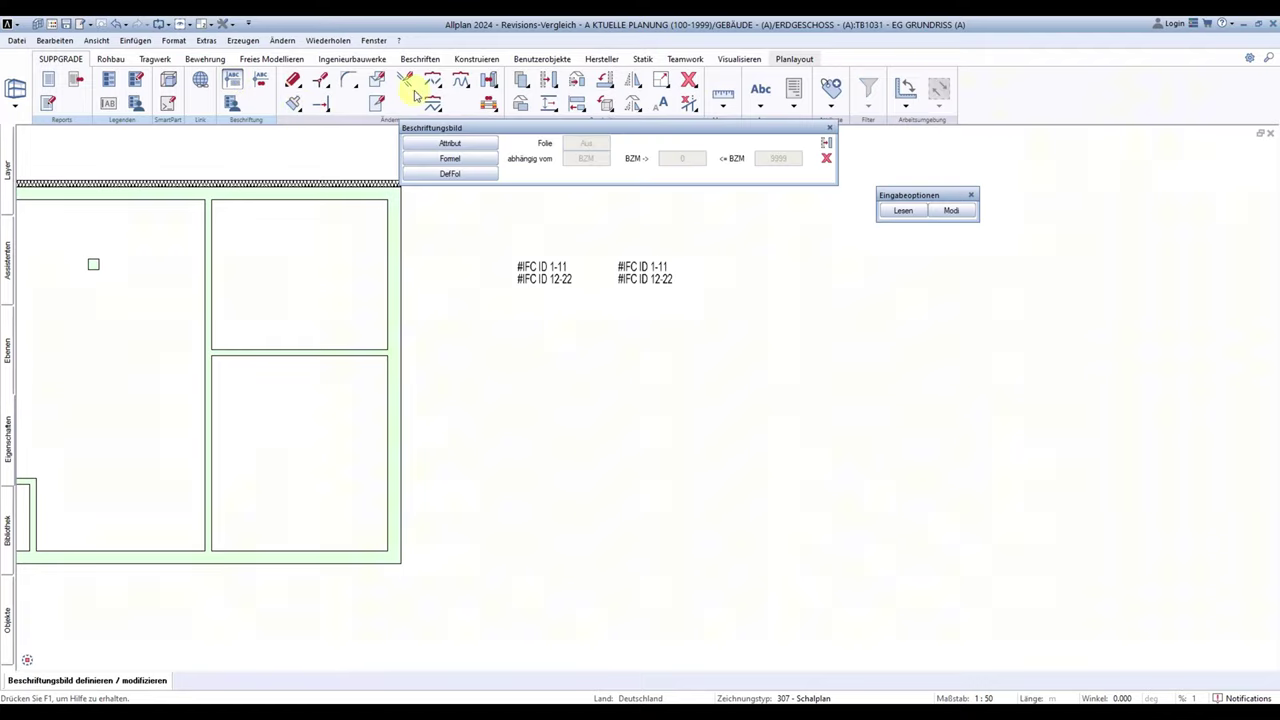
left_click(455, 175)
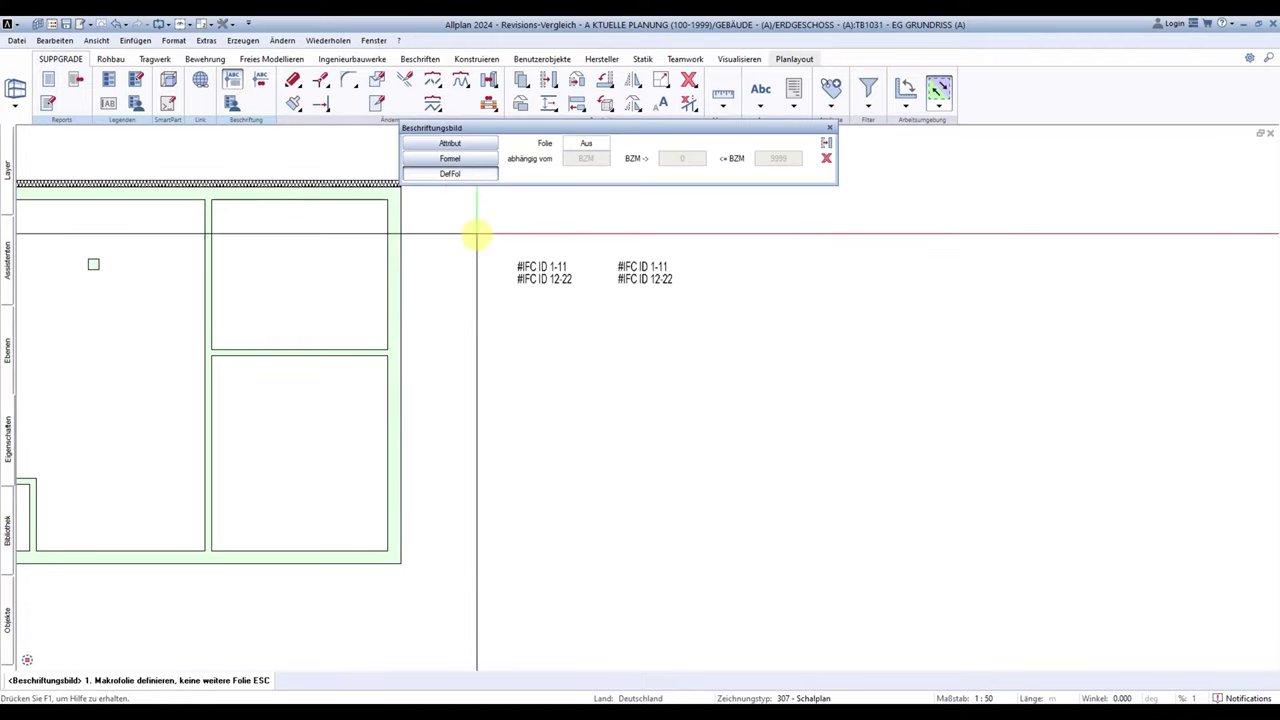
left_click_drag(473, 236, 577, 302)
left_click(577, 302)
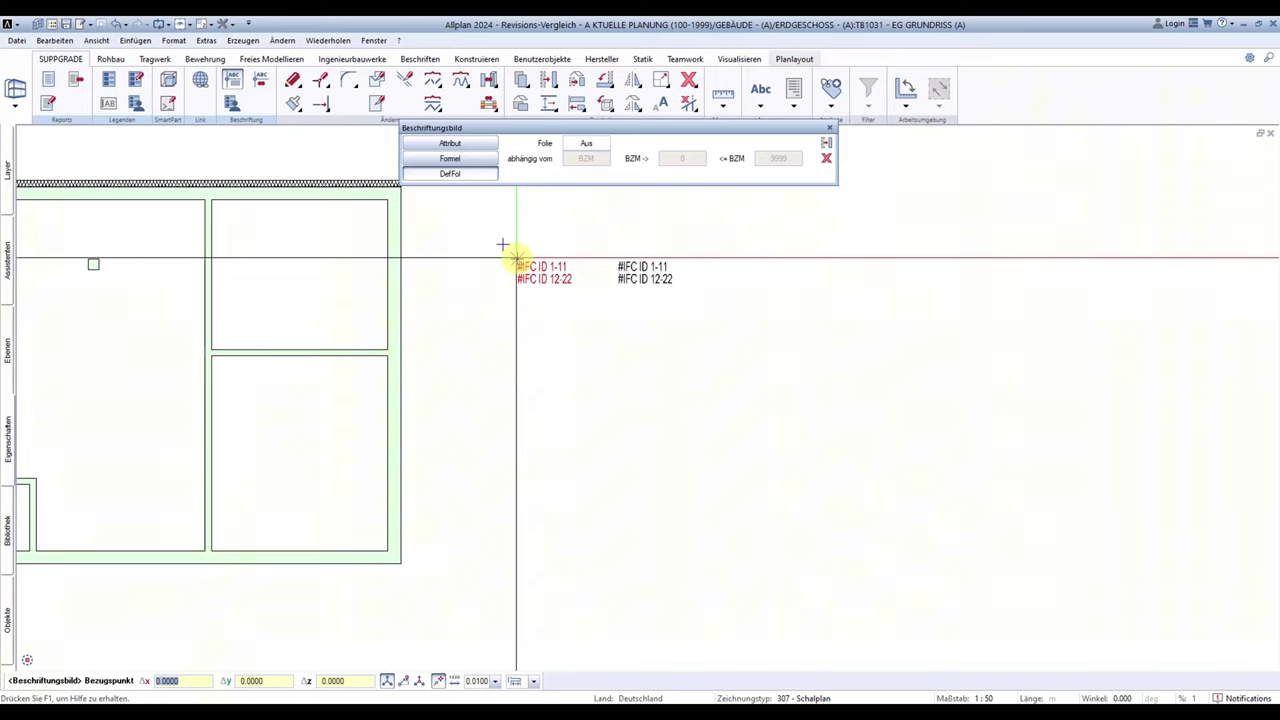
left_click(516, 259)
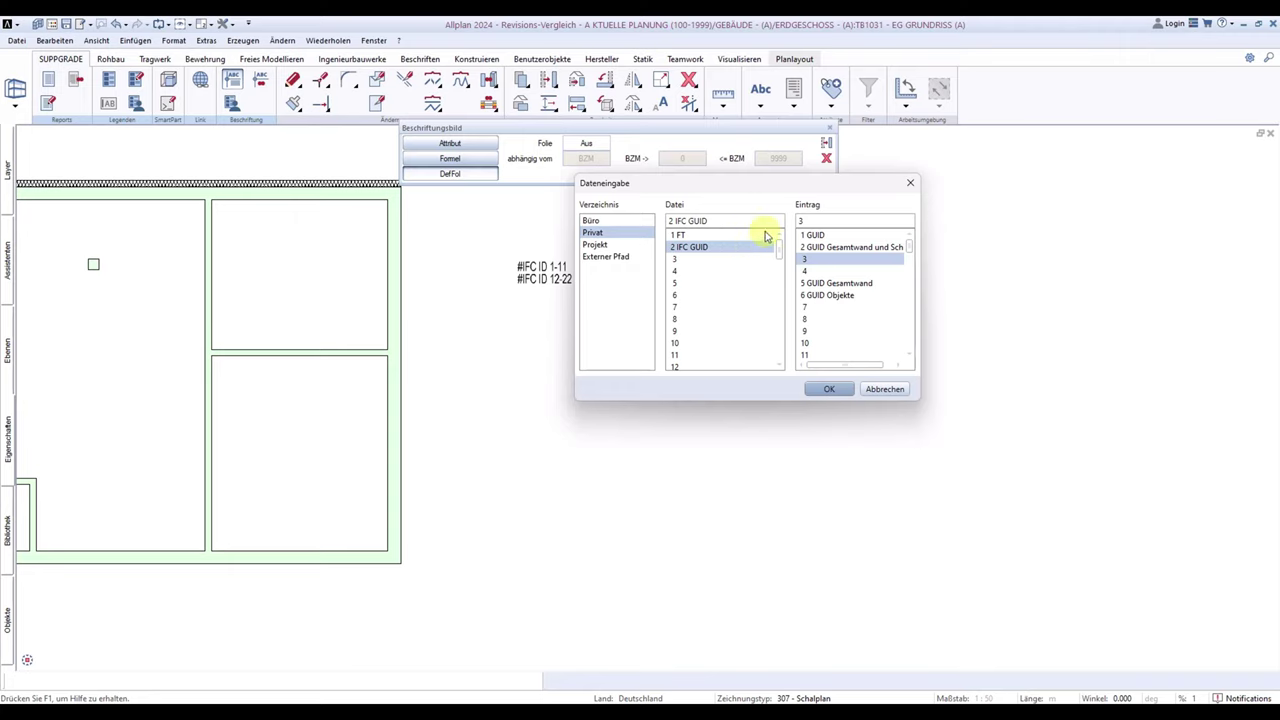
Step: Save the label style as entry 6 'Schichten und Objekte' in the IFC GUID file, replacing the old one
double_click(816, 296)
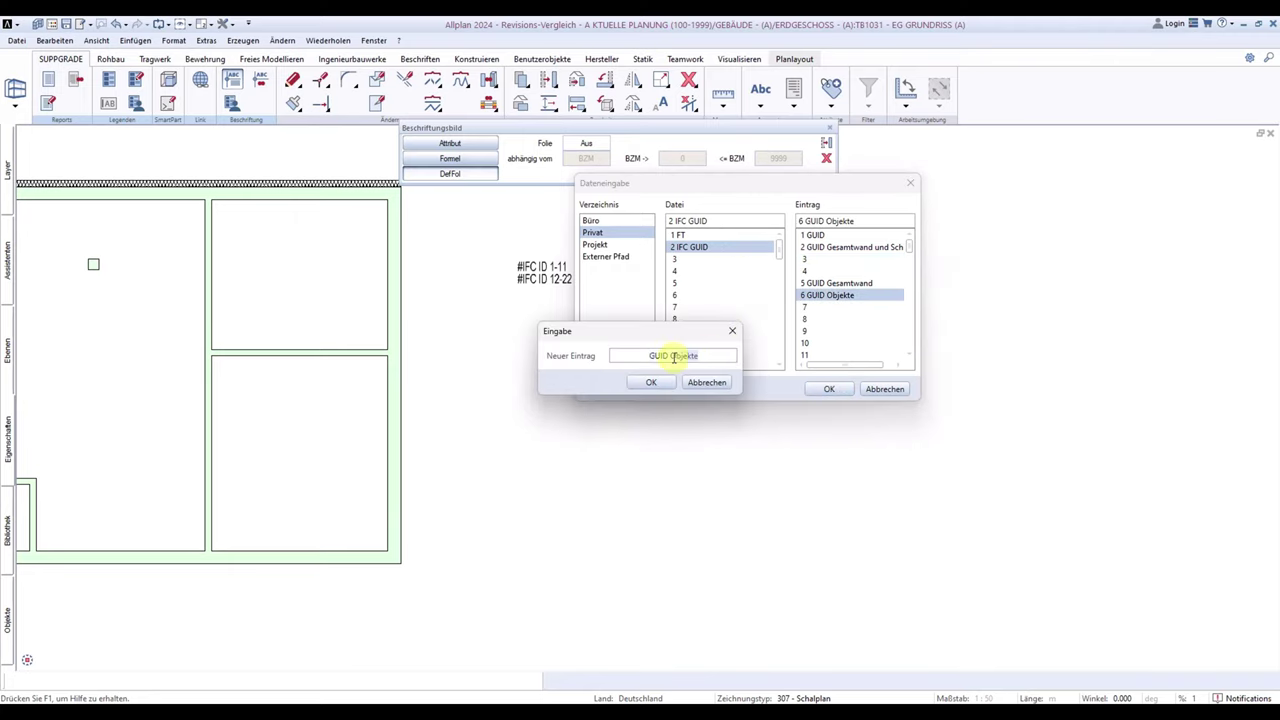
type("Schichte")
type("n und Objekte")
key("Return")
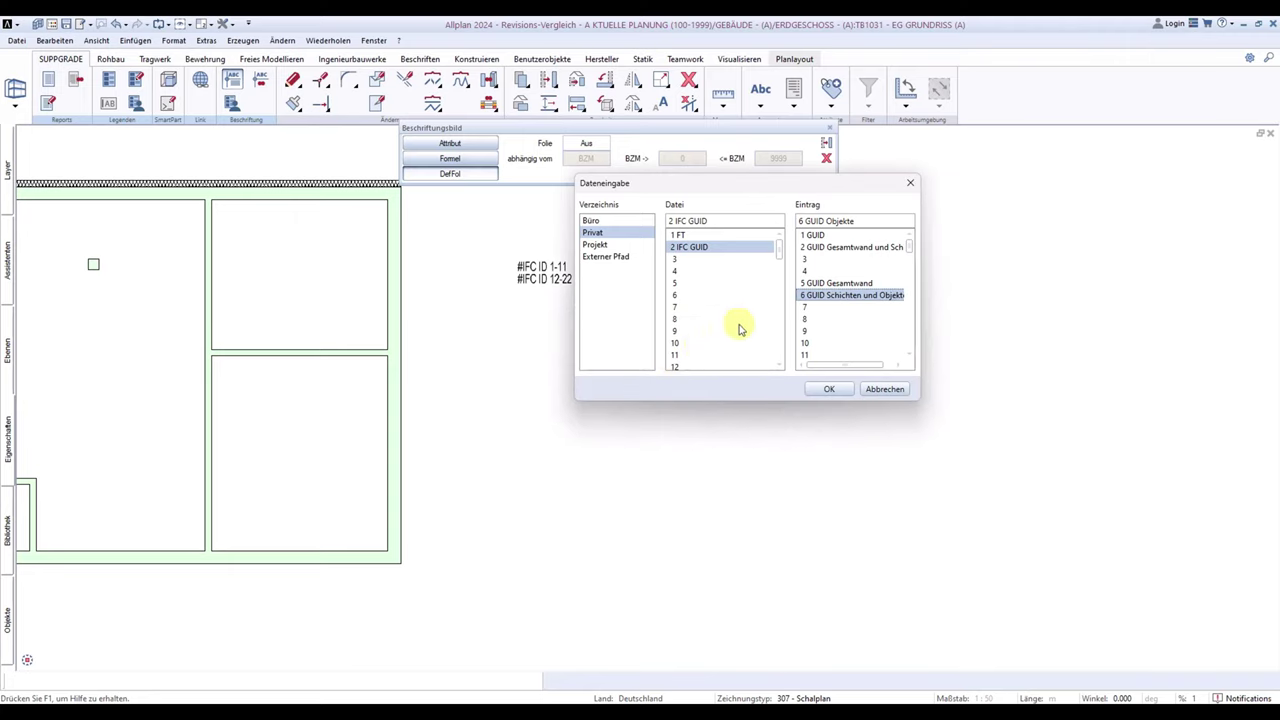
left_click(843, 391)
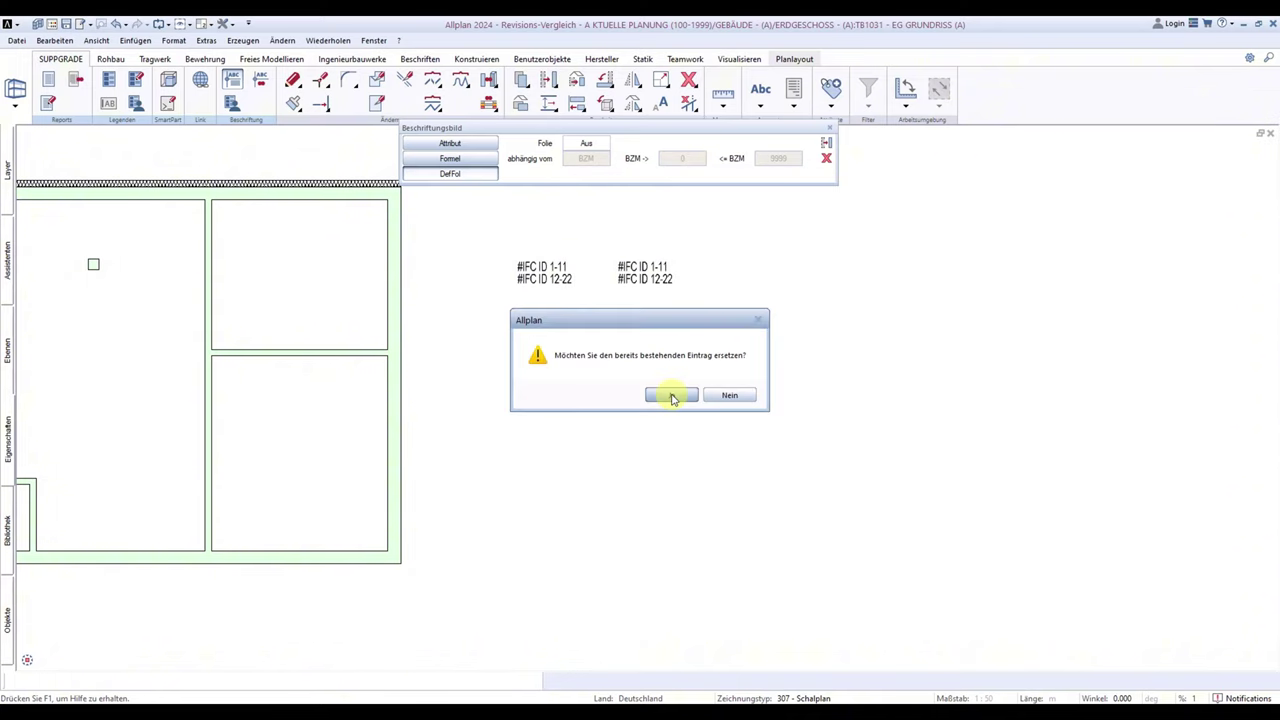
left_click(673, 396)
Step: Save the copied IFC ID label as entry 5 'GUID Gesamtwand', overwriting the existing entry
left_click(455, 174)
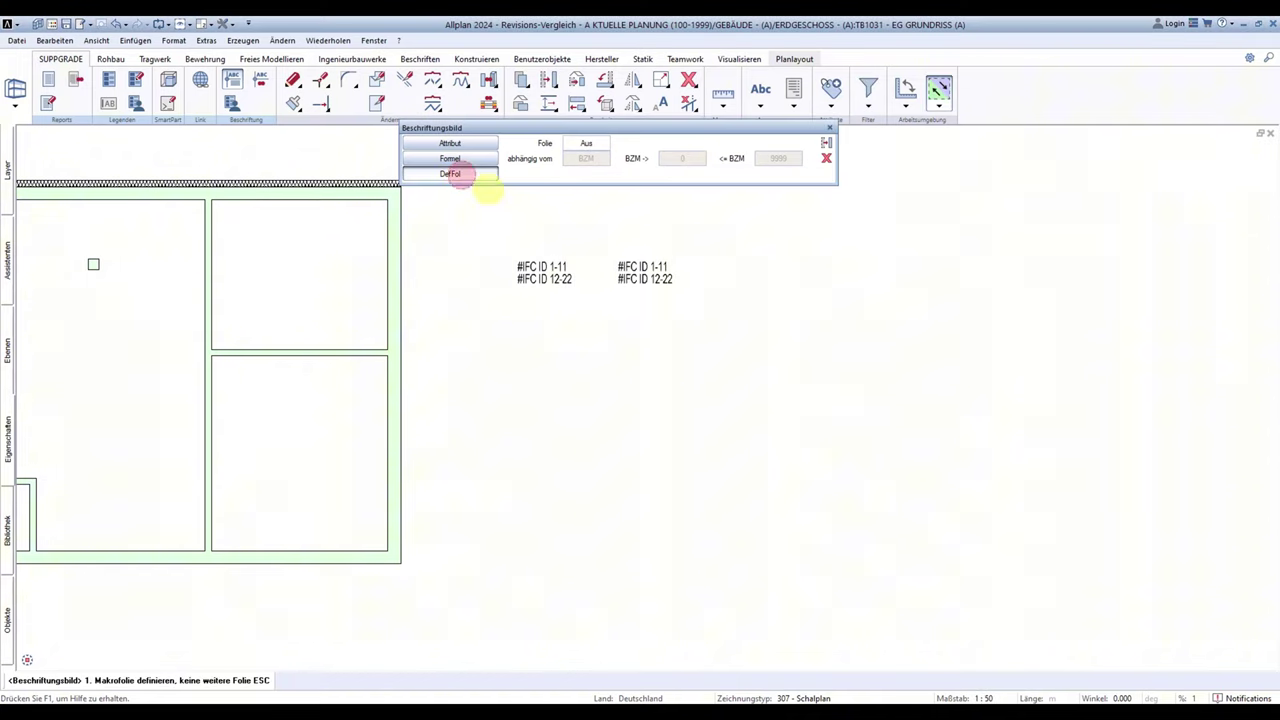
left_click_drag(603, 246, 694, 300)
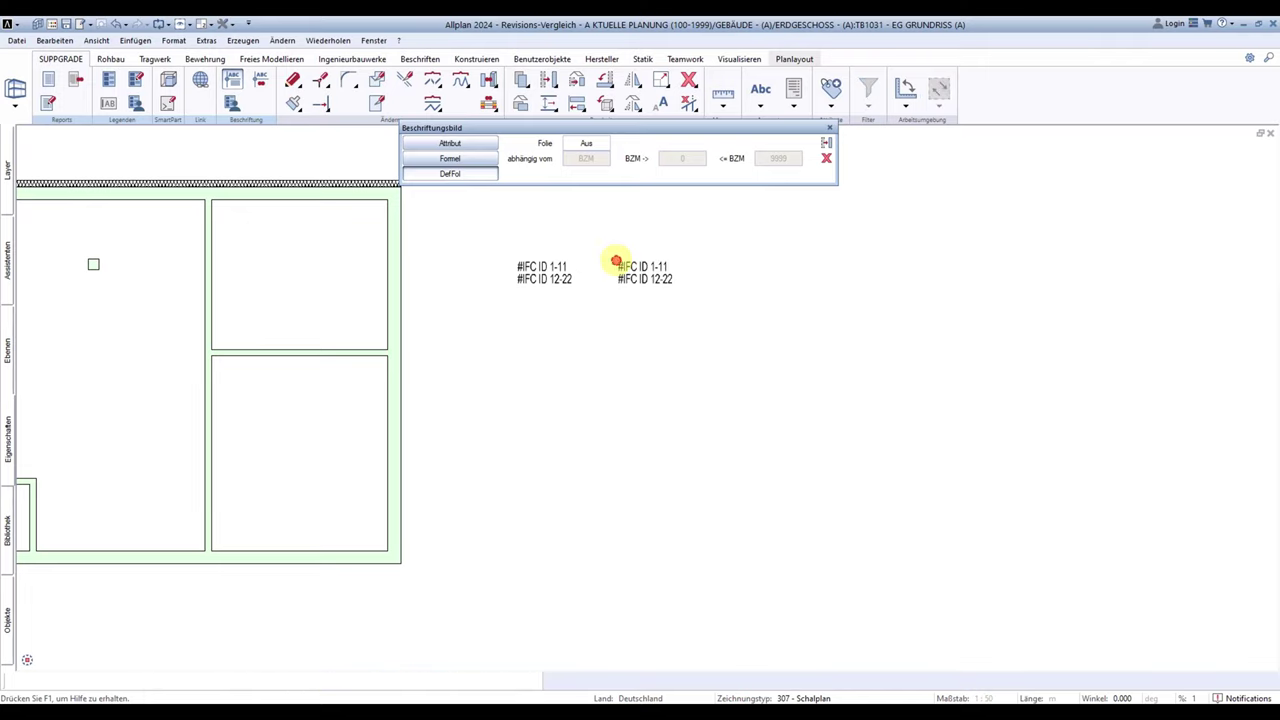
left_click(616, 262)
double_click(846, 283)
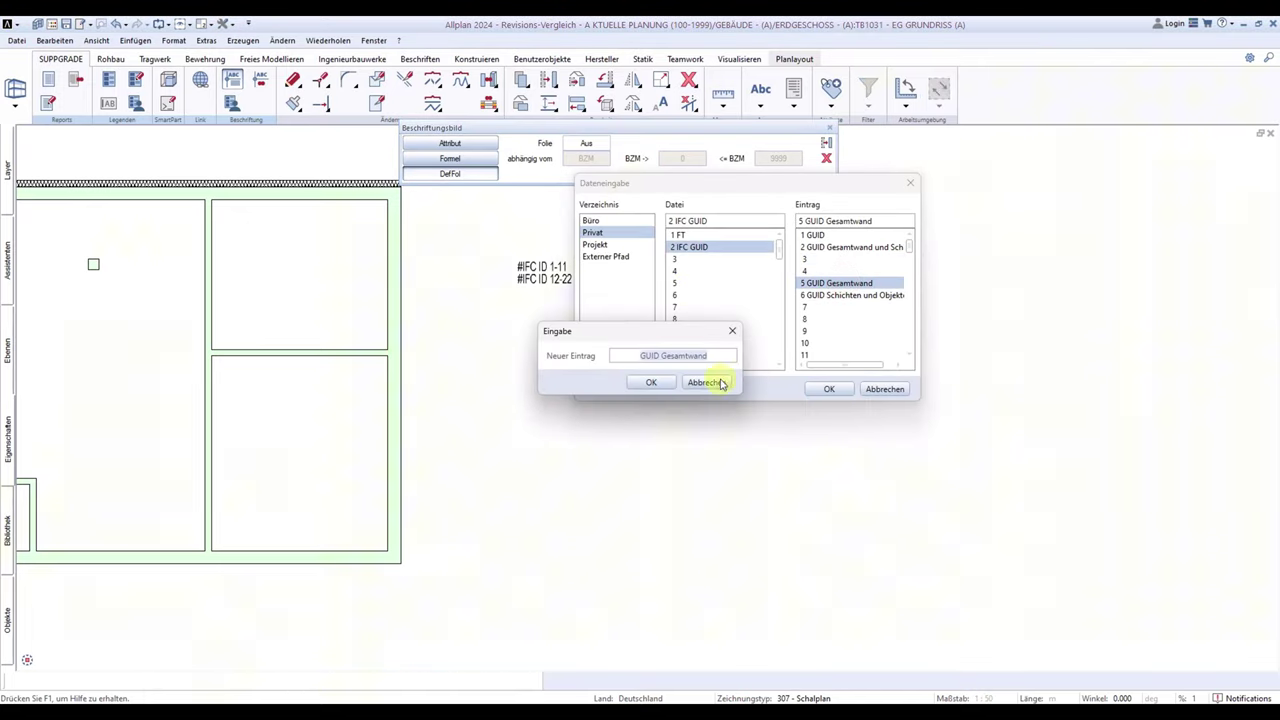
left_click(654, 384)
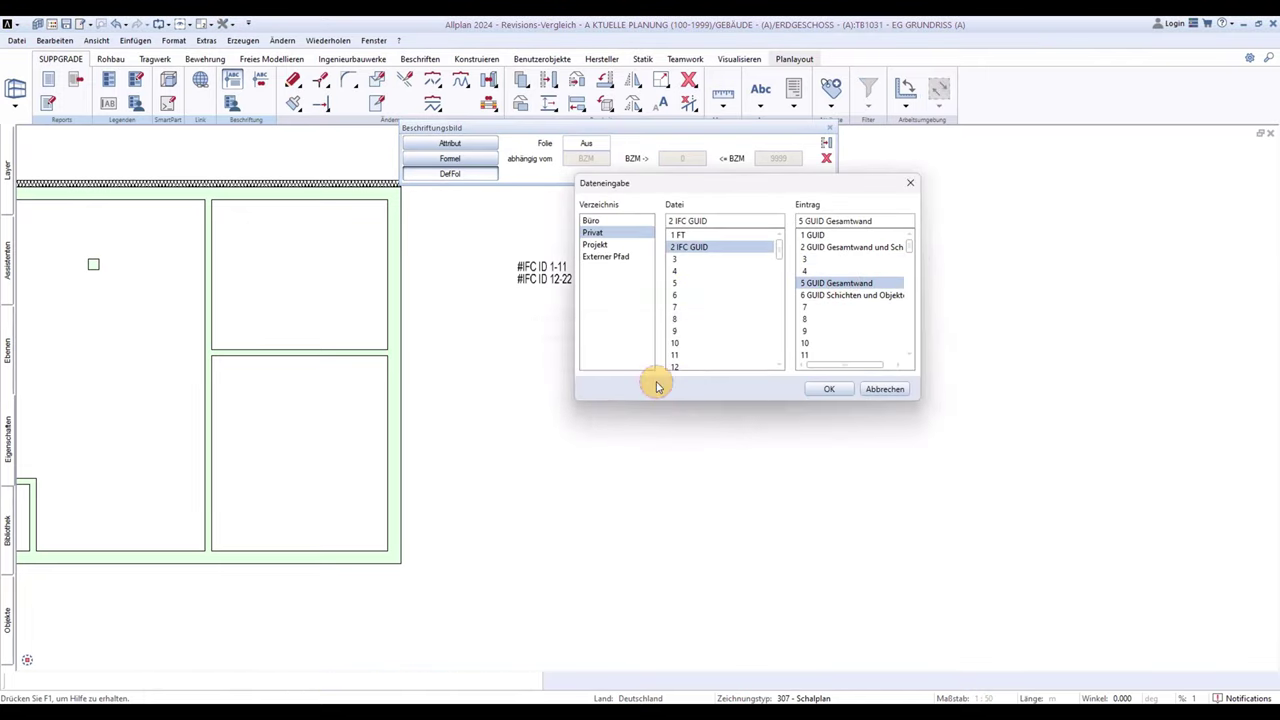
left_click(827, 388)
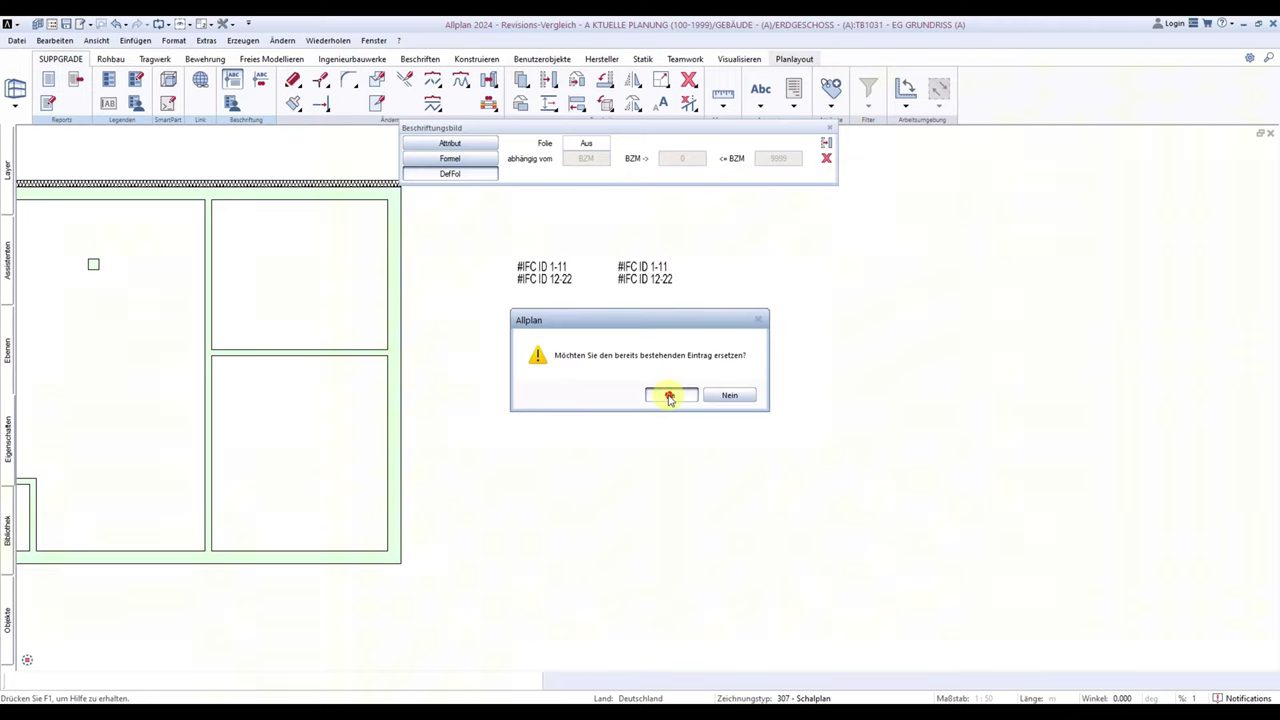
left_click(668, 394)
left_click(553, 285)
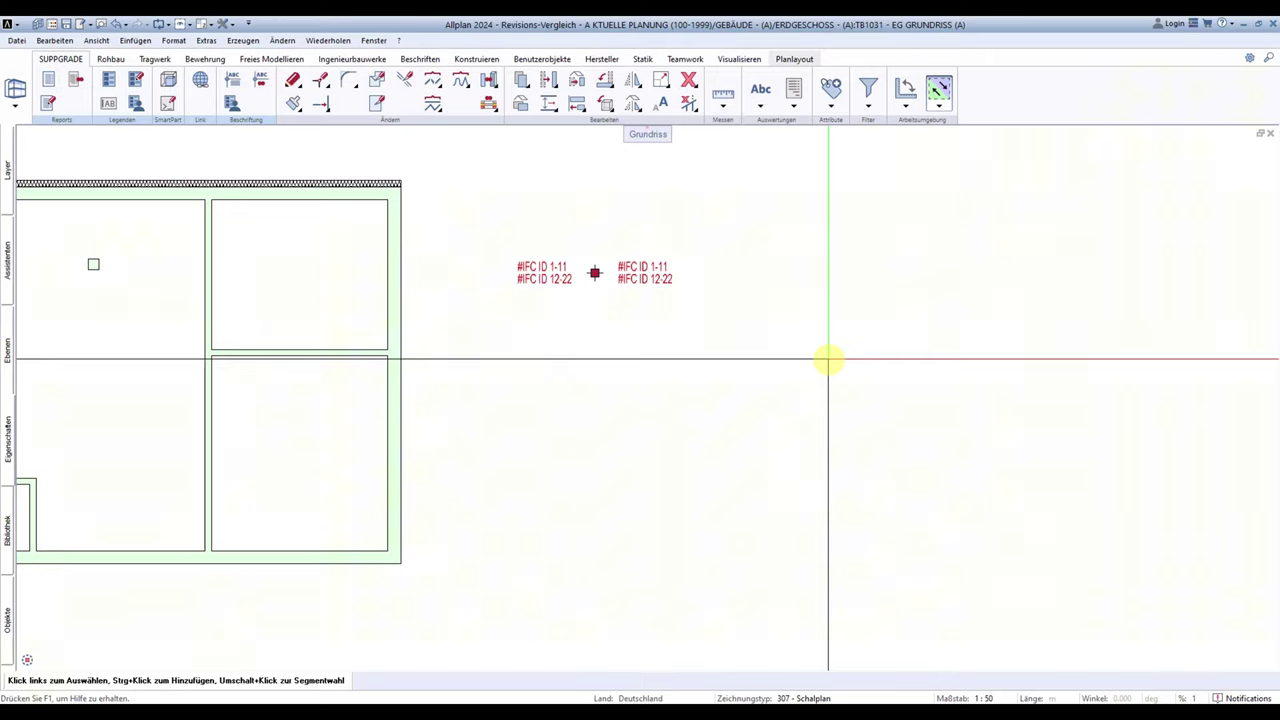
Step: Discard the sample IFC ID labels and pick the top-left column for labelling
key("Escape")
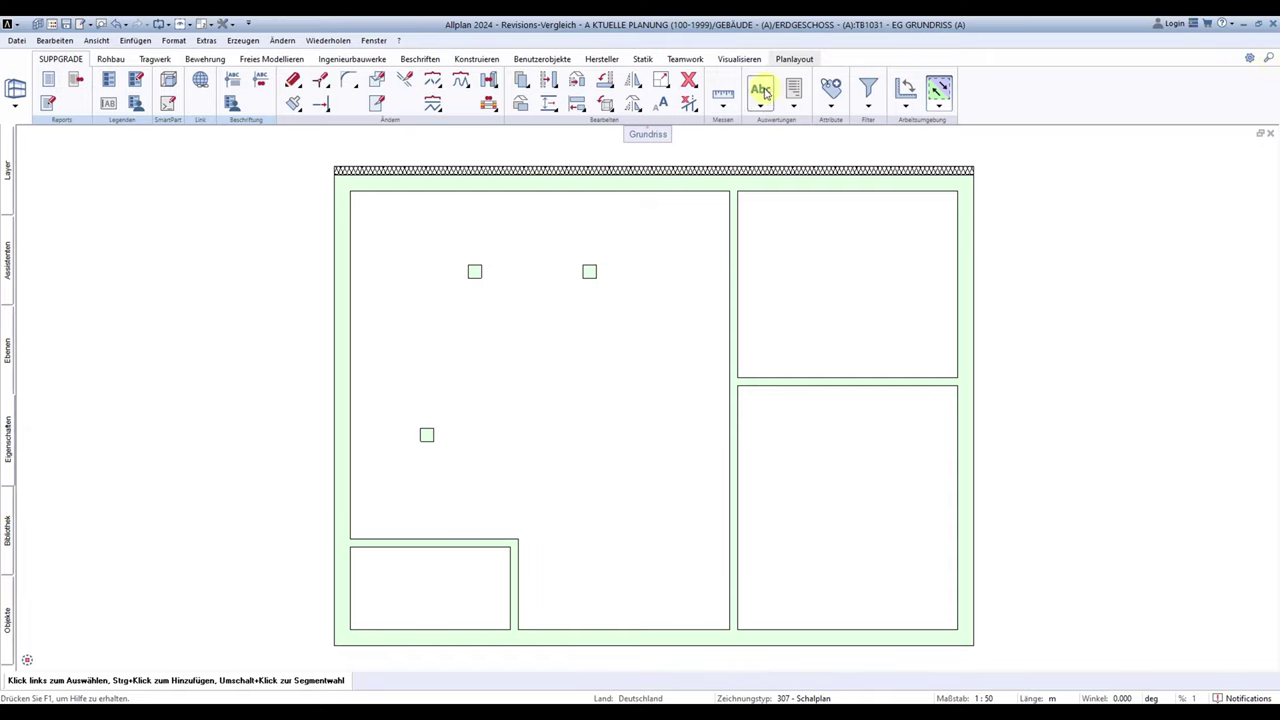
left_click(763, 92)
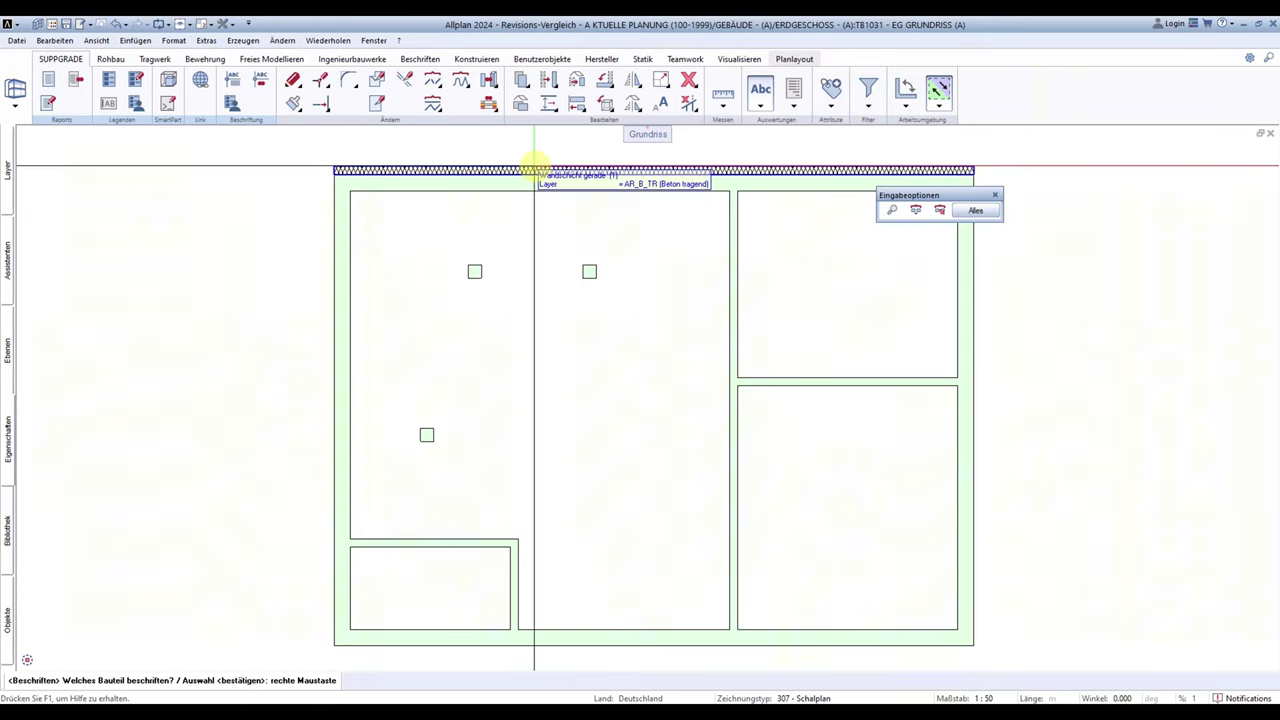
left_click(474, 270)
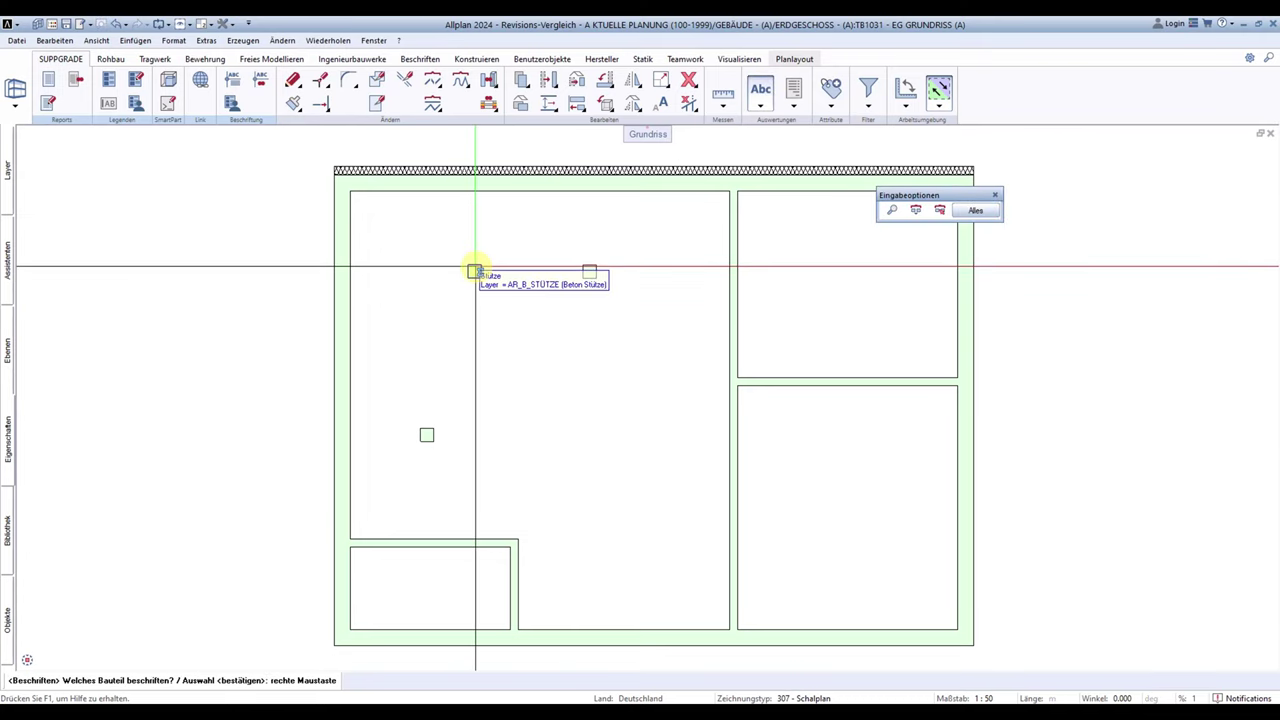
left_click(478, 269)
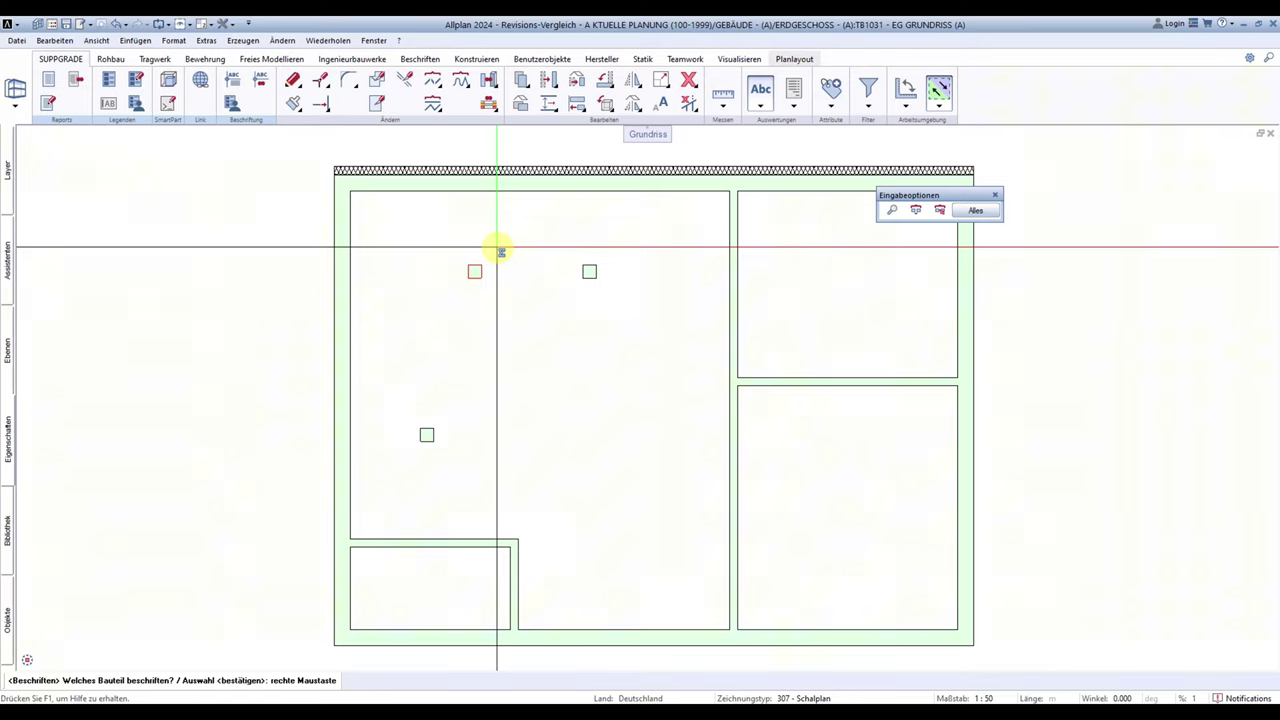
right_click(501, 250)
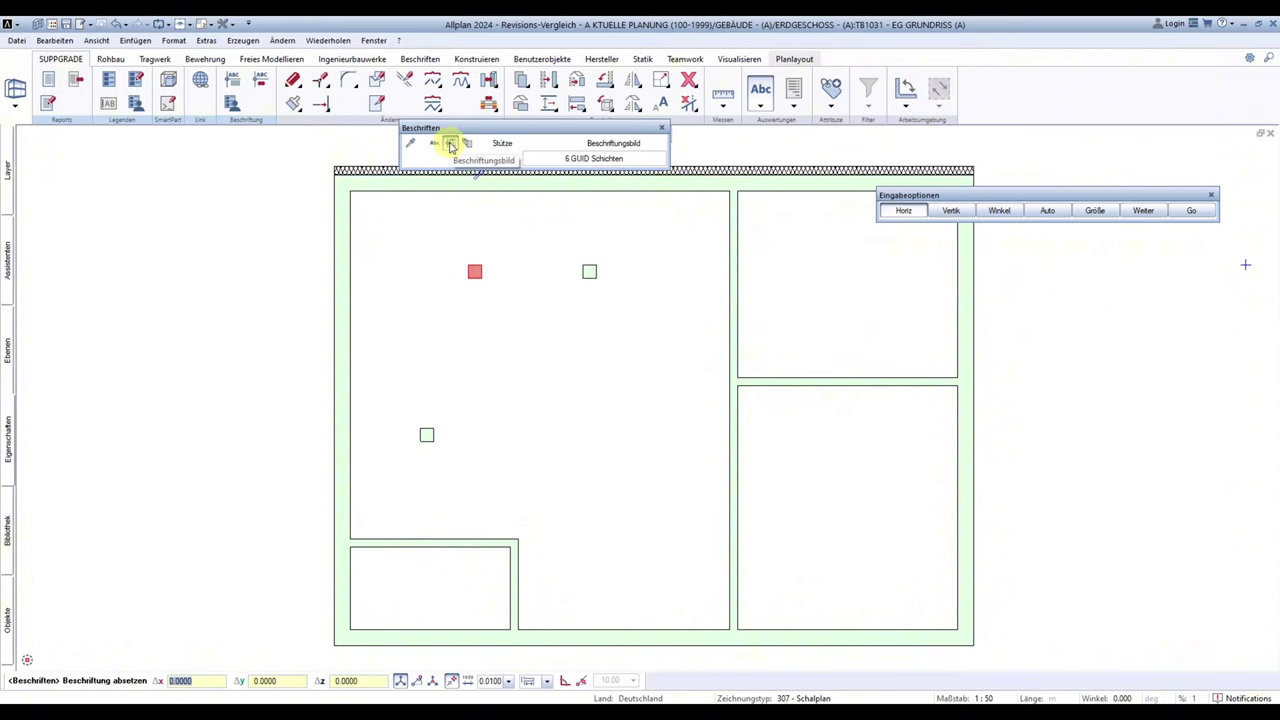
Step: Compare the GUID label styles and choose '6 GUID Schichten und Objekte'
left_click(588, 162)
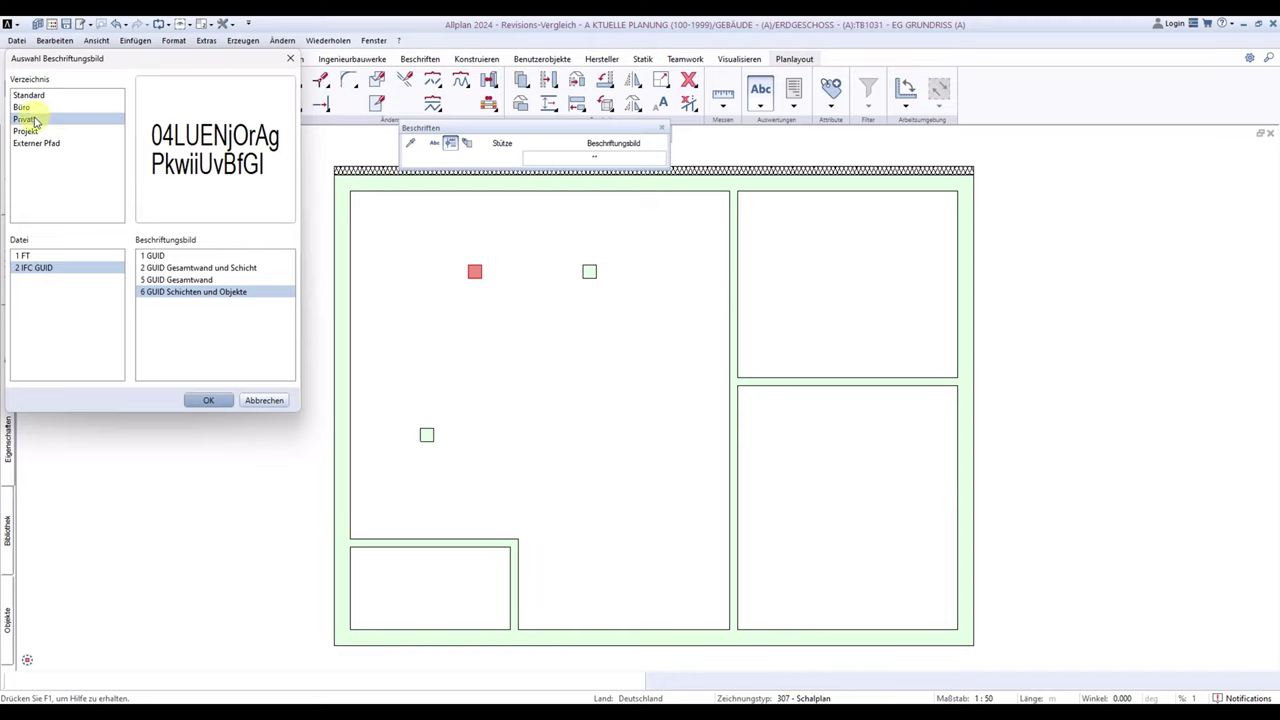
left_click(205, 280)
left_click(205, 291)
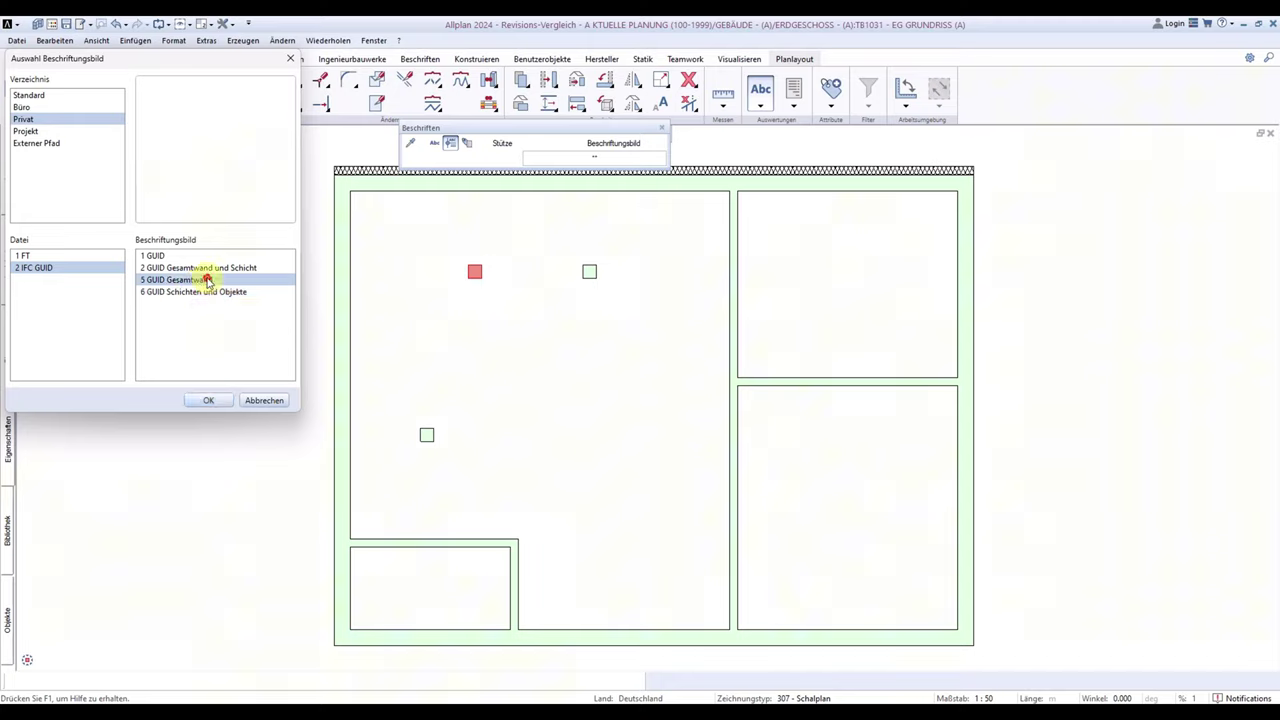
left_click(205, 292)
left_click(153, 282)
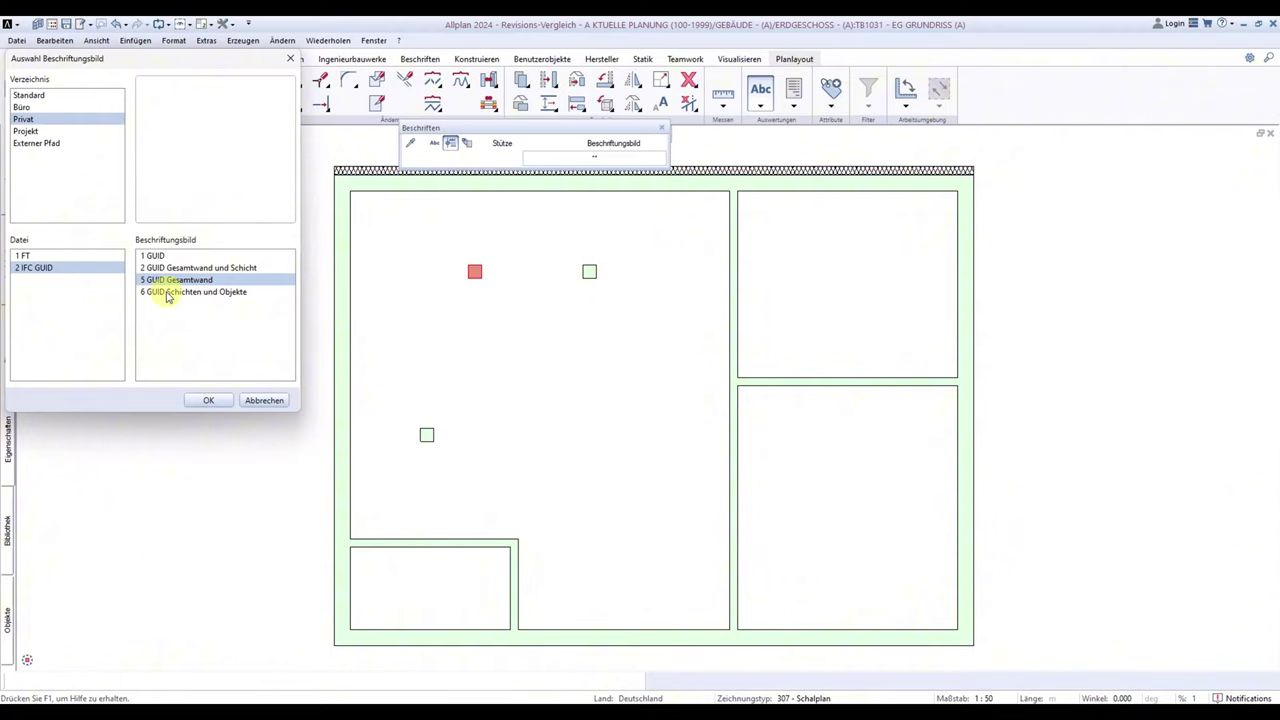
left_click(167, 295)
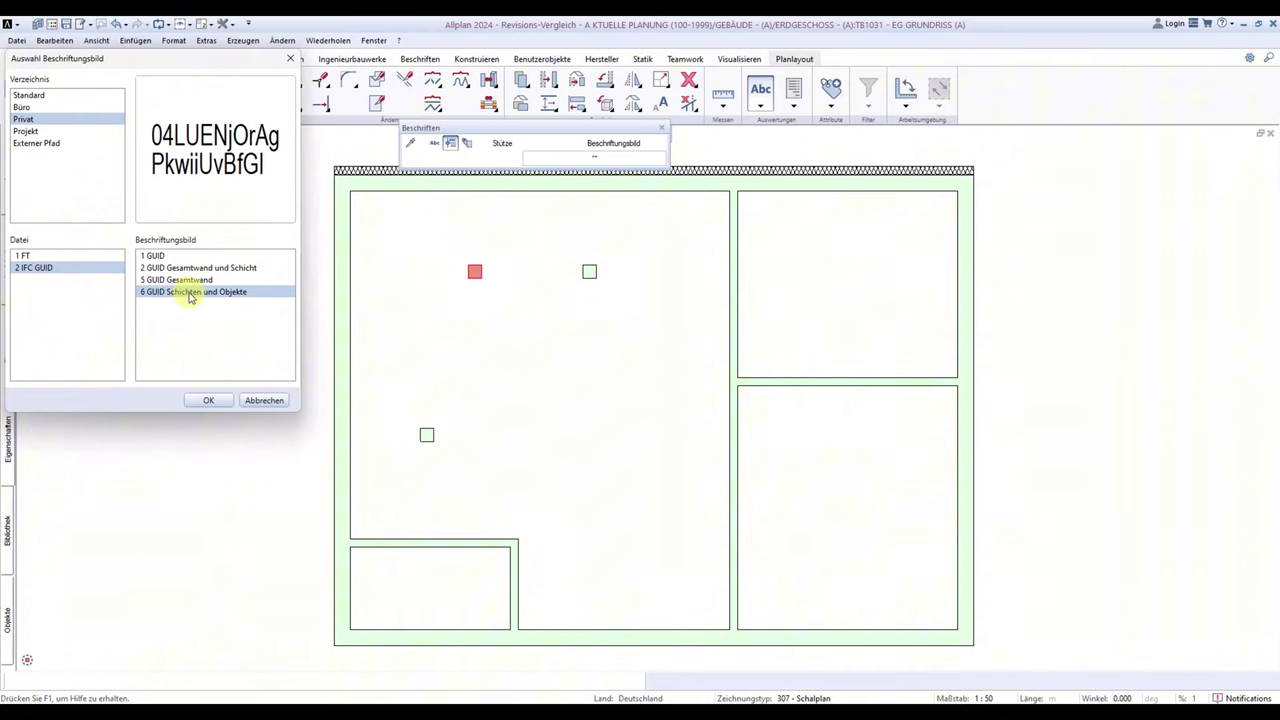
Step: Place GUID labels beside the top-left, second and lower-left columns
left_click(208, 400)
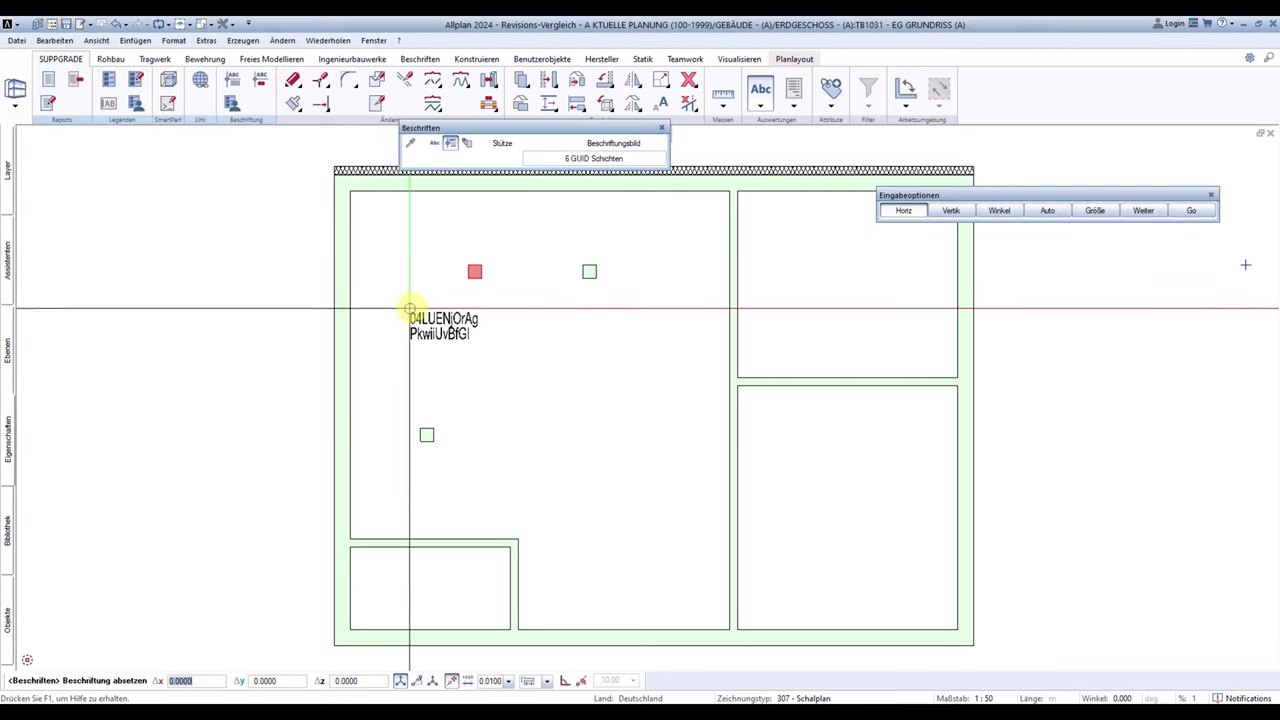
left_click(450, 287)
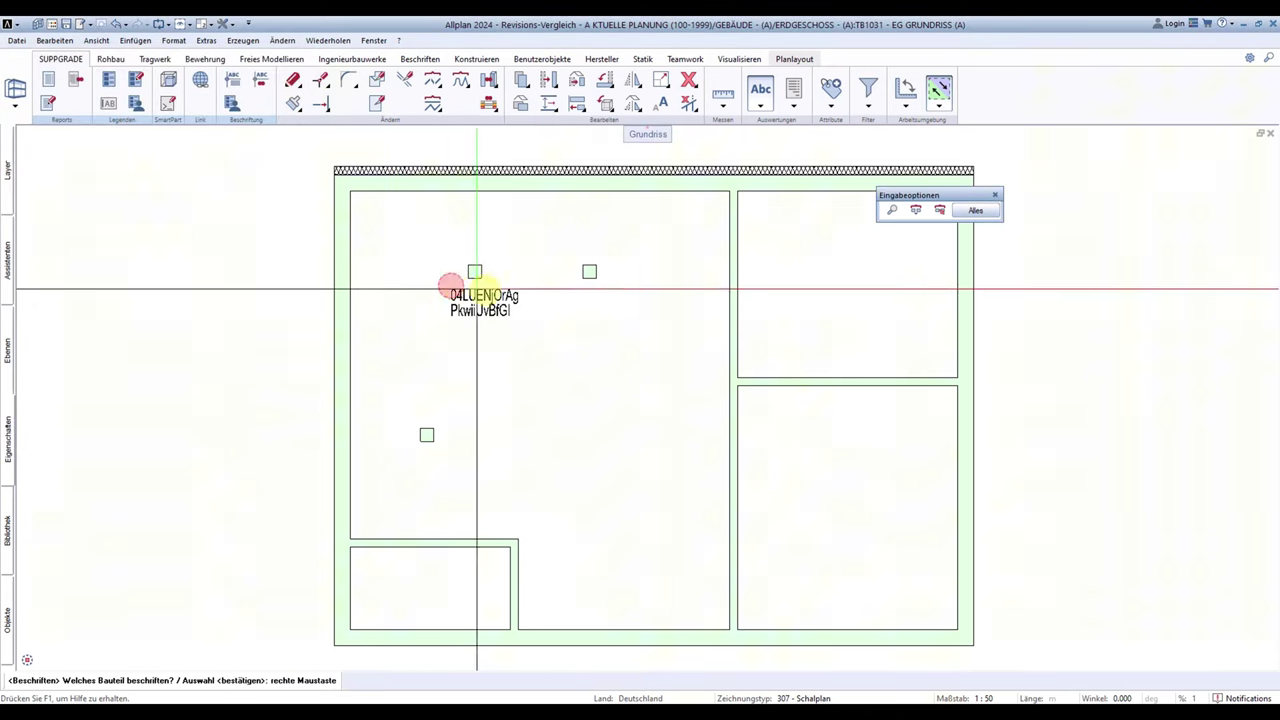
left_click(589, 271)
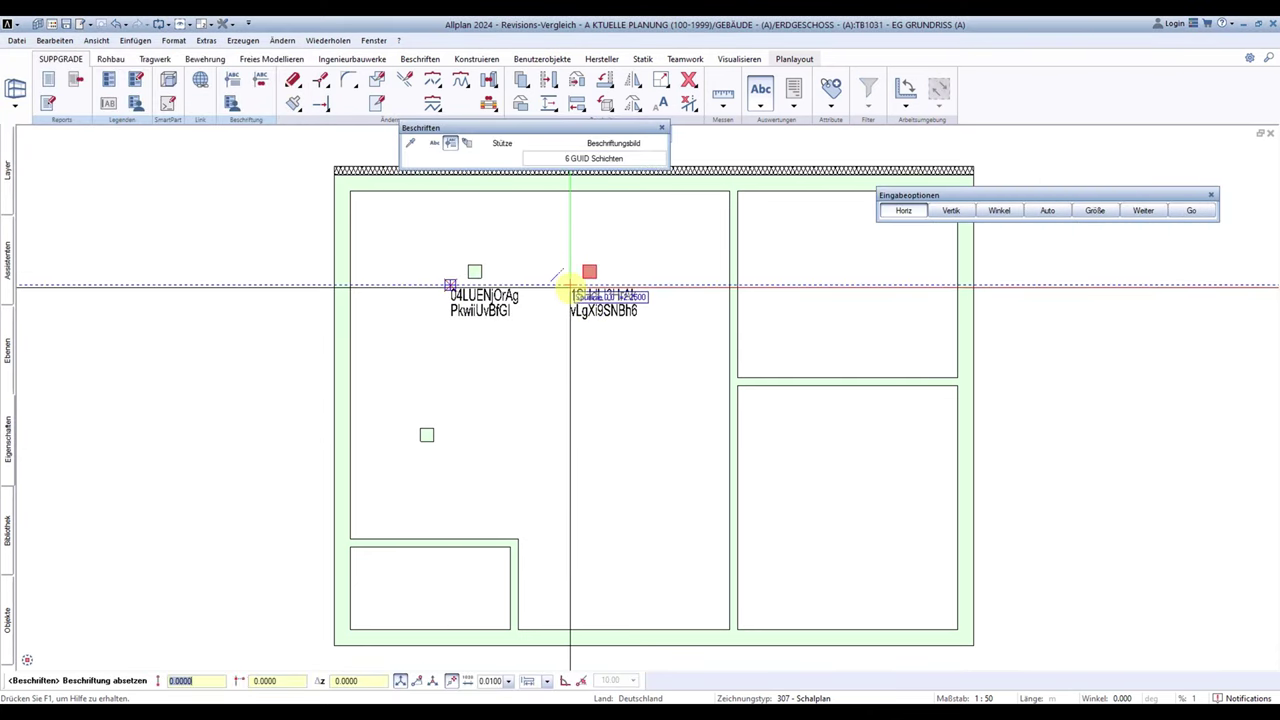
left_click(572, 291)
left_click(418, 437)
left_click(400, 452)
Step: Select all the building's walls and label them automatically
scroll(429, 300, "down", 1)
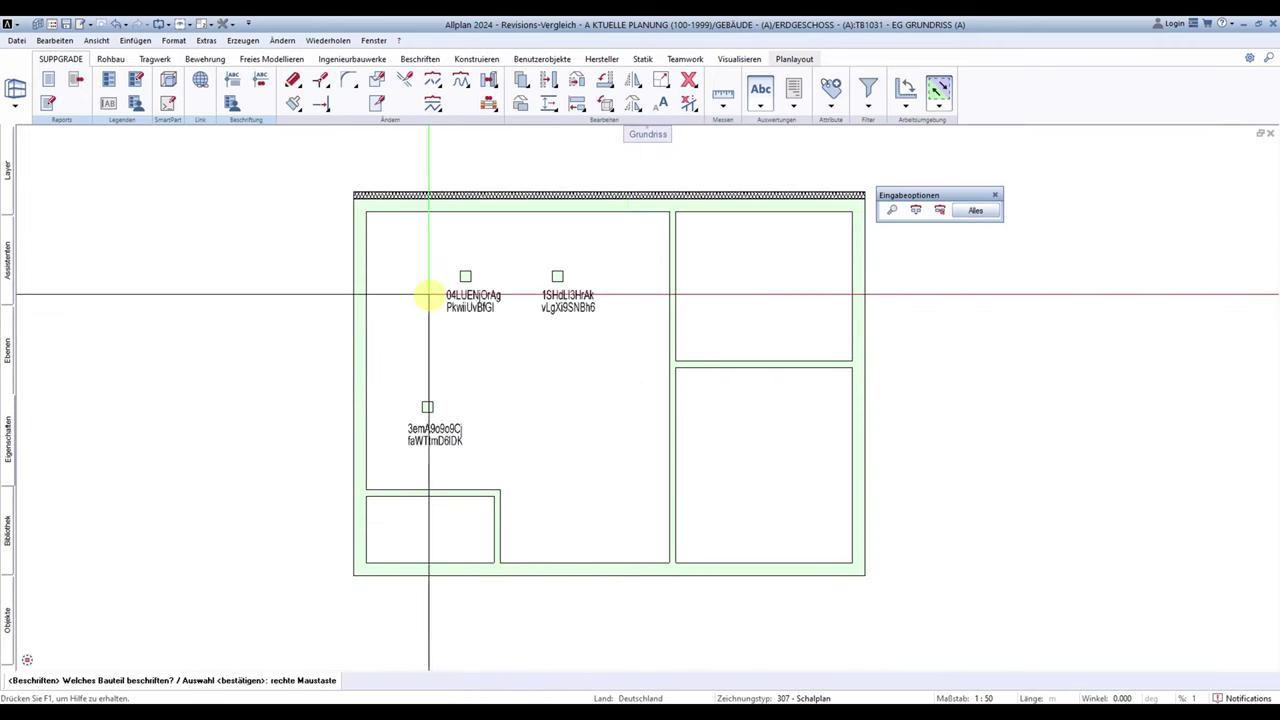
scroll(541, 354, "down", 2)
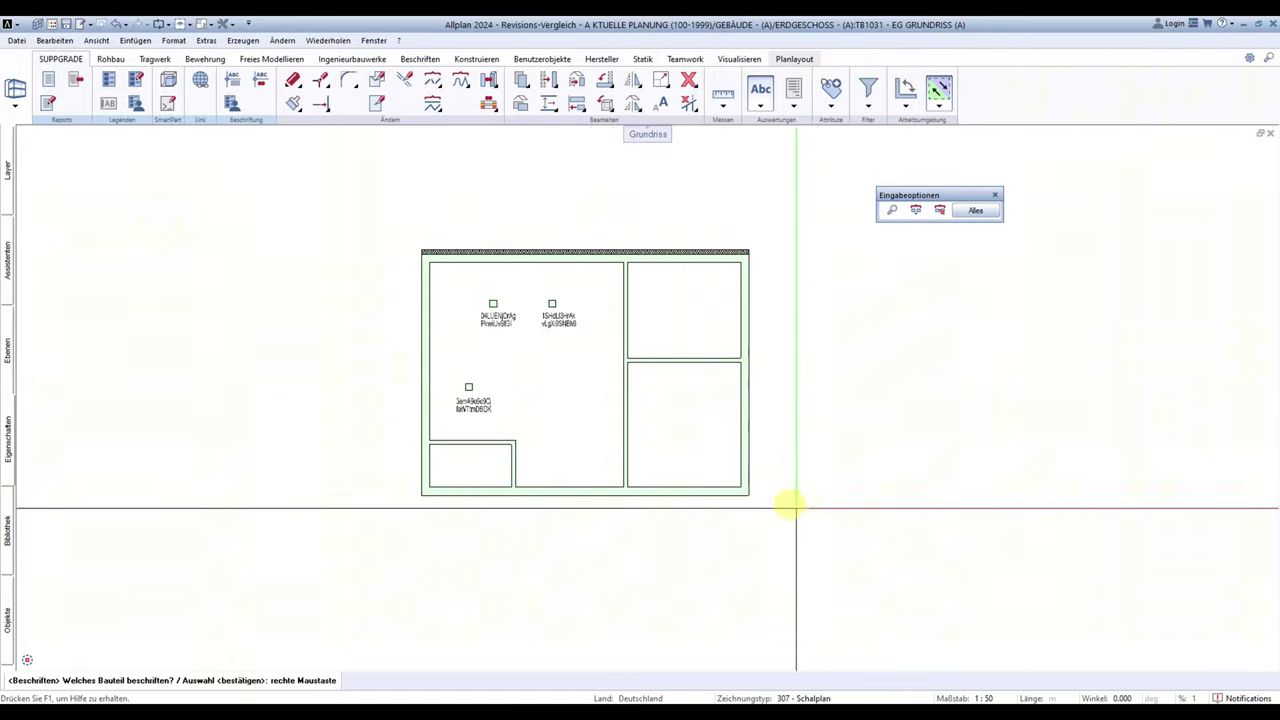
left_click_drag(815, 535, 611, 209)
left_click_drag(549, 517, 409, 437)
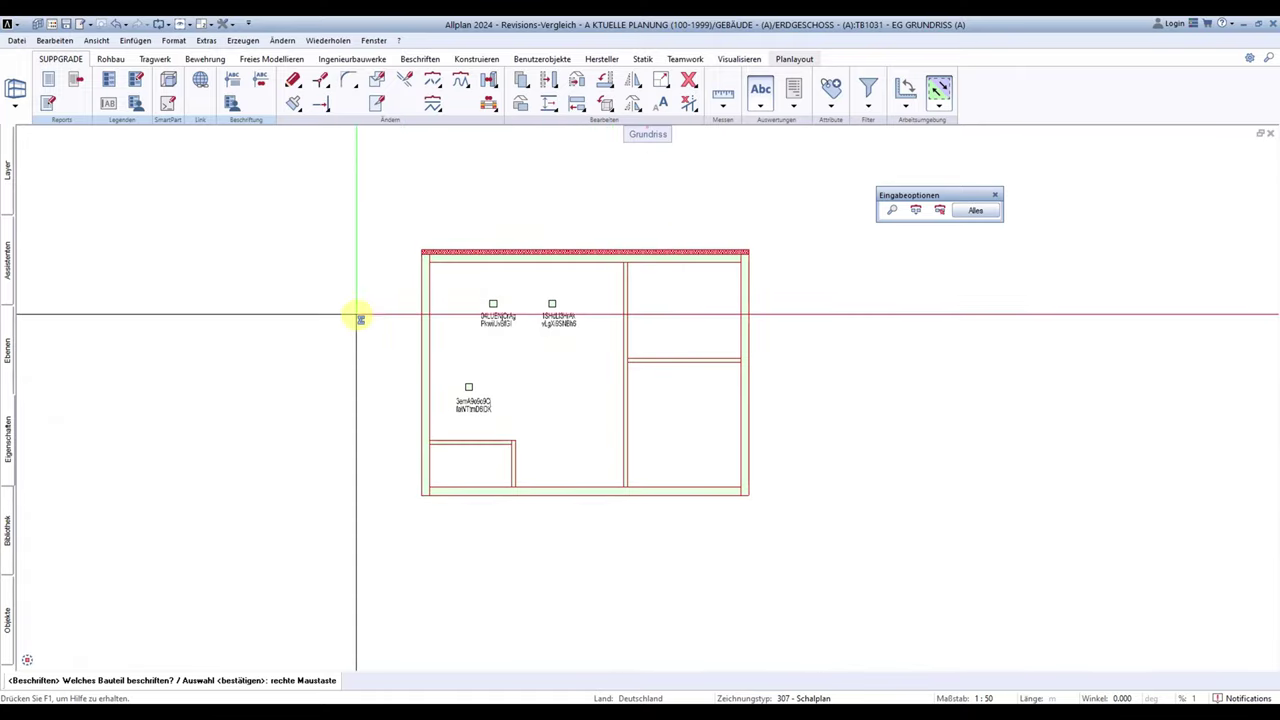
right_click(561, 365)
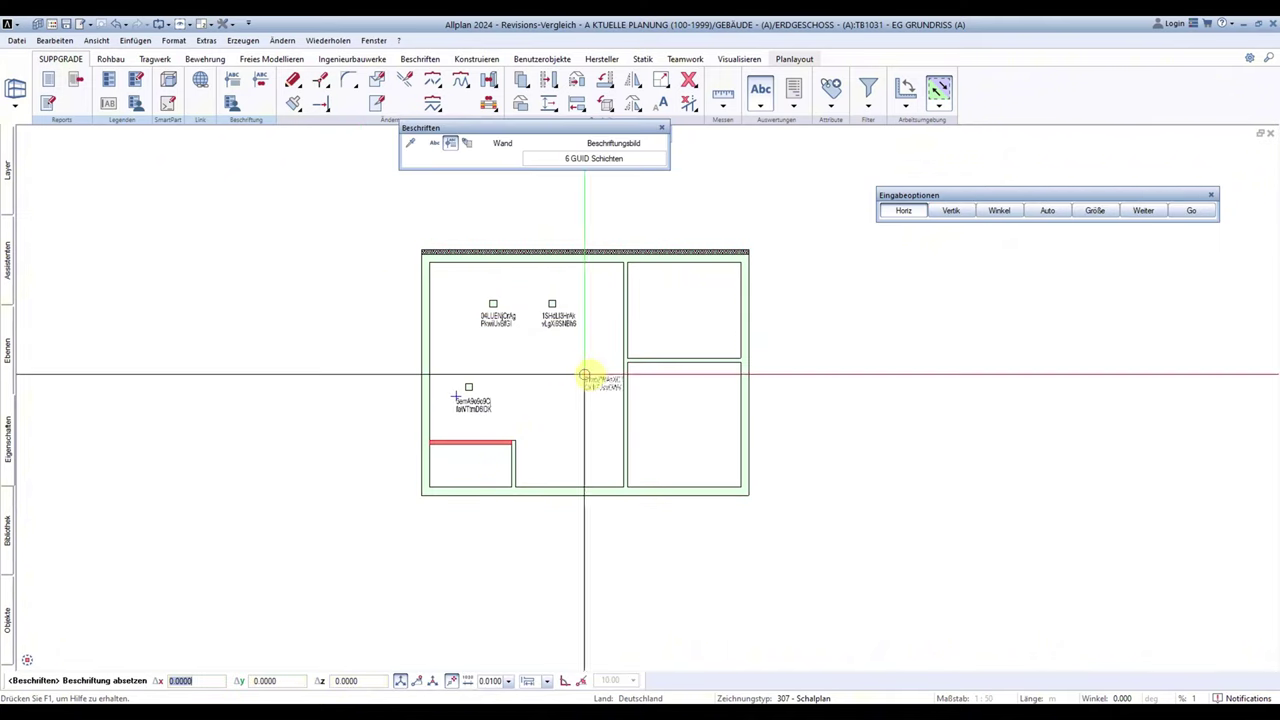
left_click(1190, 212)
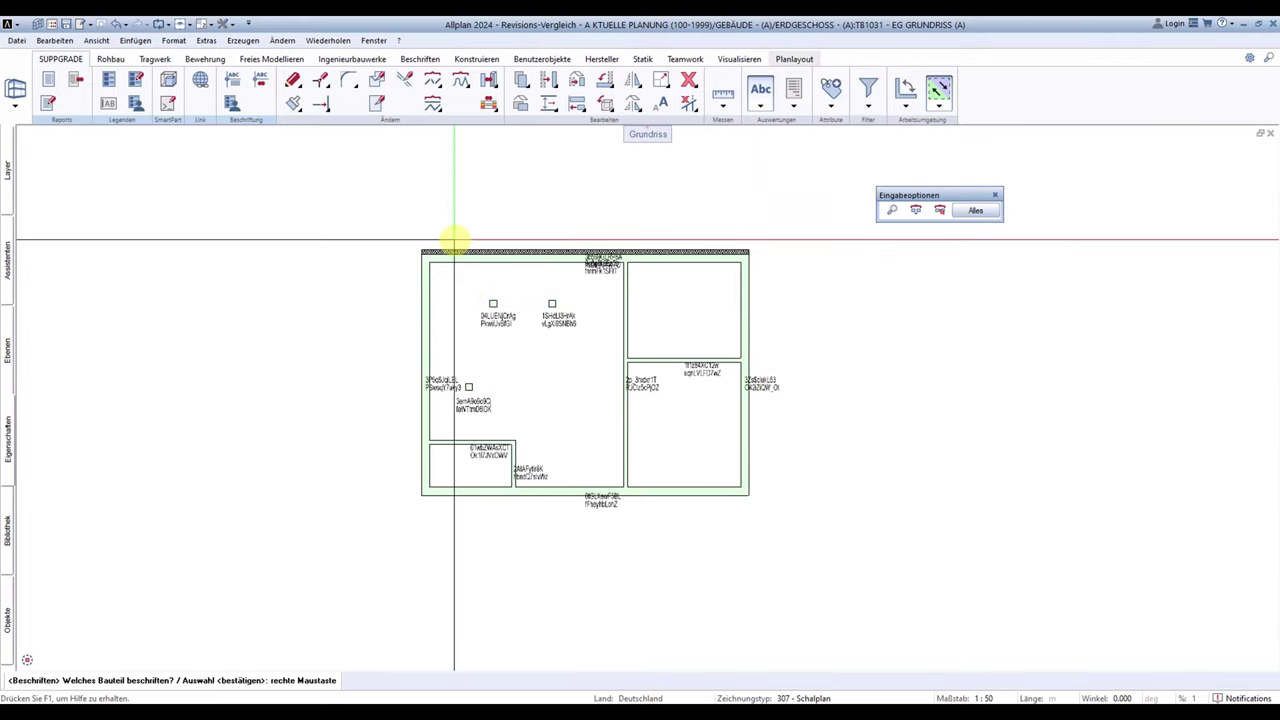
Step: Discard the automatic wall labels and label the wall in the lower-right room
right_click(454, 240)
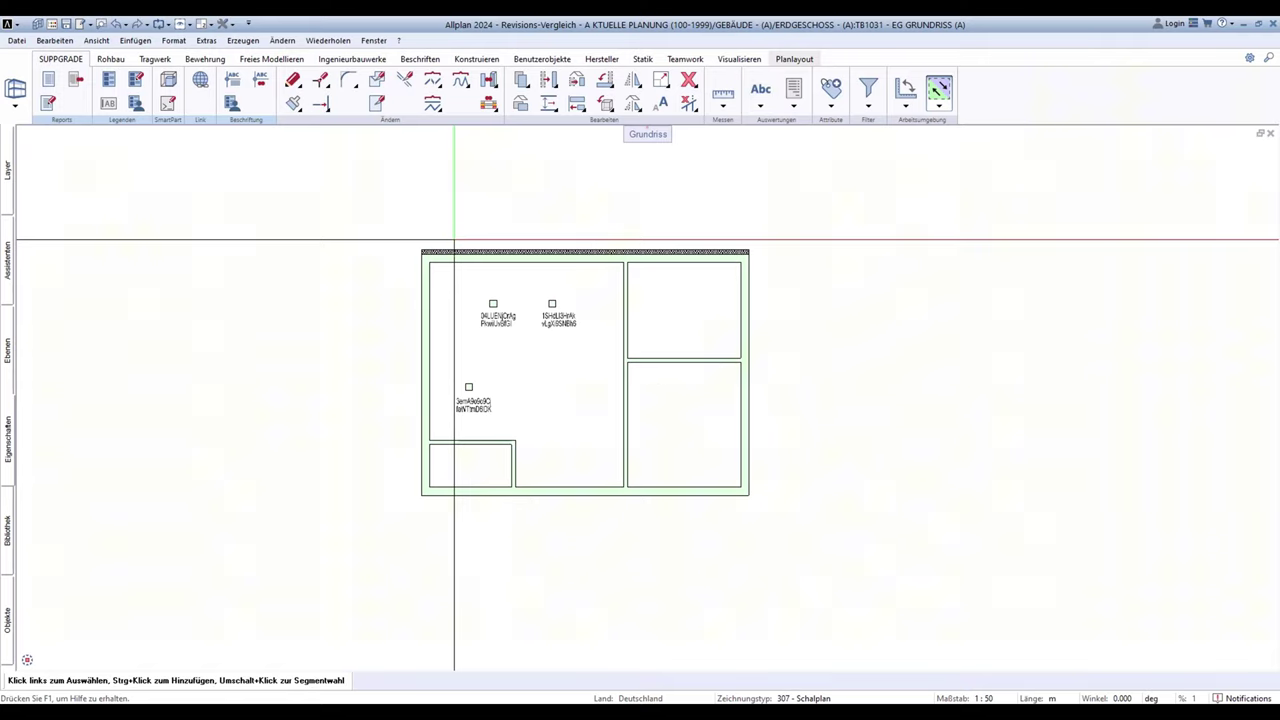
left_click(629, 328)
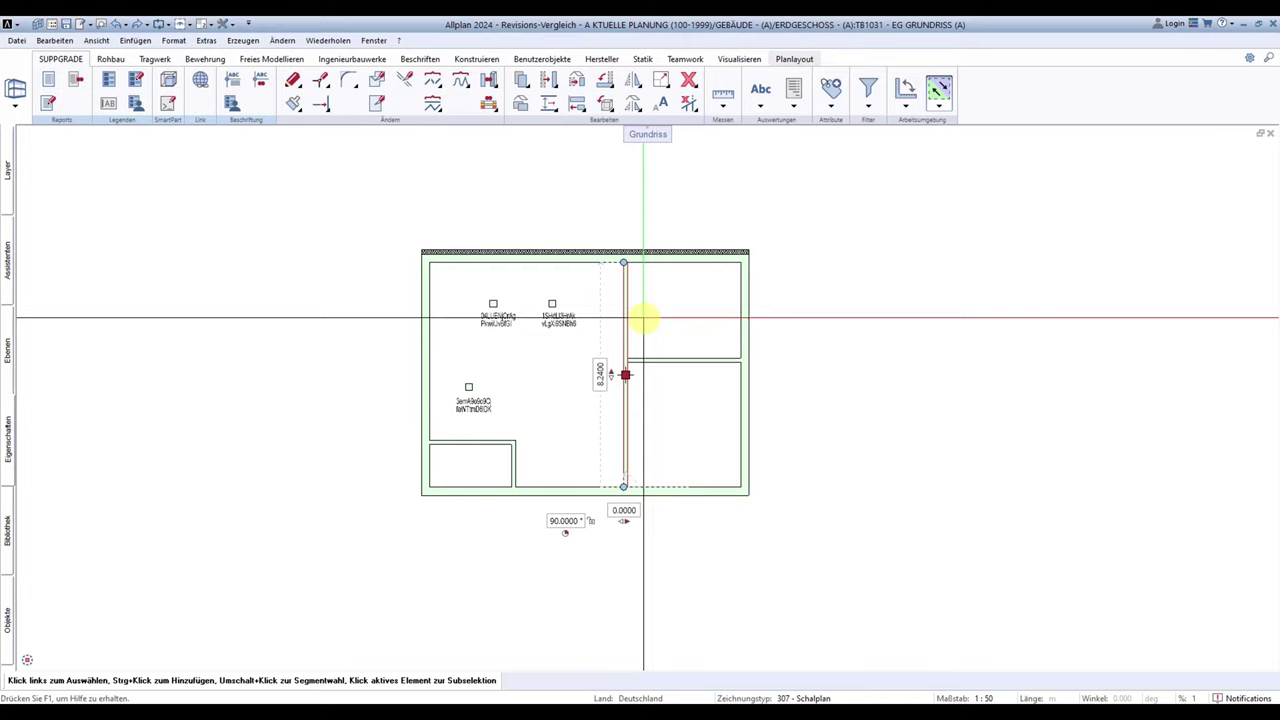
left_click(758, 87)
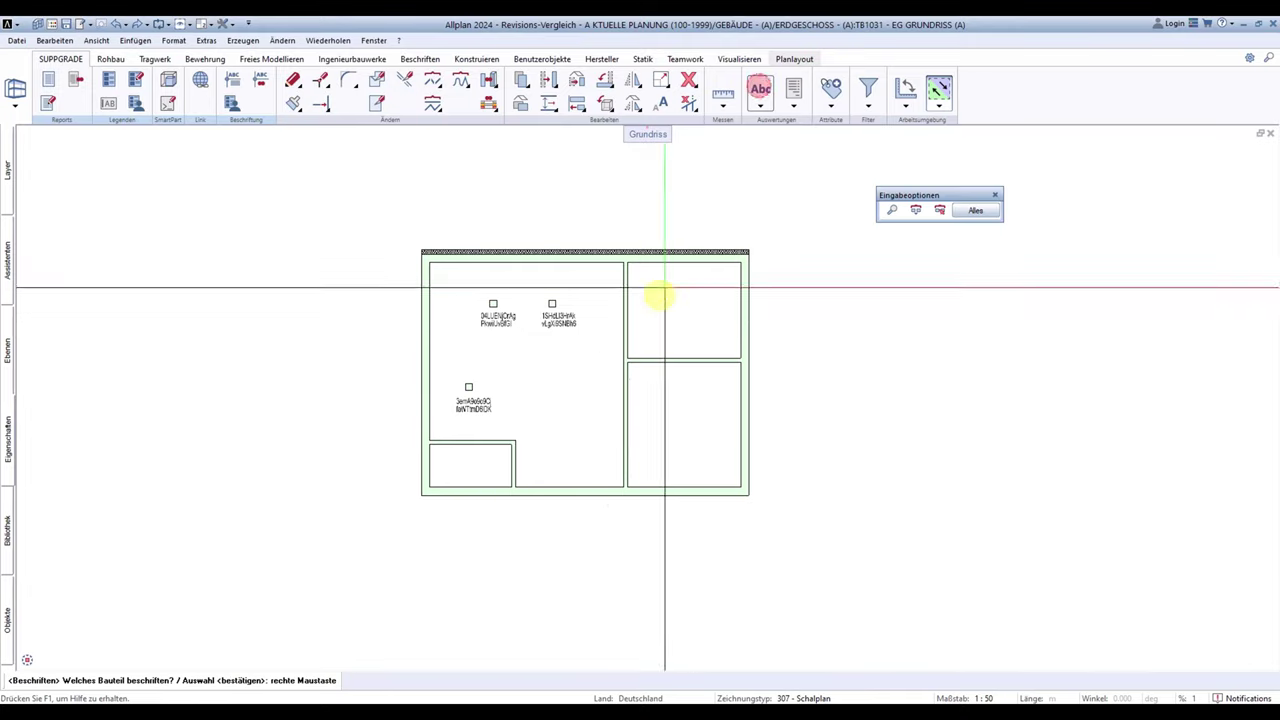
left_click(669, 362)
scroll(669, 362, "up", 2)
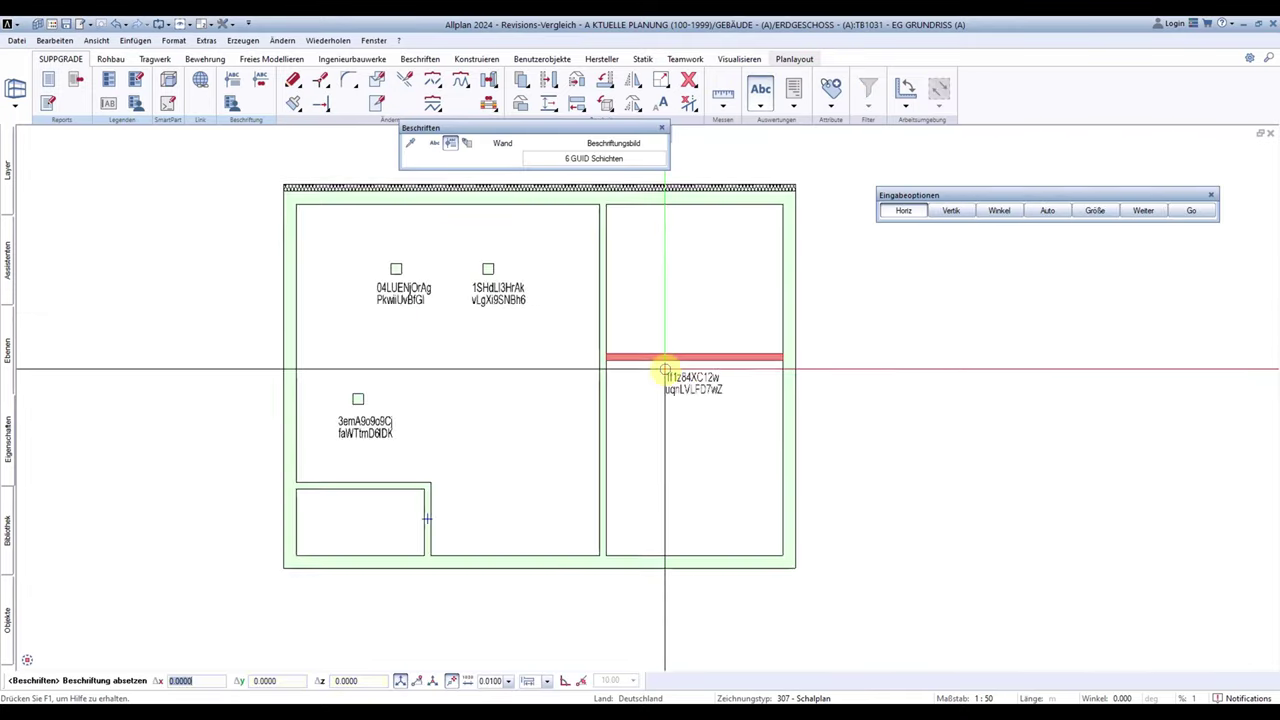
left_click(663, 369)
Step: Label the bottom wall, the small room's wall and both top wall layers
left_click(663, 565)
left_click(511, 578)
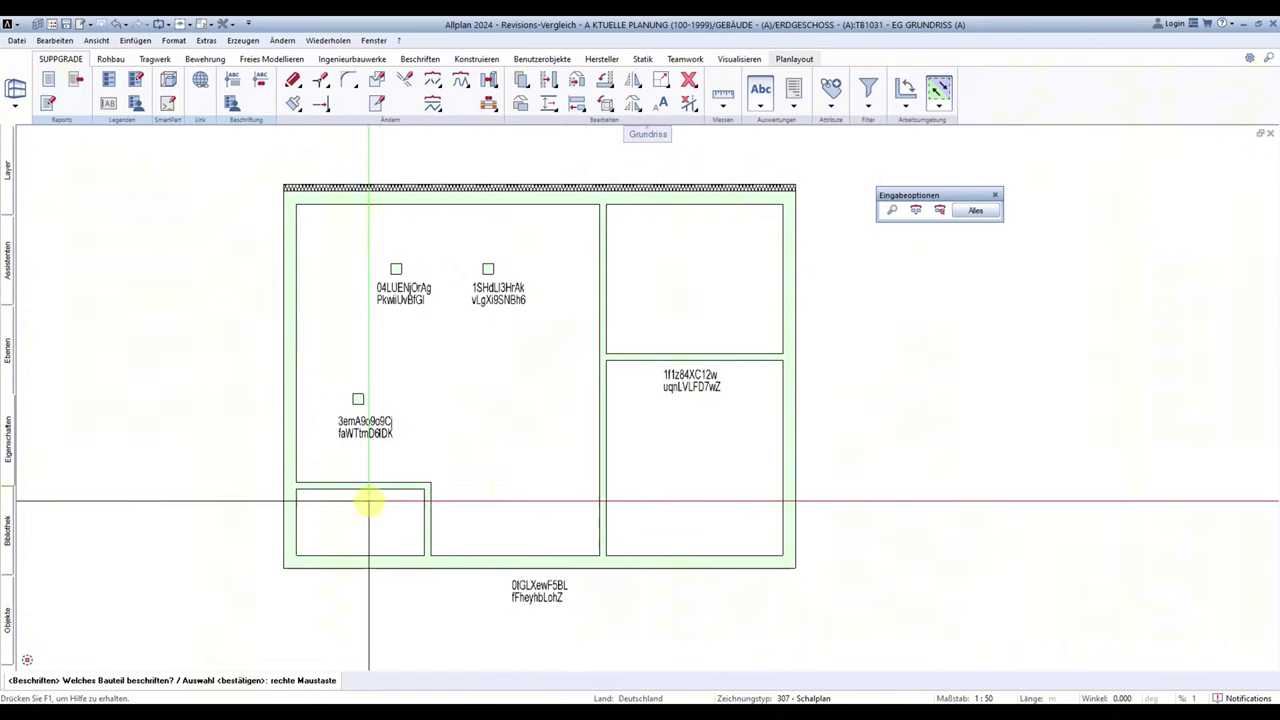
left_click(366, 486)
left_click(331, 497)
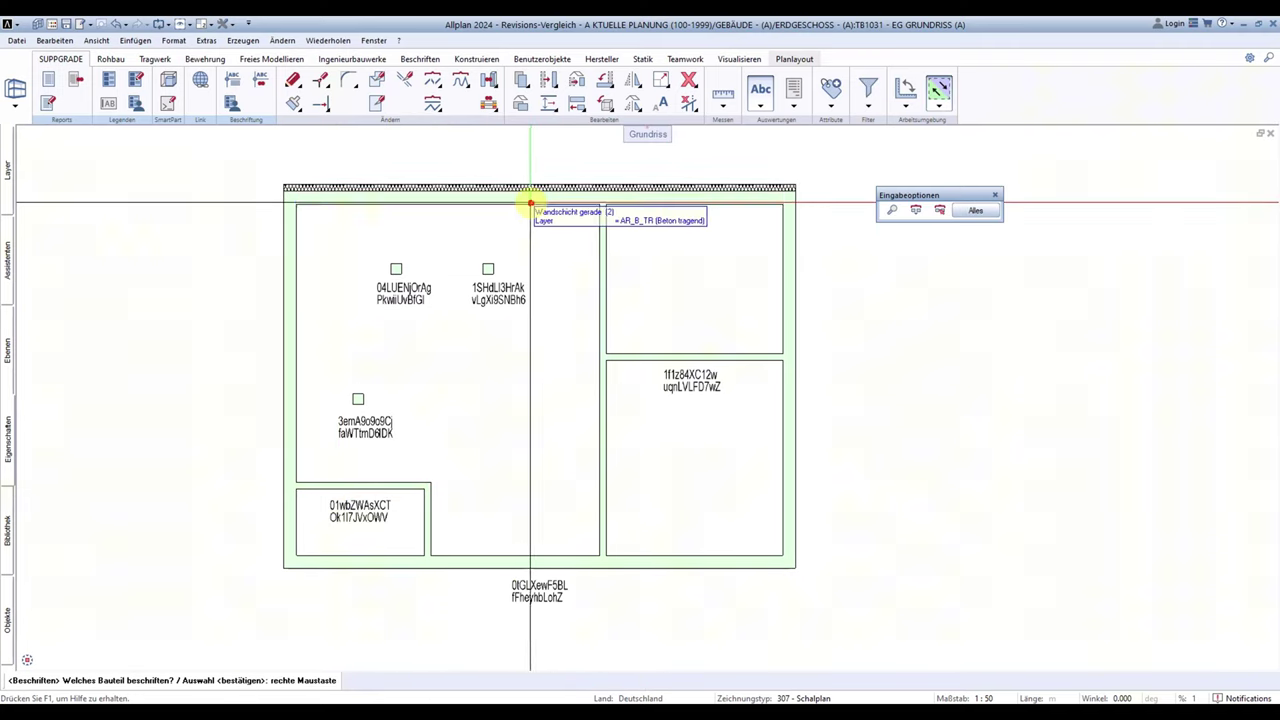
left_click(360, 203)
left_click(314, 214)
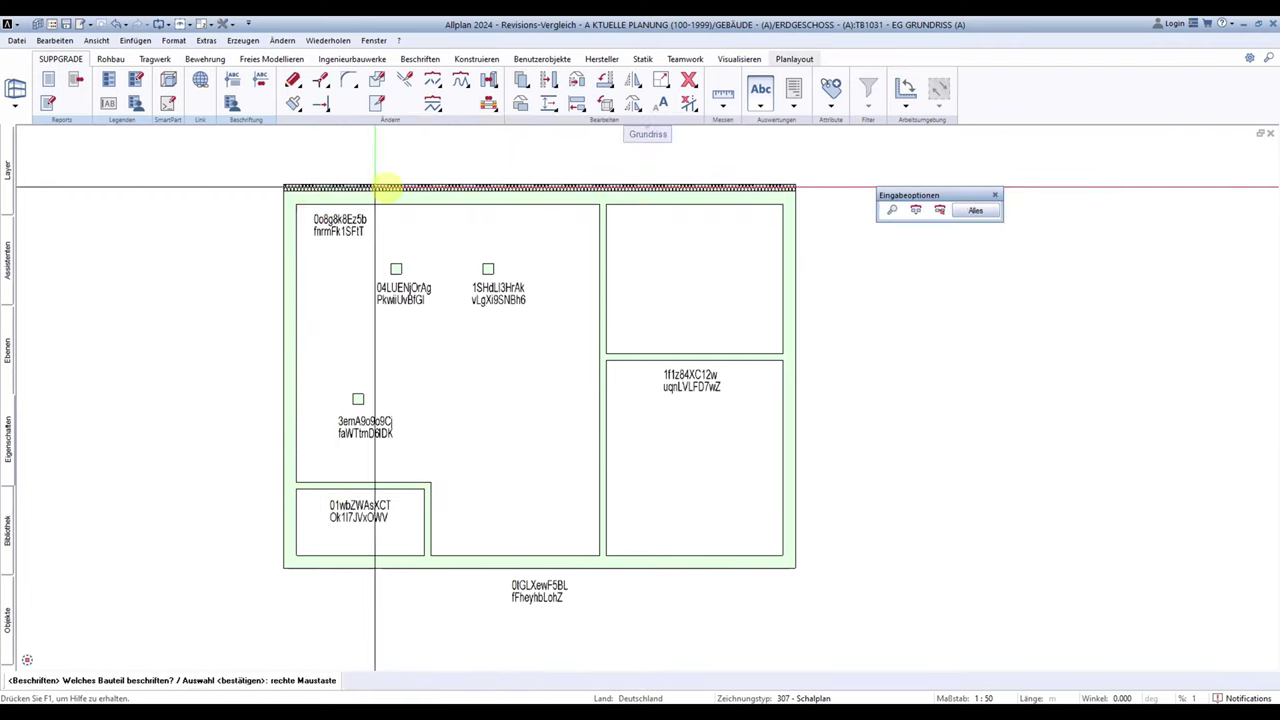
left_click(391, 190)
left_click(392, 215)
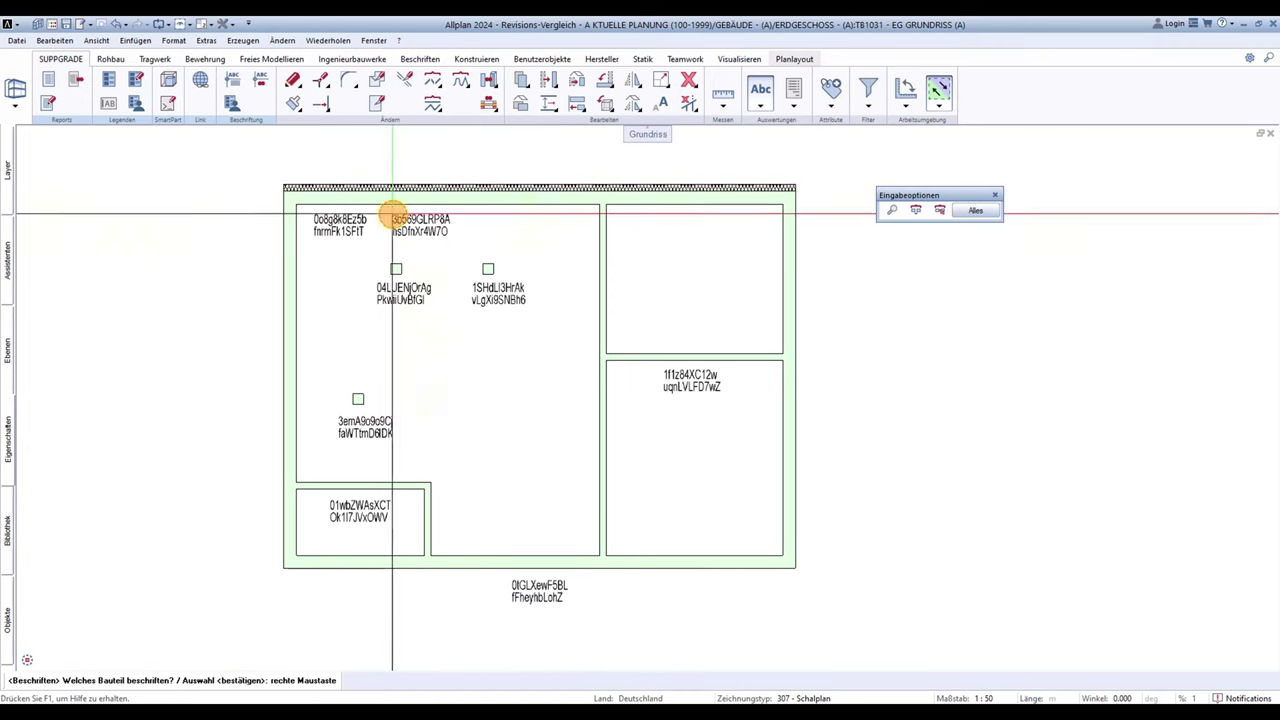
Step: Add vertical GUID labels to the middle wall and the right outer wall
left_click(602, 306)
left_click(903, 213)
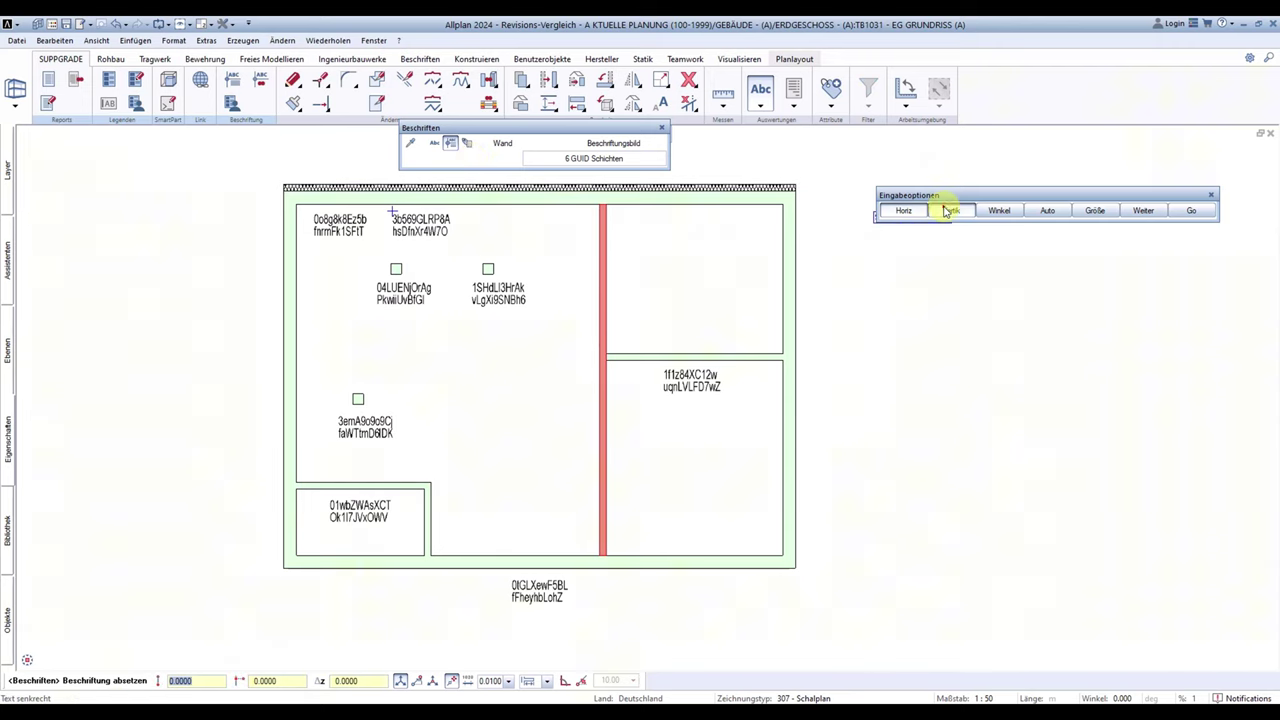
left_click(948, 211)
left_click(617, 316)
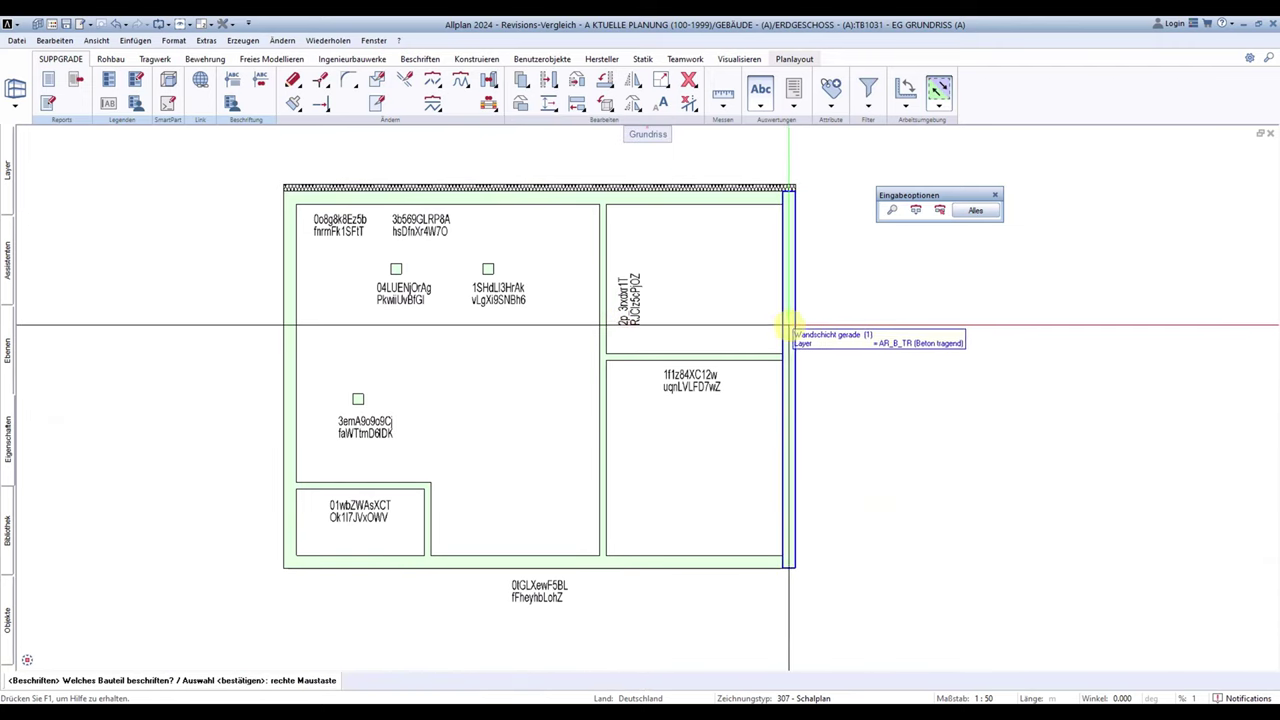
left_click(788, 322)
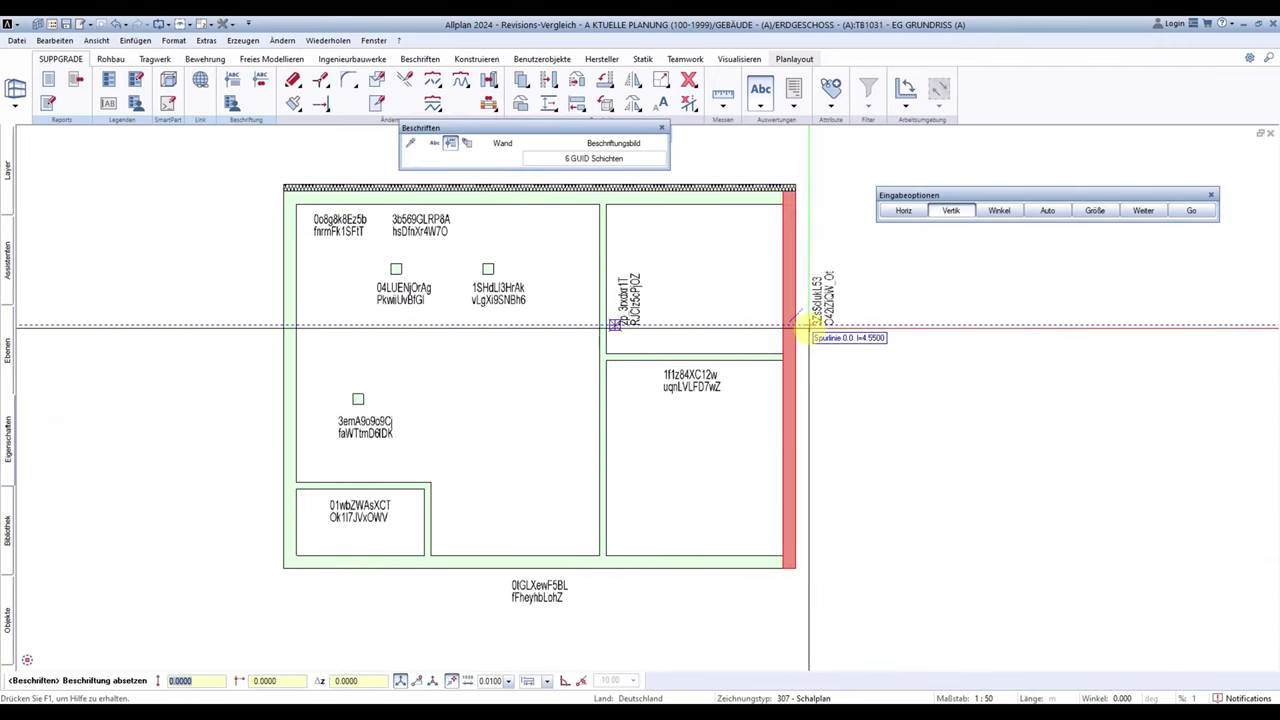
left_click(802, 326)
Step: Label the left wall and the small wall between the lower rooms
left_click(297, 323)
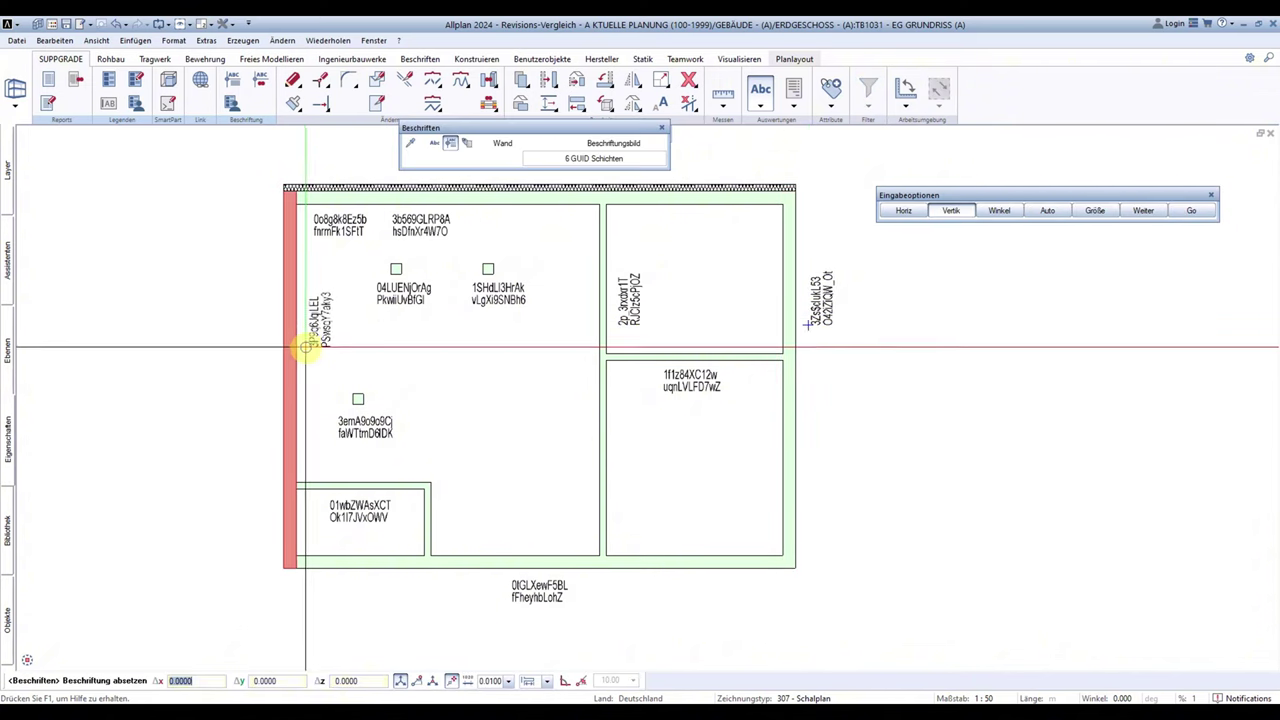
left_click(297, 323)
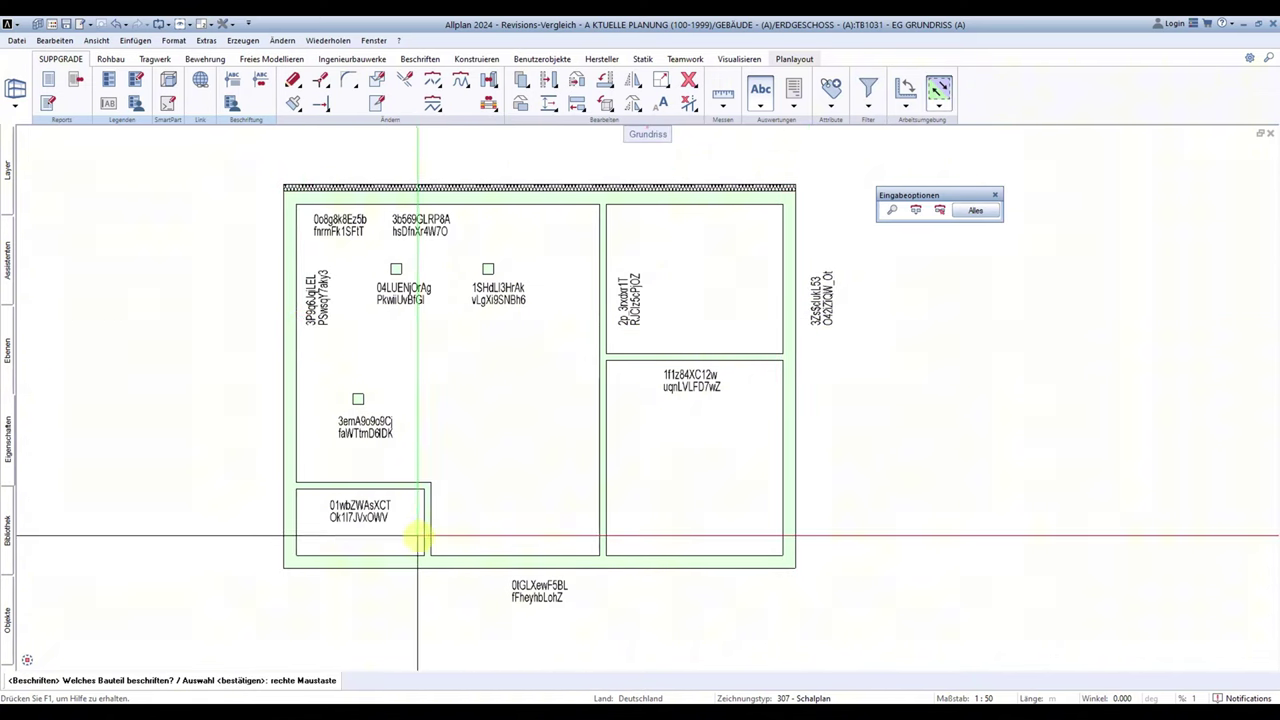
left_click(429, 531)
left_click(440, 532)
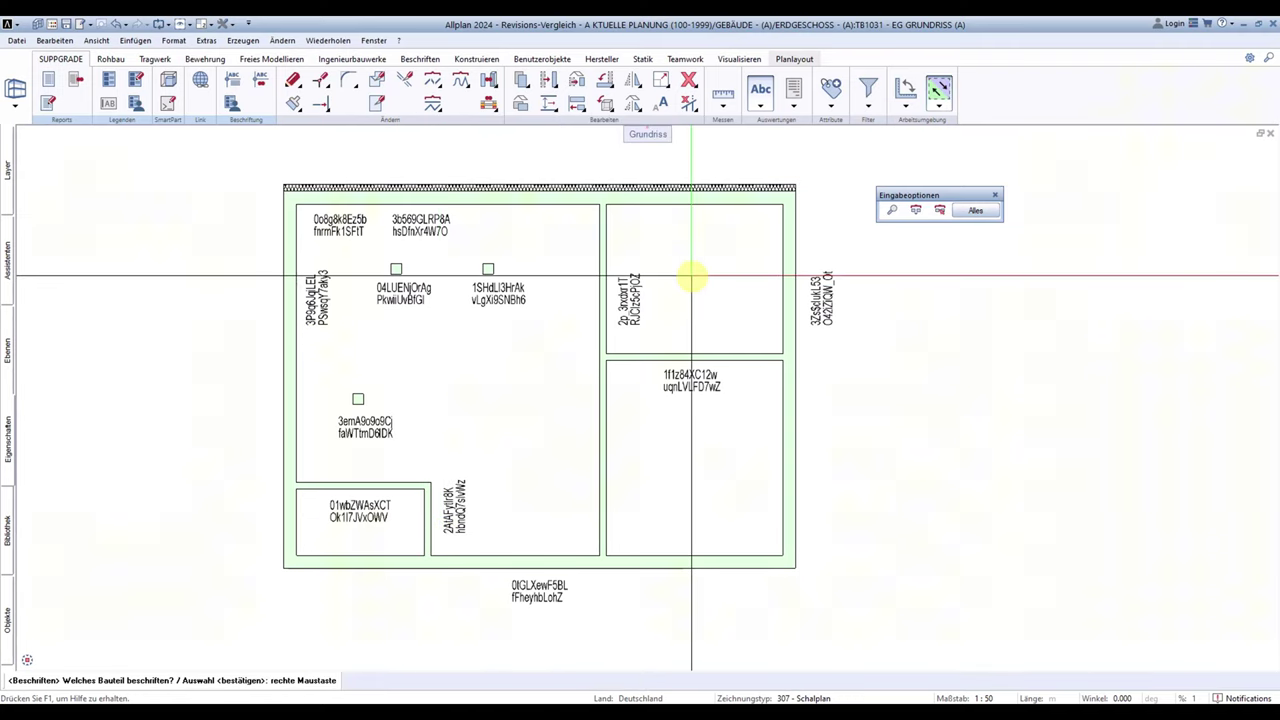
left_click(688, 190)
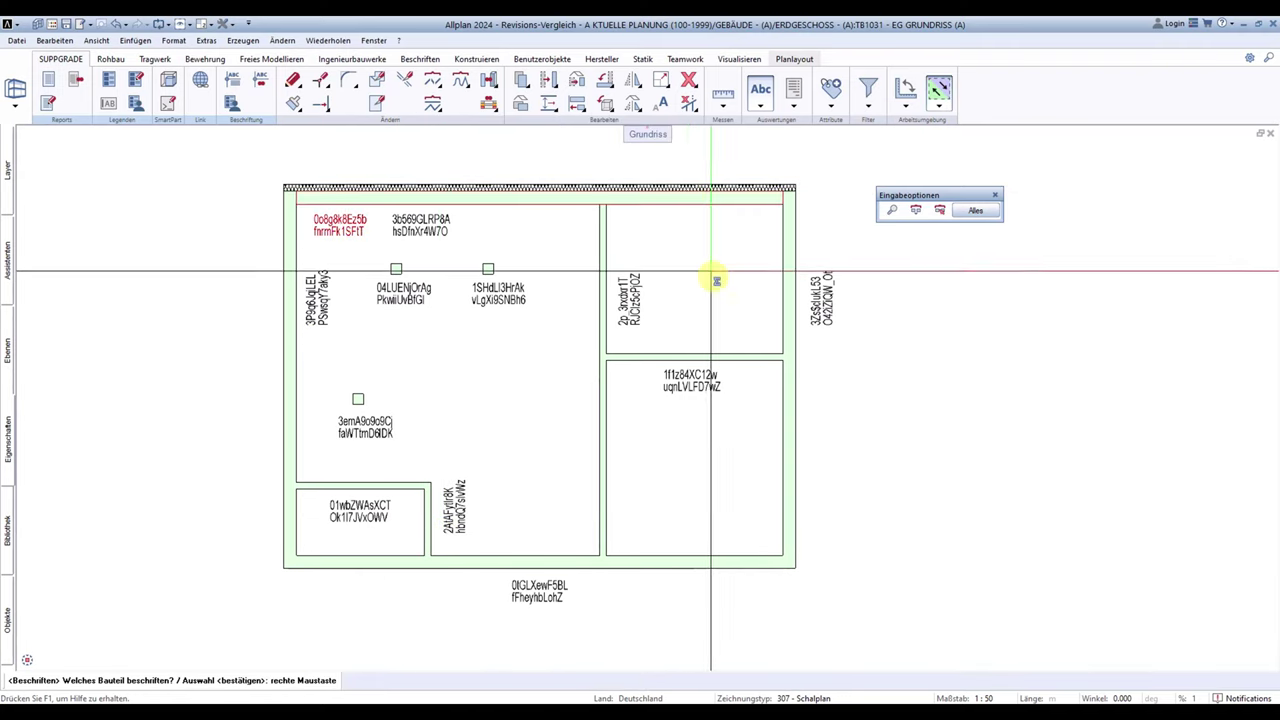
Step: Switch to the '5 GUID Gesamtwand' style and place the top wall's label above the plan
right_click(843, 253)
left_click(575, 159)
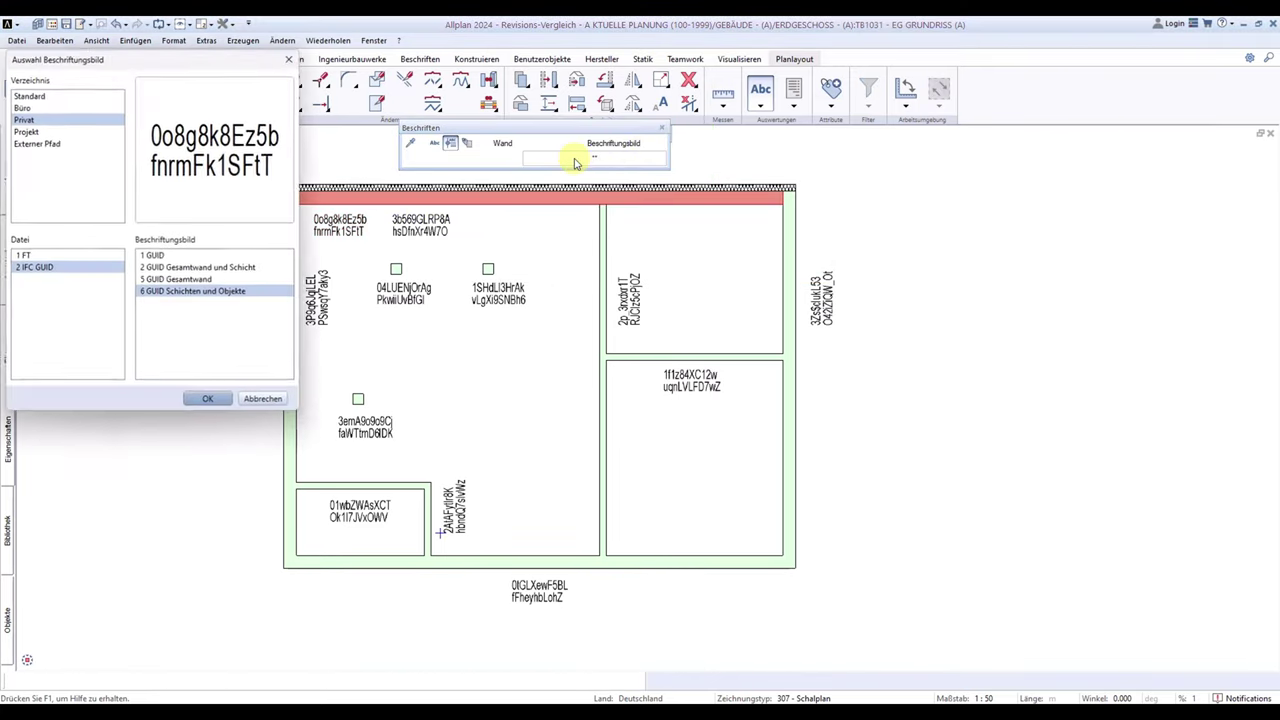
left_click(175, 280)
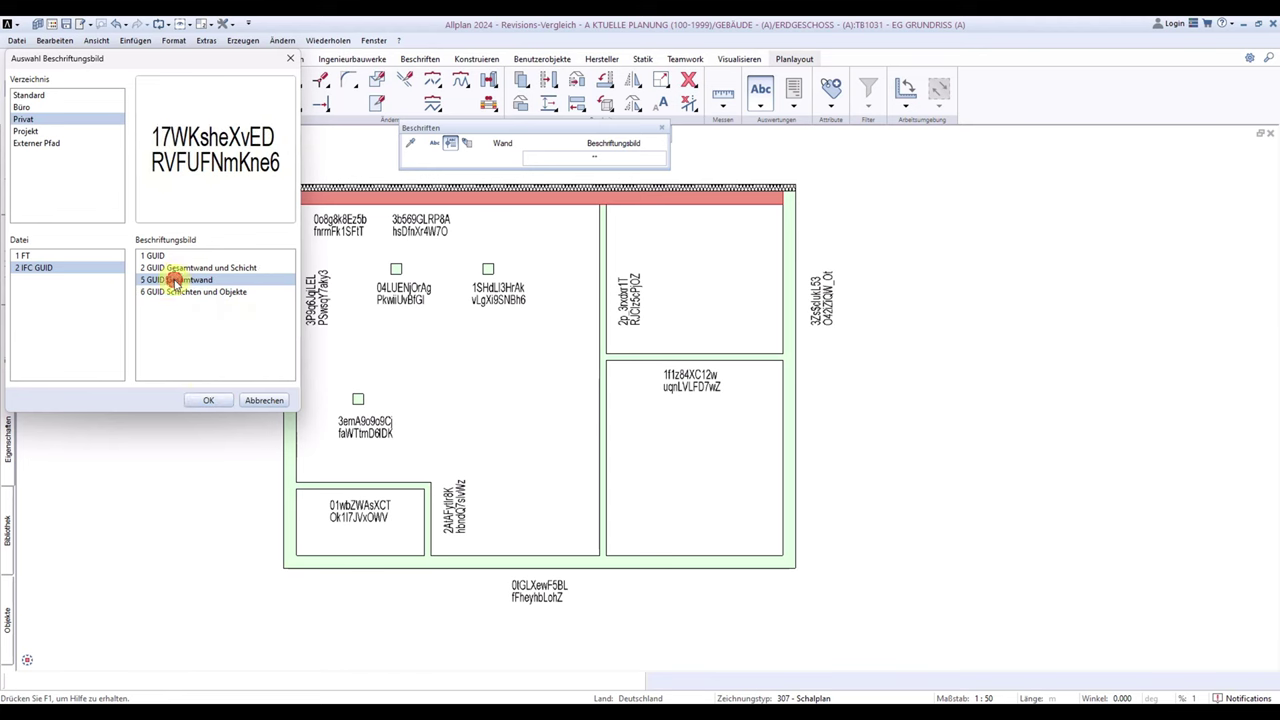
left_click(205, 399)
scroll(571, 357, "down", 1)
scroll(571, 357, "down", 1)
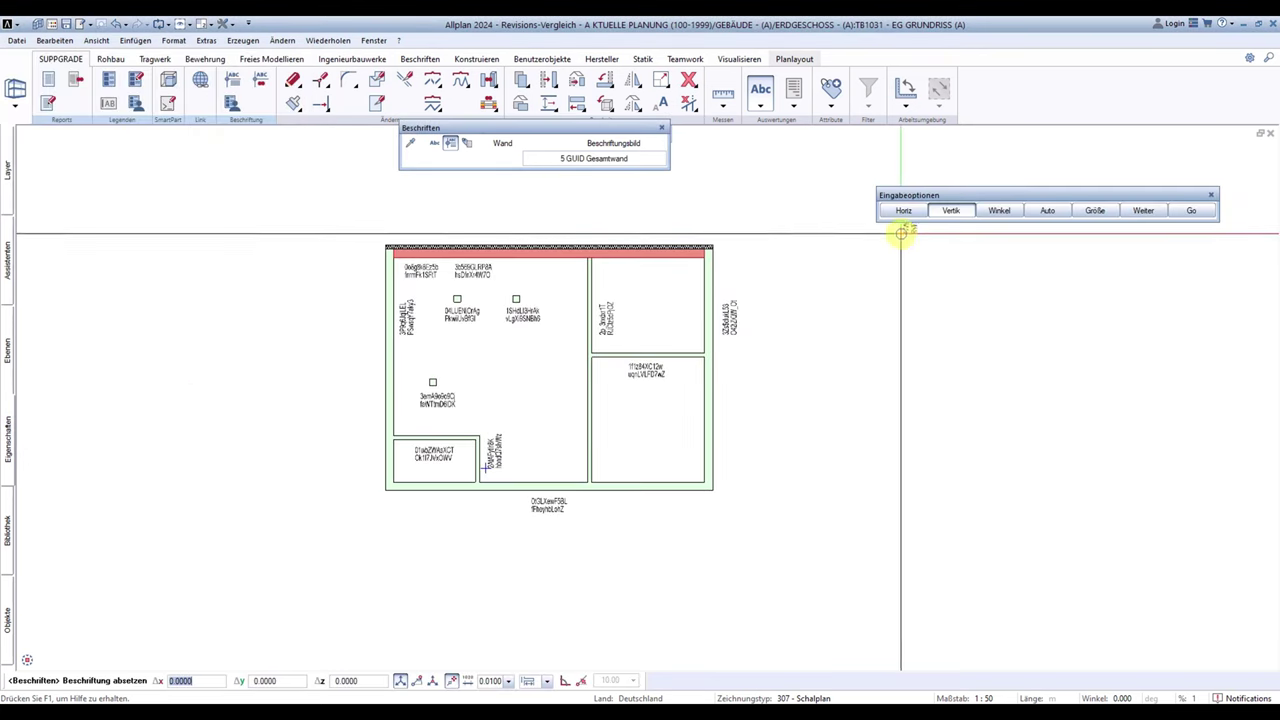
scroll(470, 233, "up", 2)
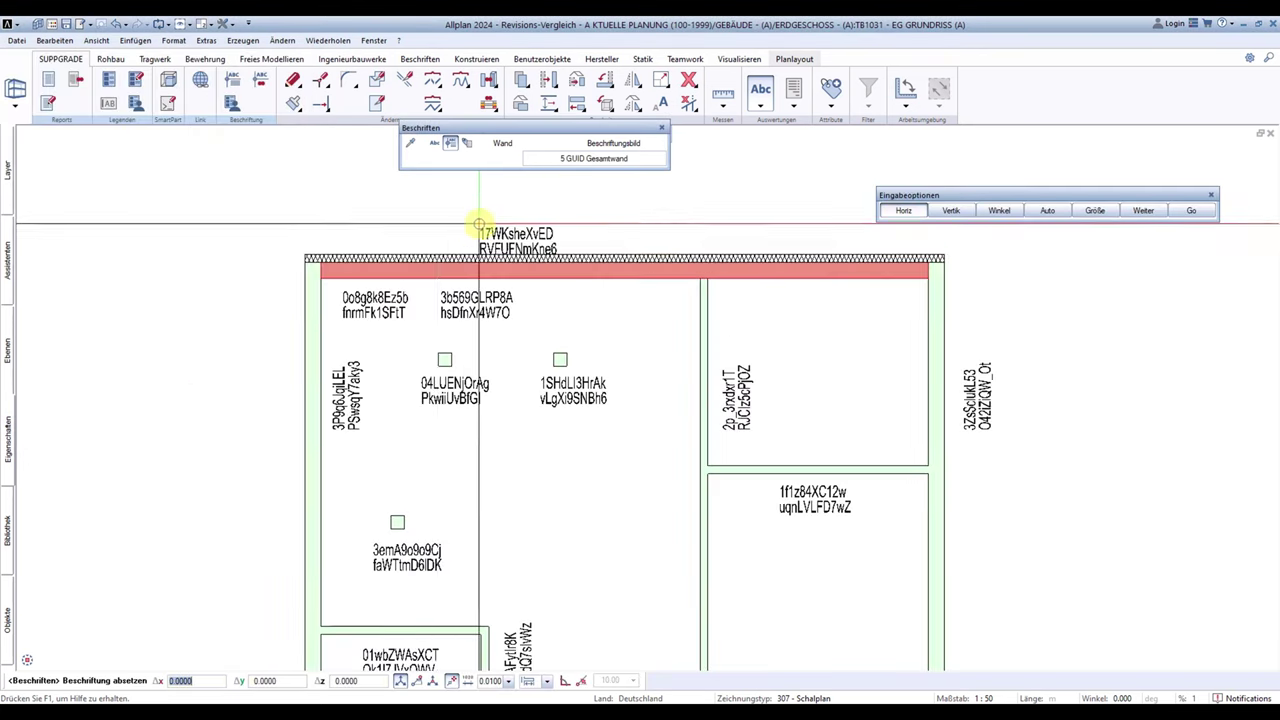
left_click(384, 213)
Step: Add vertical labels to the inner dividing wall and the right wall
scroll(350, 280, "up", 1)
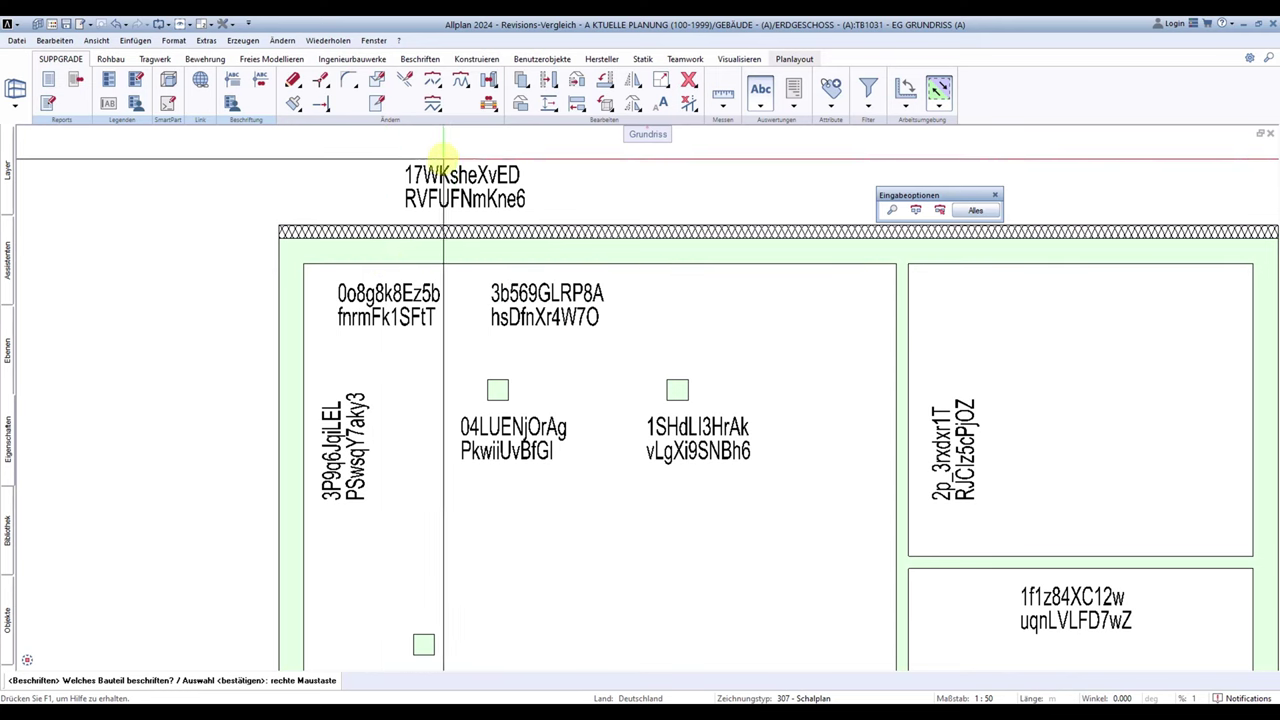
scroll(486, 177, "down", 1)
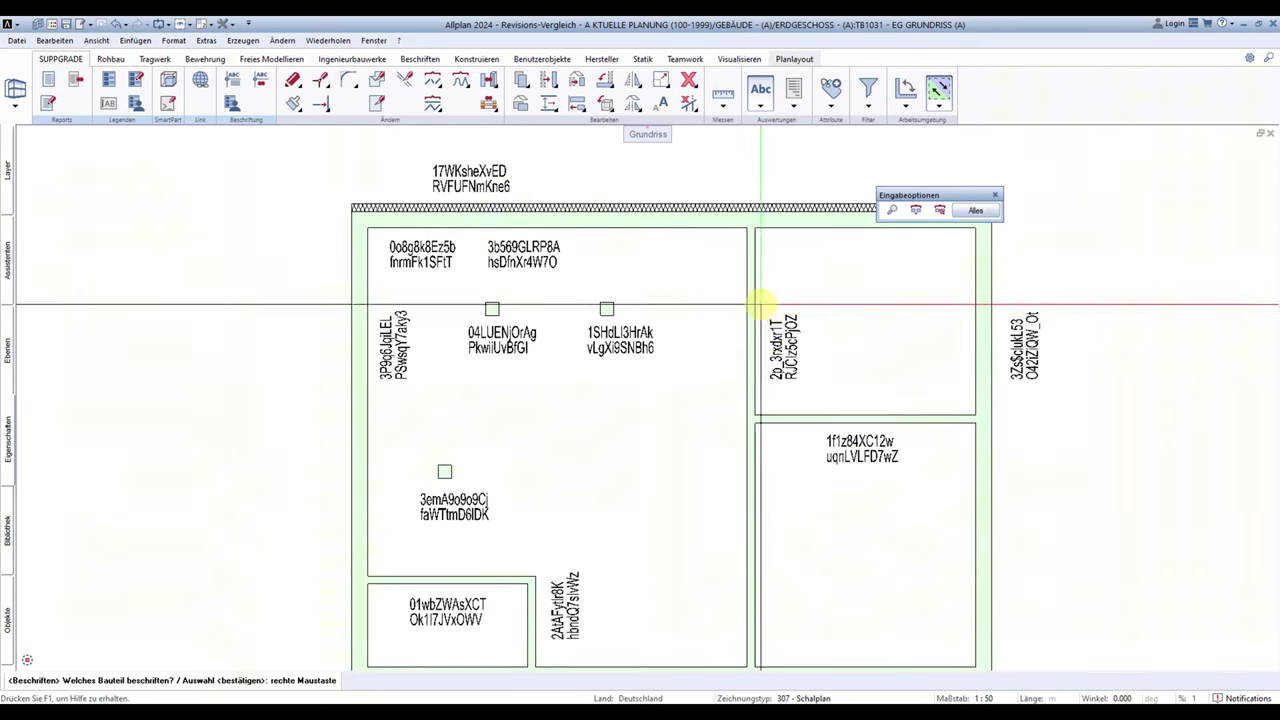
left_click(752, 290)
scroll(708, 277, "down", 2)
scroll(736, 276, "up", 2)
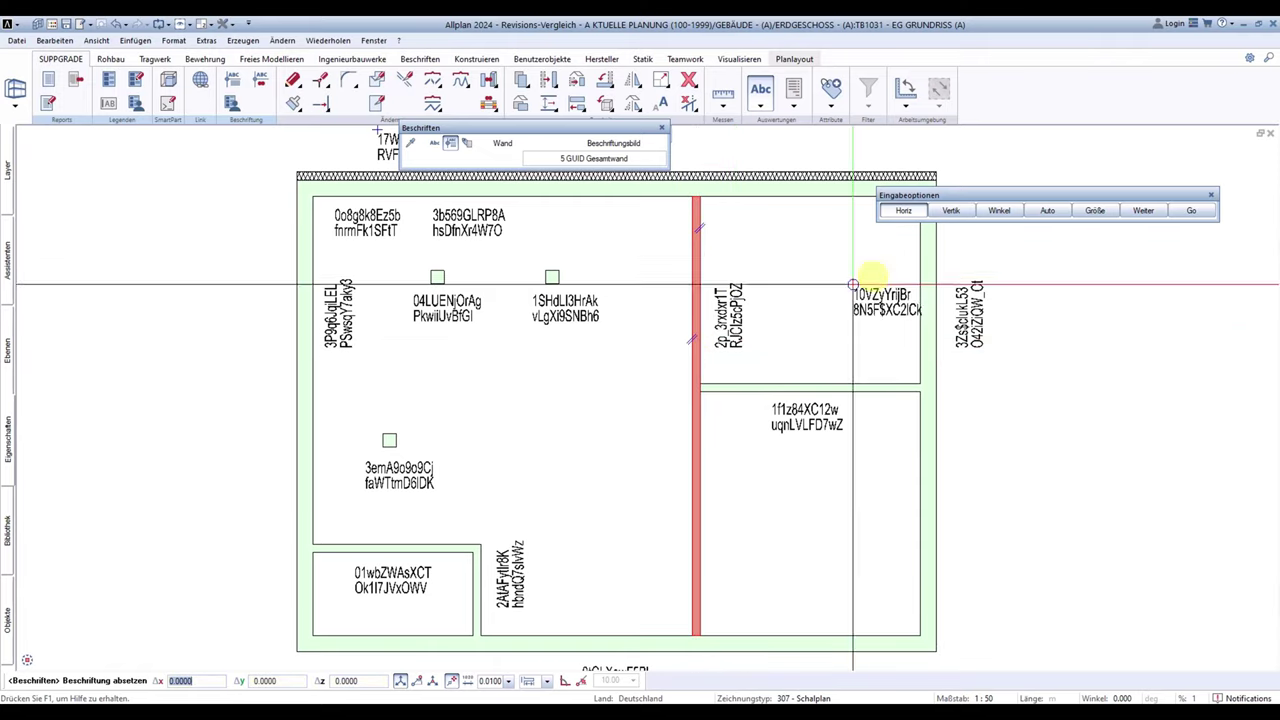
left_click(951, 210)
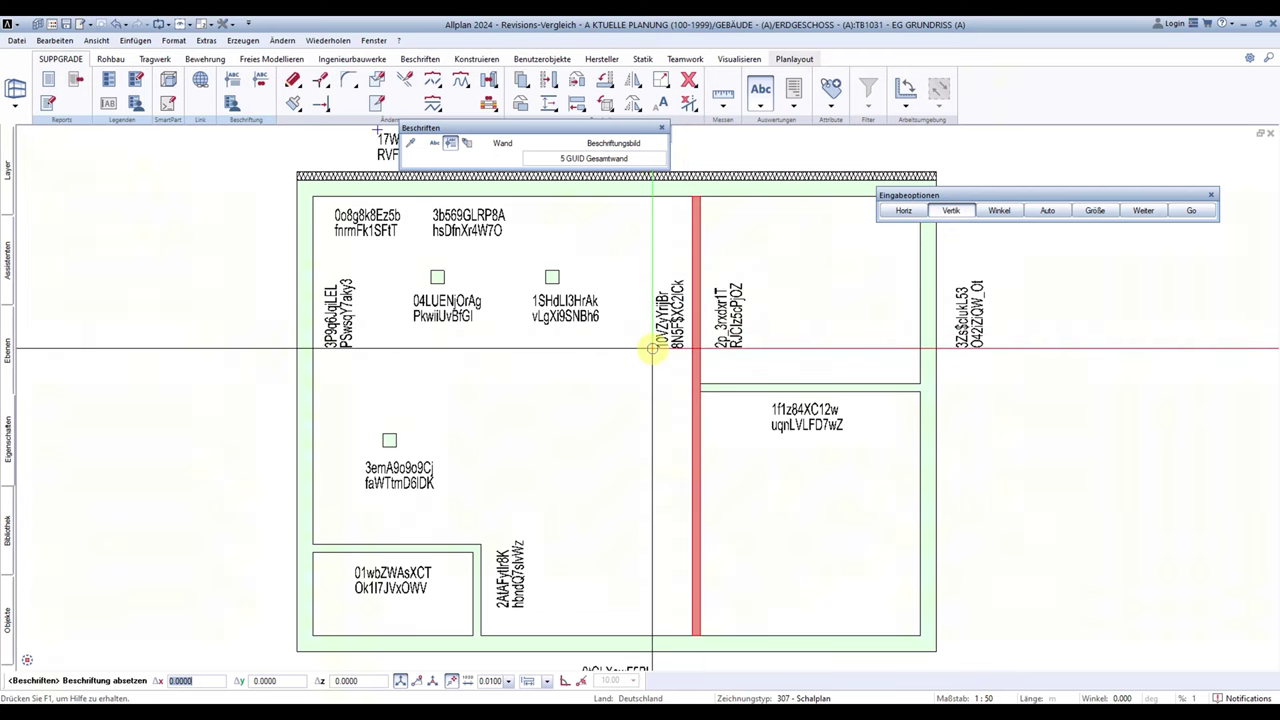
left_click(655, 346)
left_click(925, 346)
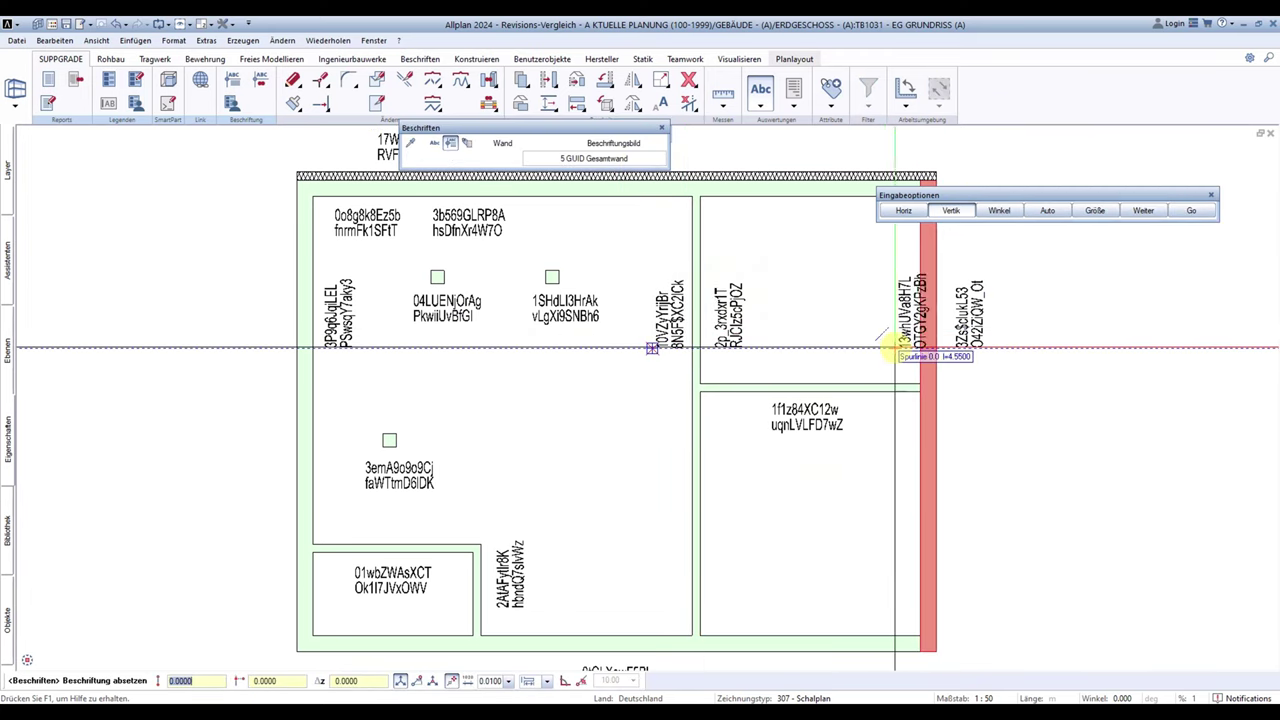
left_click(892, 340)
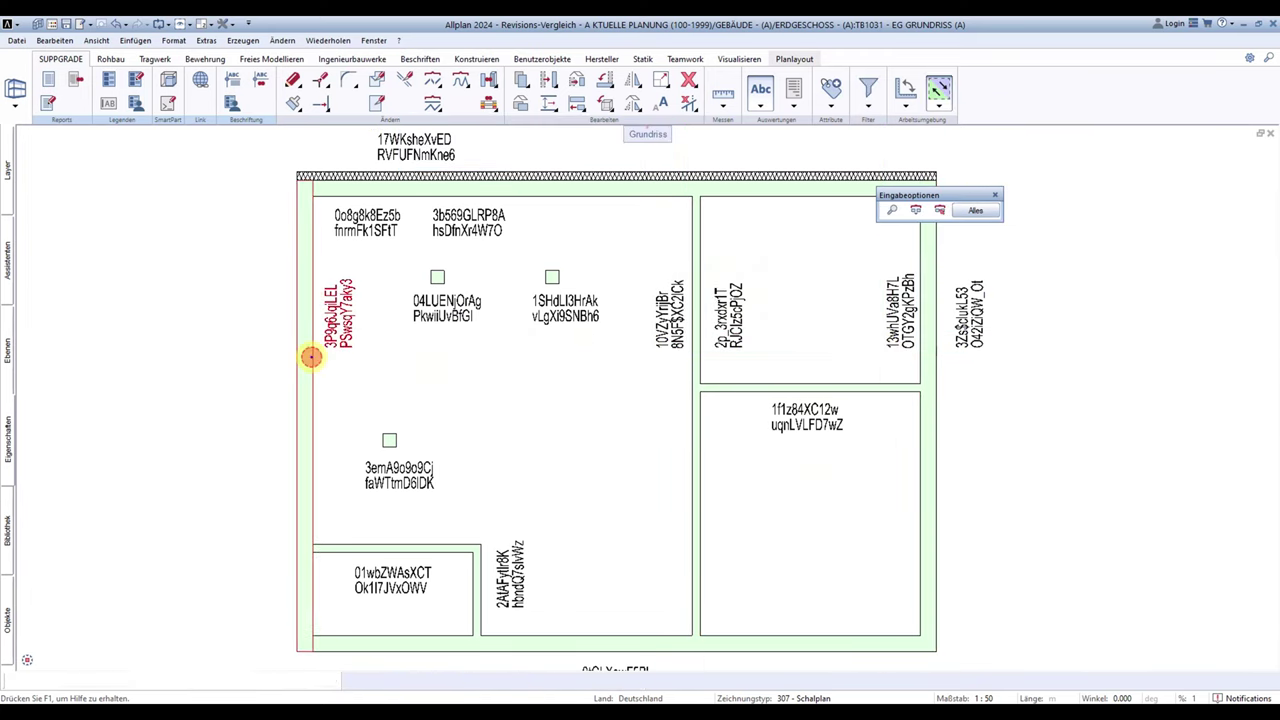
Step: Label the left outer wall, the lower-left room's top wall and the bottom outer wall
left_click(300, 354)
left_click(255, 345)
scroll(378, 252, "down", 1)
scroll(378, 252, "down", 1)
scroll(530, 440, "up", 1)
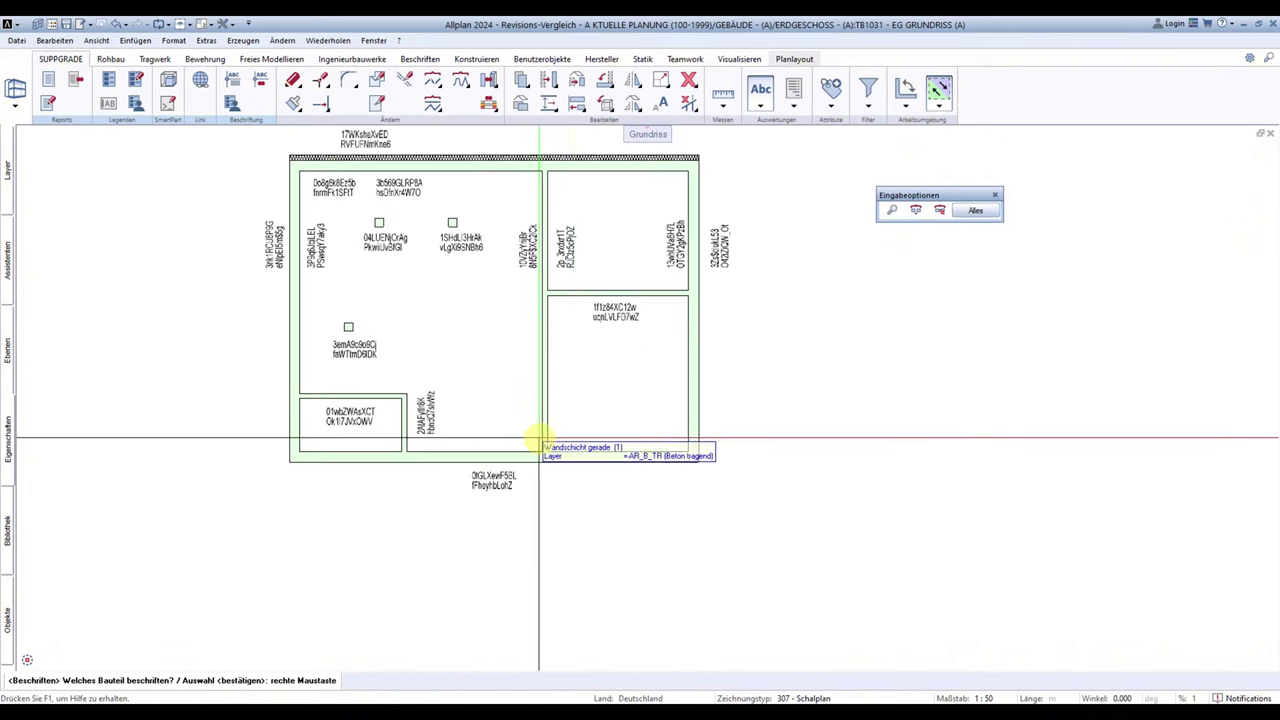
left_click(346, 404)
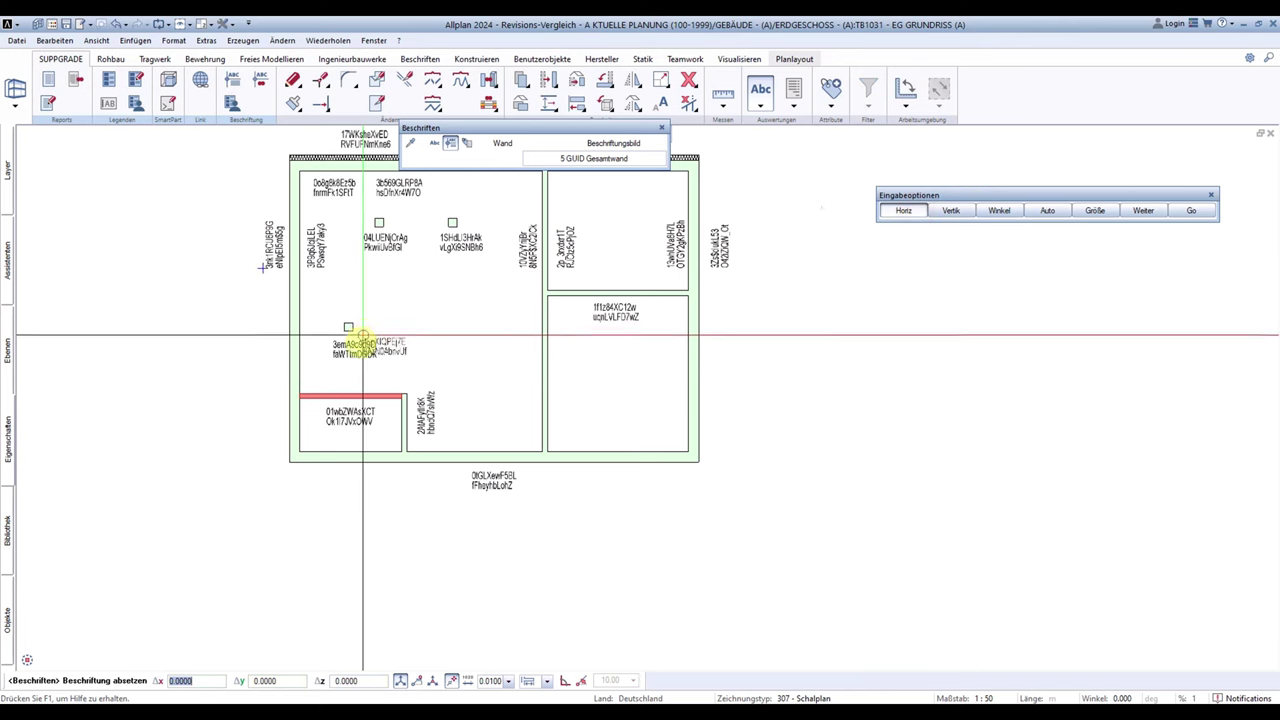
left_click(914, 211)
scroll(300, 380, "up", 2)
left_click(309, 388)
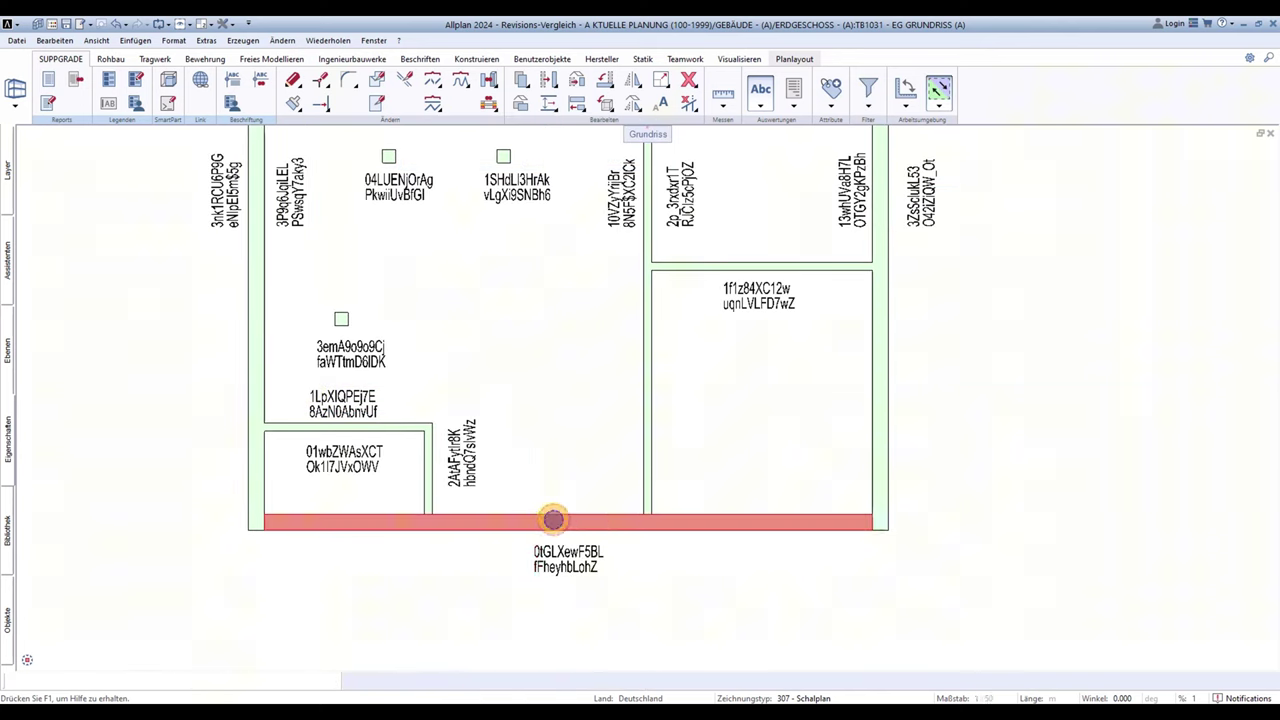
left_click(553, 520)
left_click(531, 474)
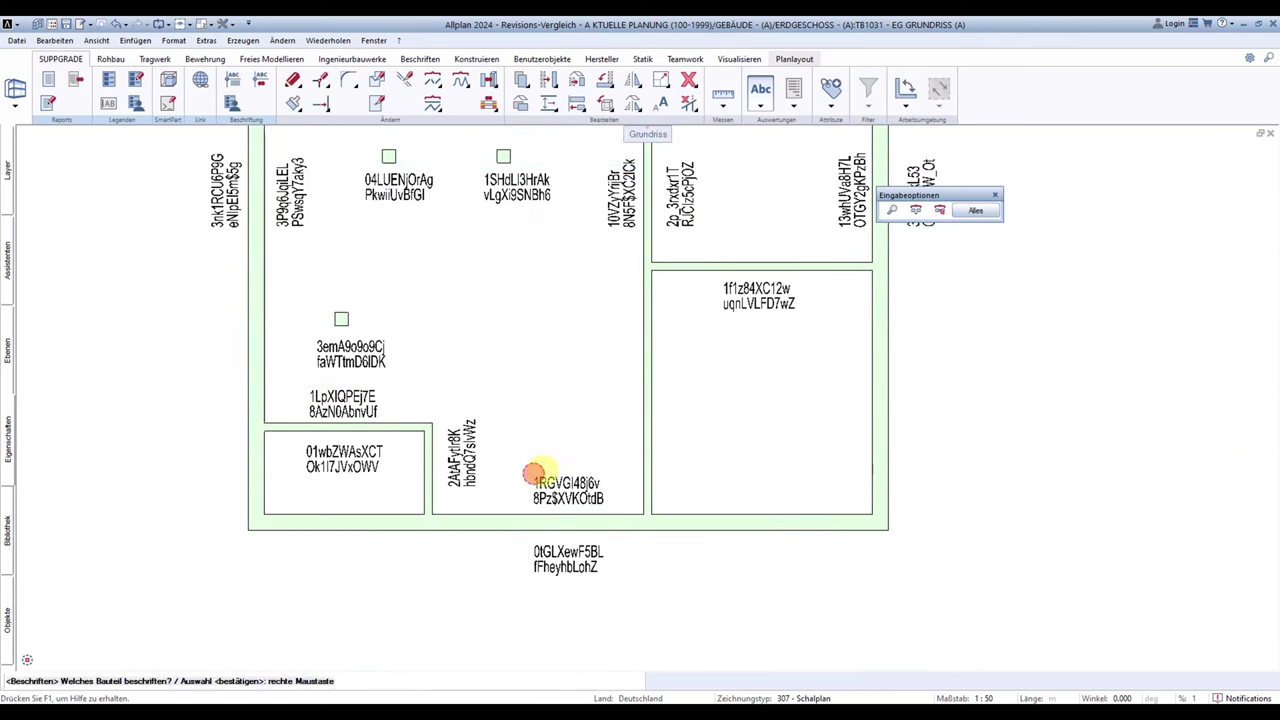
scroll(550, 280, "down", 3)
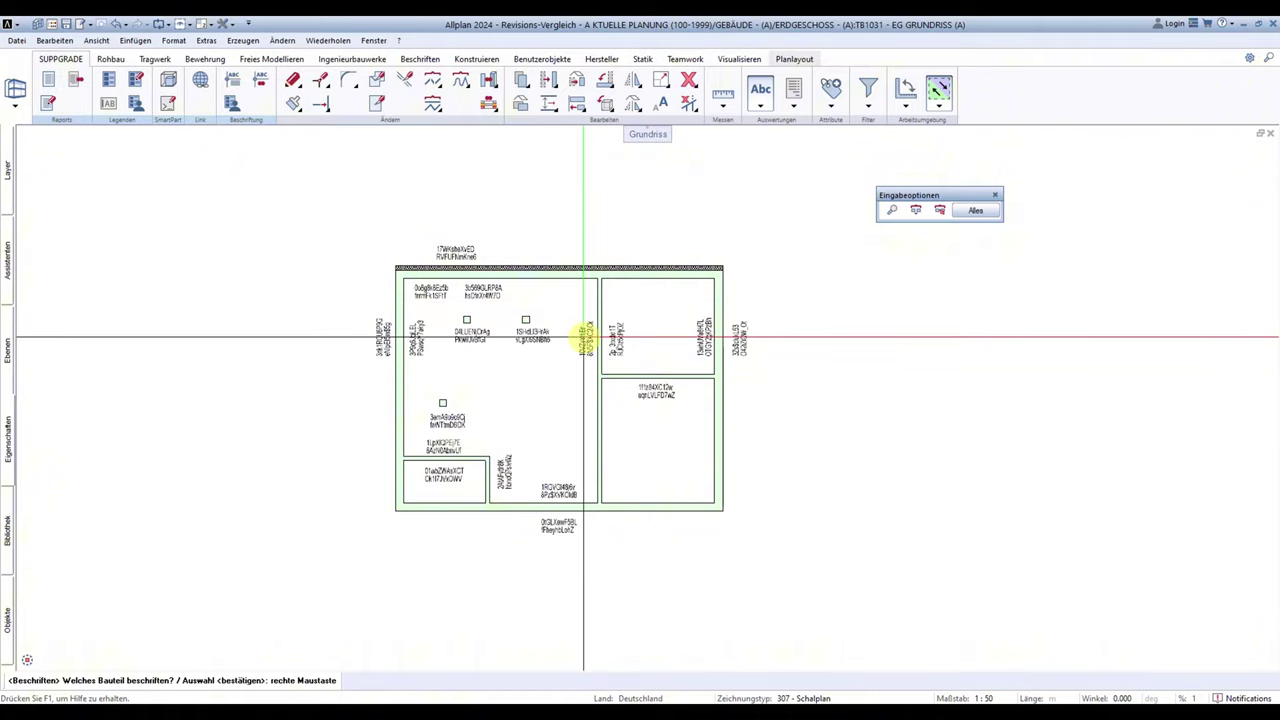
Step: Place a sample of Privat > 2 IFC GUID > '5 GUID Gesamtwand' right of the plan
key("Escape")
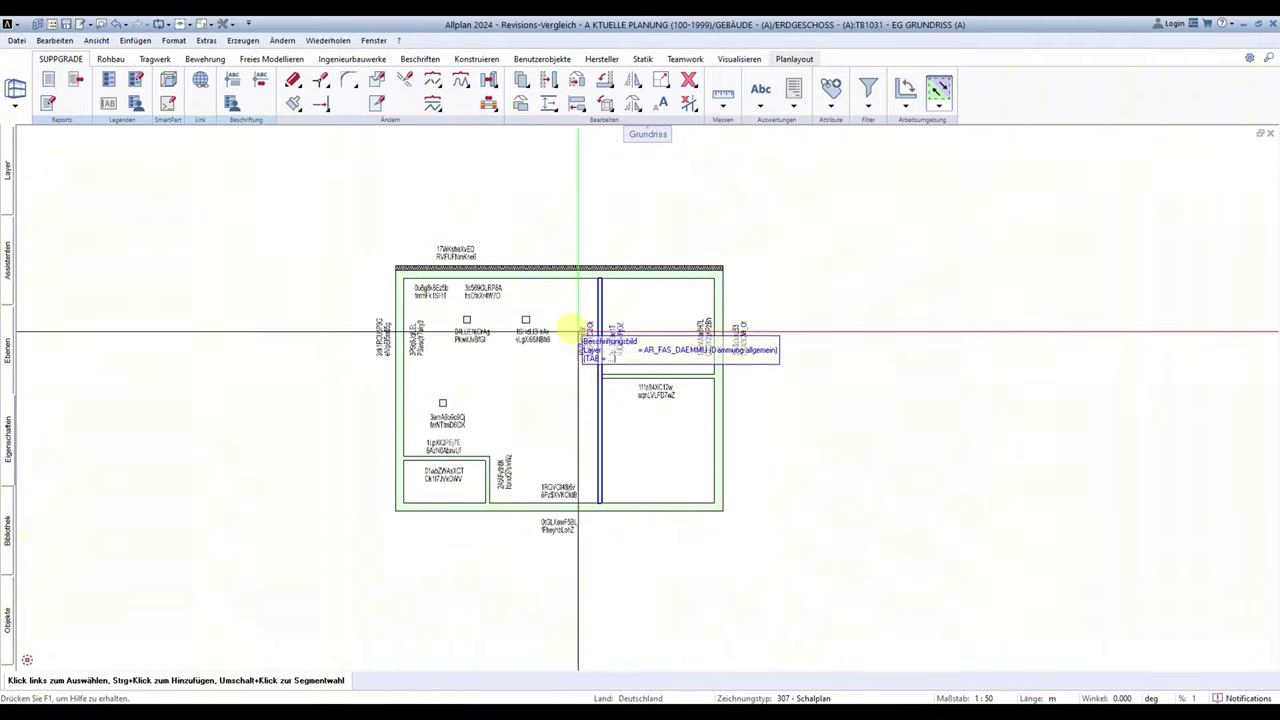
left_click(237, 83)
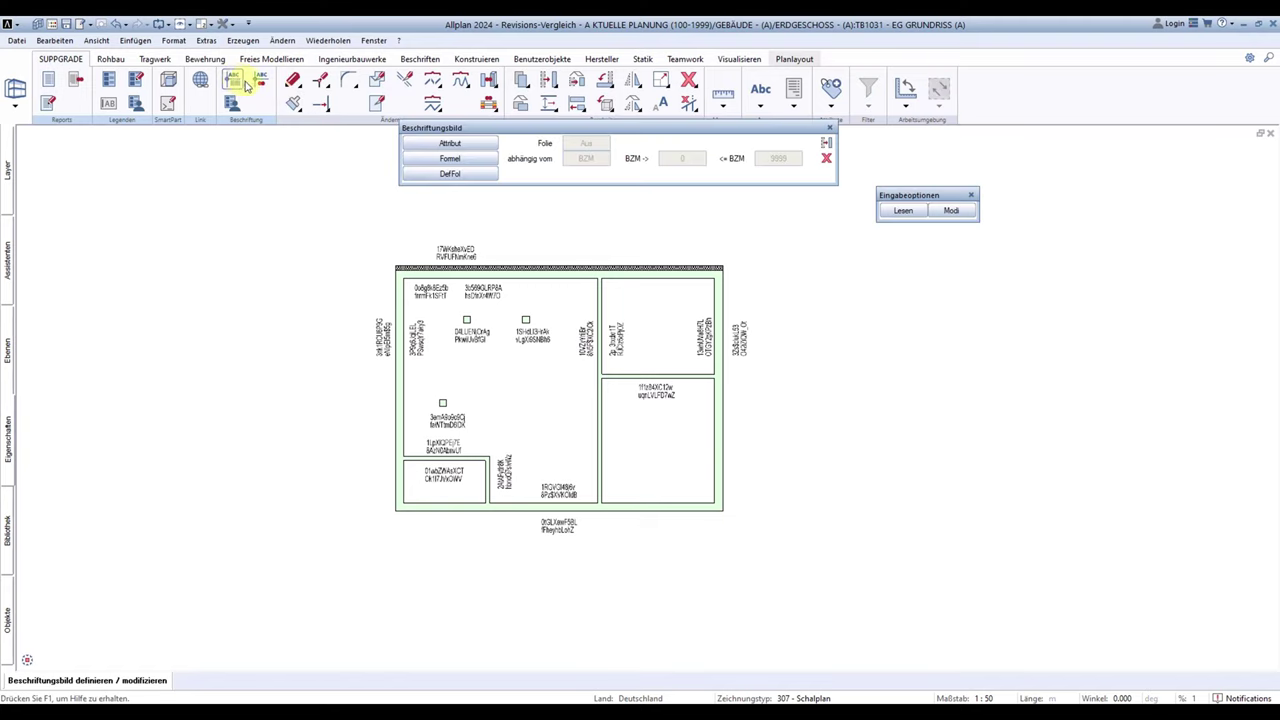
left_click(900, 210)
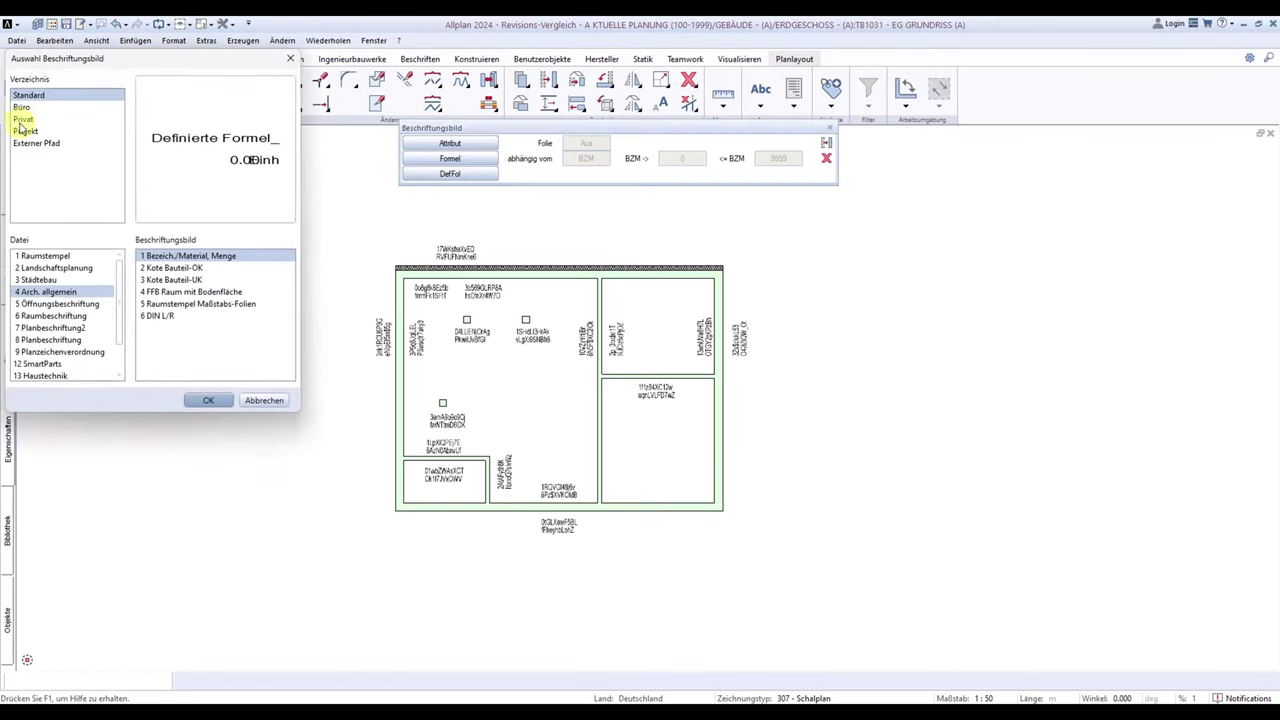
left_click(22, 119)
left_click(50, 268)
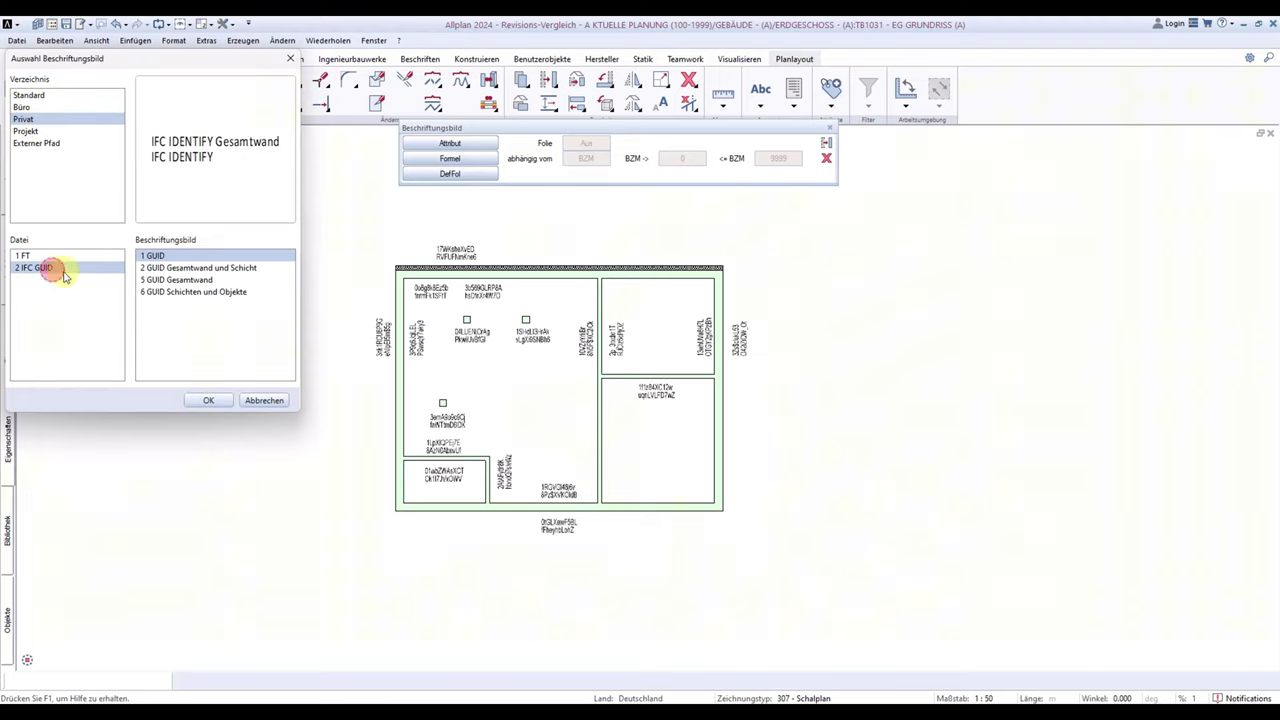
left_click(176, 281)
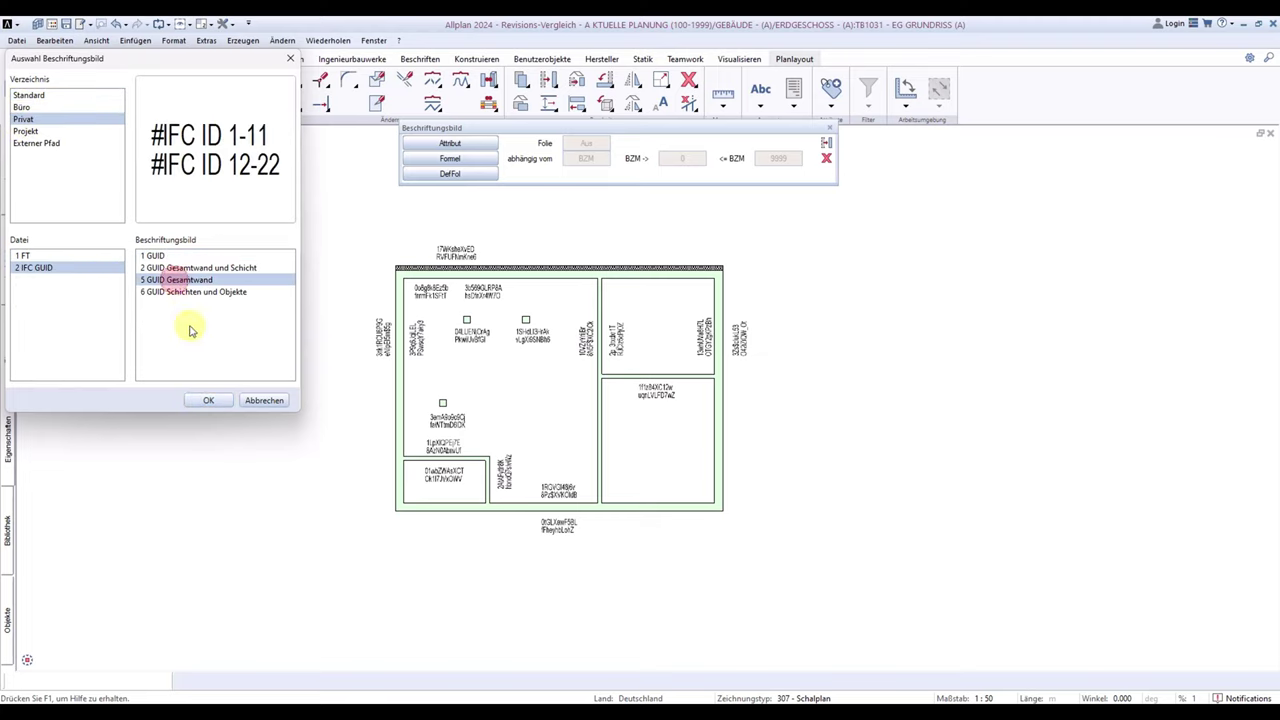
left_click(222, 405)
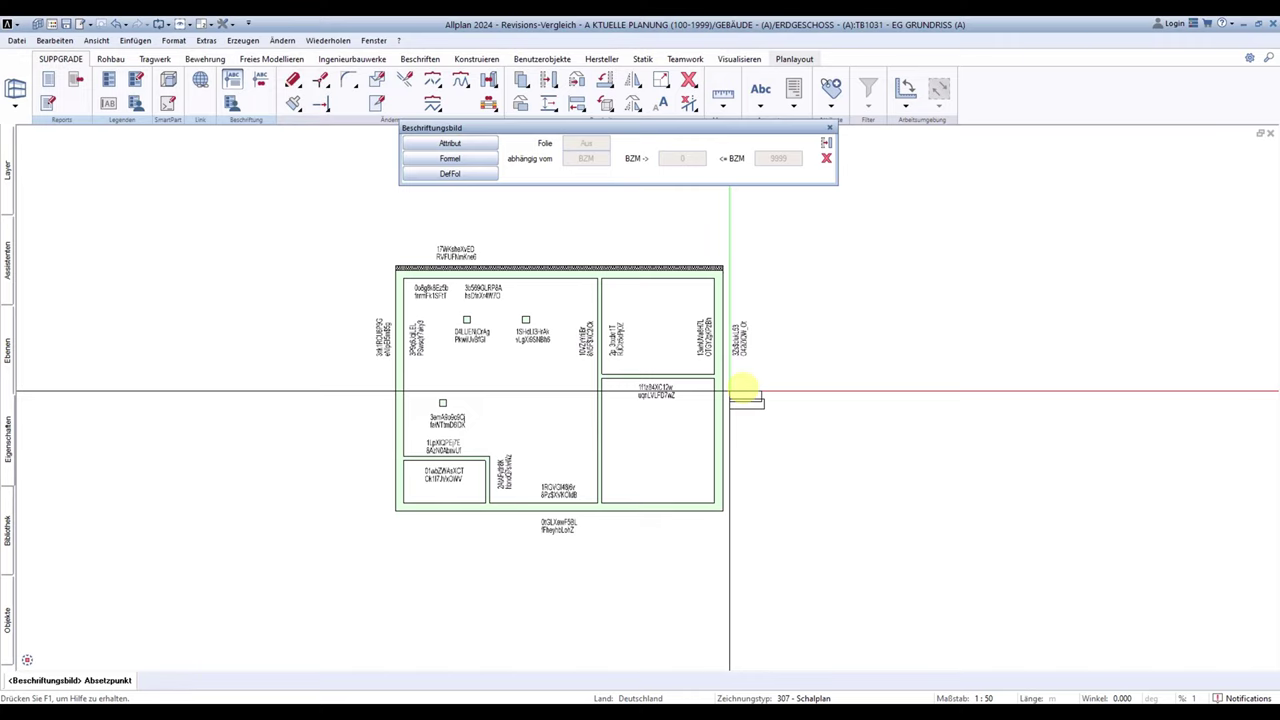
left_click(819, 322)
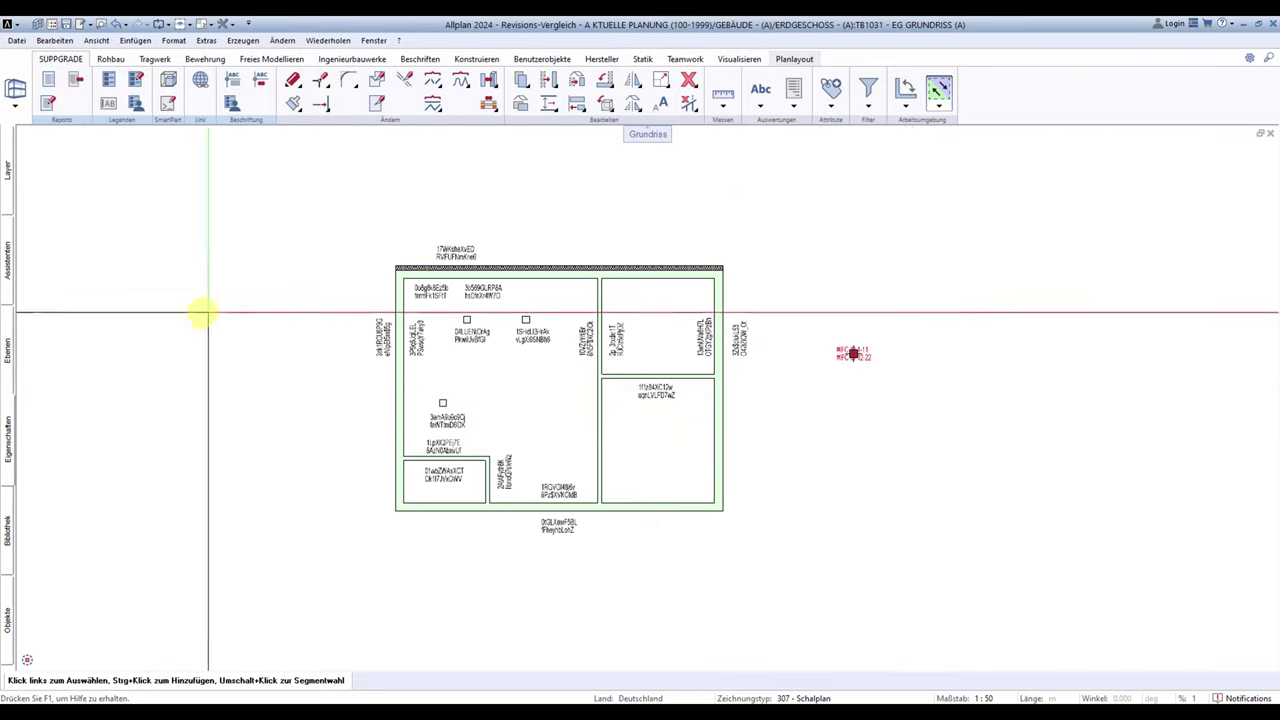
Step: Put the sample label text on layer STANDARD with blue pen colour 7 instead of by-layer colour
left_click(7, 432)
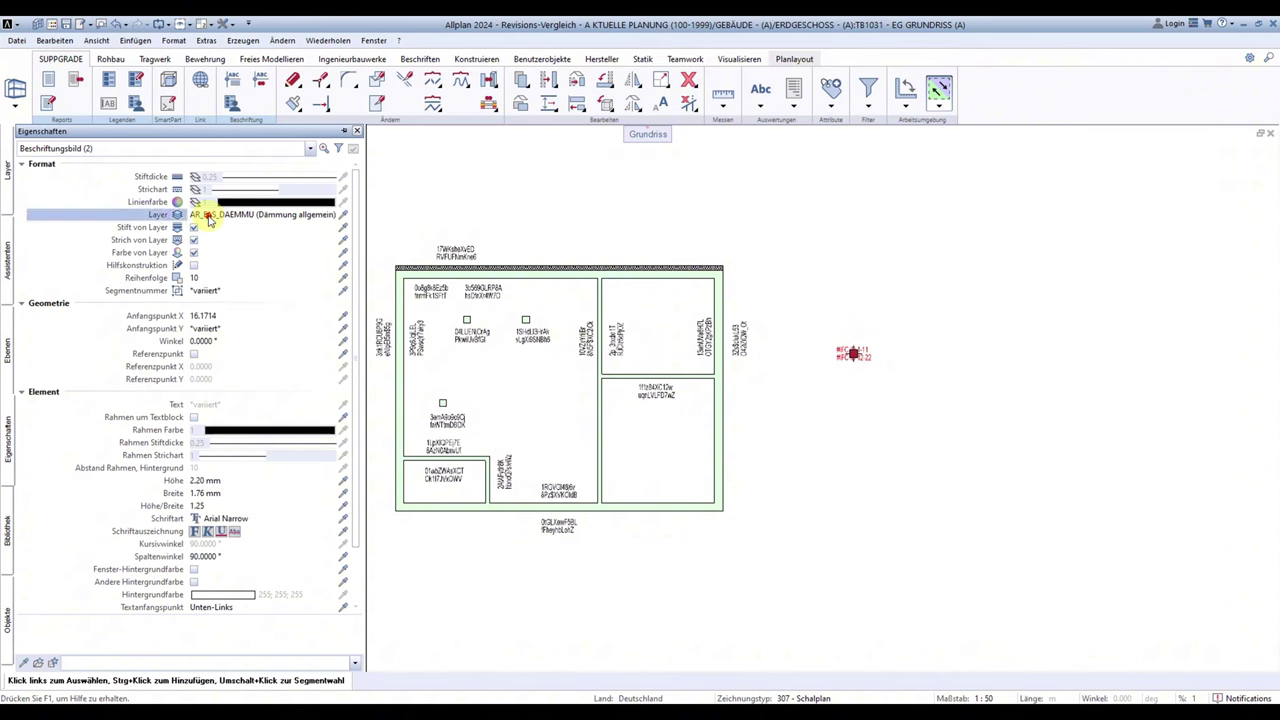
left_click(209, 219)
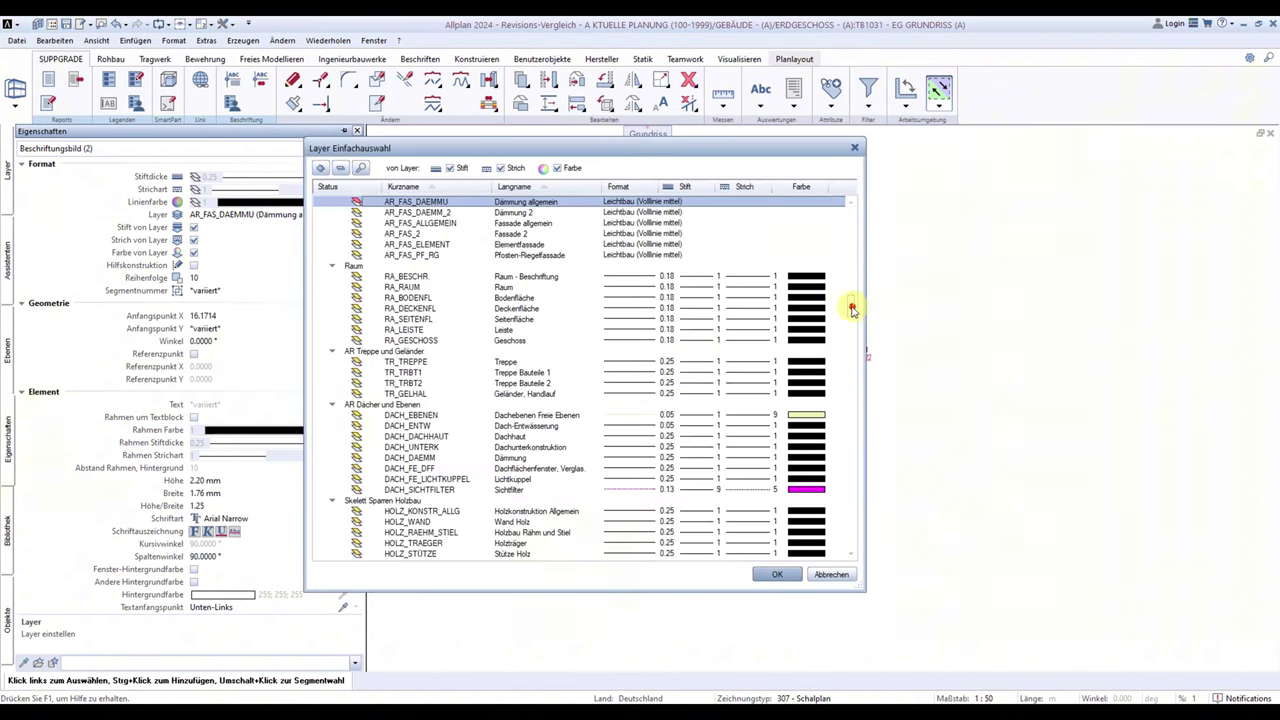
left_click_drag(851, 308, 856, 212)
left_click(412, 204)
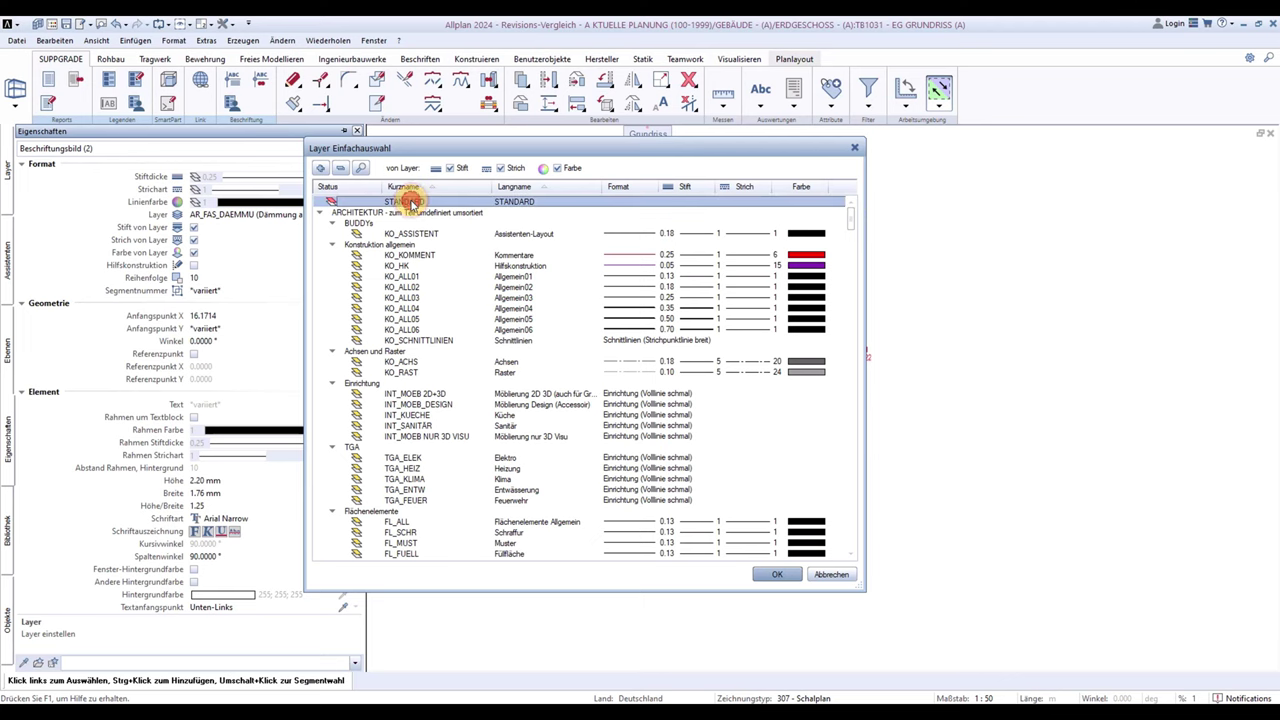
left_click(786, 566)
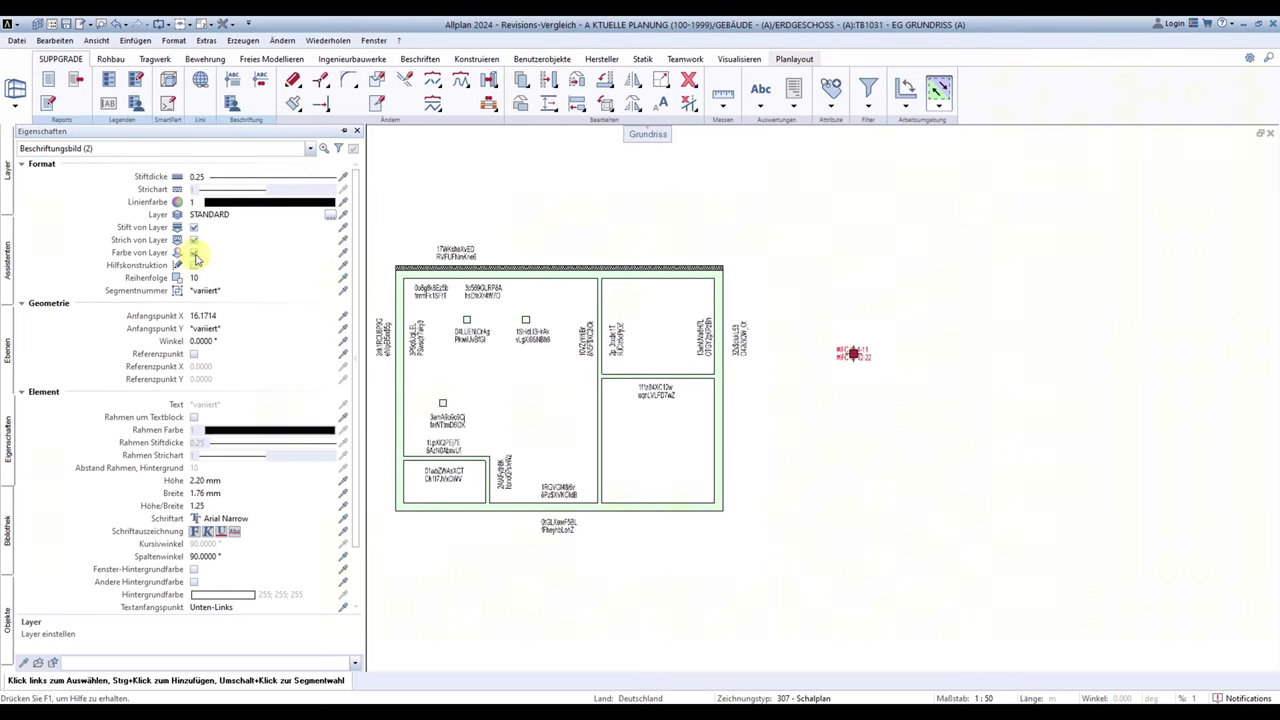
left_click(196, 256)
left_click(255, 204)
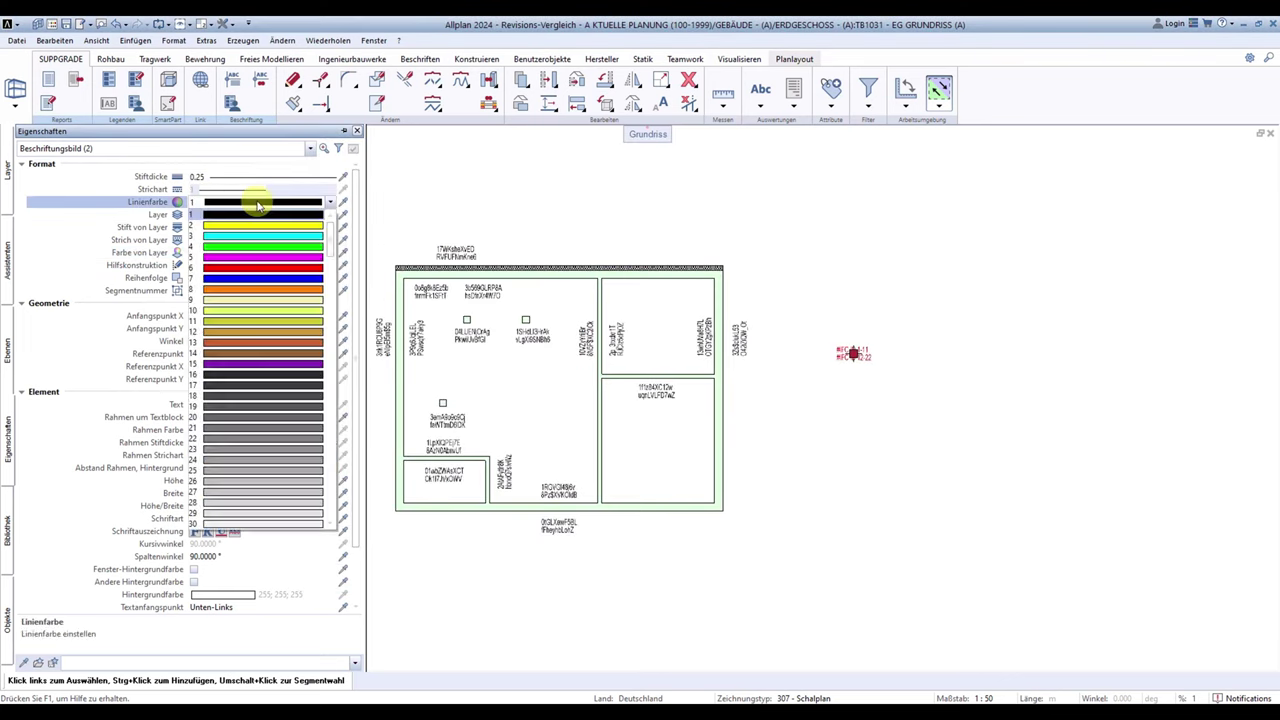
left_click(294, 280)
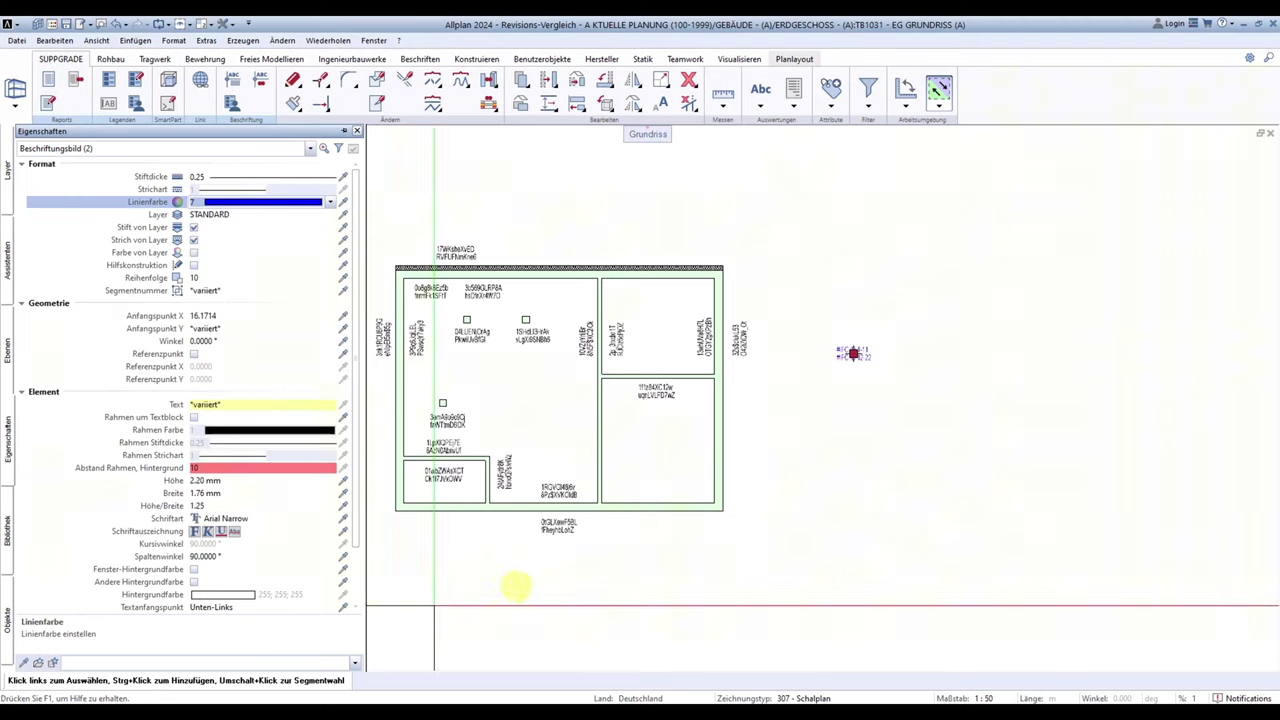
key("Escape")
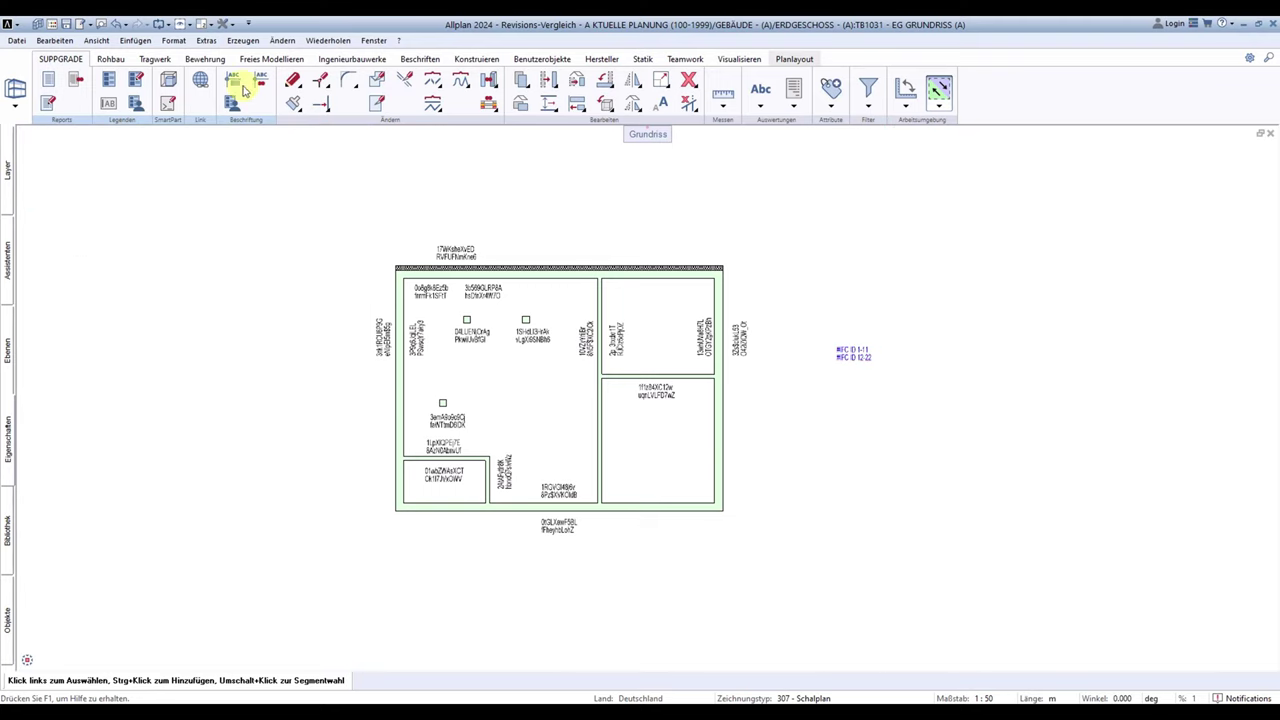
Step: Select the blue IFC ID text, set its reference point and save it over '5 GUID Gesamtwand'
left_click(236, 82)
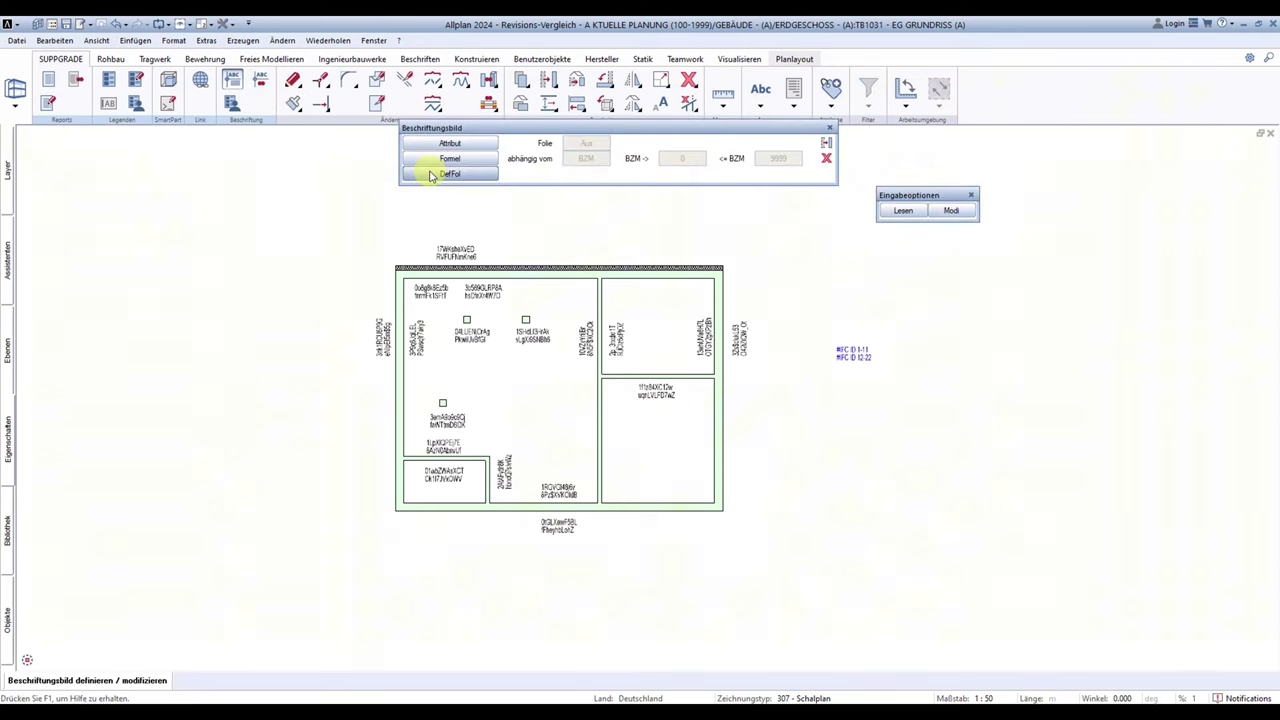
left_click(449, 174)
left_click_drag(937, 420, 845, 336)
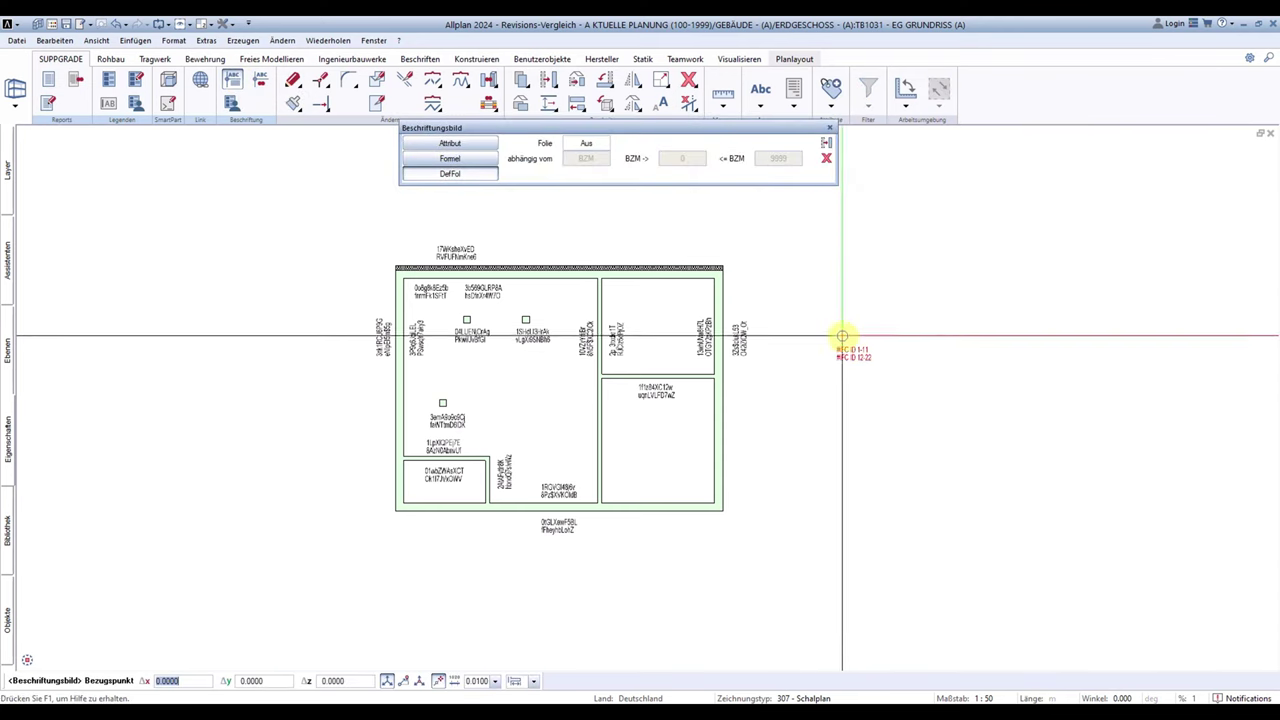
scroll(845, 336, "up", 3)
left_click(789, 314)
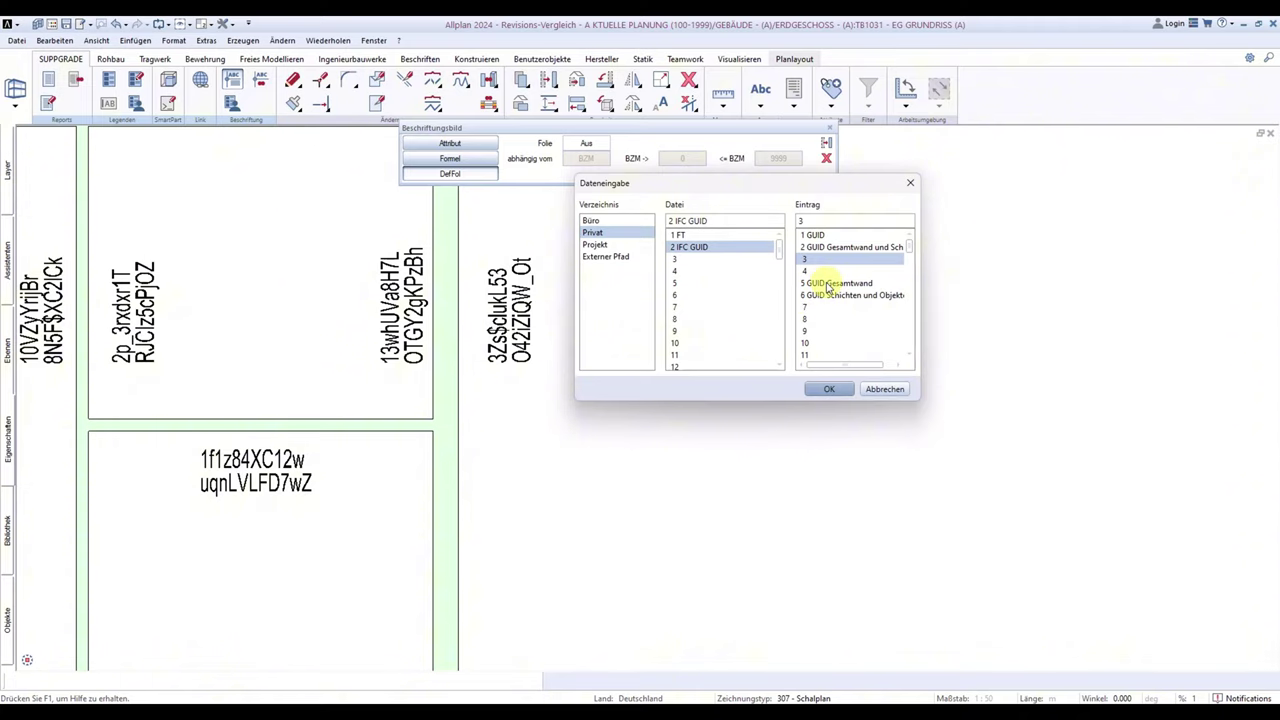
double_click(822, 284)
left_click(658, 383)
left_click(825, 389)
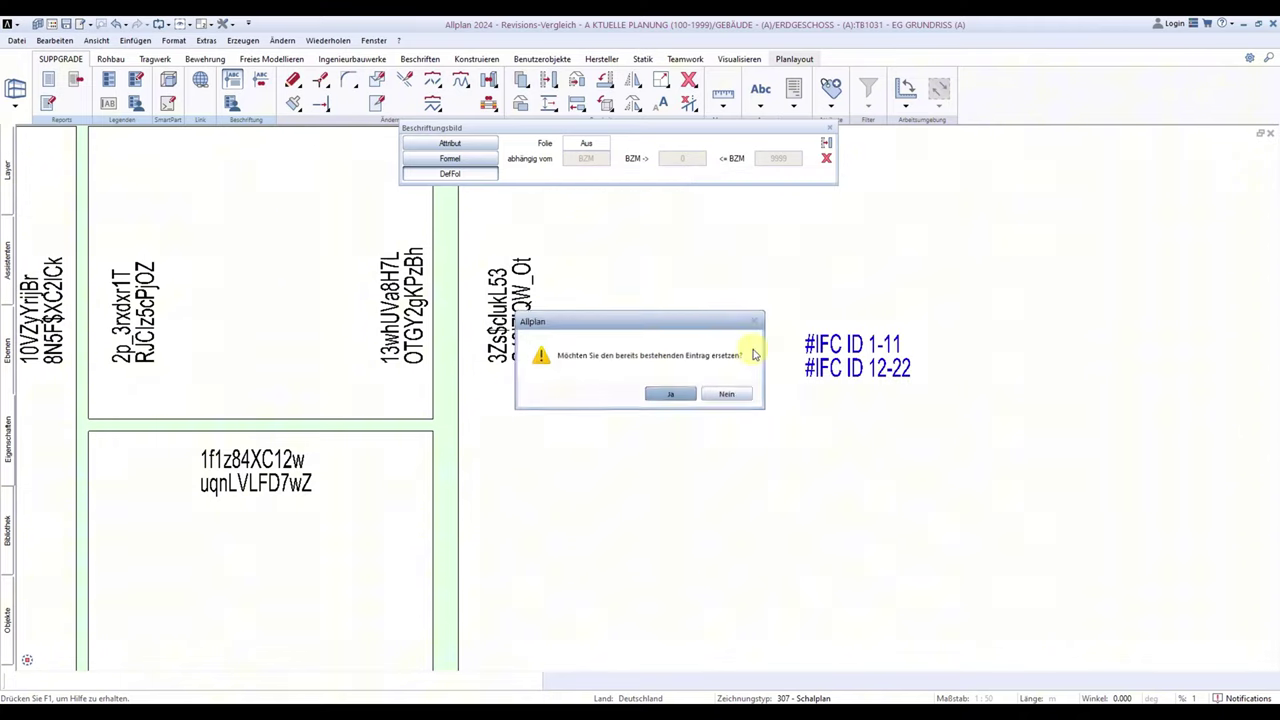
left_click(688, 398)
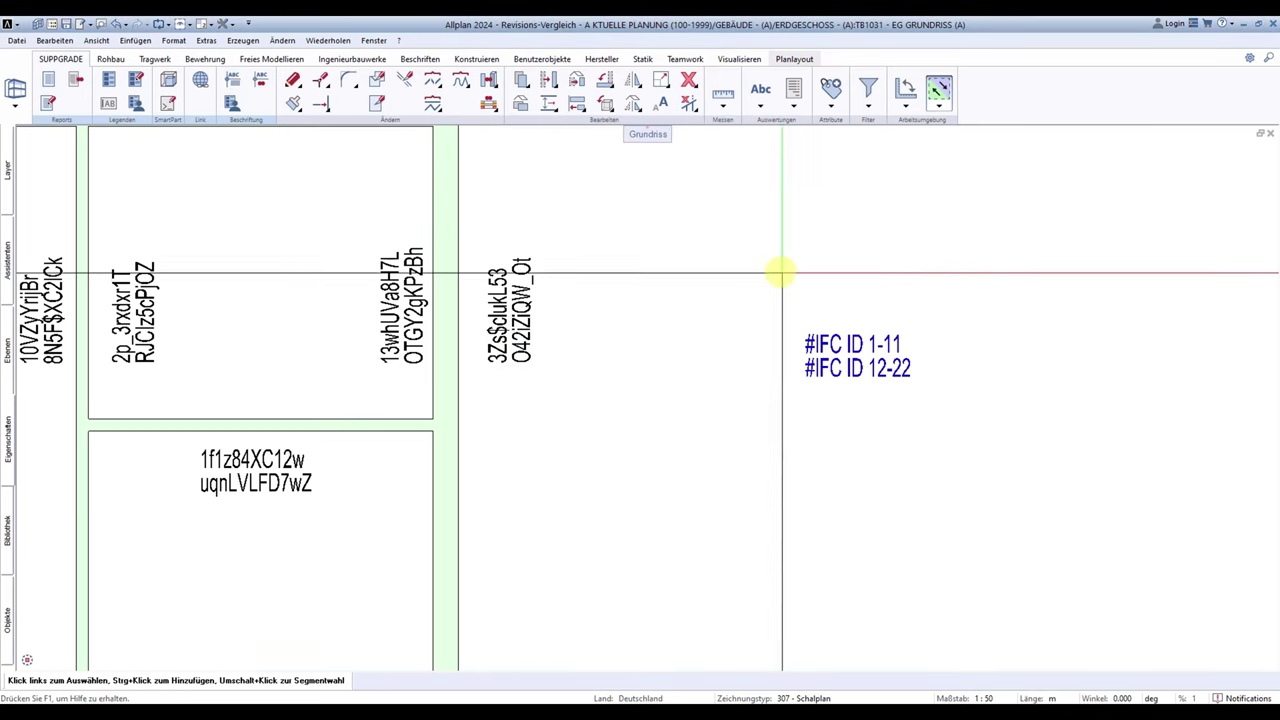
scroll(908, 349, "down", 3)
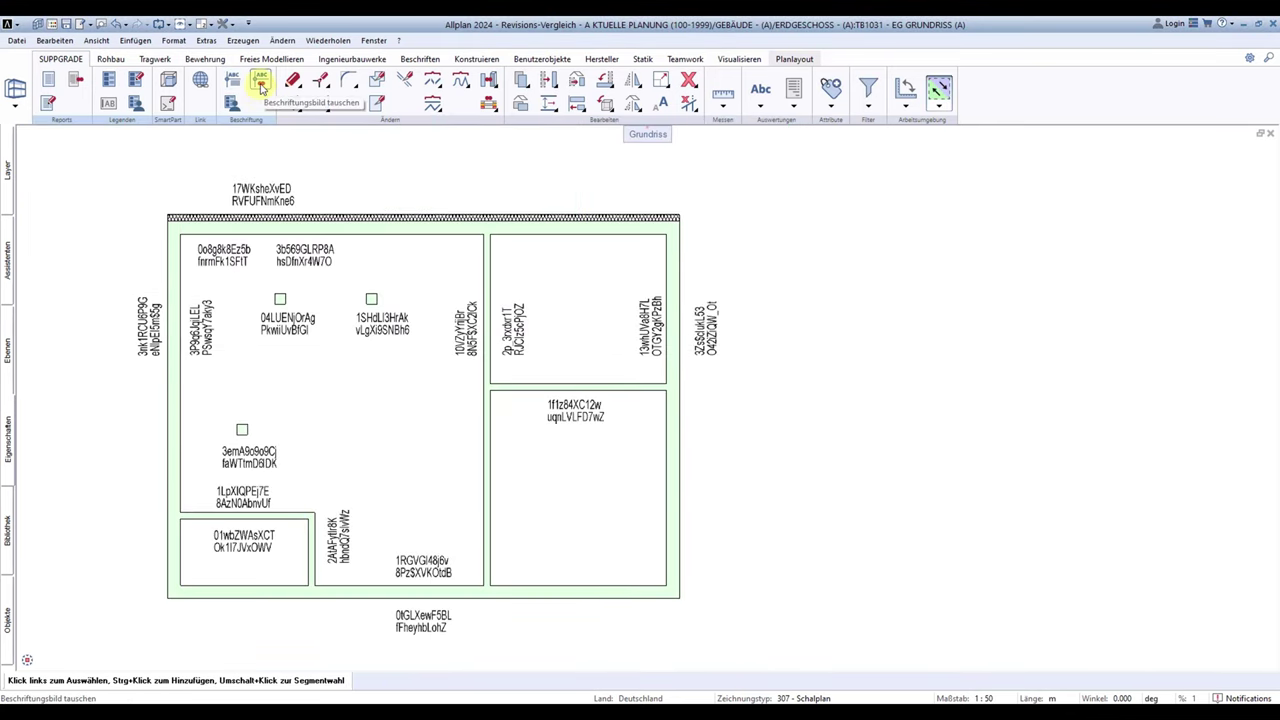
Step: Swap the top, right-room, bottom inner, 1LpXlQPEj7E and left exterior labels to '5 GUID Gesamtwand'
left_click(261, 85)
left_click(262, 190)
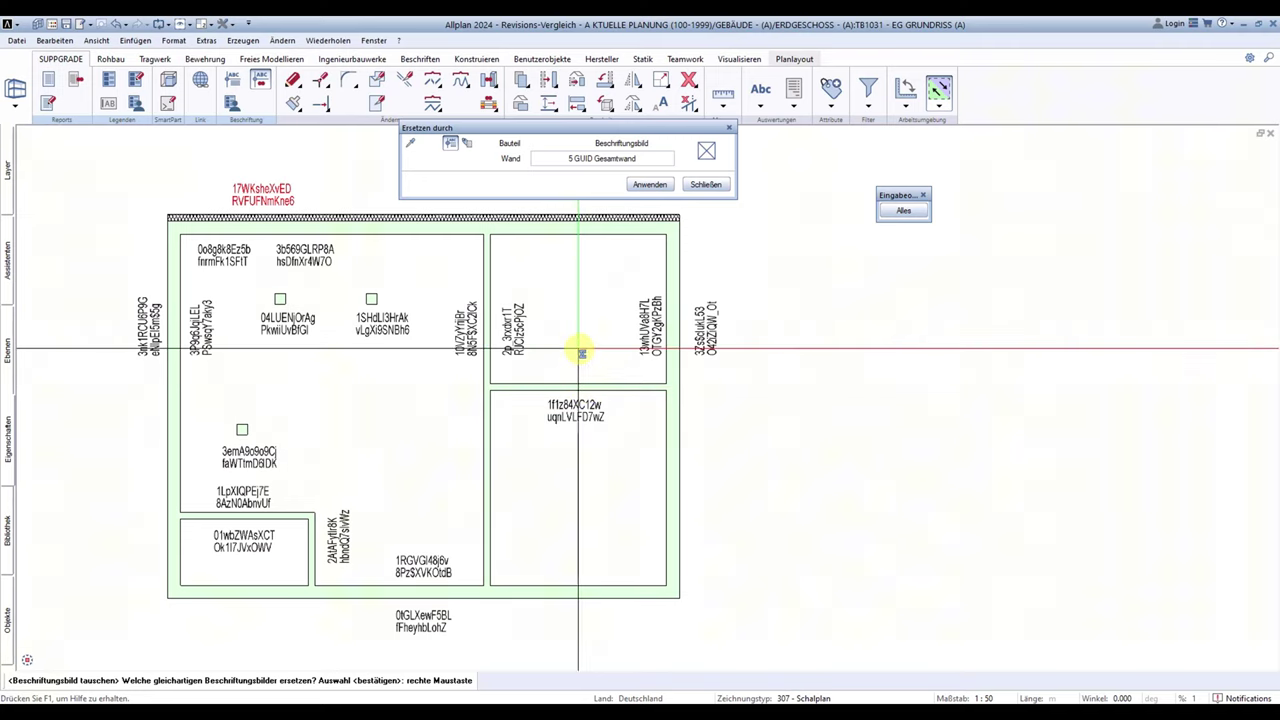
left_click(677, 370)
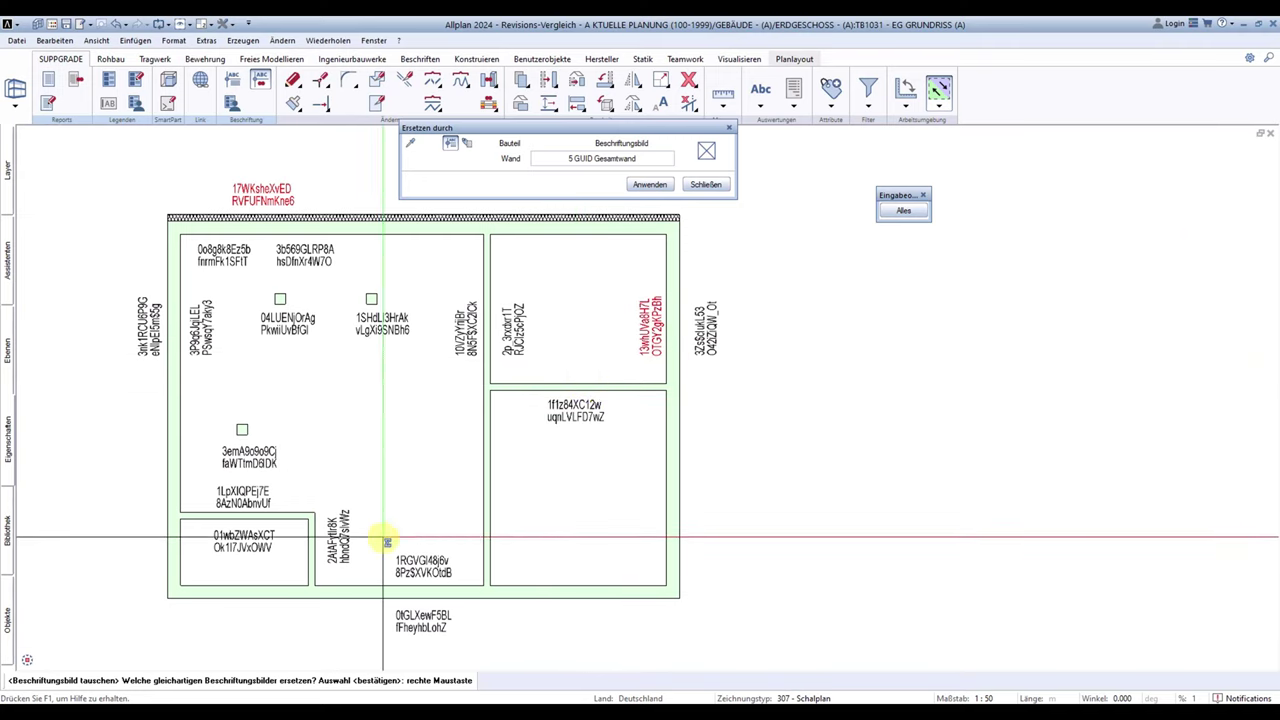
left_click(423, 566)
left_click(243, 497)
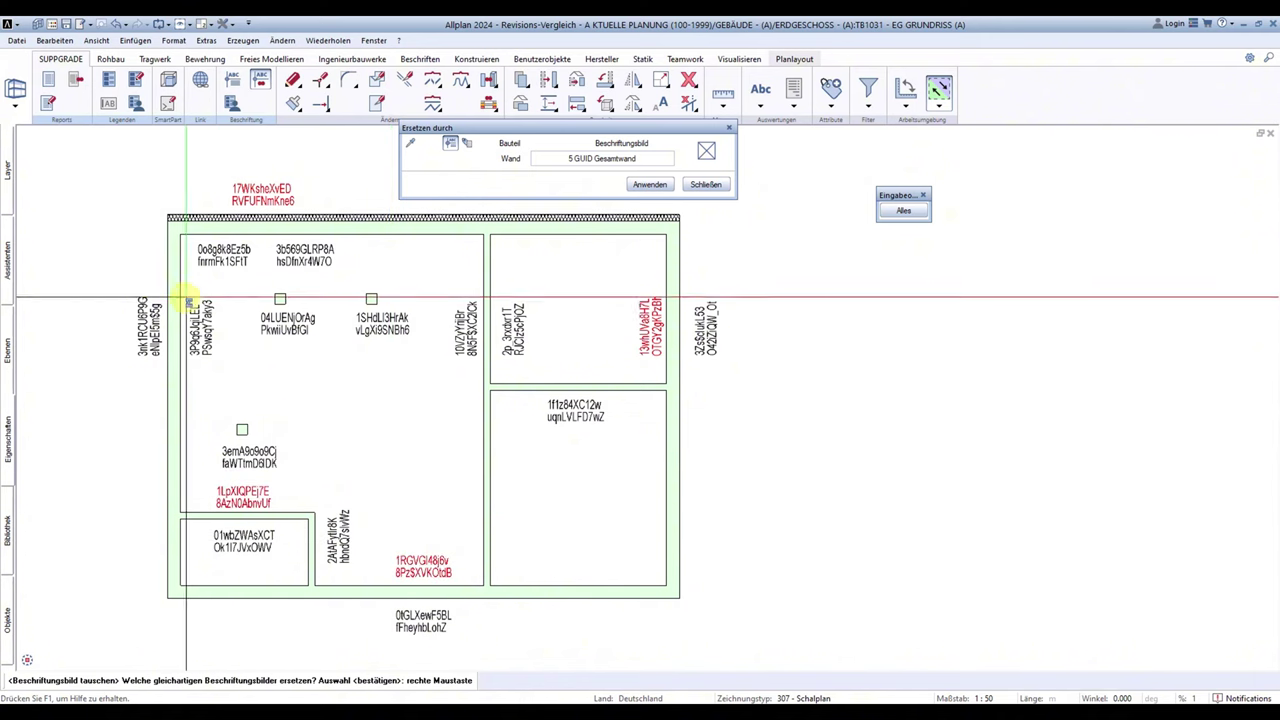
left_click(149, 320)
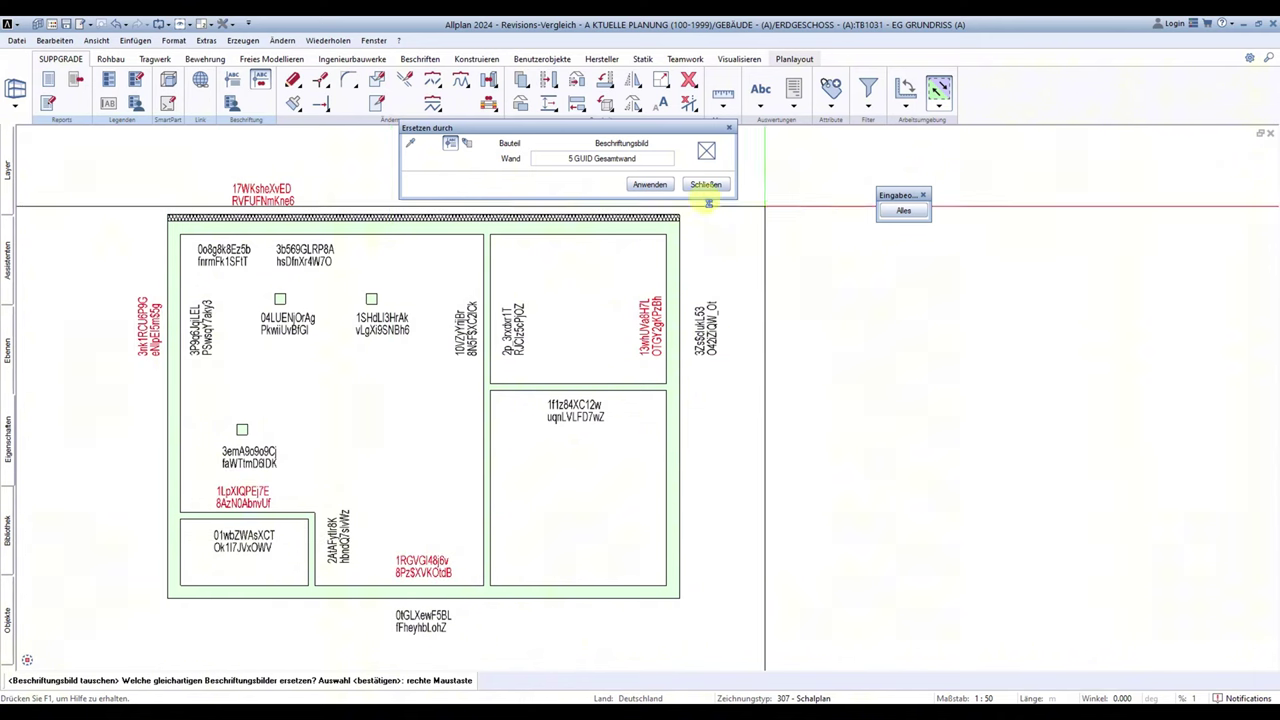
left_click(638, 160)
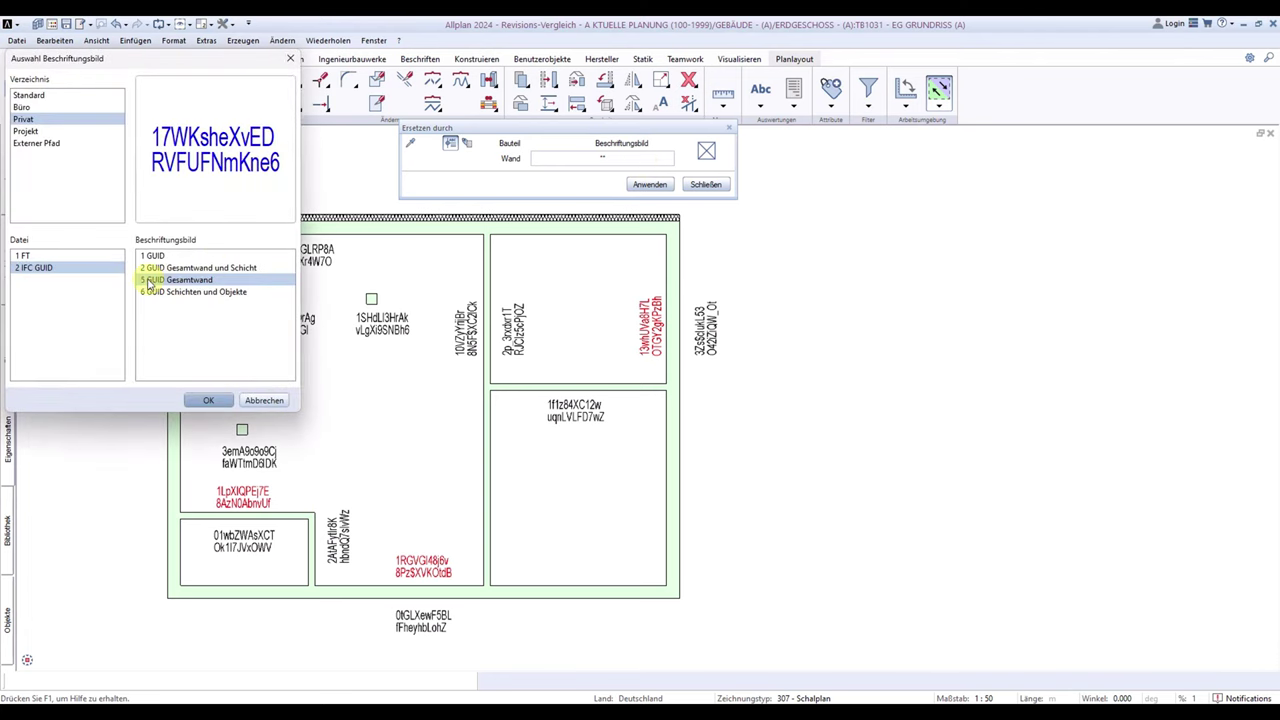
left_click(208, 400)
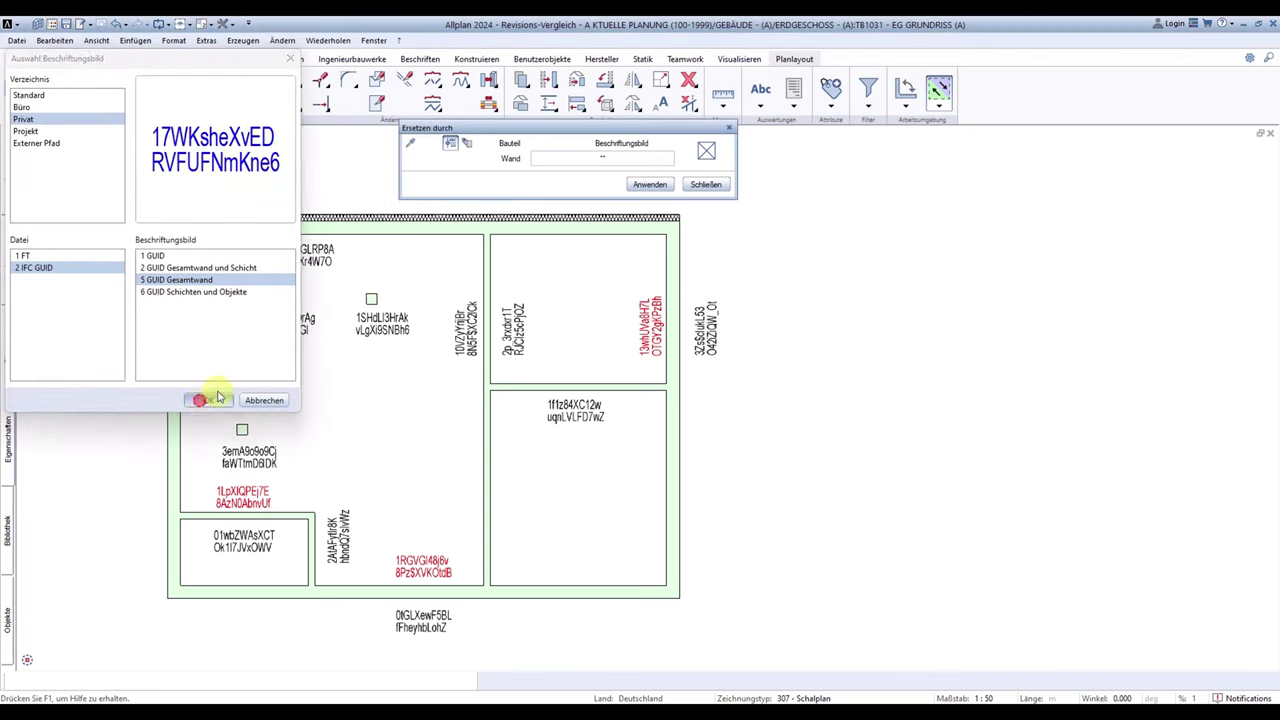
left_click(655, 184)
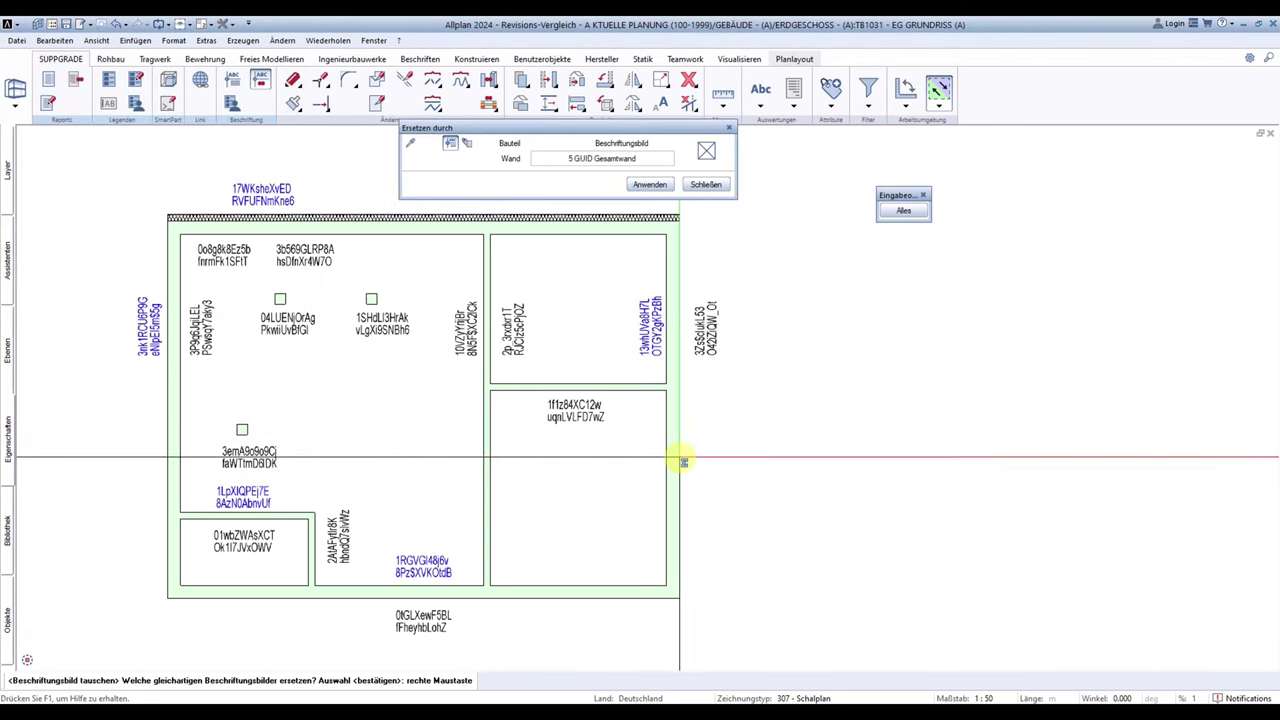
key("Escape")
Step: Swap the middle wall's vertical label to the blue GUID style
left_click(761, 92)
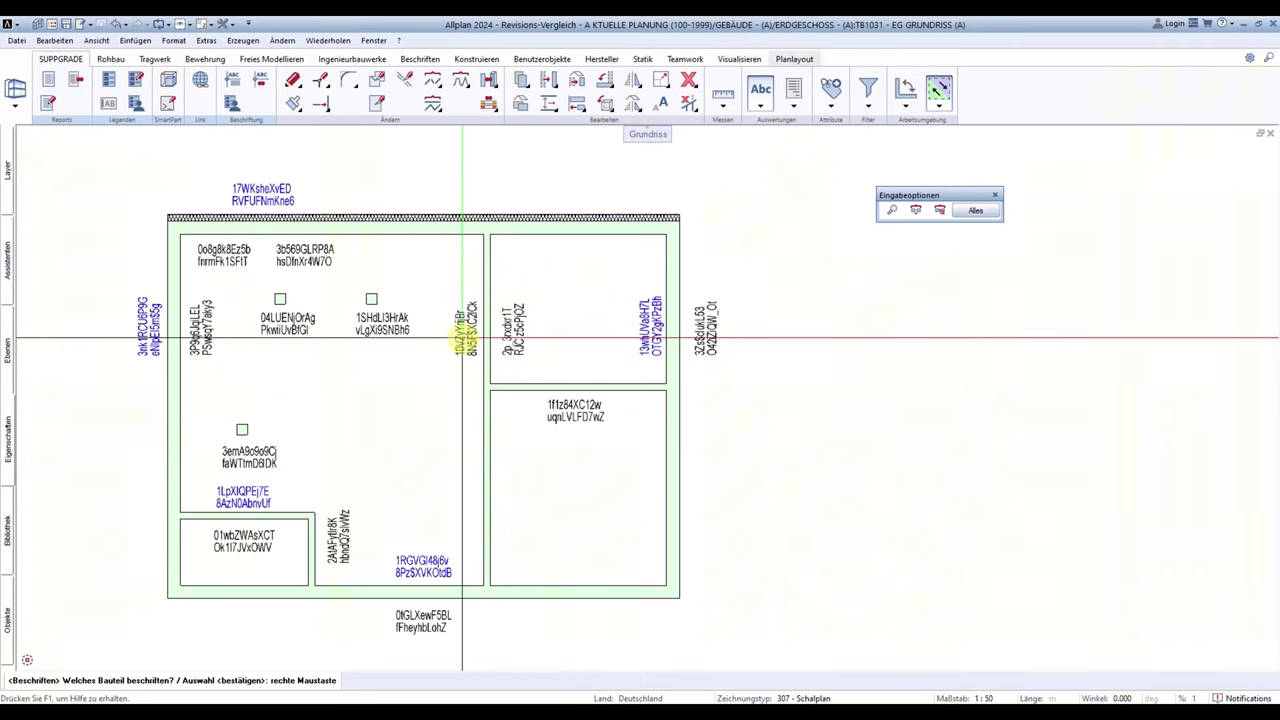
key("Escape")
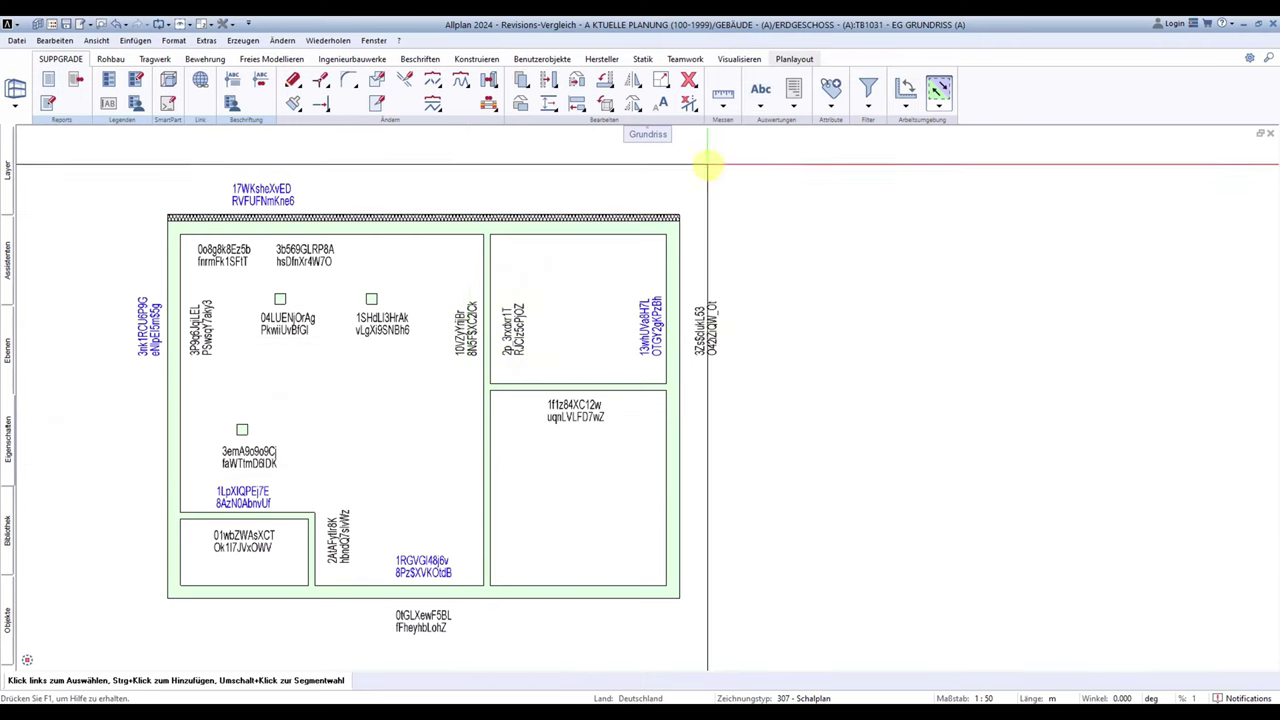
left_click(260, 80)
left_click(472, 338)
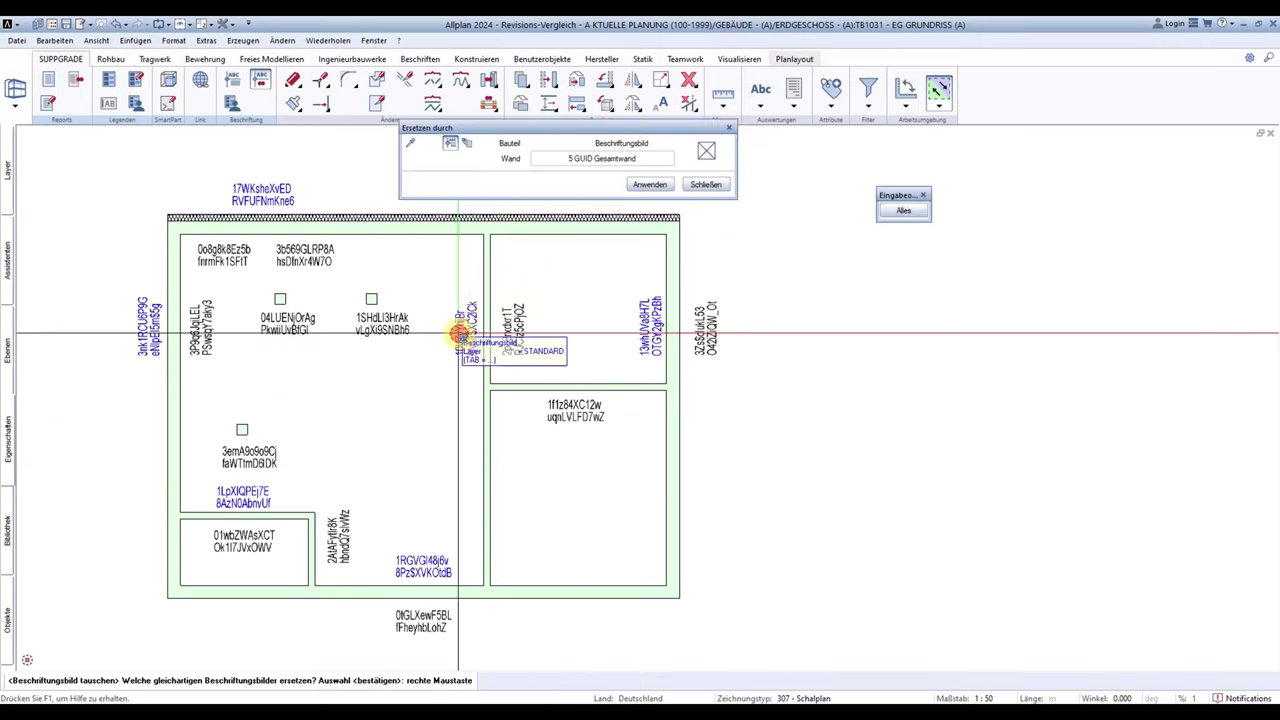
left_click(649, 184)
key("Escape")
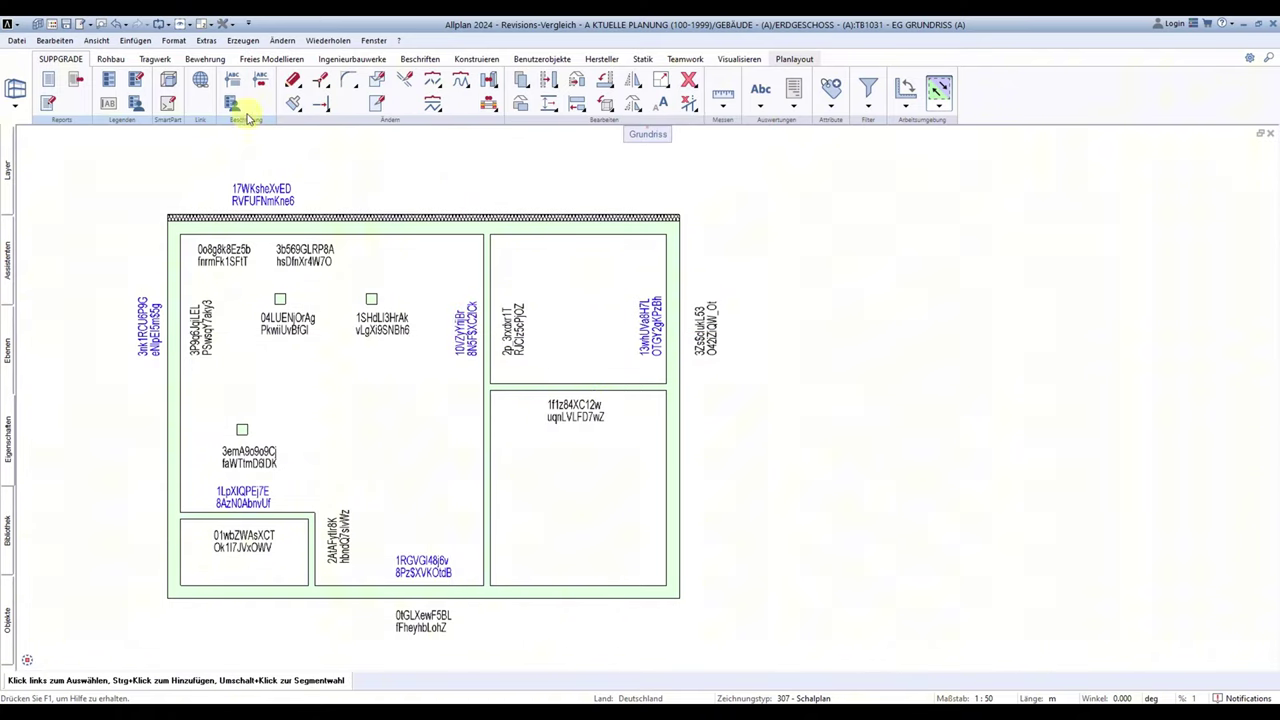
Step: Place a new blue GUID label for the wall between the right-hand rooms
left_click(761, 90)
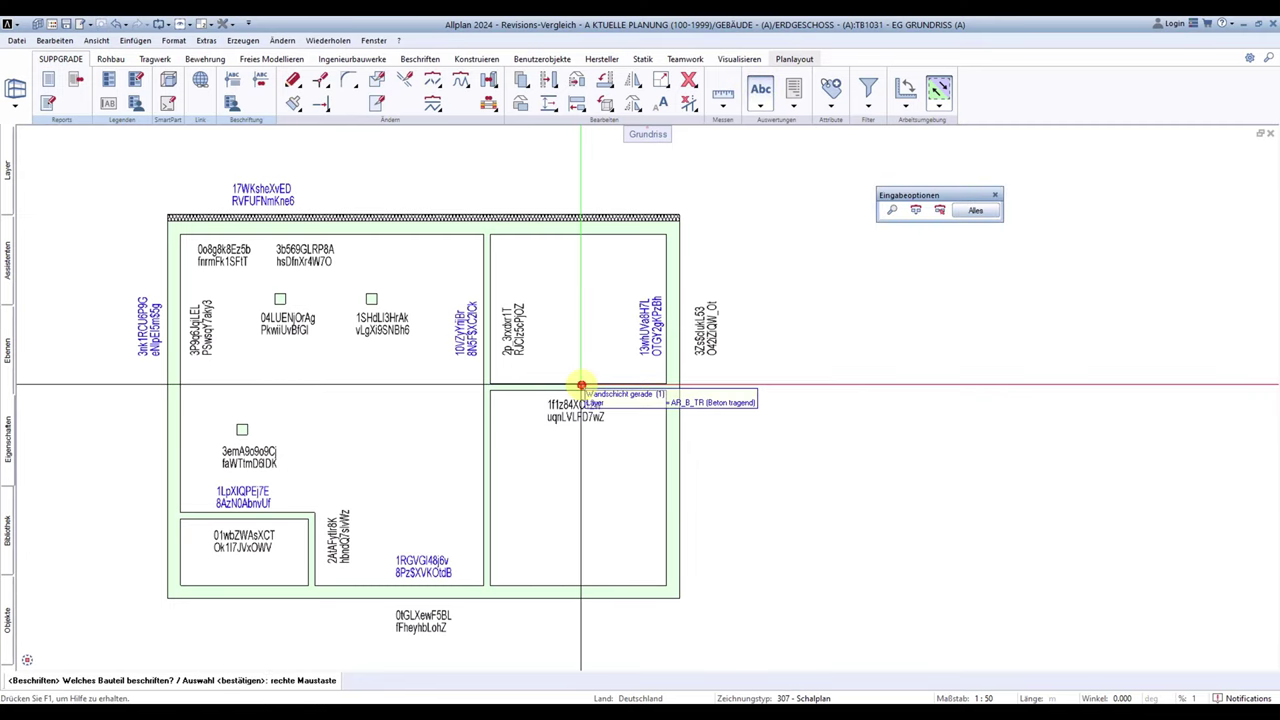
left_click(583, 386)
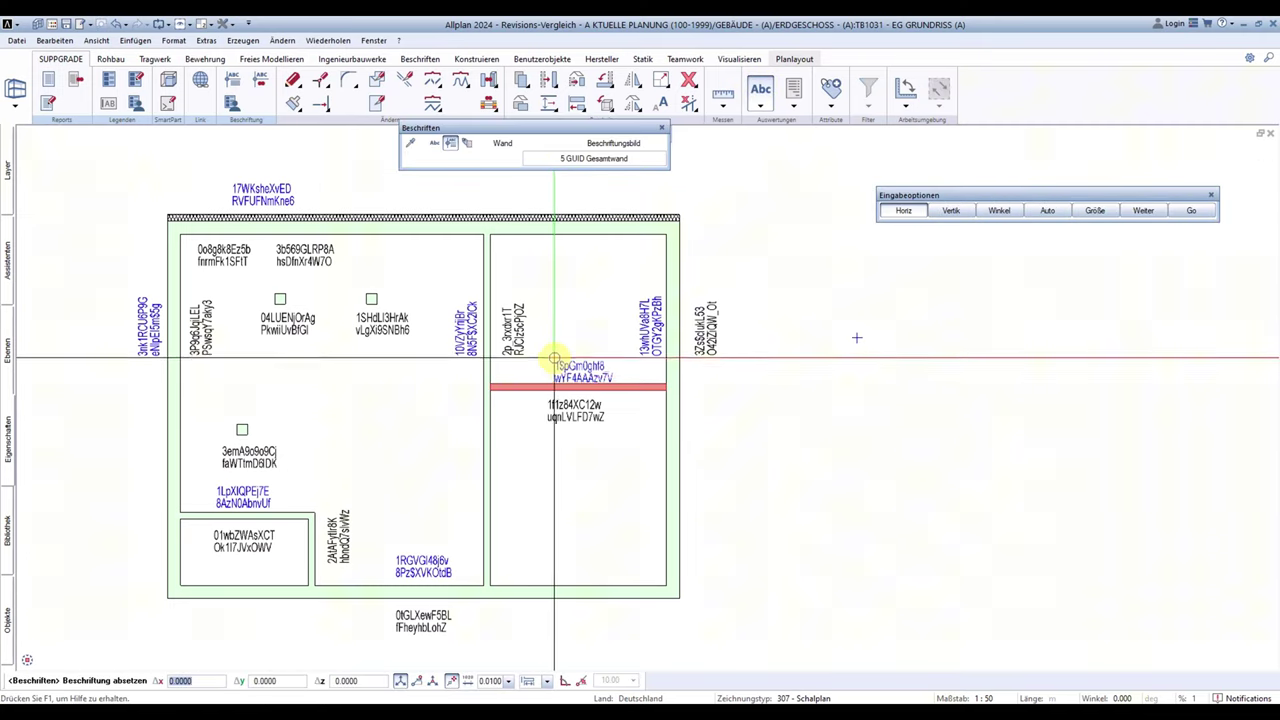
left_click(548, 360)
key("Escape")
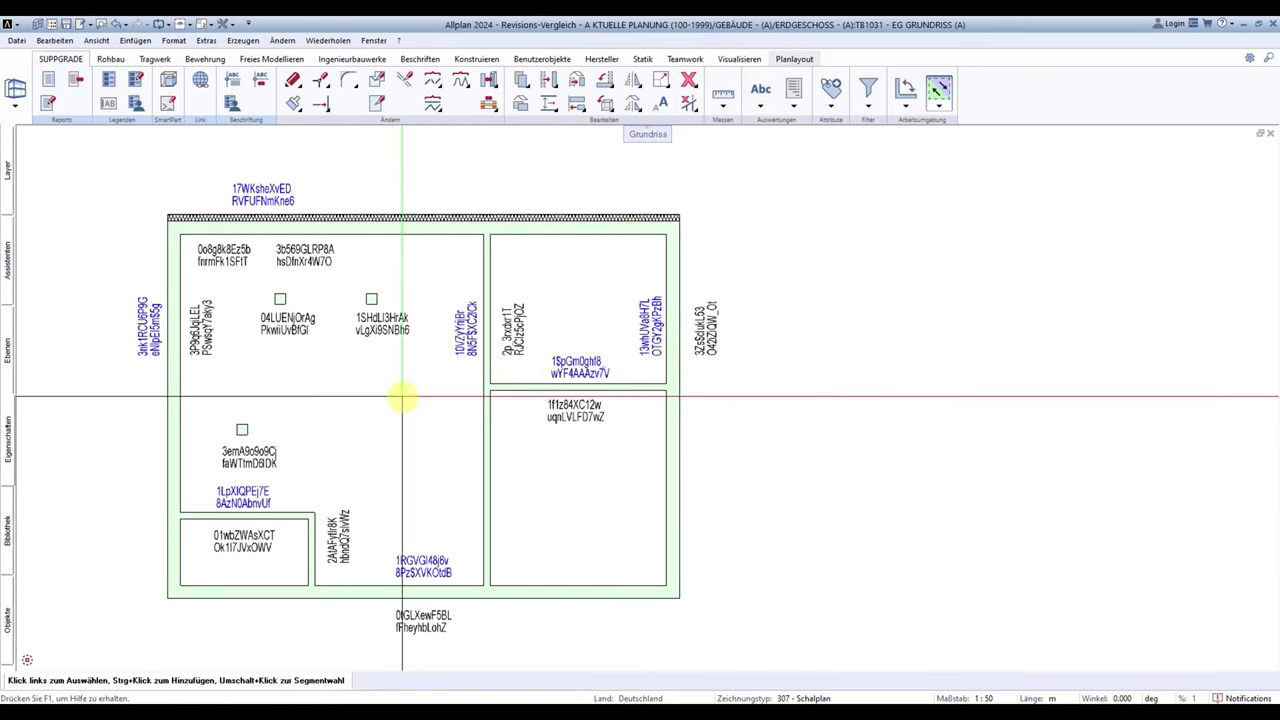
middle_click_drag(400, 400, 554, 395)
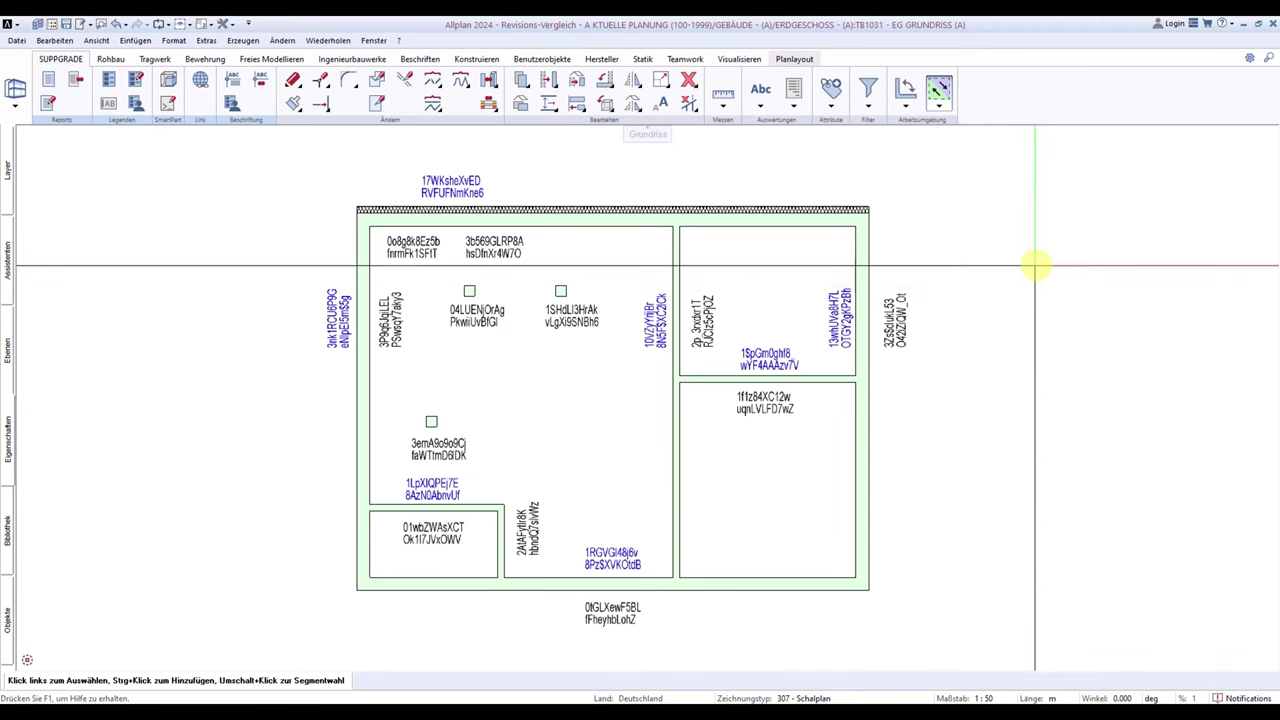
Step: Sign in to the Allplan account on the browser login page so Allplan 2024 shows a logged-in user
left_click(1170, 24)
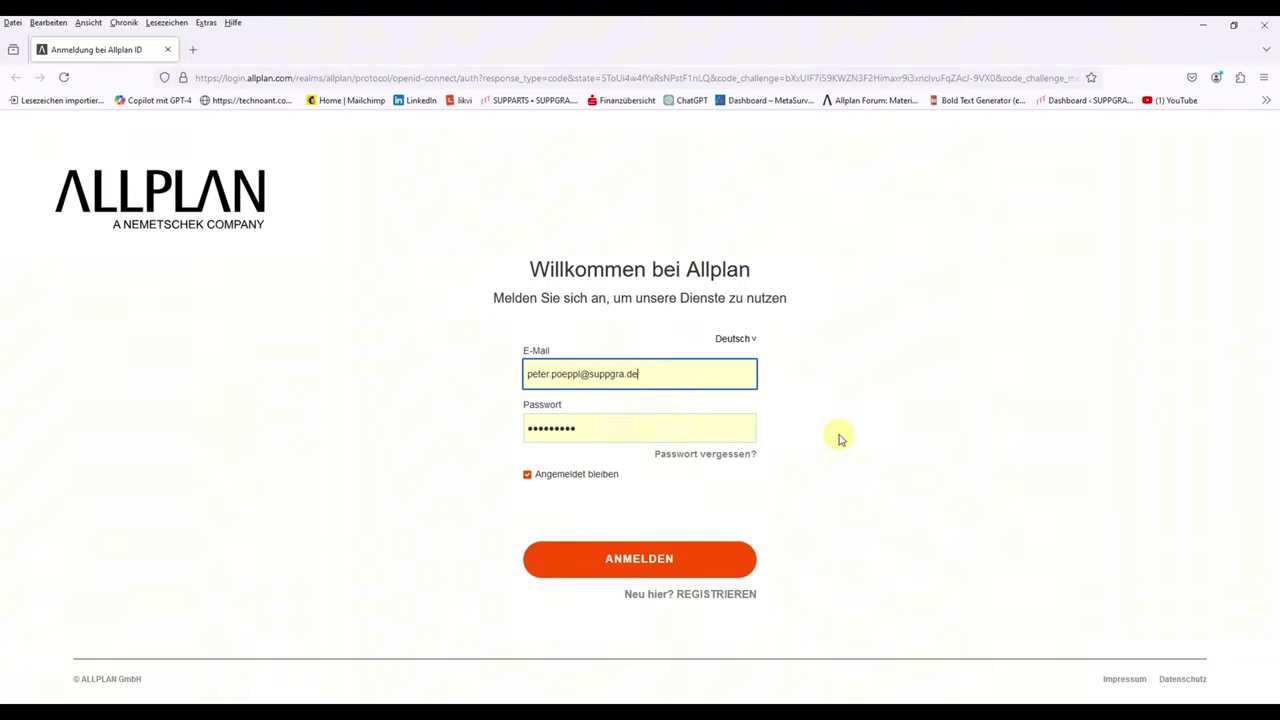
left_click(633, 566)
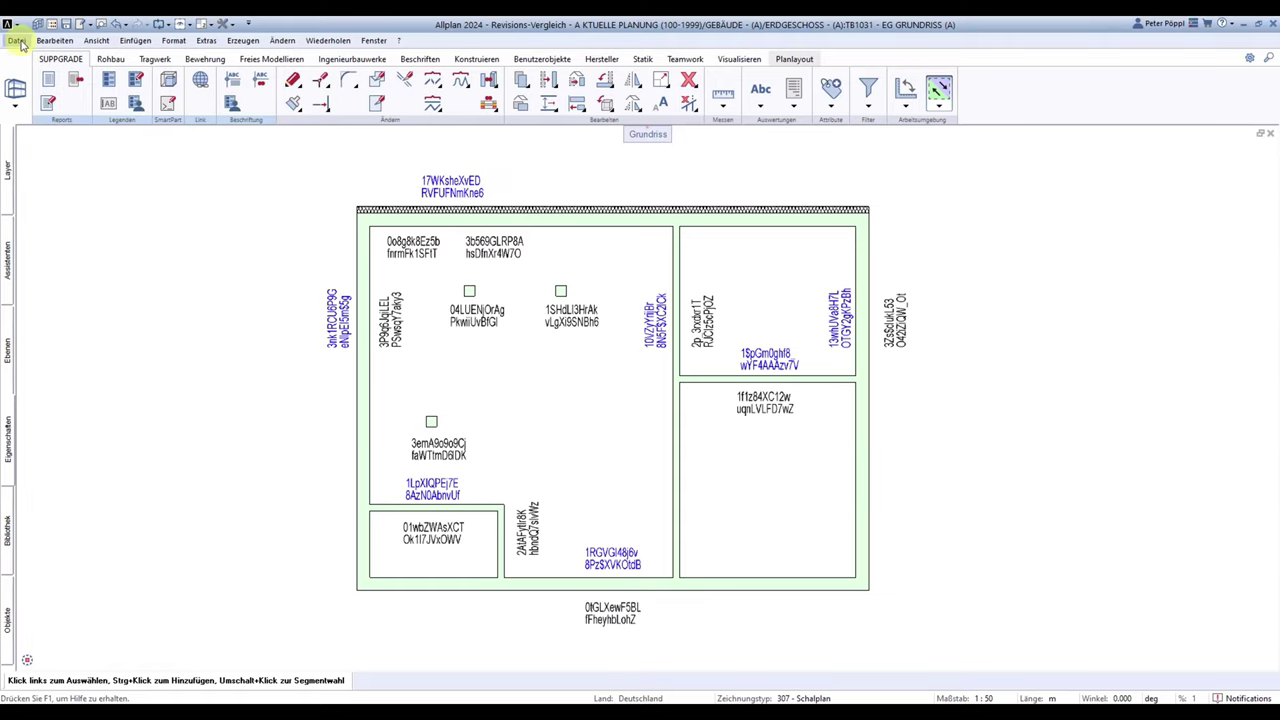
Step: Open the Bimplus upload dialog via Datei > Exportieren > Modell nach Bimplus hochladen
left_click(20, 42)
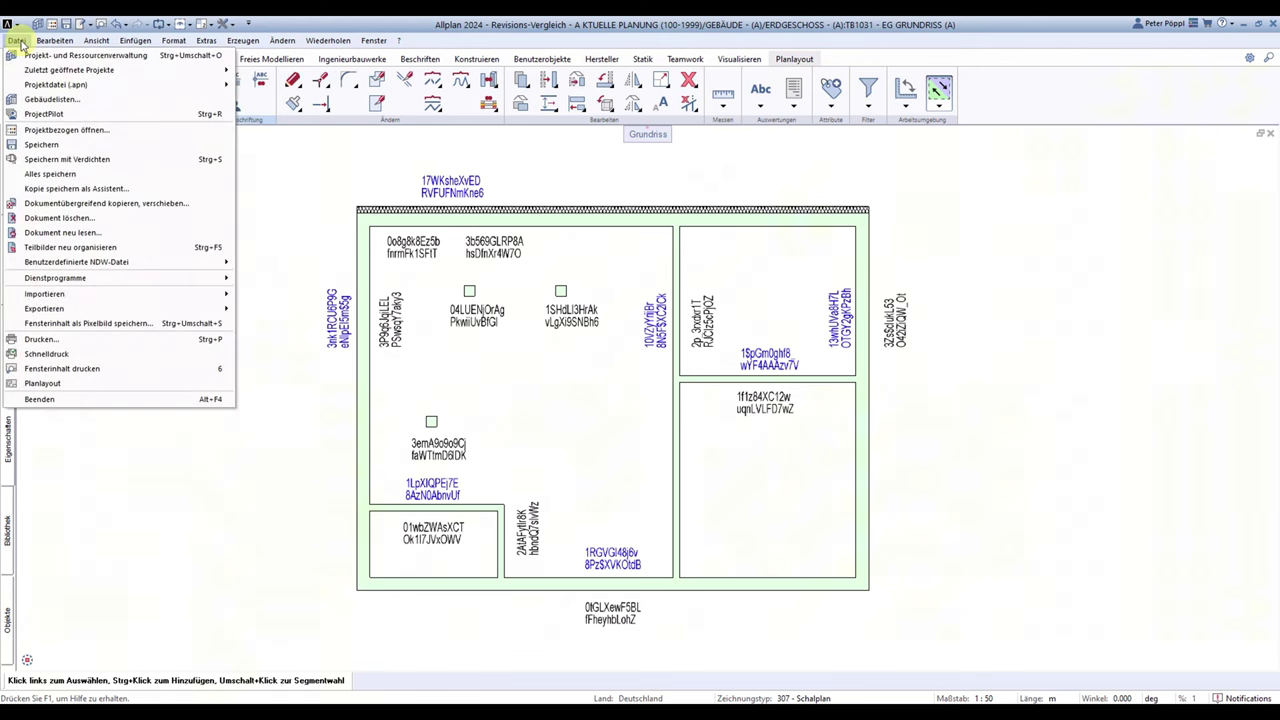
mouse_move(45, 308)
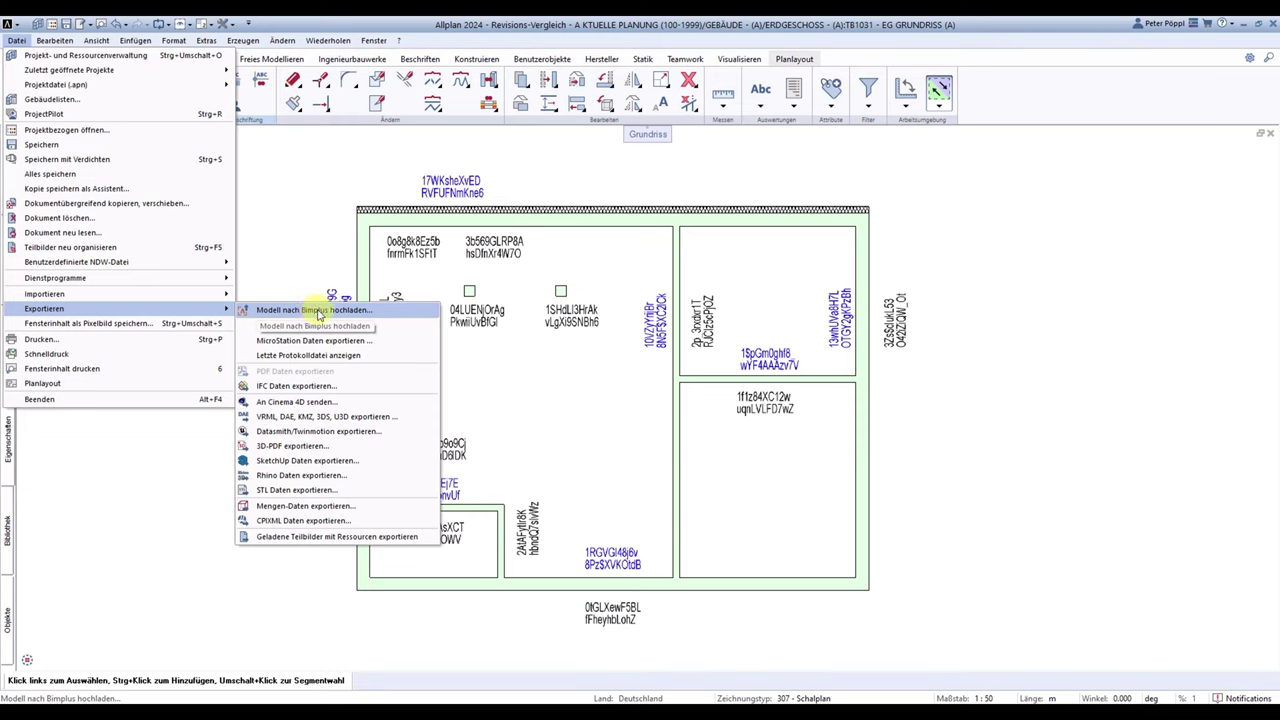
left_click(318, 314)
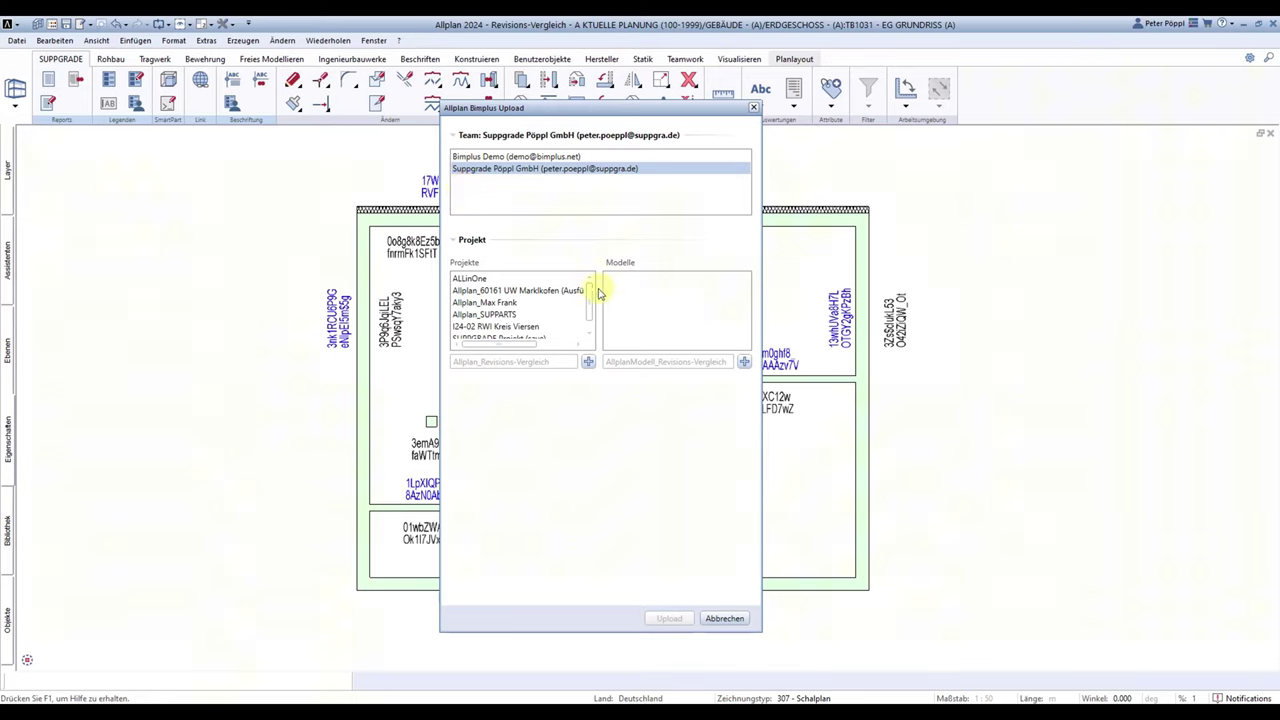
Step: Upload the model to new project Allplan_Revisions-Vergleich as model 'TWP'
left_click(588, 362)
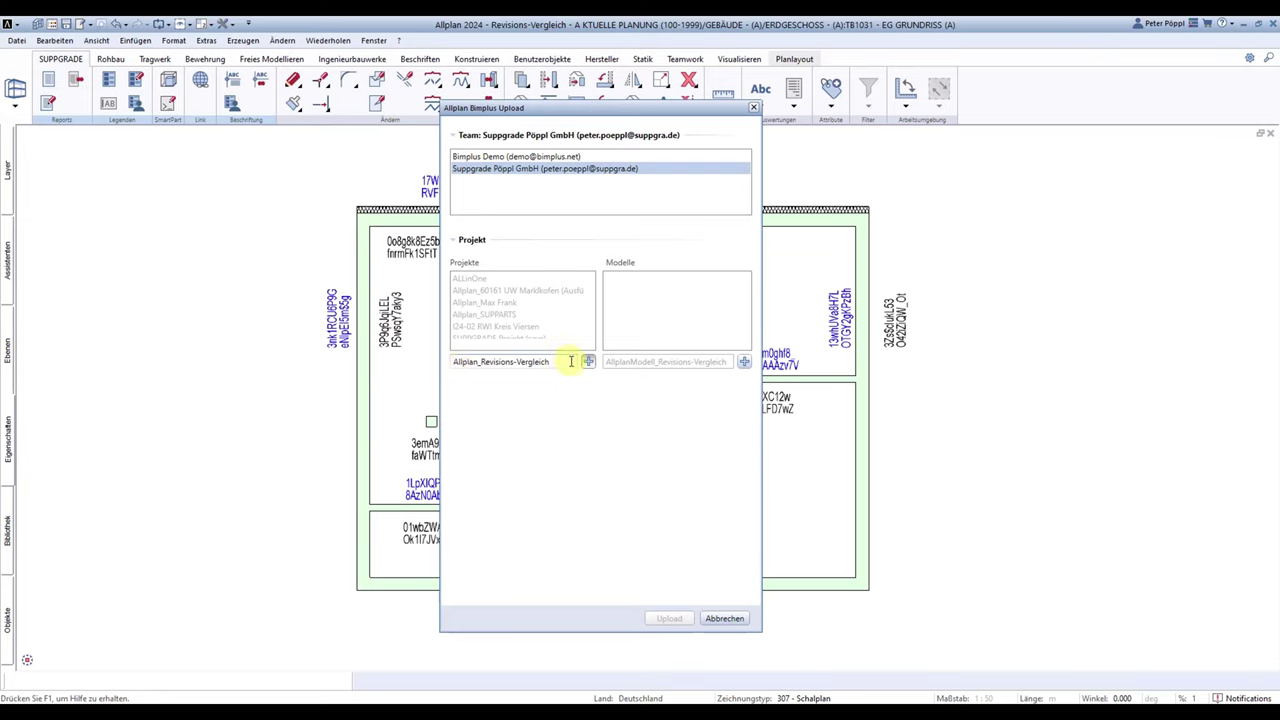
left_click(745, 362)
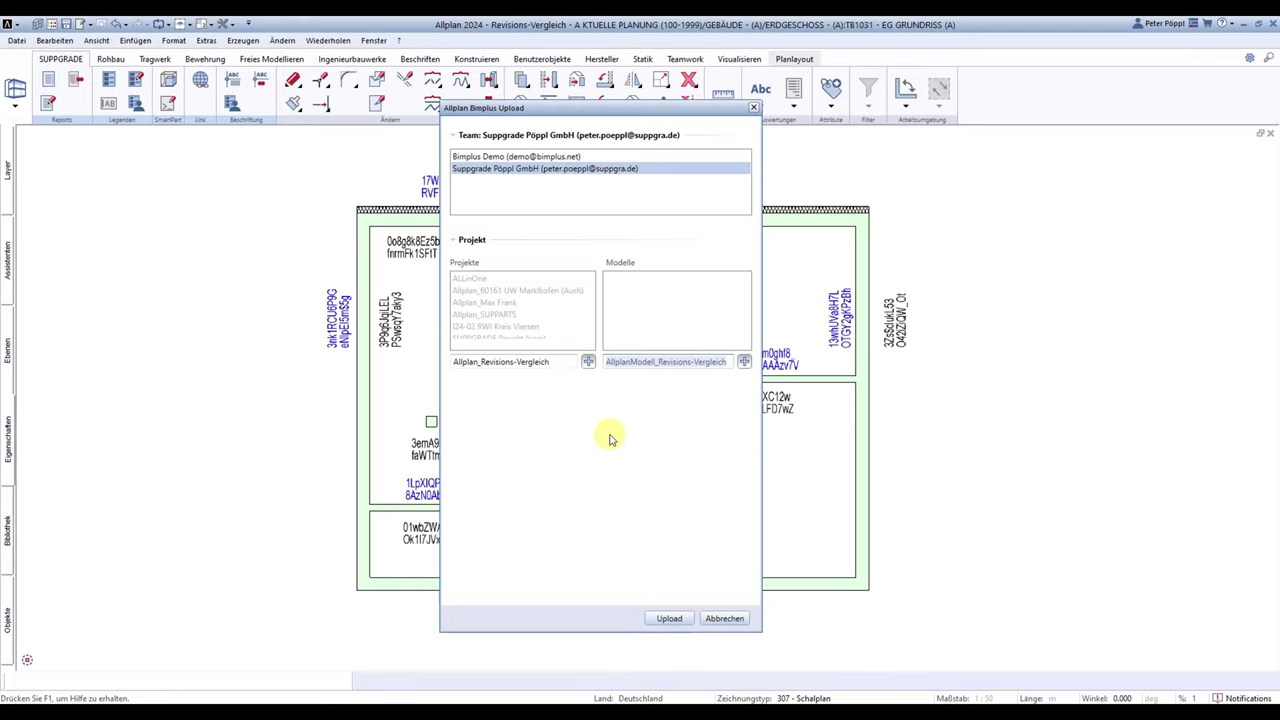
type("TWP")
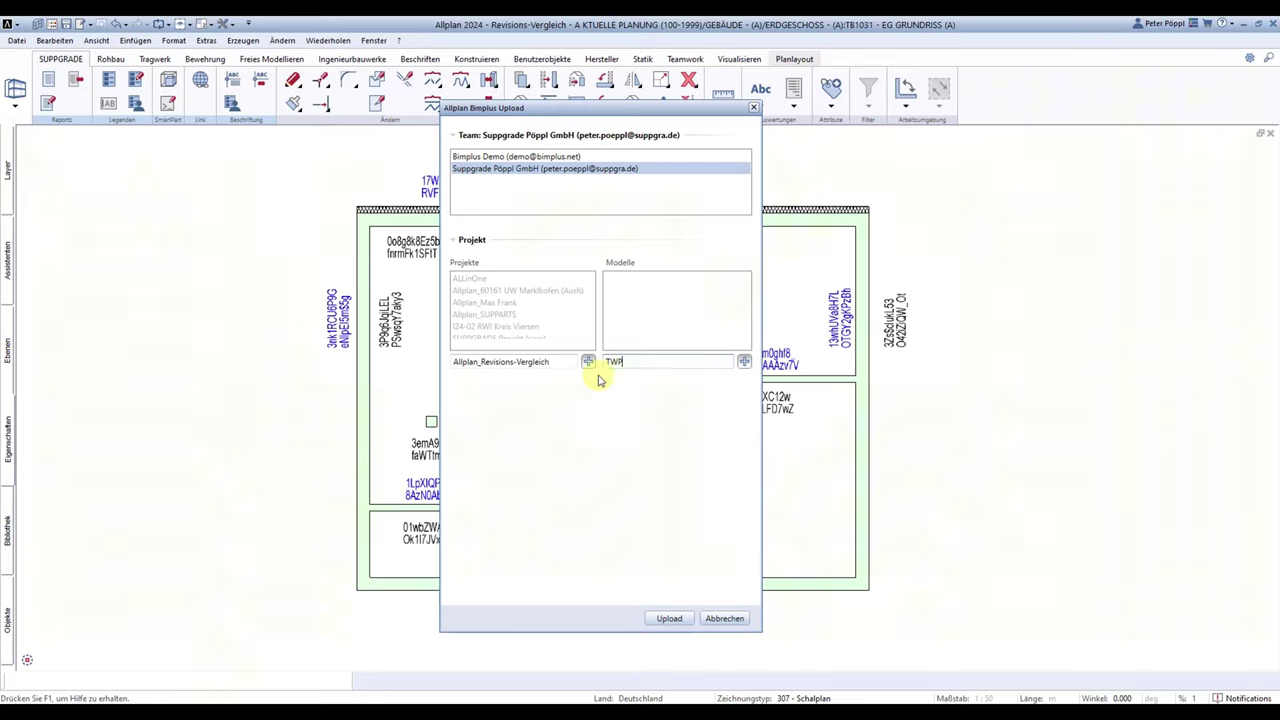
left_click(669, 619)
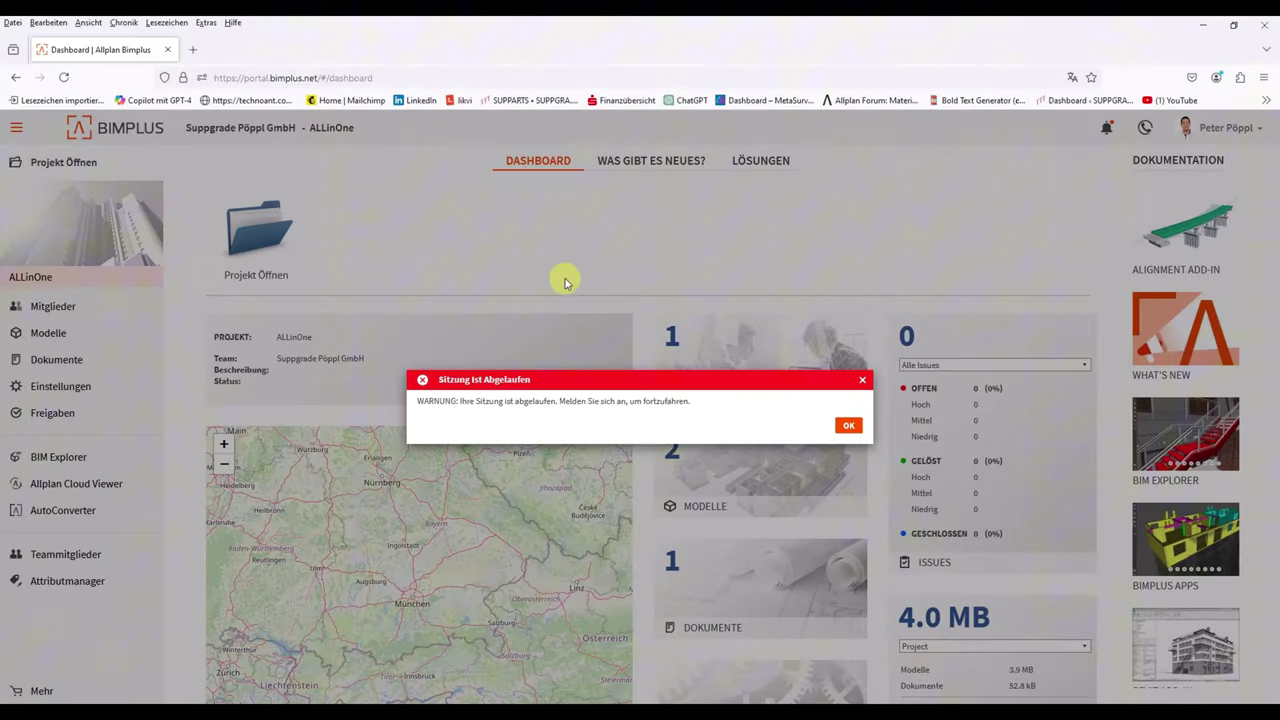
Step: Dismiss the expired-session warning, sign back in to Bimplus and list the team's projects
left_click(846, 425)
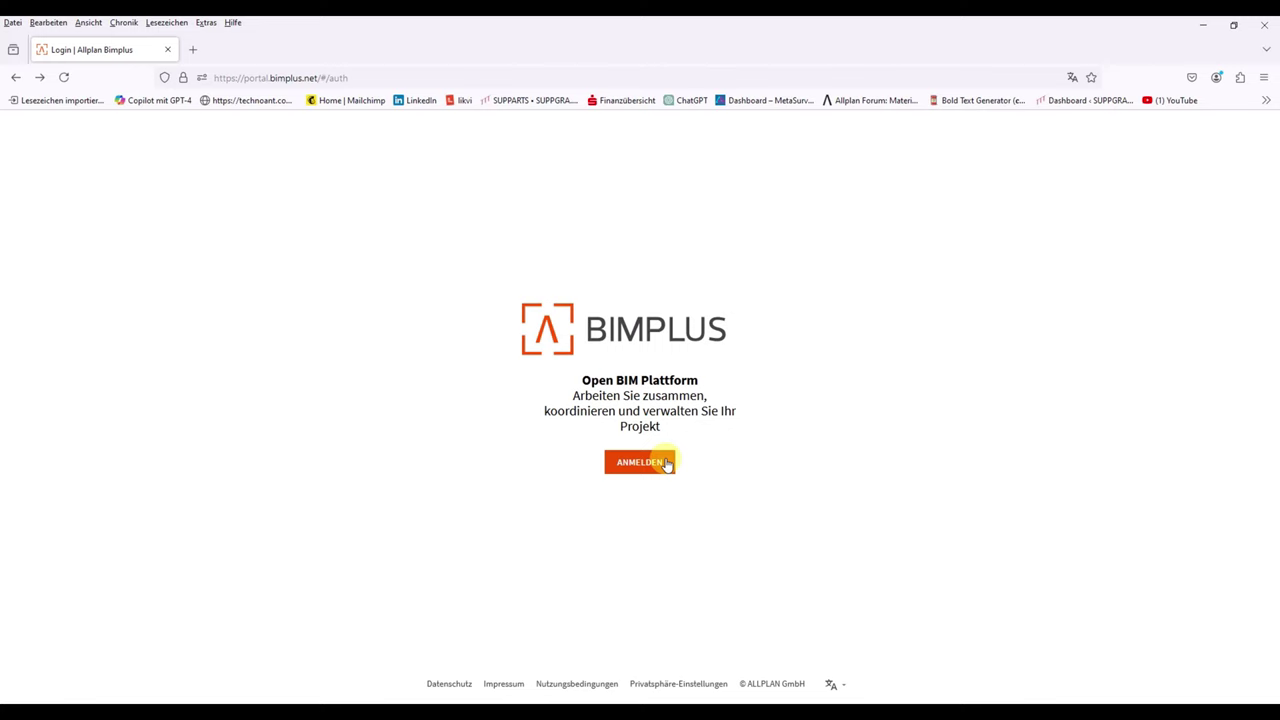
left_click(666, 464)
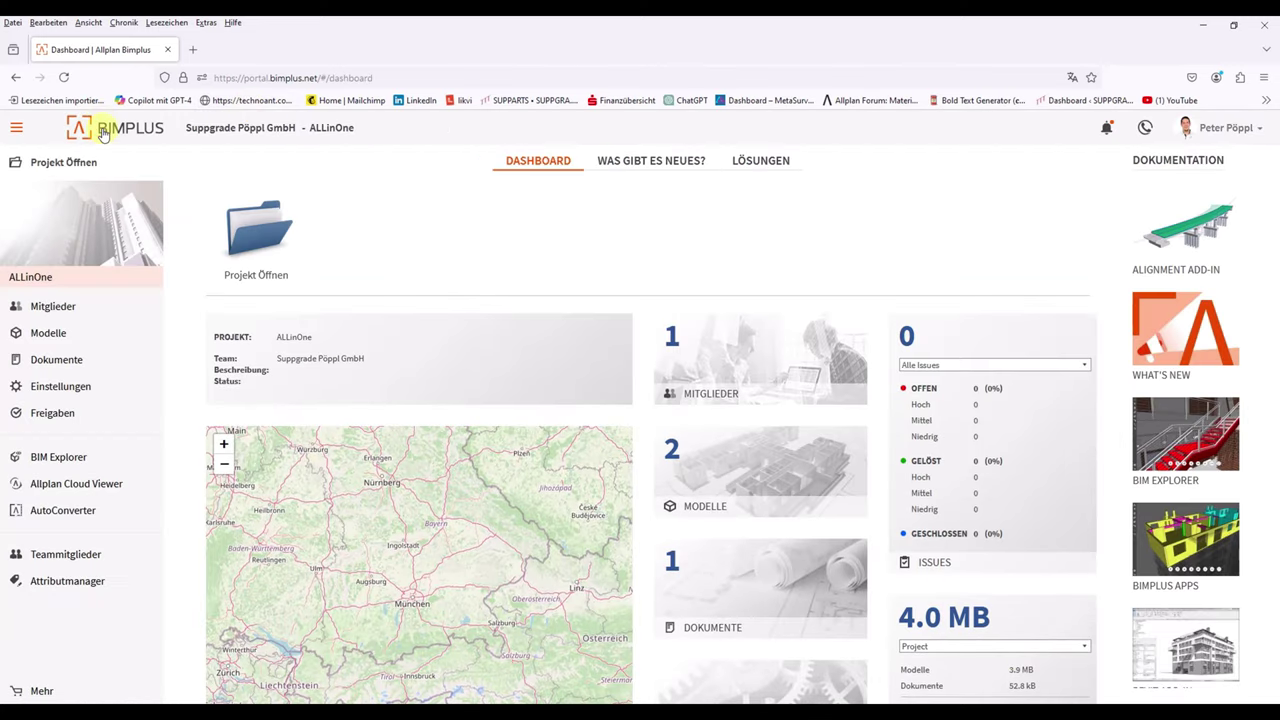
left_click(251, 233)
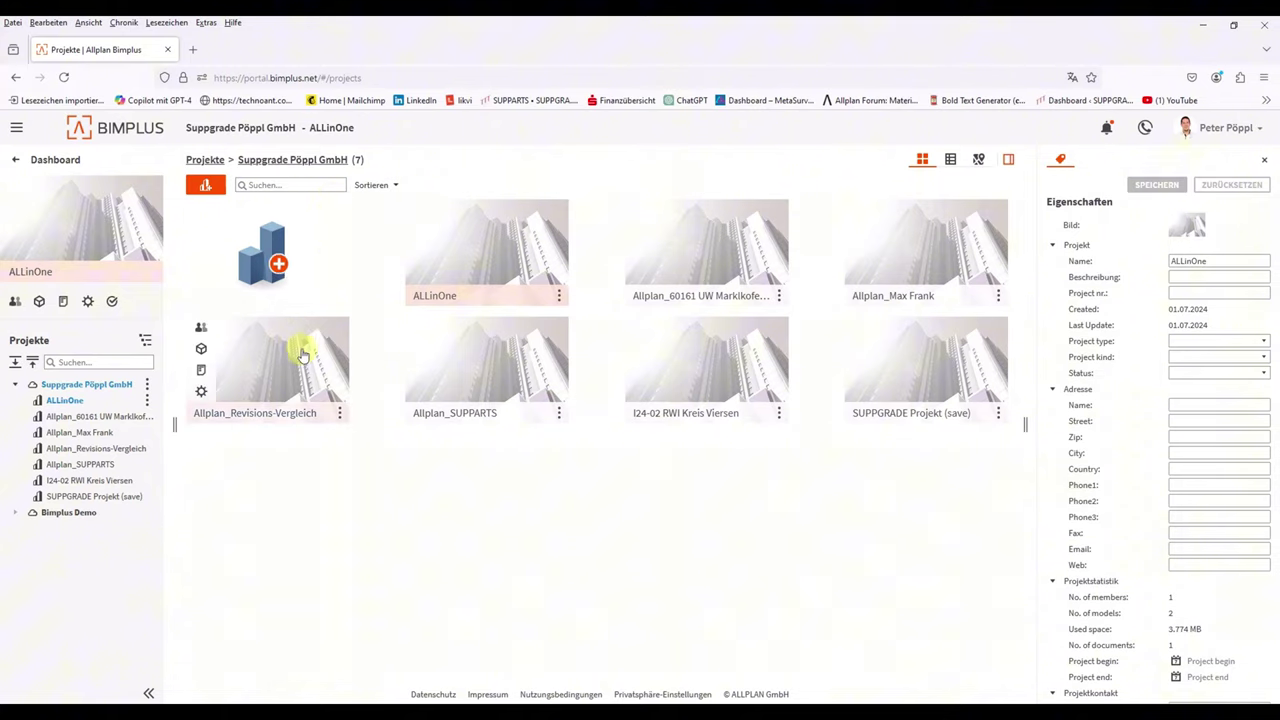
mouse_move(281, 366)
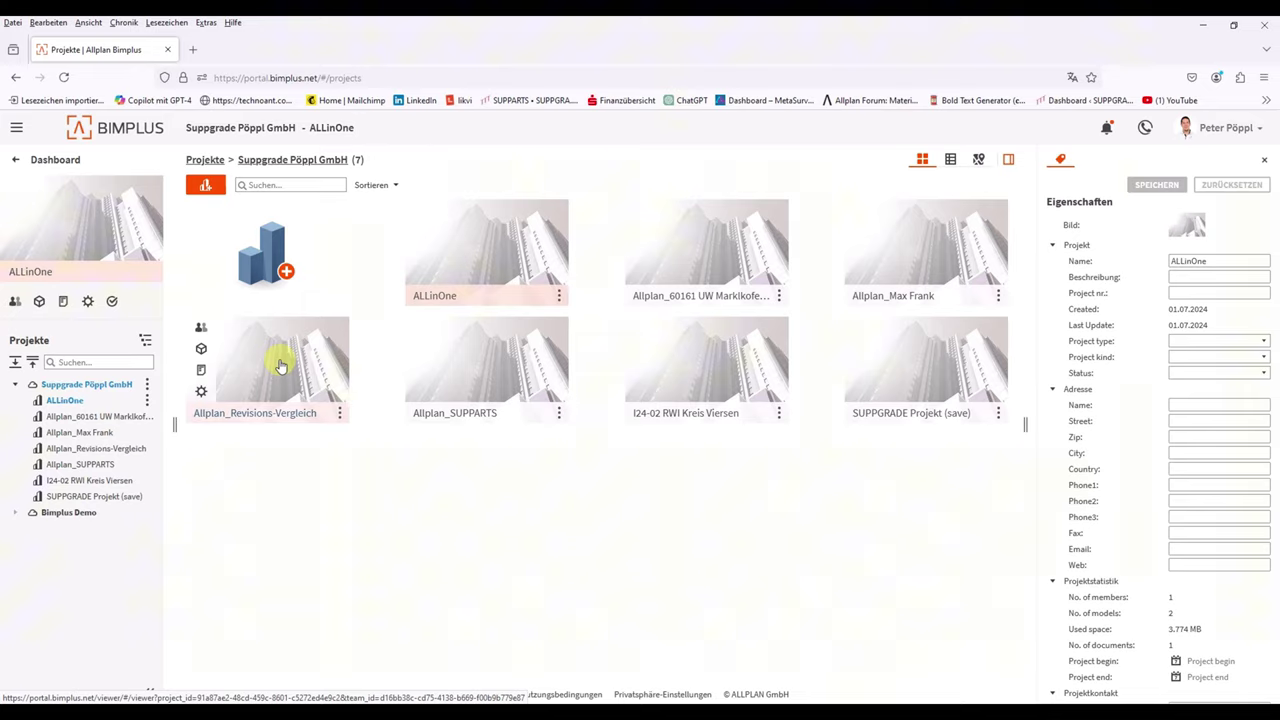
Step: Open Allplan_Revisions-Vergleich in the viewer and make the TWP model visible in 3D
double_click(281, 366)
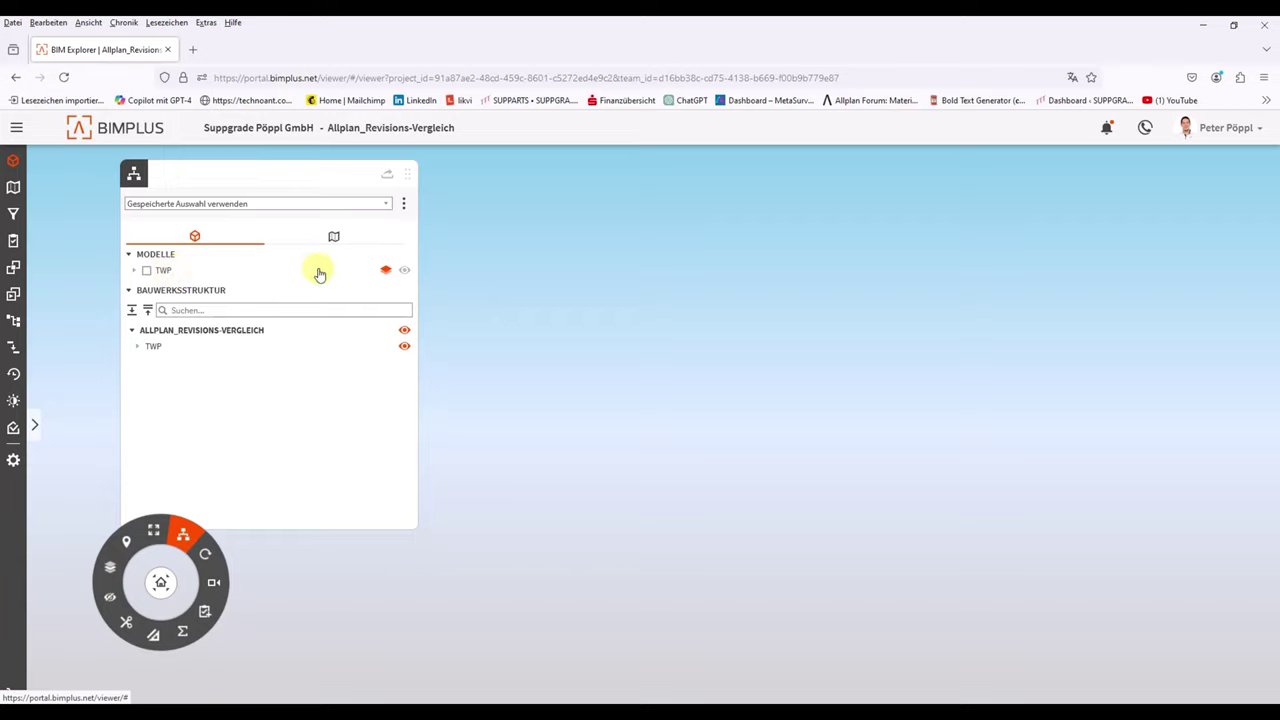
left_click(405, 268)
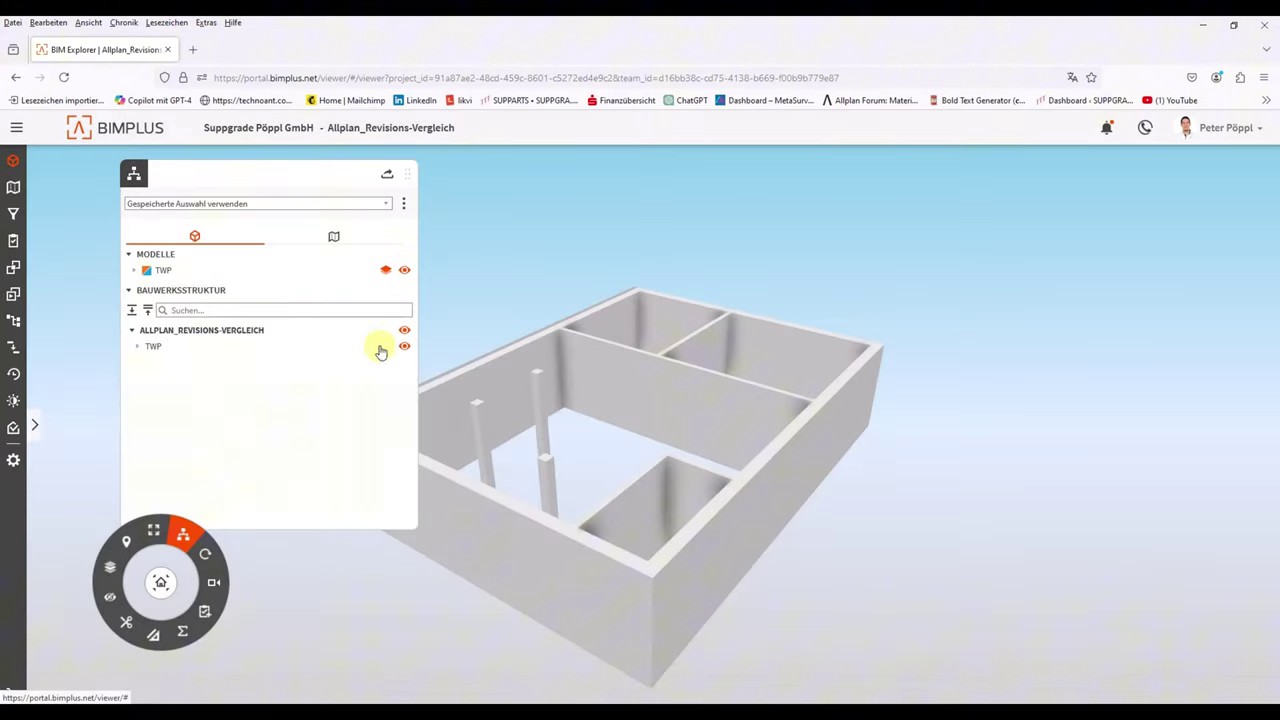
Step: Switch to the front view, enlarge the viewer, and expand the top wall's Element properties
left_click(213, 591)
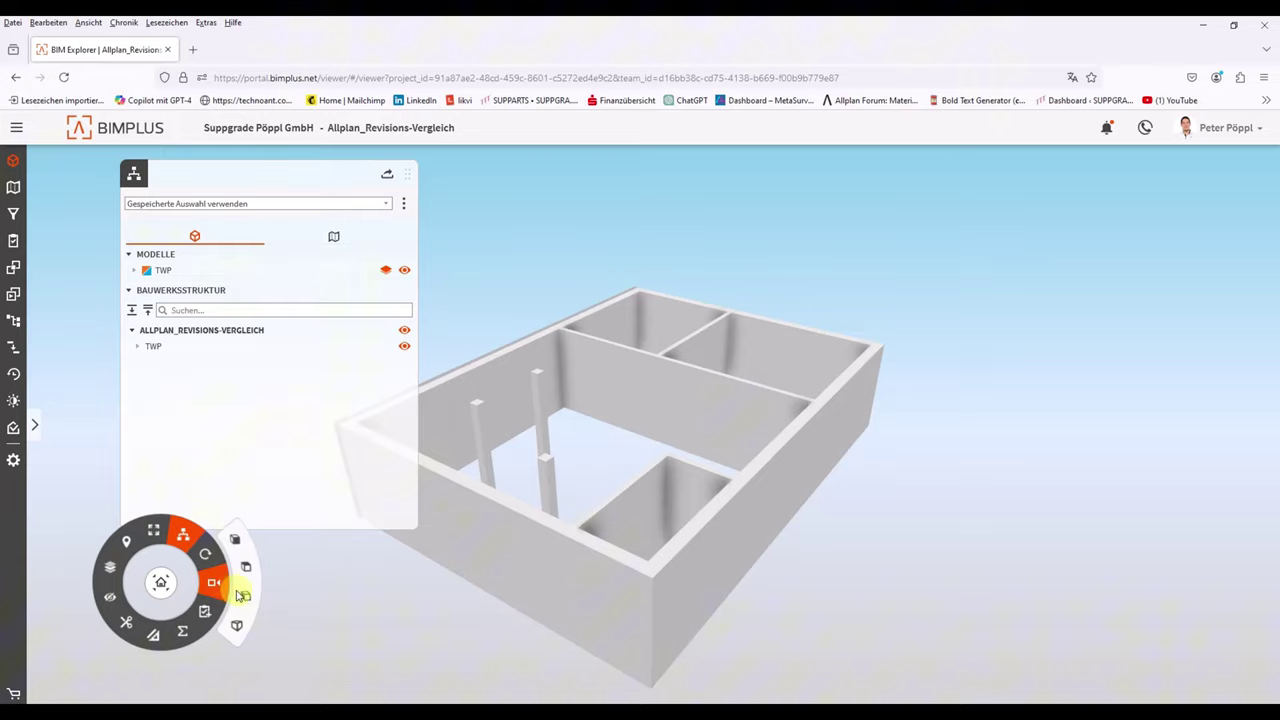
left_click(247, 572)
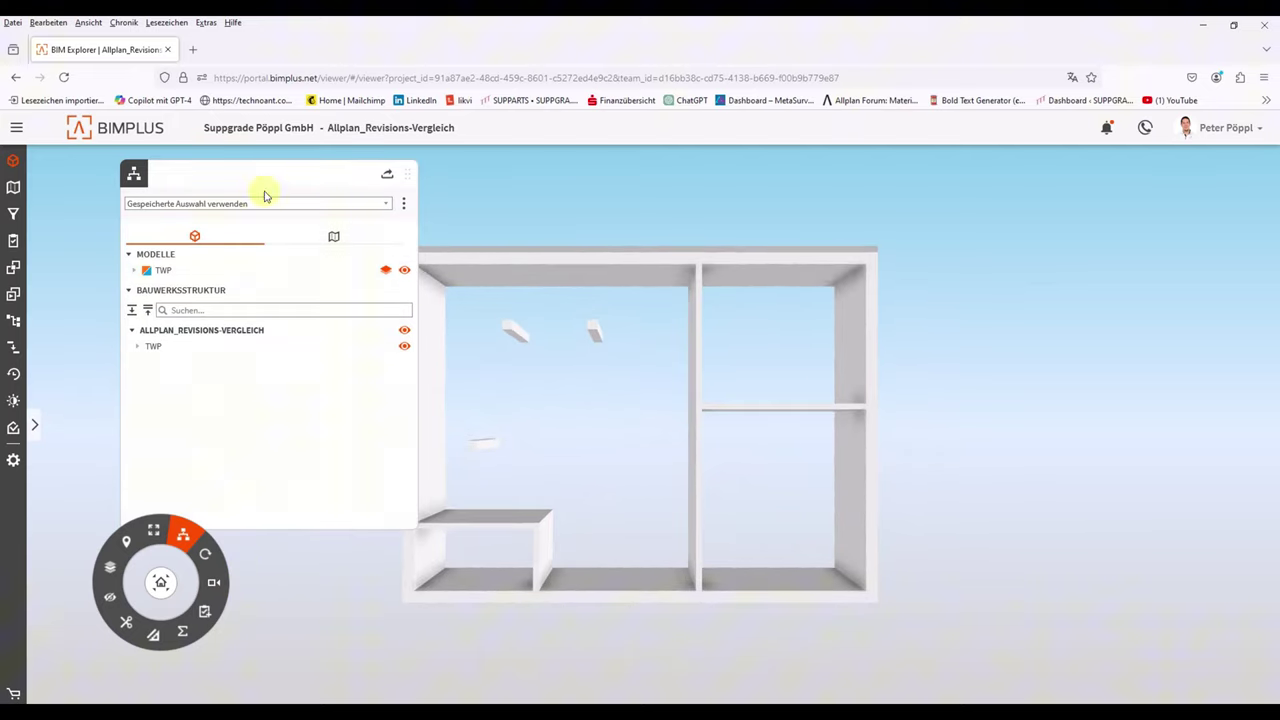
left_click_drag(134, 175, 63, 171)
left_click_drag(161, 582, 118, 614)
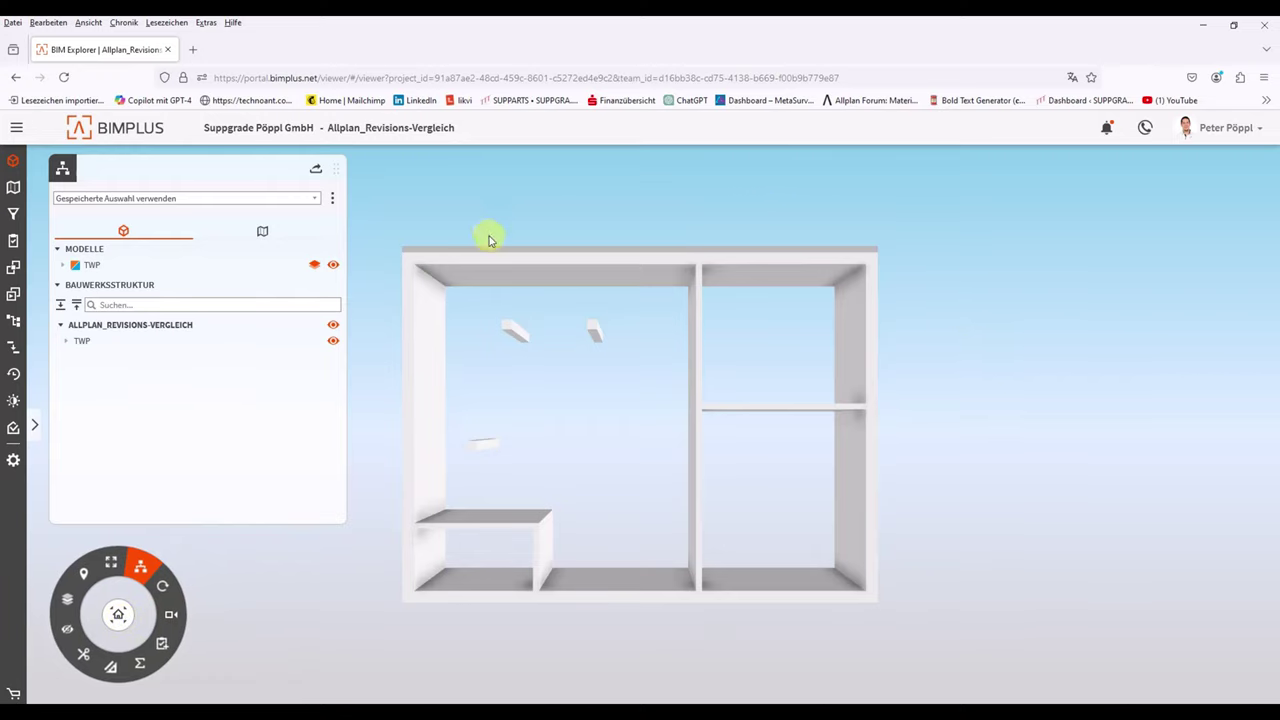
left_click(499, 265)
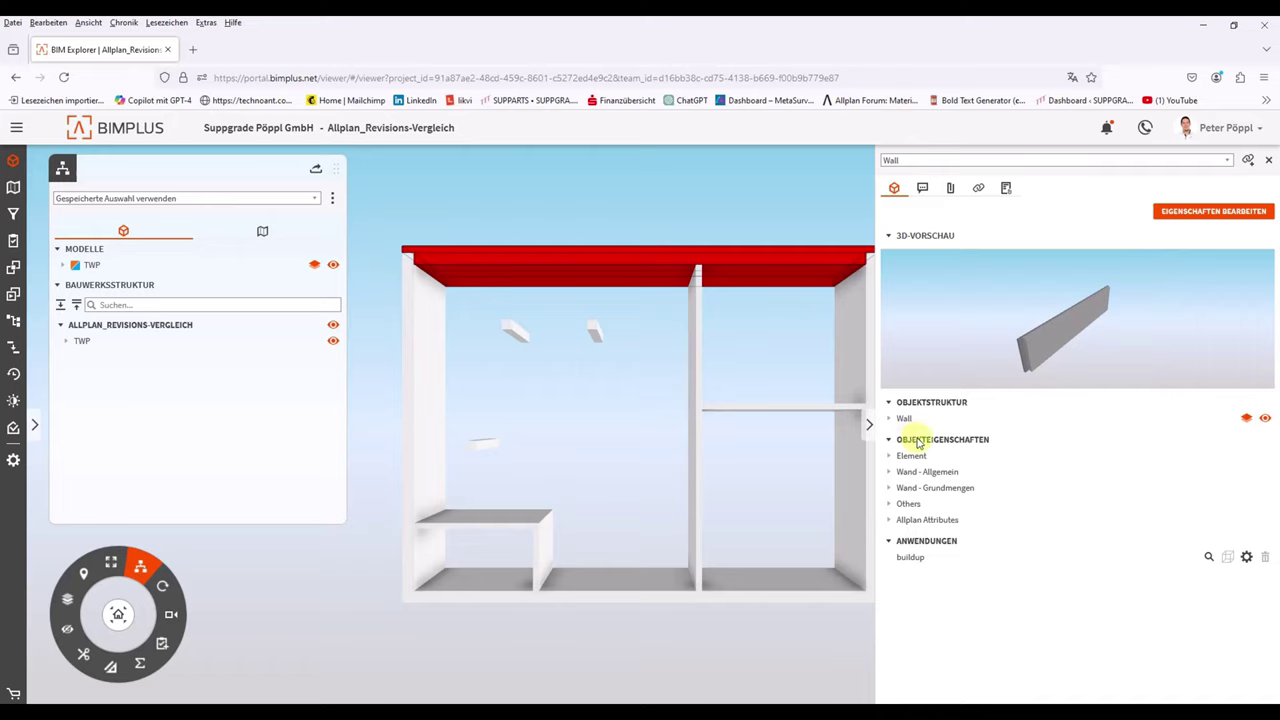
left_click(890, 456)
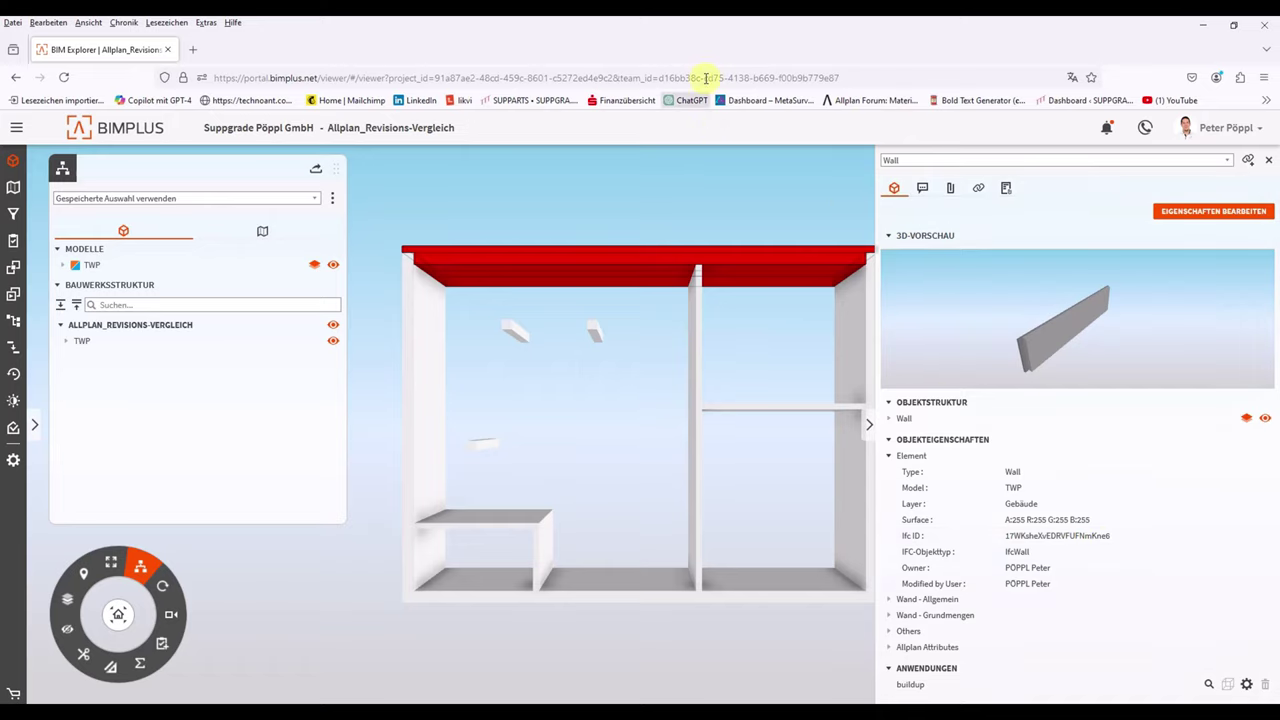
Step: Snap the browser to the left half and Allplan to the right, adjusting the plan view
mouse_move(706, 29)
left_mouse_down()
mouse_move(148, 187)
mouse_move(2, 165)
left_mouse_up()
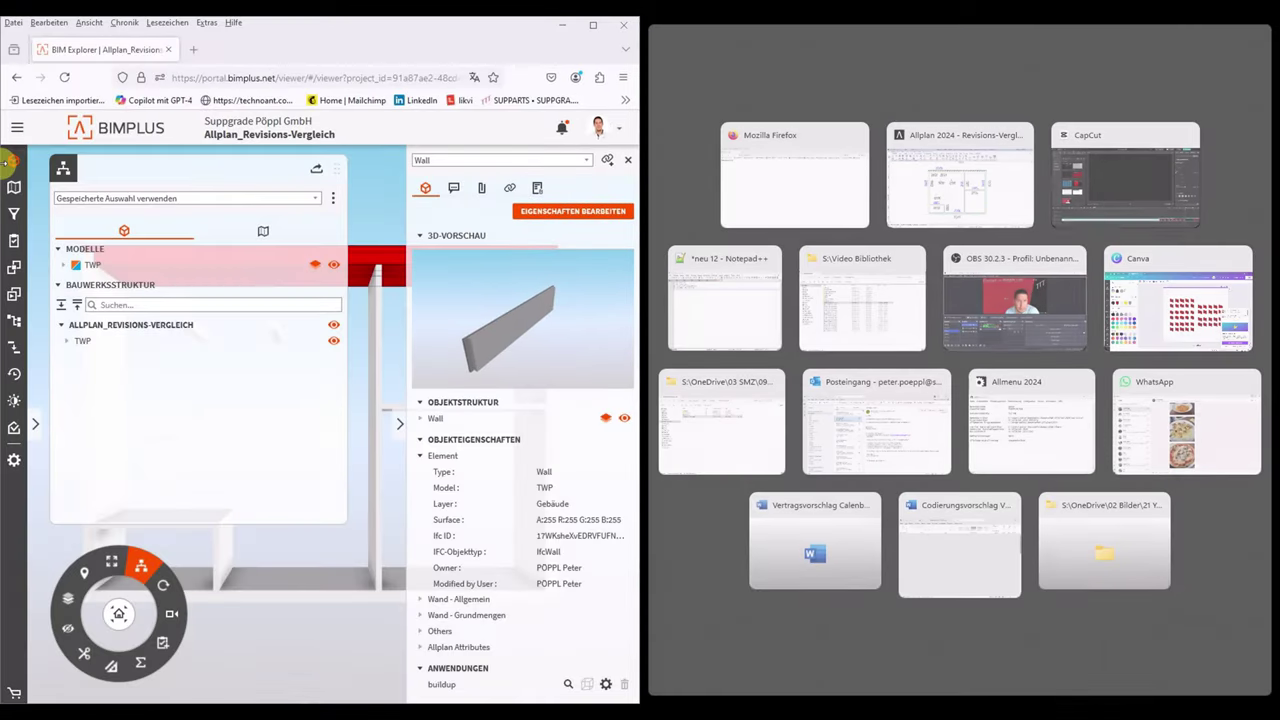
left_click(958, 175)
mouse_move(1010, 33)
left_mouse_down()
mouse_move(1275, 230)
mouse_move(1270, 345)
left_mouse_up()
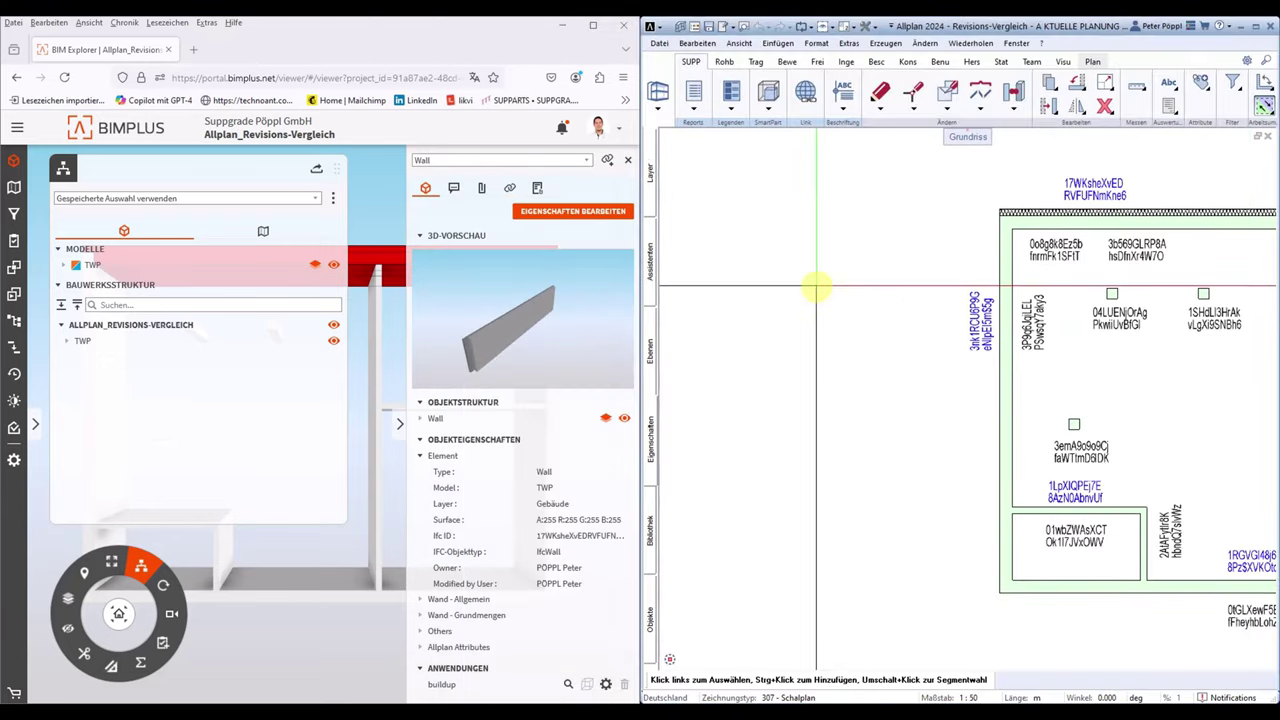
scroll(914, 286, "down", 3)
scroll(1128, 320, "up", 2)
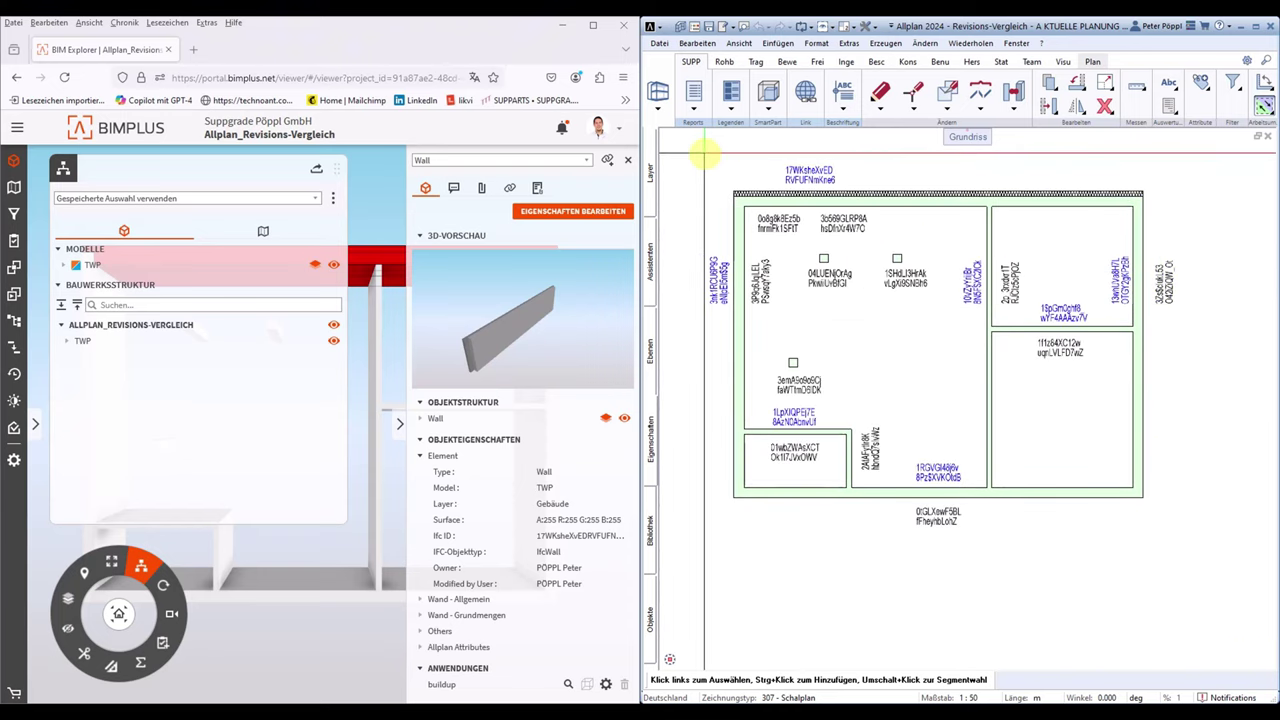
middle_click_drag(697, 160, 738, 180)
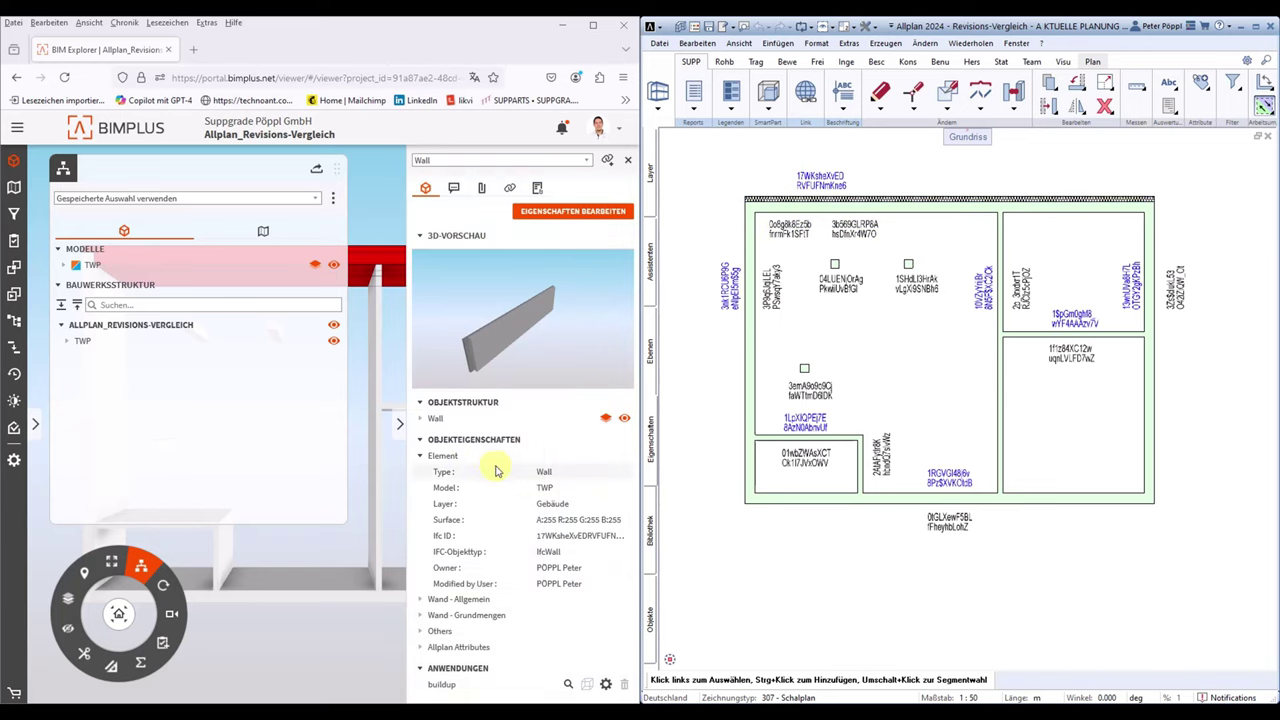
Step: Expand the wall's Wand - Allgemein, Wand - Grundmengen, Others and Allplan Attributes sections
left_click(420, 598)
scroll(452, 572, "down", 1)
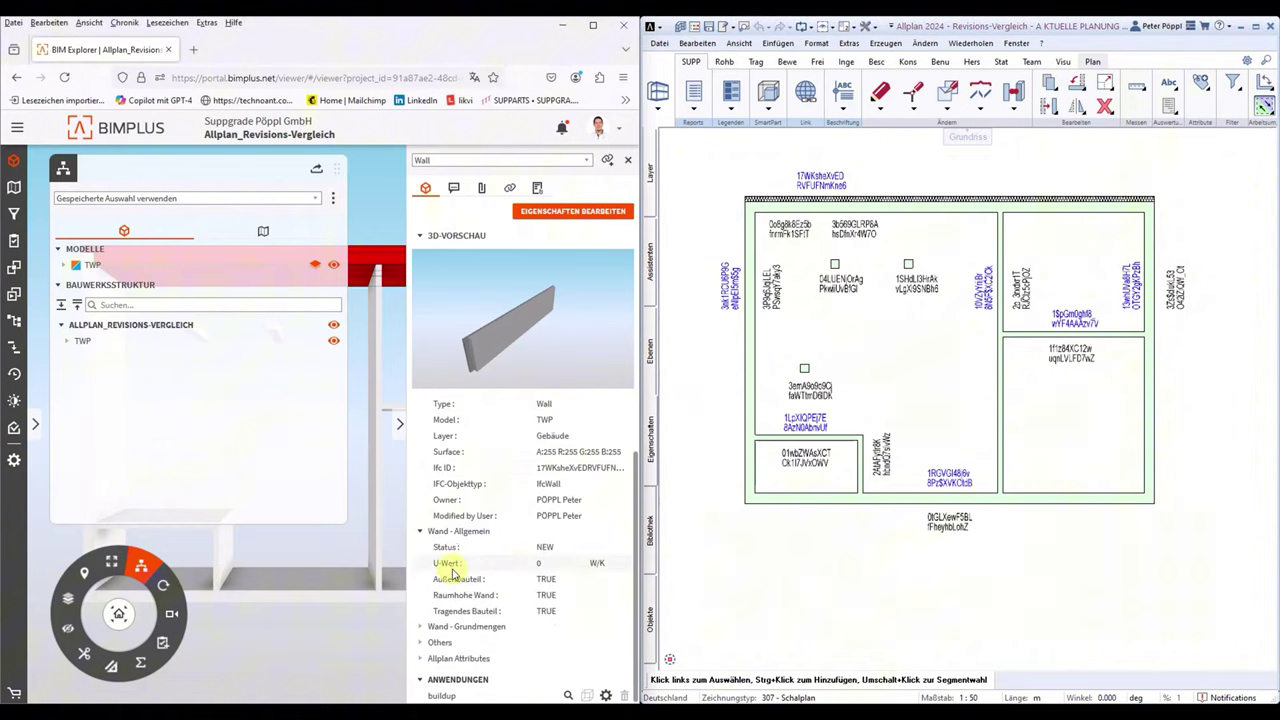
left_click(421, 627)
scroll(421, 630, "down", 1)
left_click(422, 643)
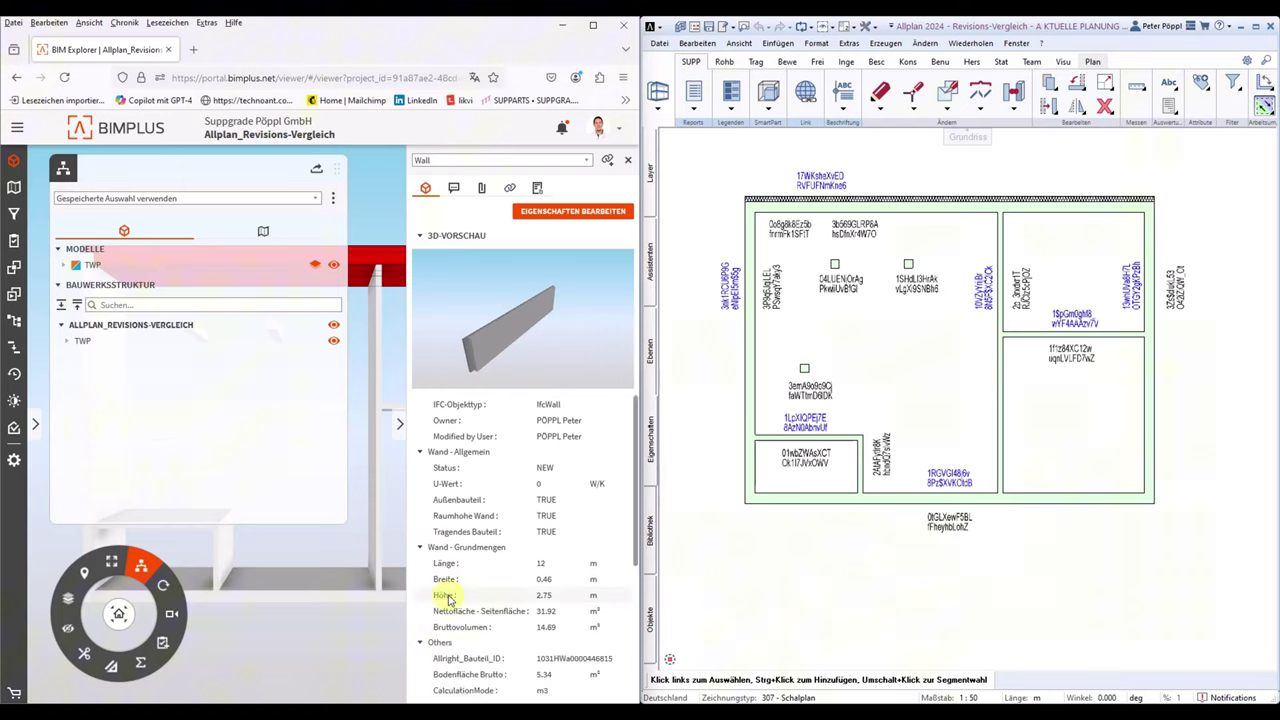
scroll(422, 650, "down", 1)
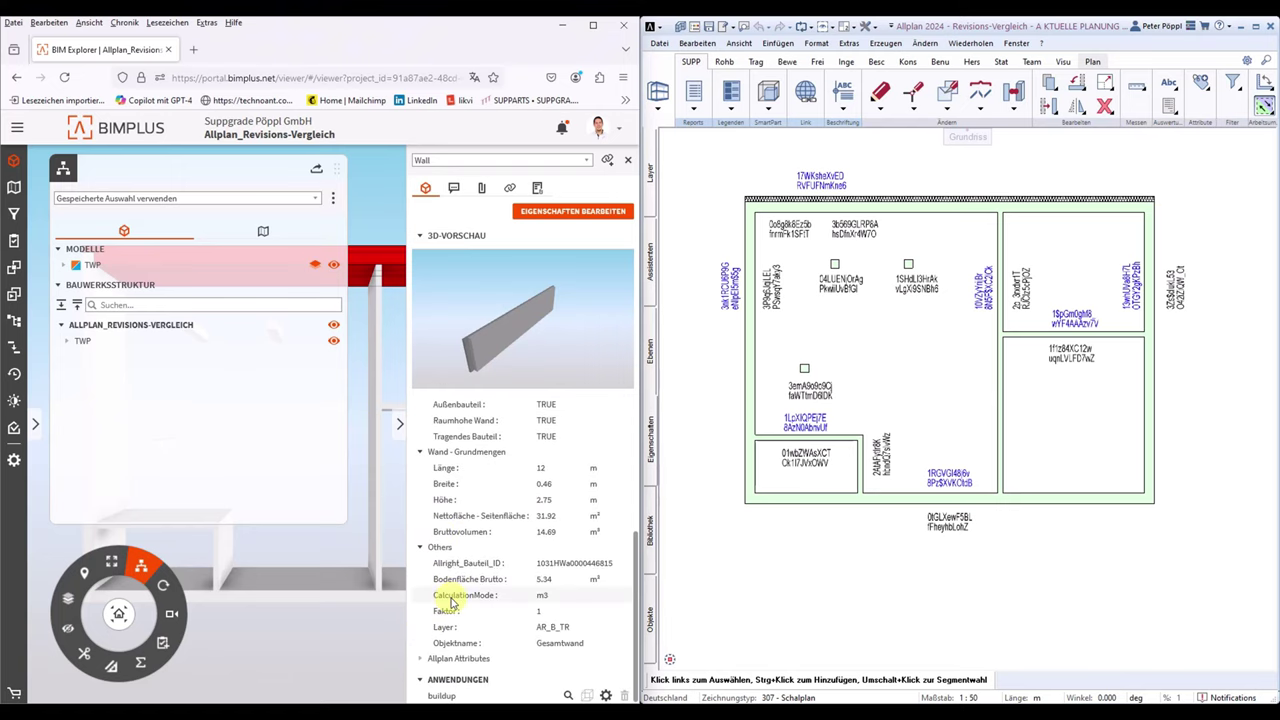
left_click(421, 659)
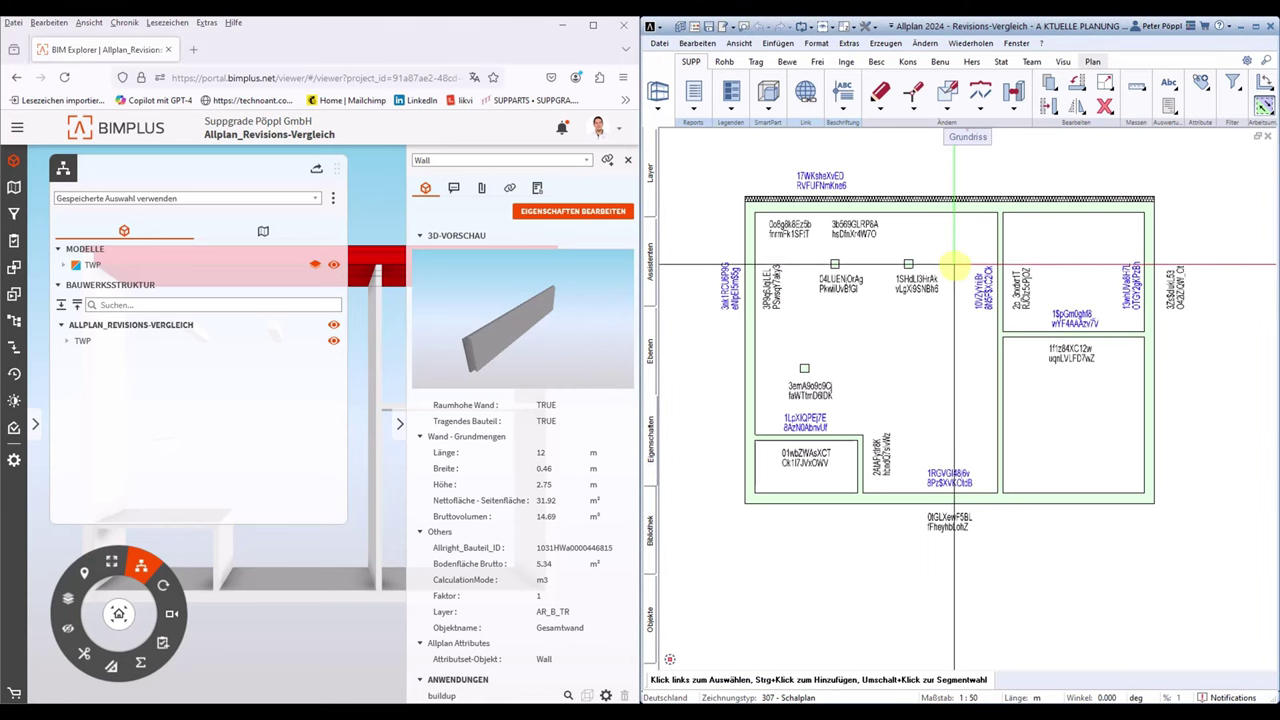
Step: Move the two left-room columns and their labels down by 1 m (dy = -1)
key("v")
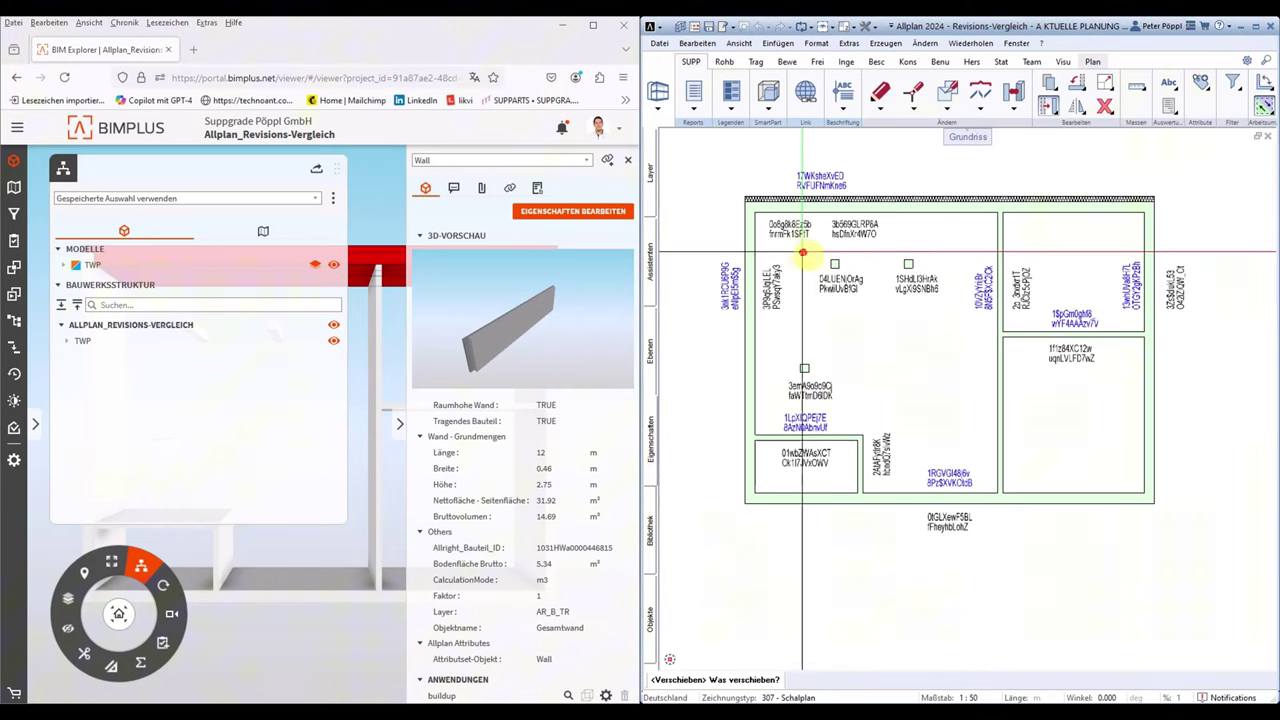
left_click_drag(803, 252, 955, 314)
left_click(955, 314)
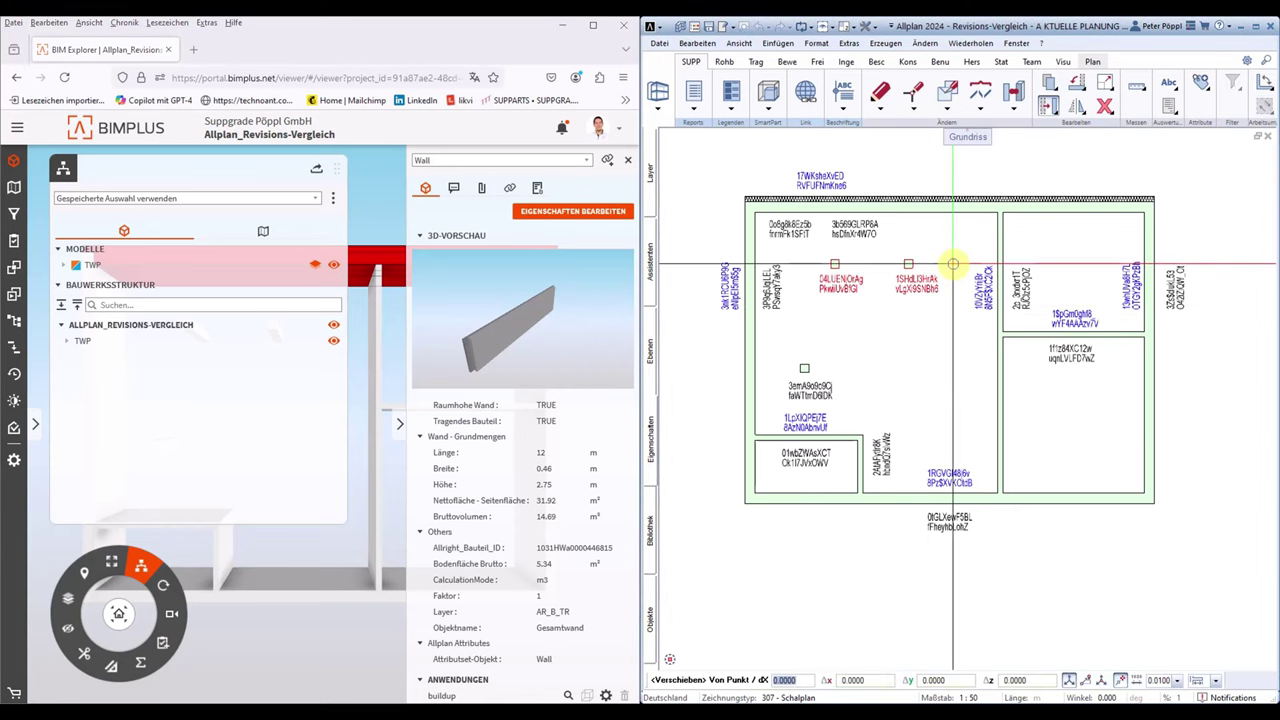
left_click(950, 266)
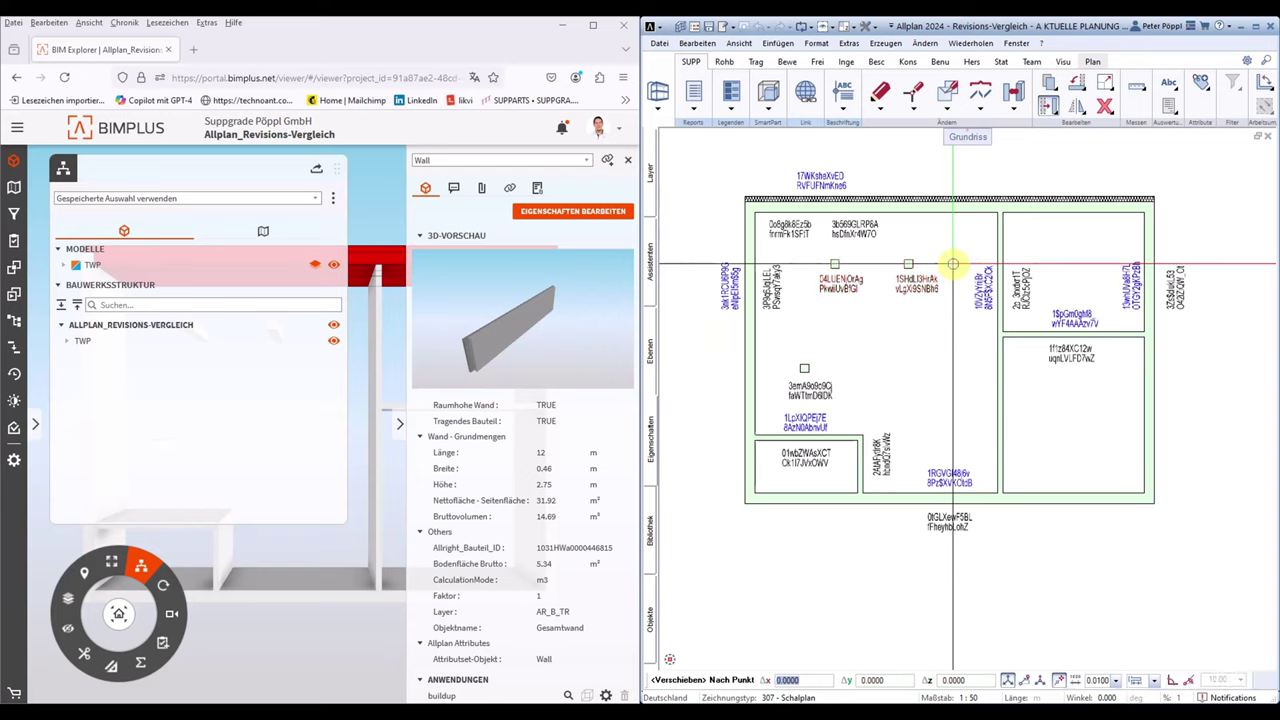
key("Tab")
key("BackSpace")
type("-1")
left_click(953, 264)
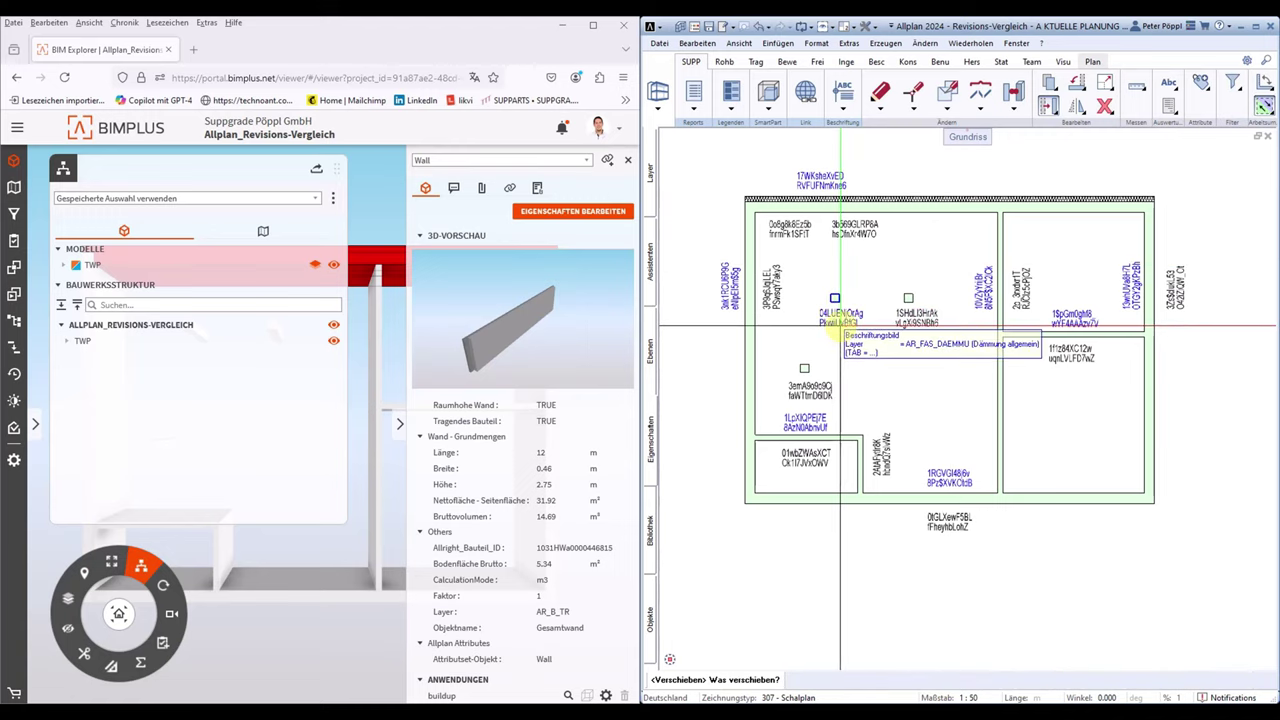
left_click(659, 43)
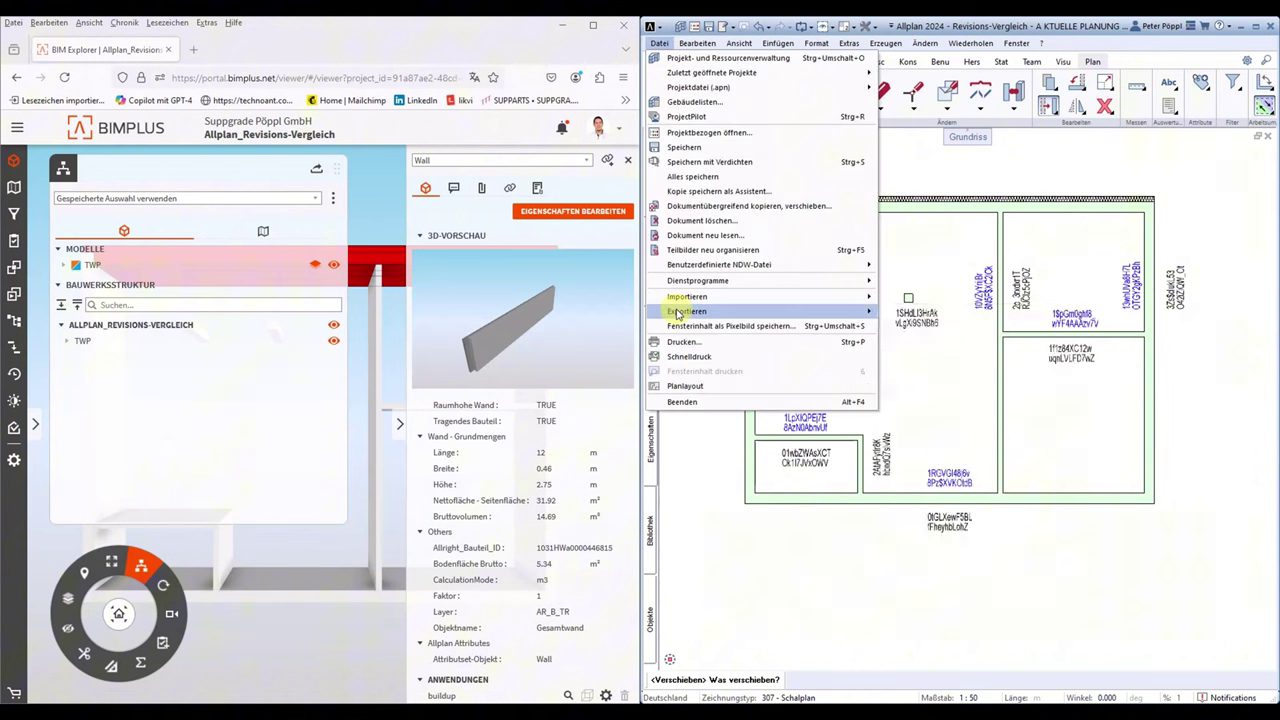
mouse_move(688, 311)
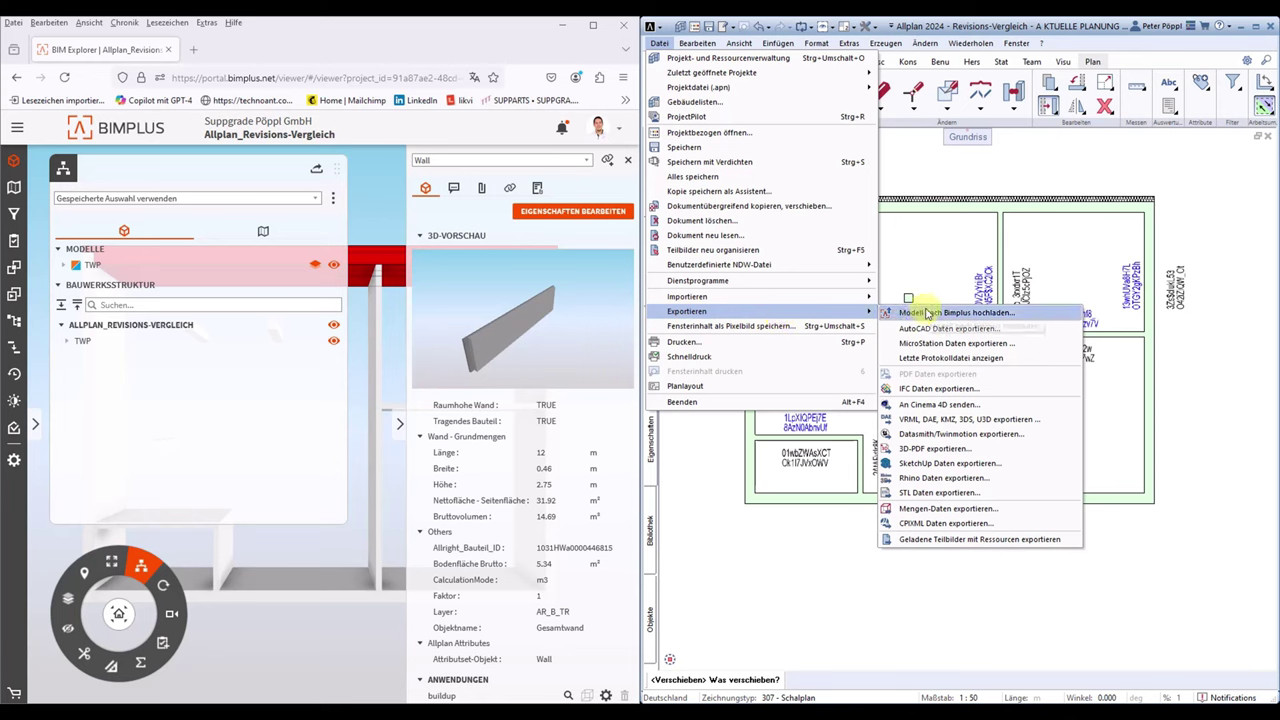
Step: Upload the model as a new TWP revision titled '2 Stützen verschoben'
left_click(926, 313)
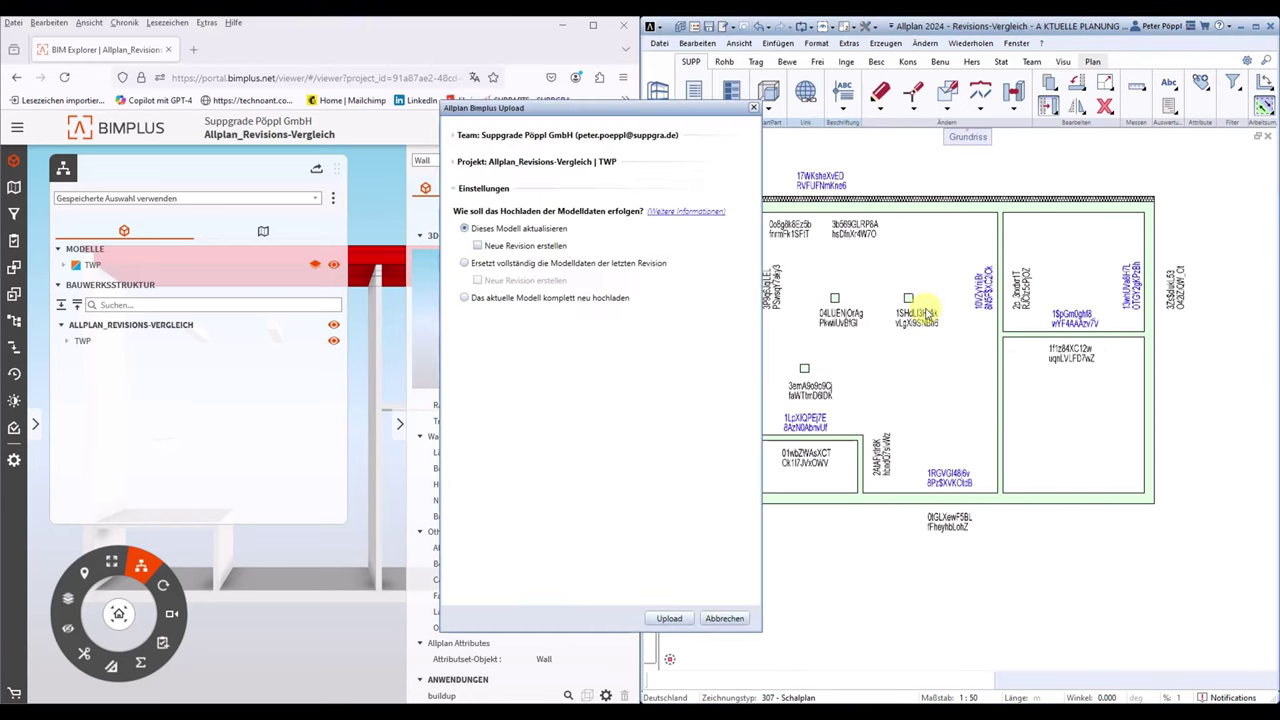
left_click(478, 247)
left_click(508, 329)
type("2 Stützen verschoben")
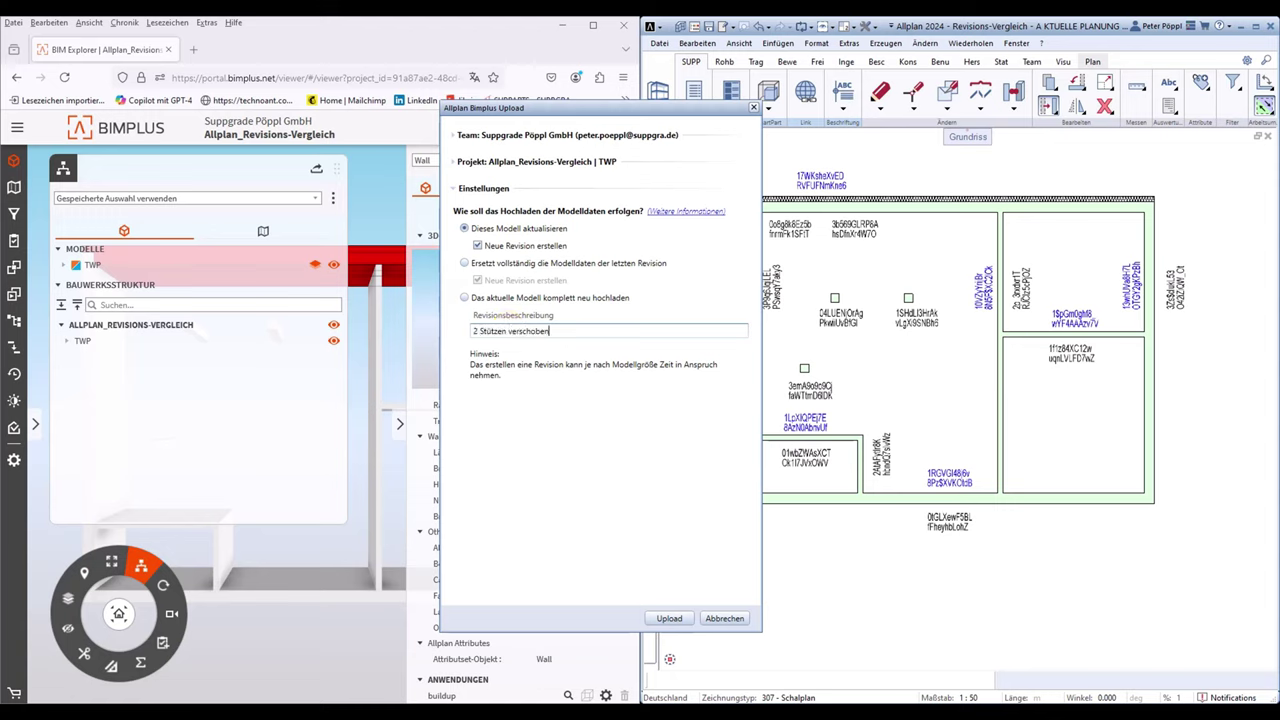
key("Return")
left_click(669, 618)
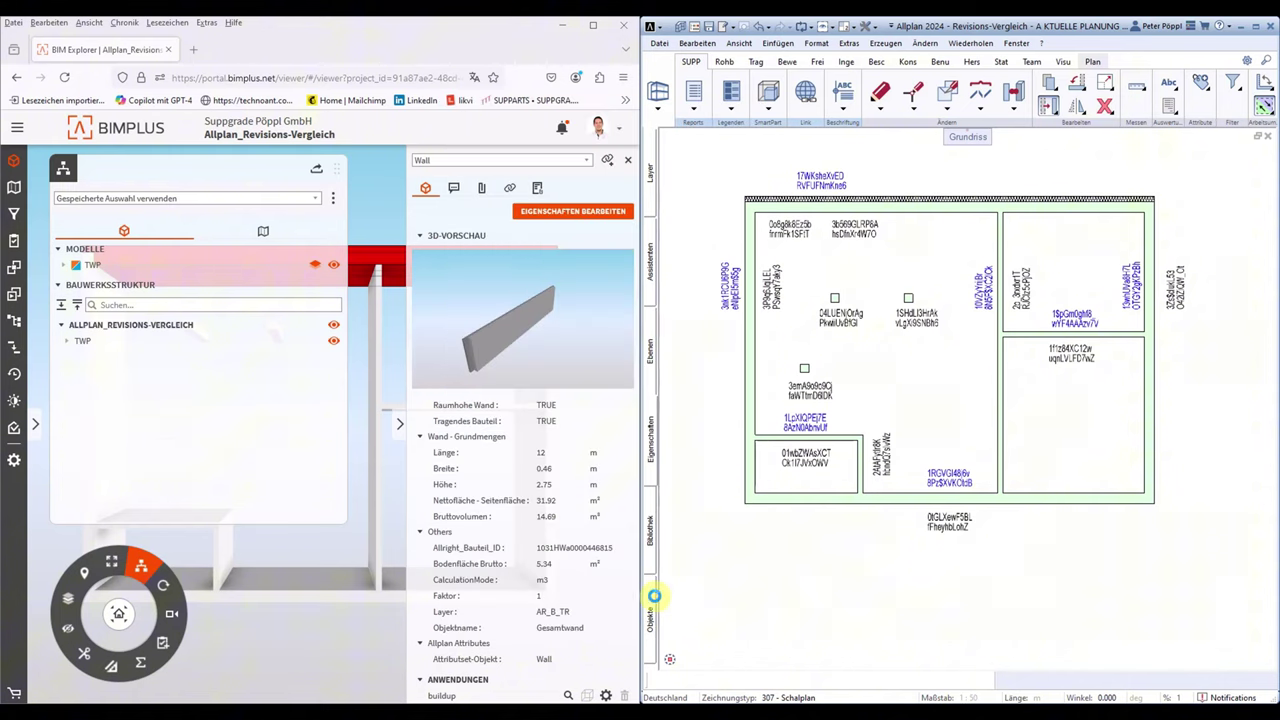
left_click(655, 599)
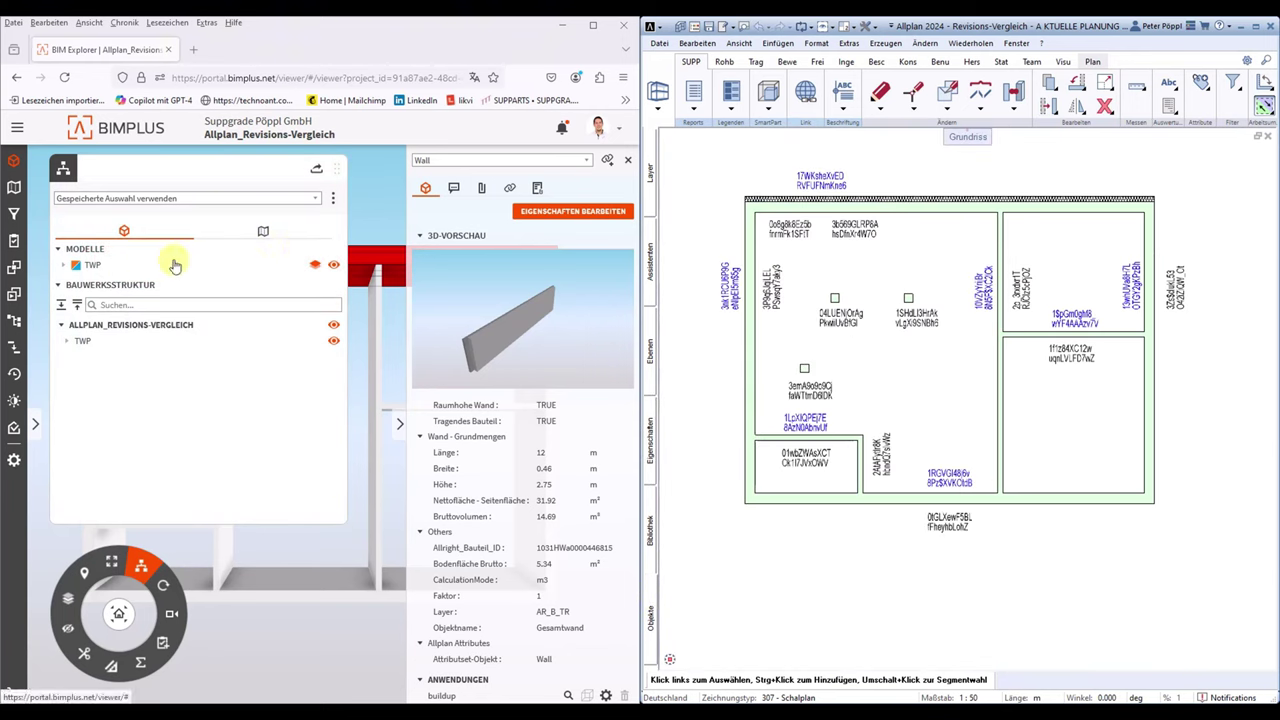
Step: Open the project's TWP model in BIM Explorer and load revision 1
left_click(105, 135)
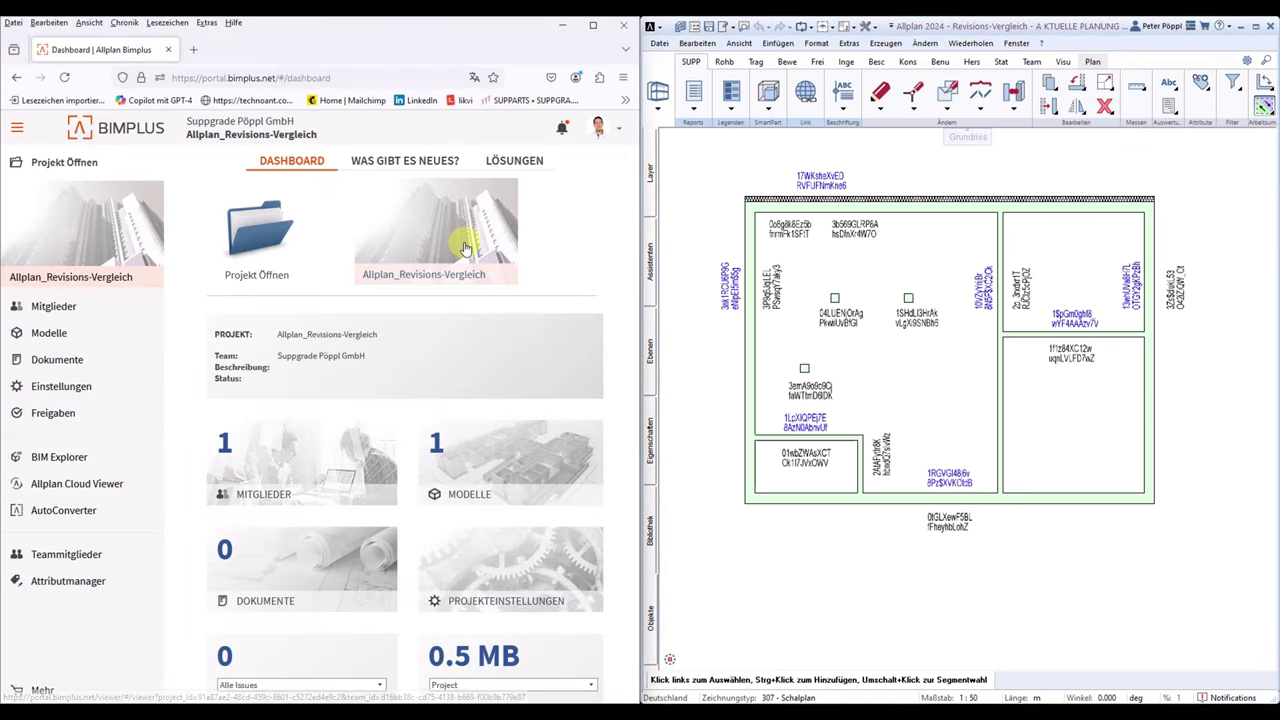
left_click(464, 245)
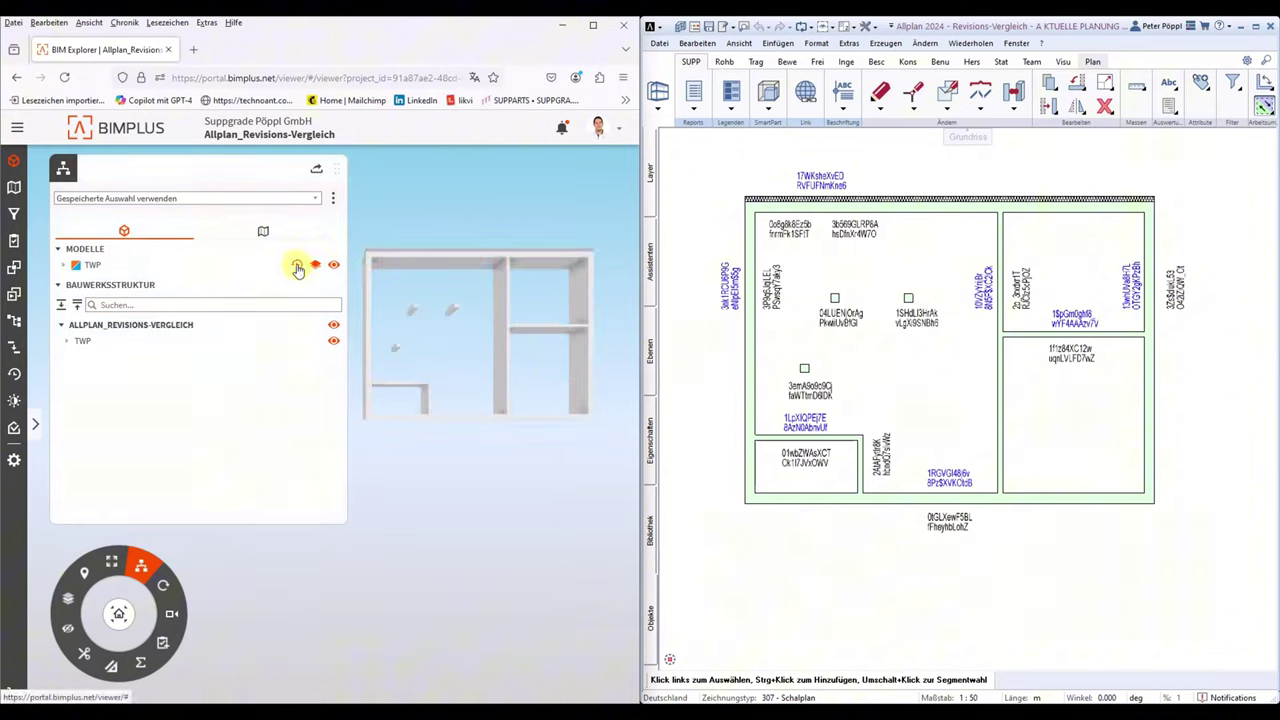
left_click(298, 268)
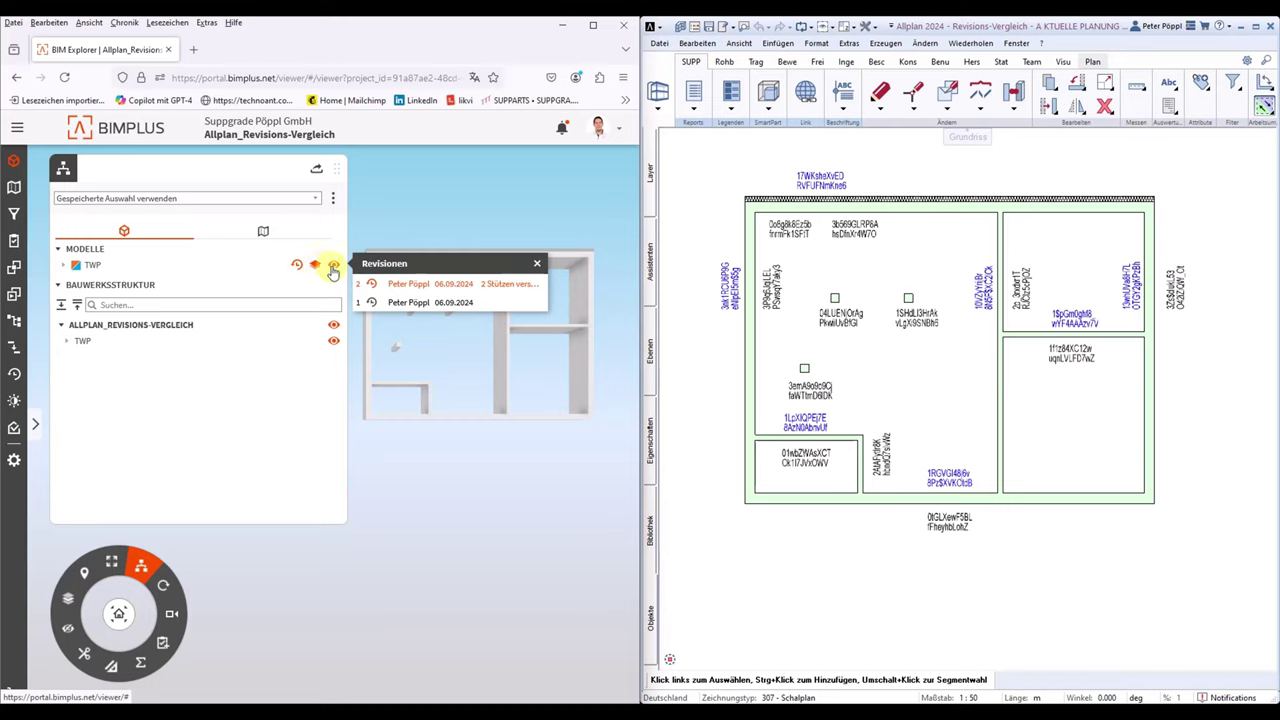
left_click(405, 302)
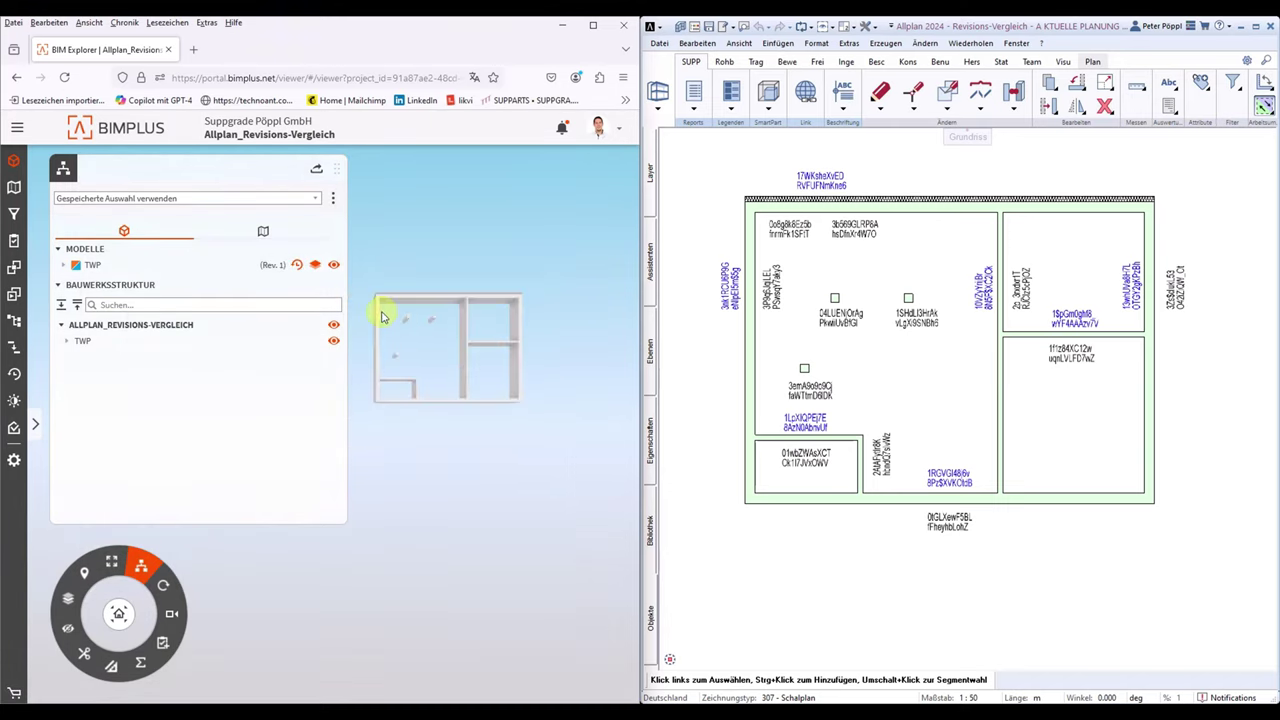
Step: Toggle TWP between revisions 2 and 1, ending on the latest revision
left_click(296, 265)
left_click(390, 289)
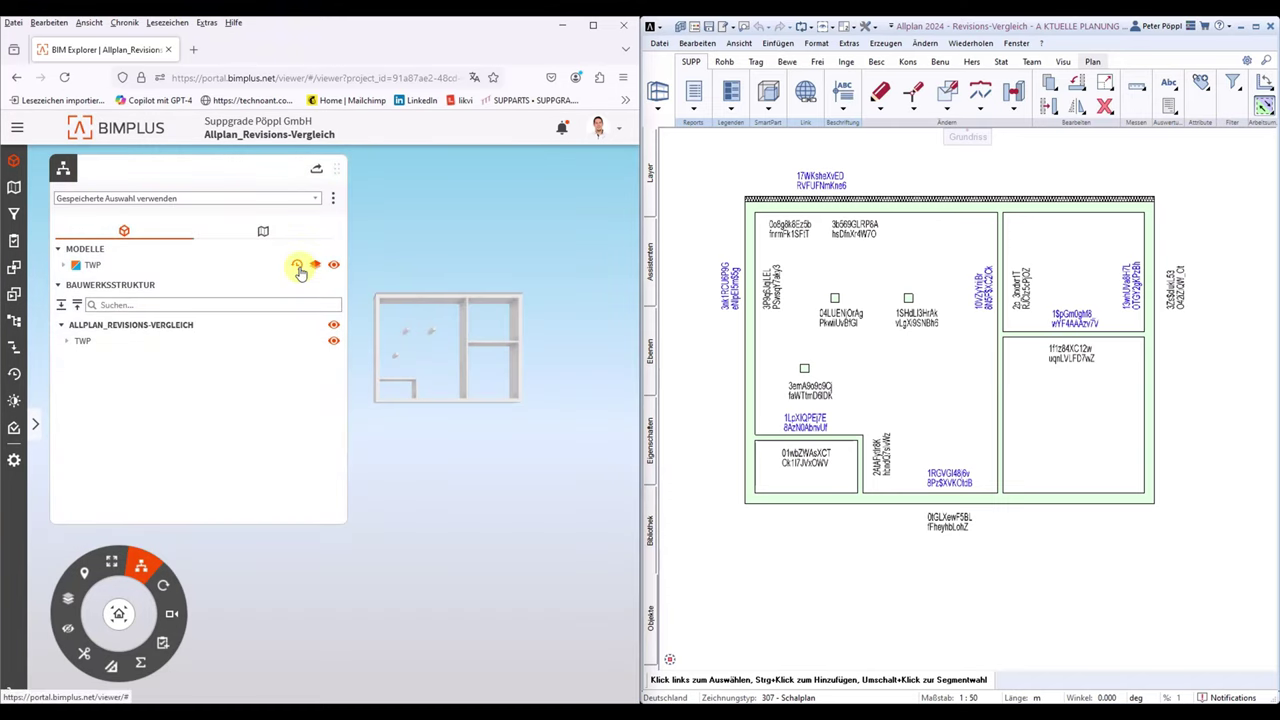
left_click(297, 265)
left_click(380, 300)
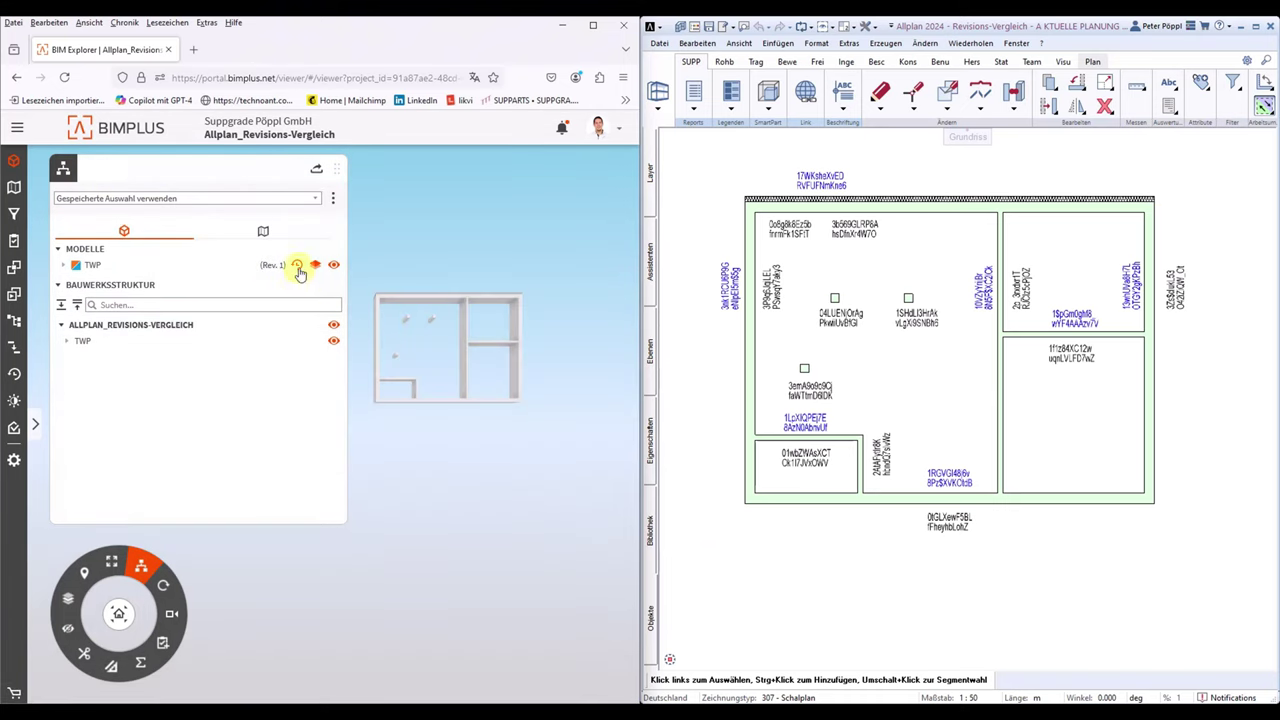
left_click(297, 266)
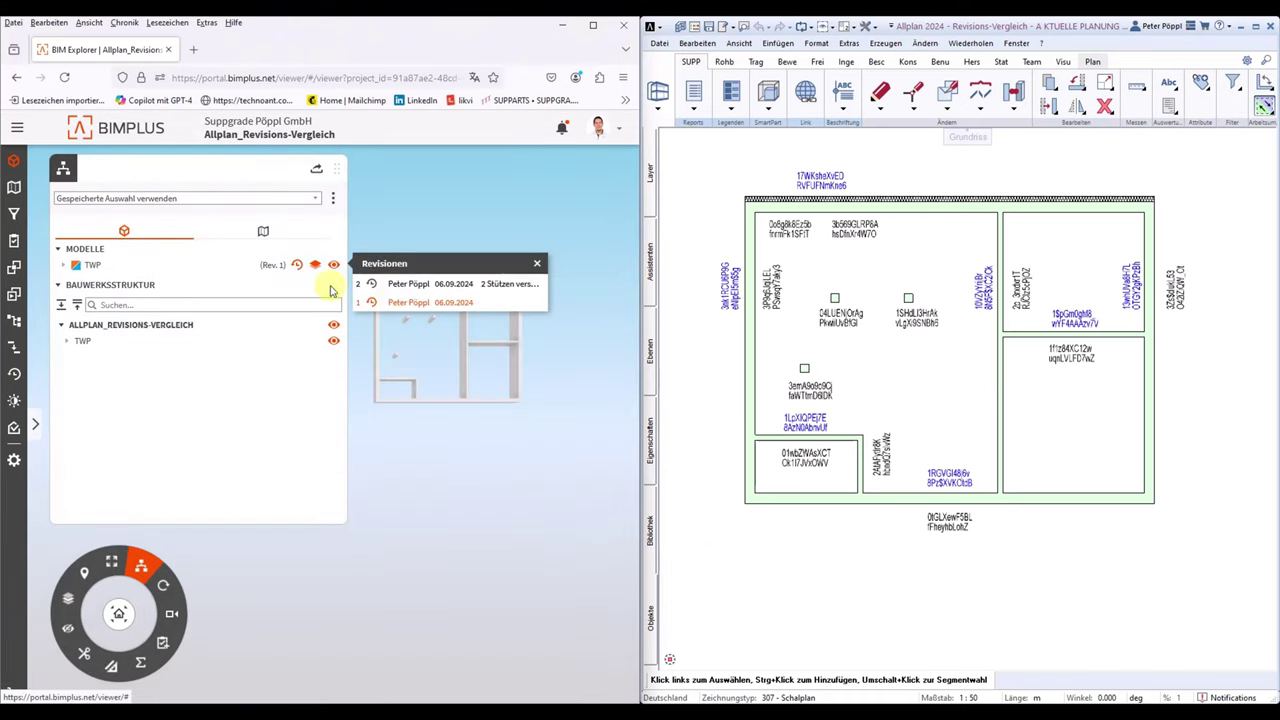
left_click(390, 289)
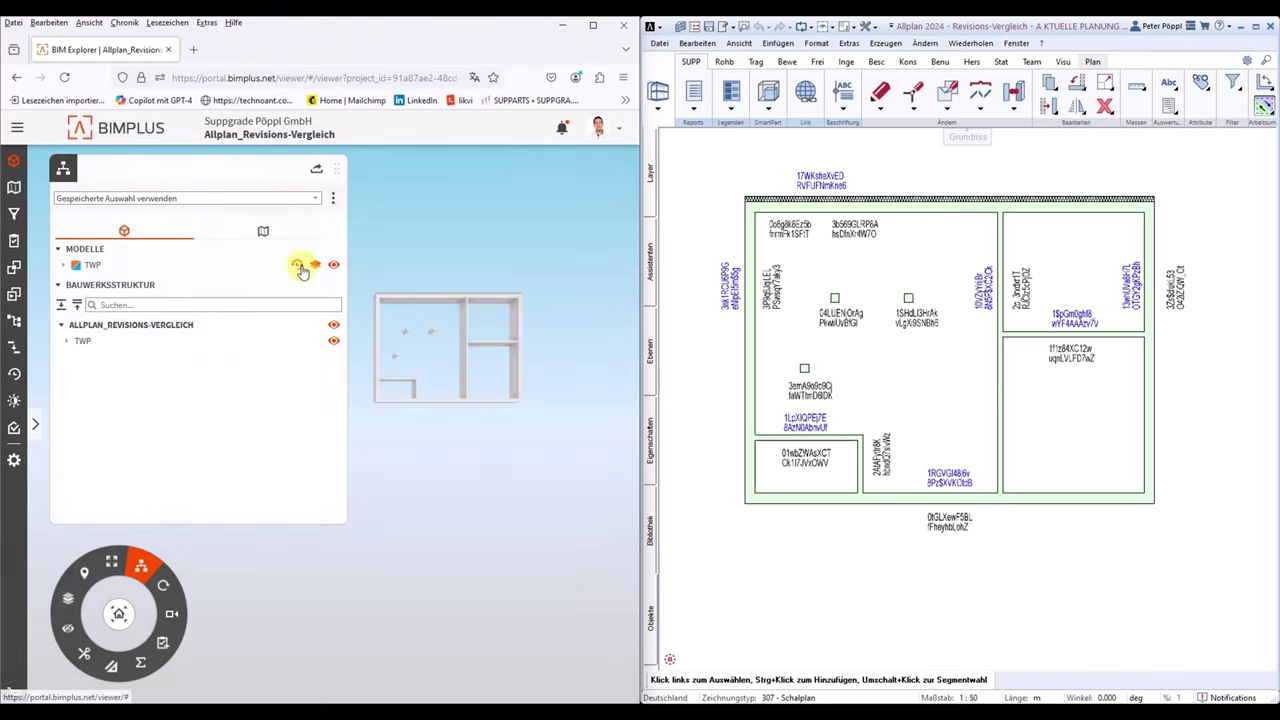
left_click(297, 265)
left_click(376, 288)
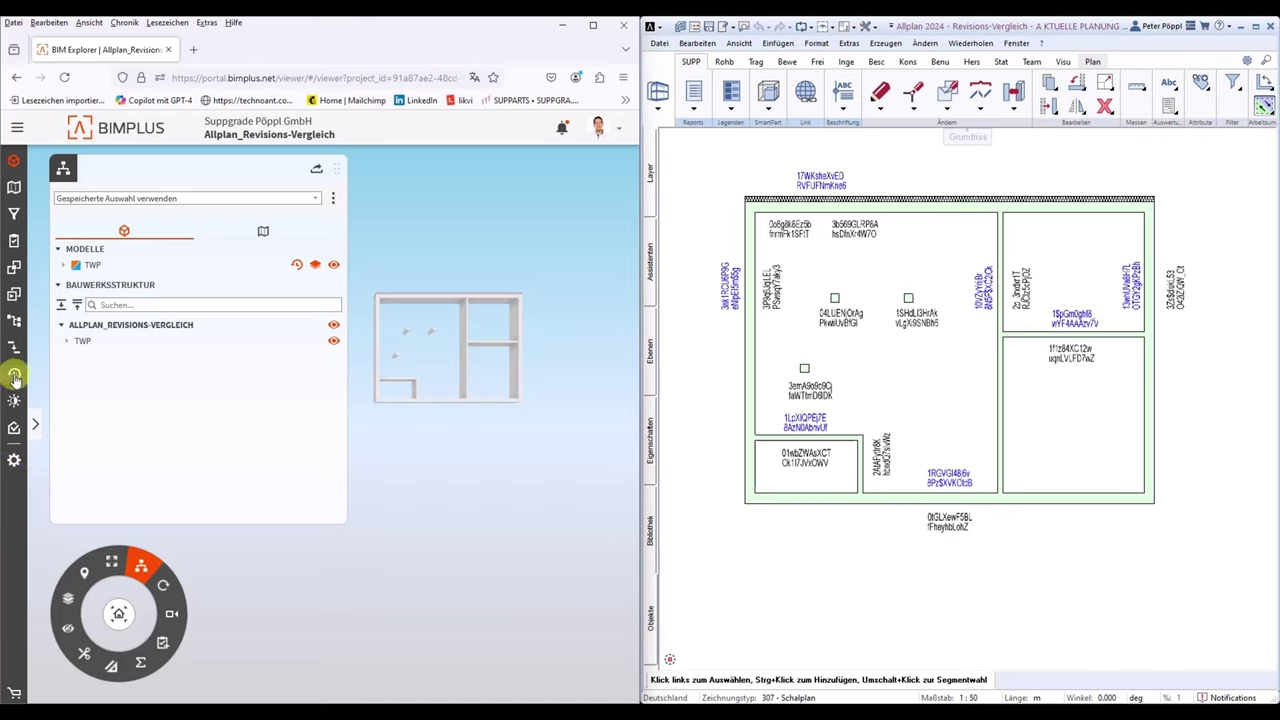
Step: Compare TWP Rev. 1 against Rev. 2, highlight the two changed objects, and collapse the navigator
left_click(16, 376)
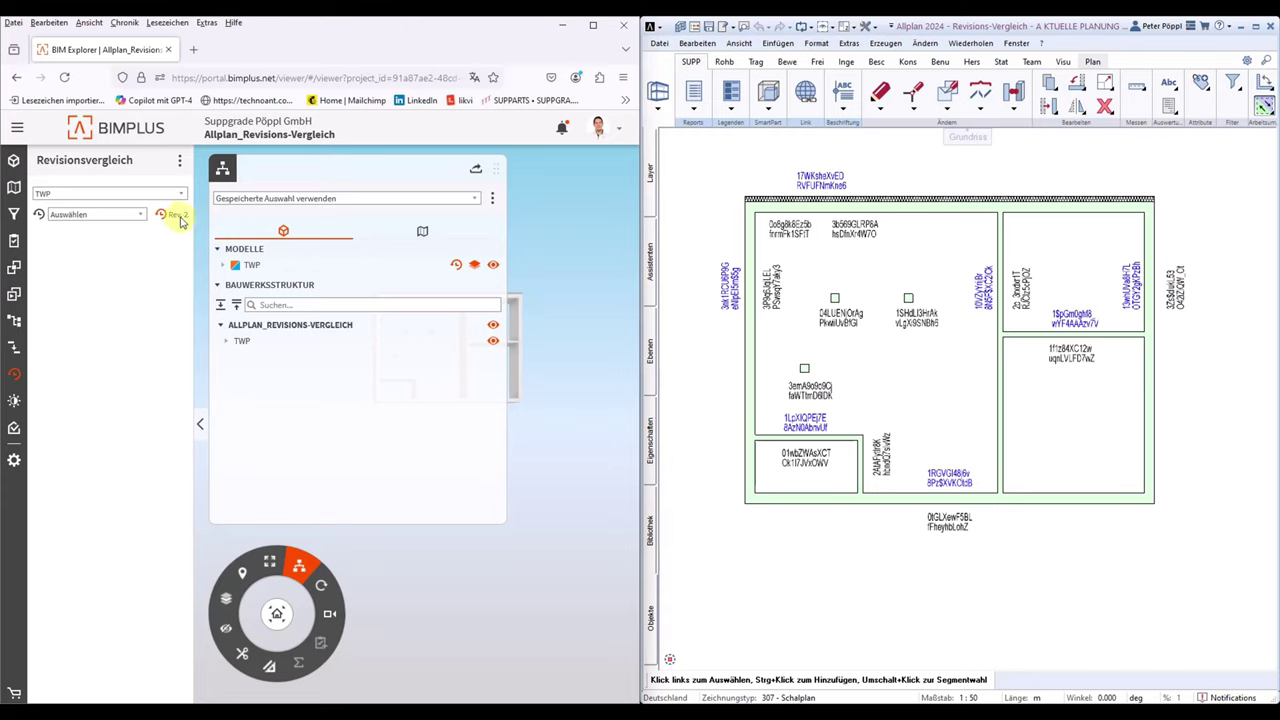
left_click(142, 217)
left_click(66, 231)
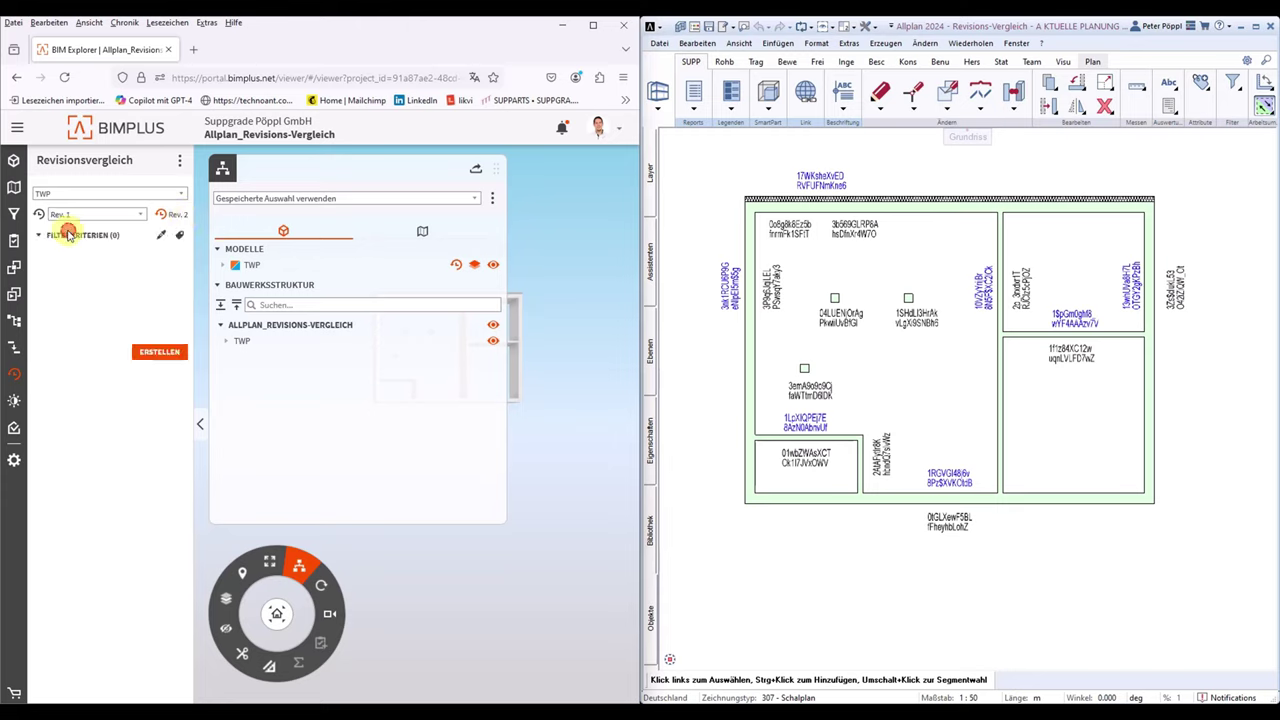
left_click(153, 356)
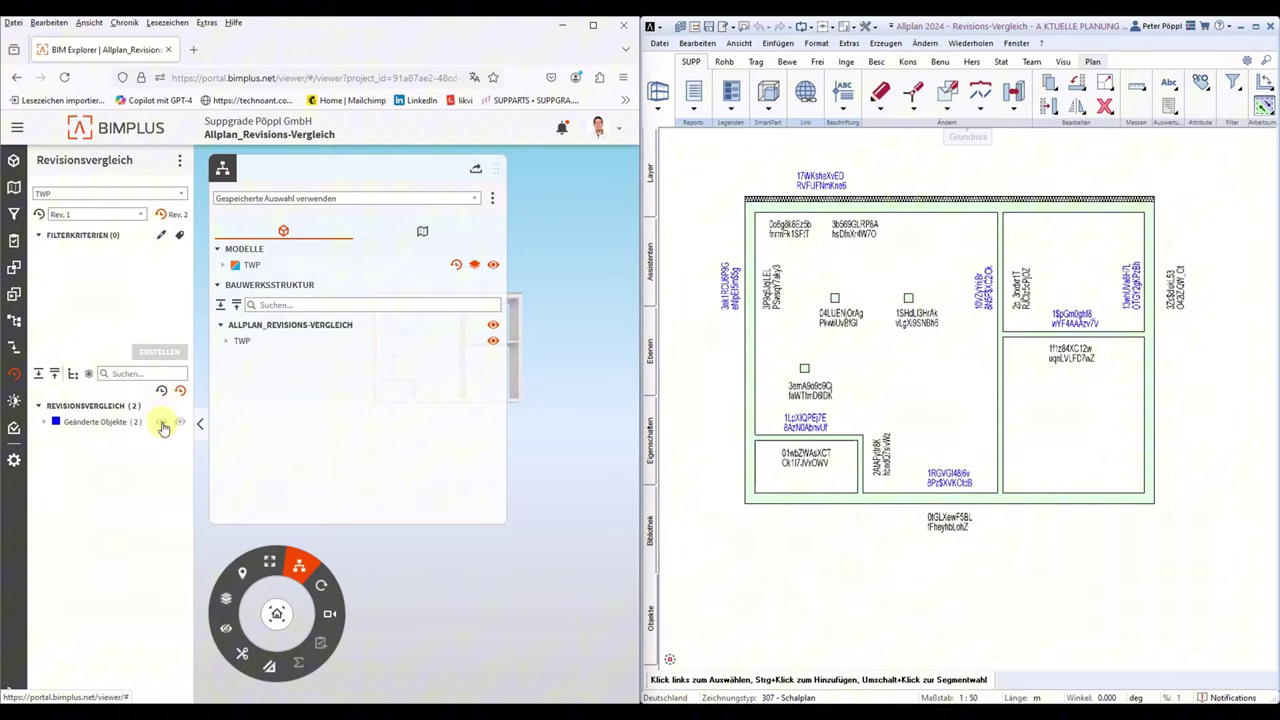
left_click(162, 422)
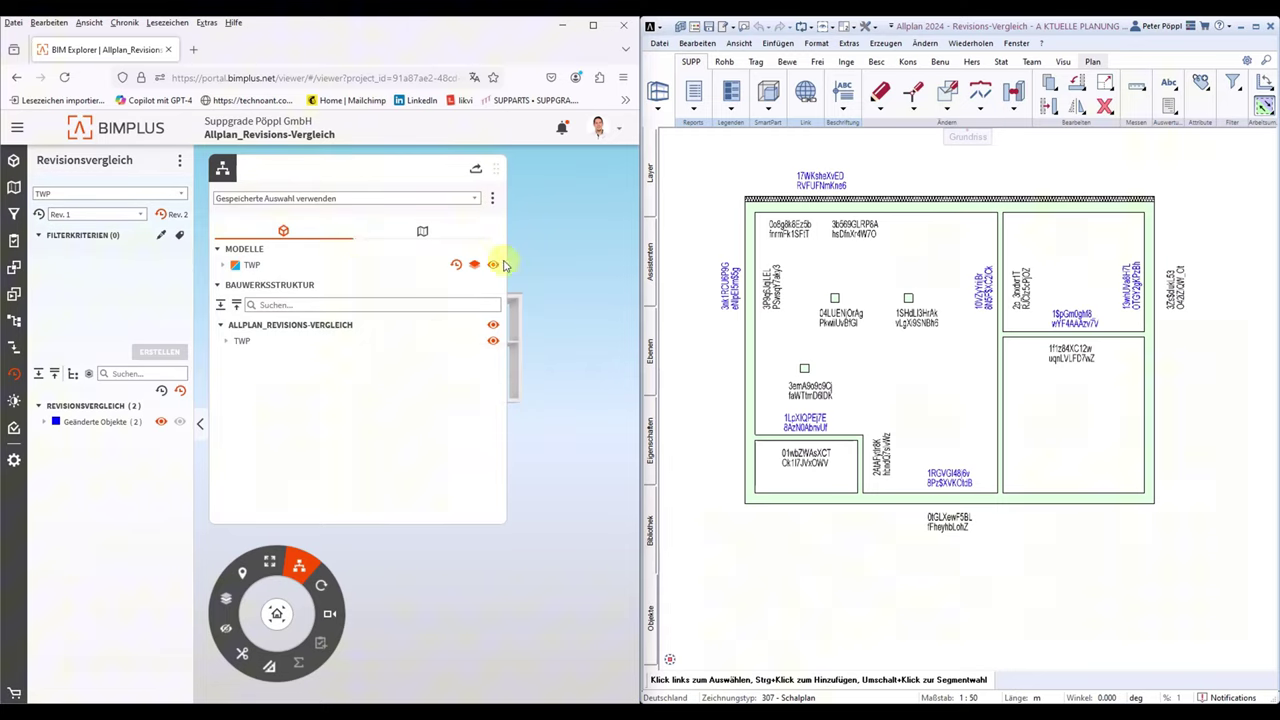
left_click(223, 169)
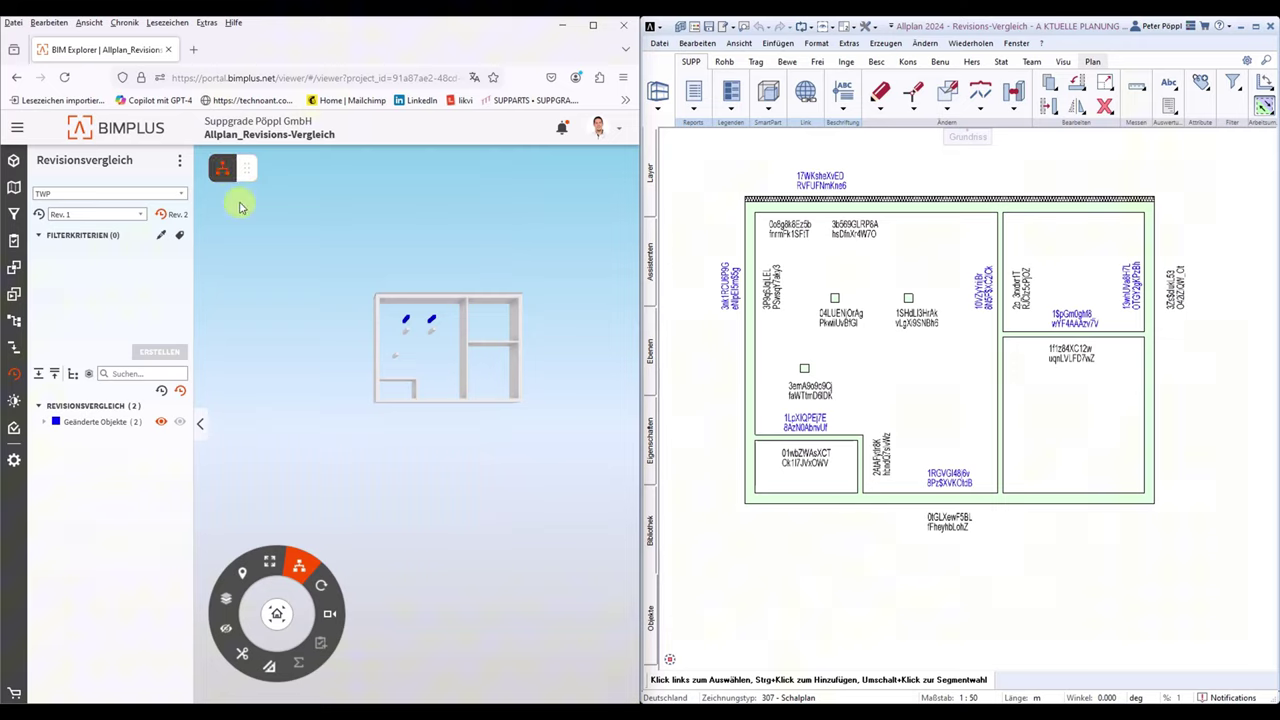
scroll(416, 330, "up", 2)
scroll(422, 322, "up", 3)
scroll(422, 322, "down", 3)
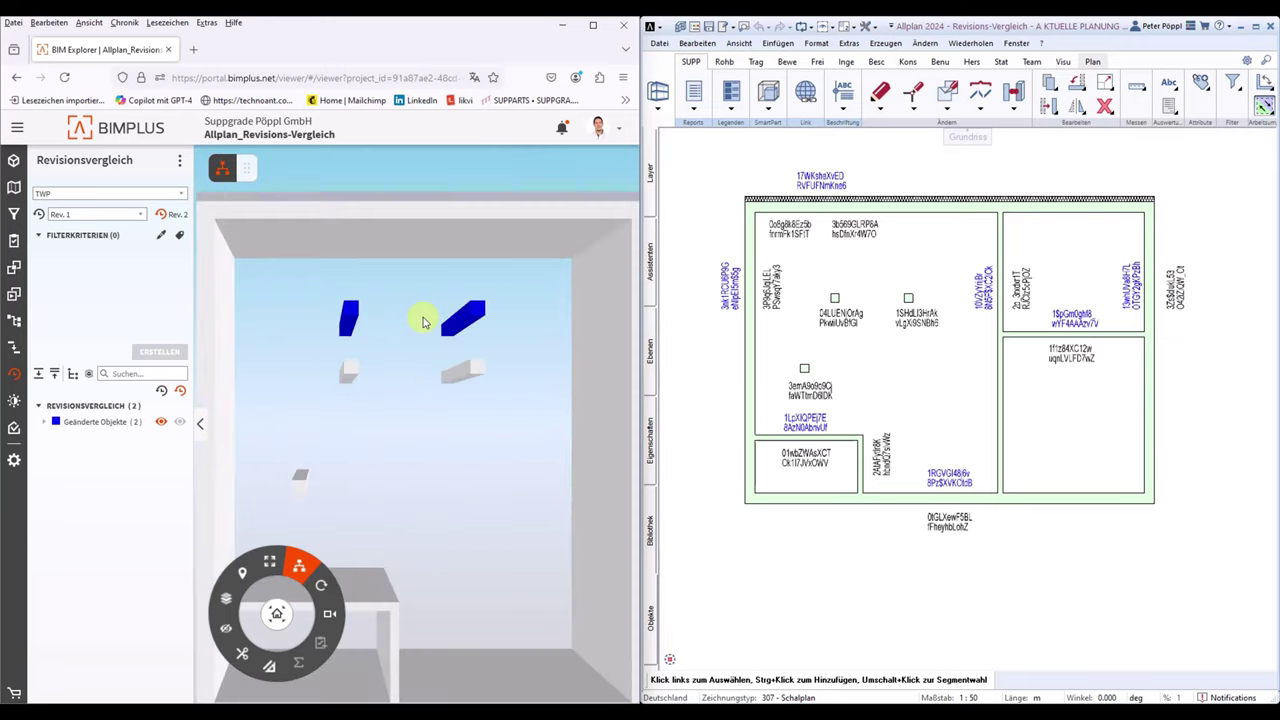
left_click(161, 424)
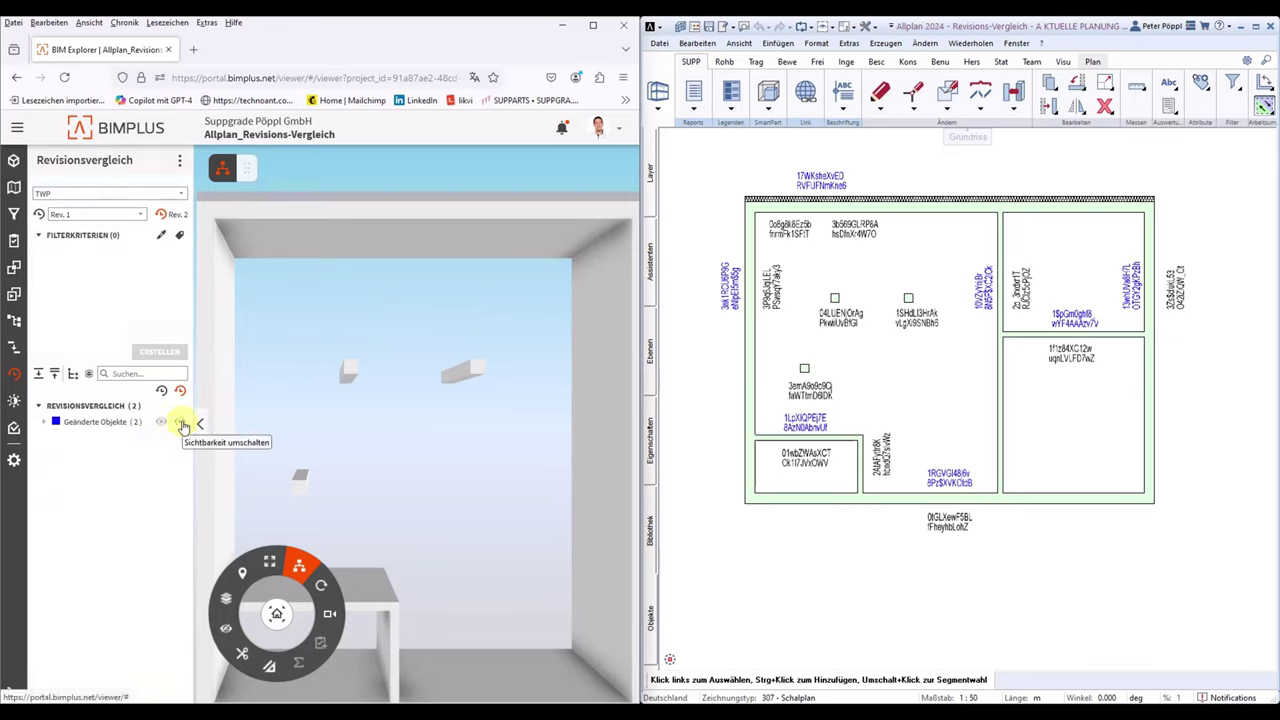
left_click(182, 424)
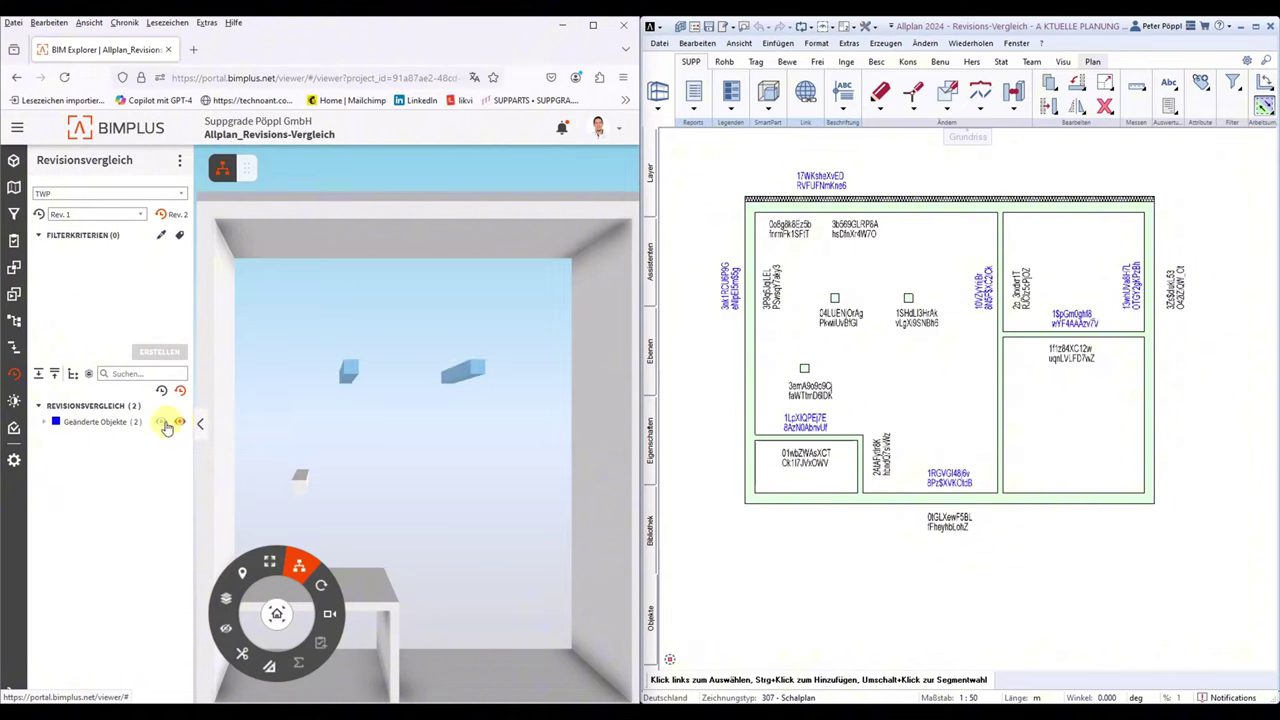
left_click(161, 424)
mouse_move(409, 320)
left_mouse_down()
mouse_move(408, 351)
mouse_move(408, 251)
mouse_move(344, 277)
mouse_move(437, 300)
mouse_move(420, 290)
left_mouse_up()
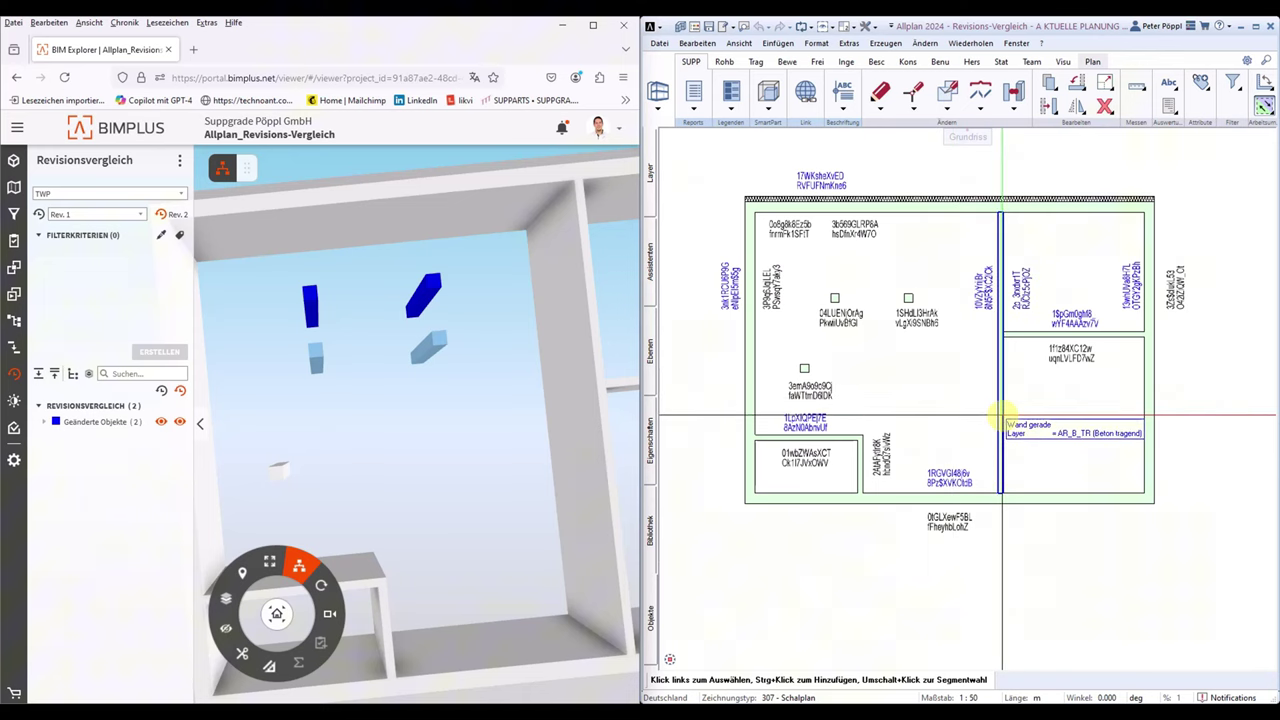
Step: Shorten the long vertical interior wall so its lower end stops at the horizontal wall
left_click(1001, 440)
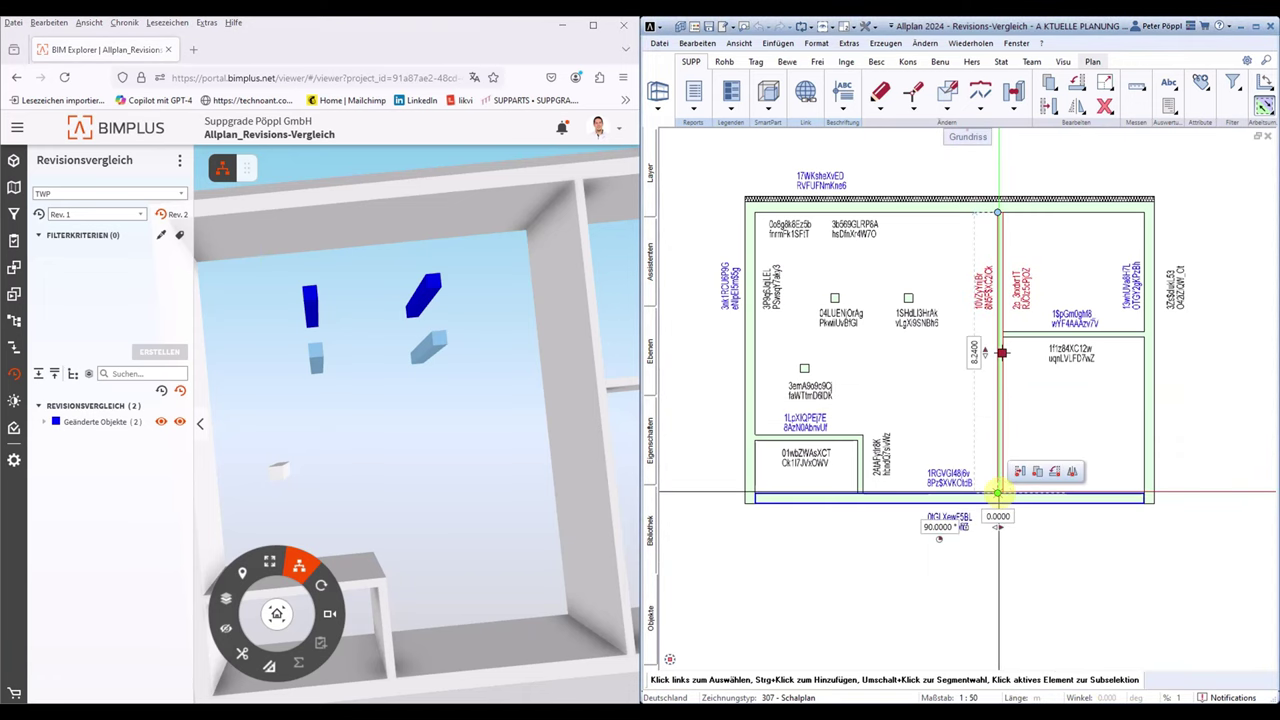
left_click(997, 492)
left_click(1003, 341)
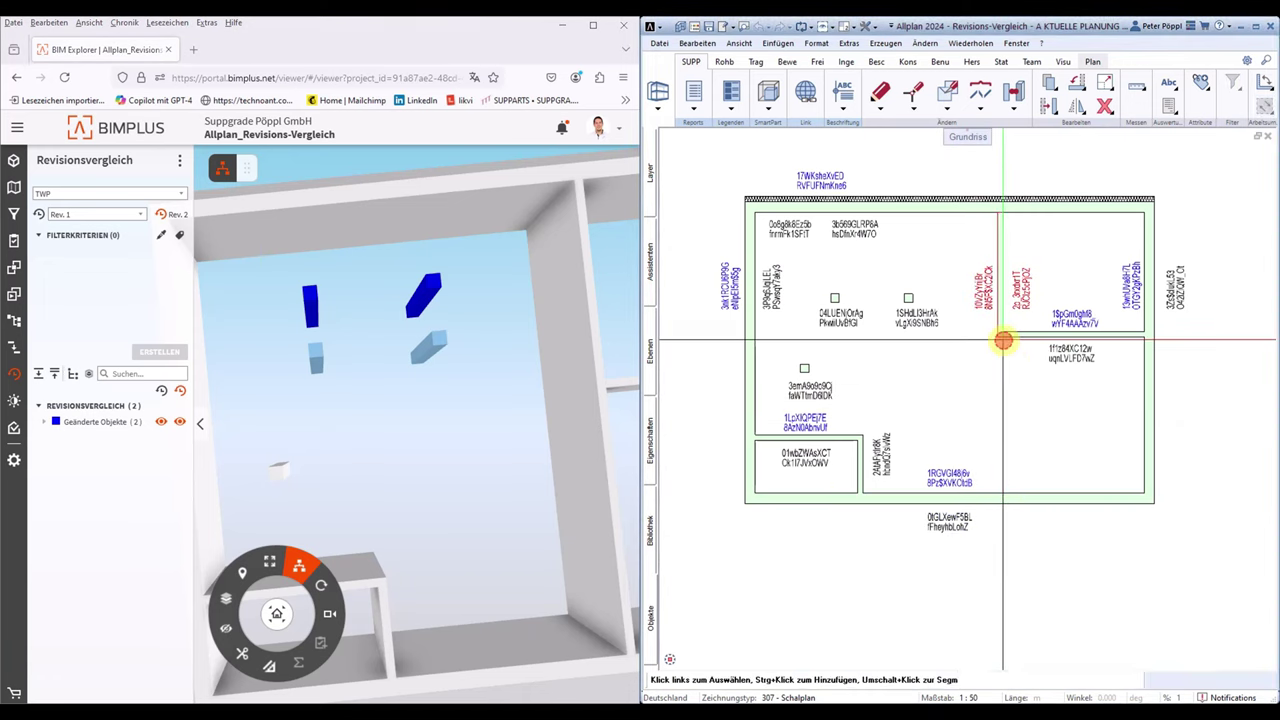
left_click(951, 380)
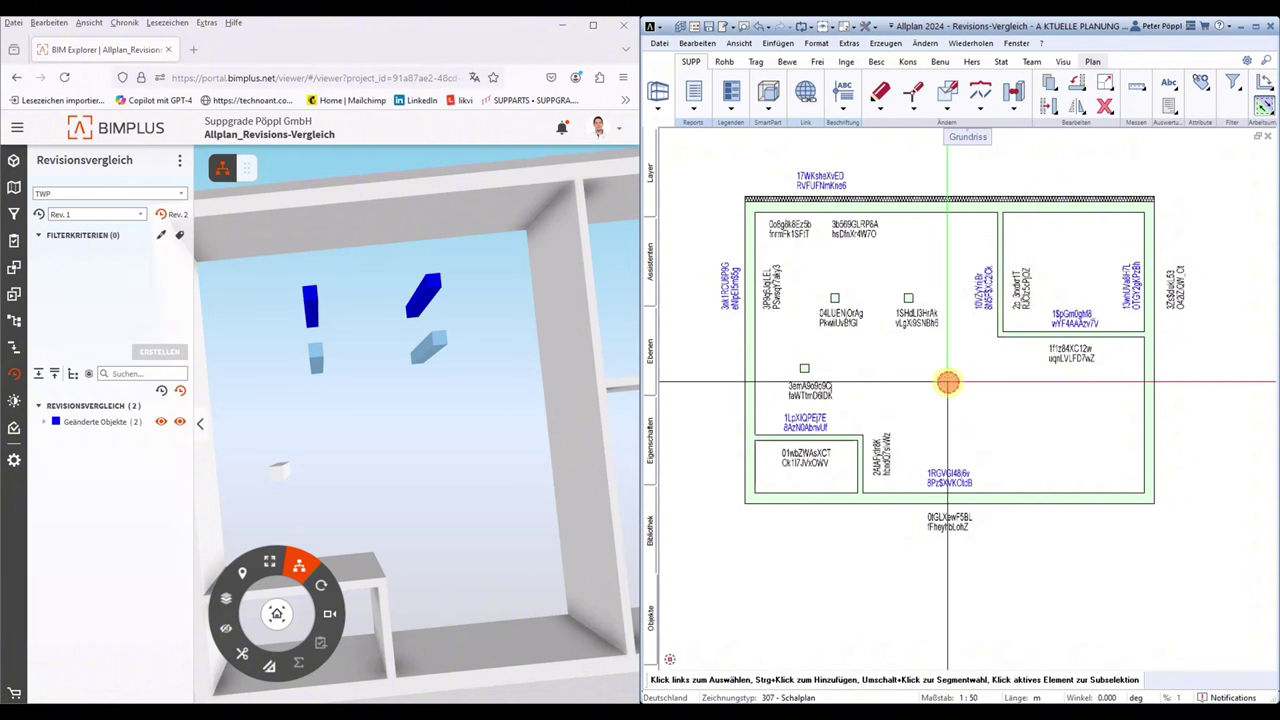
Step: Upload the model to Bimplus as a new revision with a description, returning to the project dashboard
left_click(661, 44)
mouse_move(687, 311)
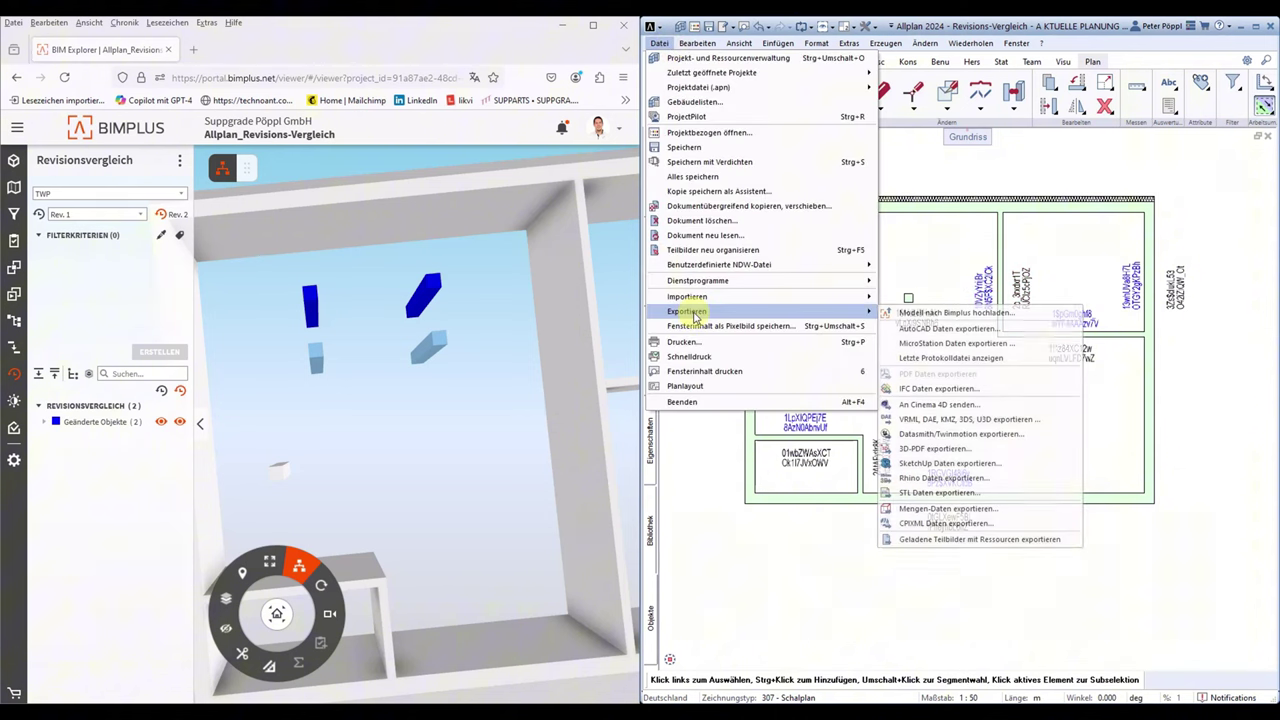
left_click(910, 313)
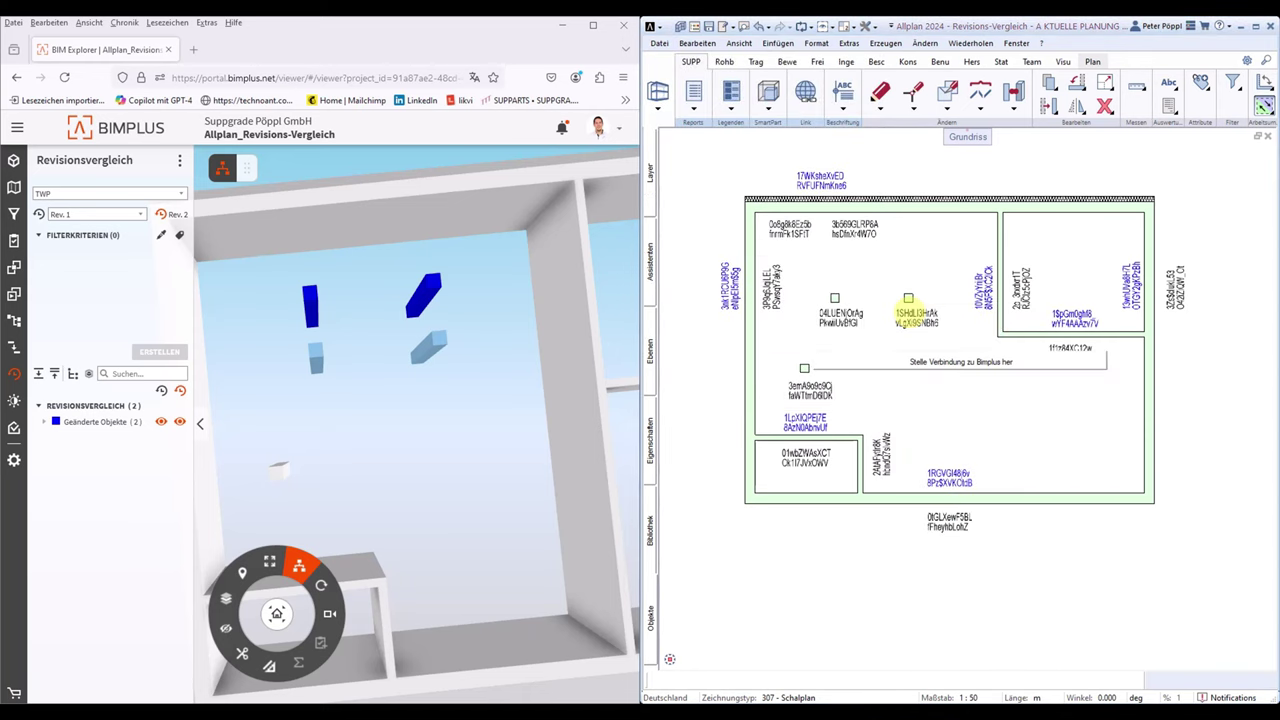
left_click(480, 246)
left_click(530, 330)
type("Wand gekürzt")
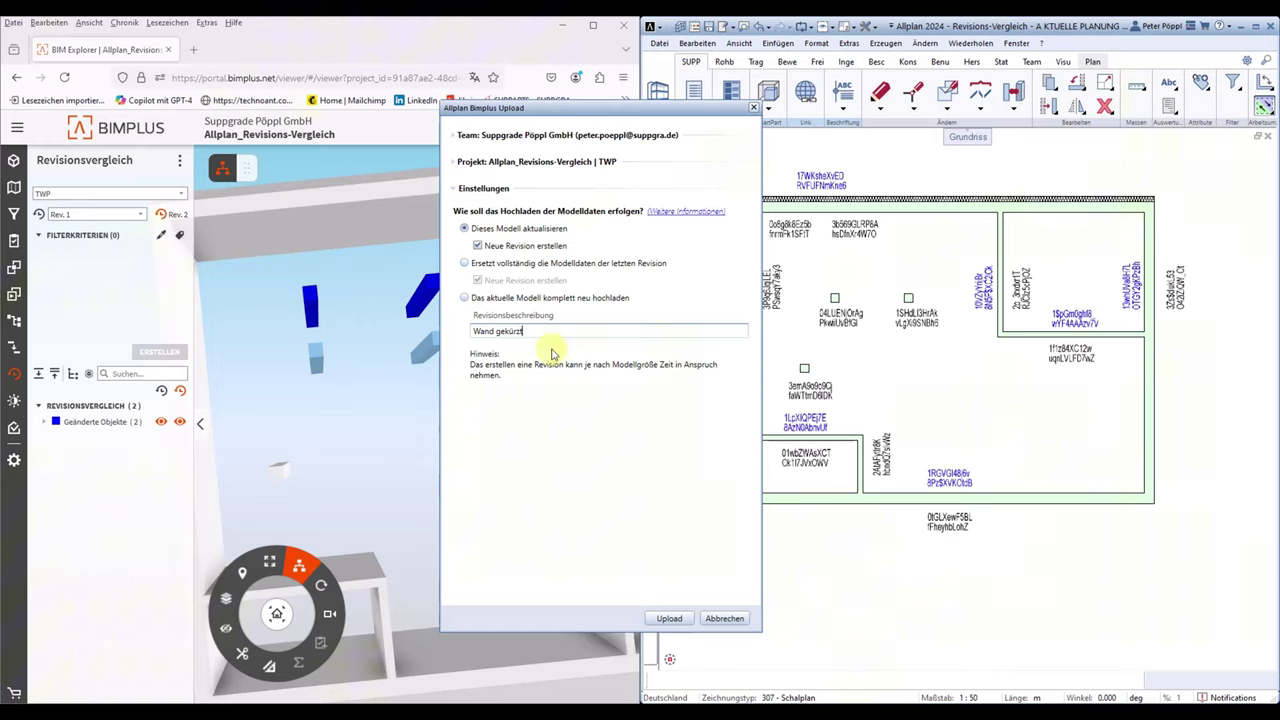
left_click(667, 617)
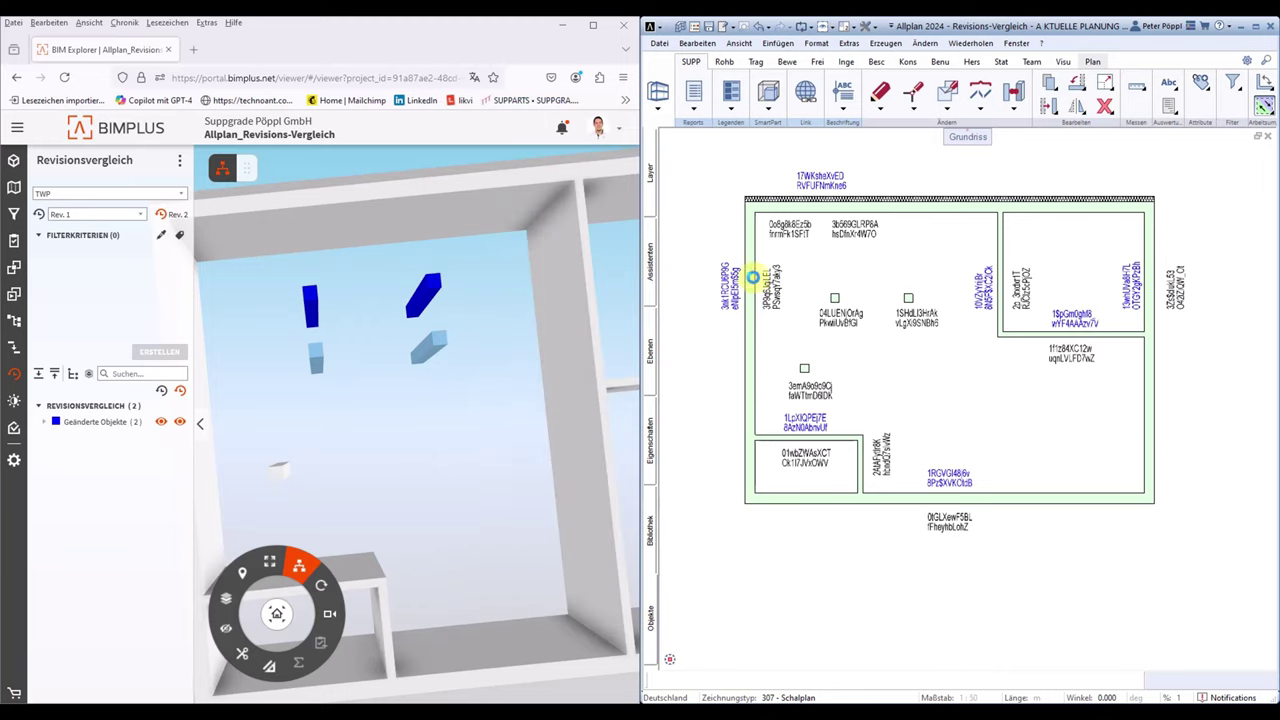
left_click(727, 250)
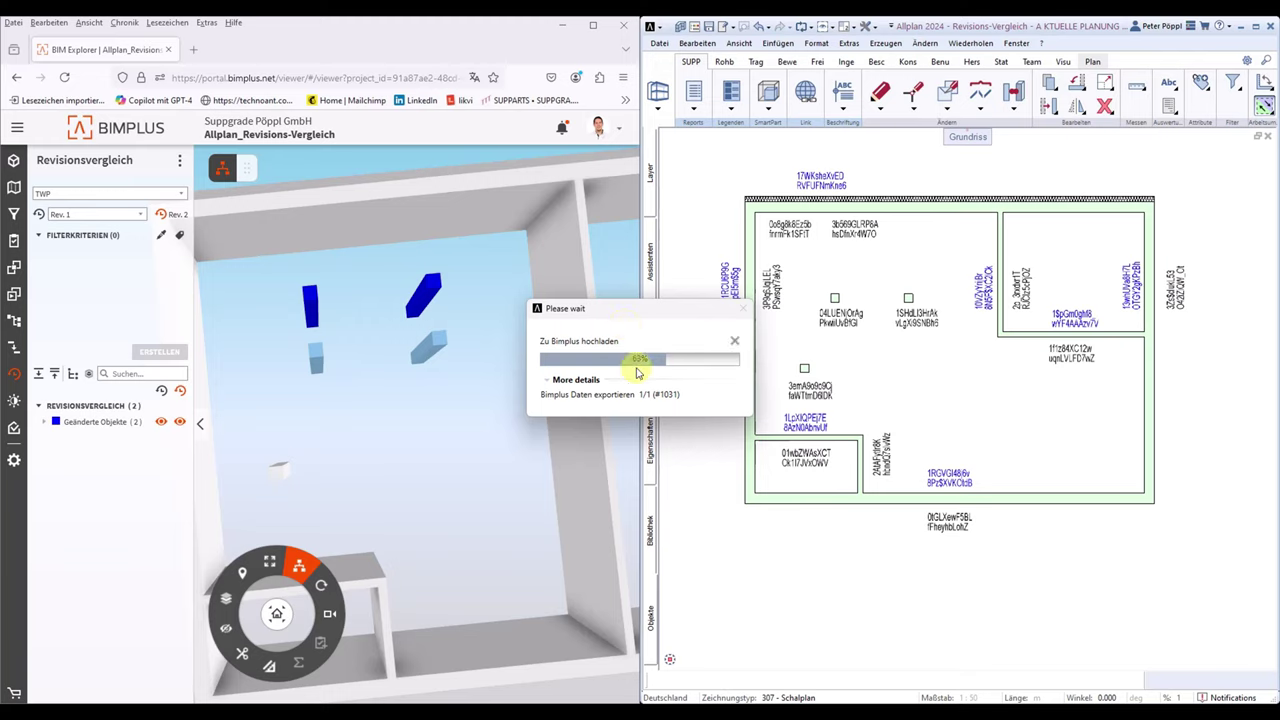
left_click(107, 128)
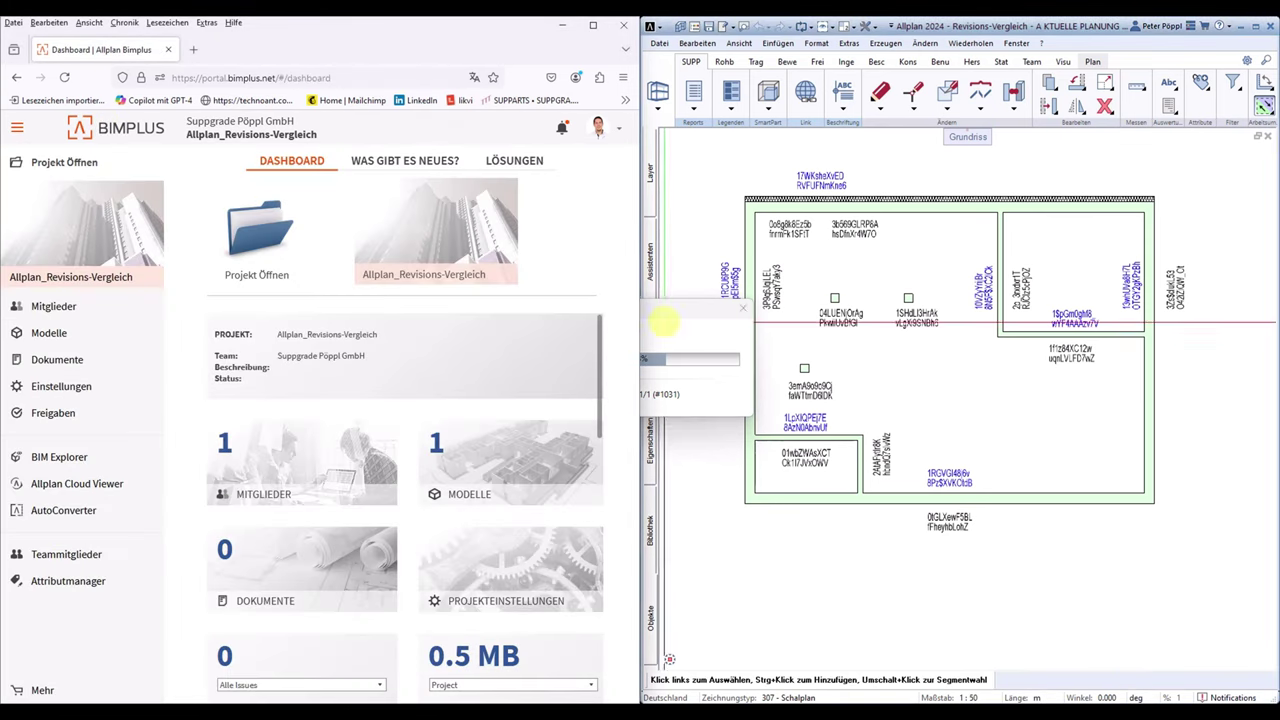
left_click(656, 314)
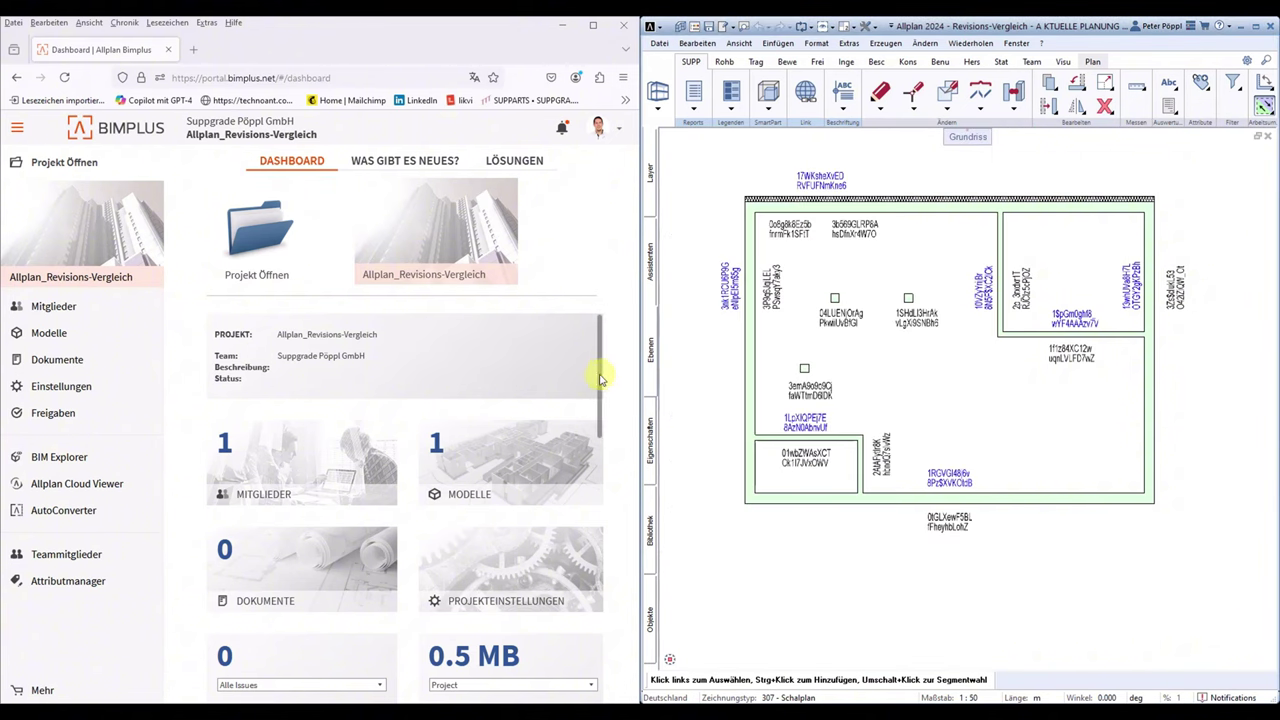
Step: Open the project's model in BIM Explorer and orbit to see the whole building
left_click(441, 232)
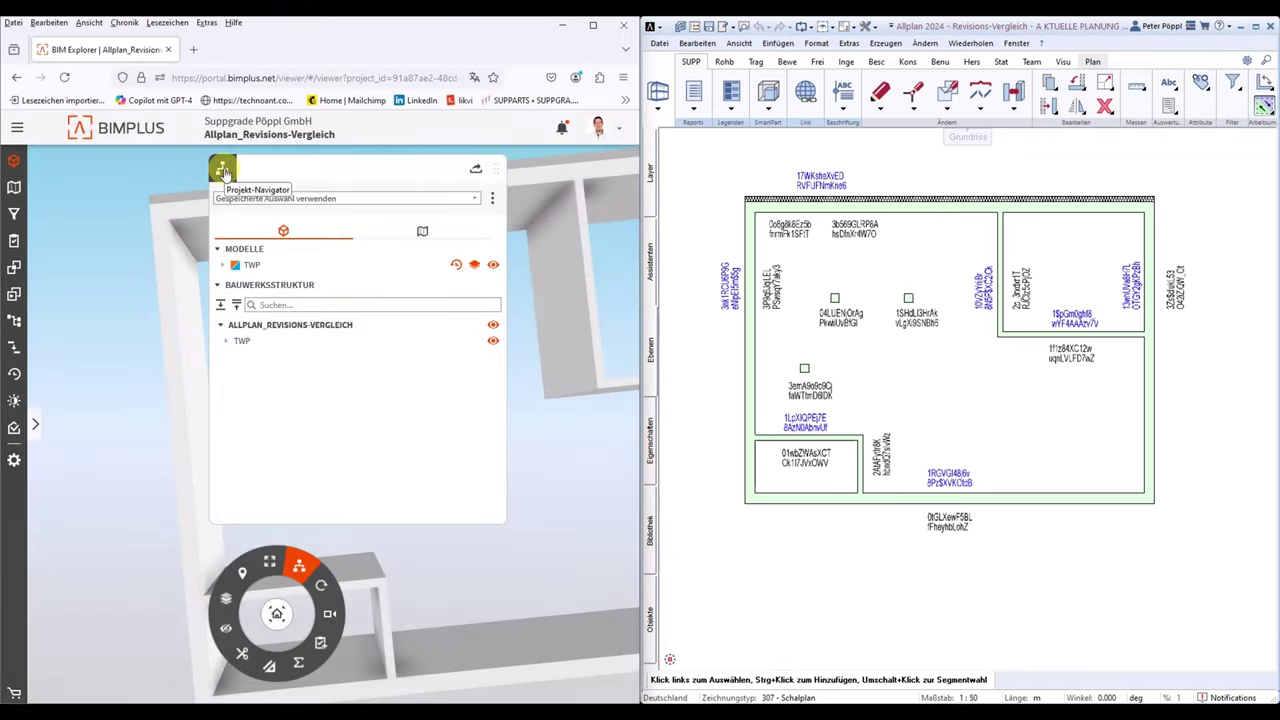
left_click(222, 170)
scroll(314, 271, "down", 5)
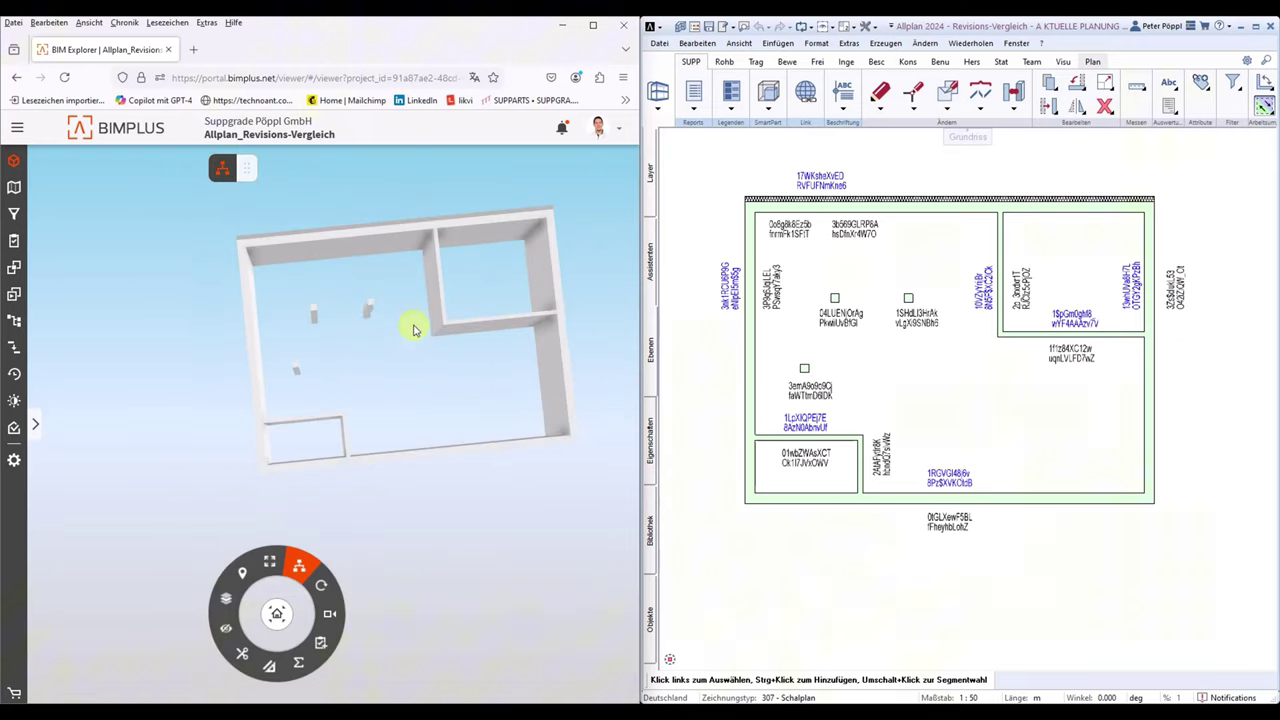
mouse_move(540, 318)
left_mouse_down()
mouse_move(393, 353)
mouse_move(334, 343)
mouse_move(407, 372)
left_mouse_up()
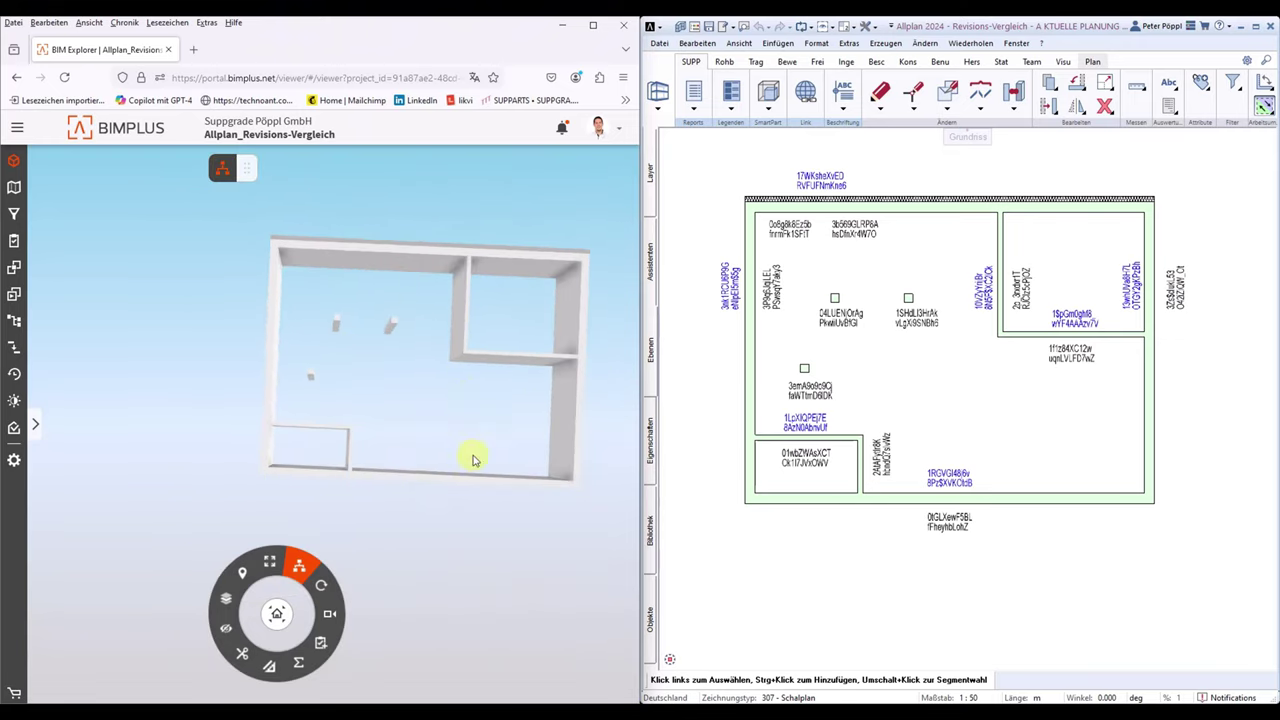
Step: Compare Rev. 1 with Rev. 3, highlighting the four changed objects and their older versions
left_click(14, 373)
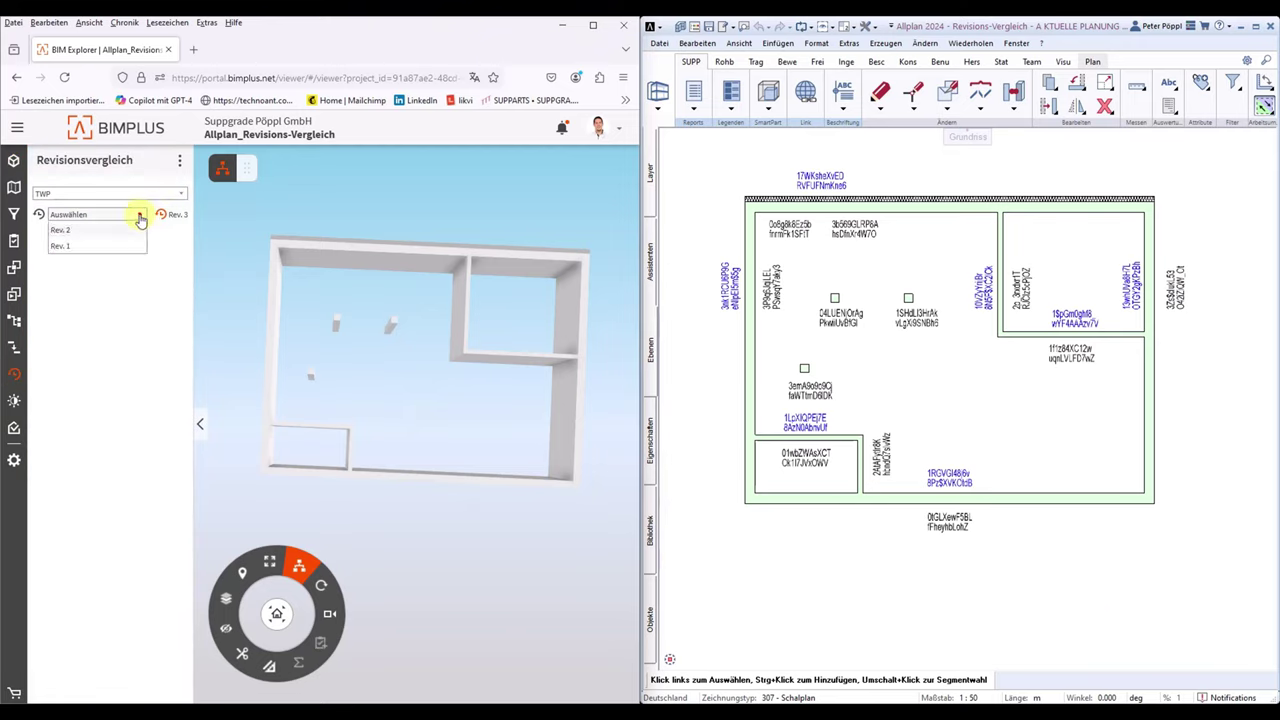
left_click(70, 247)
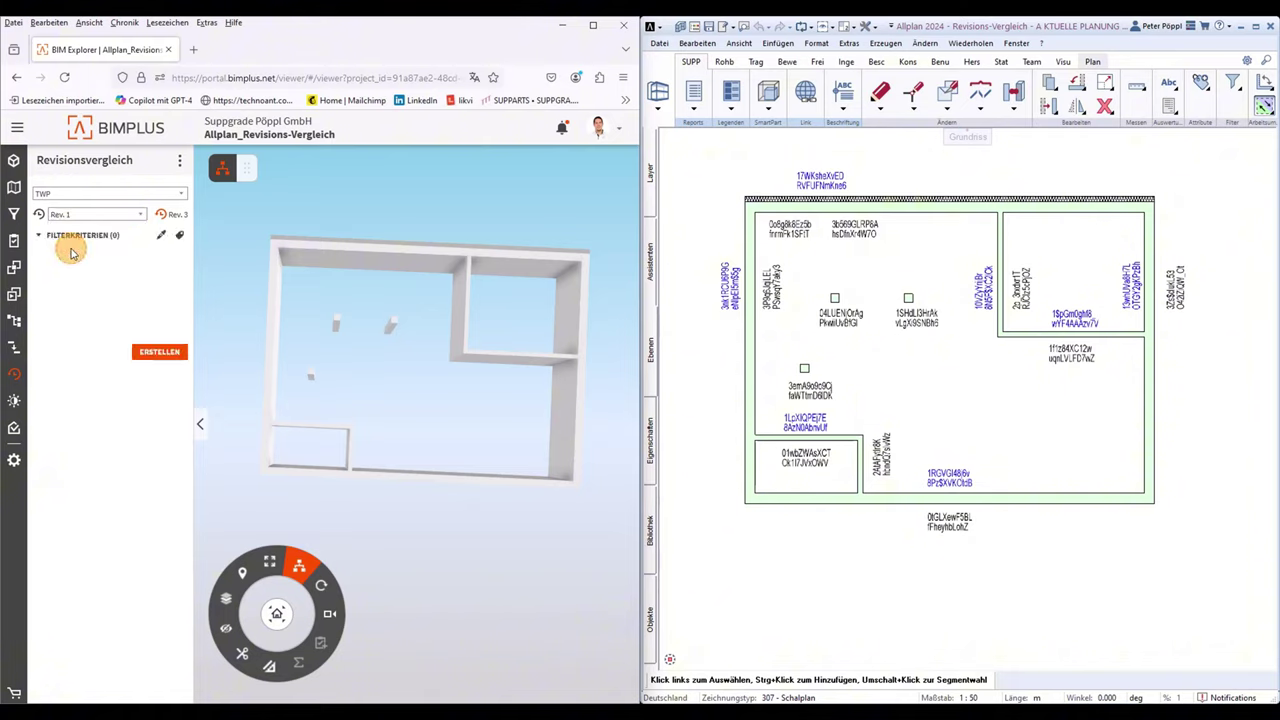
left_click(160, 355)
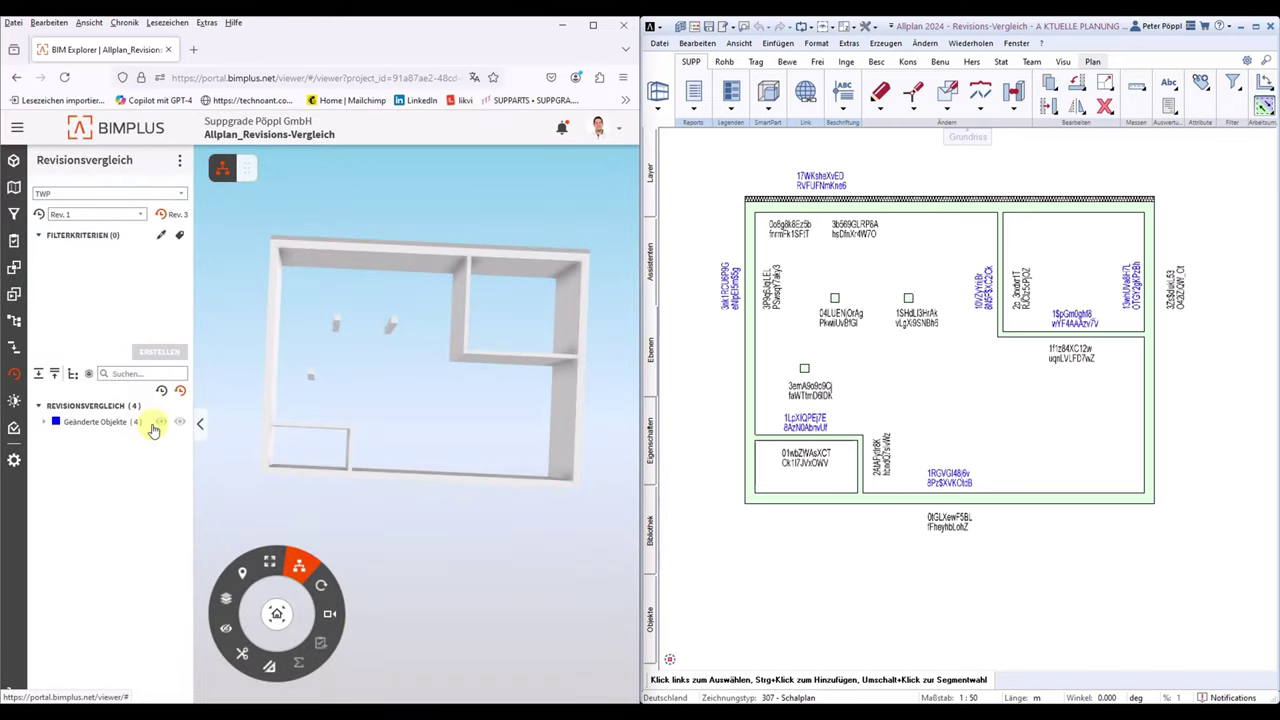
left_click(163, 424)
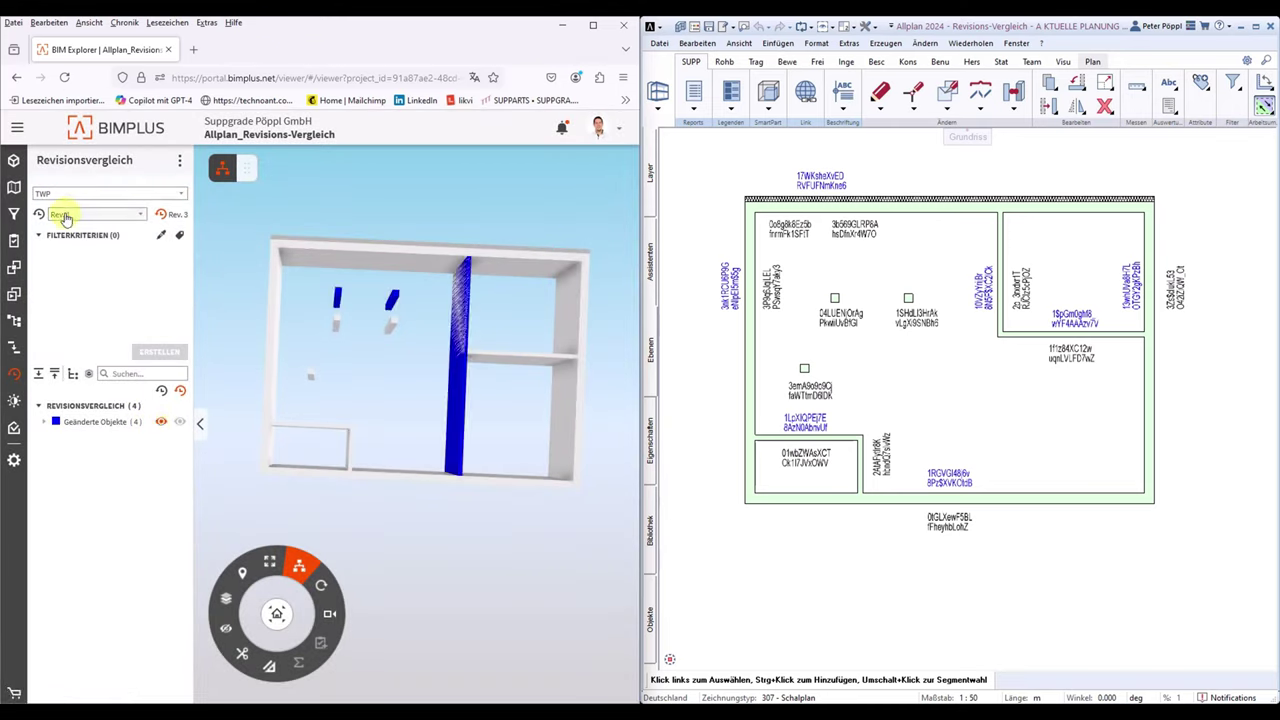
left_click(179, 423)
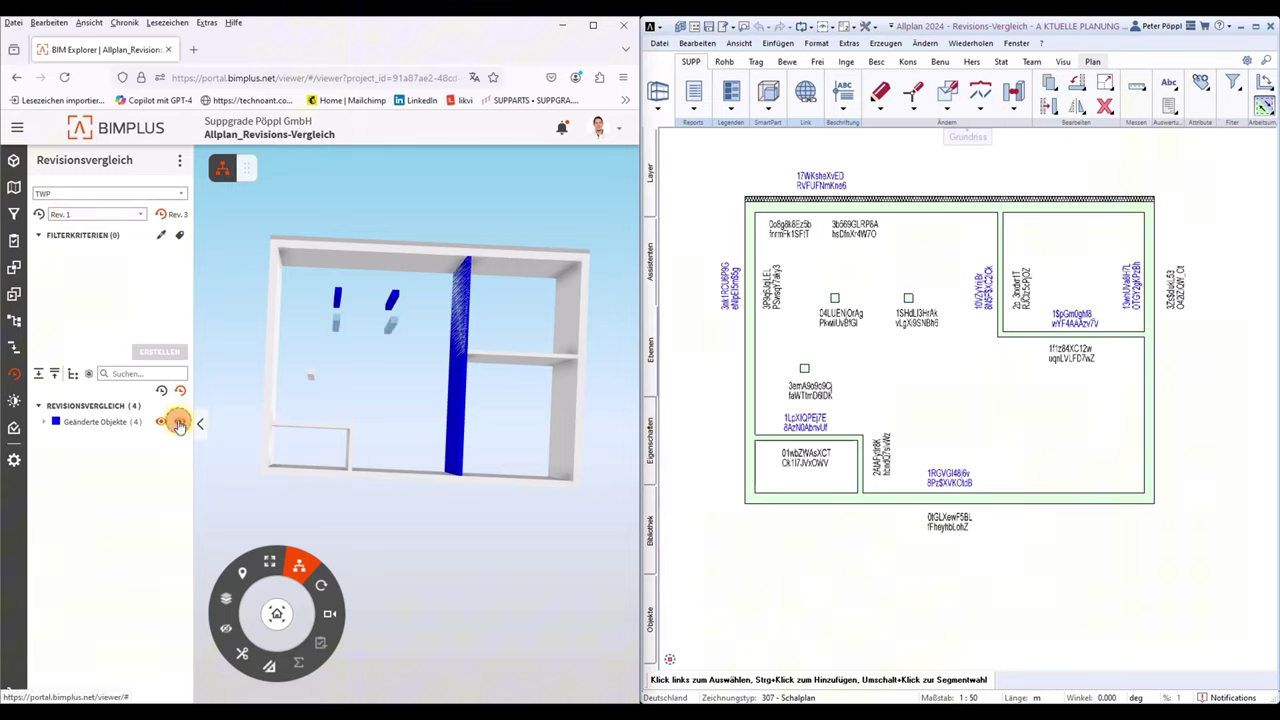
scroll(449, 337, "up", 5)
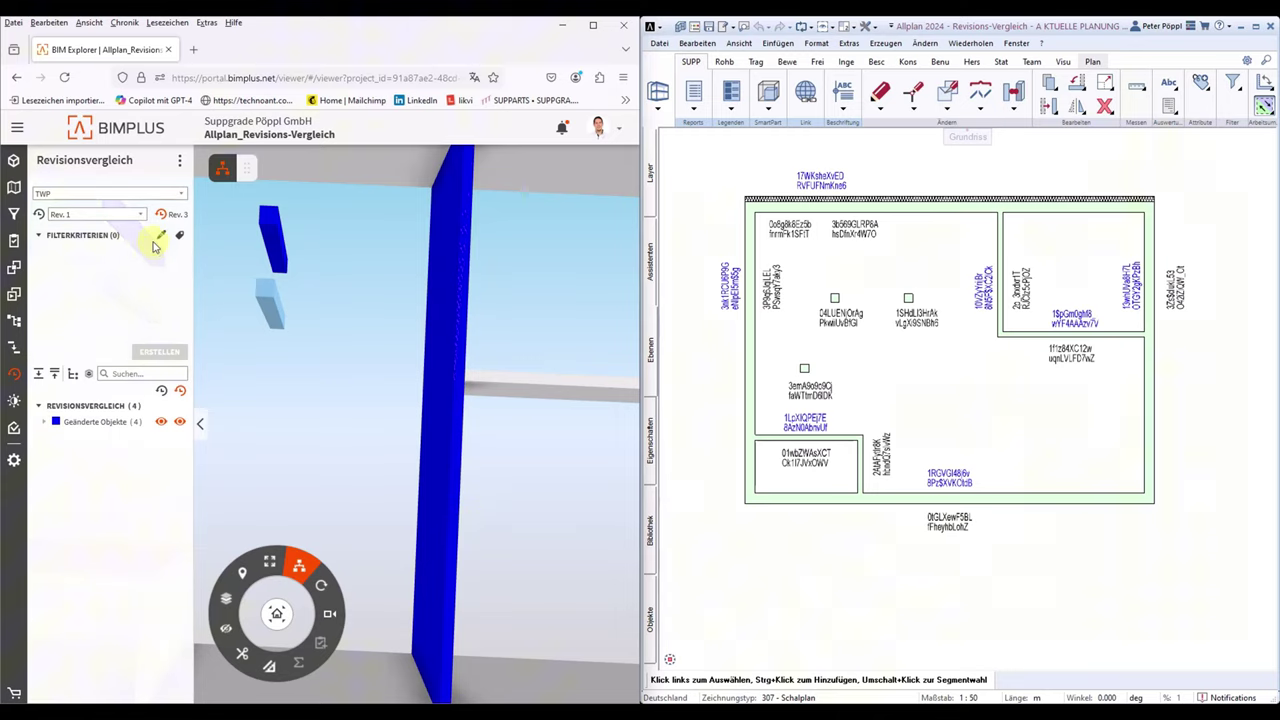
Step: Compare Rev. 2 with Rev. 3, toggling the changed wall's highlight on and finally off
left_click(120, 214)
left_click(90, 234)
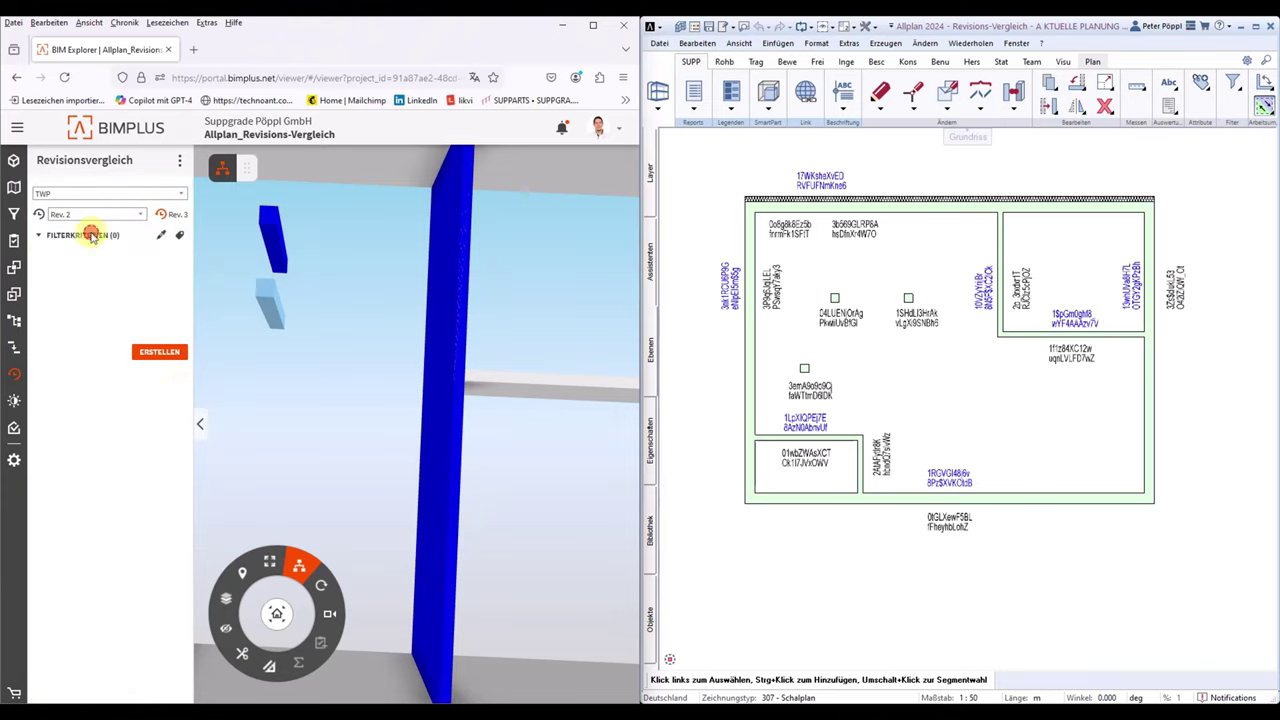
left_click(160, 352)
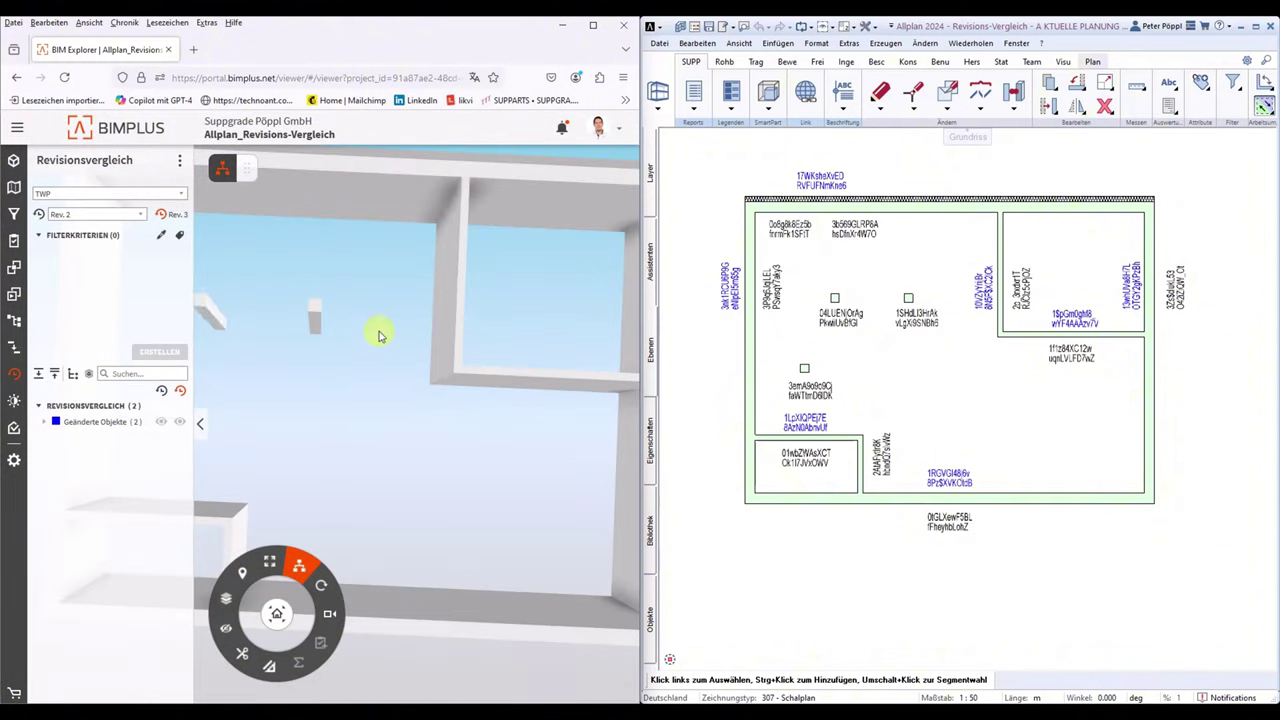
left_click(162, 422)
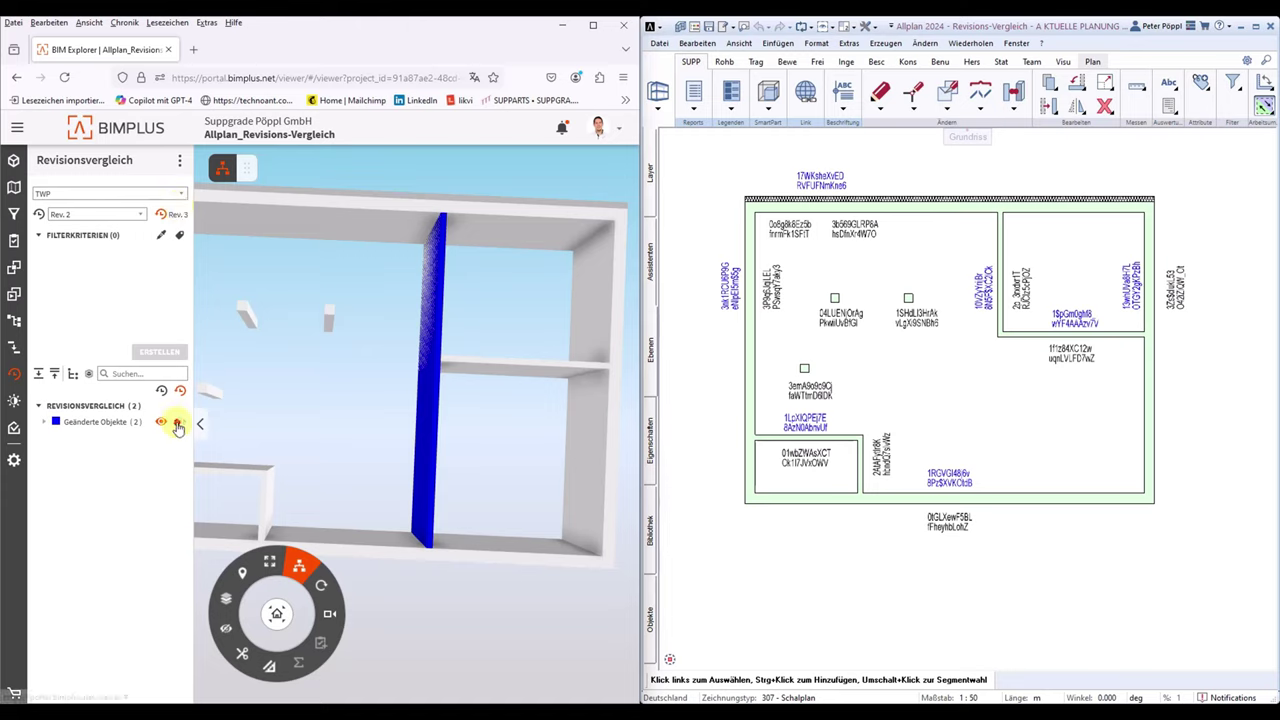
left_click(178, 424)
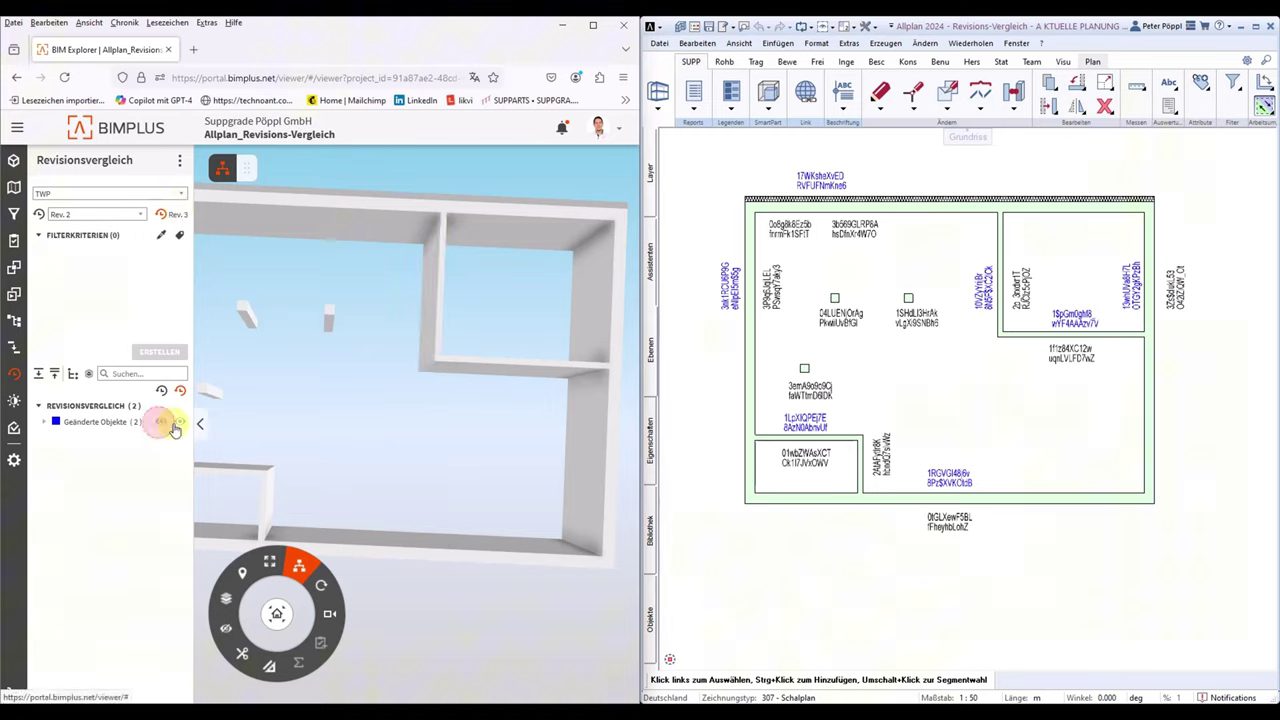
left_click(179, 425)
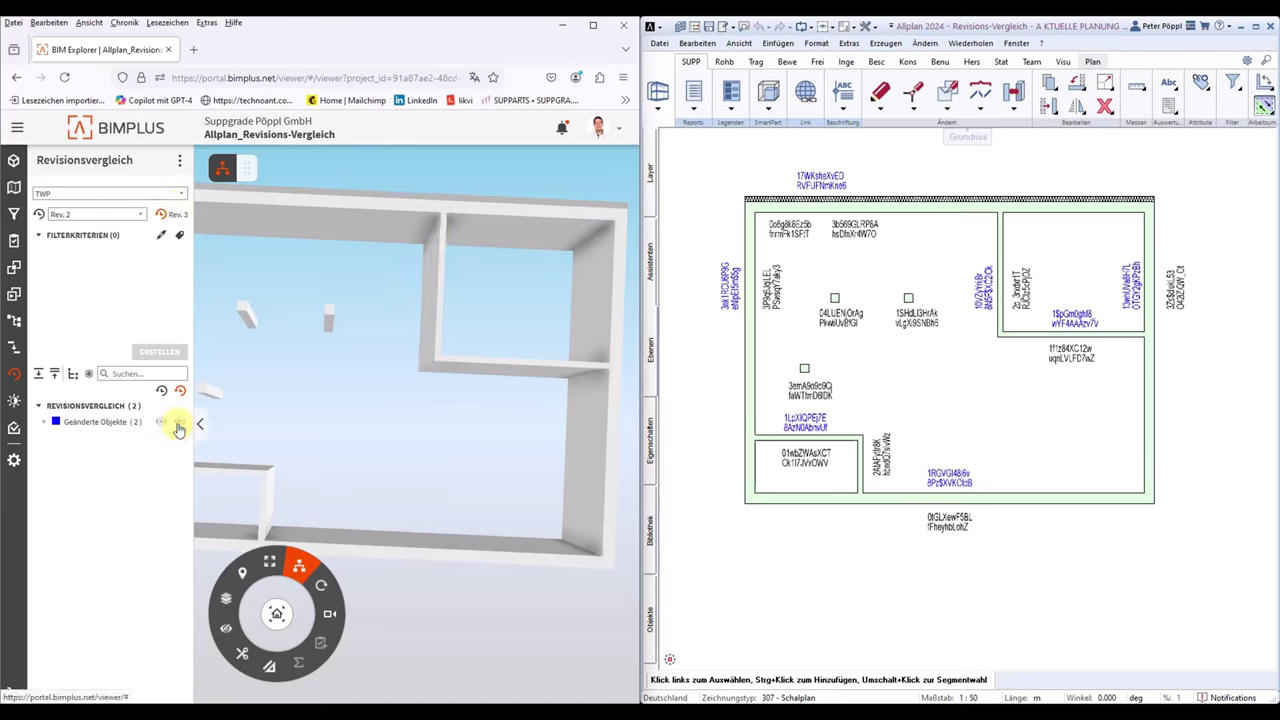
left_click(179, 425)
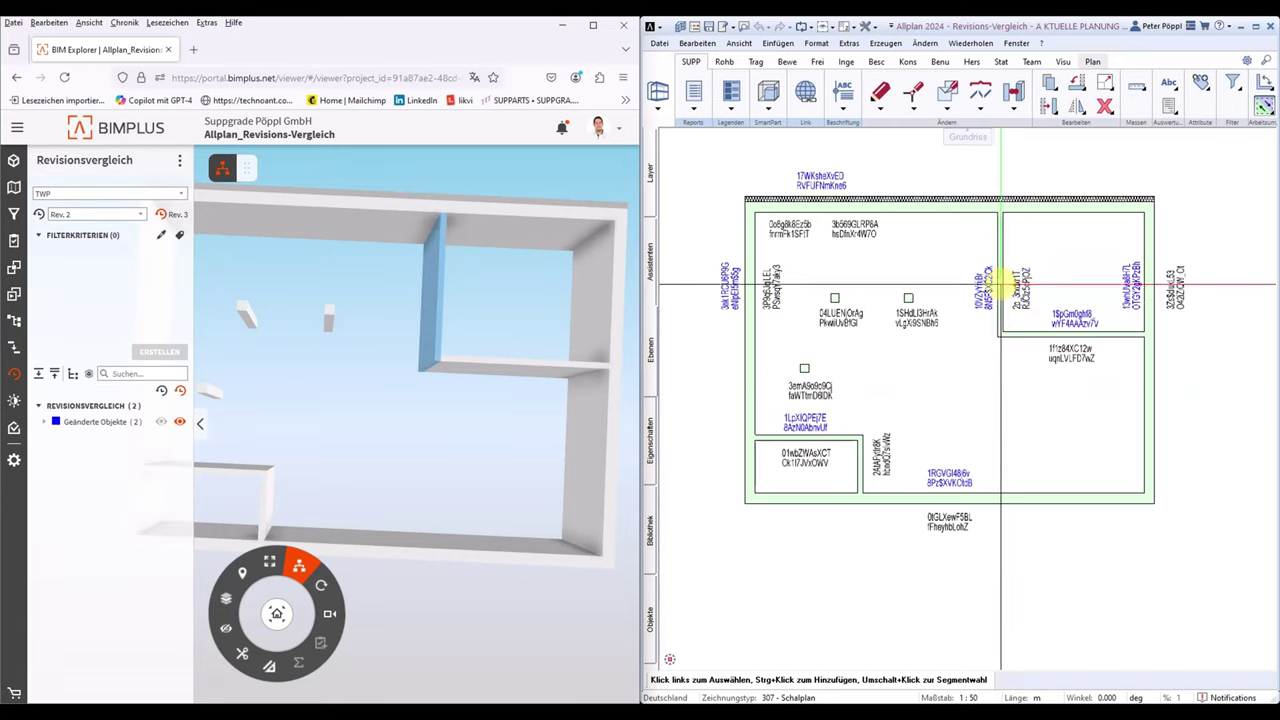
left_click(179, 425)
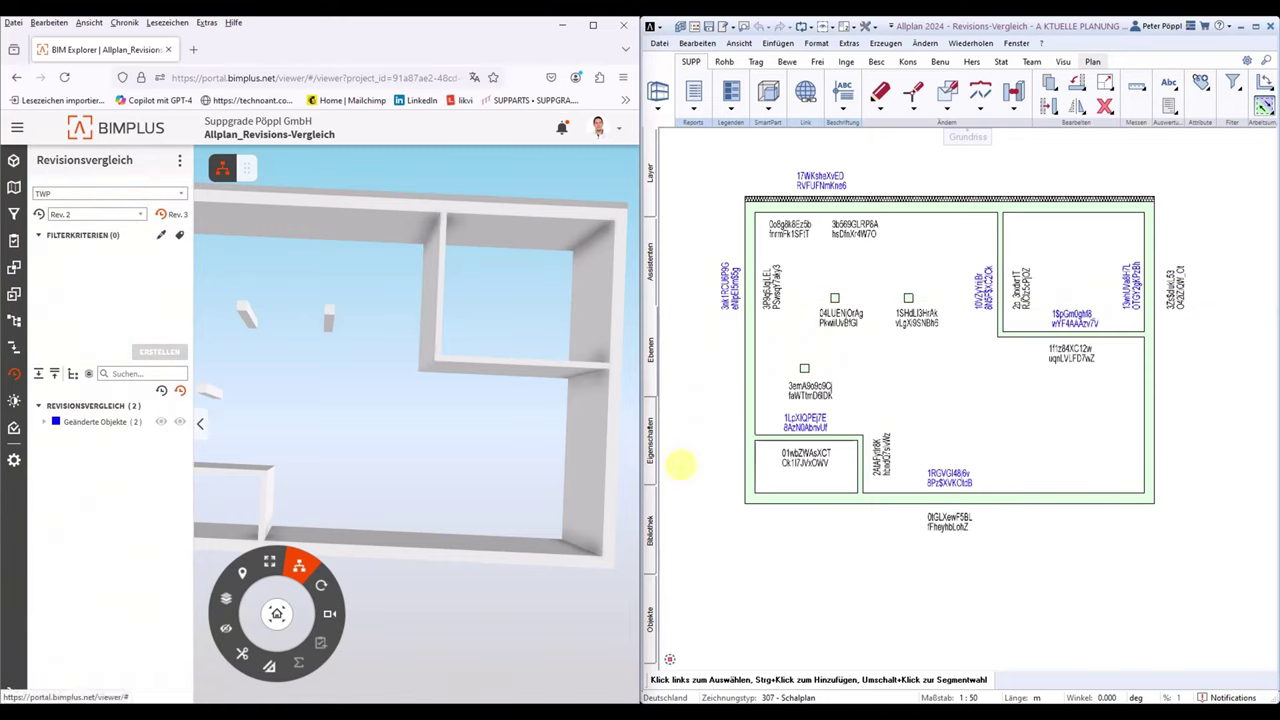
left_click_drag(697, 150, 1194, 555)
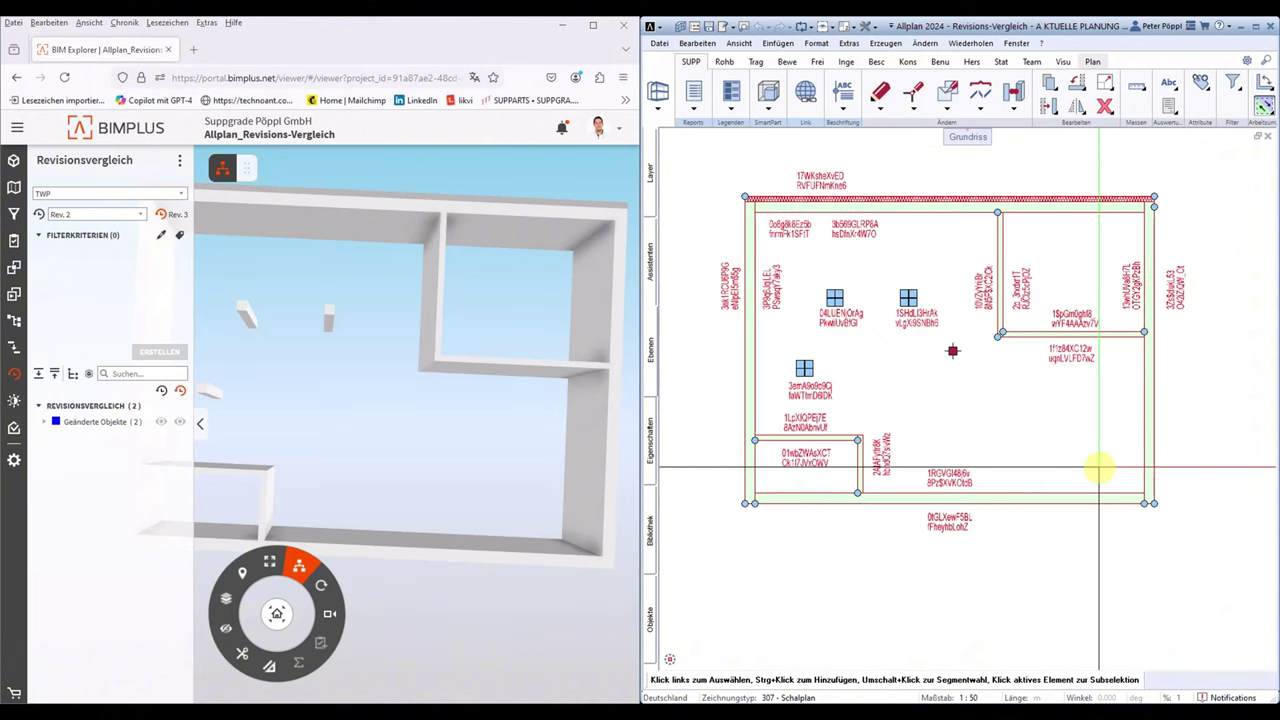
left_click(1057, 542)
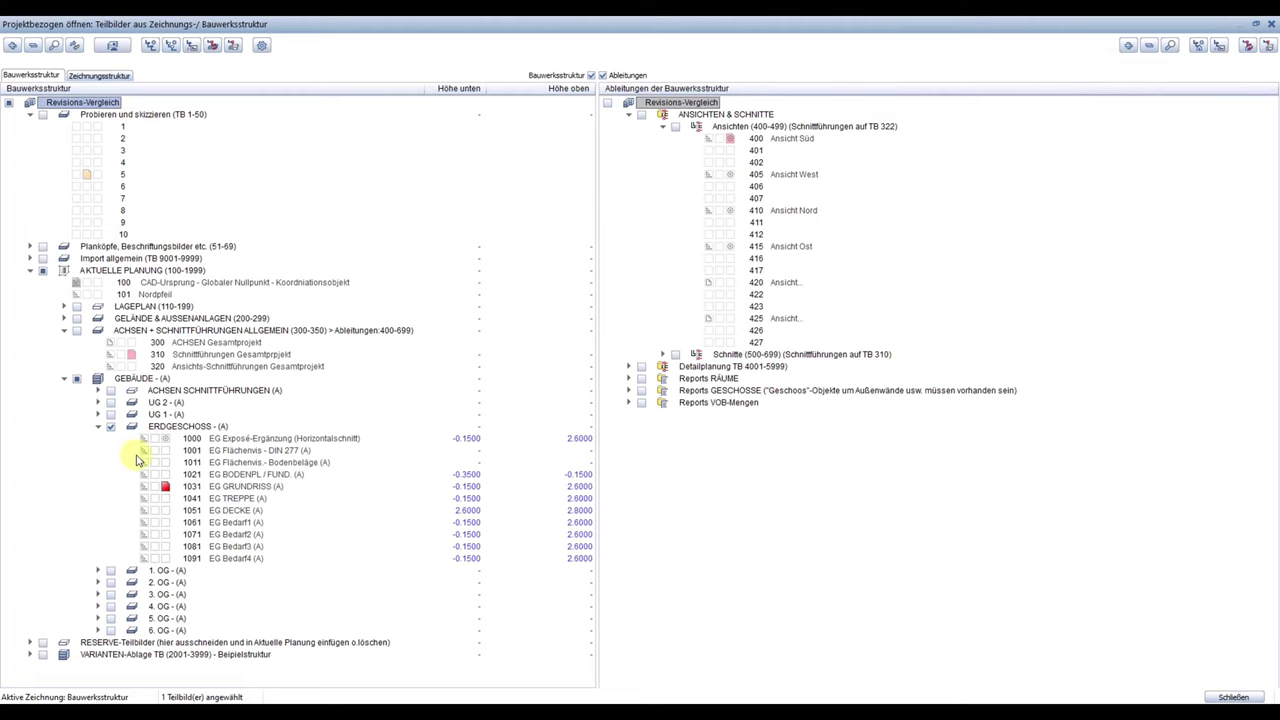
left_click(98, 570)
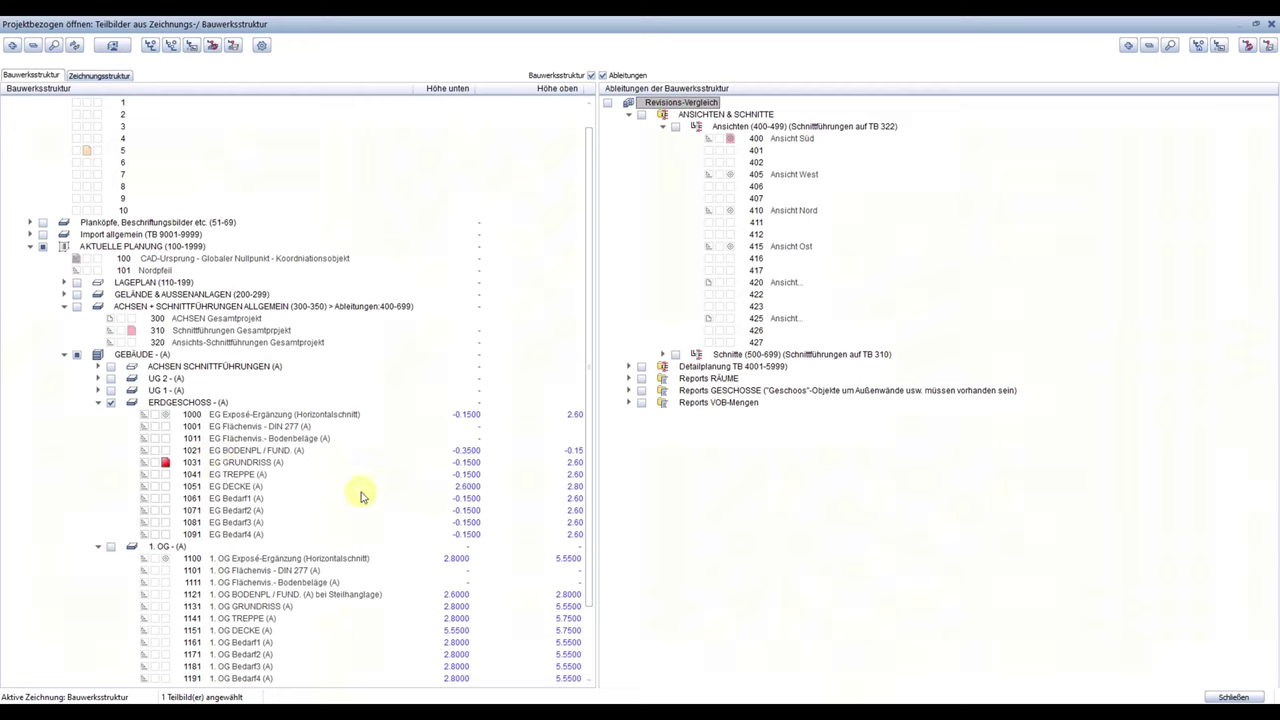
left_click(247, 476)
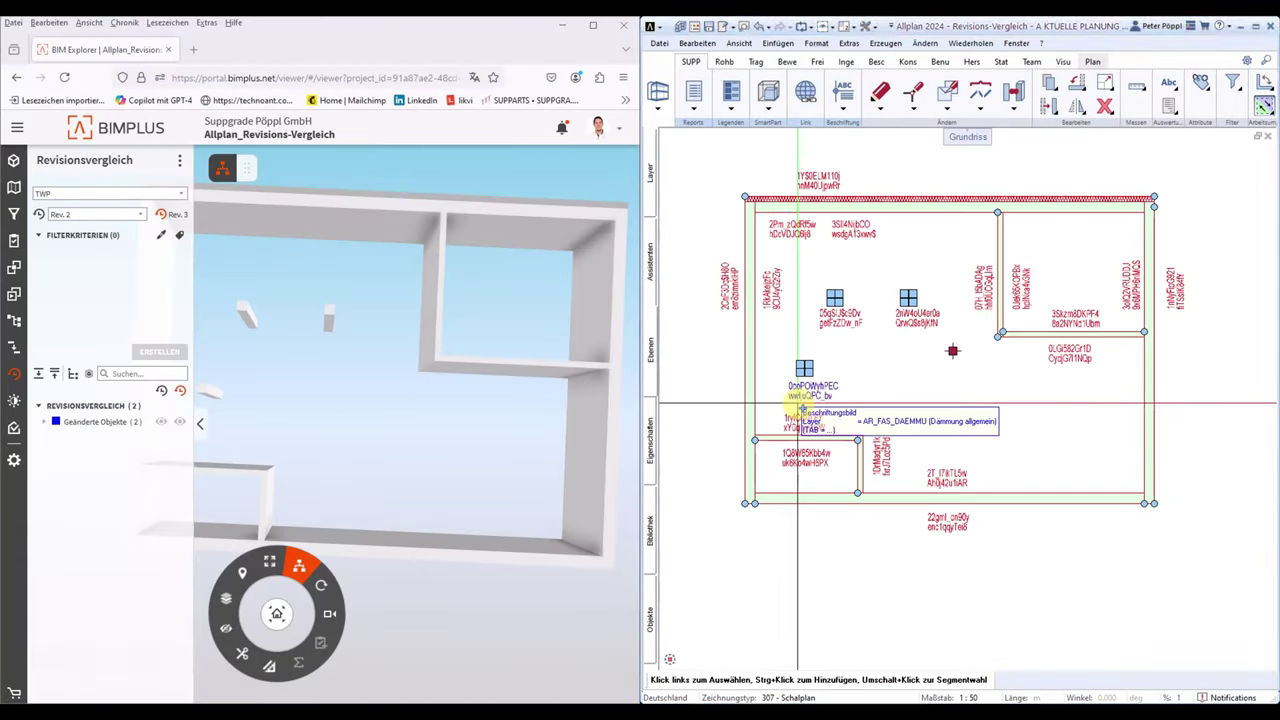
scroll(805, 180, "up", 2)
scroll(790, 182, "up", 3)
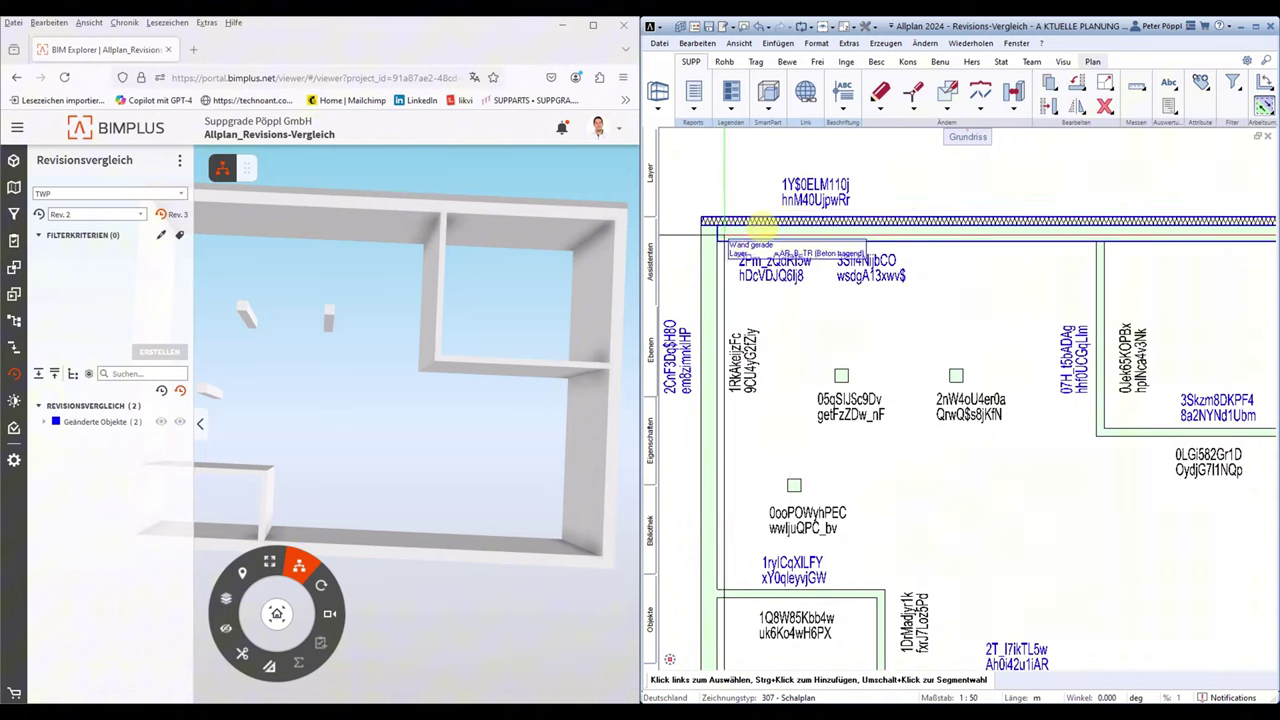
scroll(740, 190, "down", 2)
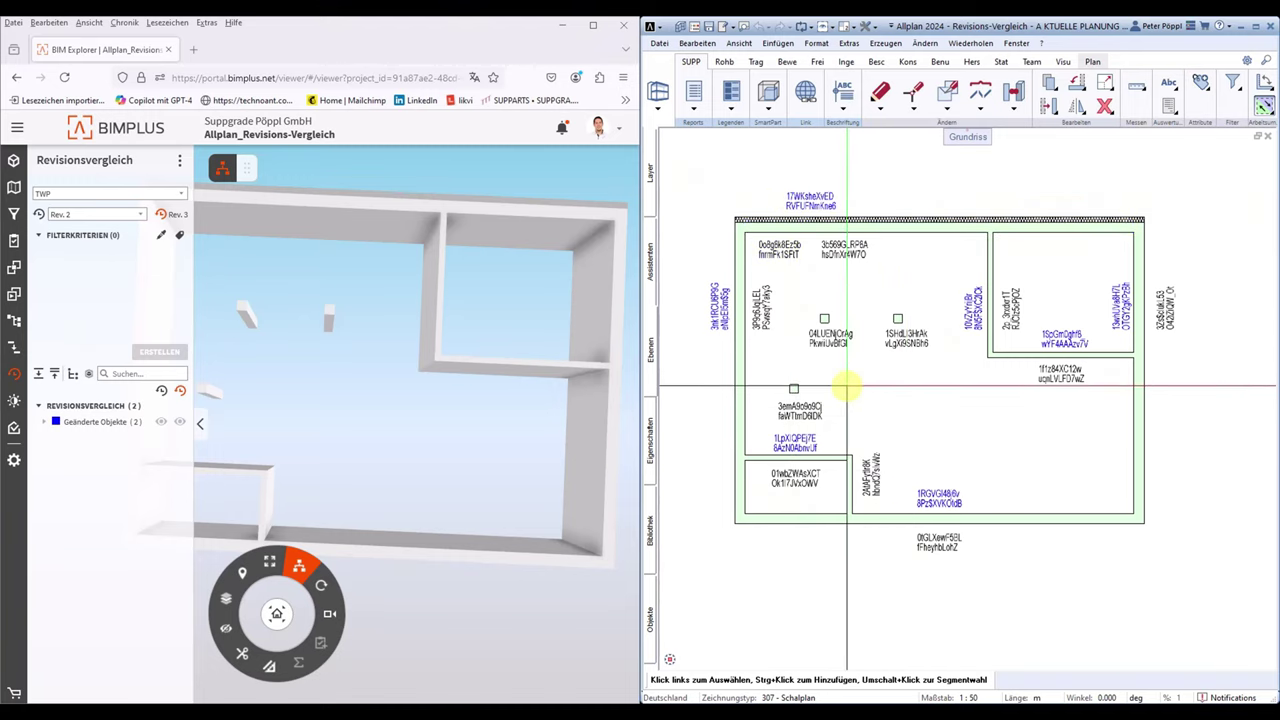
Step: Delete the element on the left of the plan and copy another element one unit below
key("Delete")
left_click(766, 373)
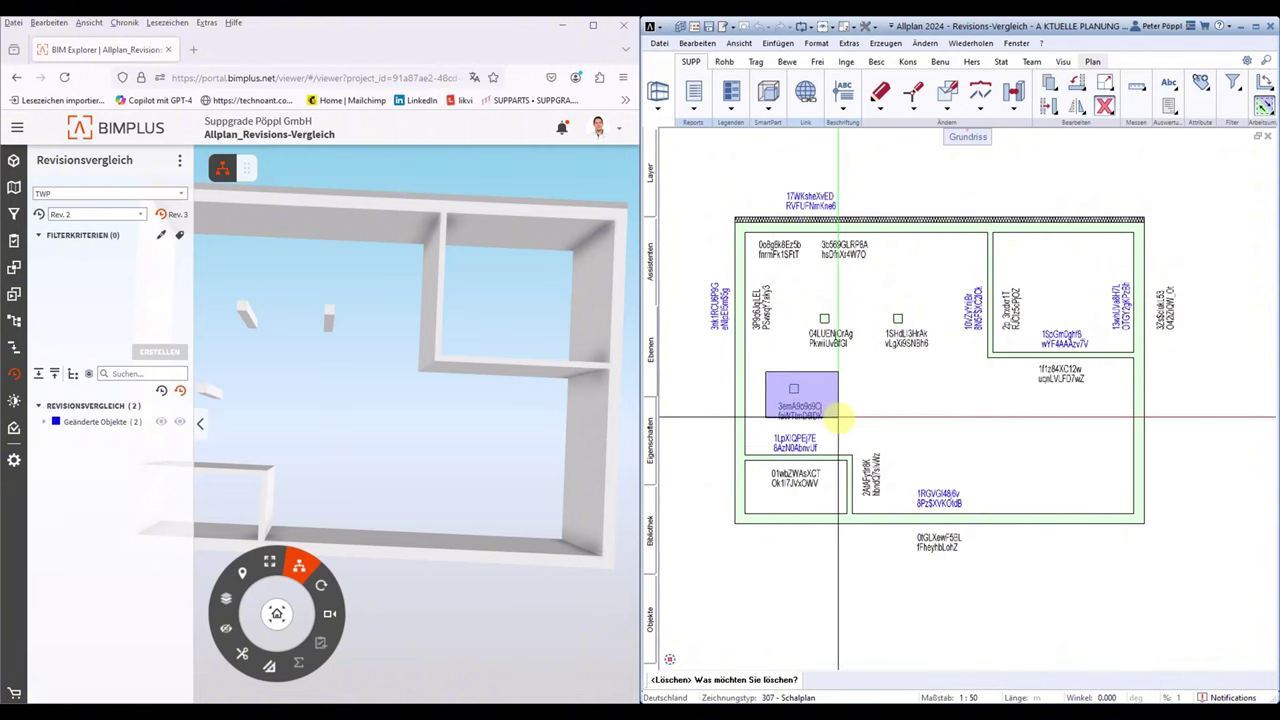
left_click_drag(766, 373, 829, 428)
key("ctrl+c")
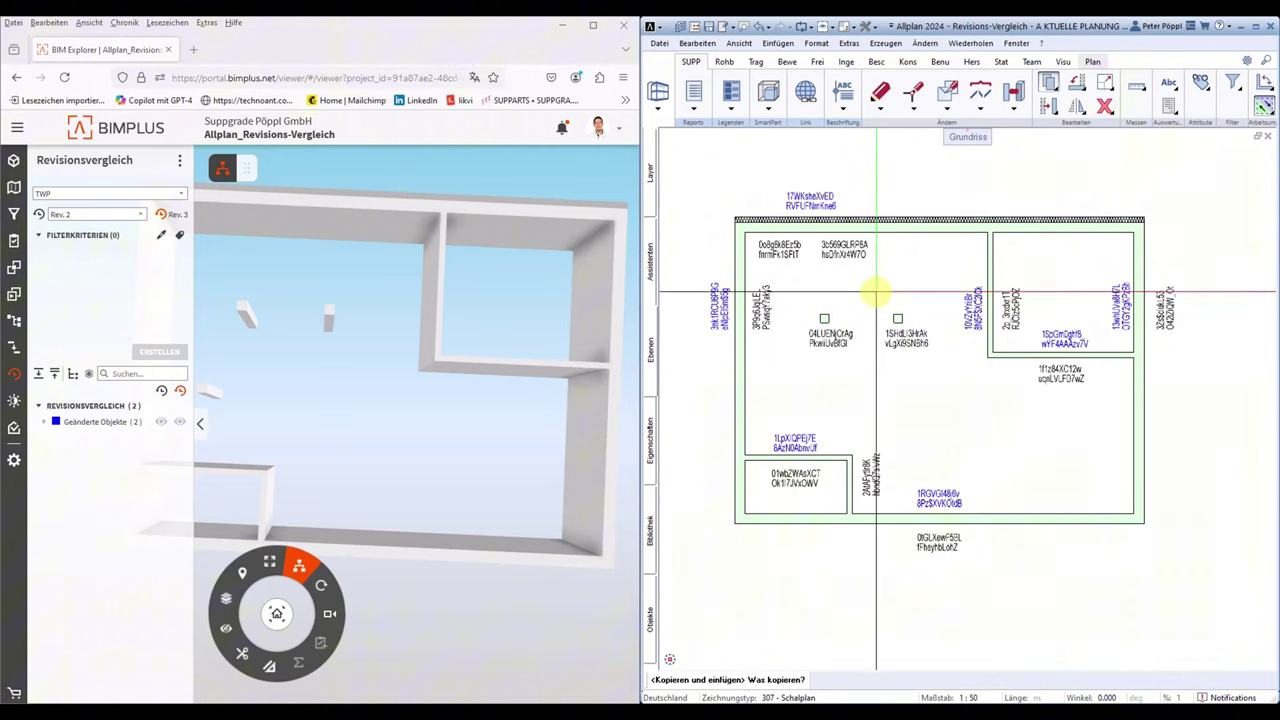
left_click_drag(872, 298, 918, 340)
left_click(895, 315)
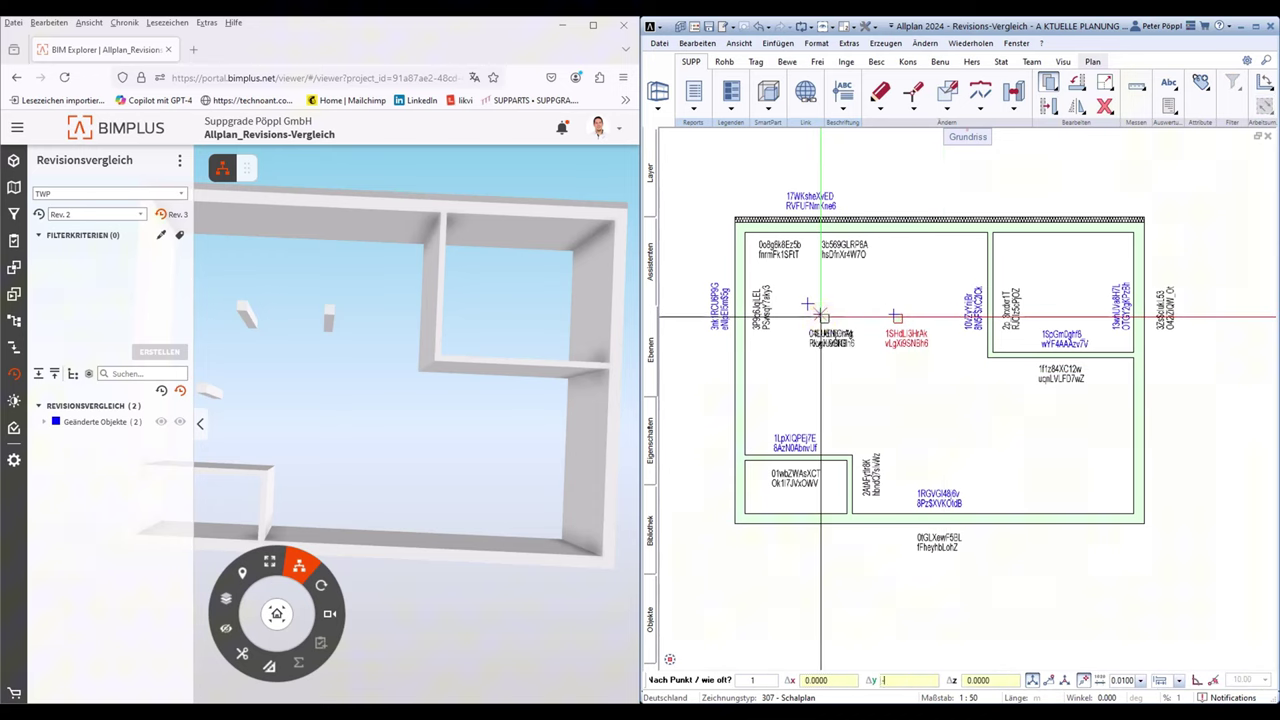
type("1")
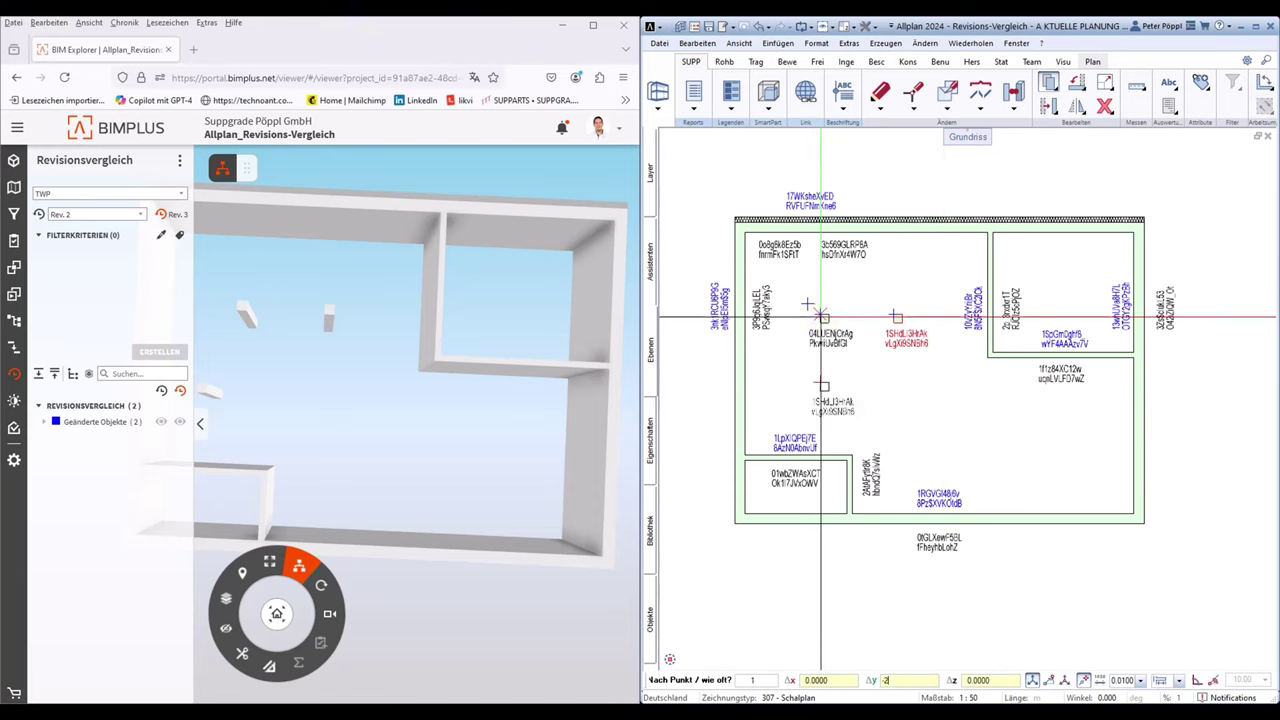
key("Return")
key("Escape")
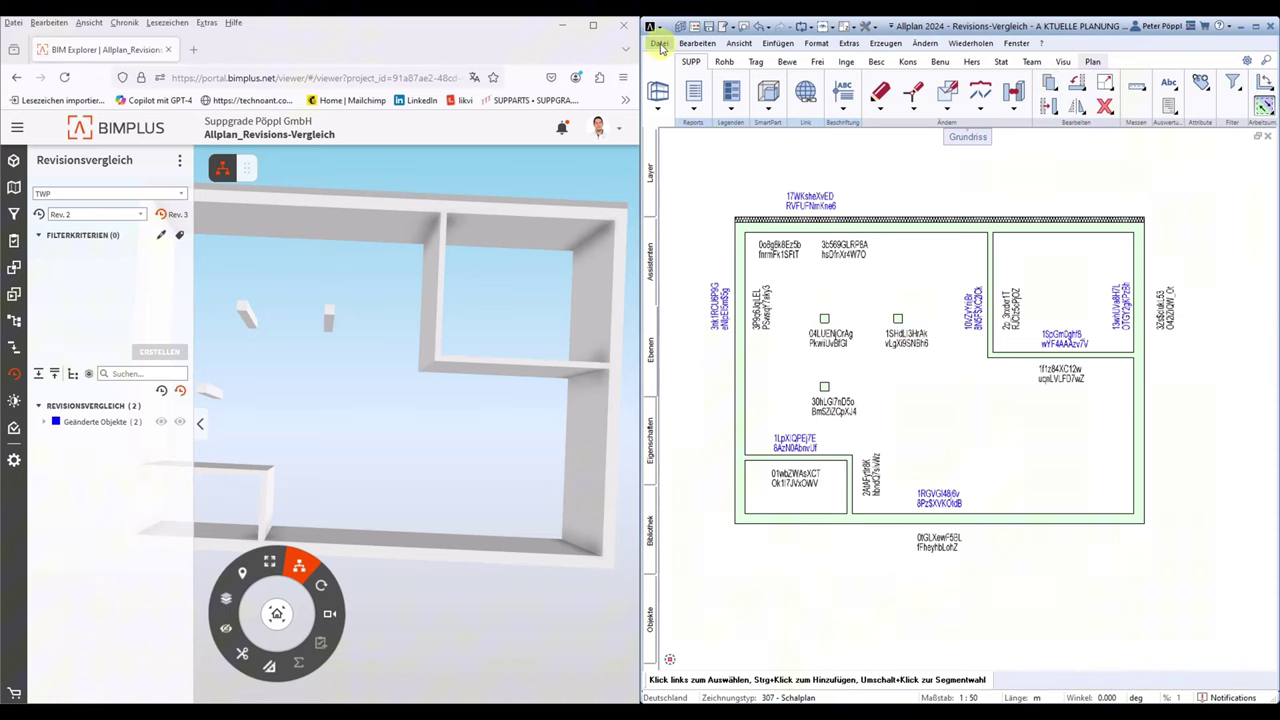
Step: Upload the model to Bimplus as a new revision described 'Stütze kopiert, Stütze gelöscht'
left_click(660, 44)
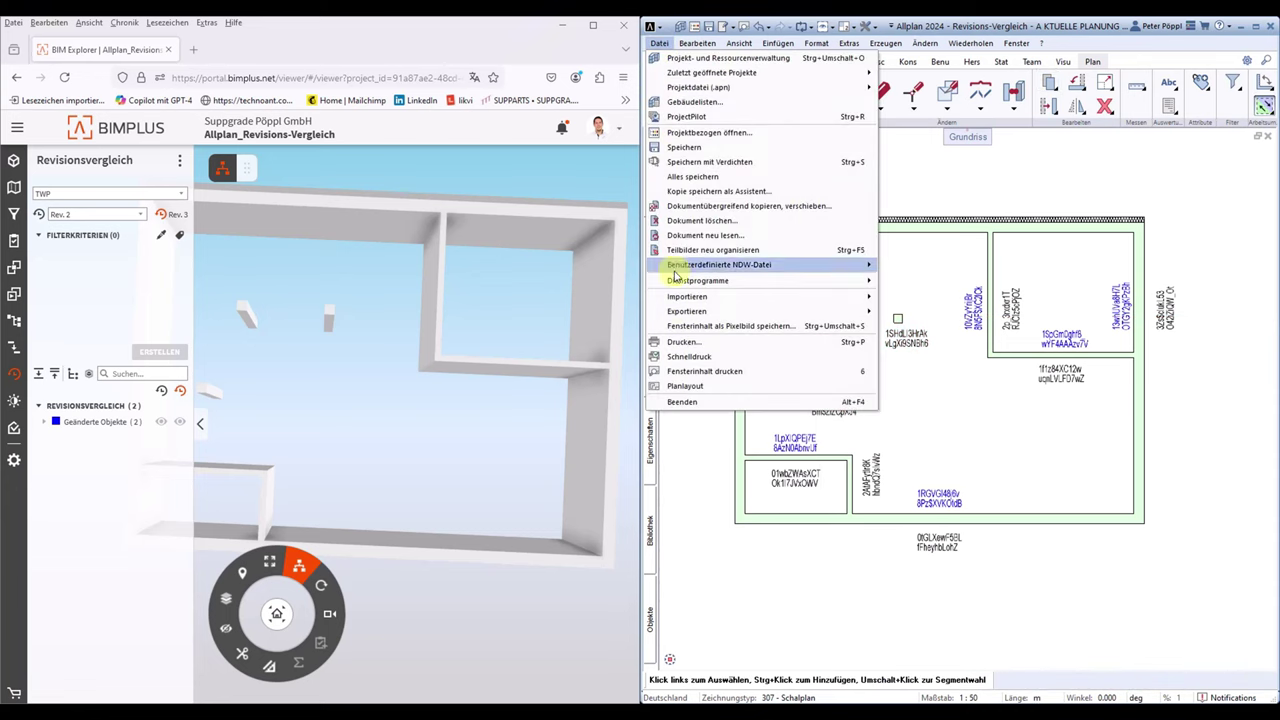
left_click(933, 308)
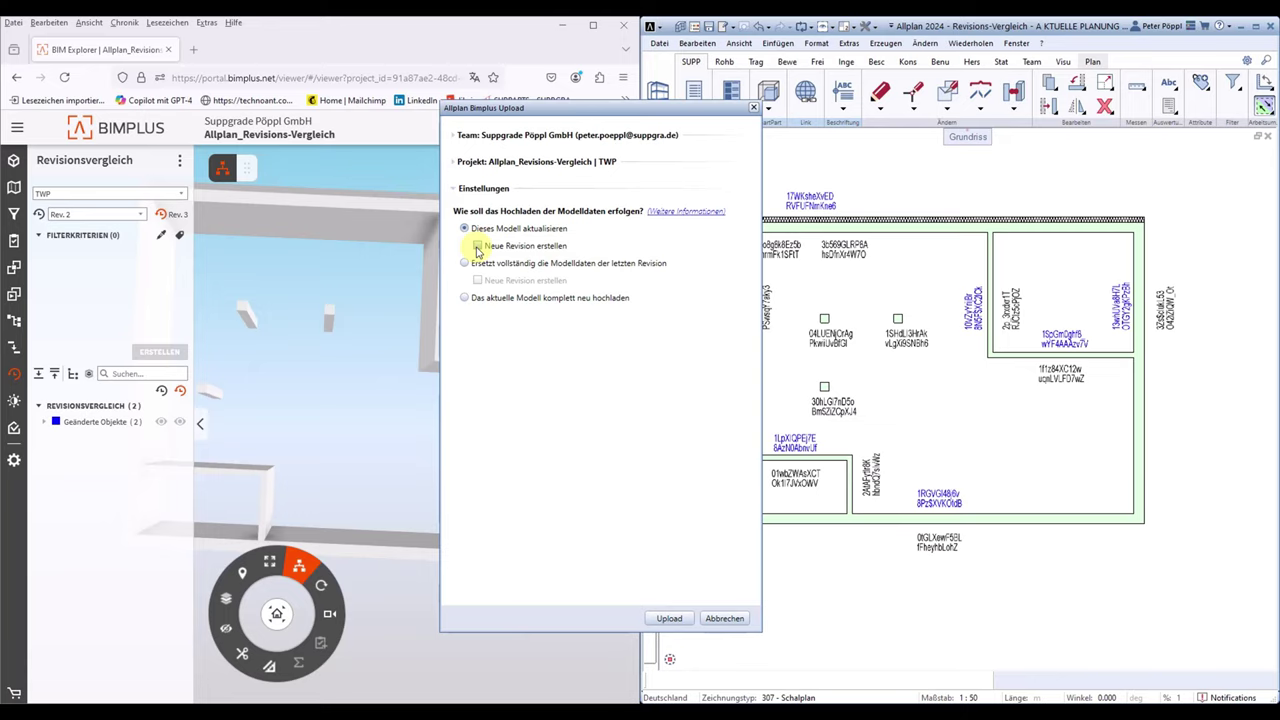
left_click(477, 247)
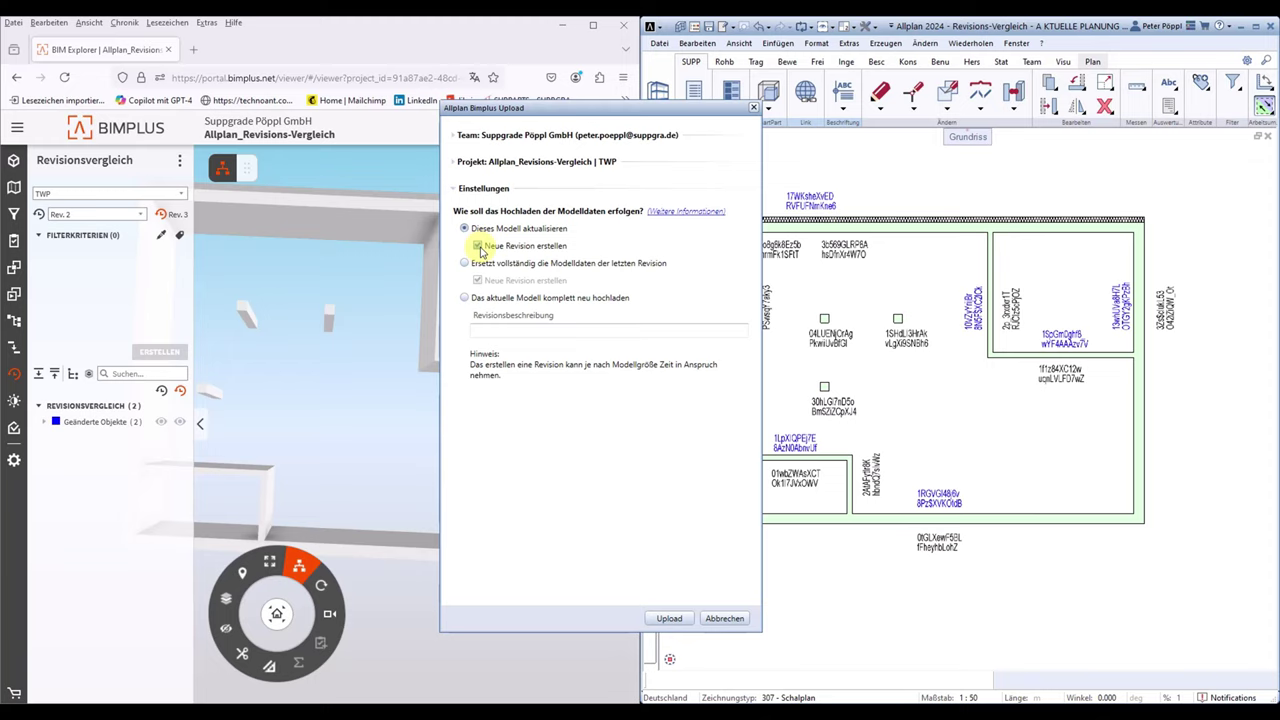
left_click(507, 330)
type("Stütze kopiert, Stütze gelöscht")
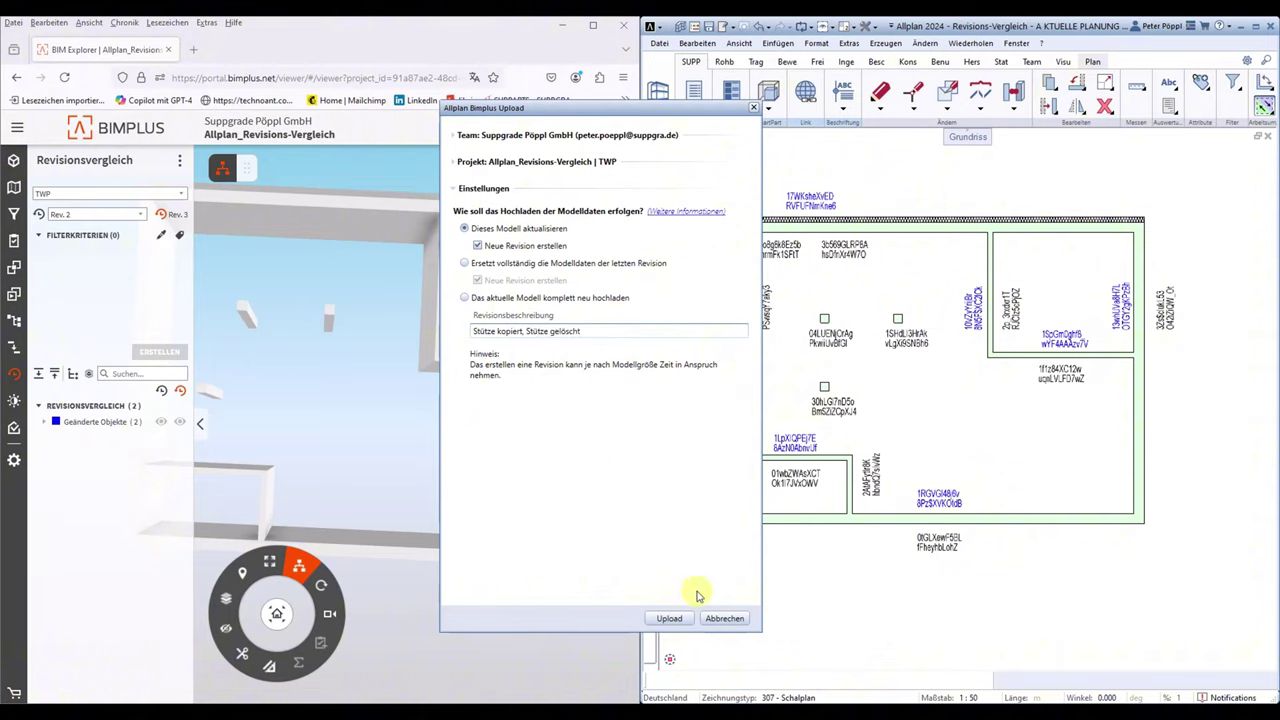
left_click(669, 618)
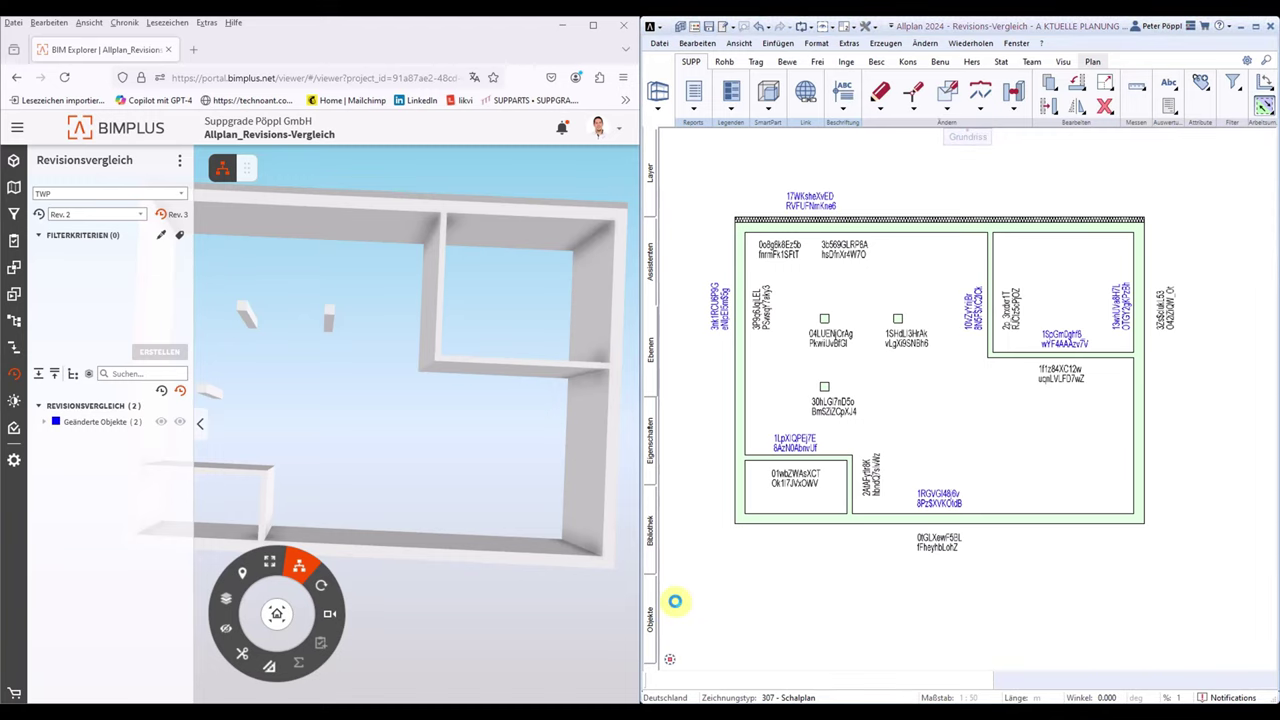
left_click(675, 601)
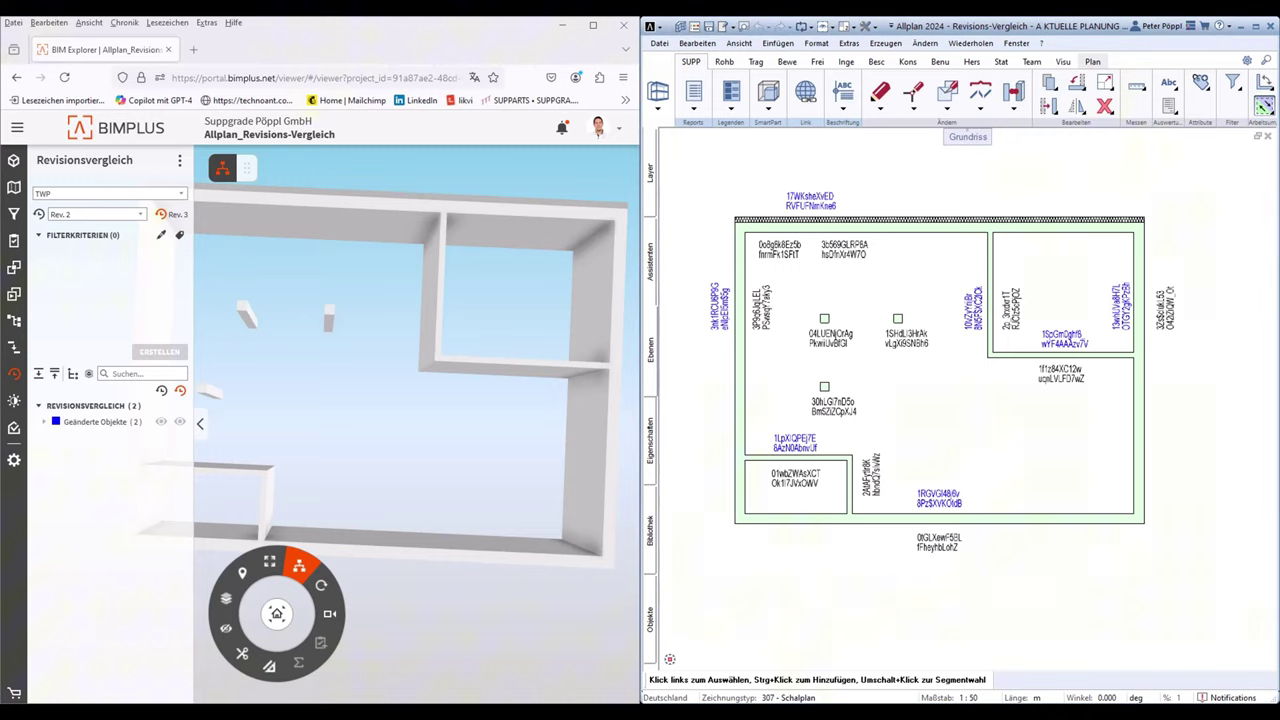
Step: Reload Bimplus, reopen Allplan_Revisions-Vergleich, close the model tree, and orbit to a top view
left_click(628, 272)
left_click(145, 128)
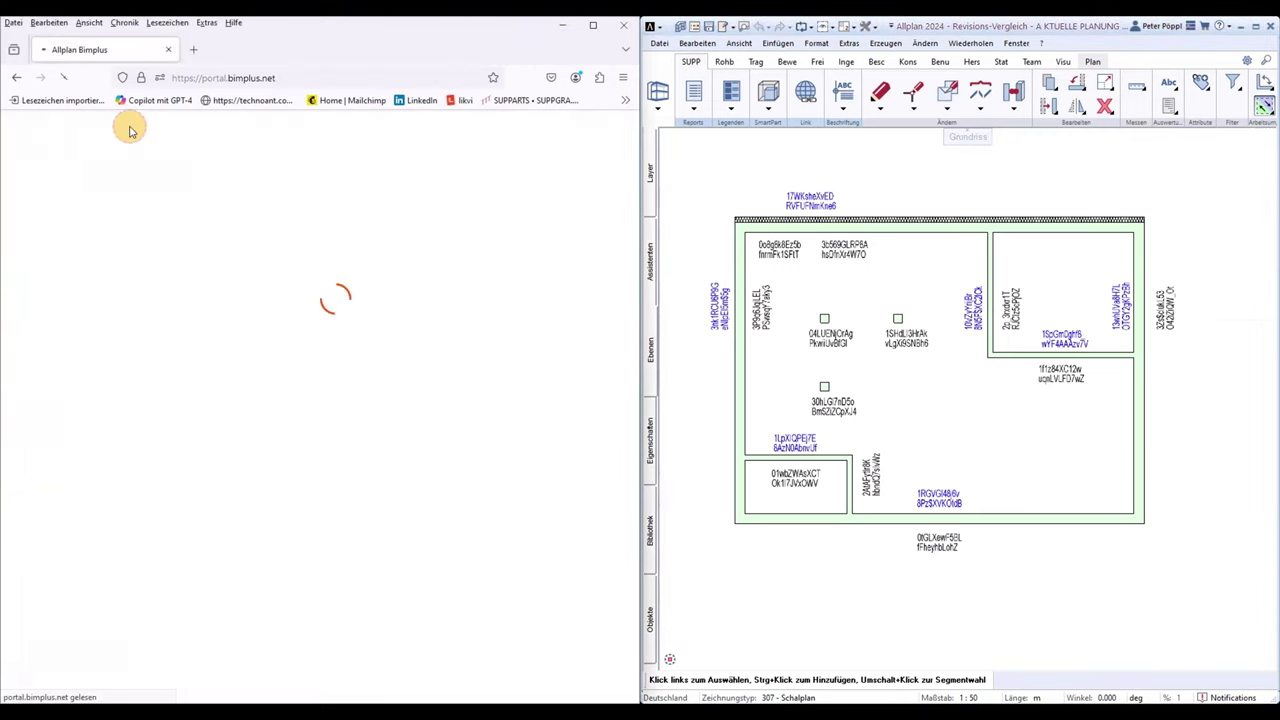
left_click(458, 243)
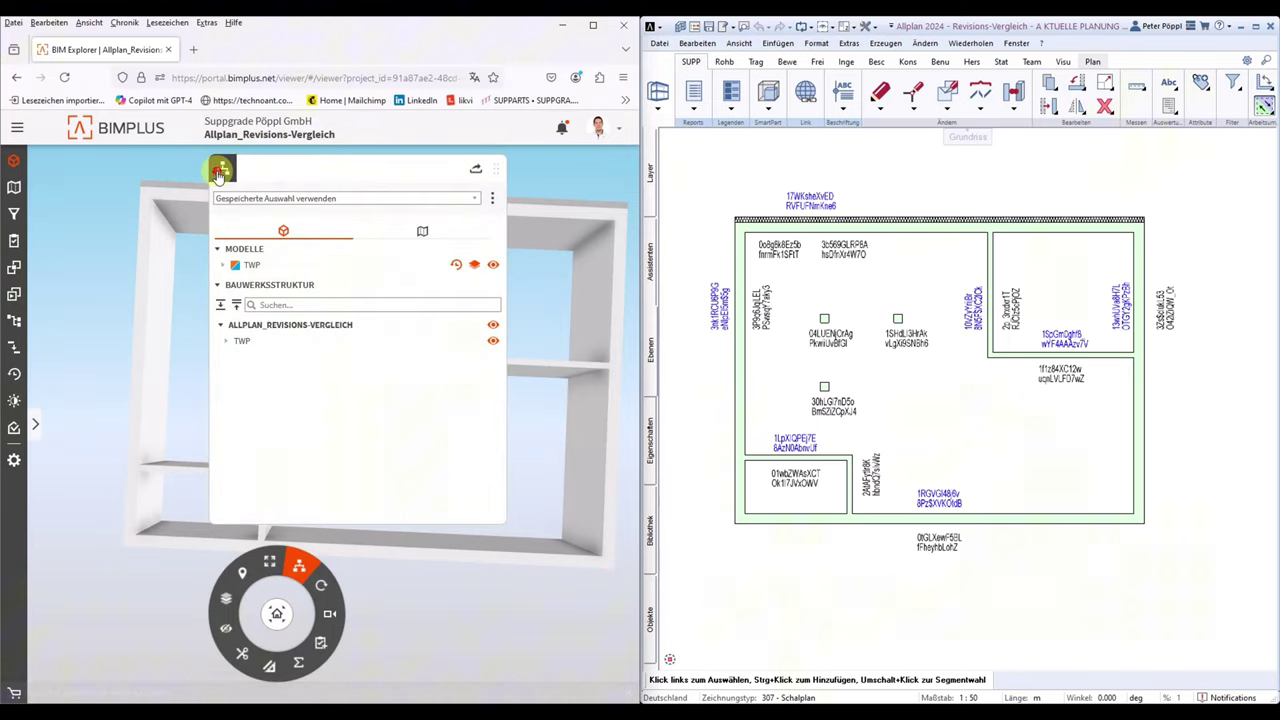
left_click(222, 170)
mouse_move(366, 294)
left_mouse_down()
mouse_move(478, 297)
mouse_move(500, 314)
left_mouse_up()
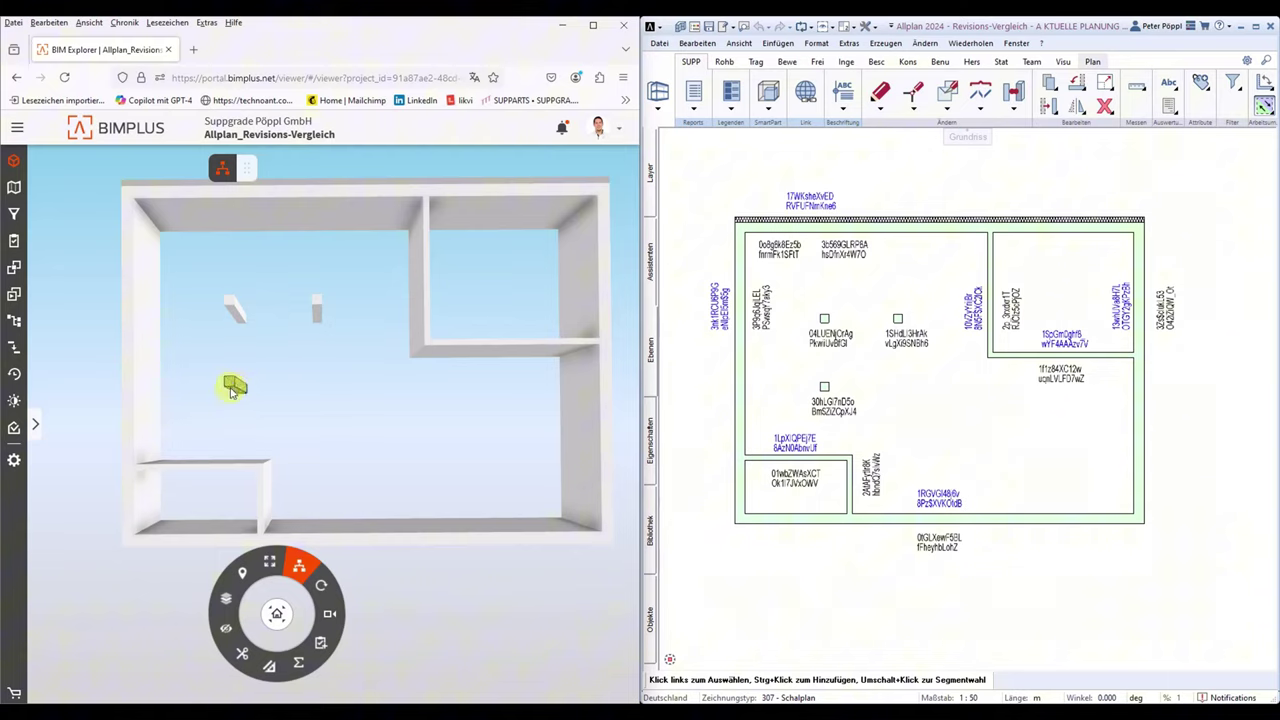
Step: Compare Rev. 3 with Rev. 4 and show the deleted and new objects in the model
left_click(13, 378)
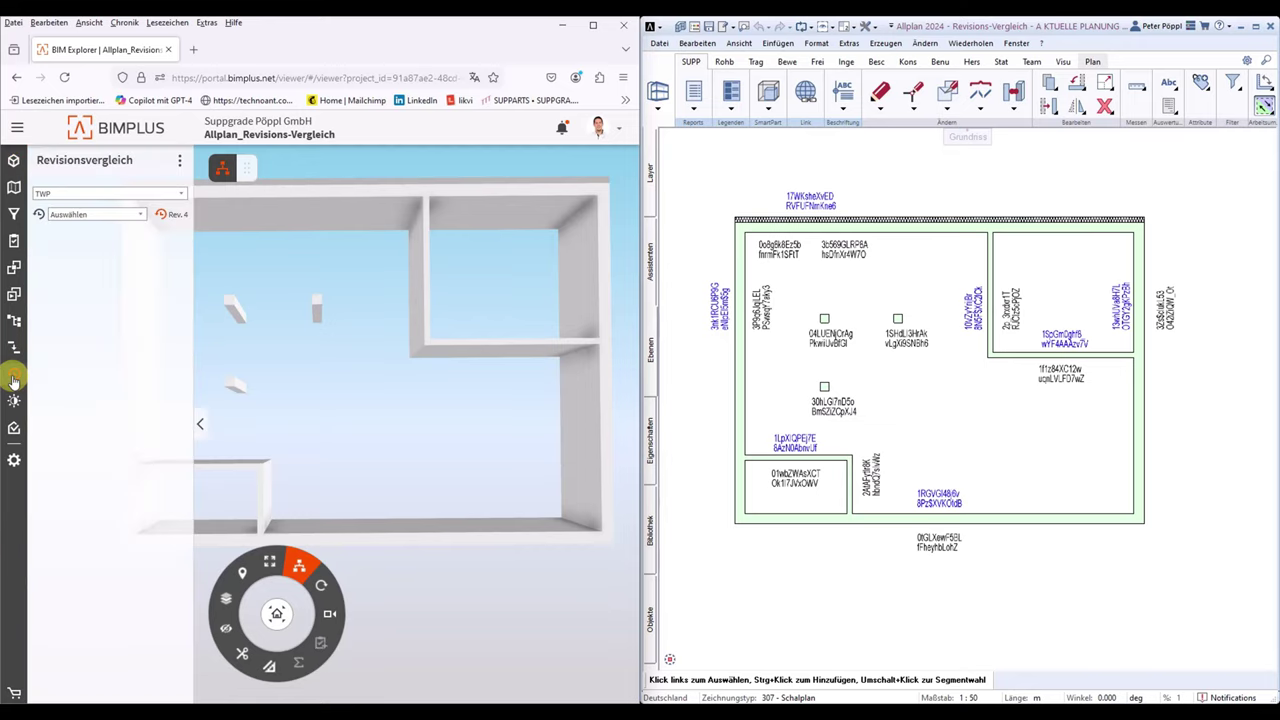
left_click(117, 217)
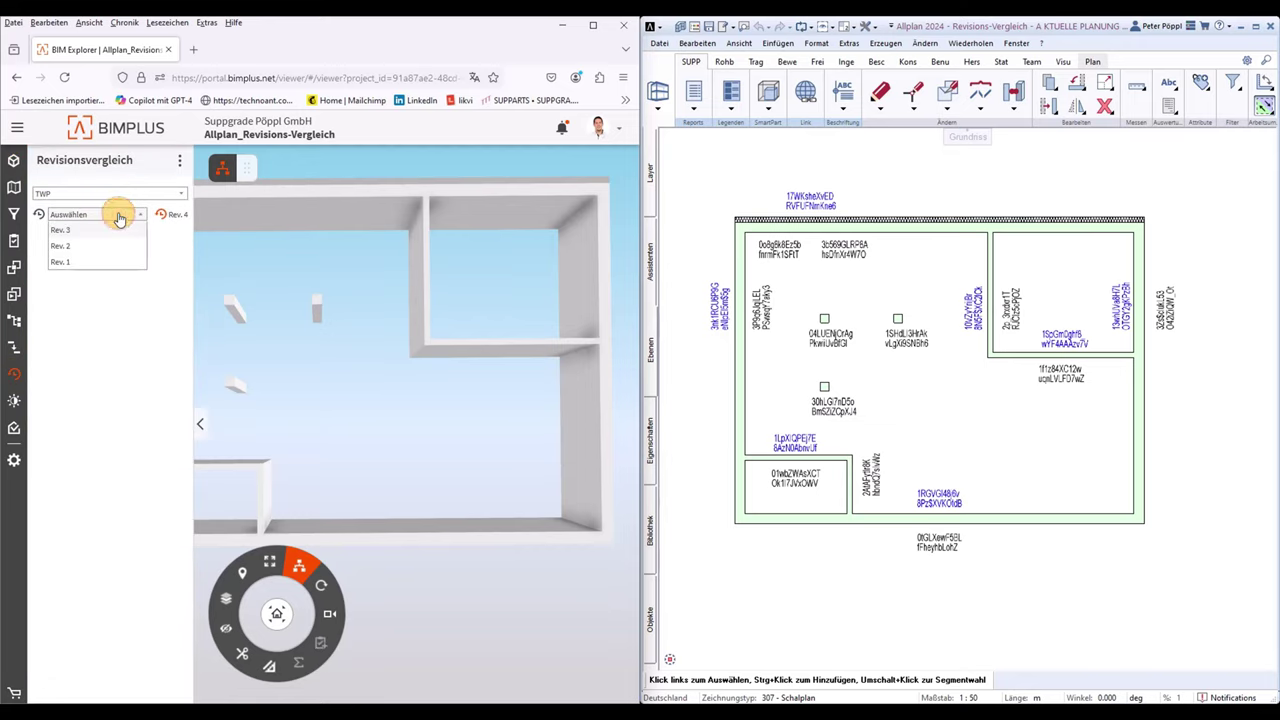
left_click(66, 230)
left_click(155, 353)
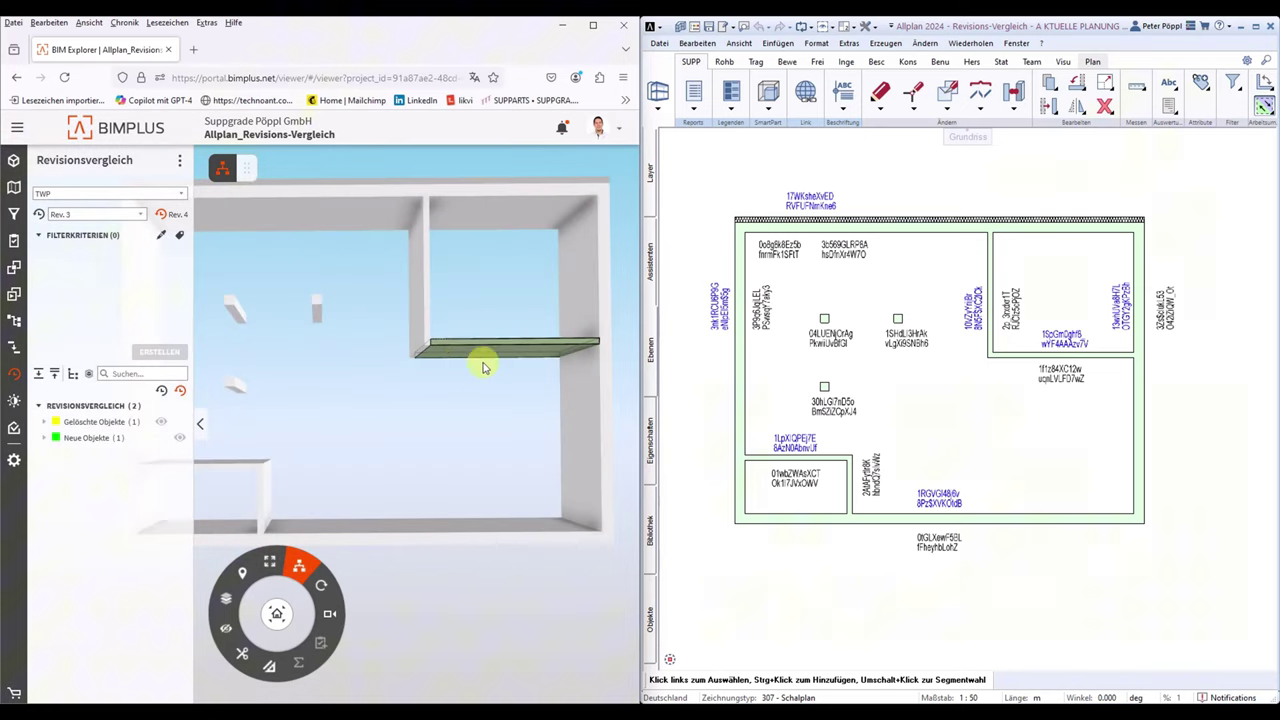
scroll(486, 363, "down", 5)
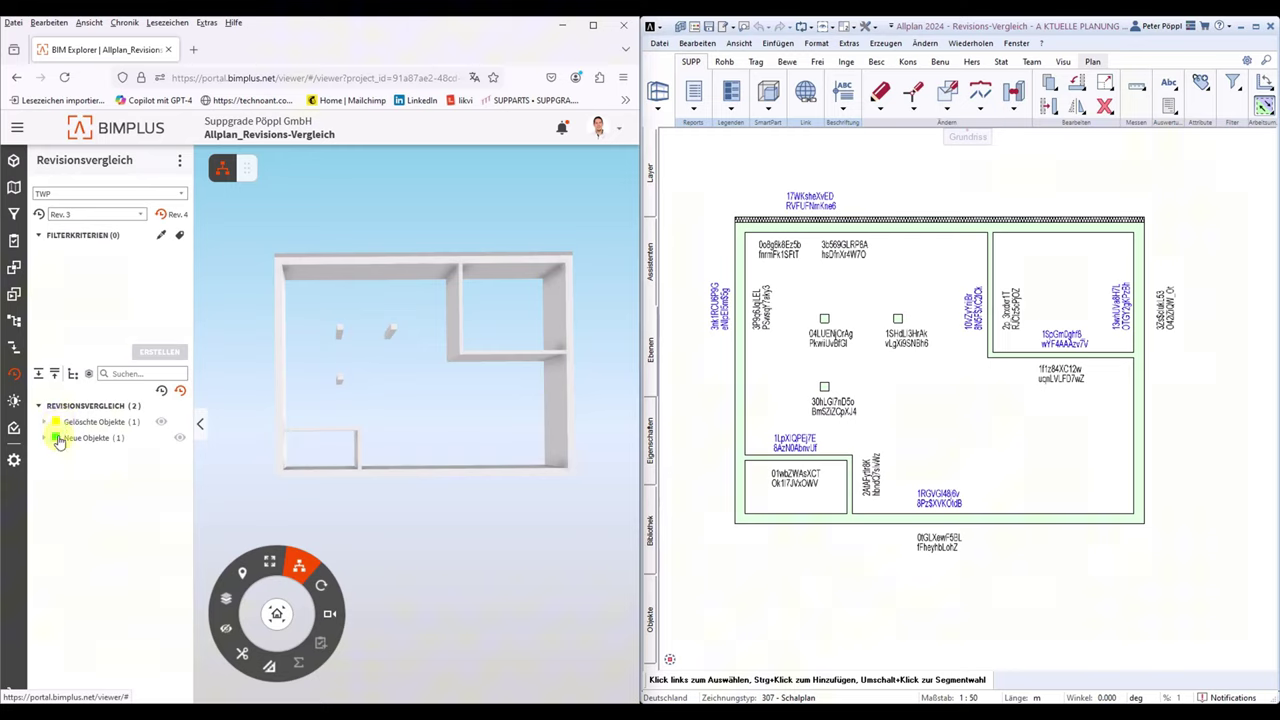
left_click(163, 424)
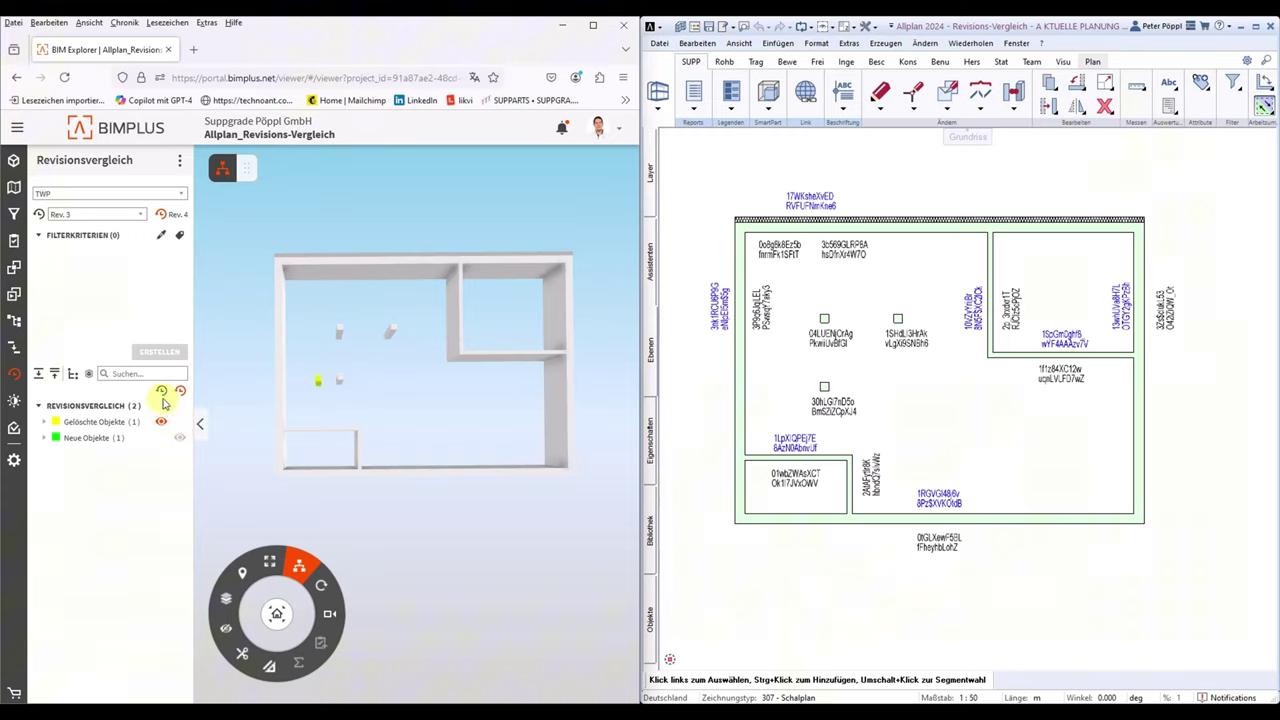
mouse_move(179, 438)
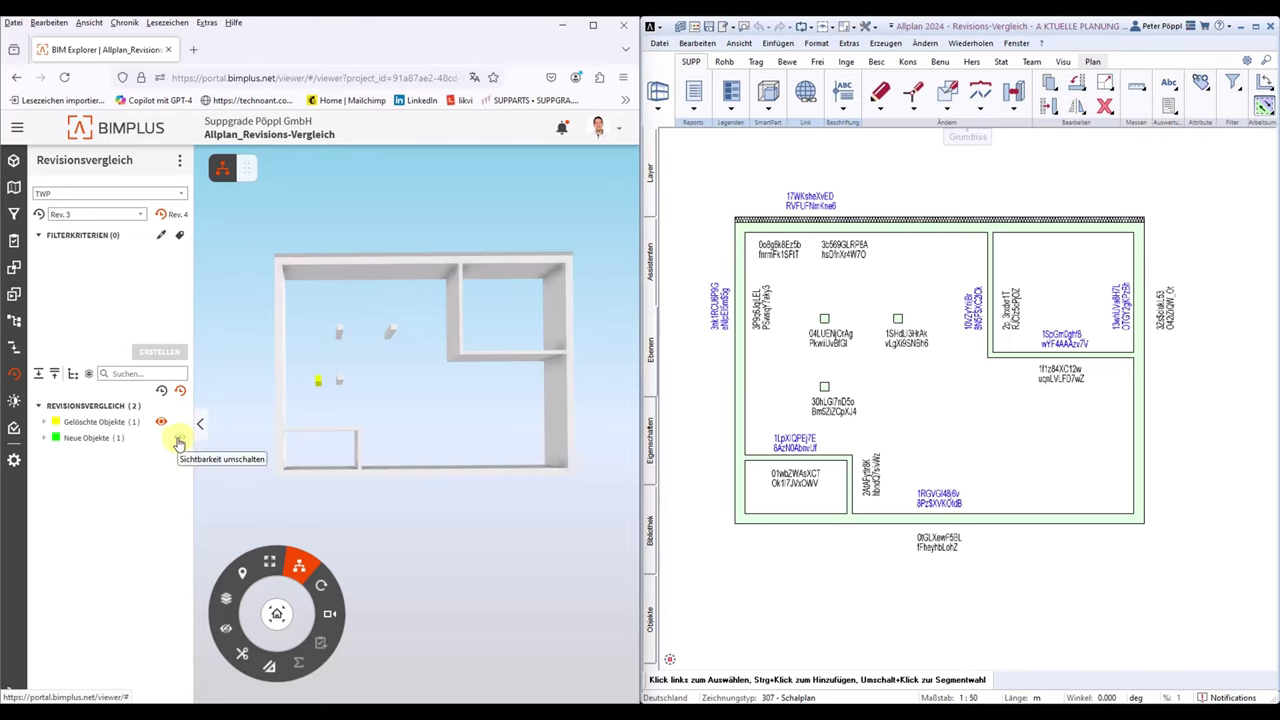
left_click(179, 441)
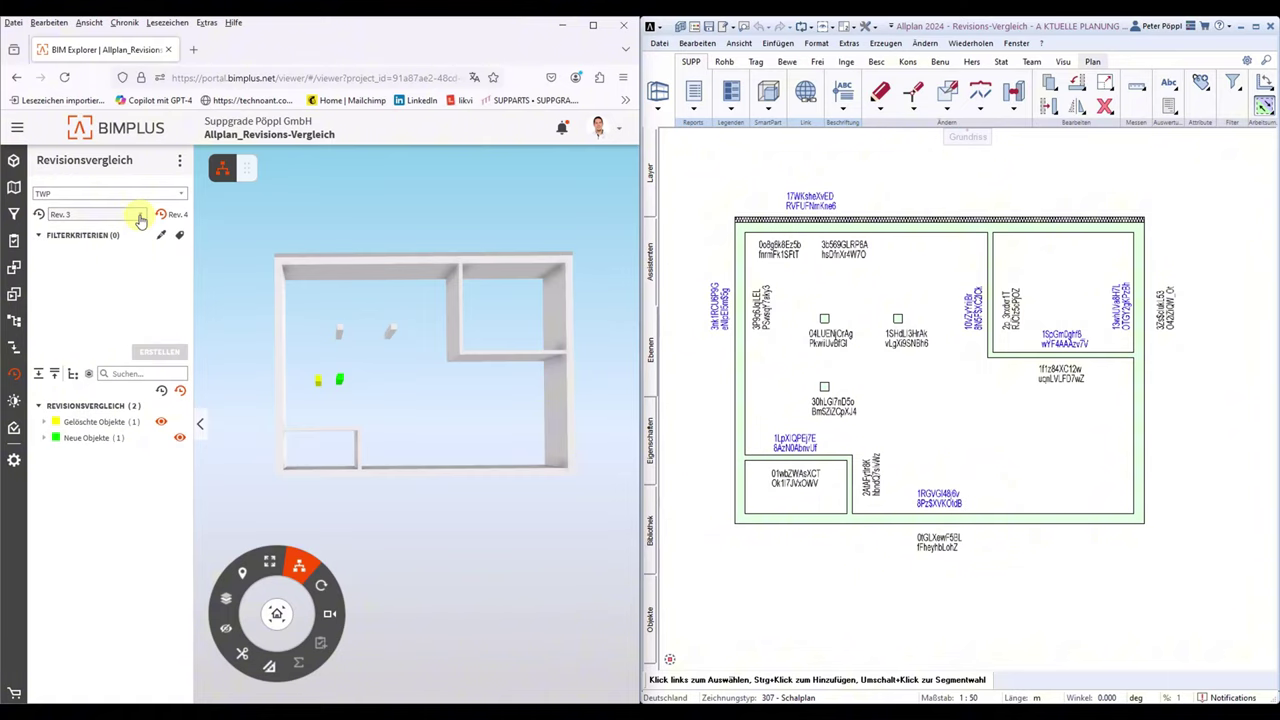
Step: Compare Rev. 1 with Rev. 4, showing changed, deleted and earlier-version objects, and briefly listing changes
left_click(140, 218)
left_click(64, 262)
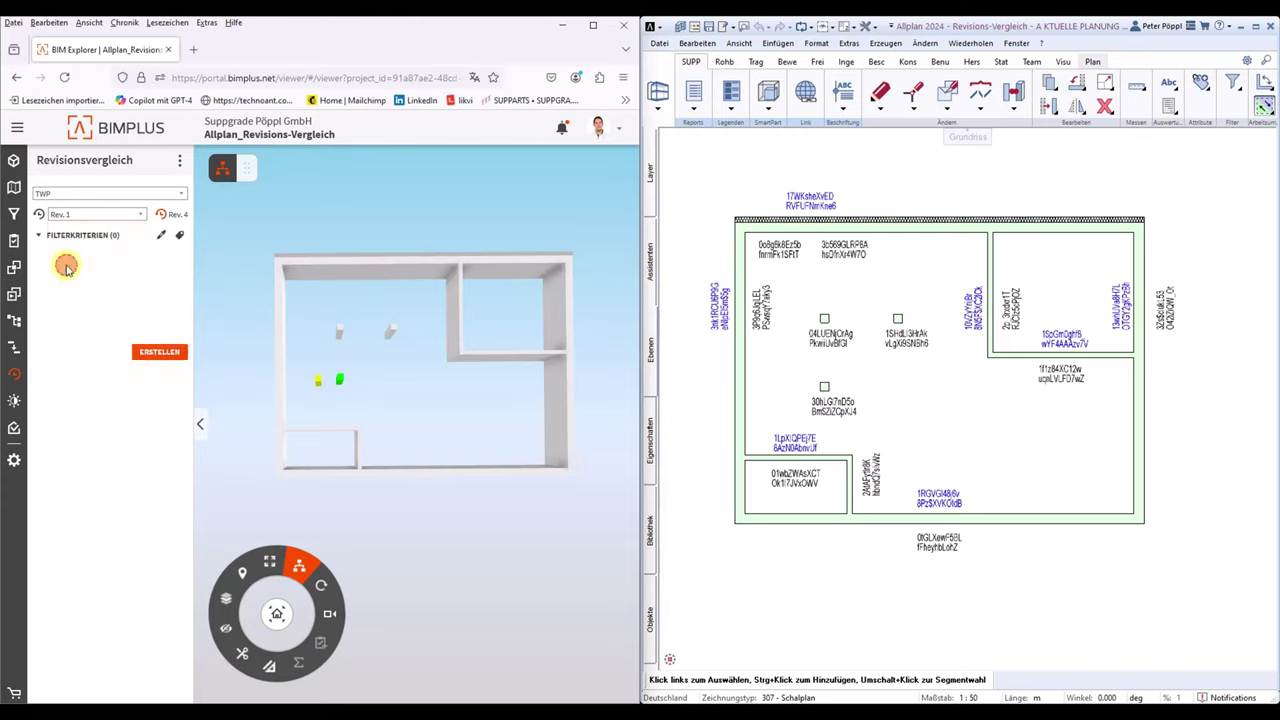
left_click(162, 353)
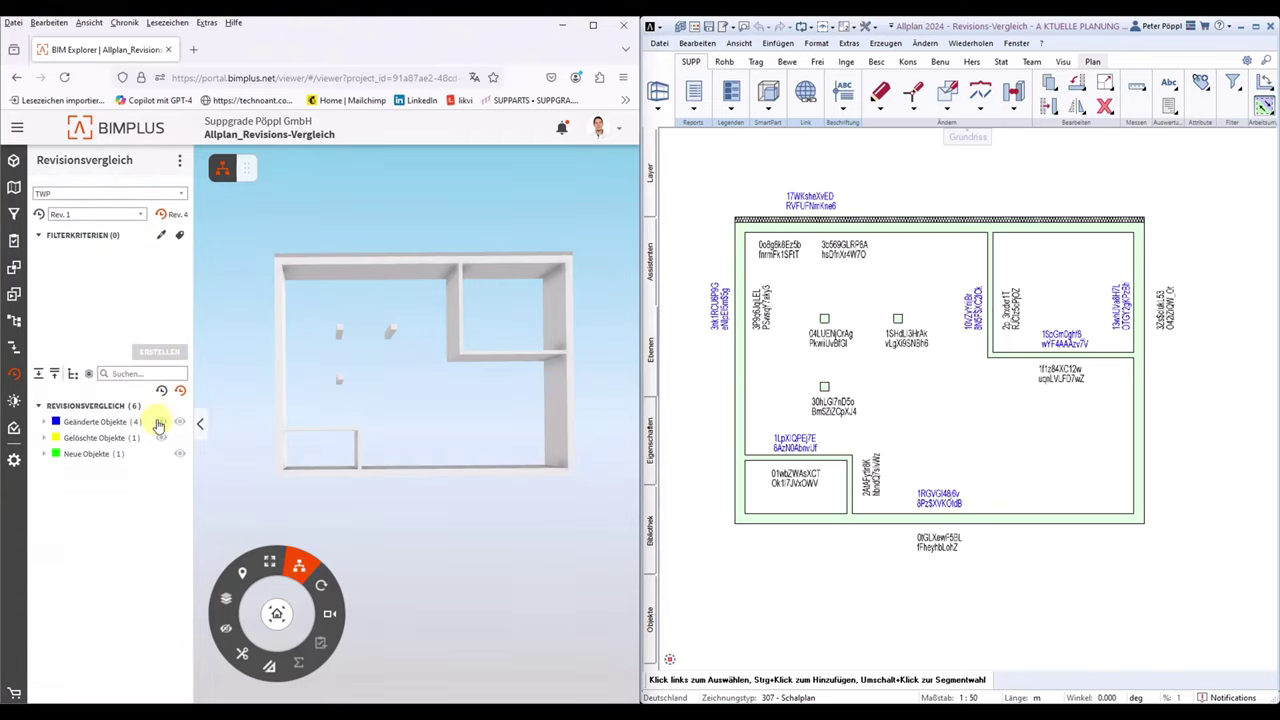
left_click(161, 421)
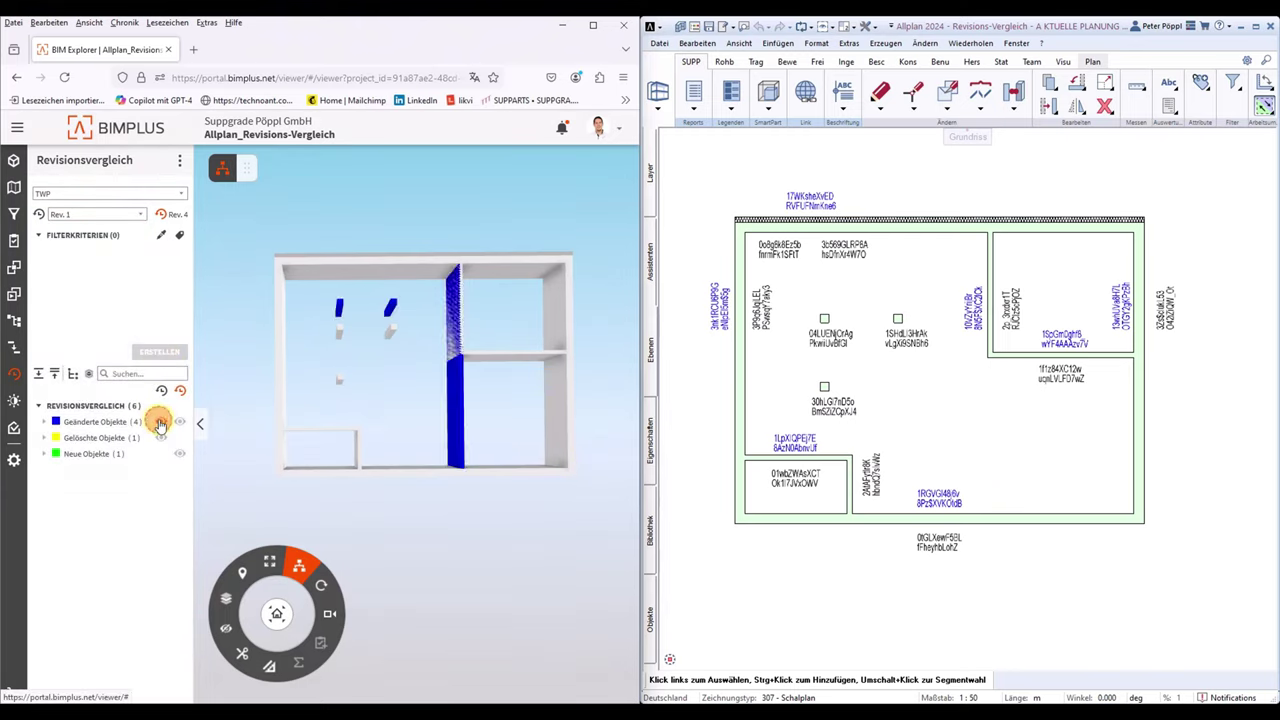
left_click(161, 438)
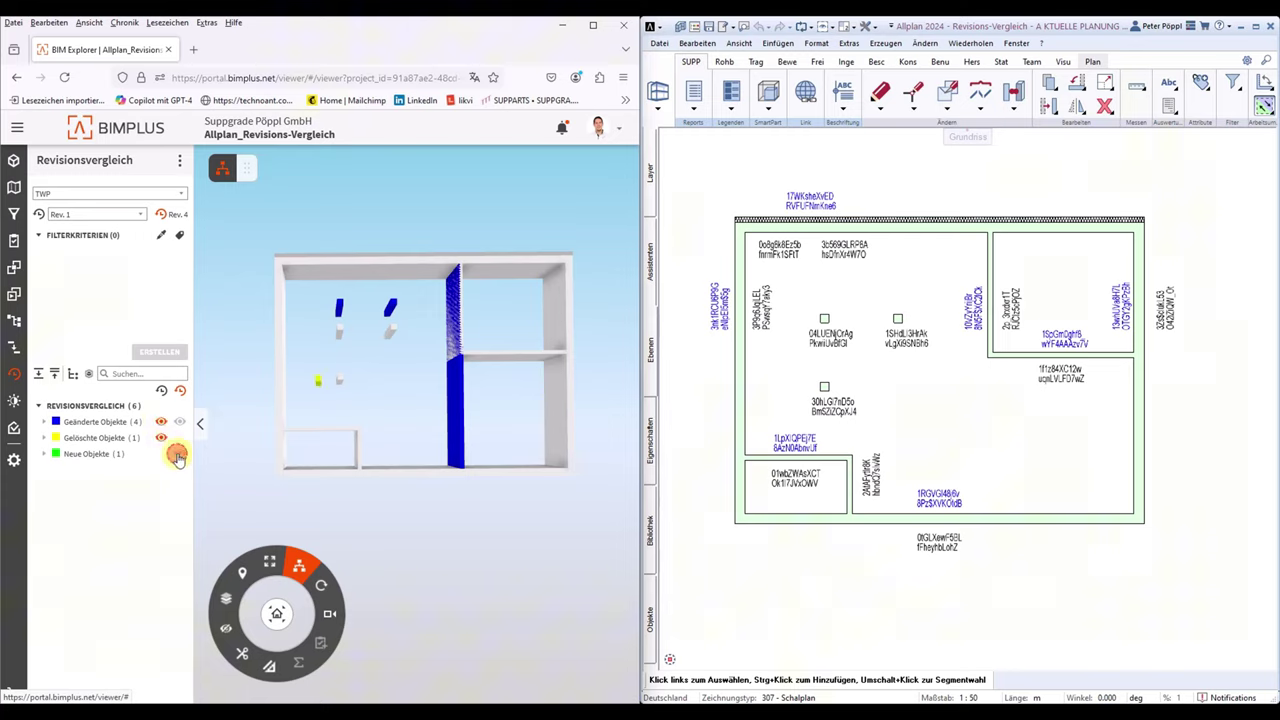
left_click(180, 422)
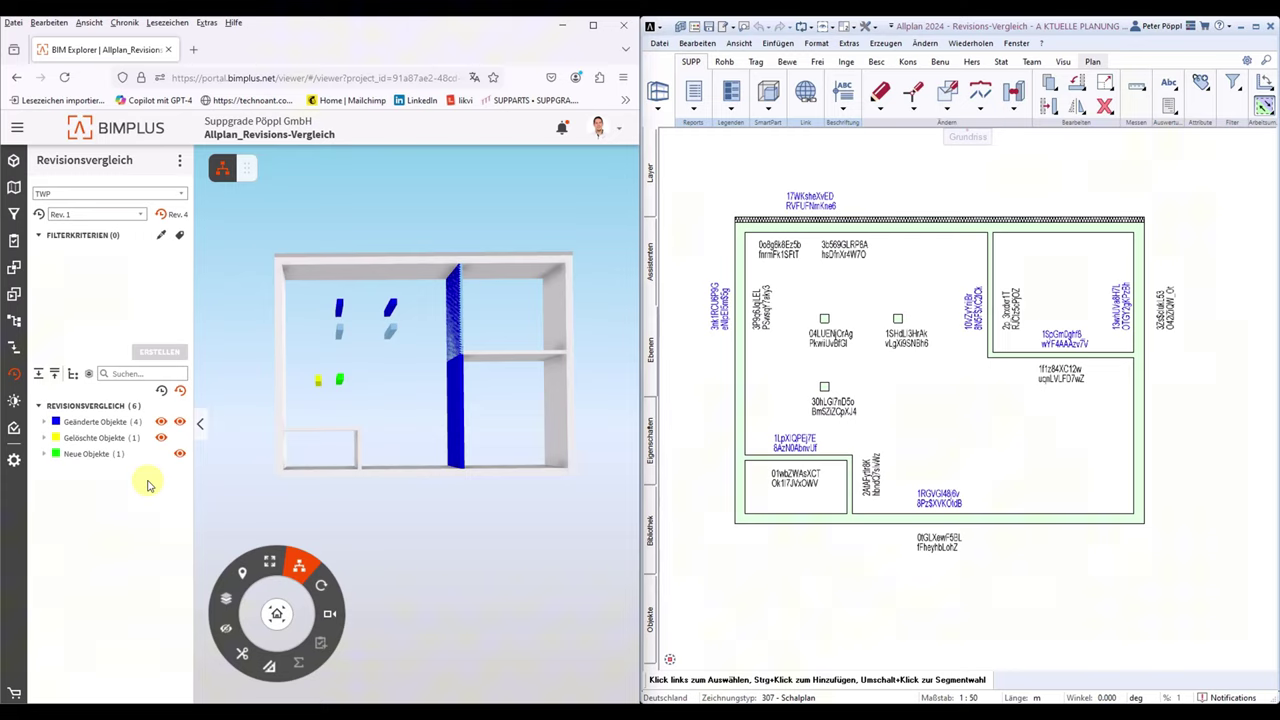
left_click(45, 422)
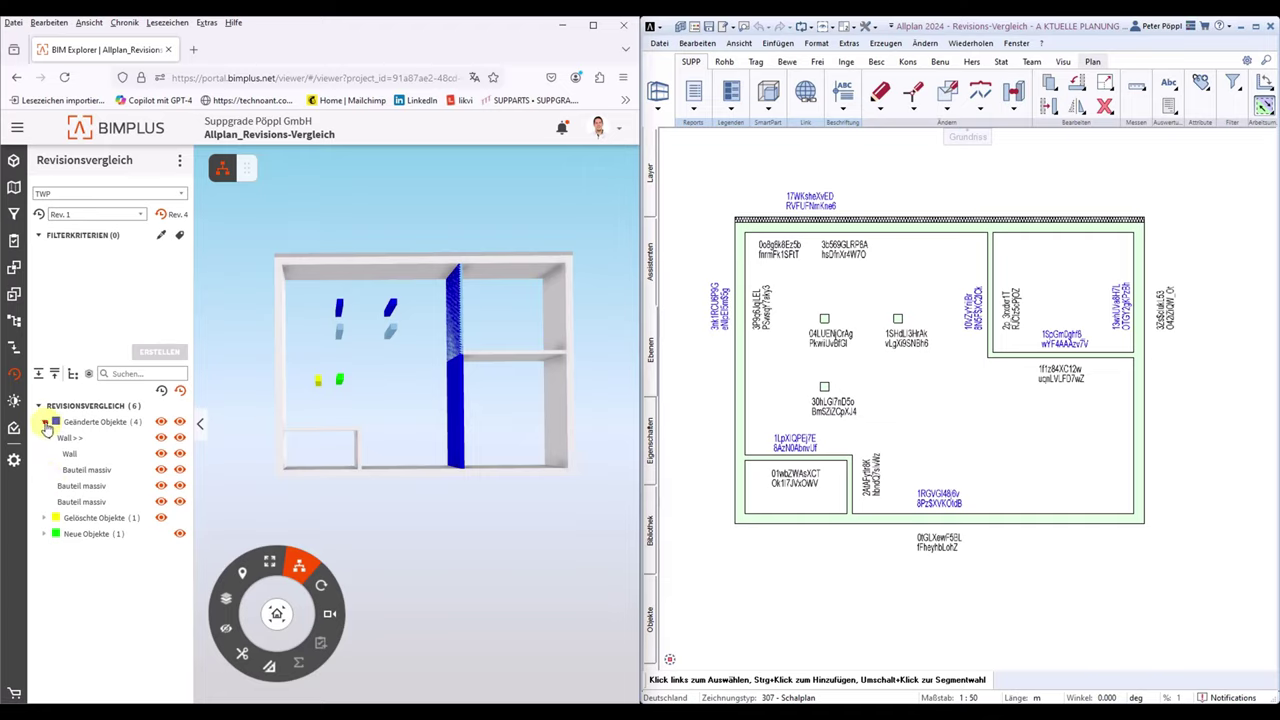
left_click(44, 422)
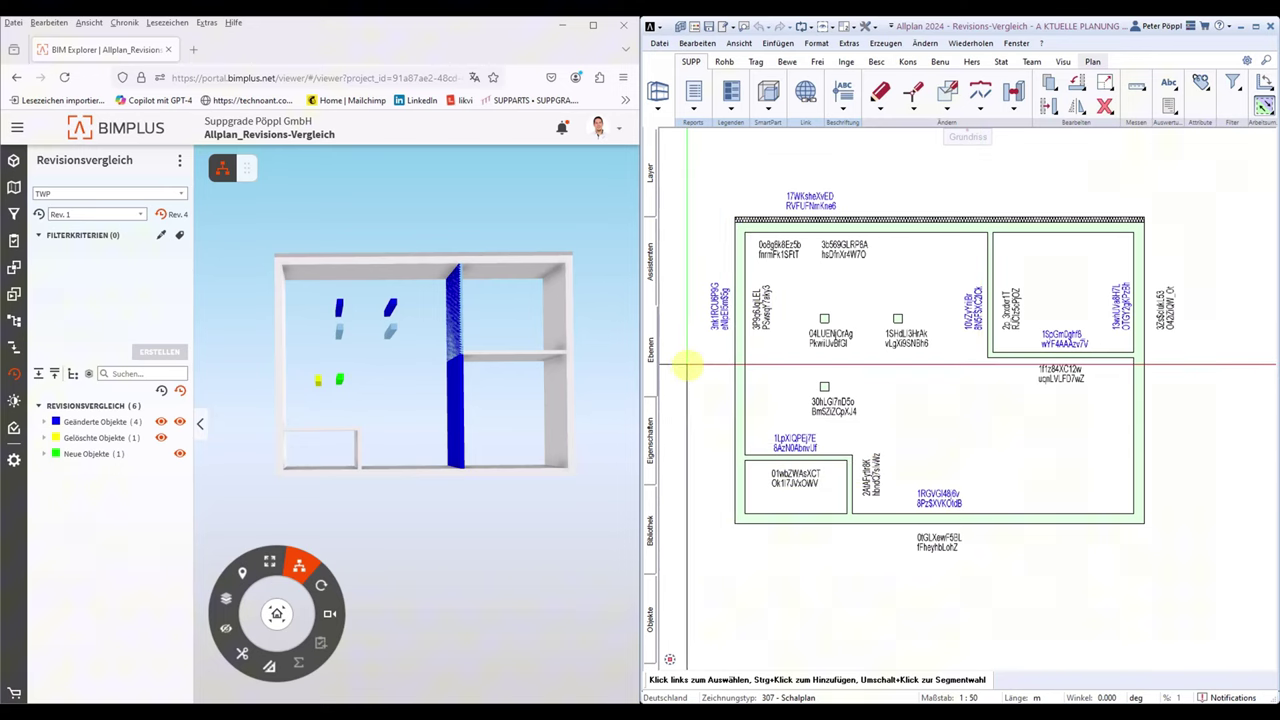
left_click(659, 44)
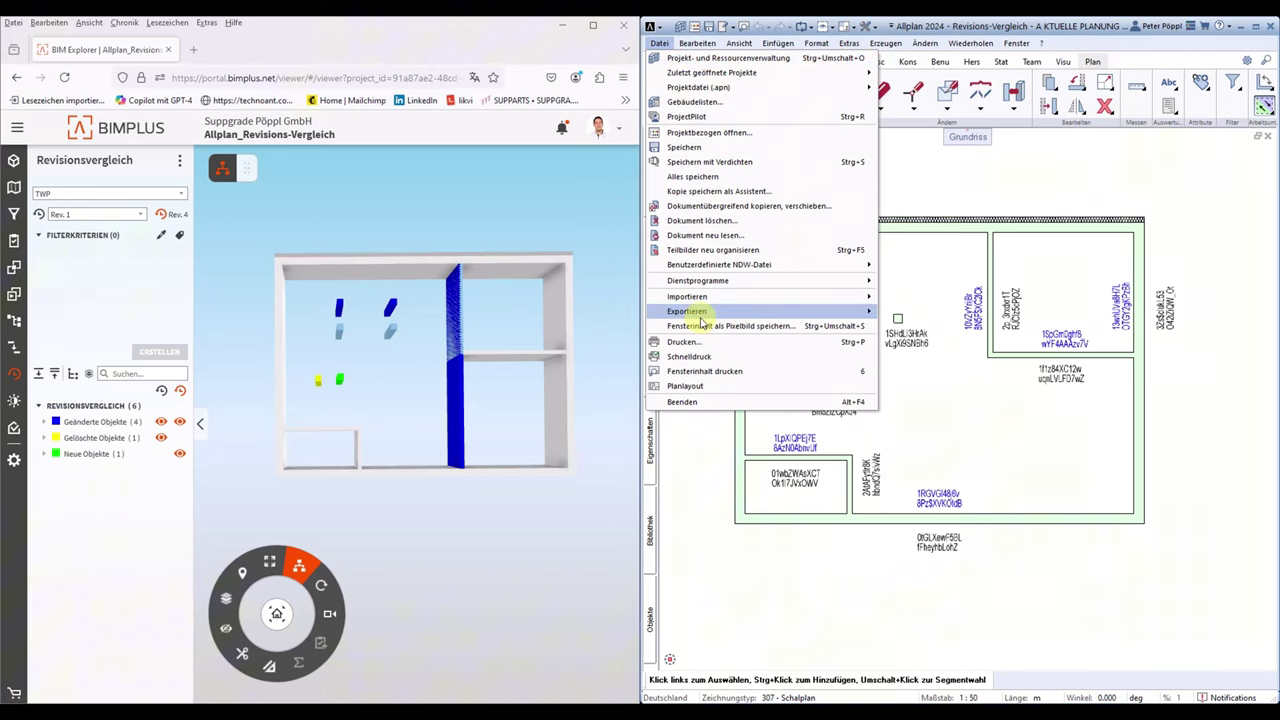
left_click(660, 45)
left_click(660, 29)
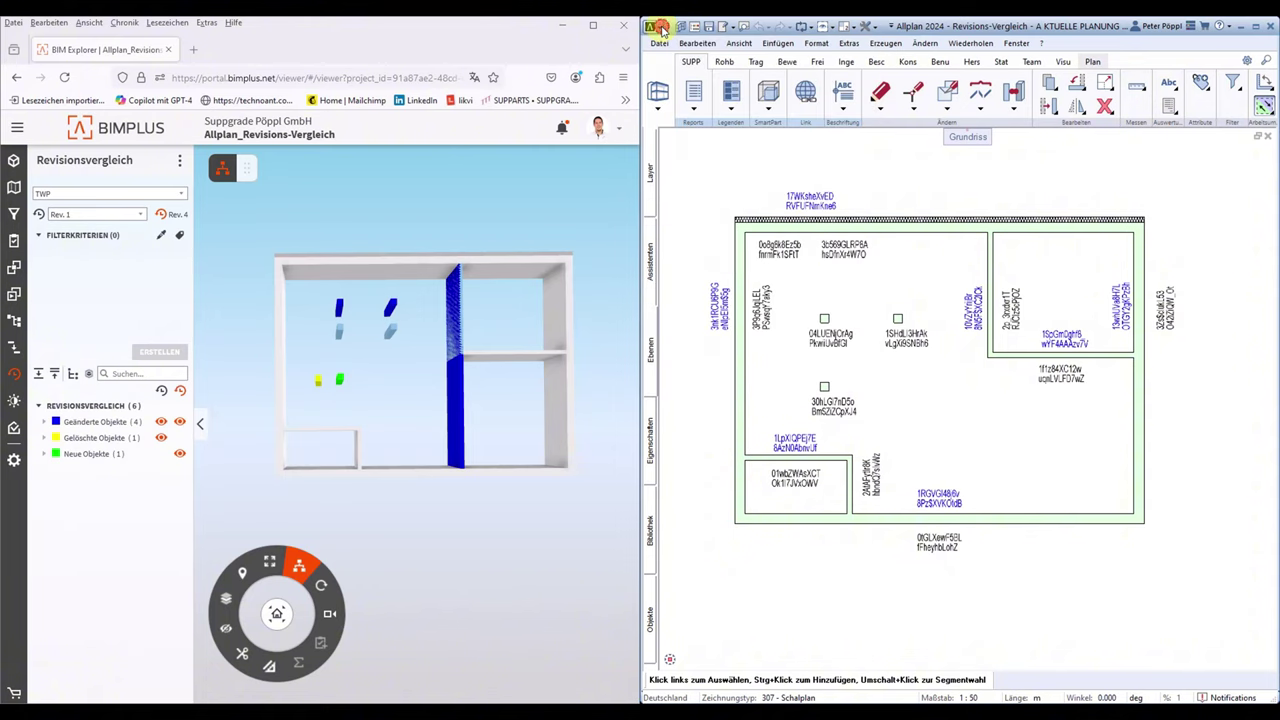
left_click(661, 29)
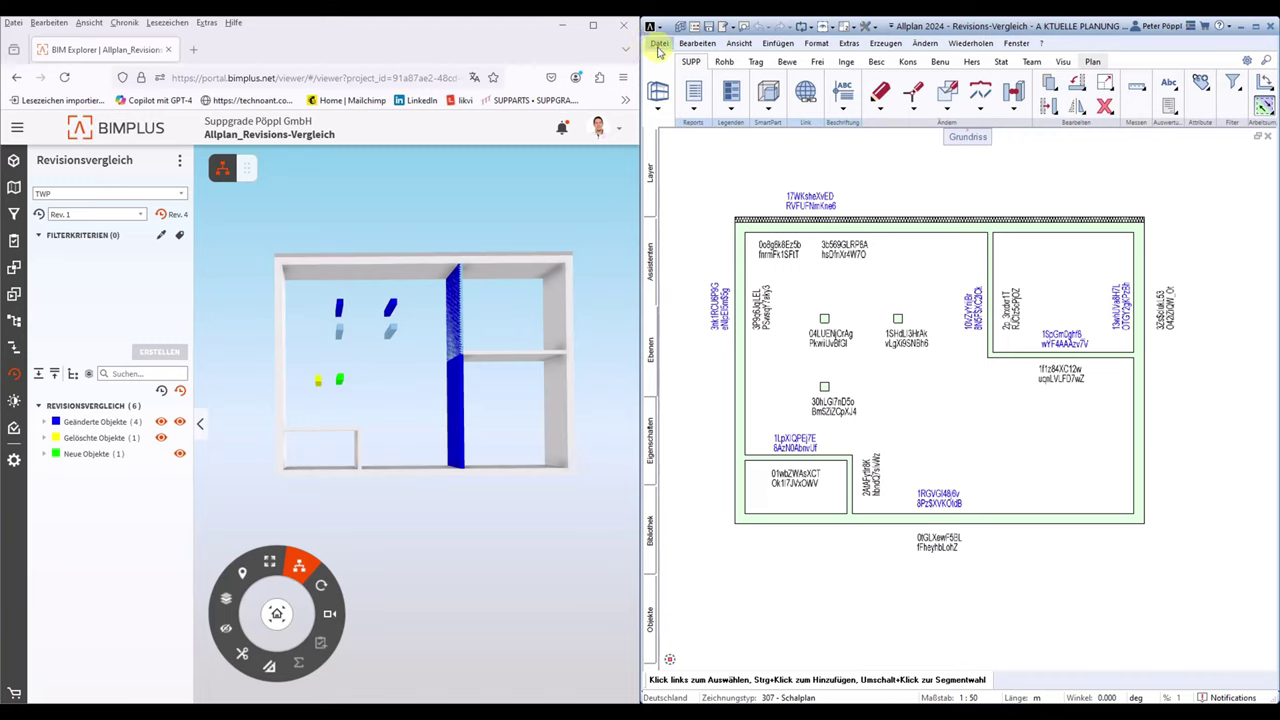
left_click(892, 31)
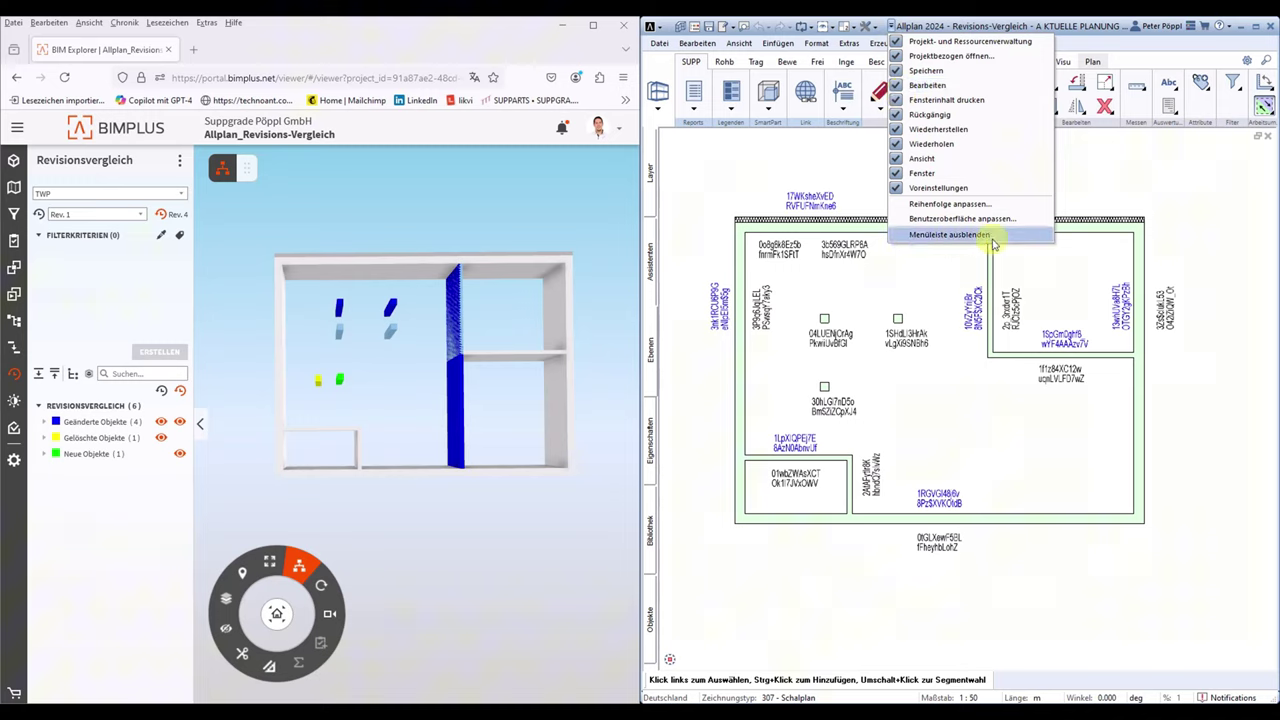
left_click(651, 28)
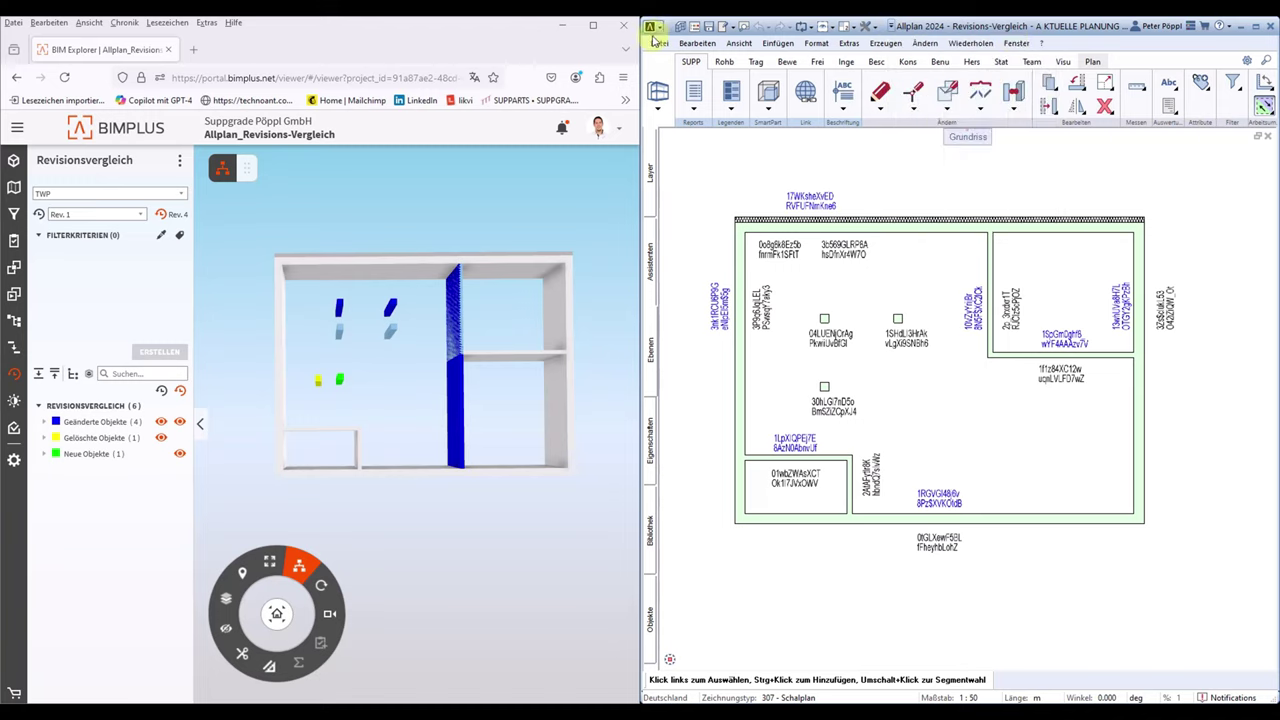
left_click(653, 29)
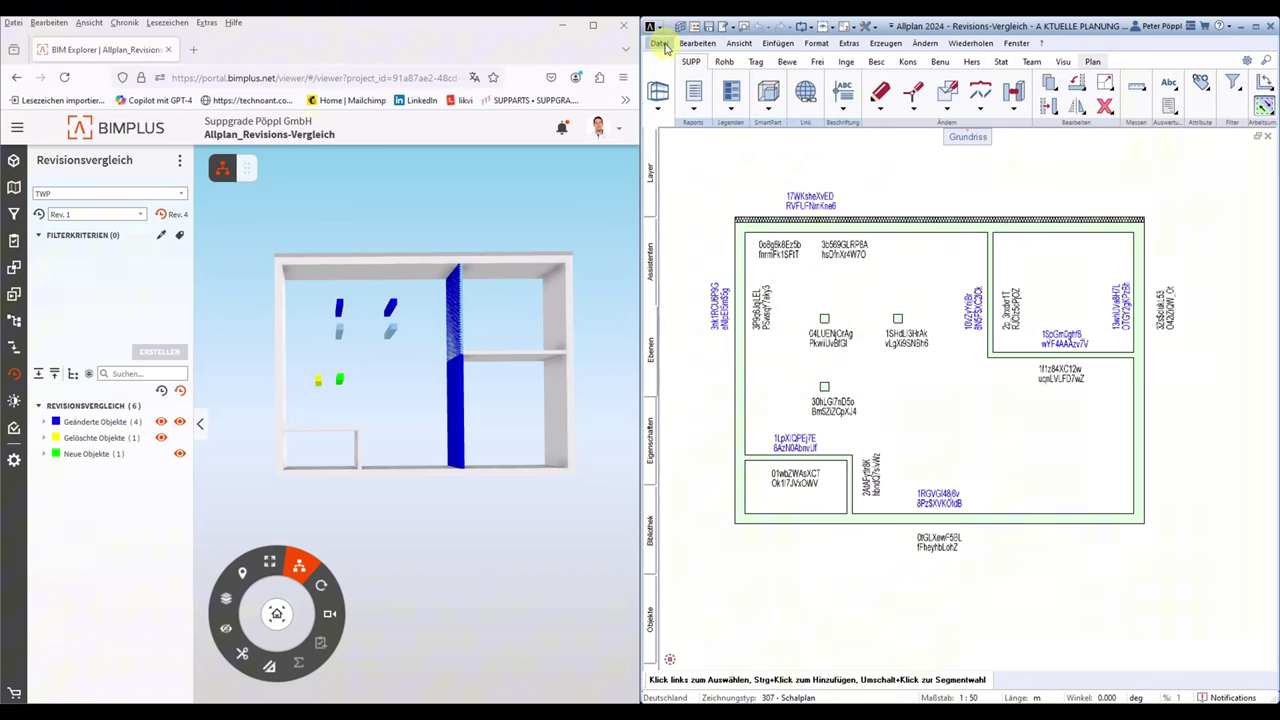
left_click(660, 44)
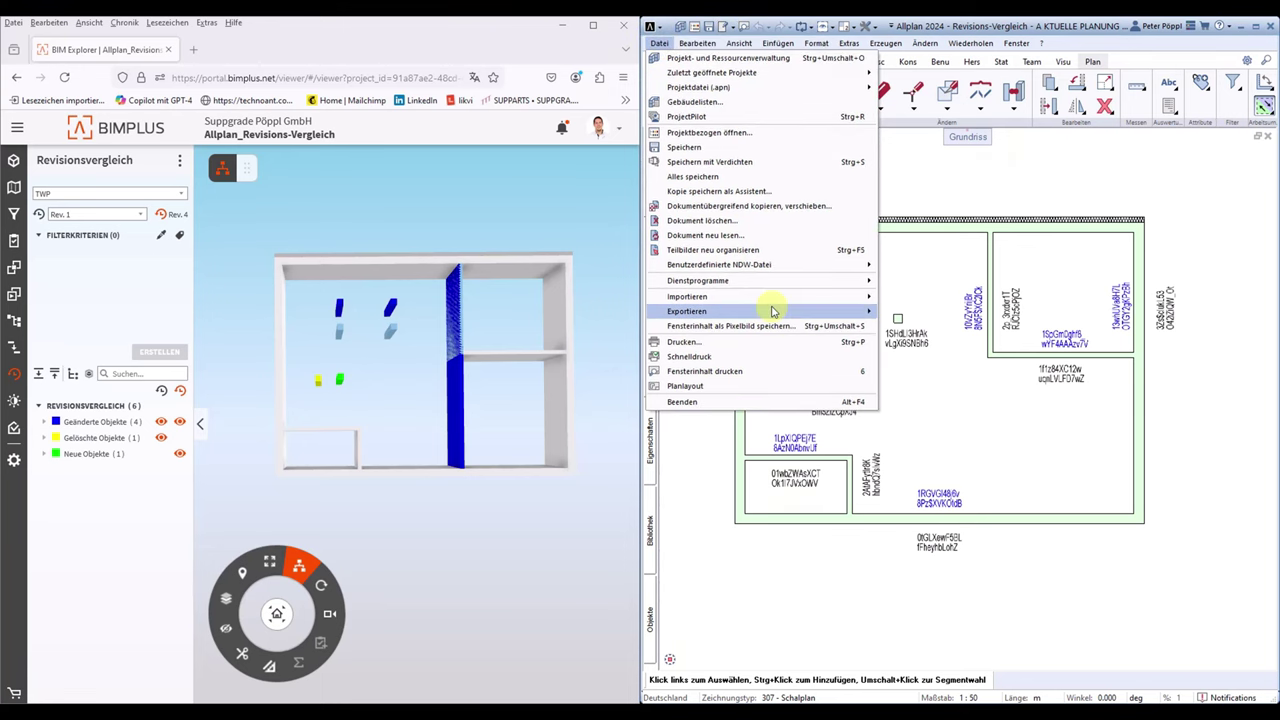
mouse_move(720, 311)
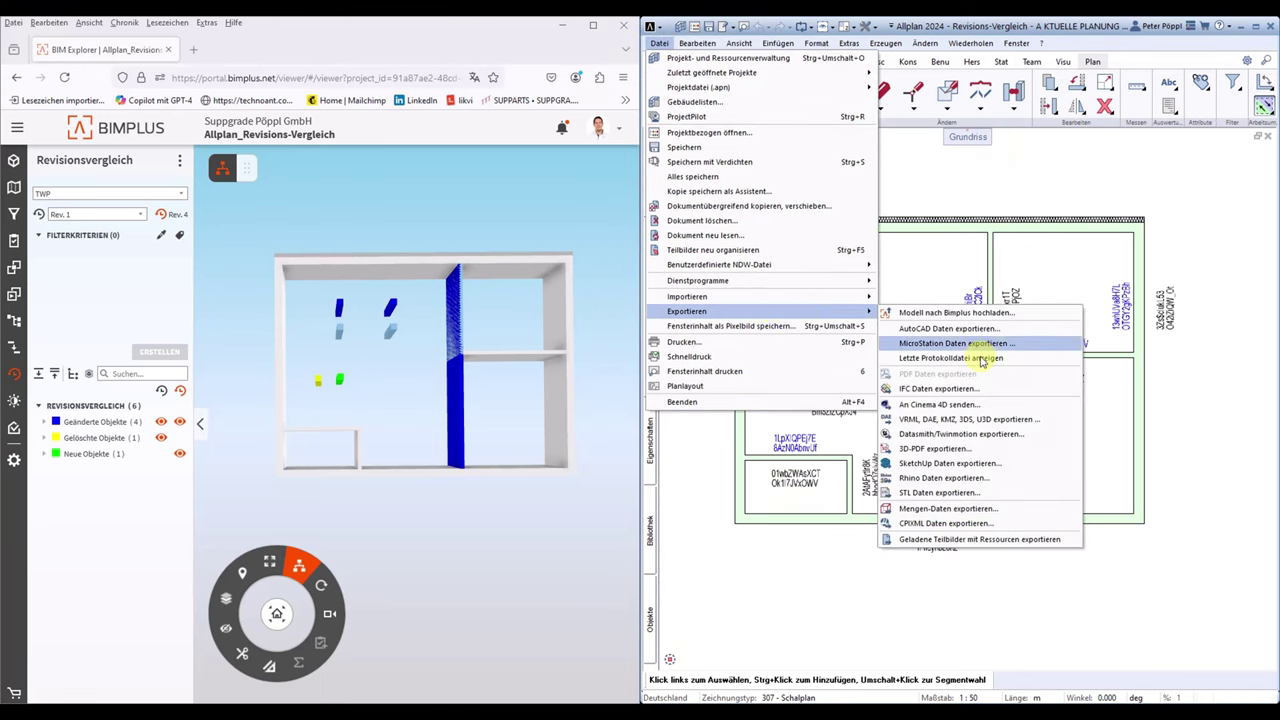
Step: Start the IFC export and create a new folder 'Liken ;-)' in Downloads
left_click(940, 390)
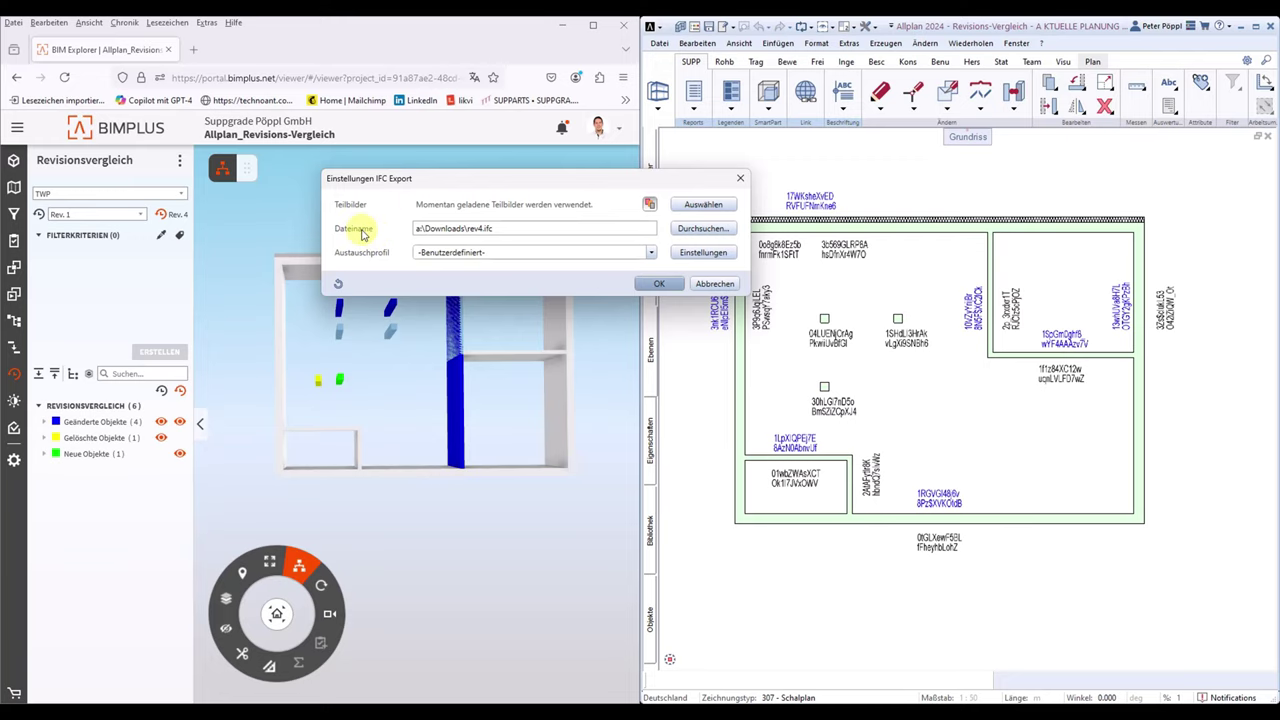
left_click(695, 230)
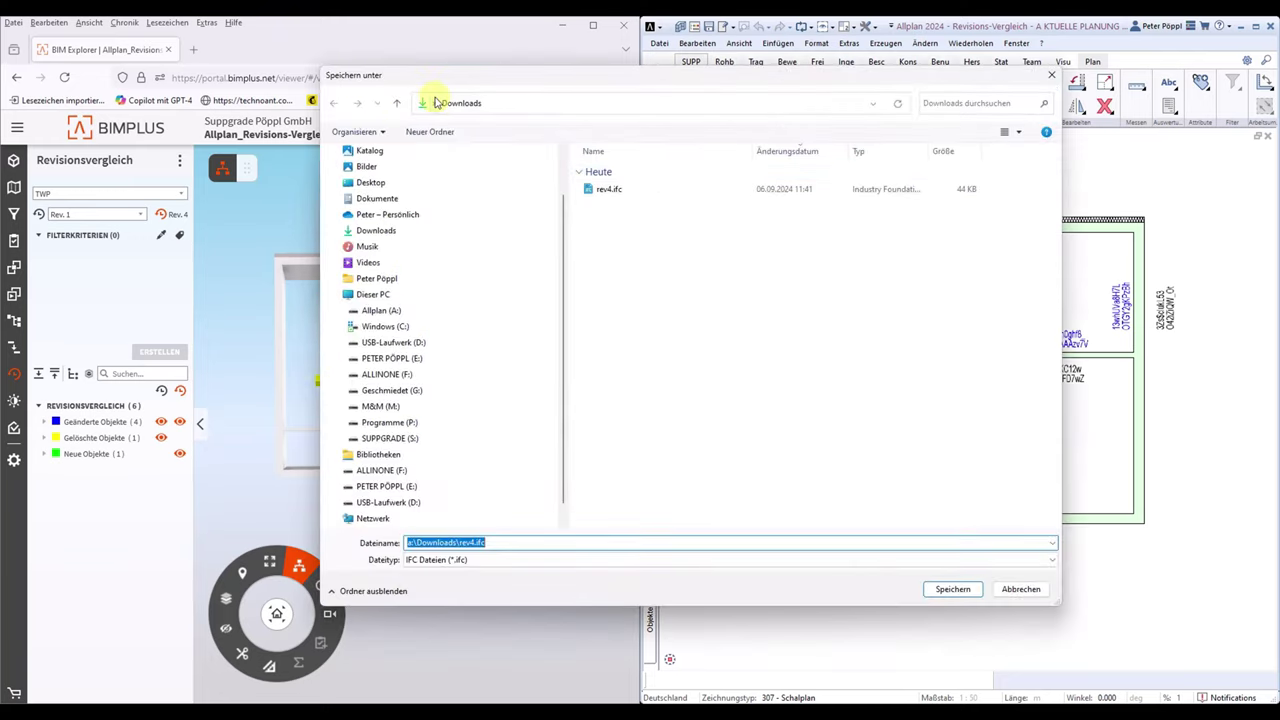
right_click(629, 234)
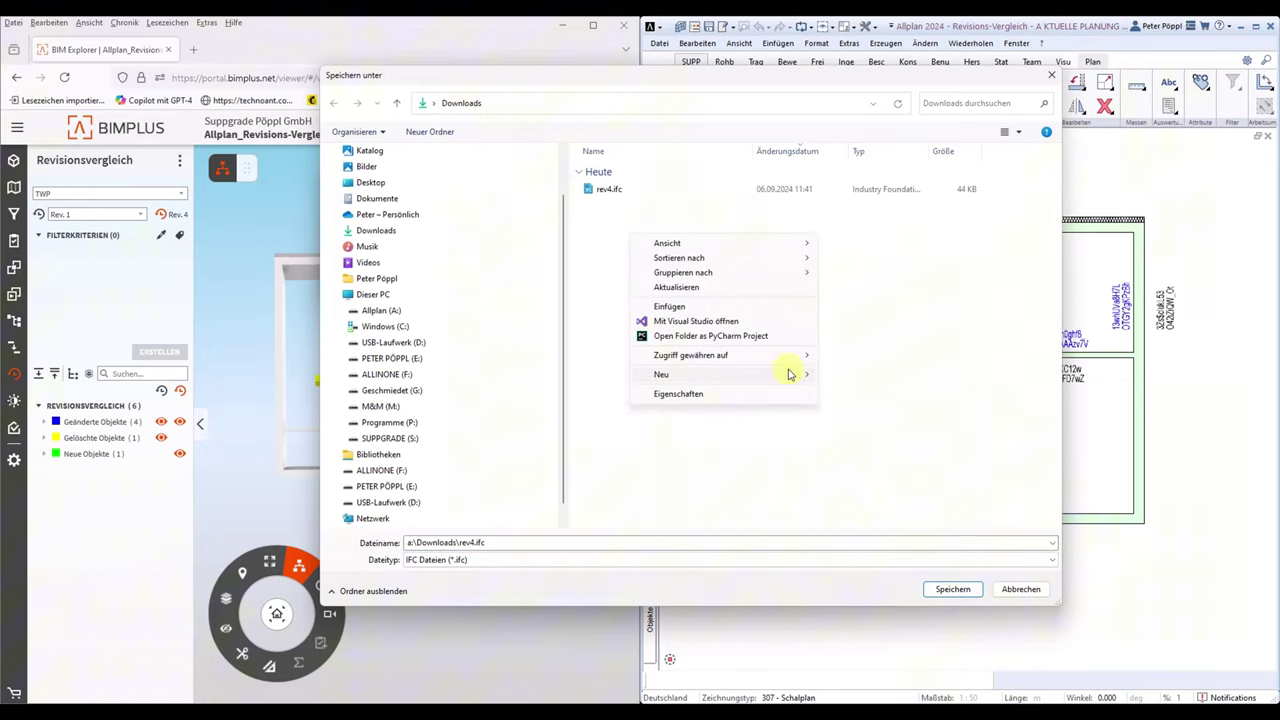
mouse_move(720, 374)
left_click(866, 376)
type("Liken ;")
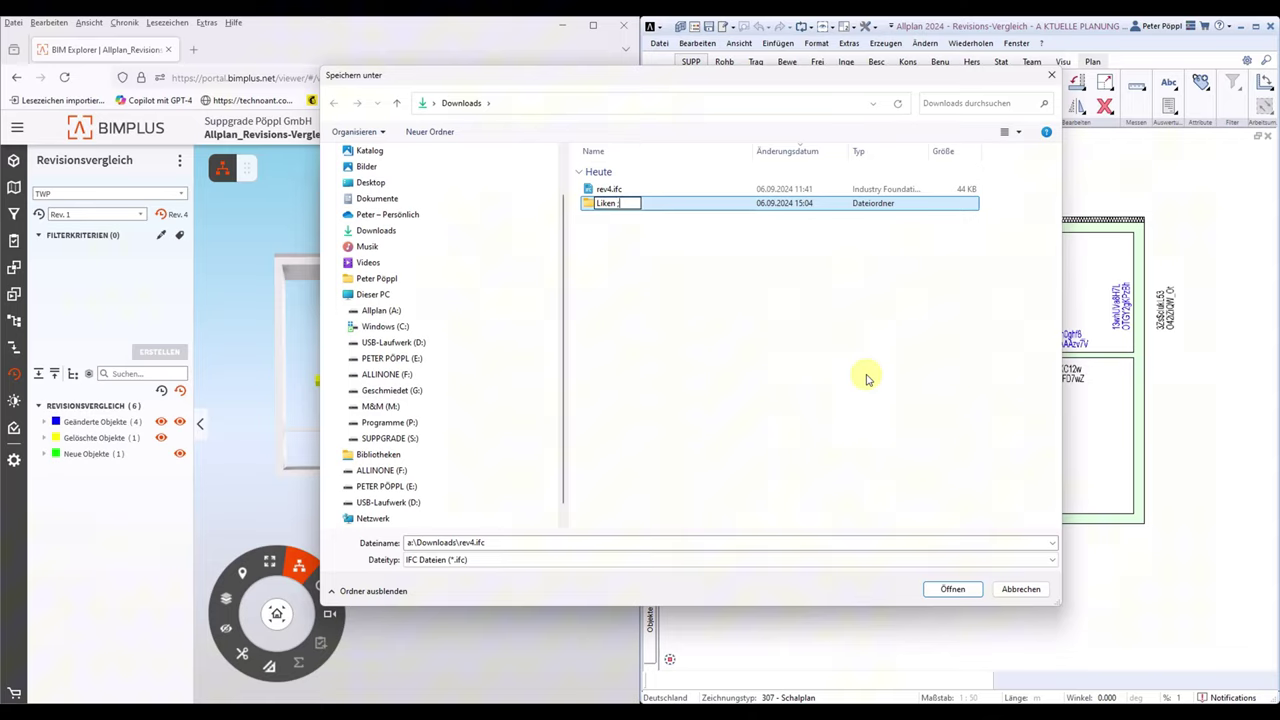
type("-)")
key("Return")
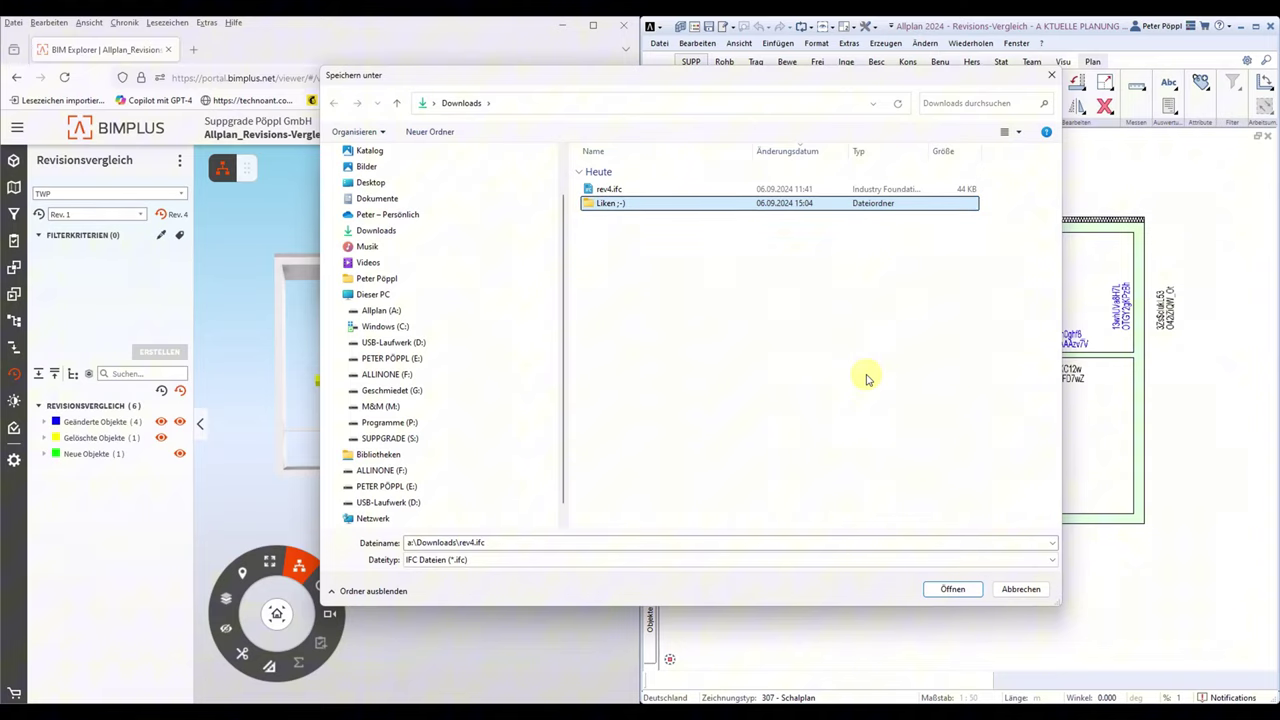
Step: Open the 'Liken ;-)' folder and set rev5.ifc as the export file name
key("Return")
double_click(465, 542)
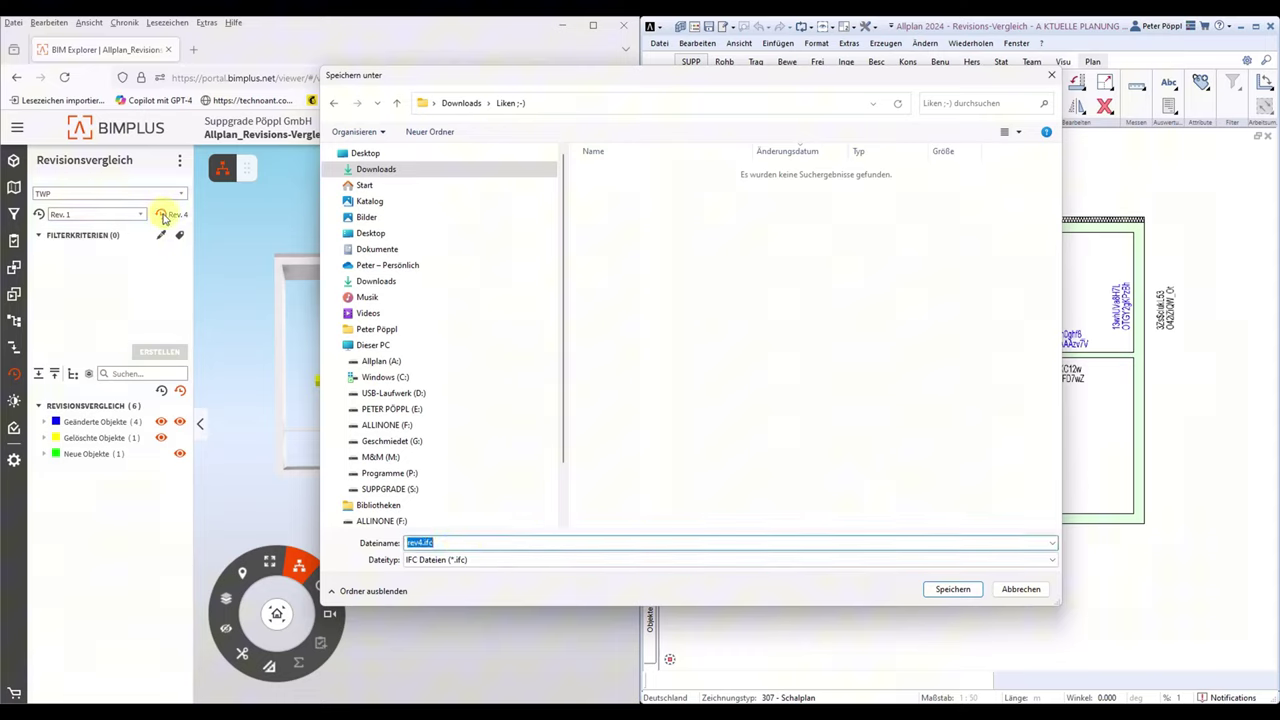
left_click(420, 541)
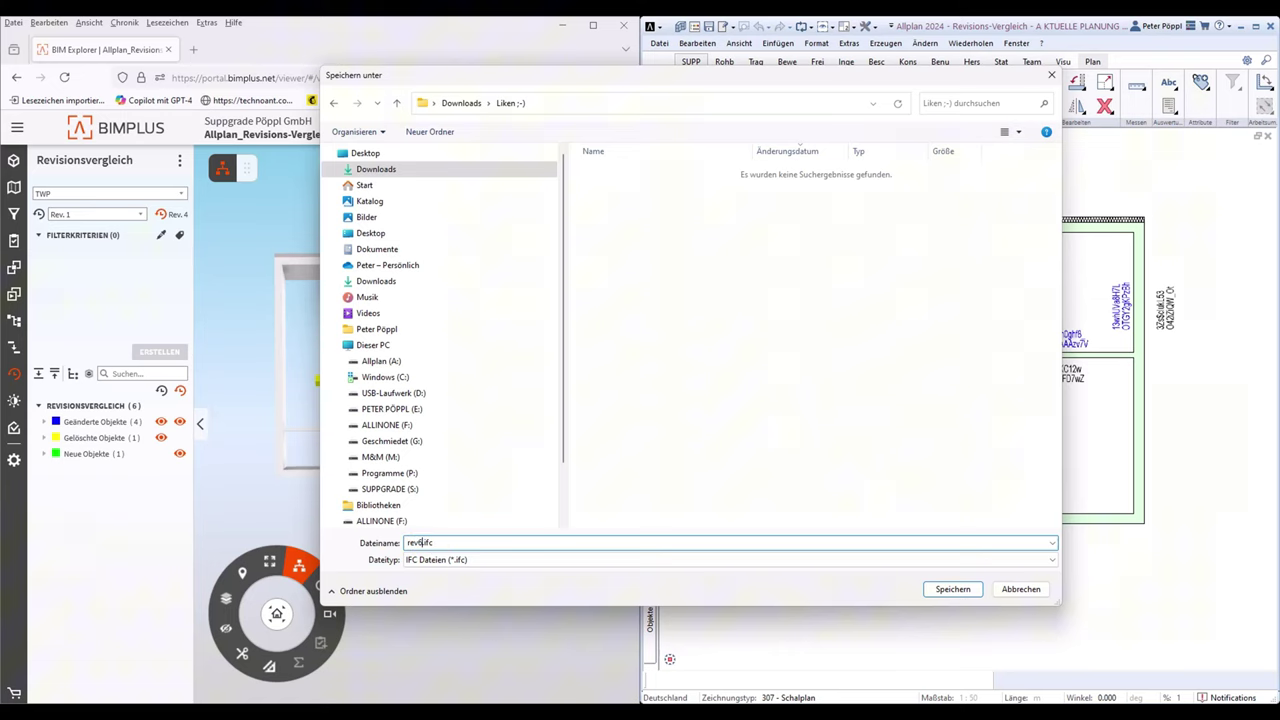
key("Return")
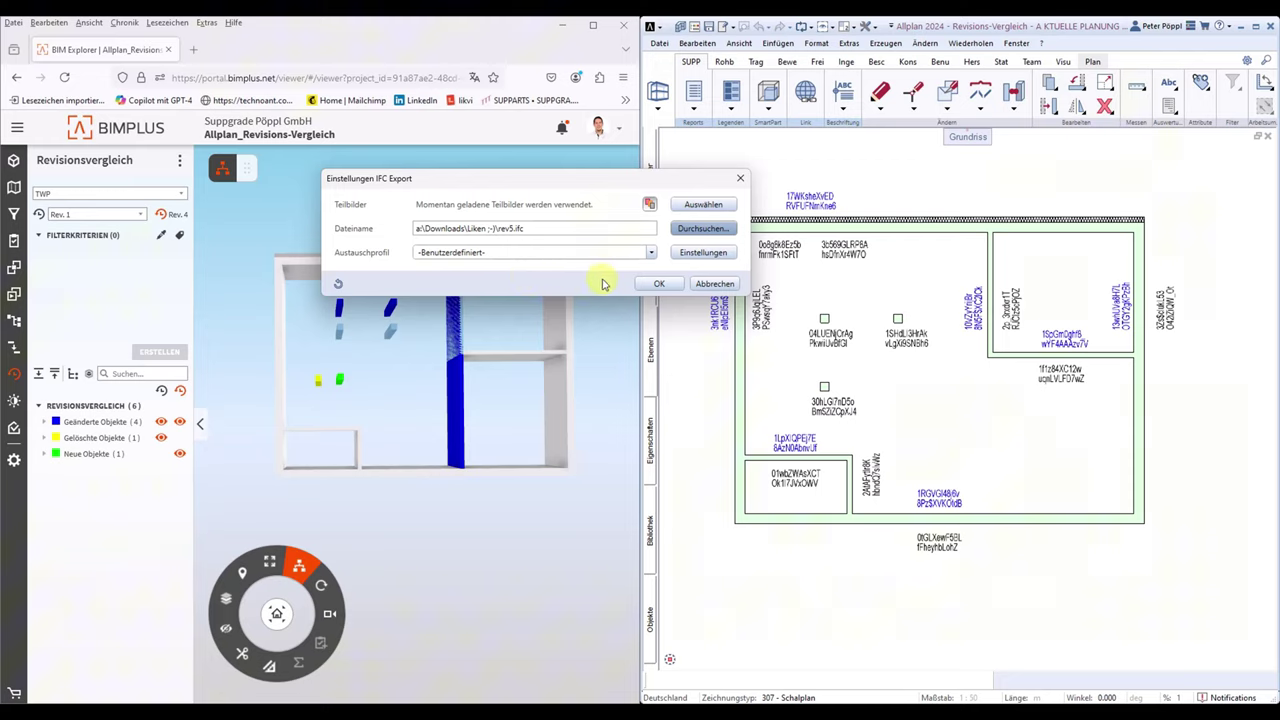
Step: Run the export with IFC4 Standard Export, split multi-layer components, suppressed grouping, then close the log
left_click(697, 256)
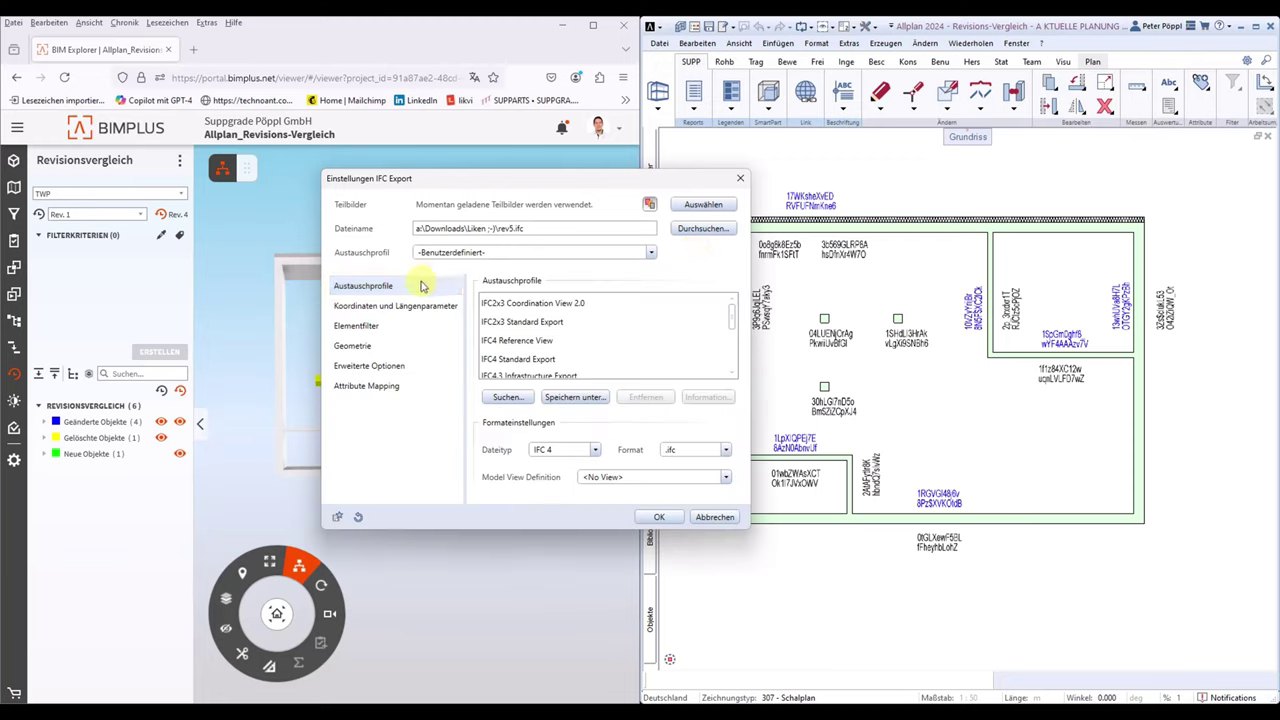
left_click(416, 288)
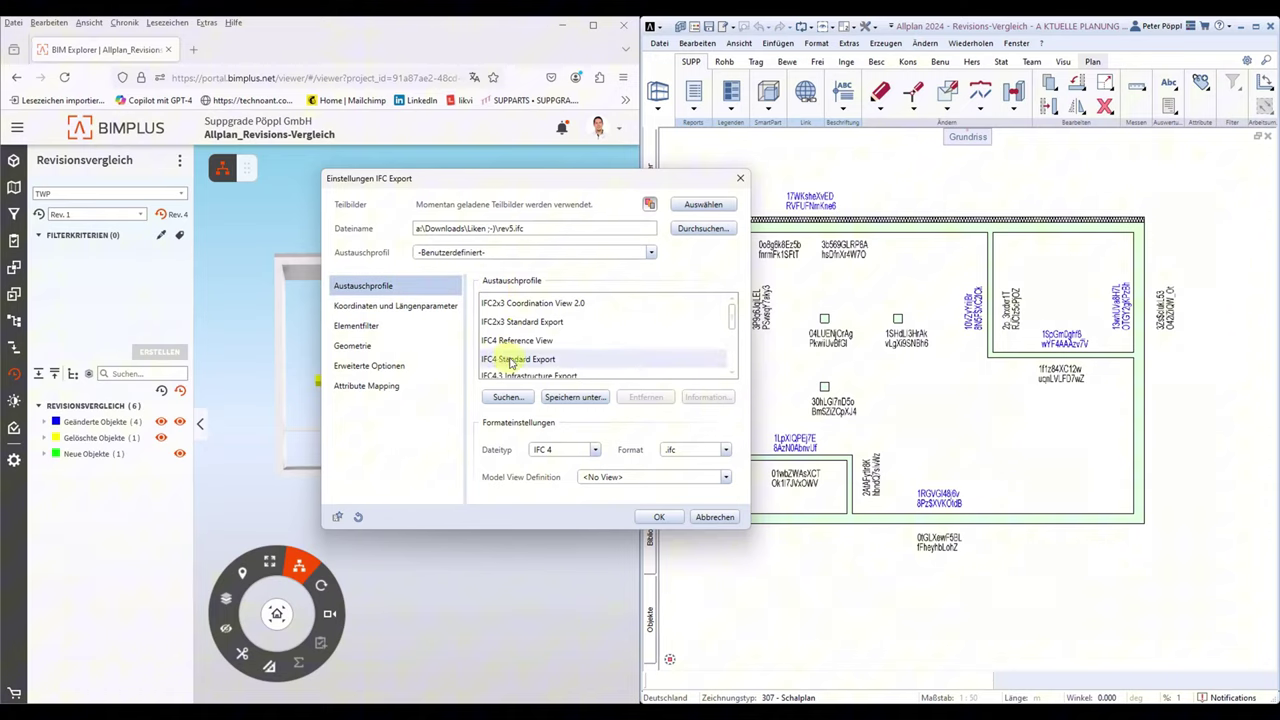
left_click(533, 363)
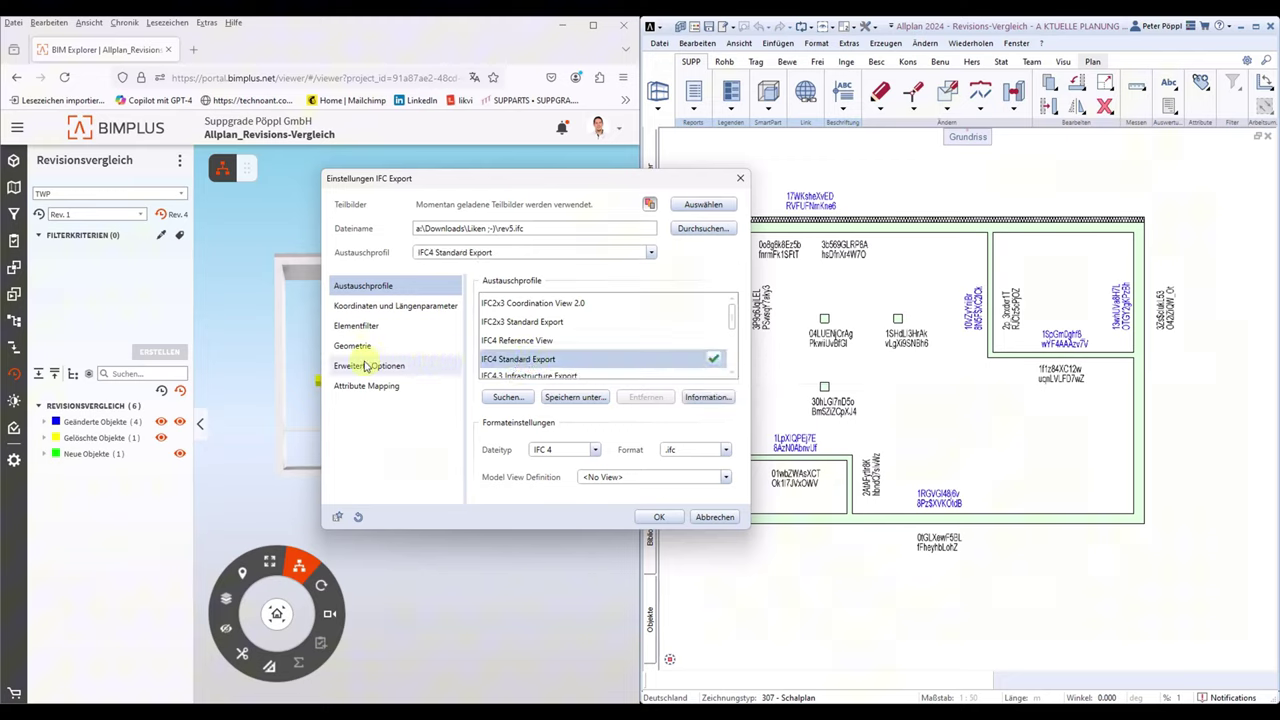
left_click(415, 368)
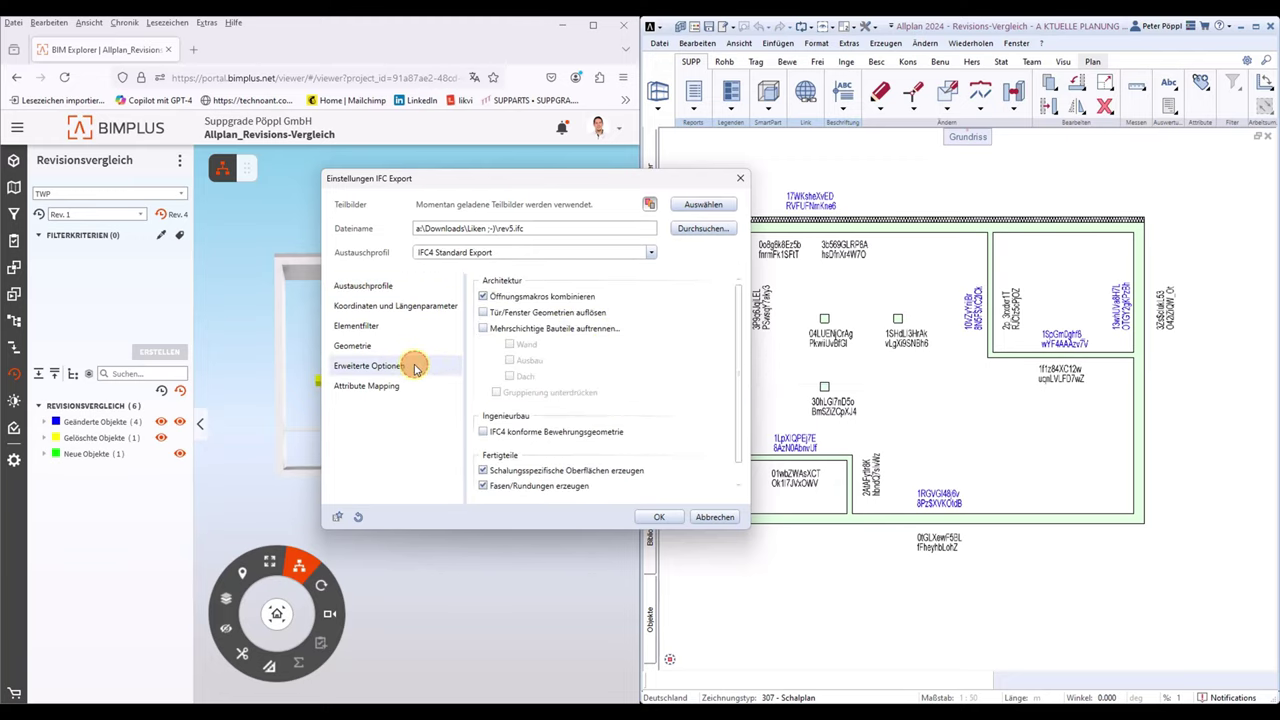
left_click(485, 329)
left_click(485, 329)
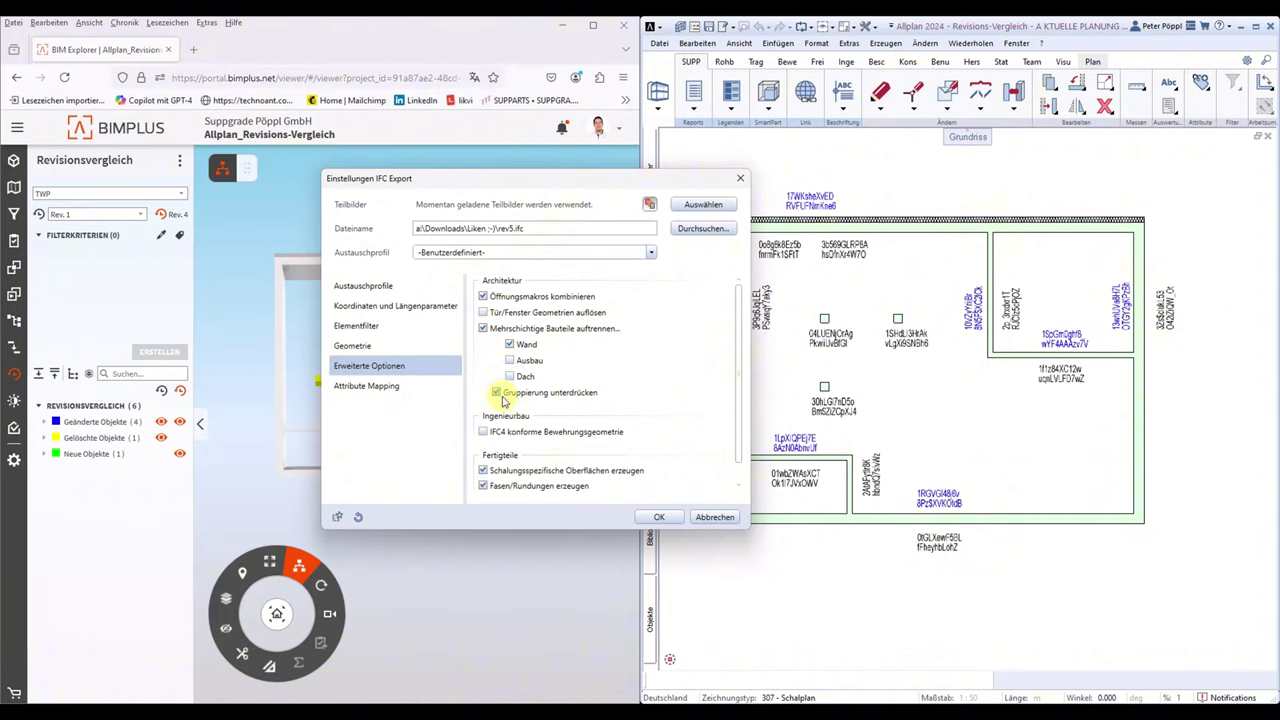
left_click(666, 517)
left_click(659, 519)
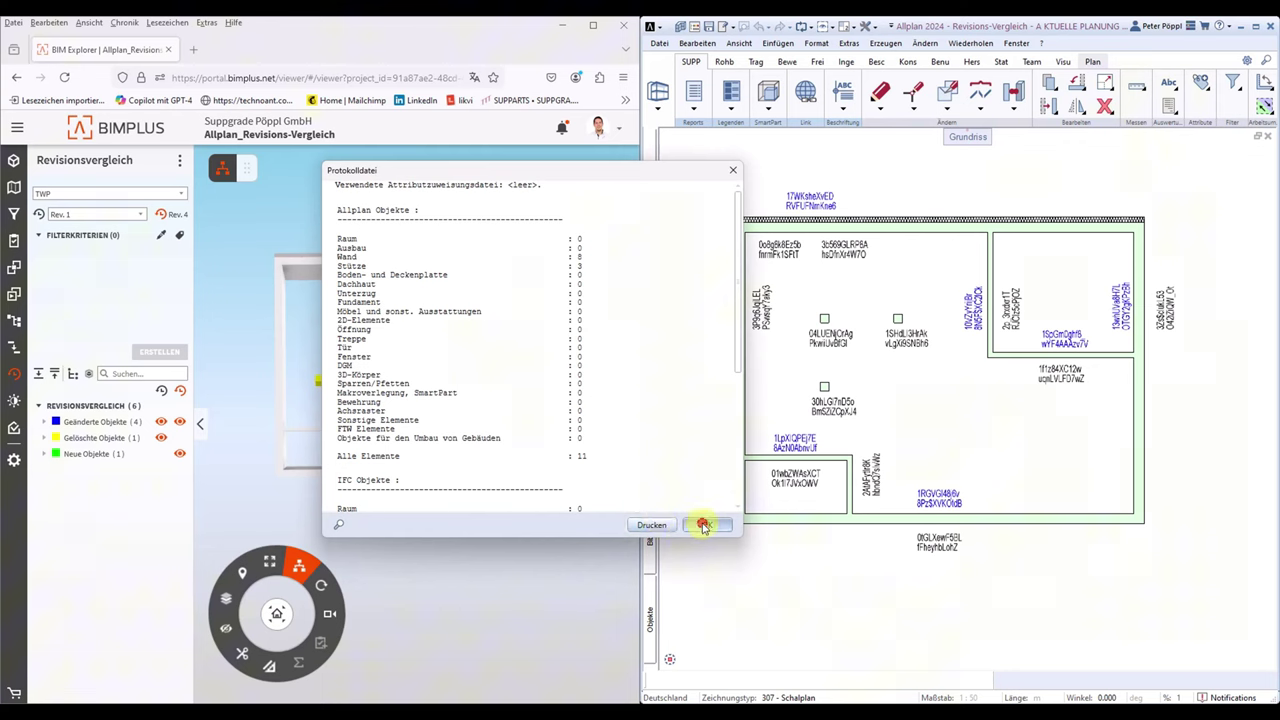
left_click(705, 524)
left_click(661, 45)
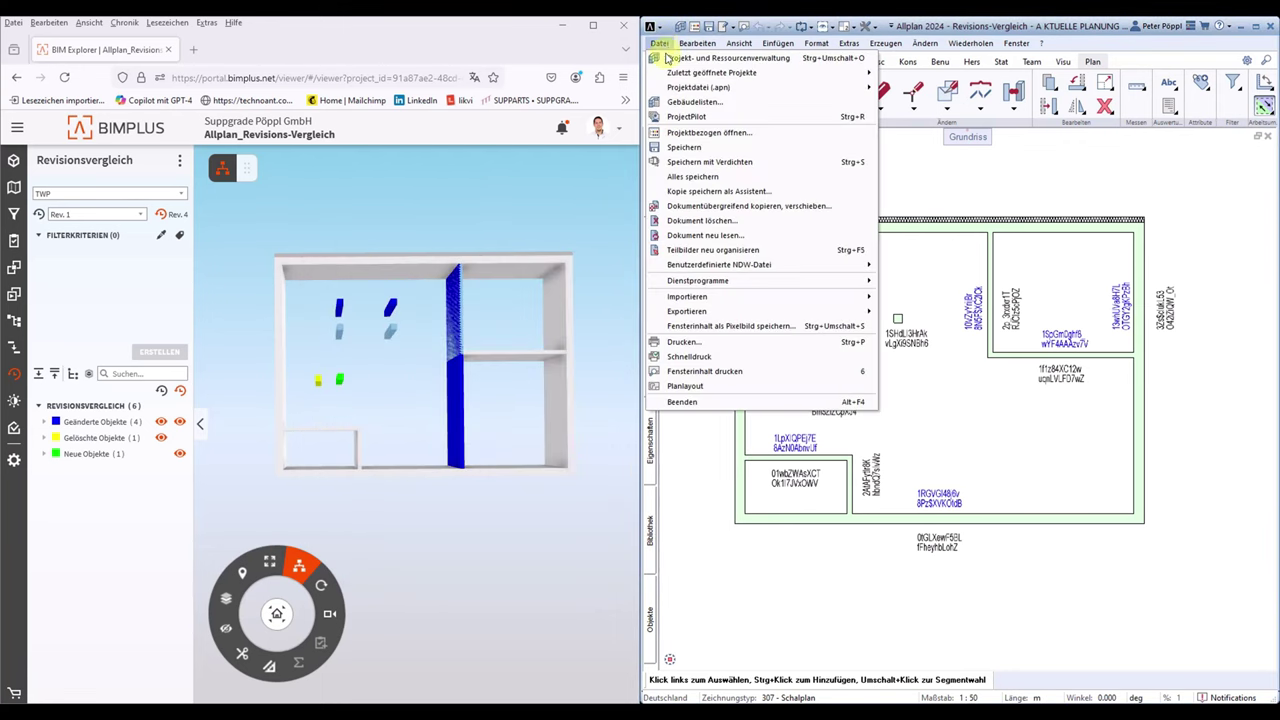
mouse_move(687, 311)
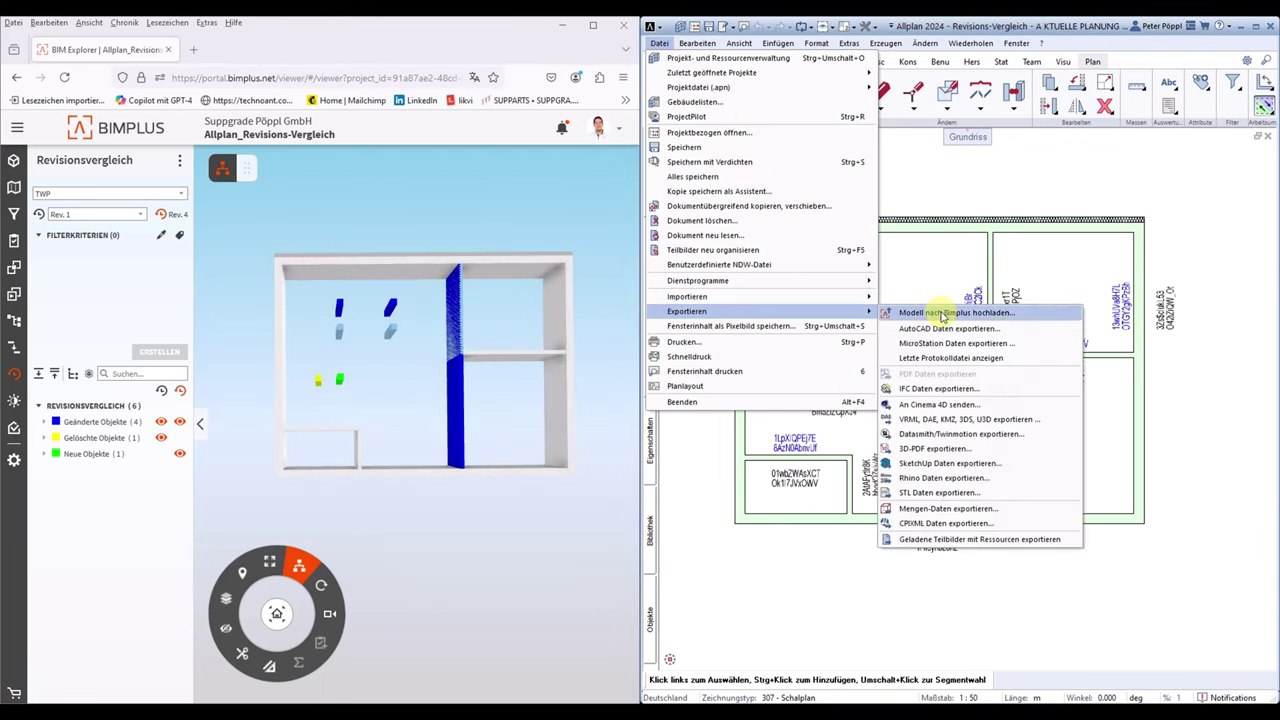
Step: Export rev6.ifc using IFC4 Standard Export, multi-layer walls split, grouping suppressed, then close the log
left_click(929, 389)
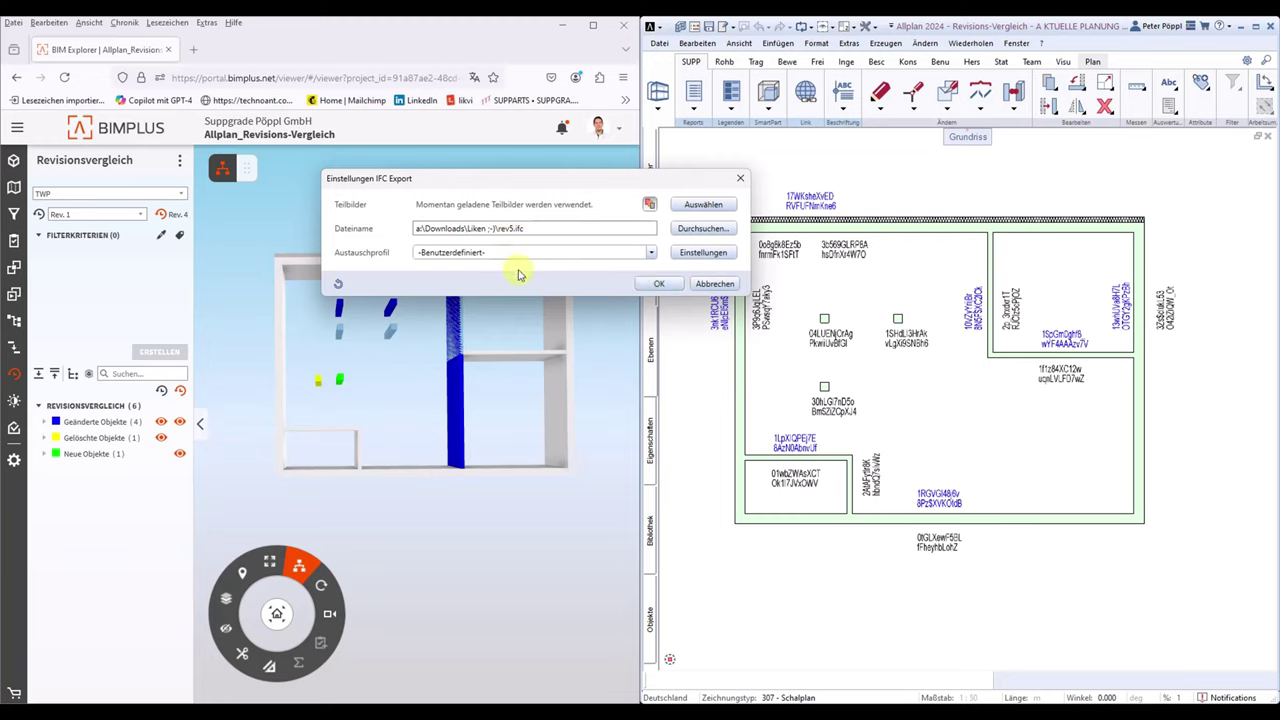
left_click(690, 252)
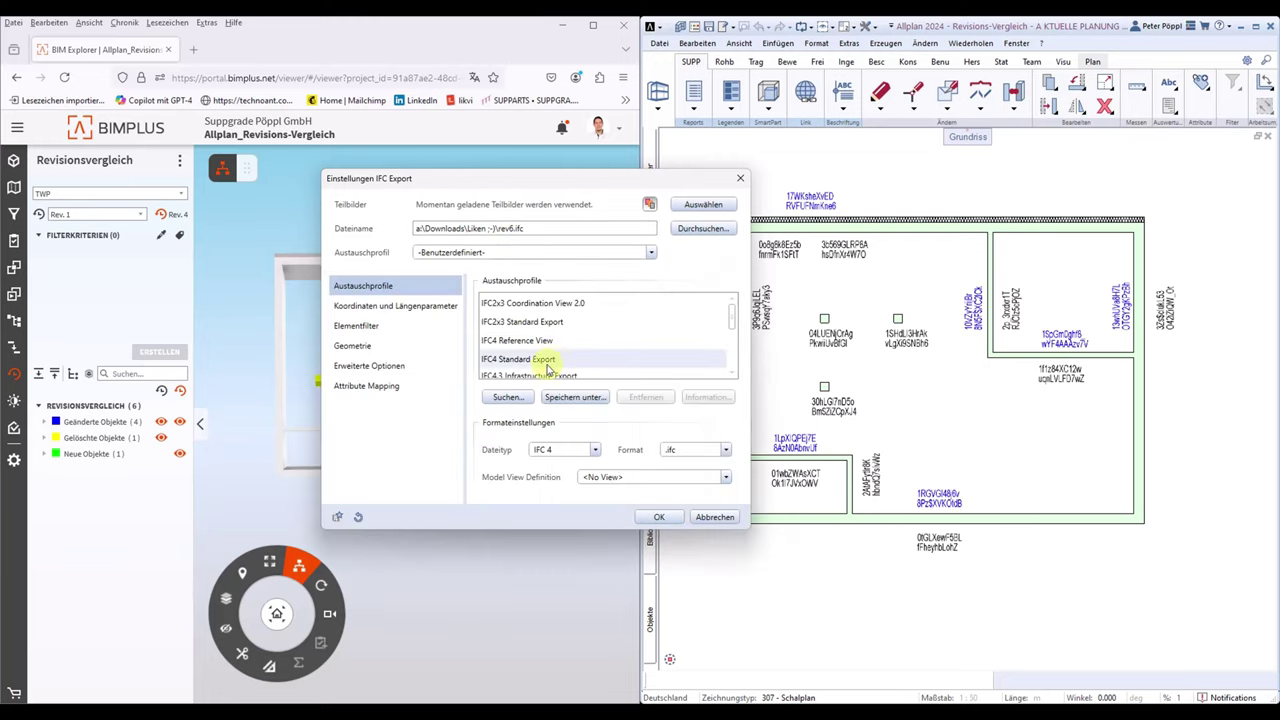
left_click(535, 359)
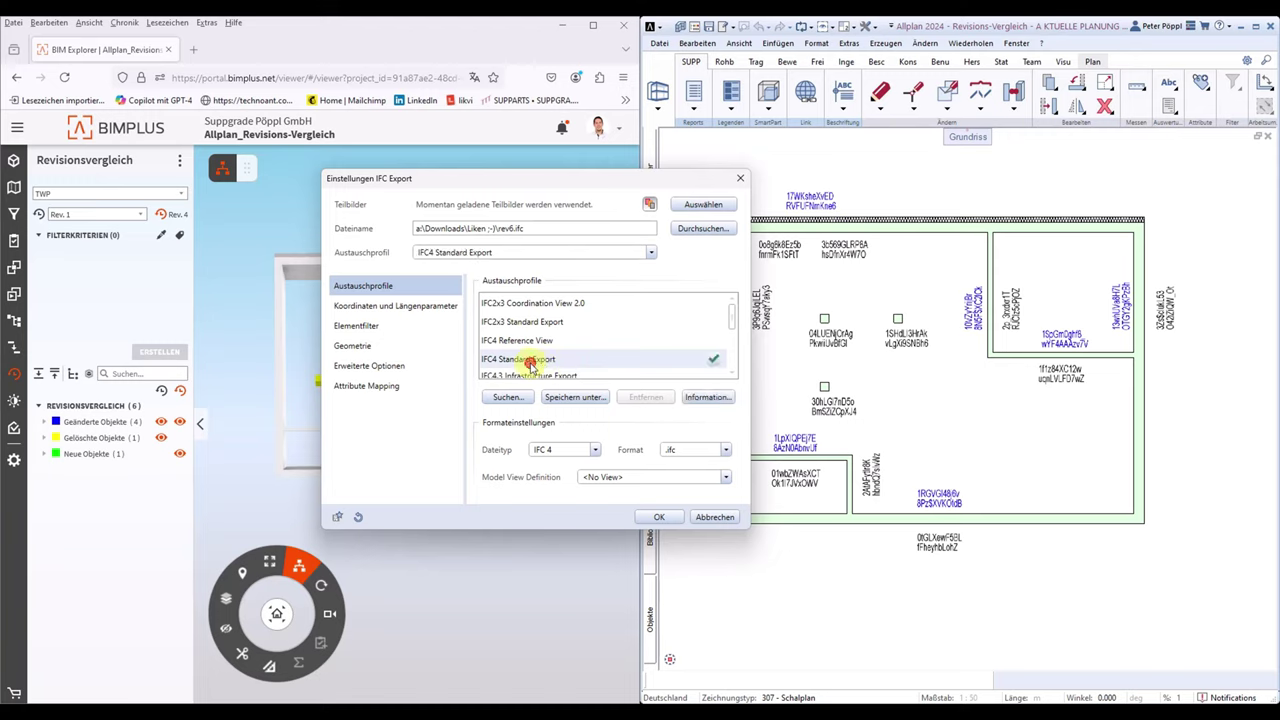
left_click(368, 366)
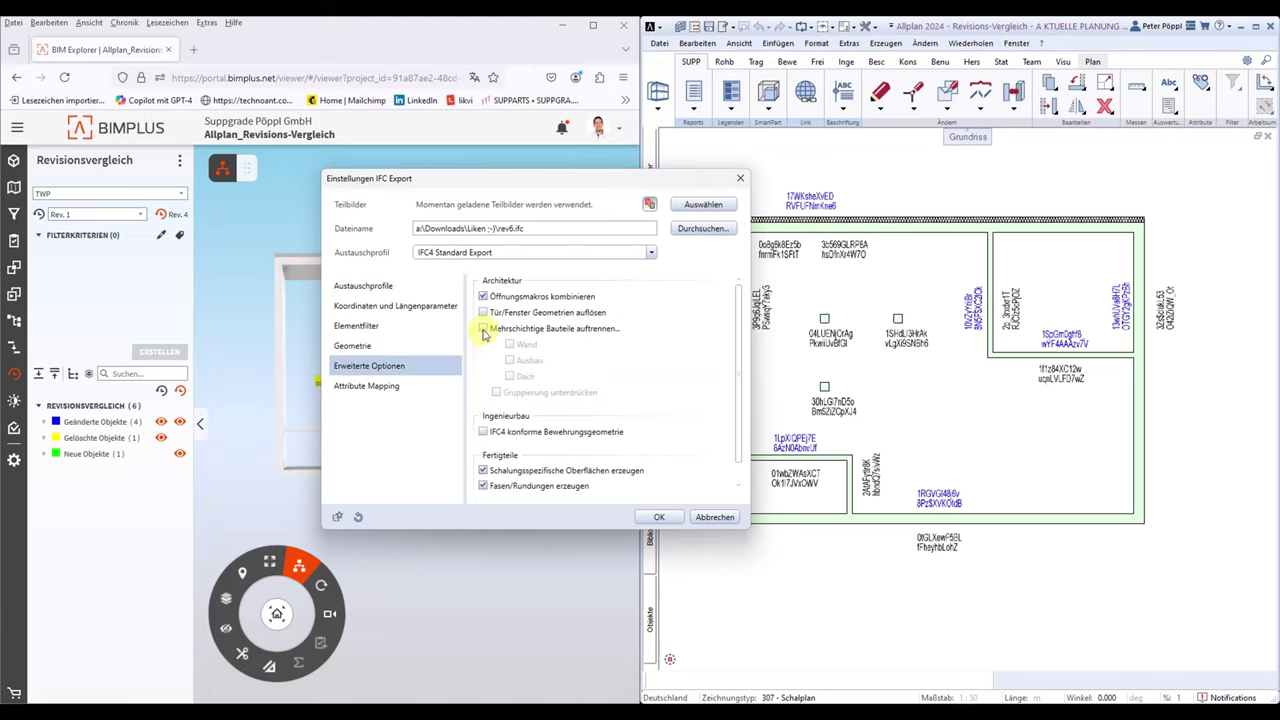
left_click(483, 328)
left_click(509, 344)
left_click(502, 393)
left_click(655, 516)
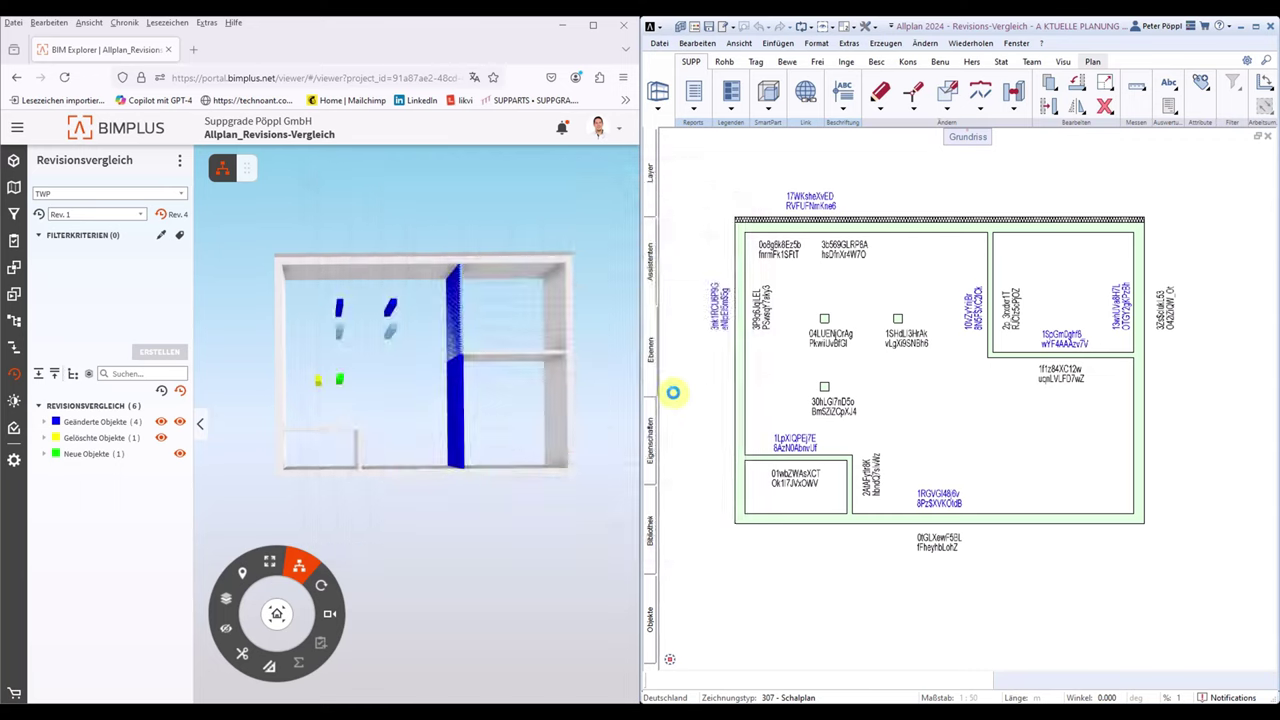
left_click(698, 524)
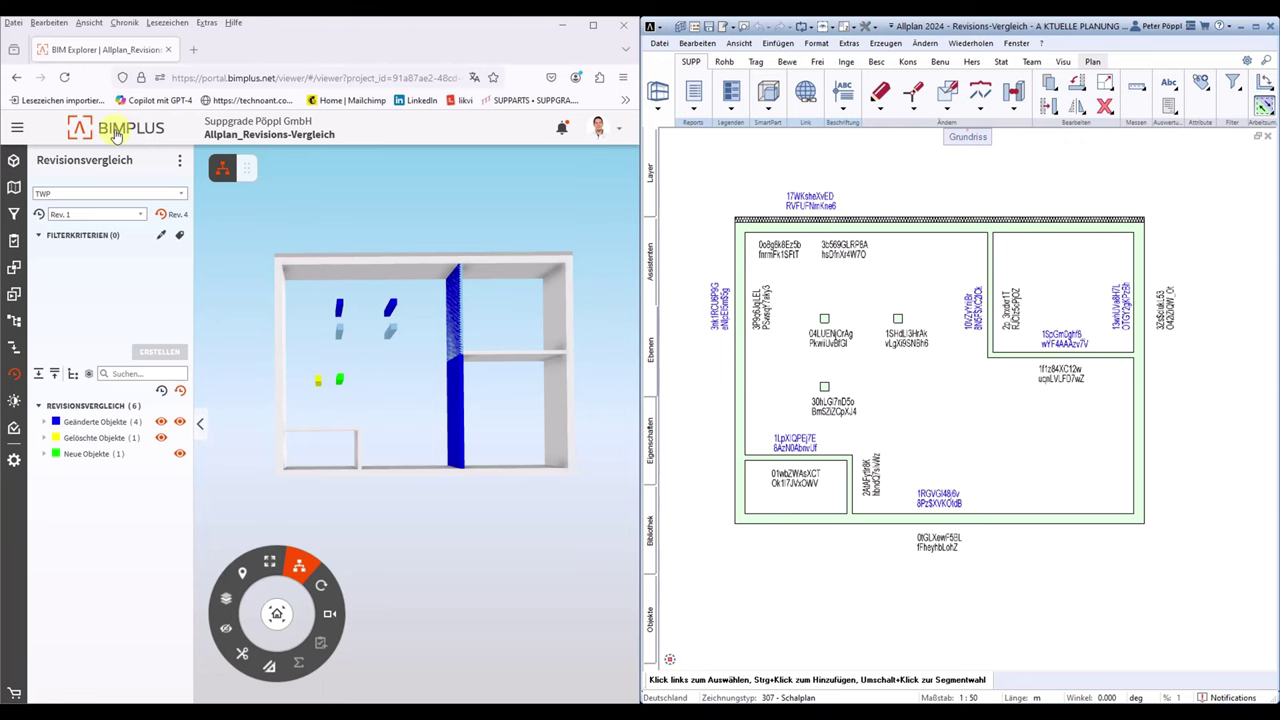
Step: Open the project's model list full-screen with the TWP model's properties panel shown
left_click(116, 136)
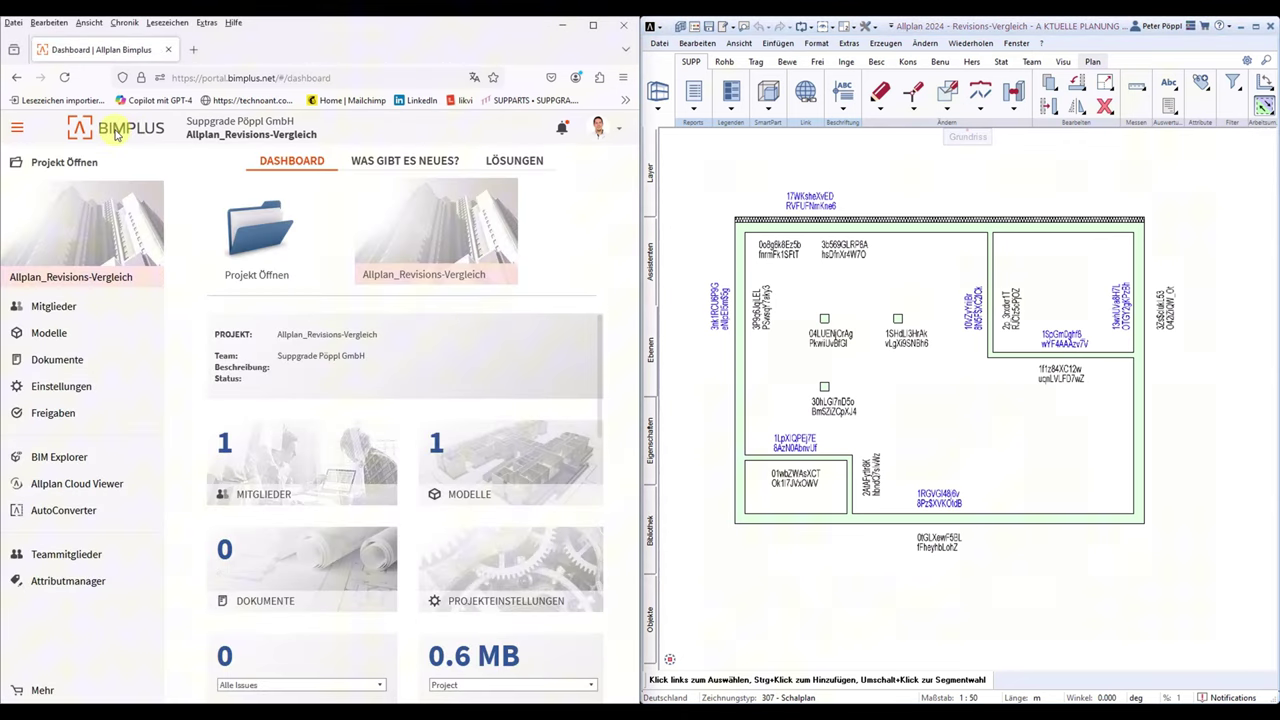
left_click(49, 338)
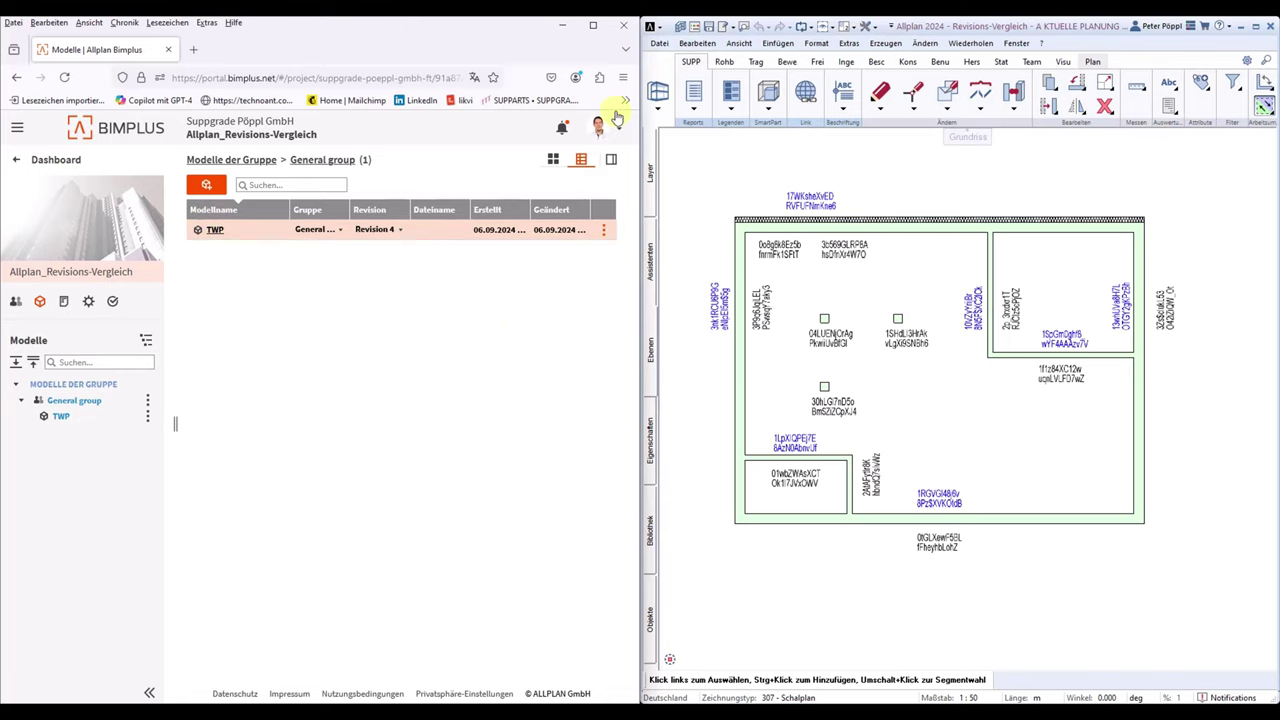
left_click(592, 28)
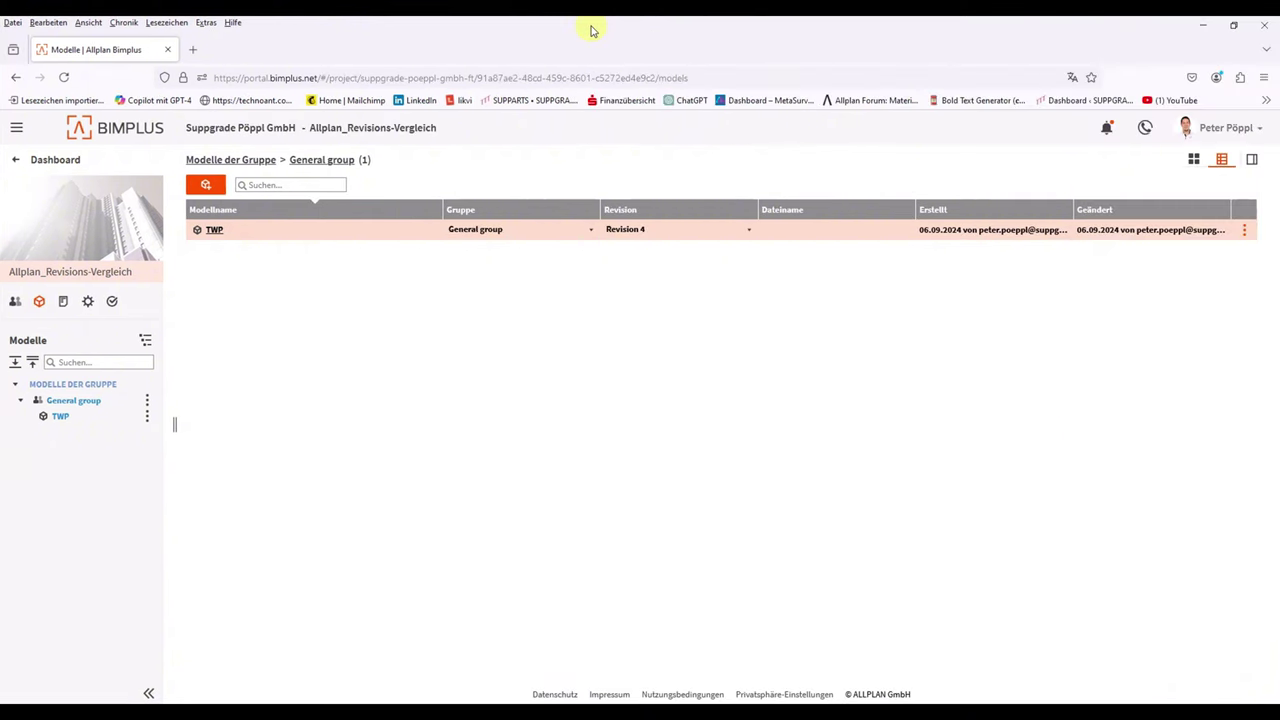
left_click(1251, 159)
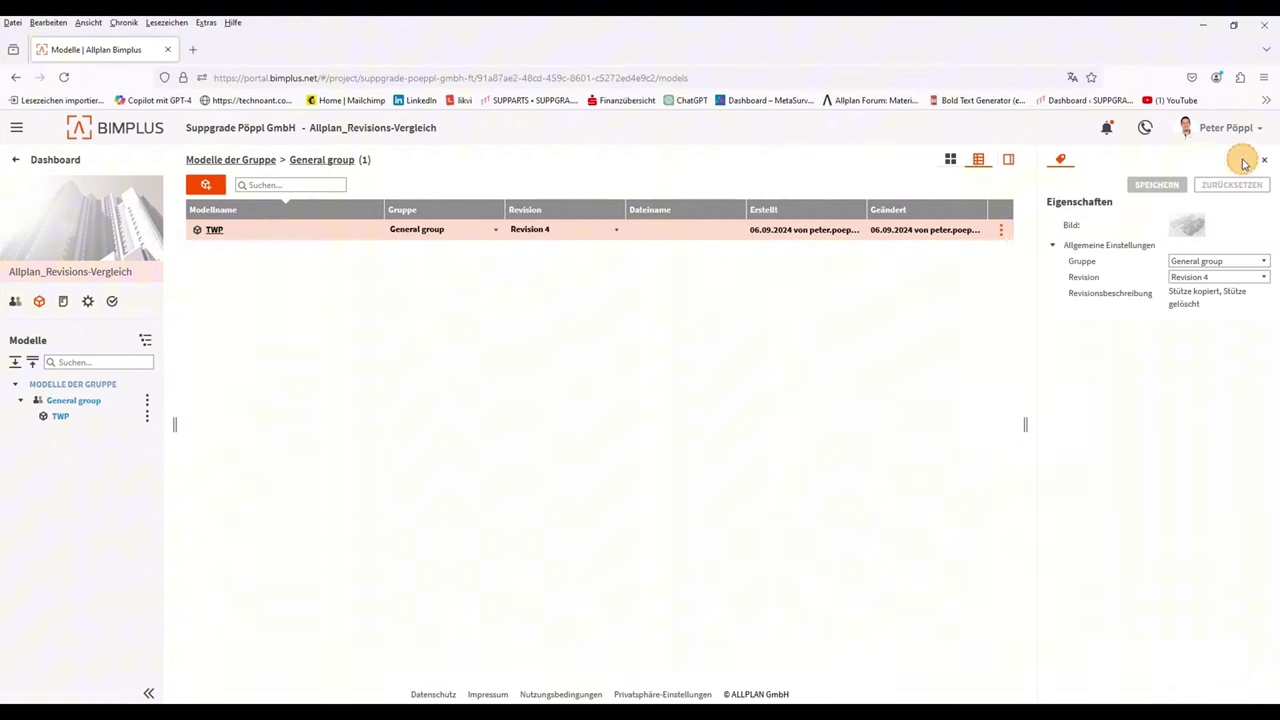
Step: Try the tile and table views, check level-of-detail choices, and open TWP's actions menu
left_click(953, 163)
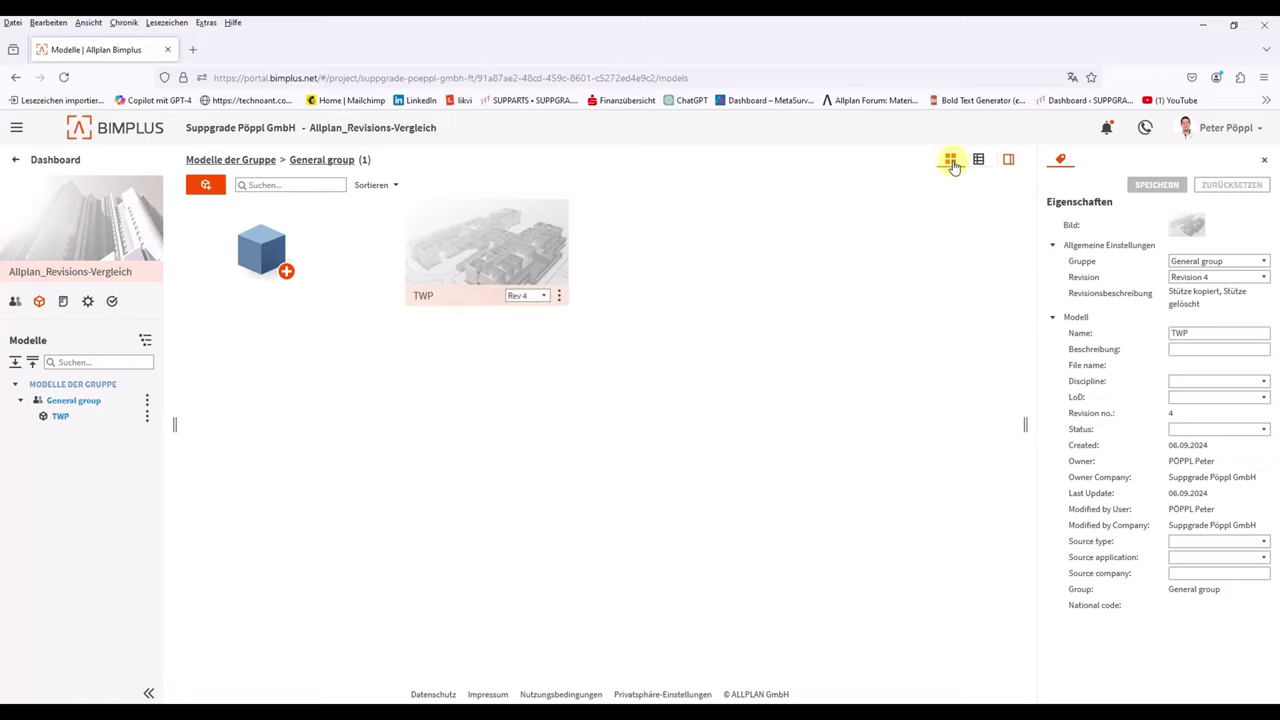
left_click(978, 162)
left_click(1011, 163)
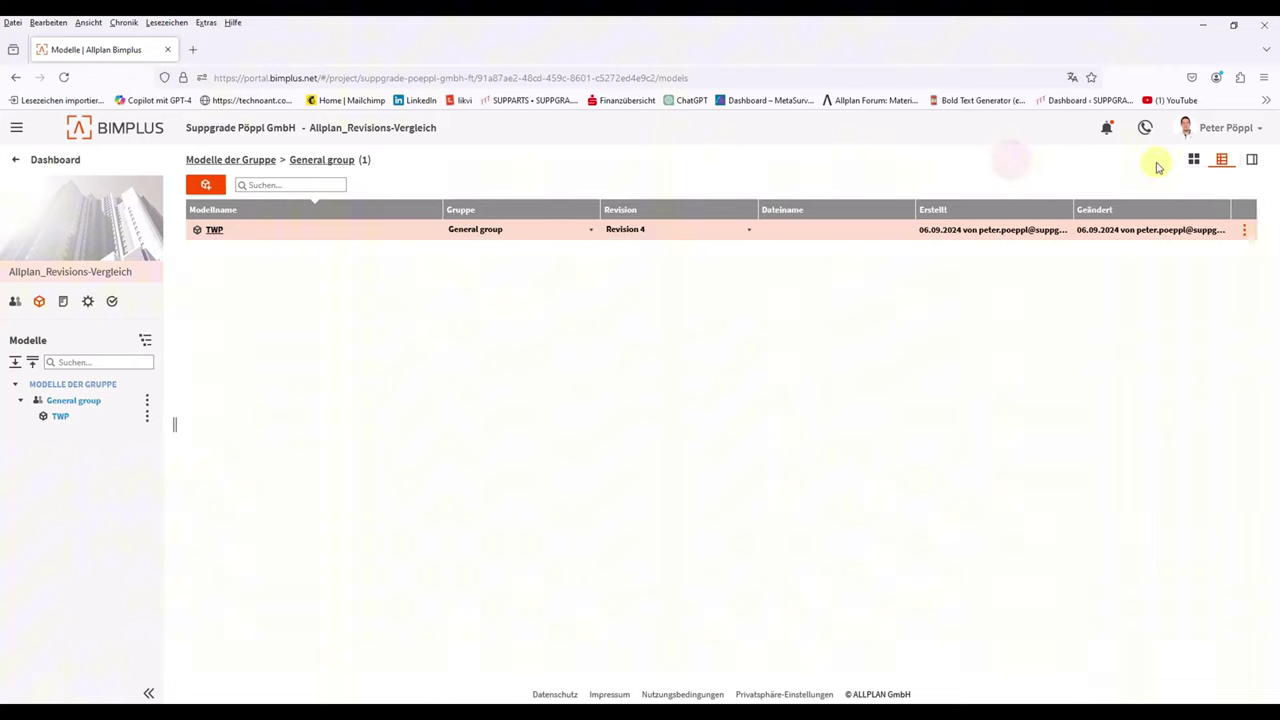
left_click(1253, 158)
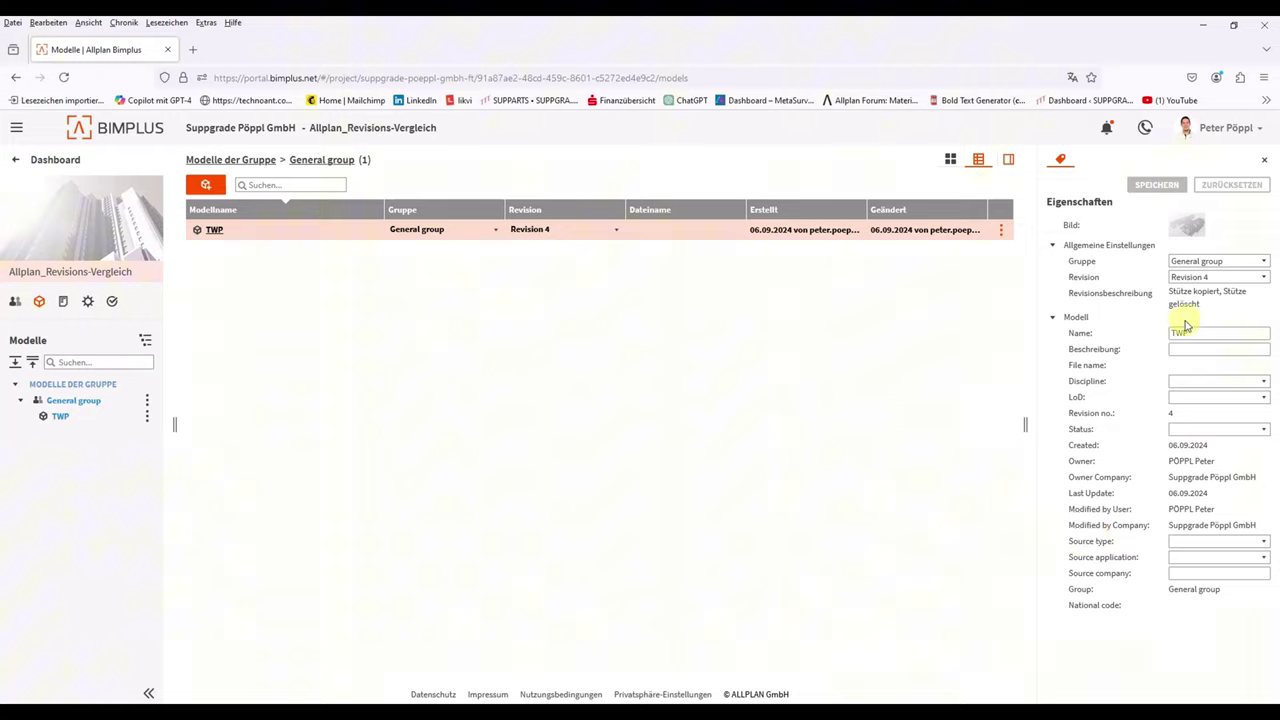
left_click(1193, 400)
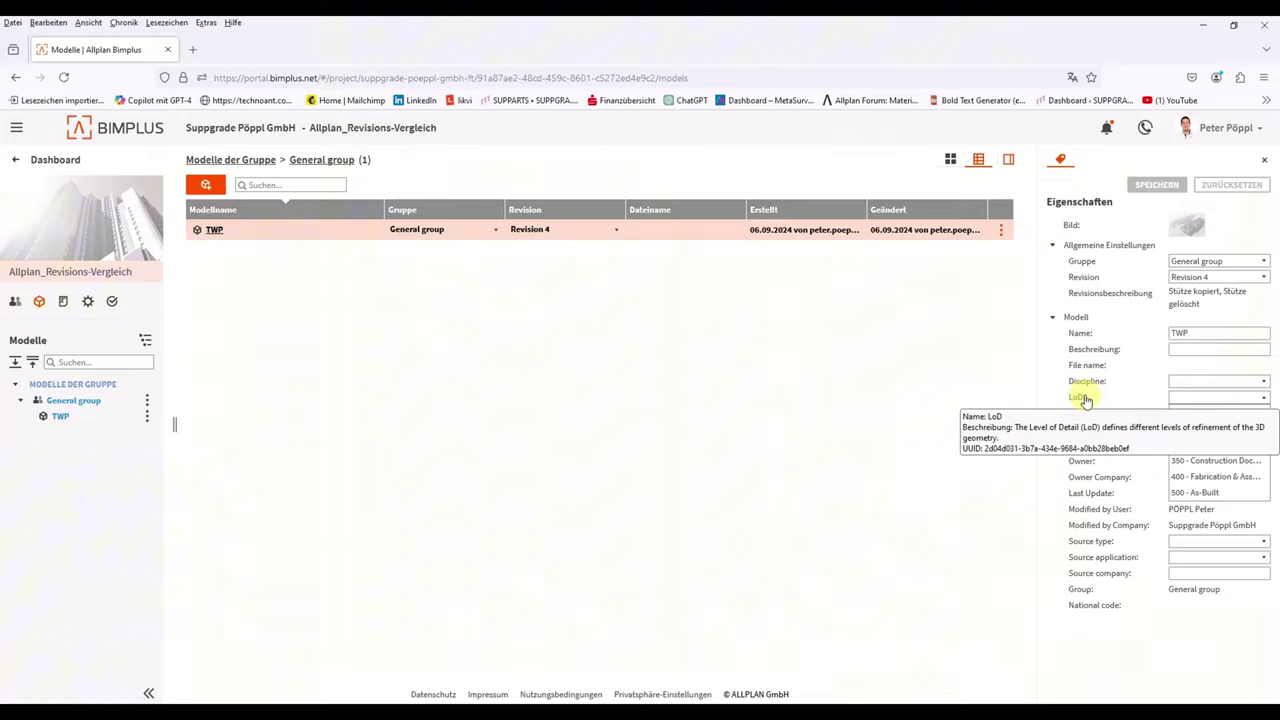
left_click(1087, 511)
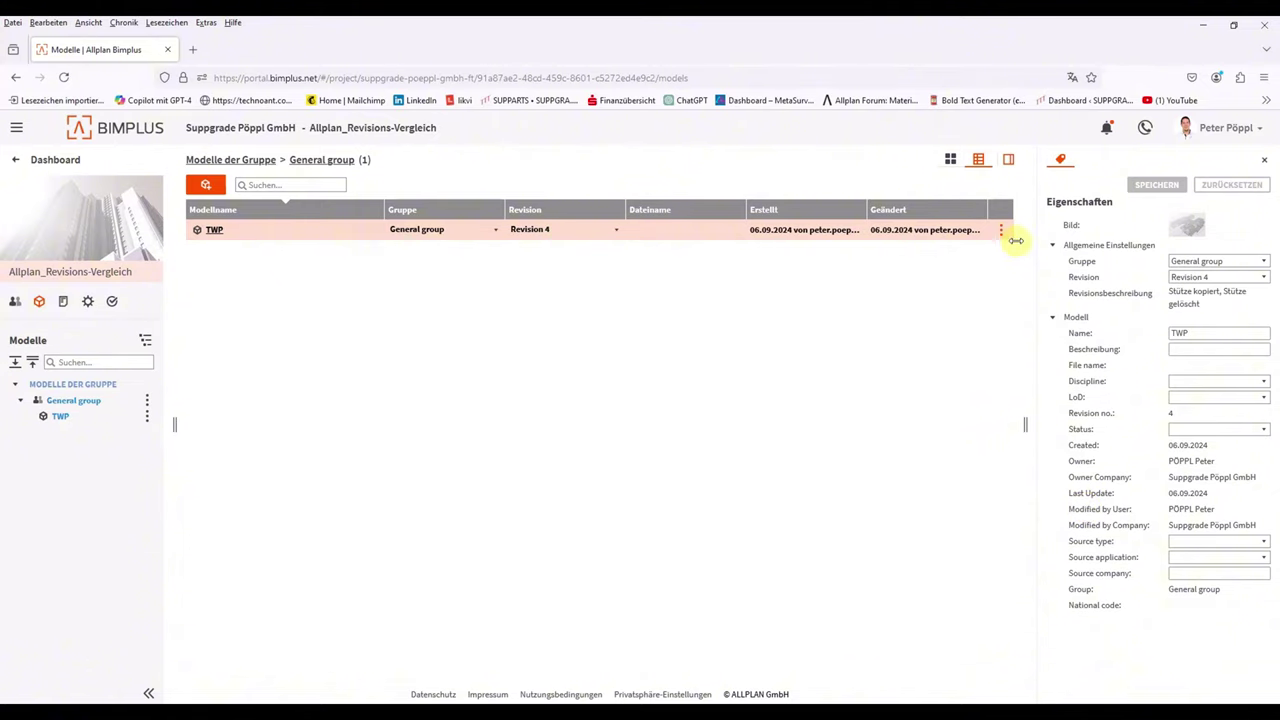
left_click(1001, 231)
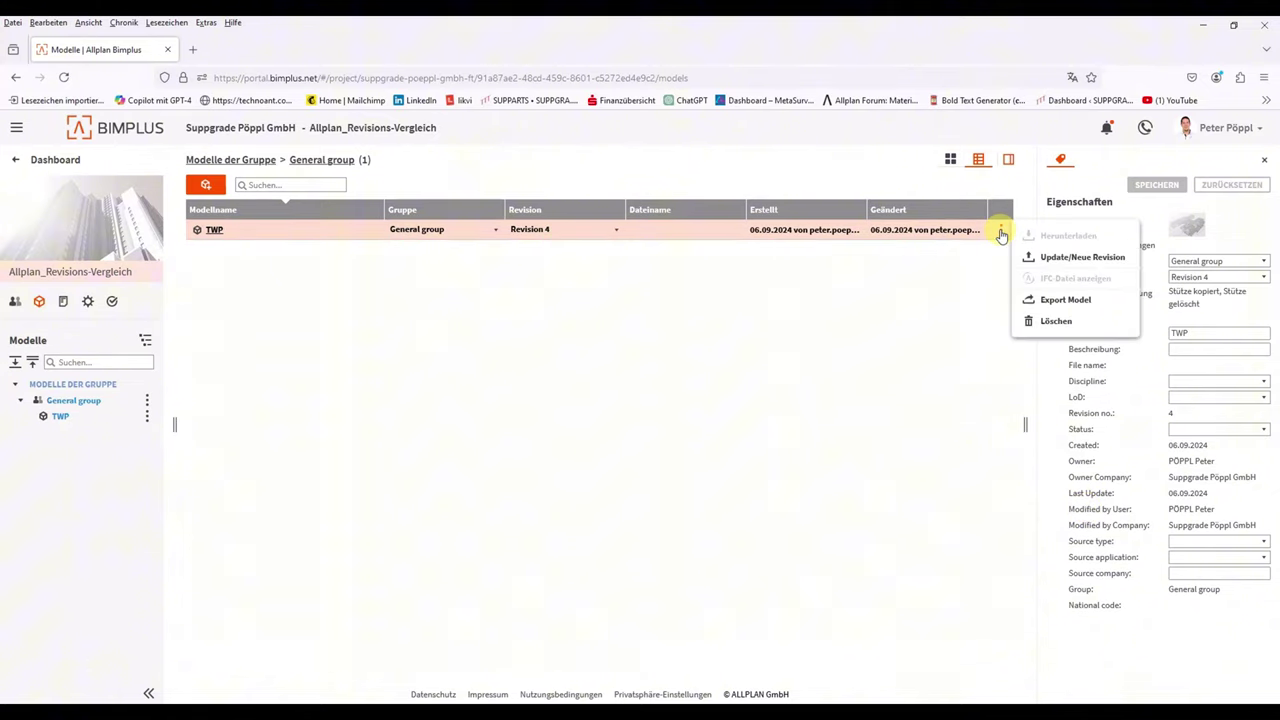
Step: Choose rev5.ifc from the 'Liken ;-)' folder as TWP's update file
left_click(1054, 262)
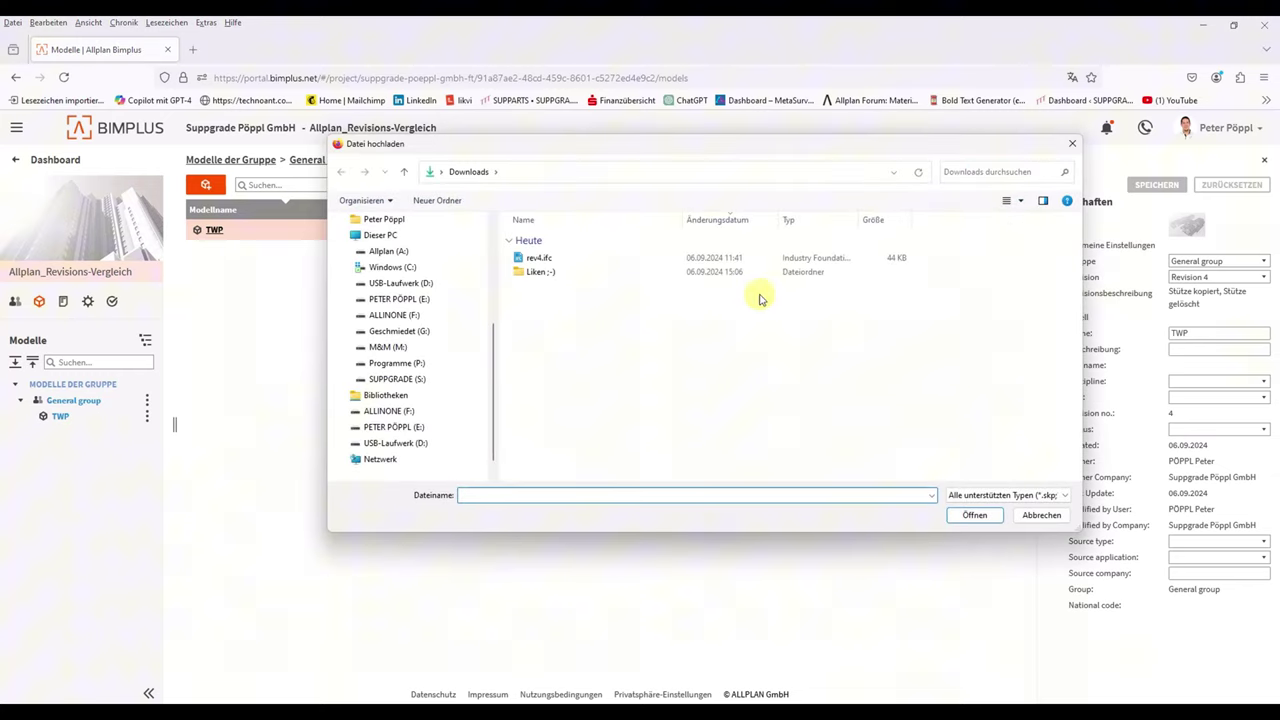
double_click(535, 274)
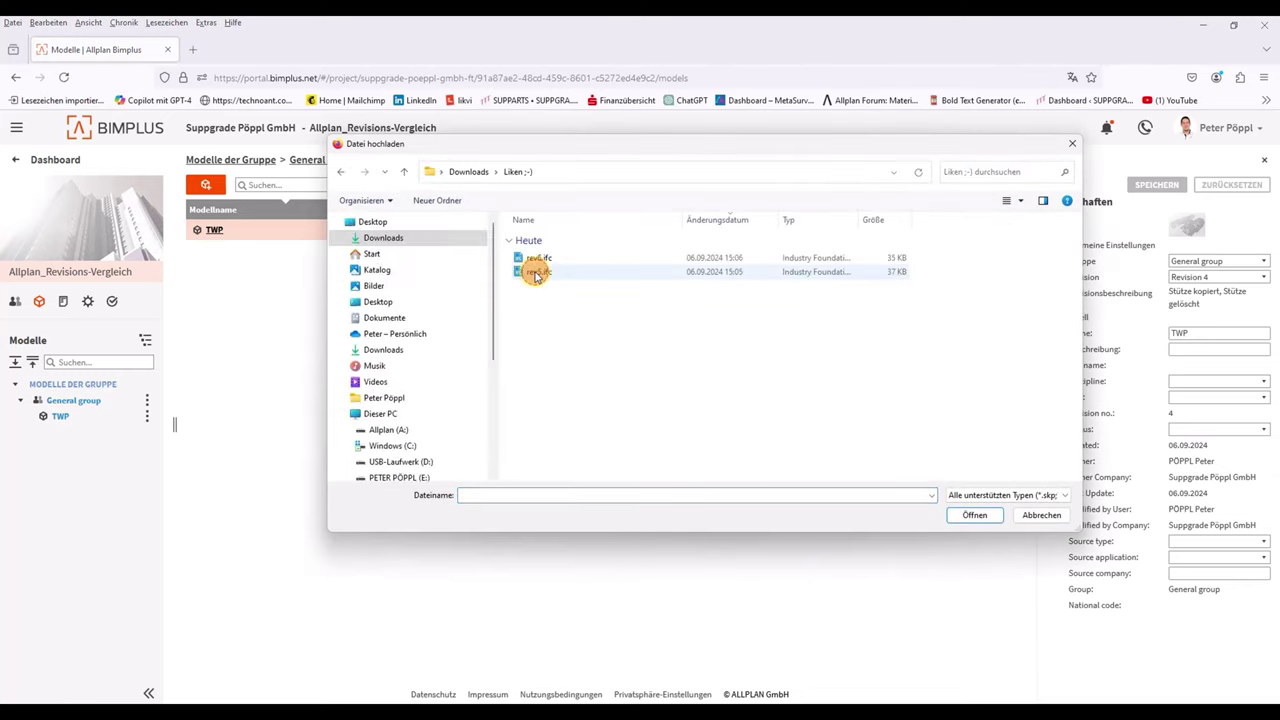
left_click(540, 274)
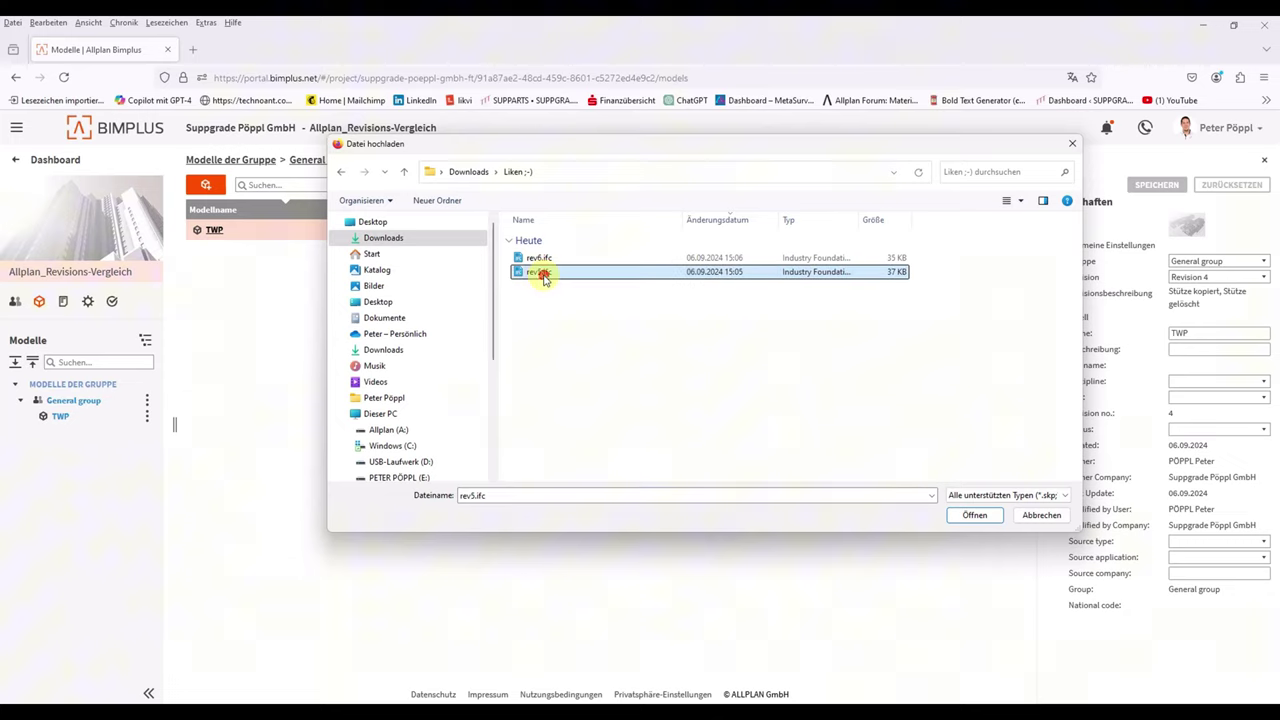
left_click(972, 515)
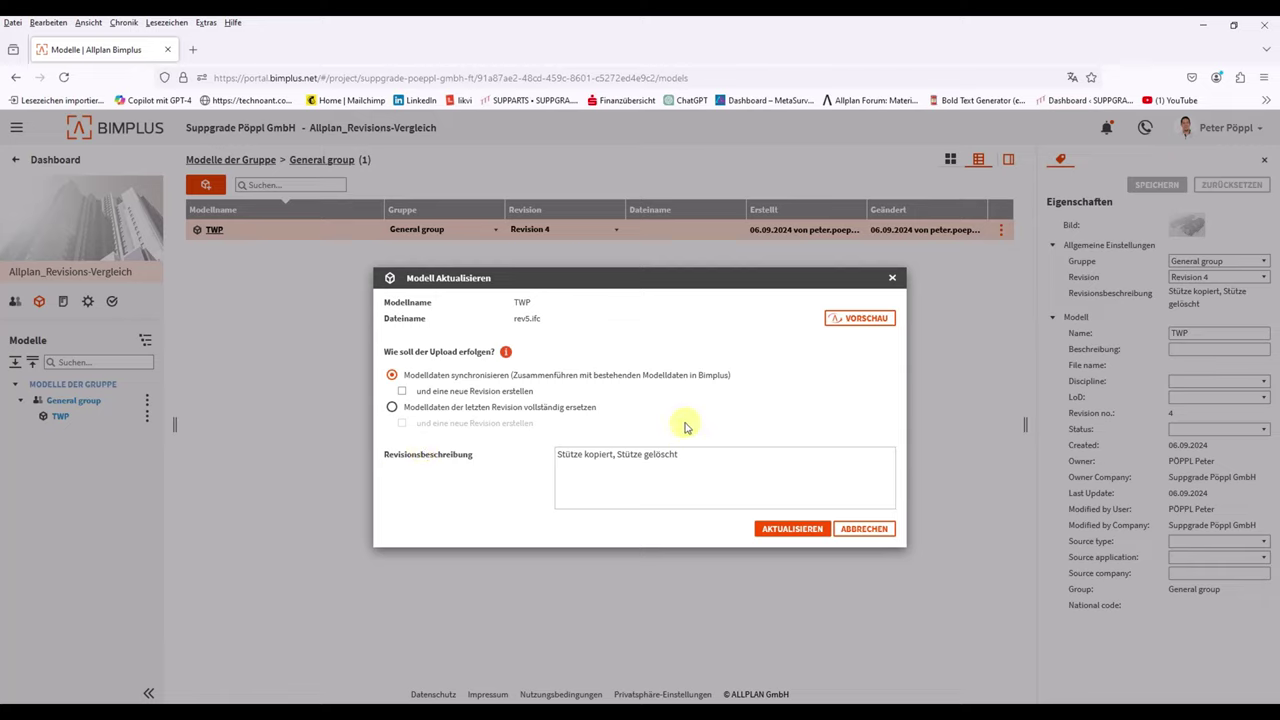
Step: Describe the upload as 'Wandschichten getrennt' and upload it as a new revision
left_click_drag(680, 454, 466, 435)
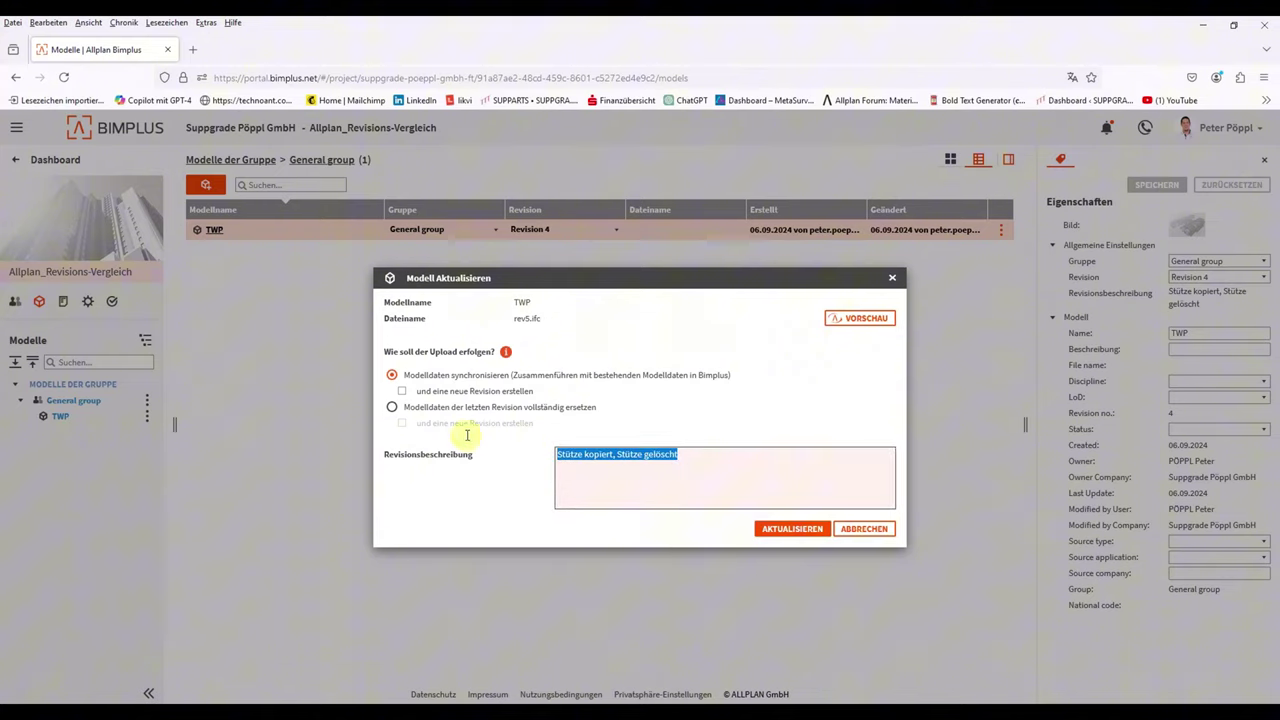
left_click(402, 391)
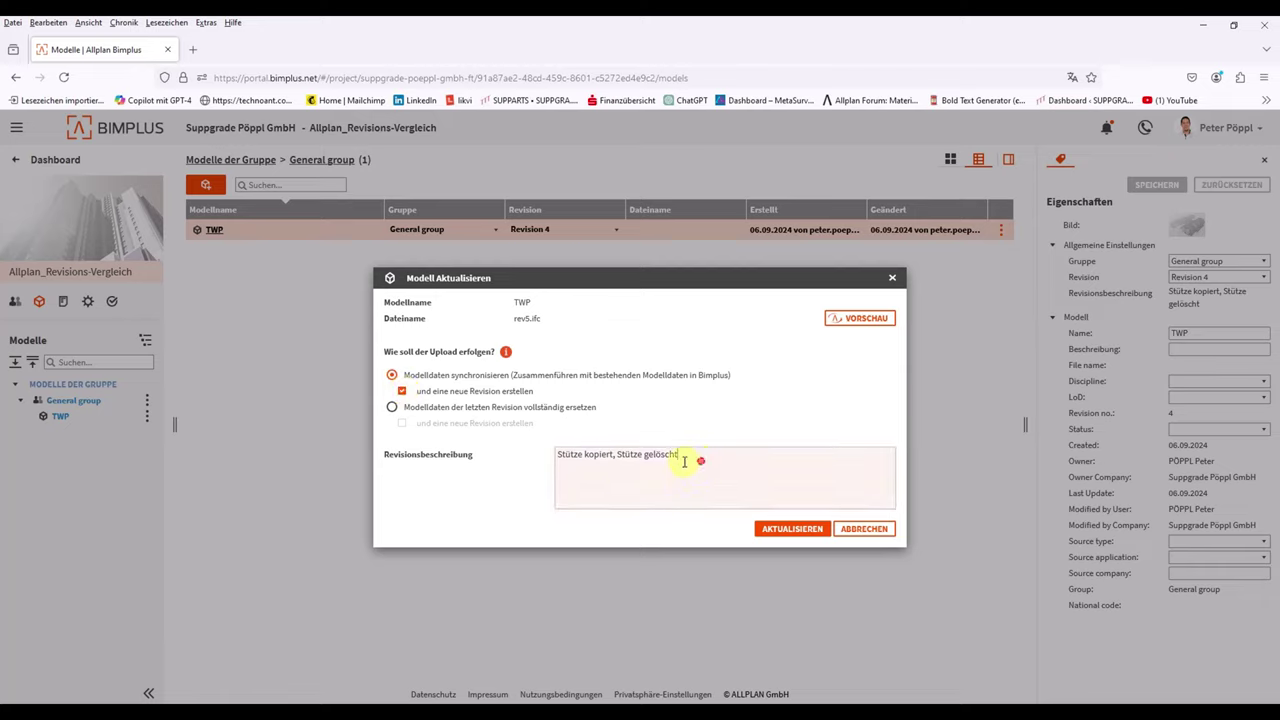
left_click_drag(638, 462, 520, 455)
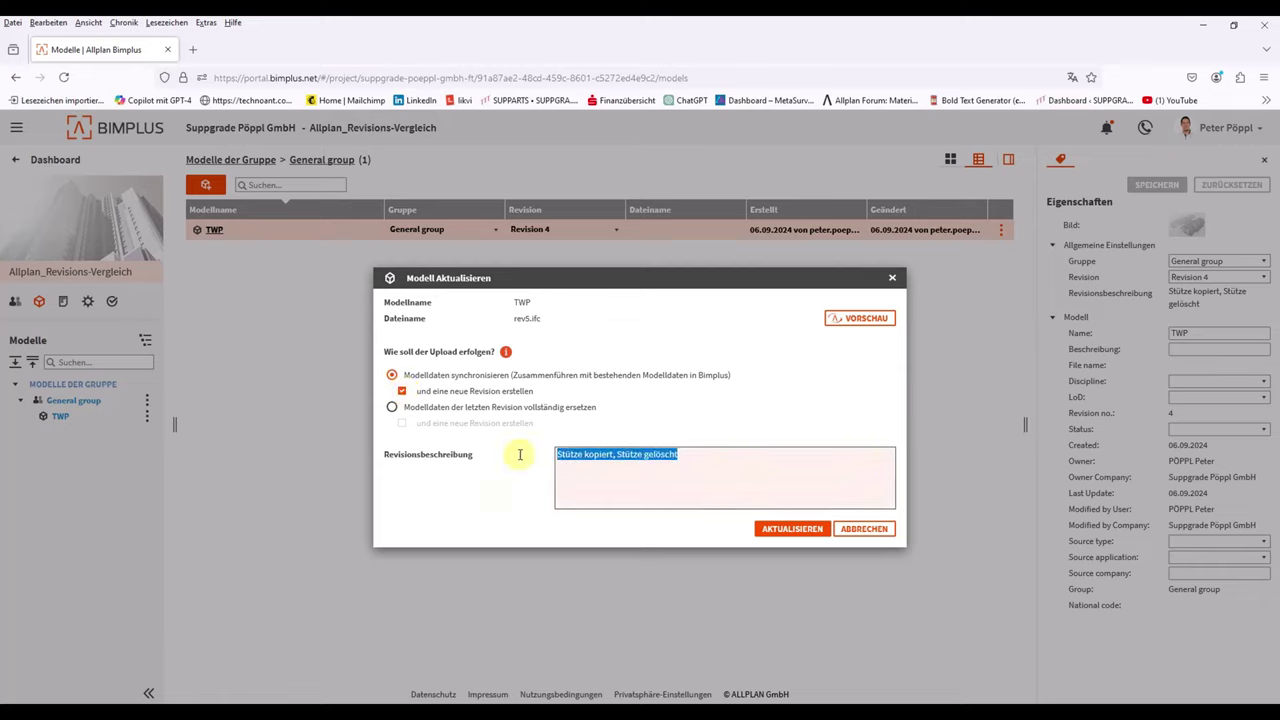
type("Wans")
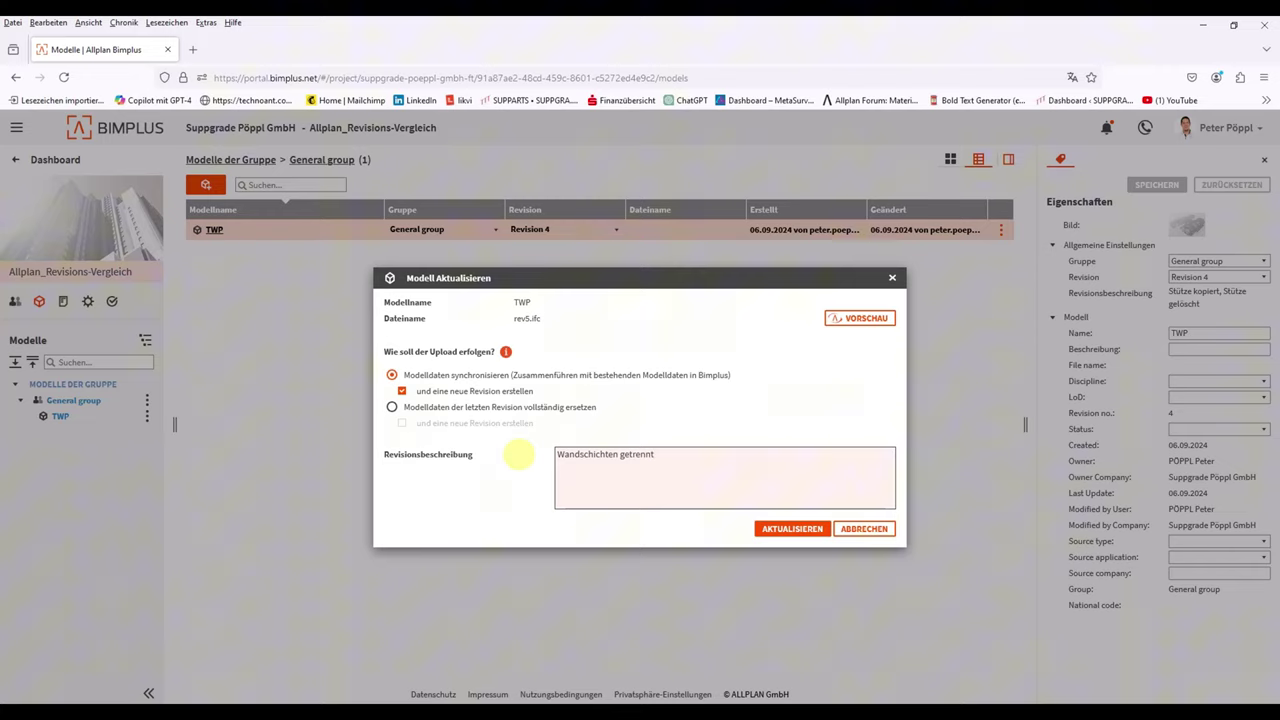
left_click(824, 531)
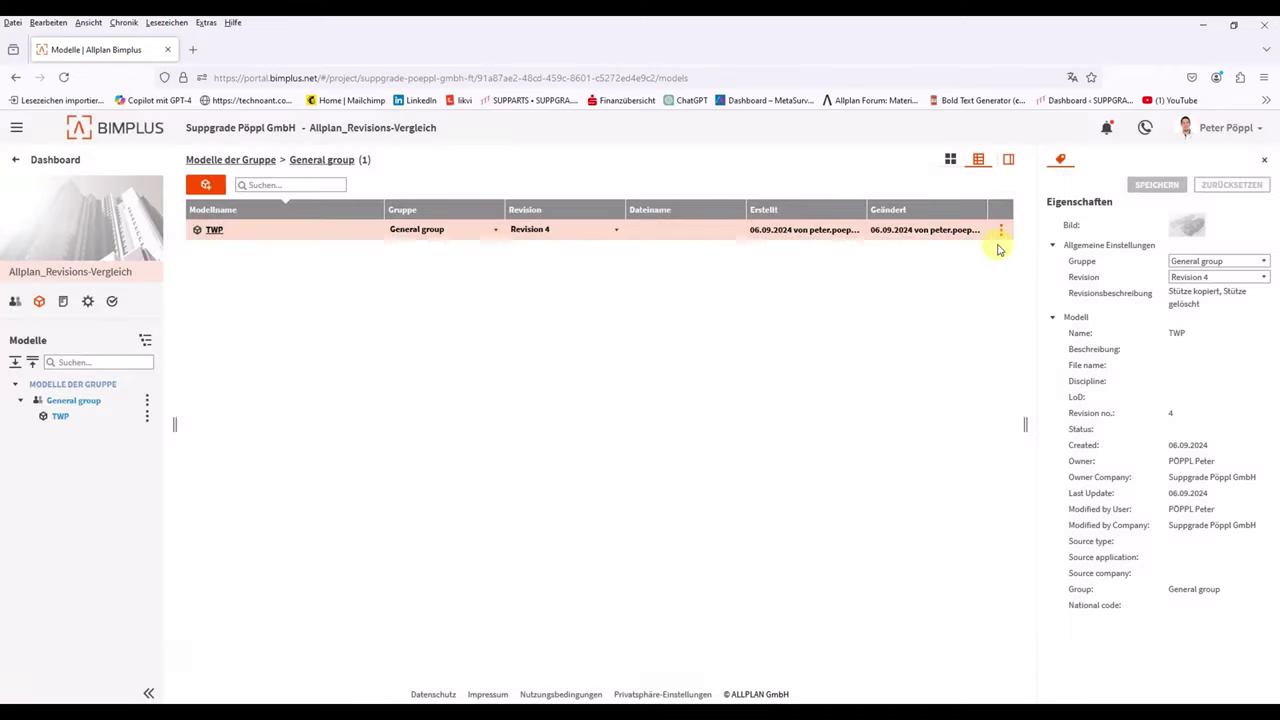
Step: Update TWP with rev6.ifc as a new revision described 'einzelne Wandschichten - Unterdrückt'
left_click(1000, 230)
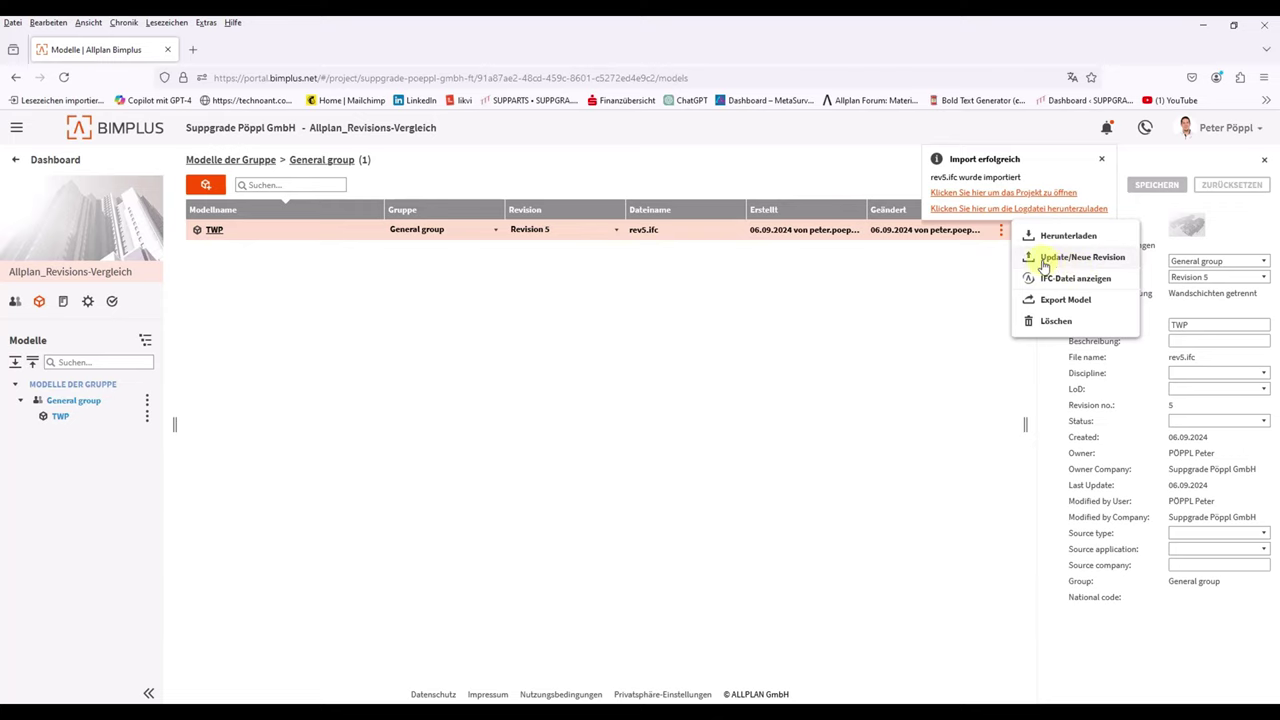
left_click(1067, 258)
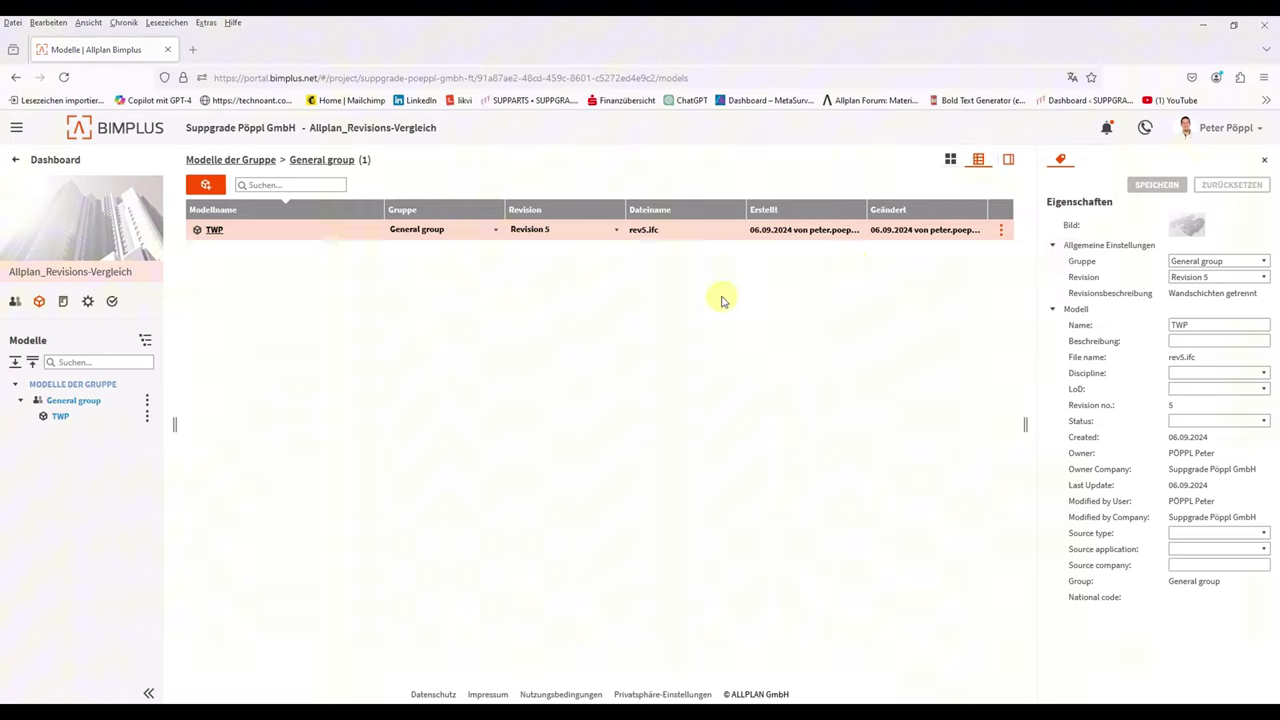
double_click(540, 258)
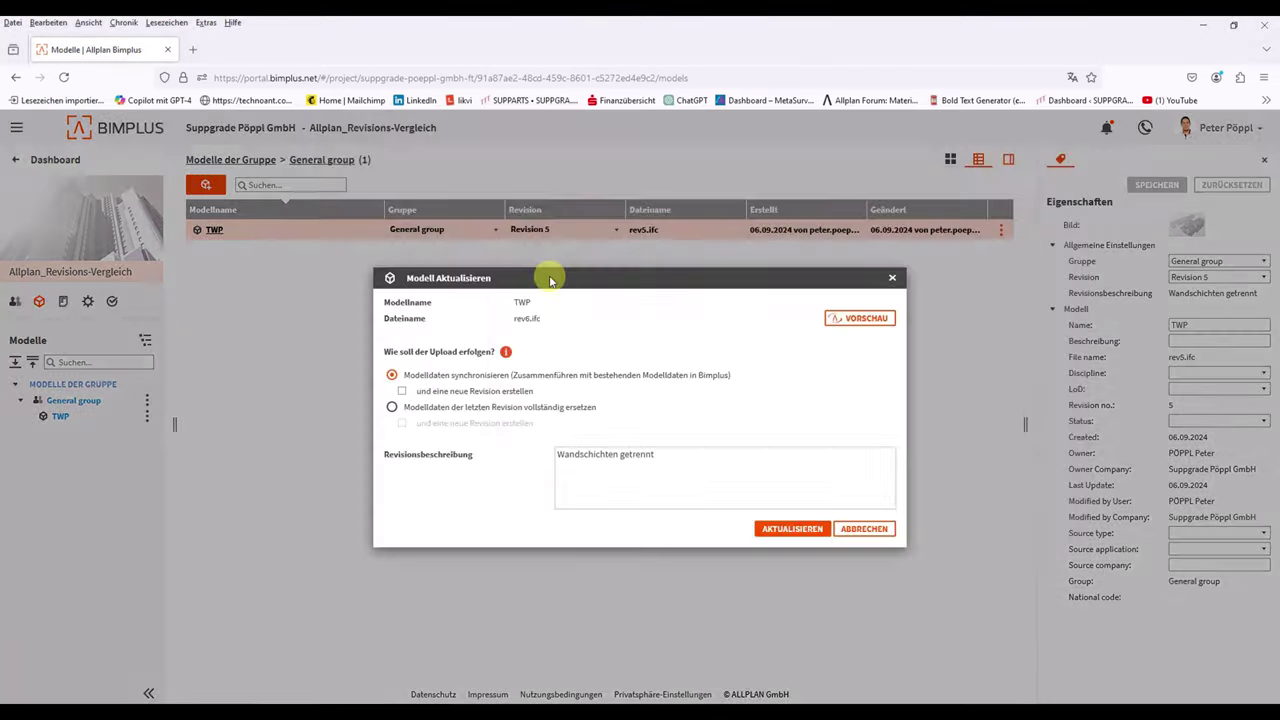
left_click_drag(700, 457, 488, 438)
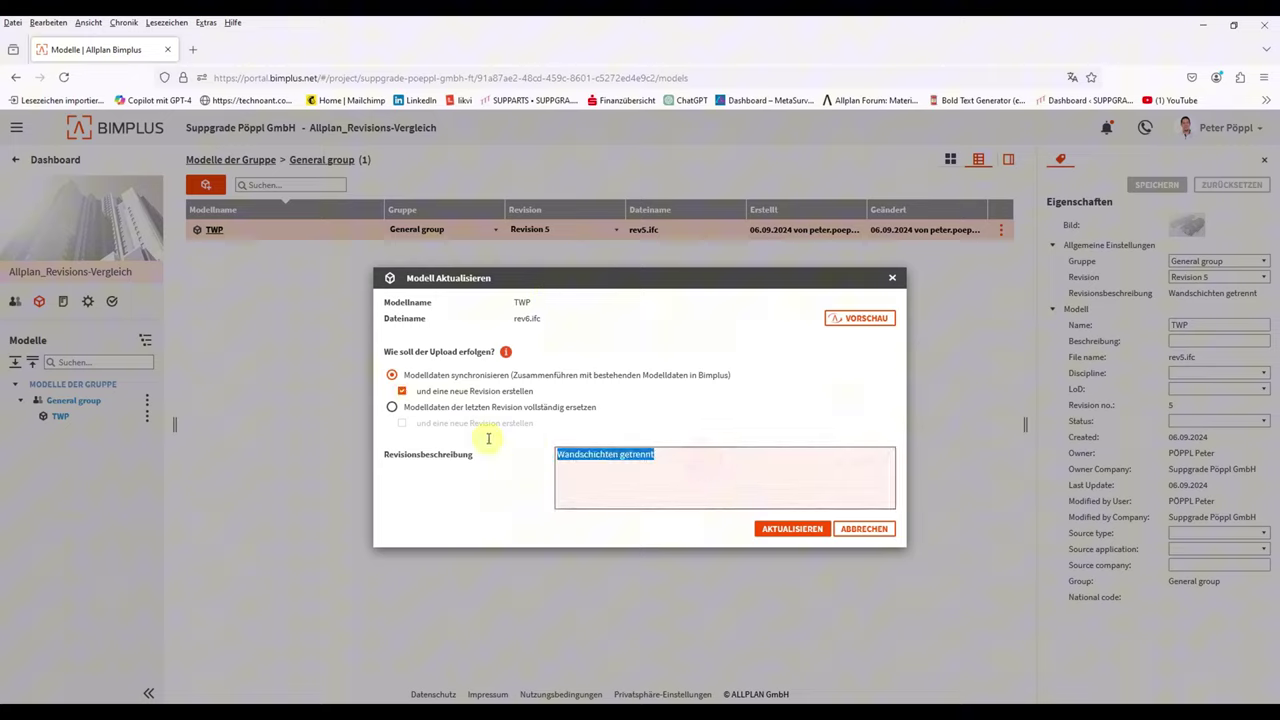
type("W")
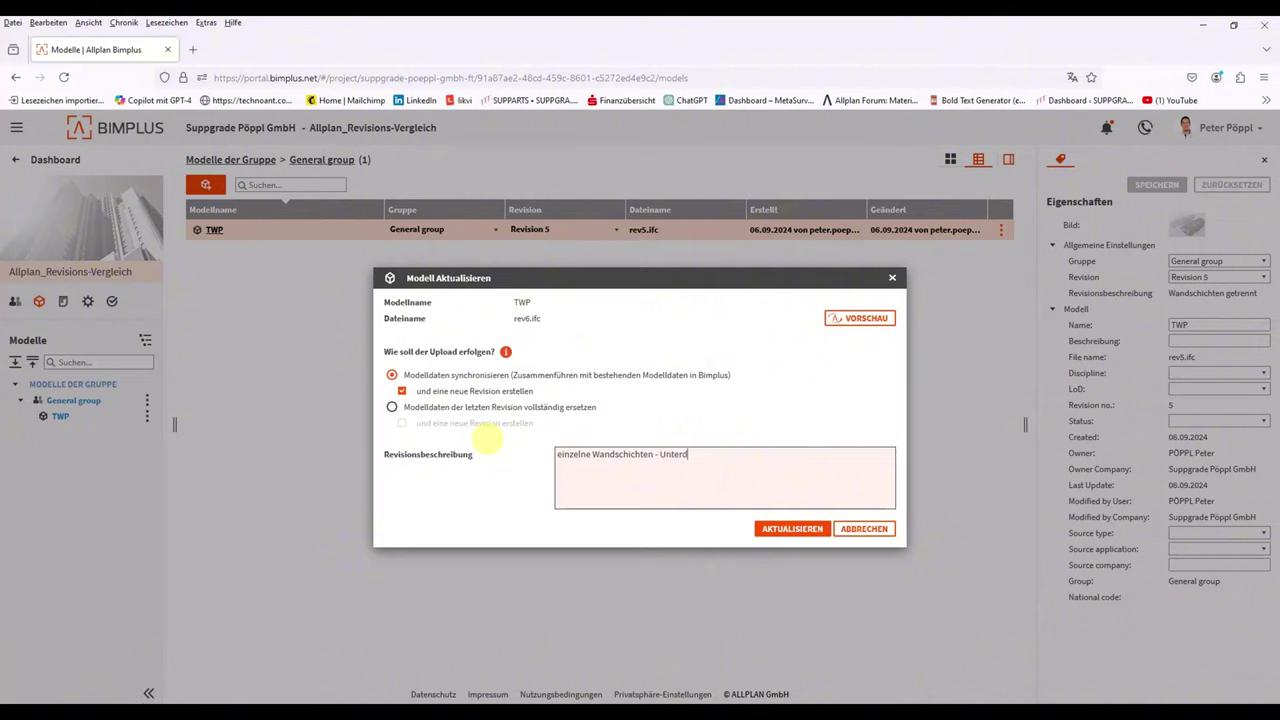
left_click(806, 529)
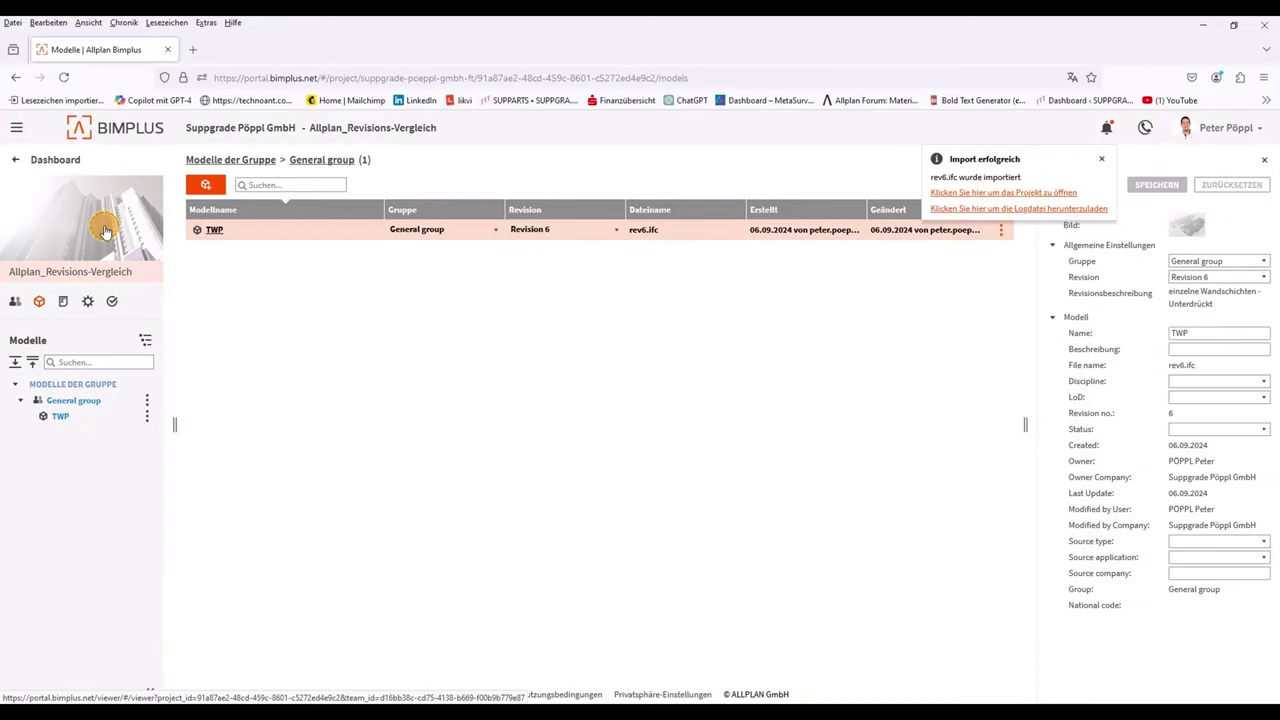
Step: Open the project in BIM Explorer and load TWP revision 5
left_click(95, 132)
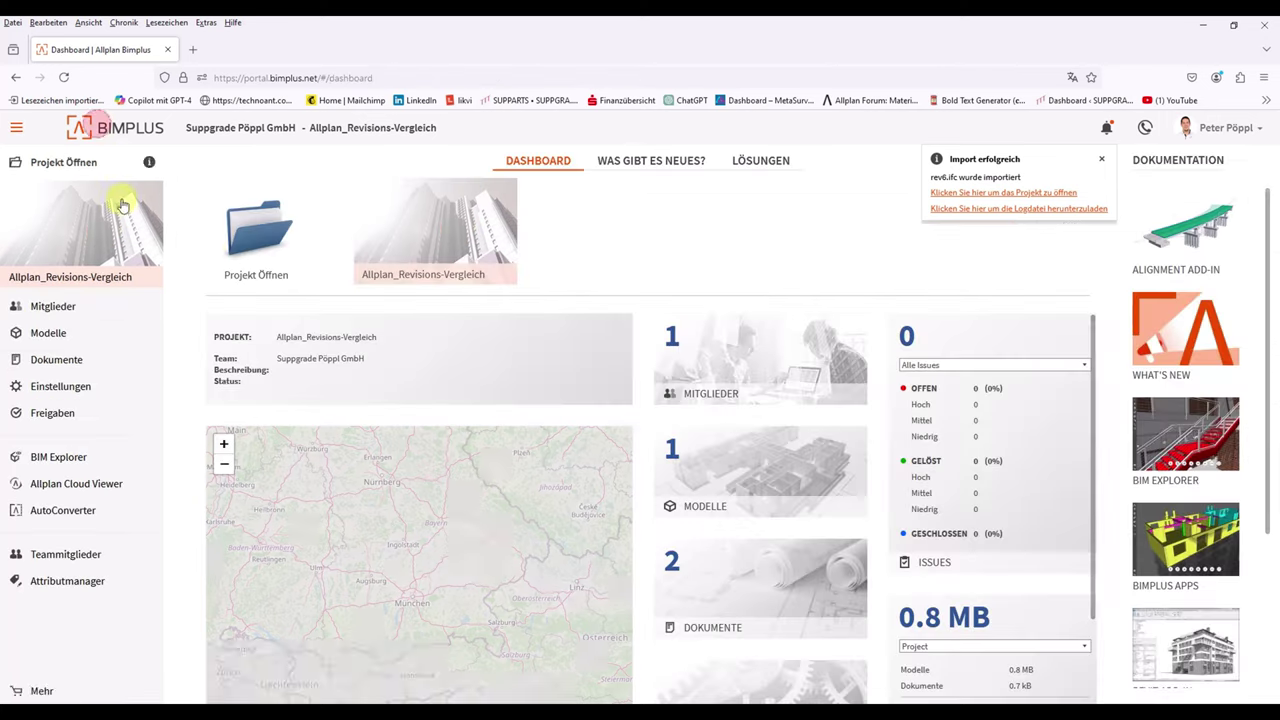
left_click(411, 221)
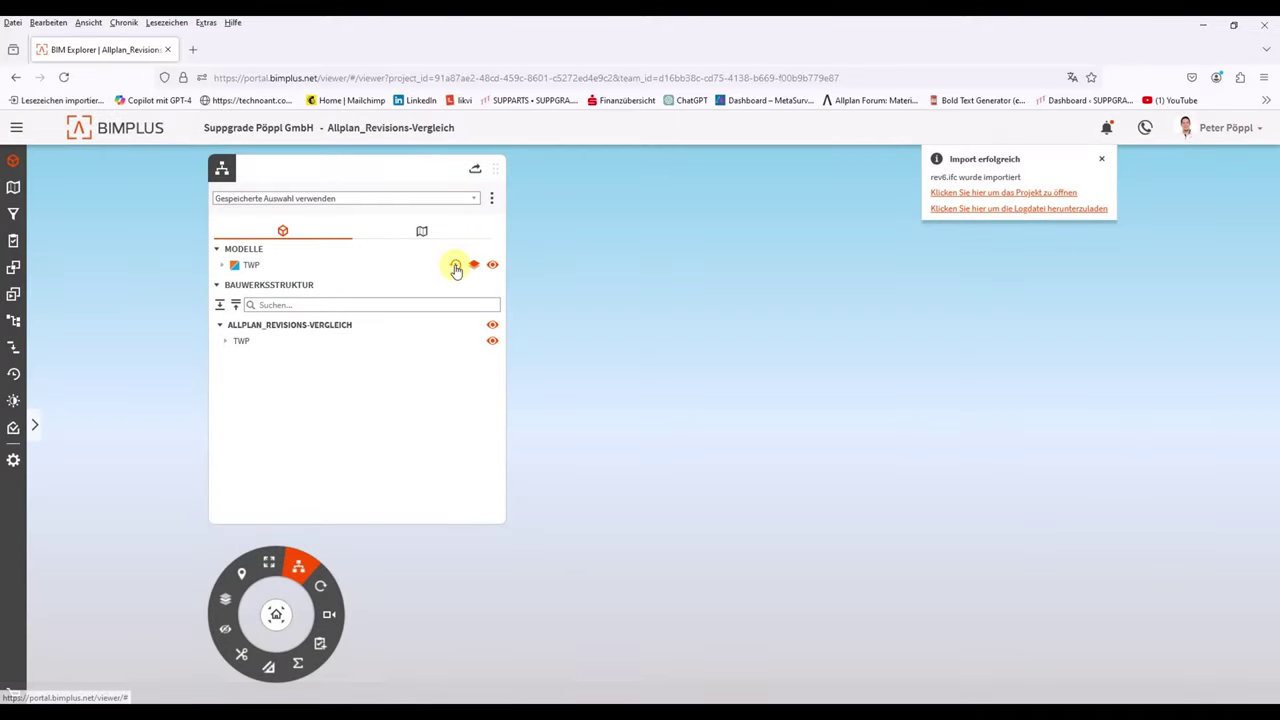
left_click(455, 266)
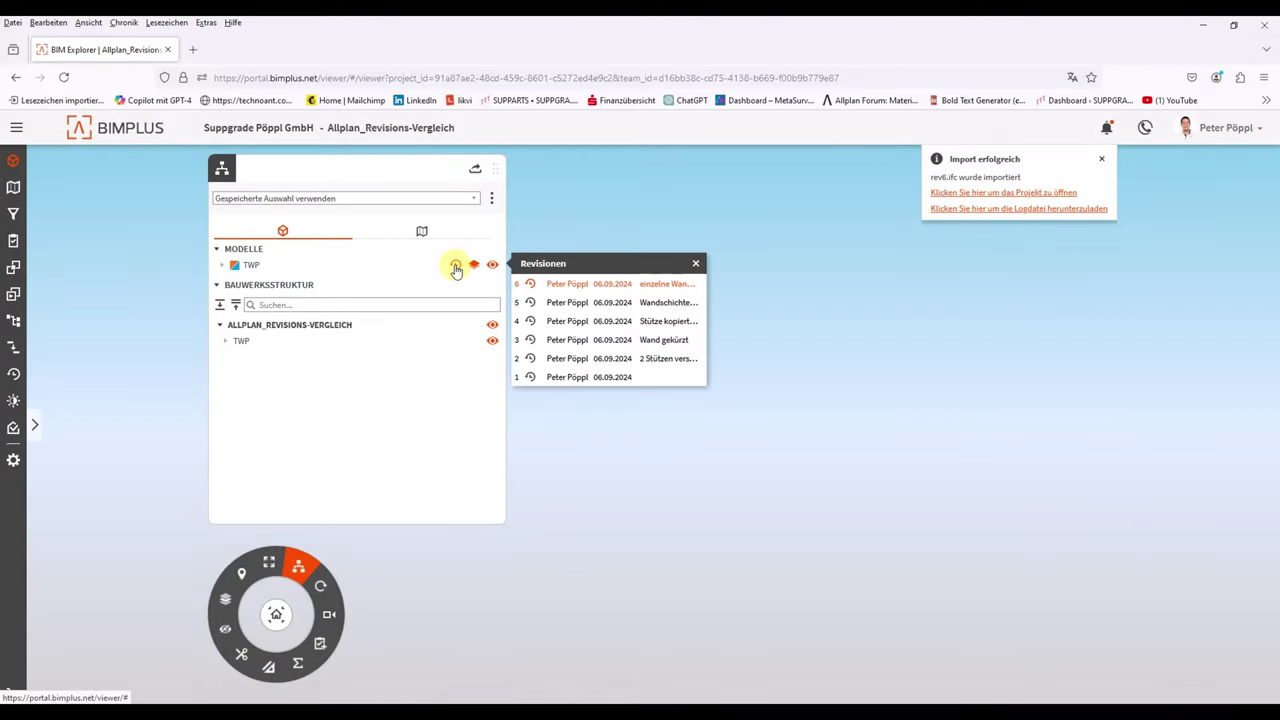
left_click(546, 302)
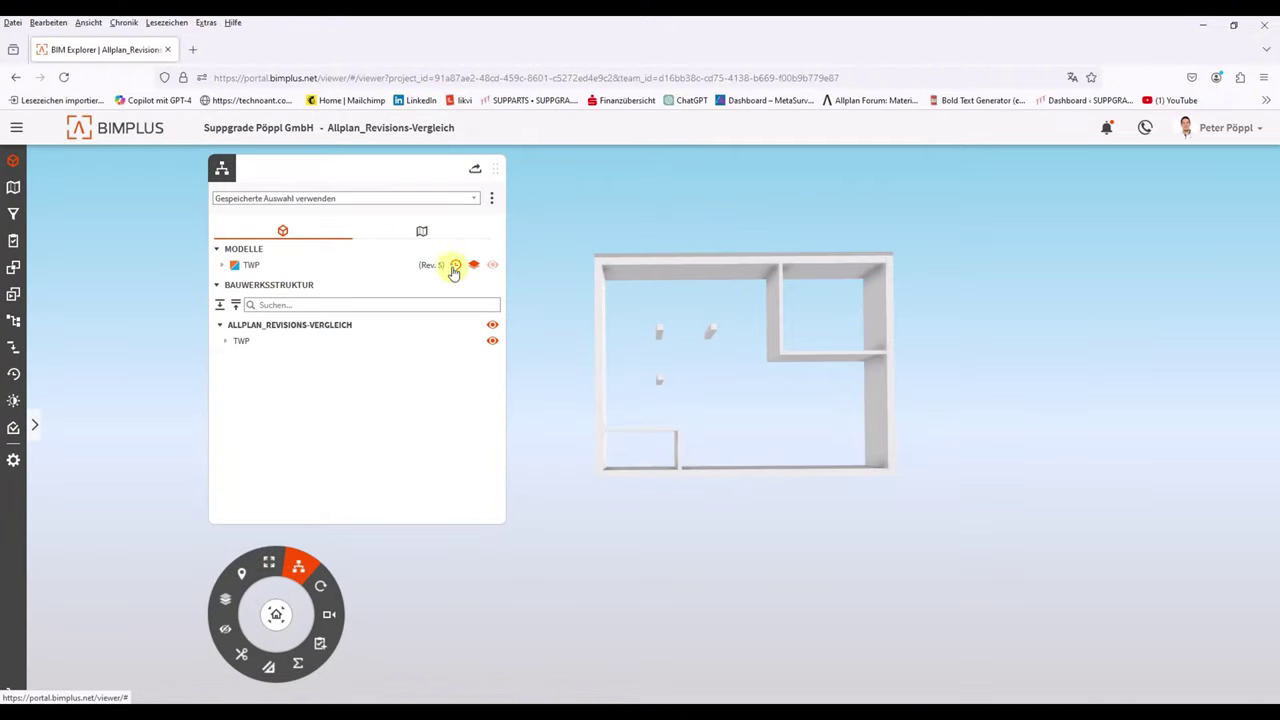
Step: Switch TWP to revision 6 and back to revision 5, then open Revisionsvergleich
left_click(455, 265)
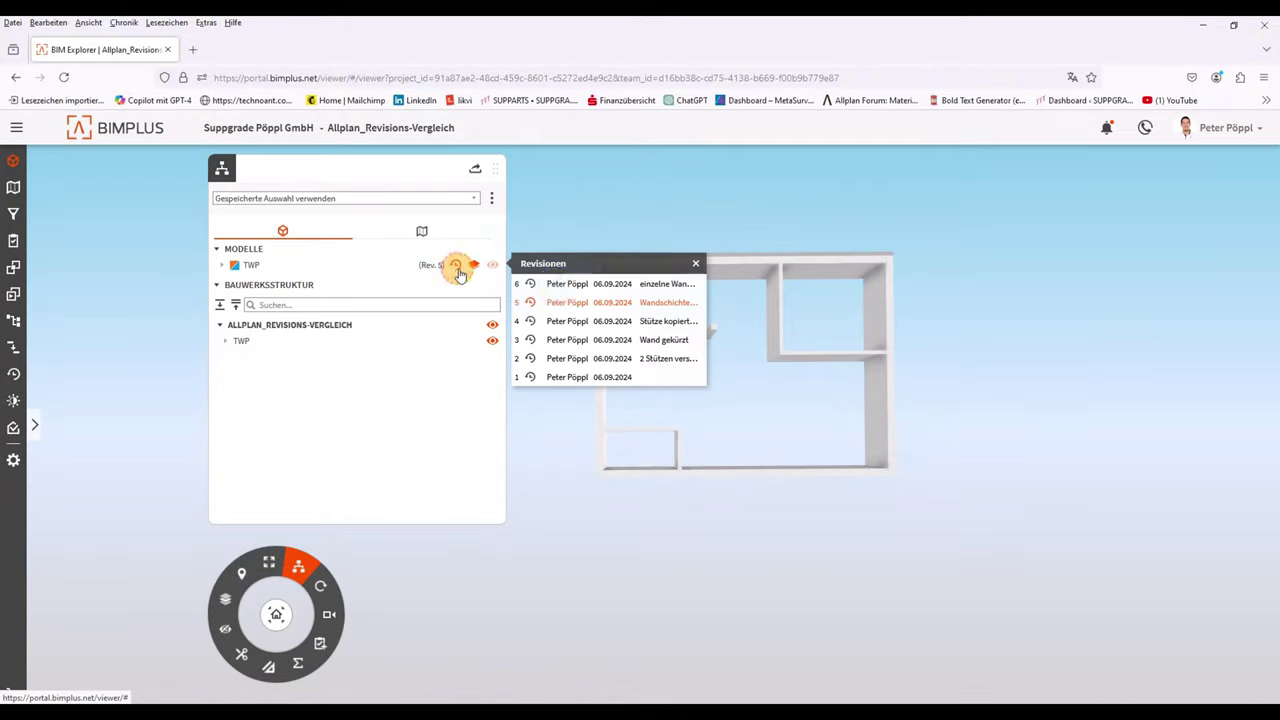
left_click(554, 286)
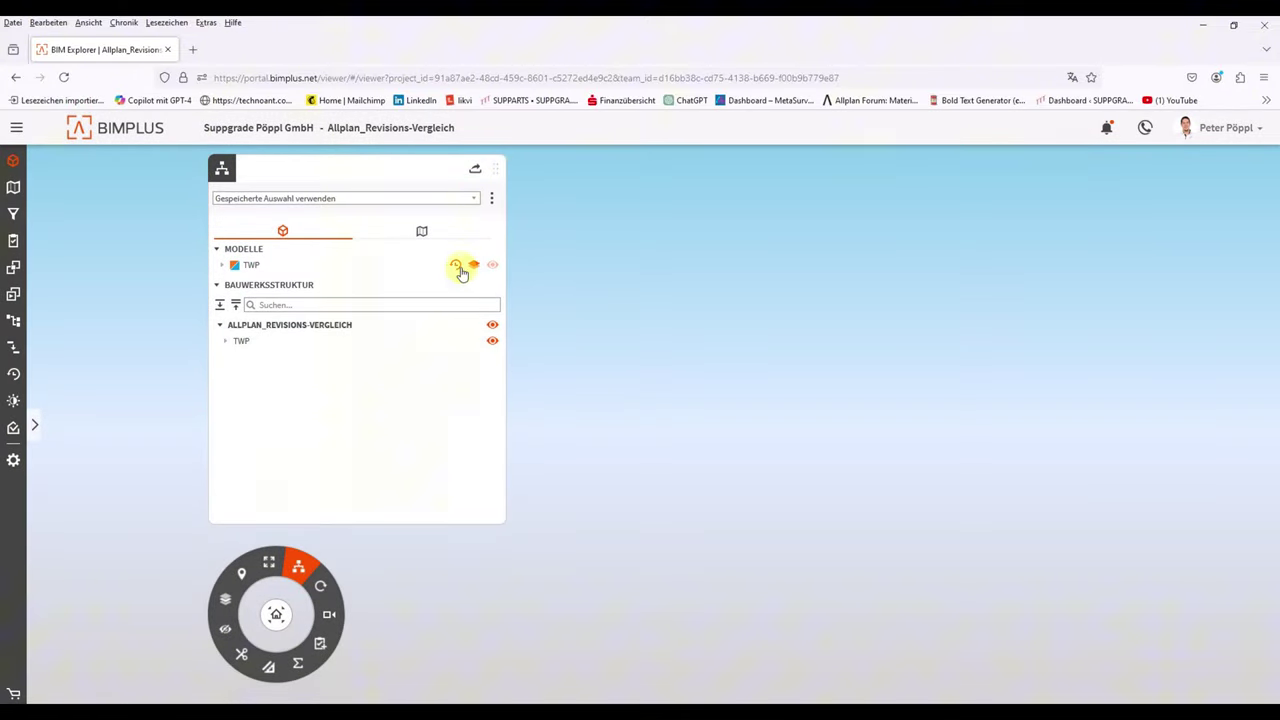
left_click(490, 265)
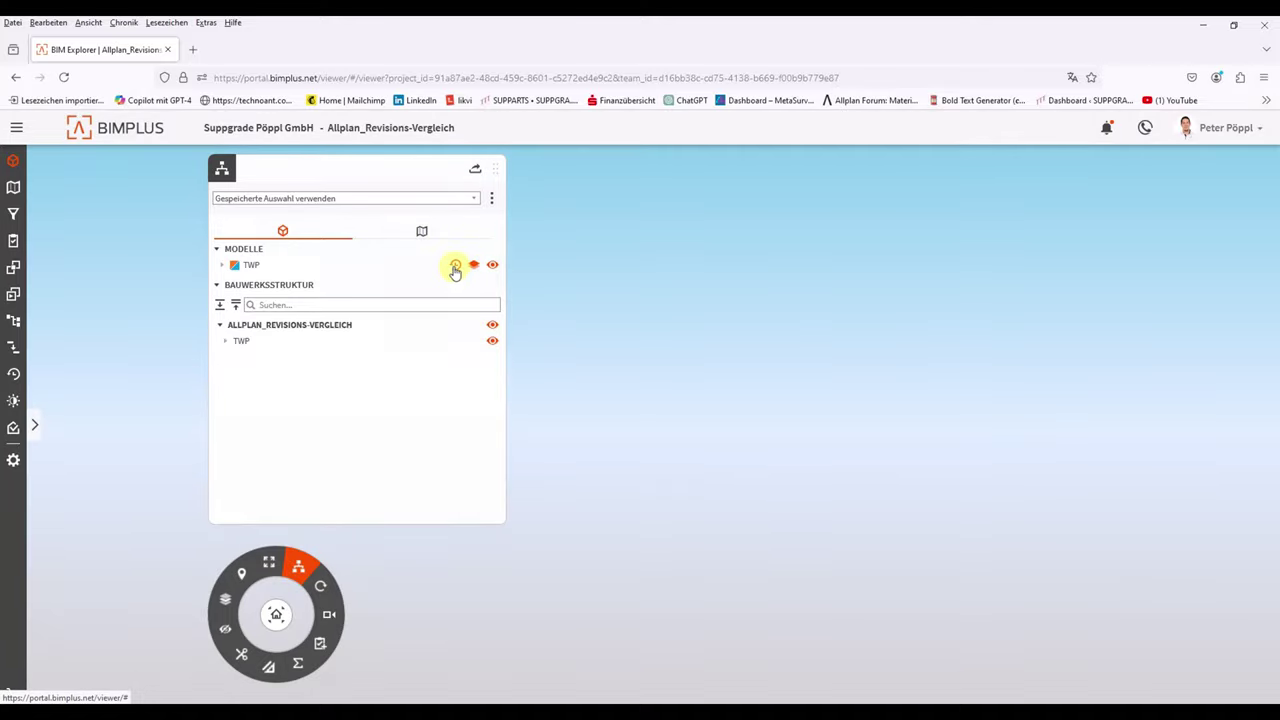
left_click(455, 265)
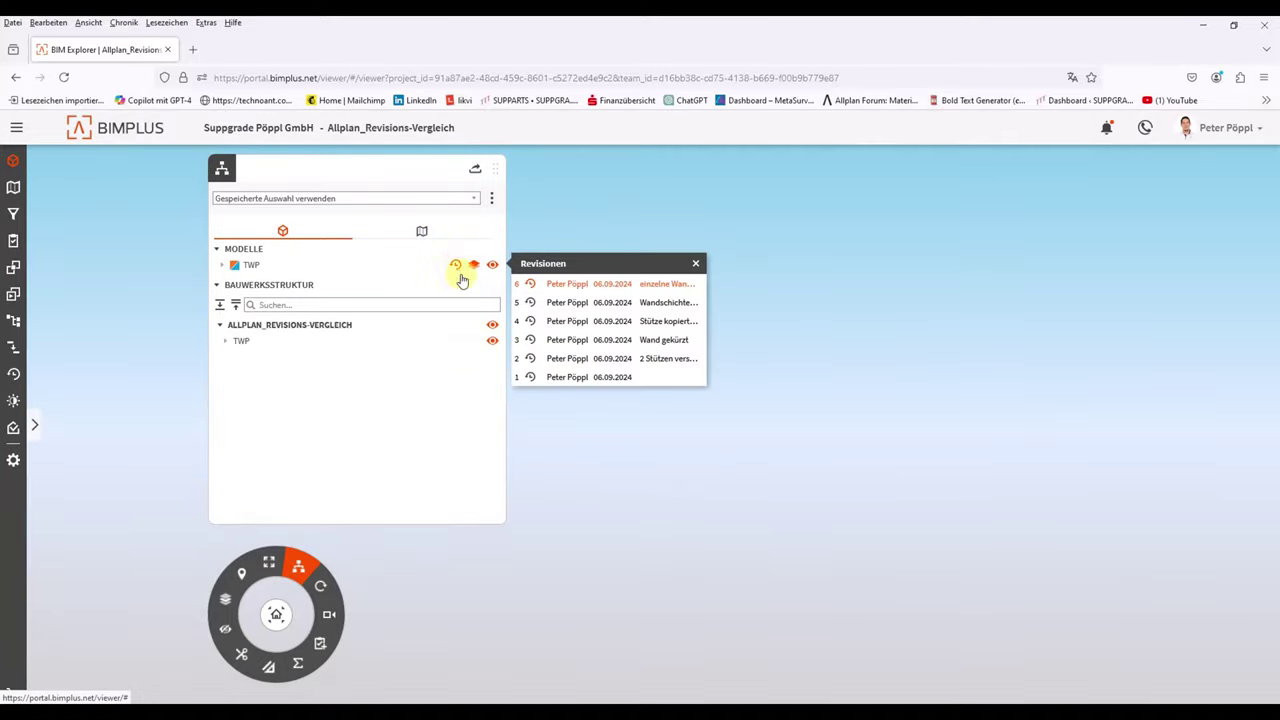
left_click(545, 304)
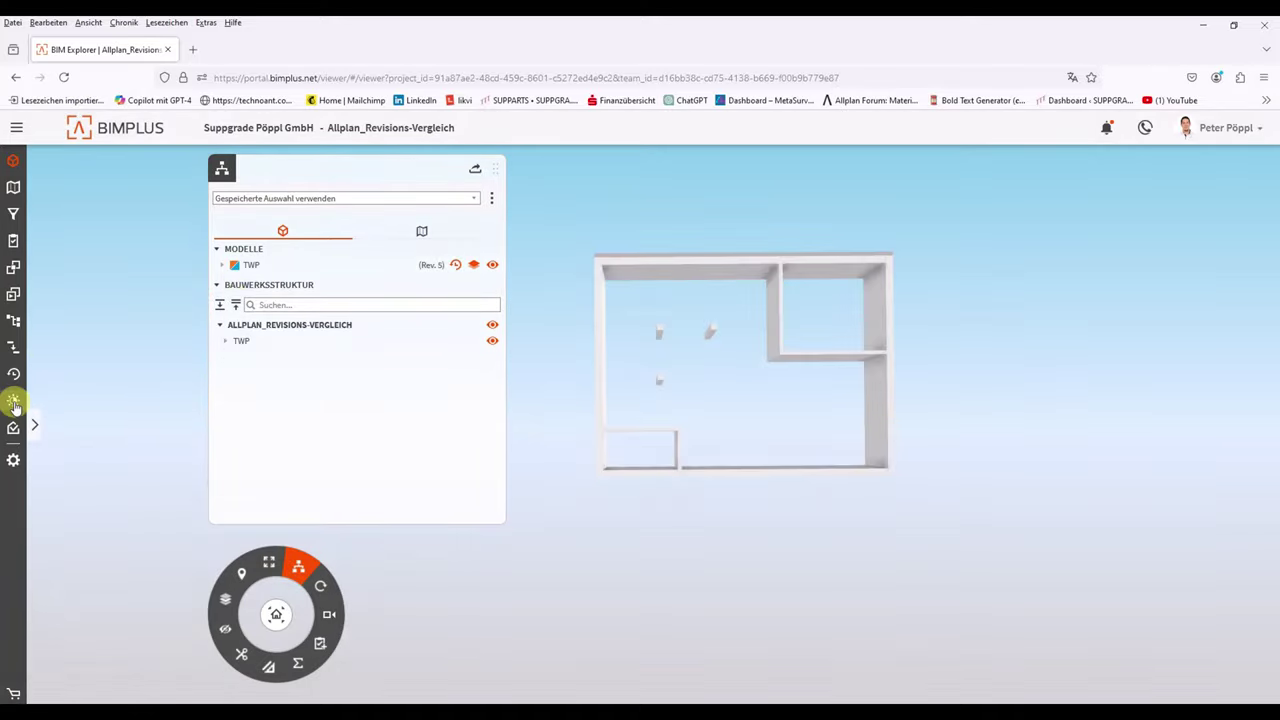
left_click(13, 373)
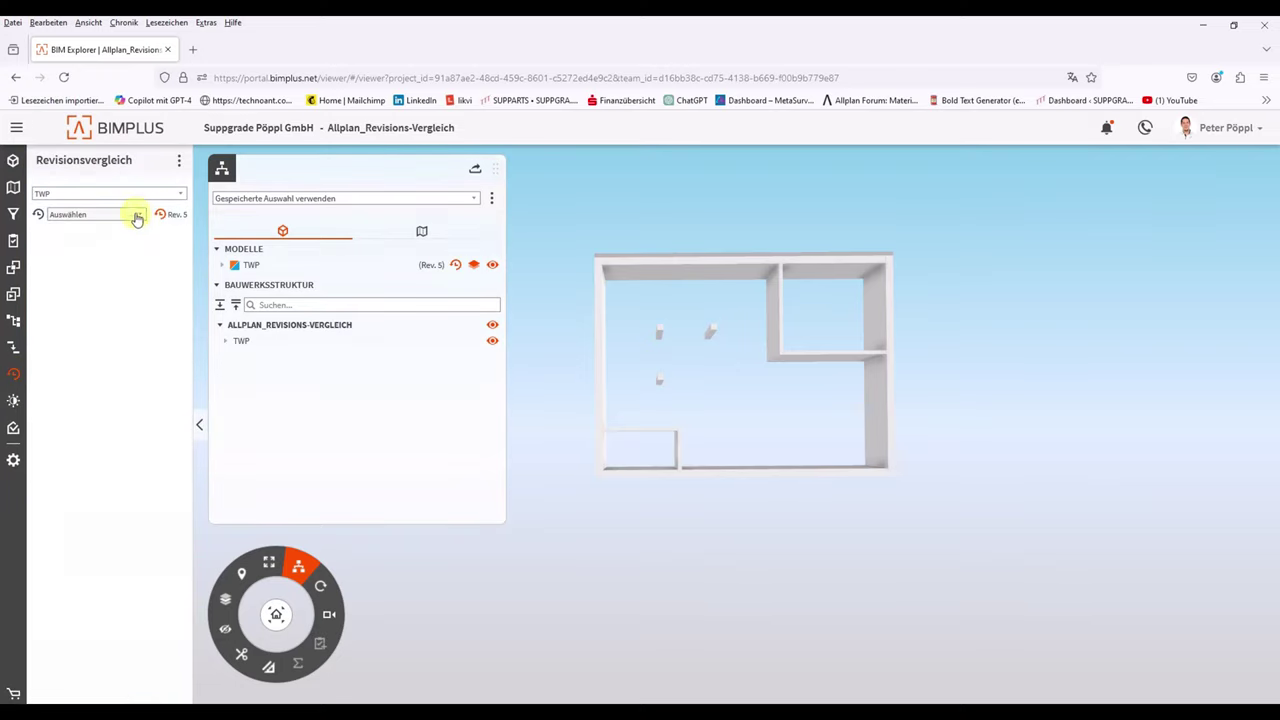
Step: Compare TWP revision 4 against revision 5 and preview the changed-properties highlight
left_click(138, 216)
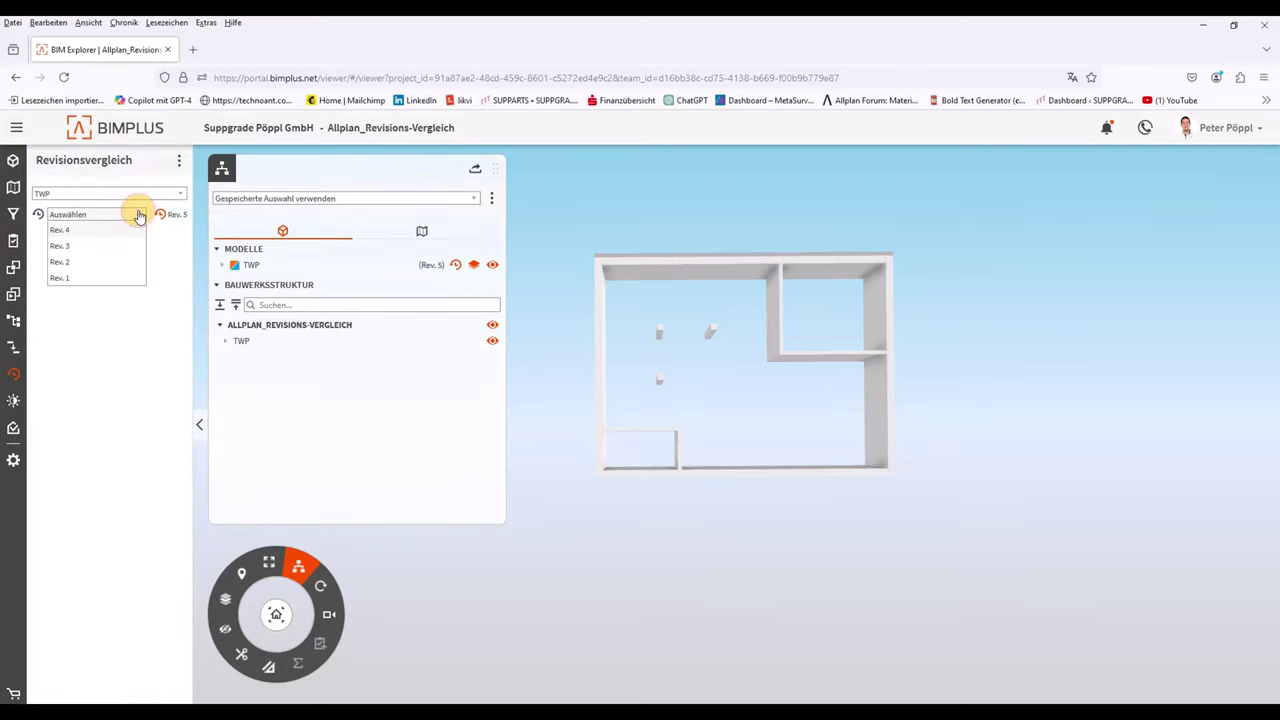
left_click(68, 232)
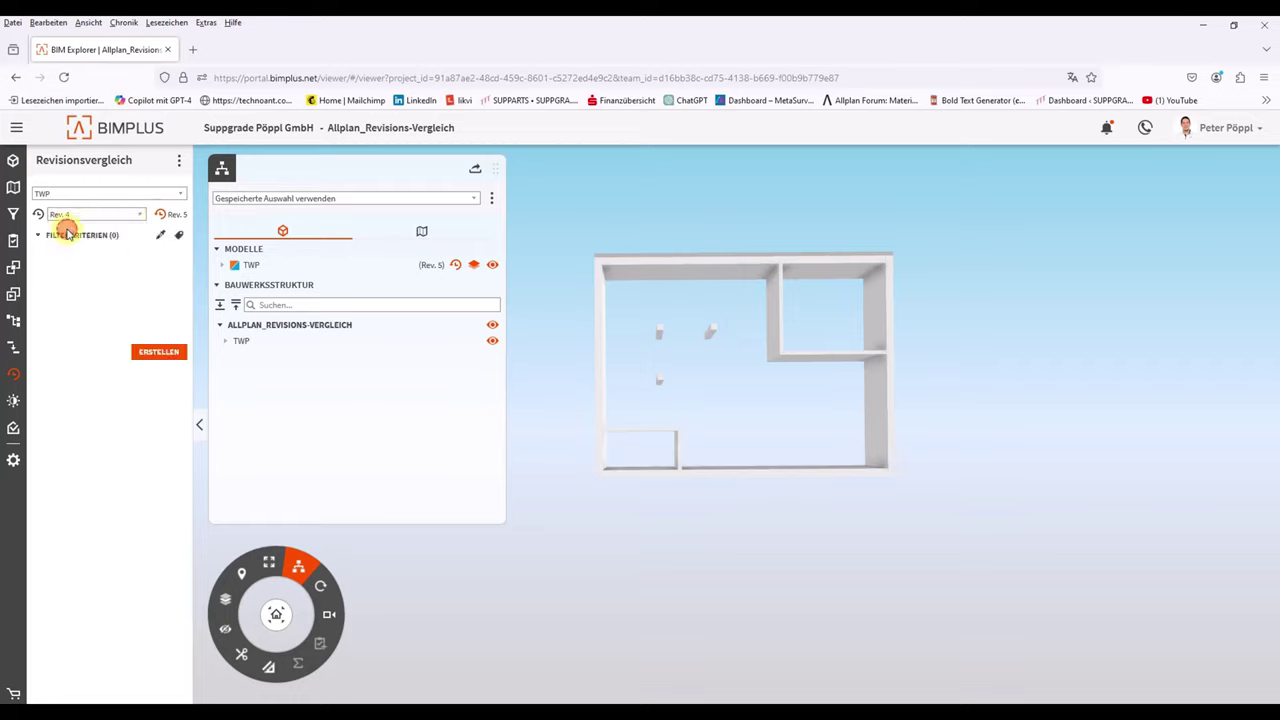
left_click(163, 356)
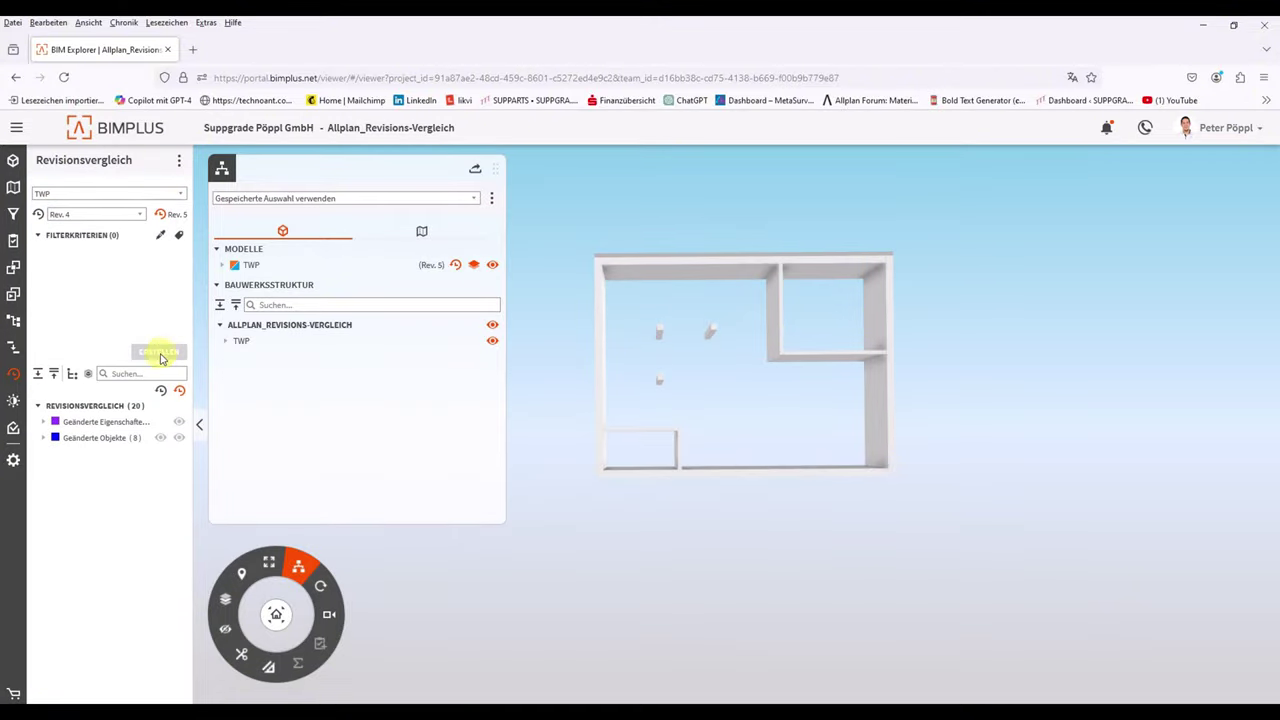
left_click(43, 421)
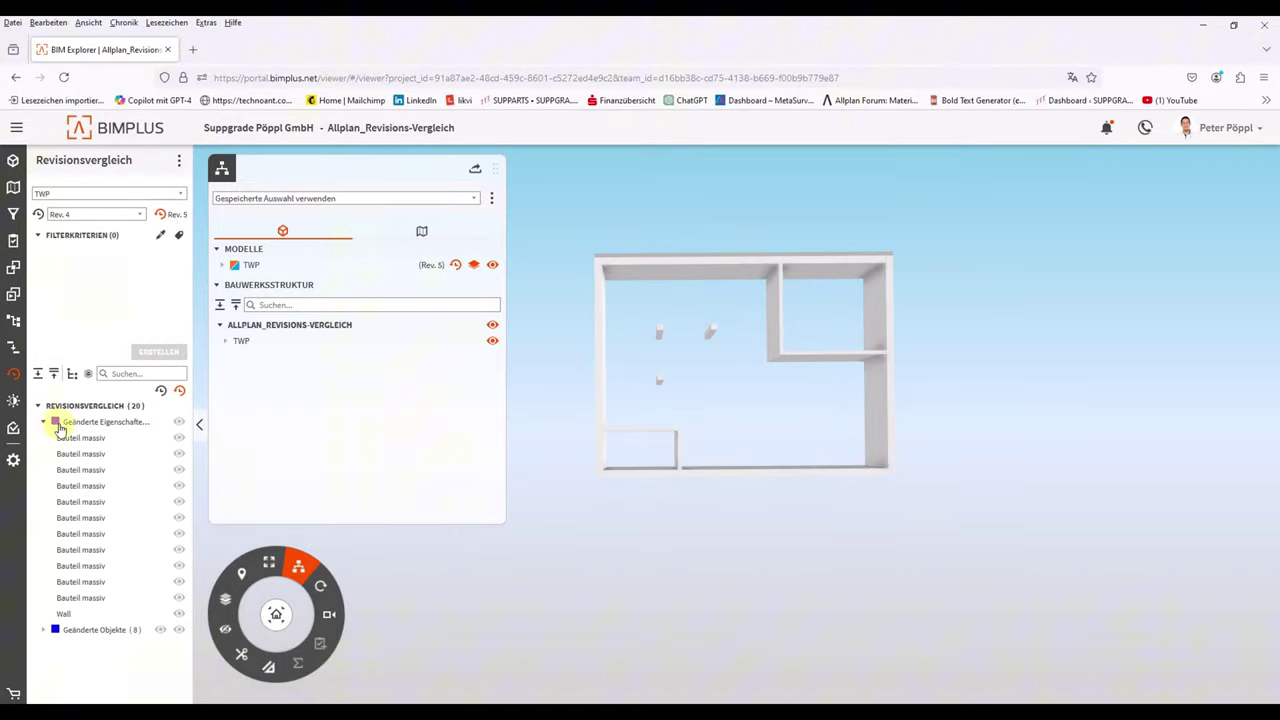
left_click(179, 422)
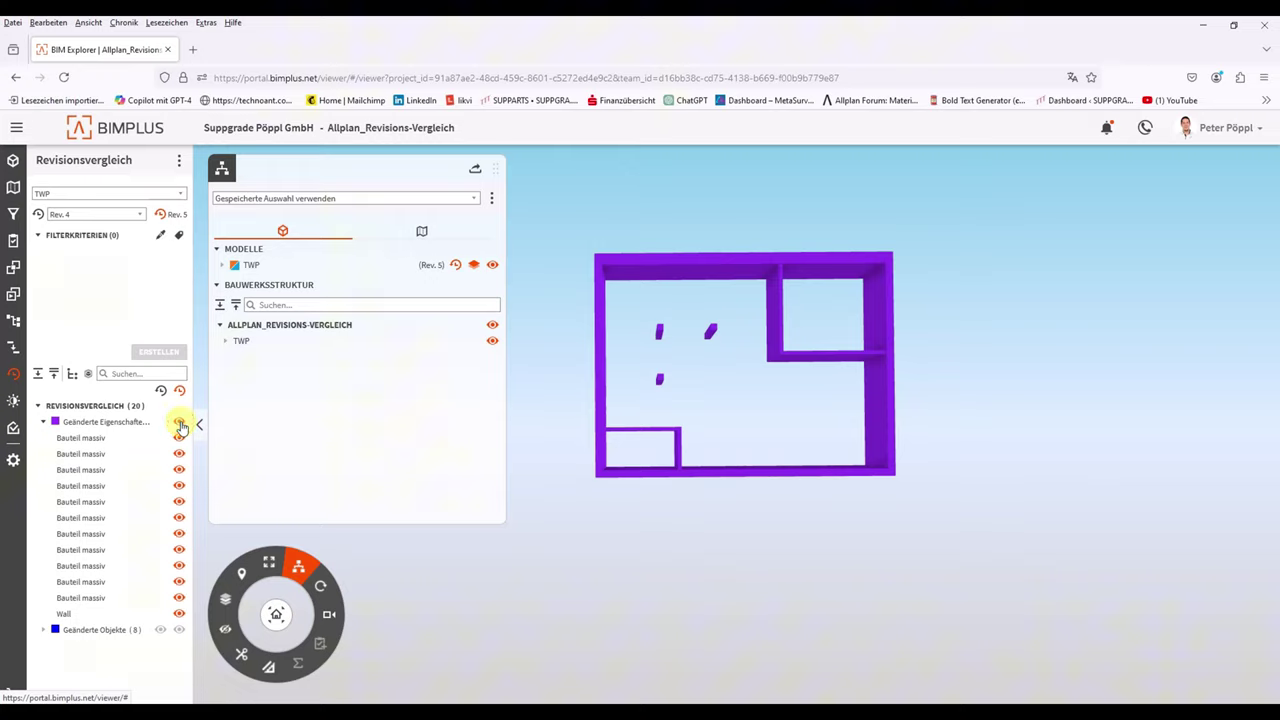
left_click(180, 425)
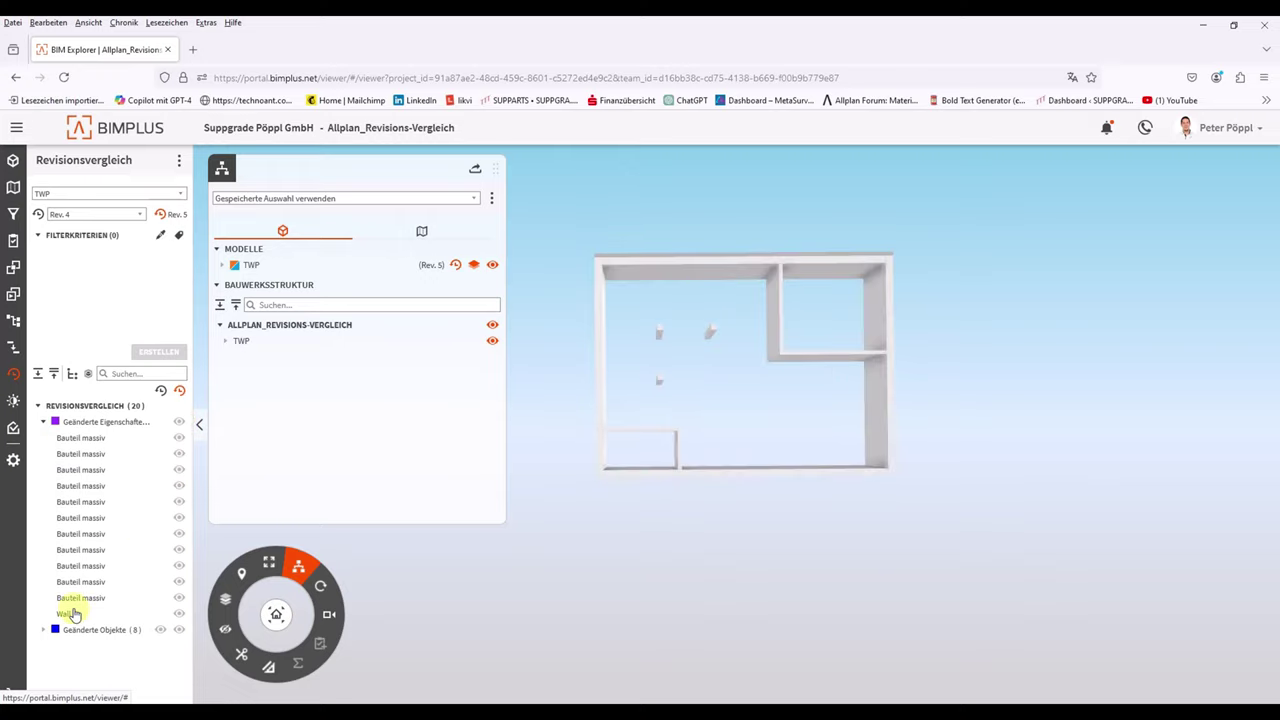
Step: Highlight the changed objects in blue and open the top wall's properties per revision
left_click(43, 629)
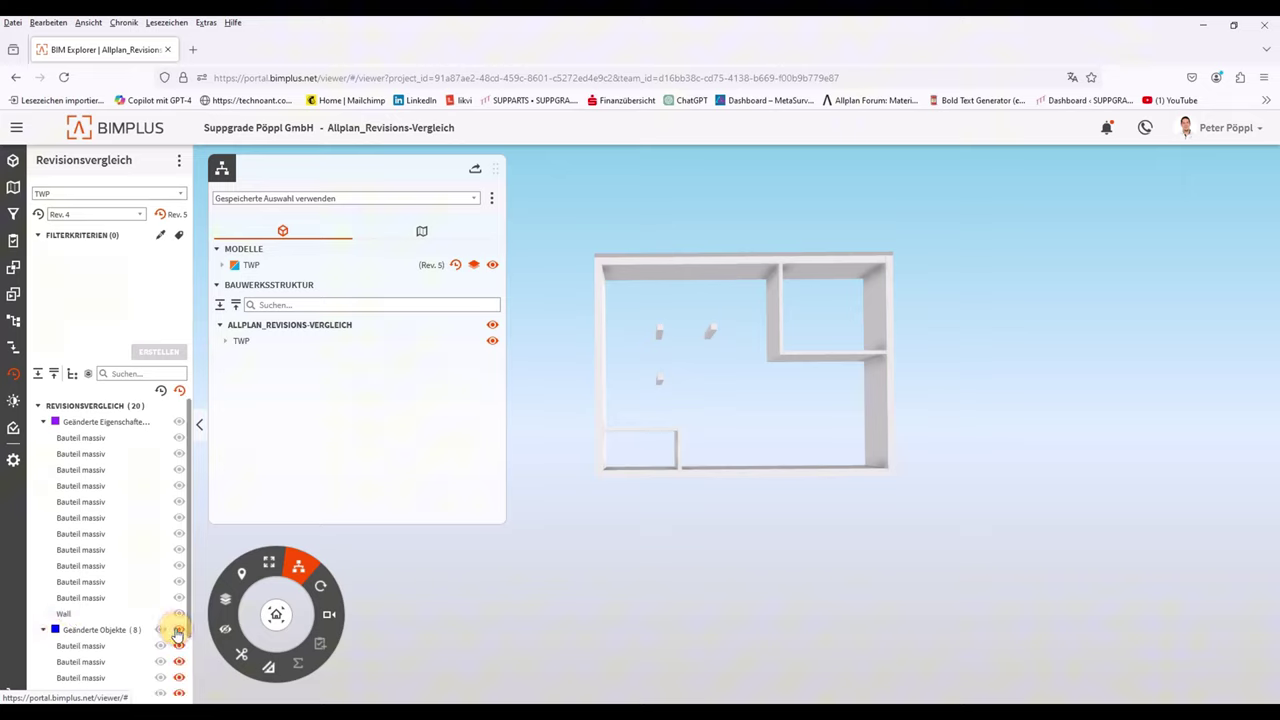
left_click(162, 631)
scroll(136, 552, "down", 1)
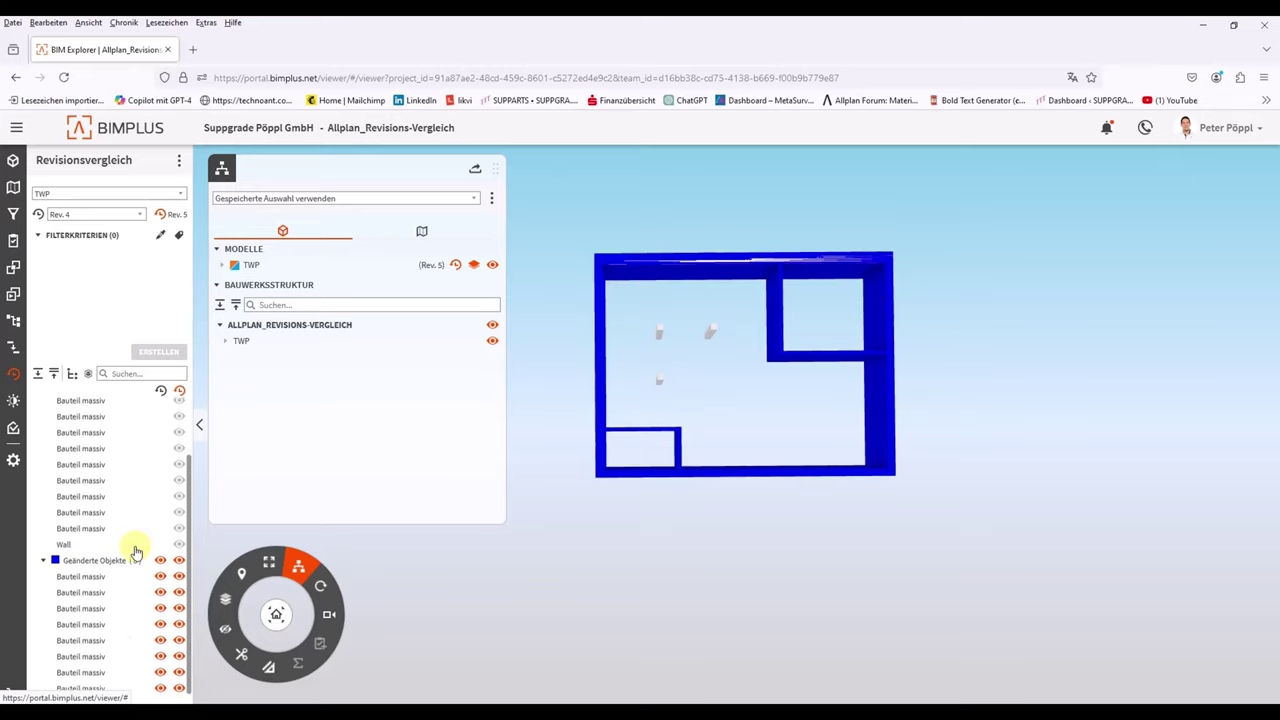
left_click(161, 561)
left_click(161, 561)
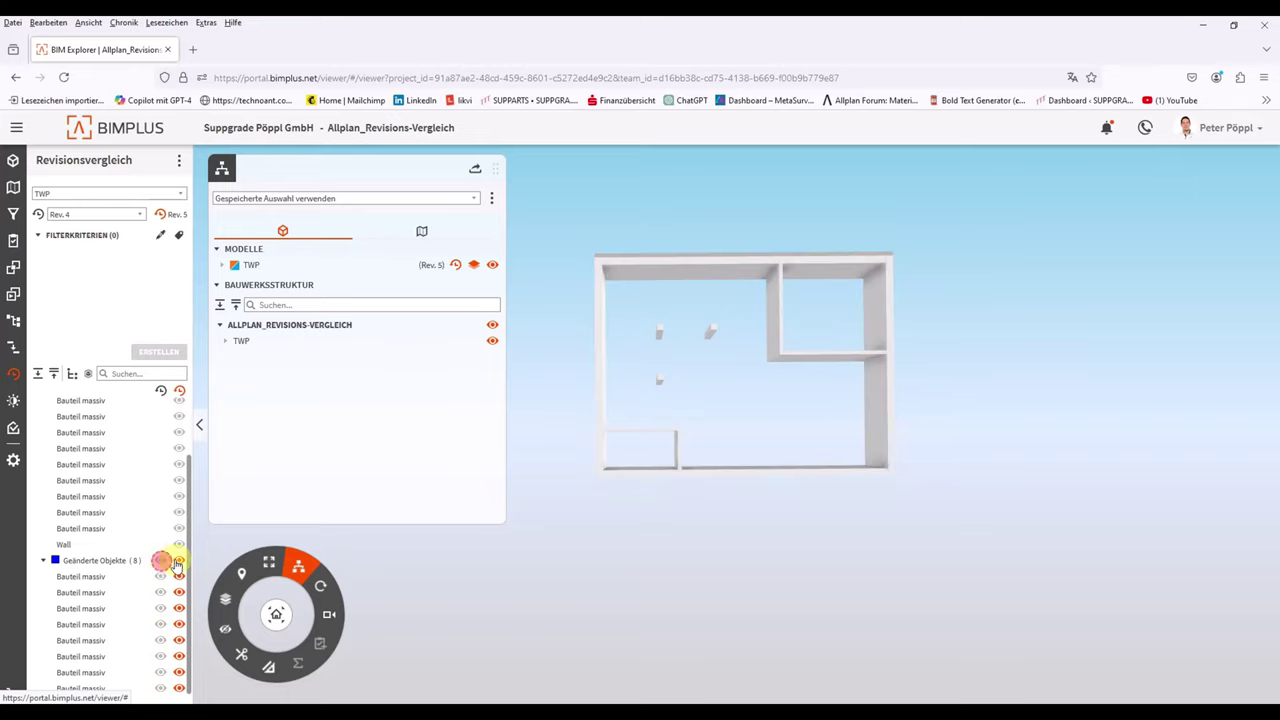
left_click(179, 562)
left_click(162, 562)
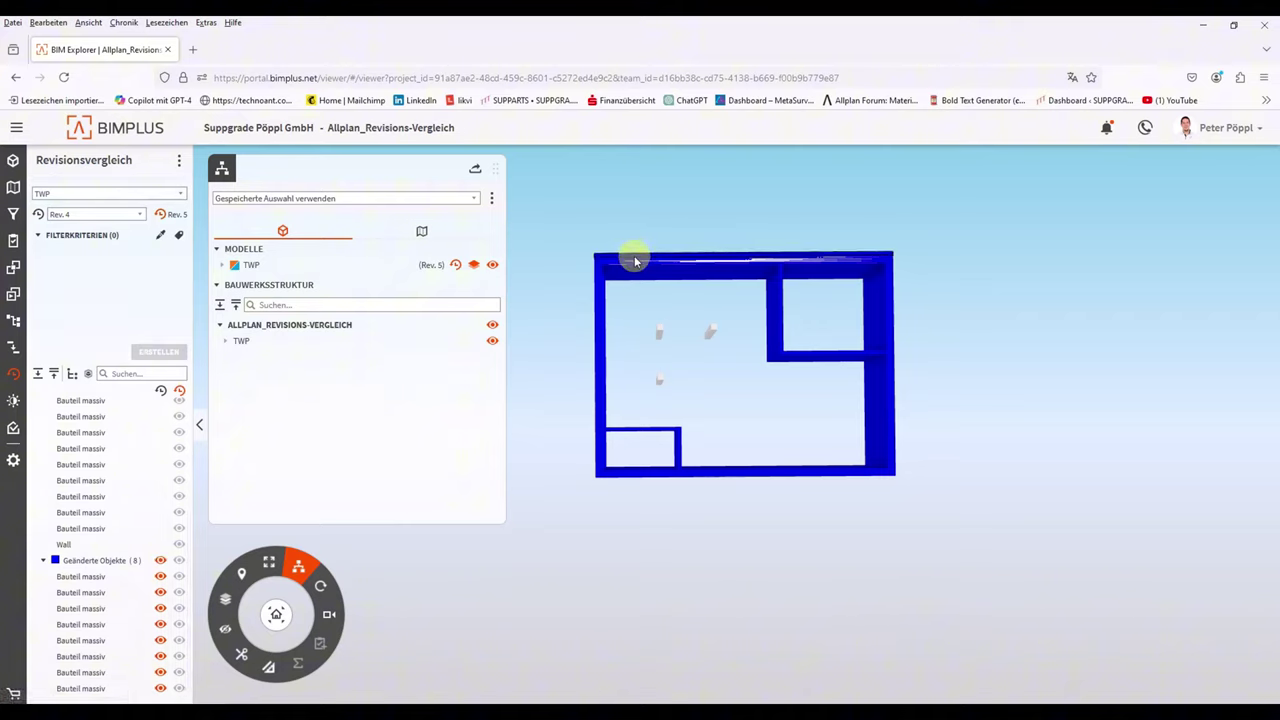
left_click(668, 263)
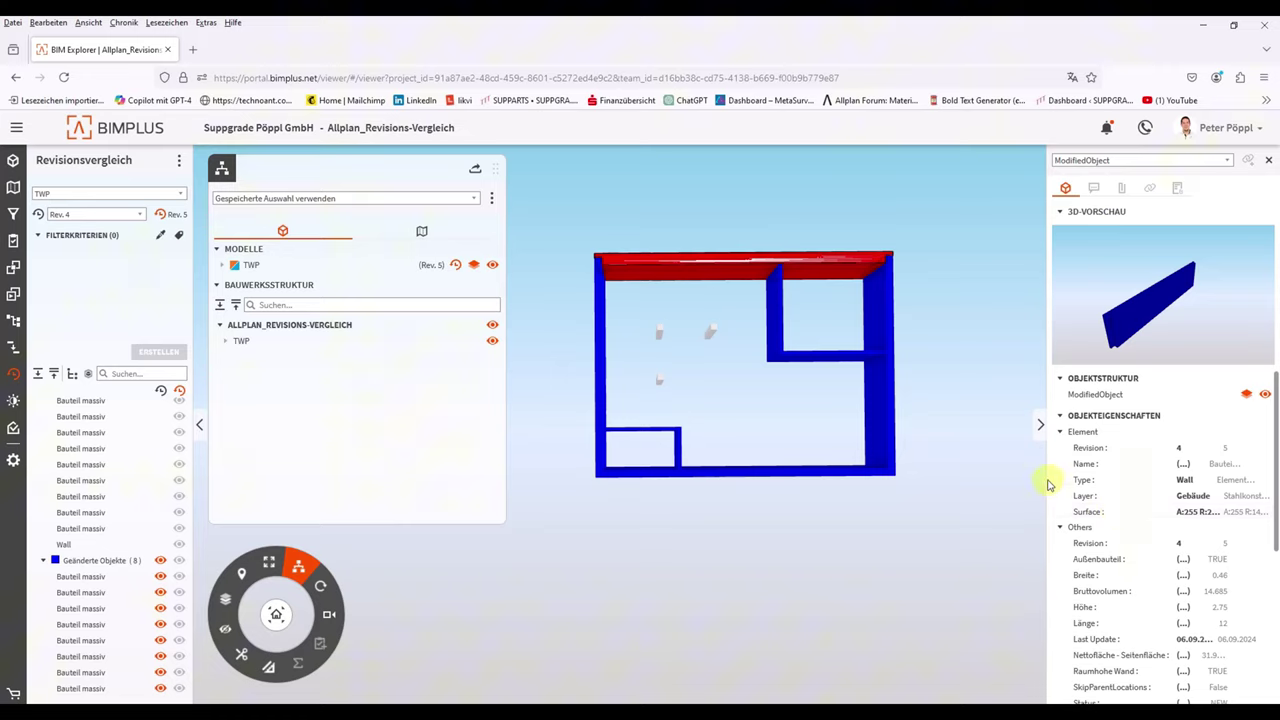
Step: Widen the properties panel, scroll through the wall's Rev. 4 and Rev. 5 values, then narrow it
left_click_drag(1044, 479, 722, 470)
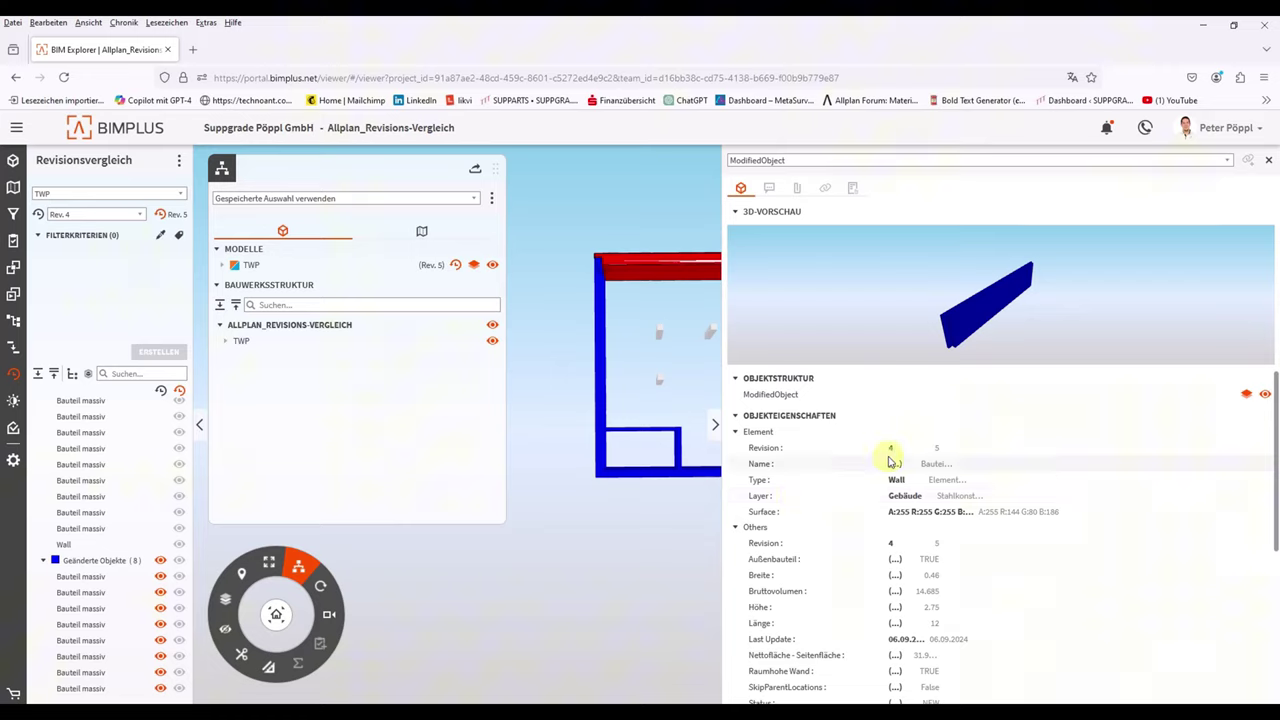
scroll(851, 480, "down", 3)
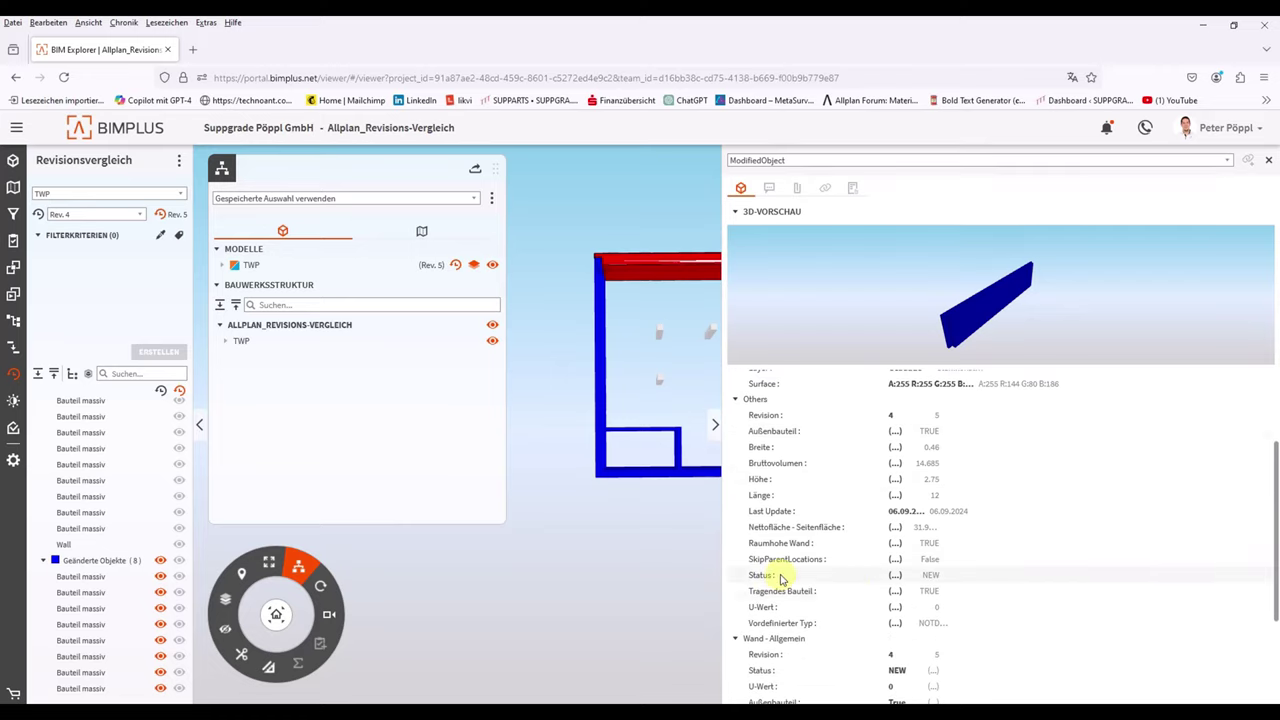
scroll(811, 574, "down", 2)
scroll(808, 571, "down", 2)
scroll(832, 568, "up", 4)
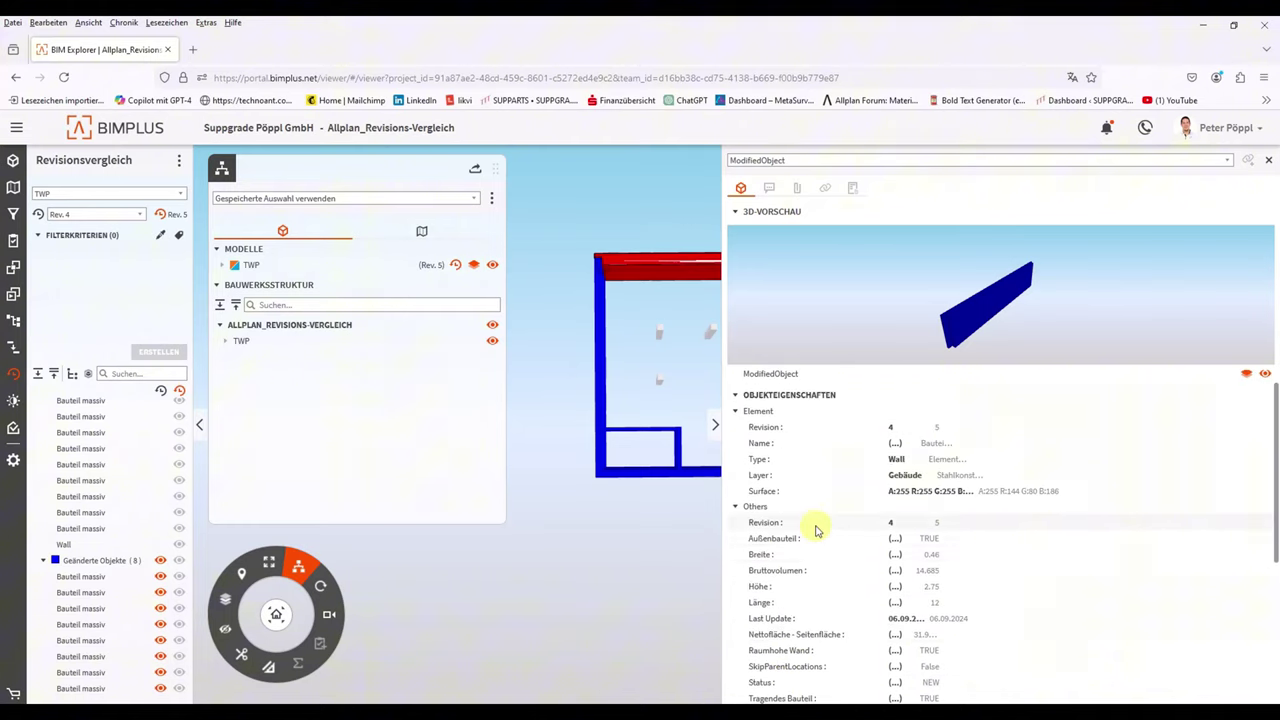
scroll(805, 500, "up", 3)
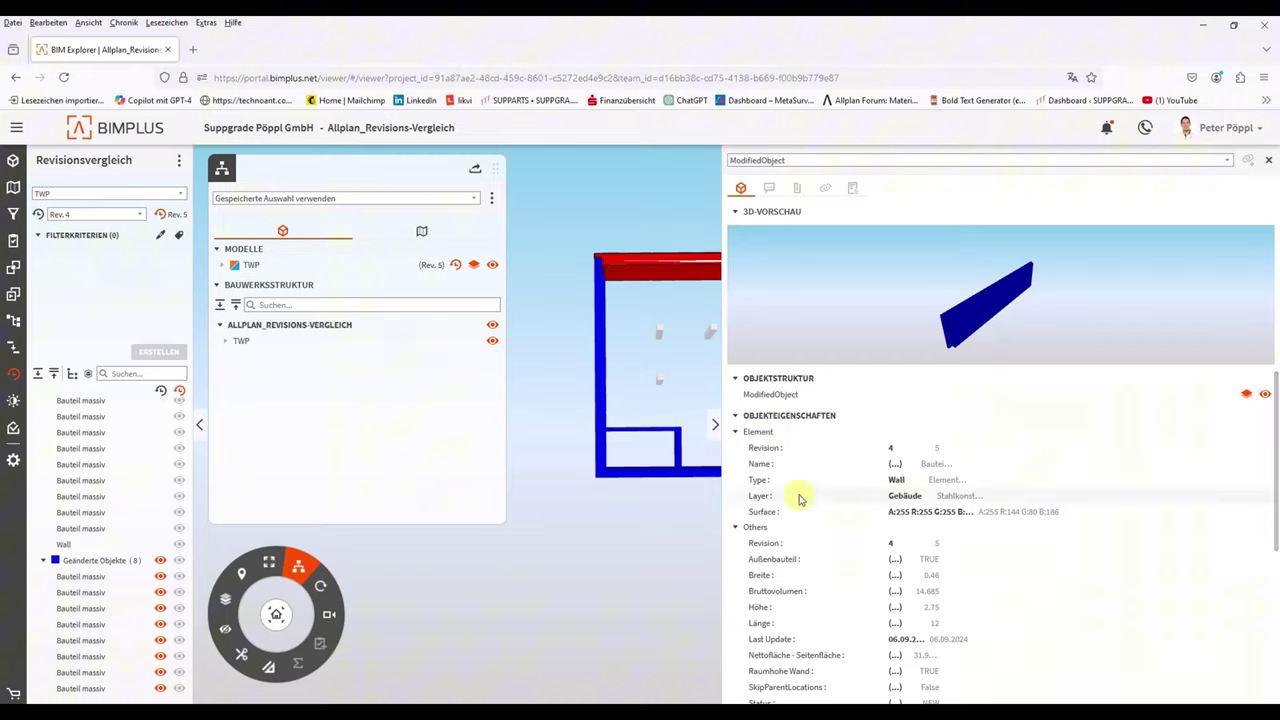
scroll(799, 498, "down", 1)
scroll(799, 498, "down", 1)
scroll(799, 498, "down", 1)
scroll(799, 498, "down", 1)
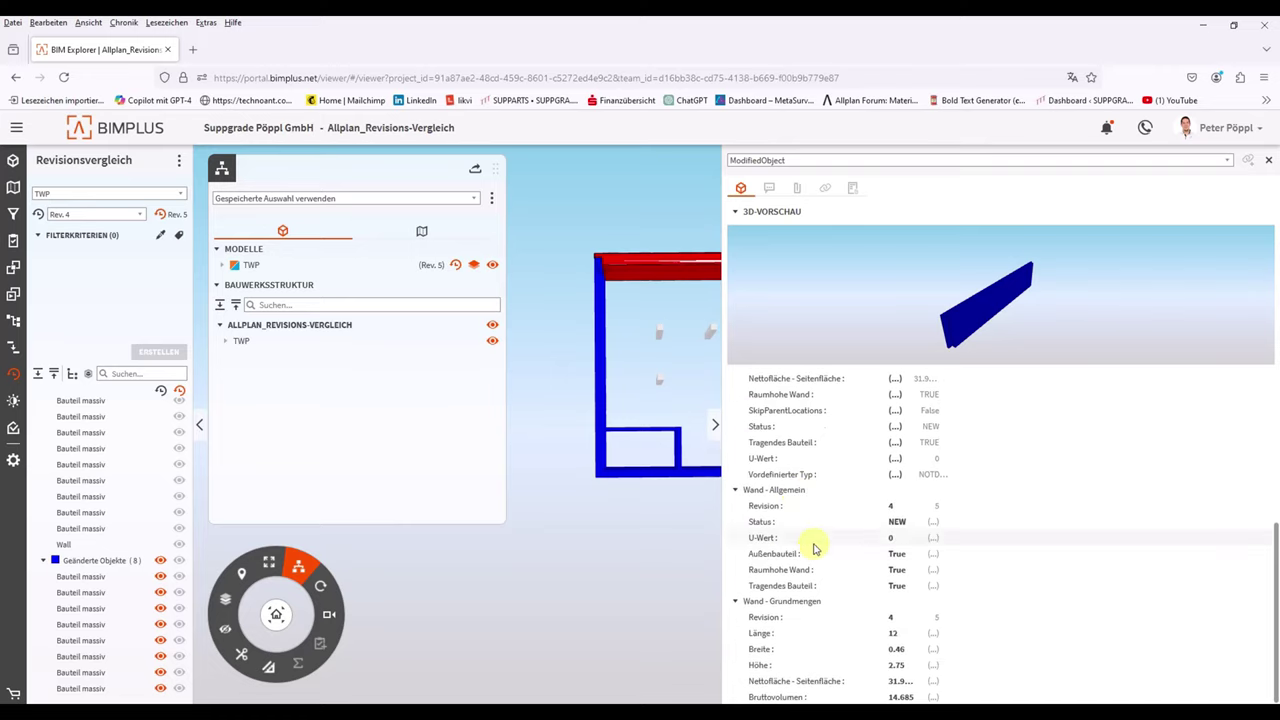
scroll(810, 550, "up", 3)
scroll(815, 556, "up", 1)
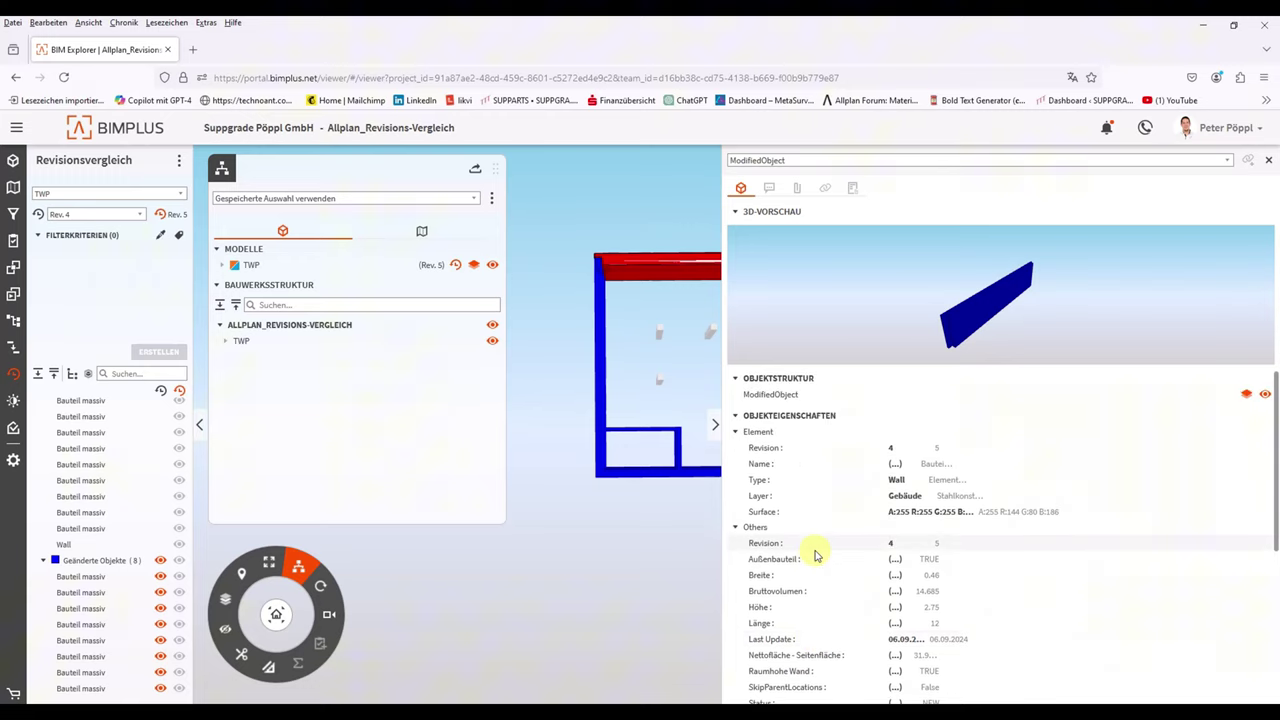
left_click_drag(722, 316, 1021, 322)
Step: Load TWP revision 6, reopen BIM Explorer, switch revisions, and return to the project dashboard
left_click(455, 264)
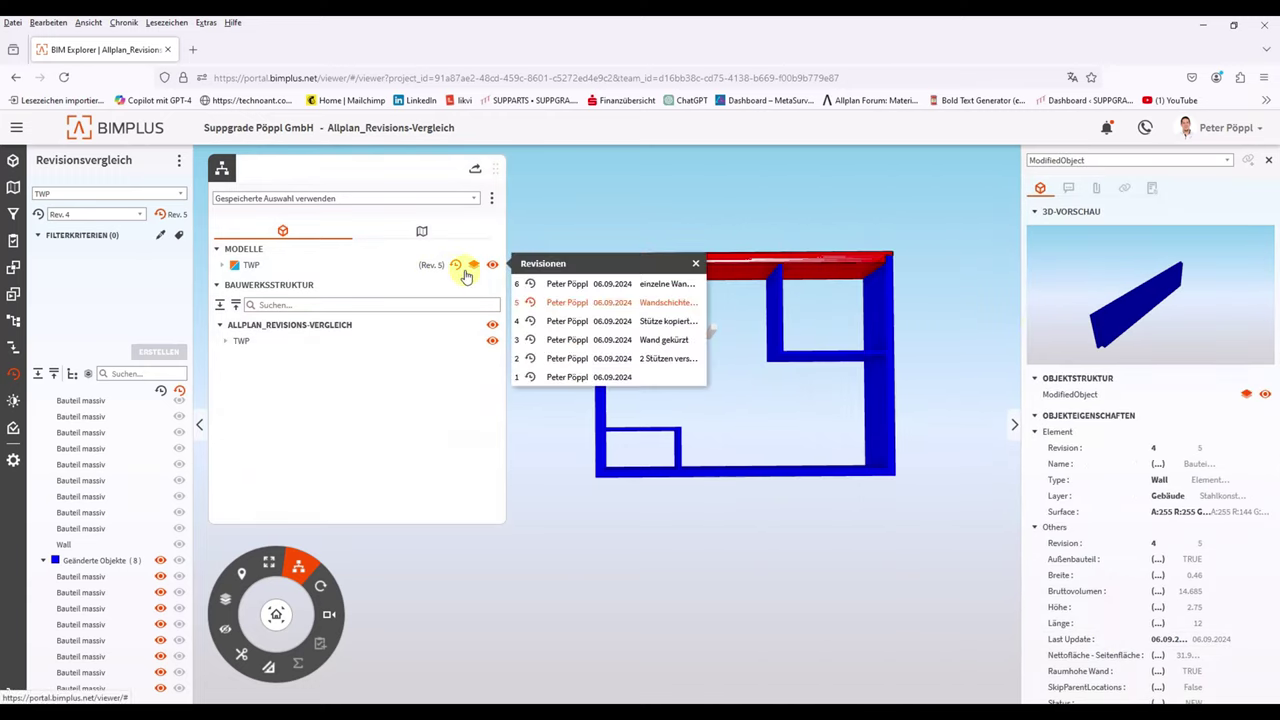
left_click(549, 284)
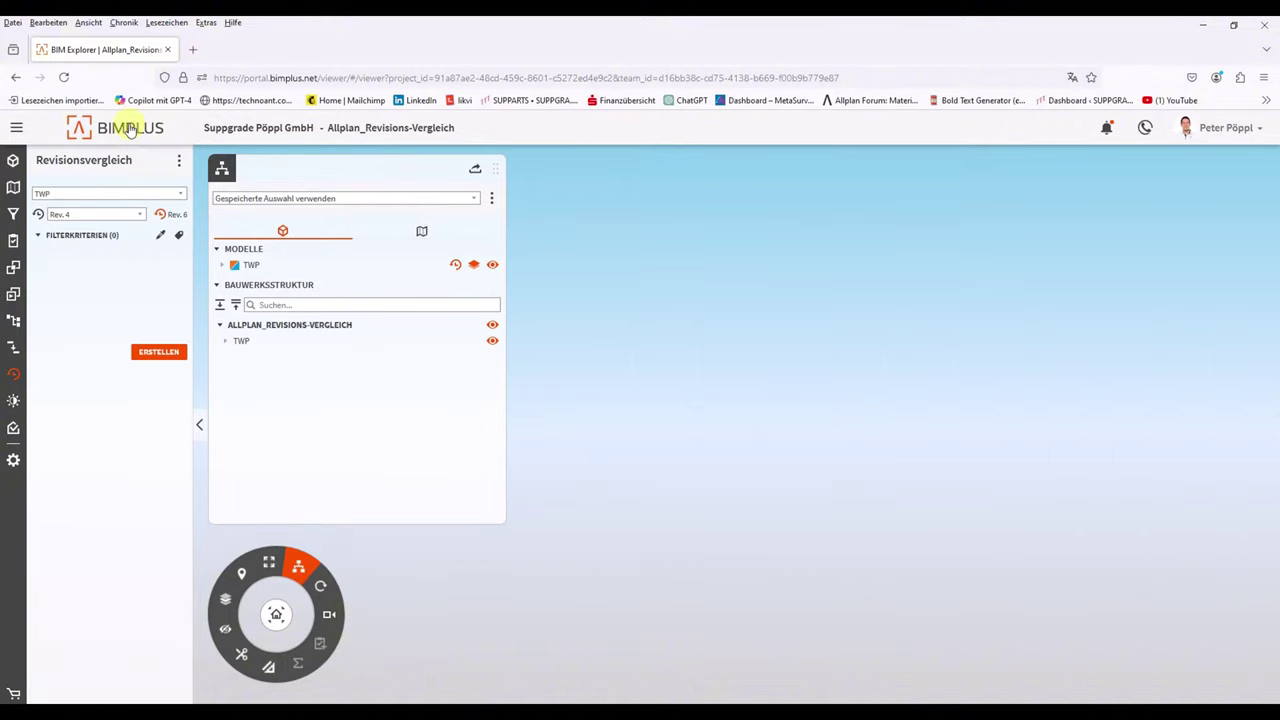
left_click(130, 130)
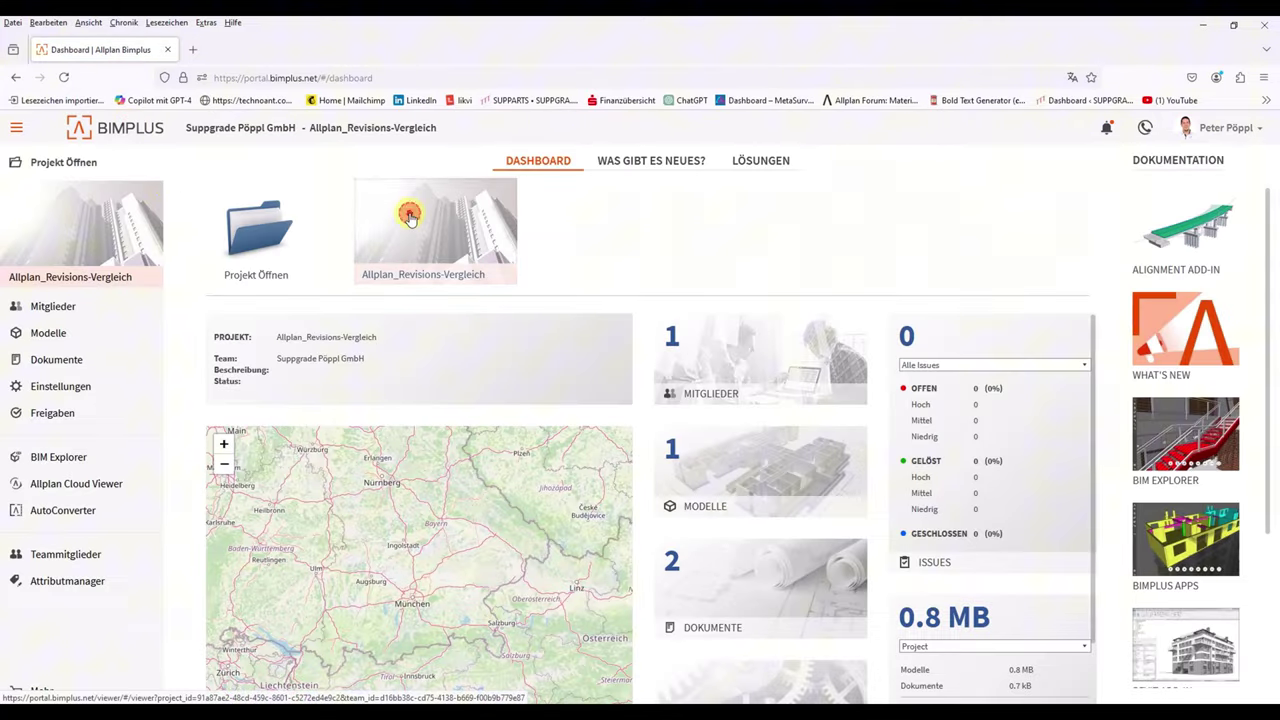
left_click(409, 217)
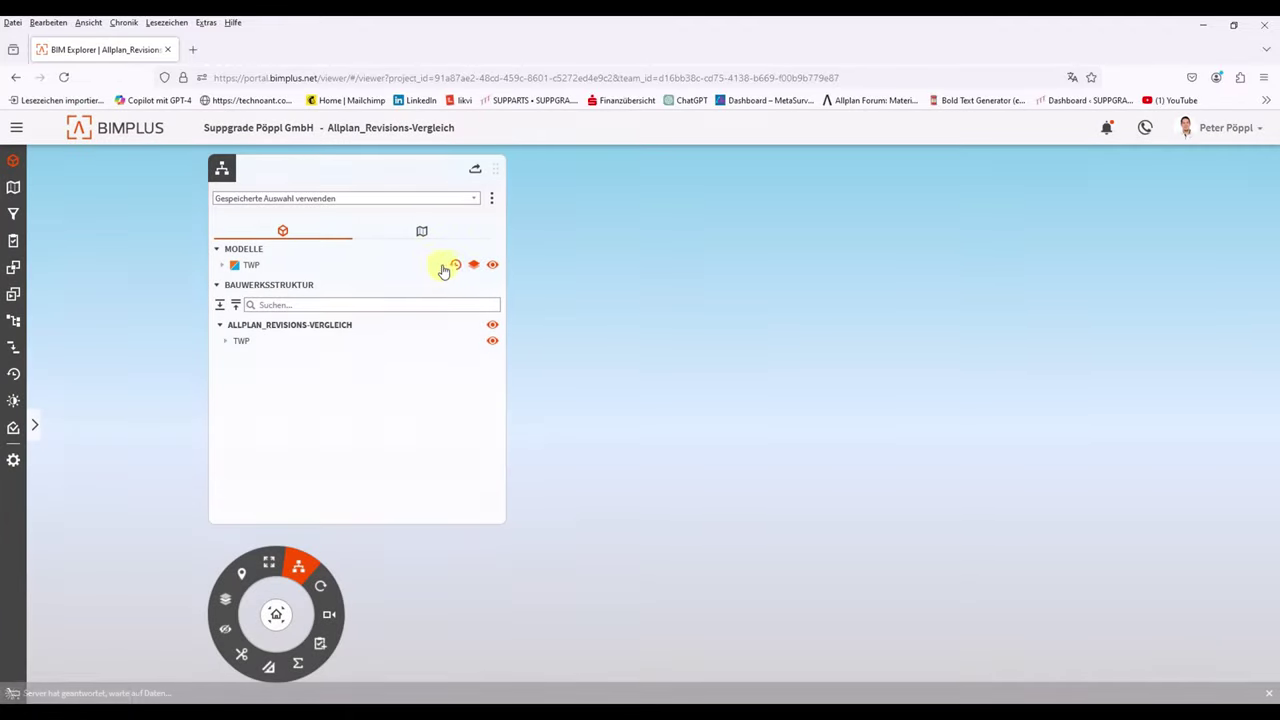
left_click(452, 266)
left_click(558, 285)
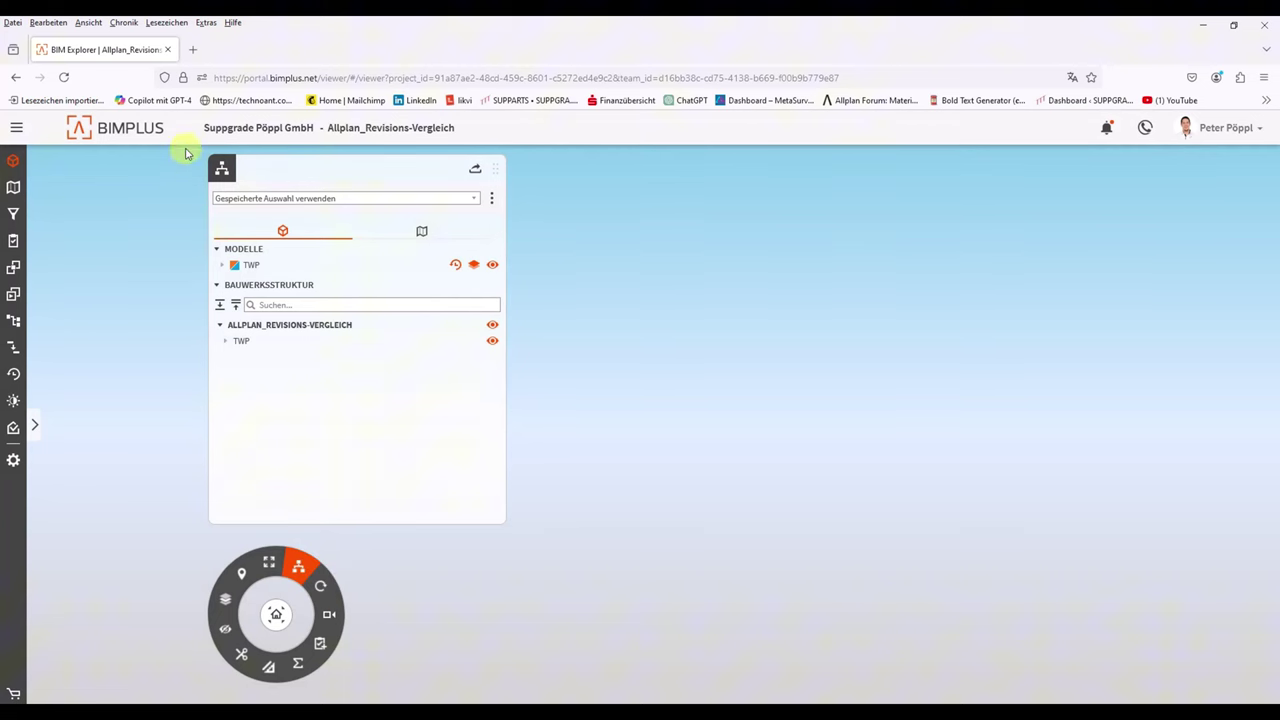
left_click(140, 127)
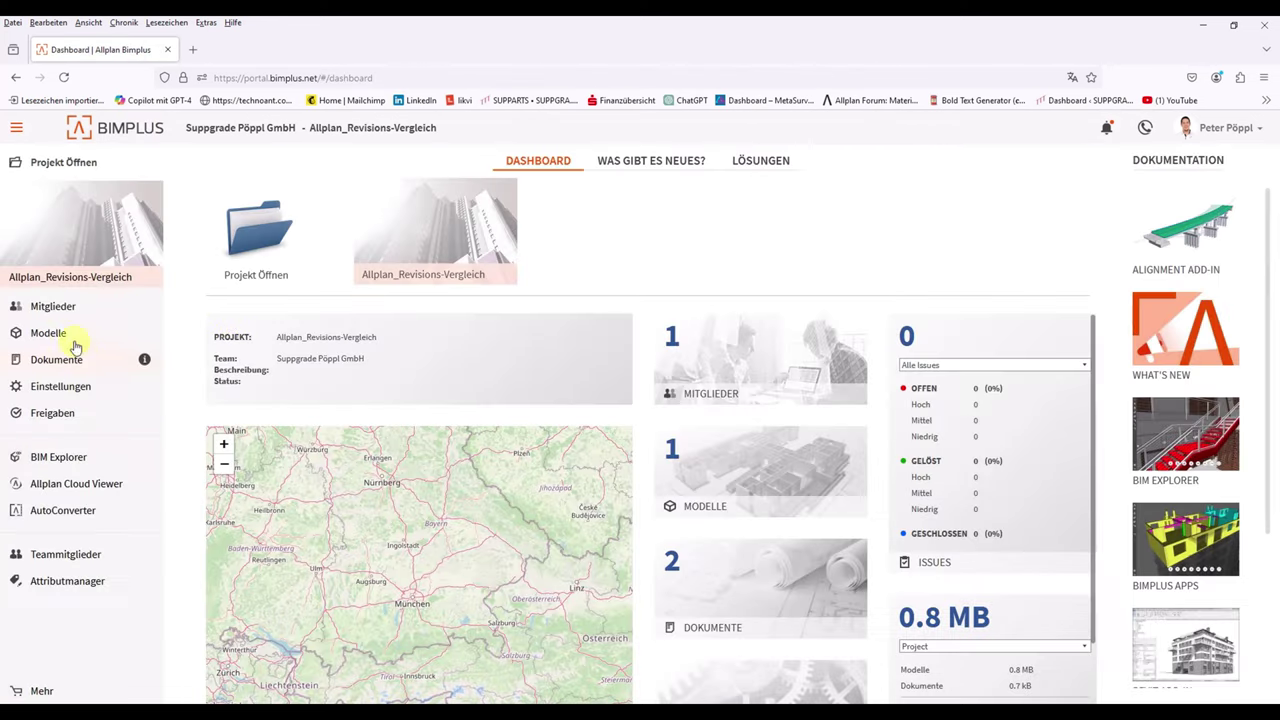
Step: Upload rev6.ifc from the models page as a new revision of TWP
left_click(58, 335)
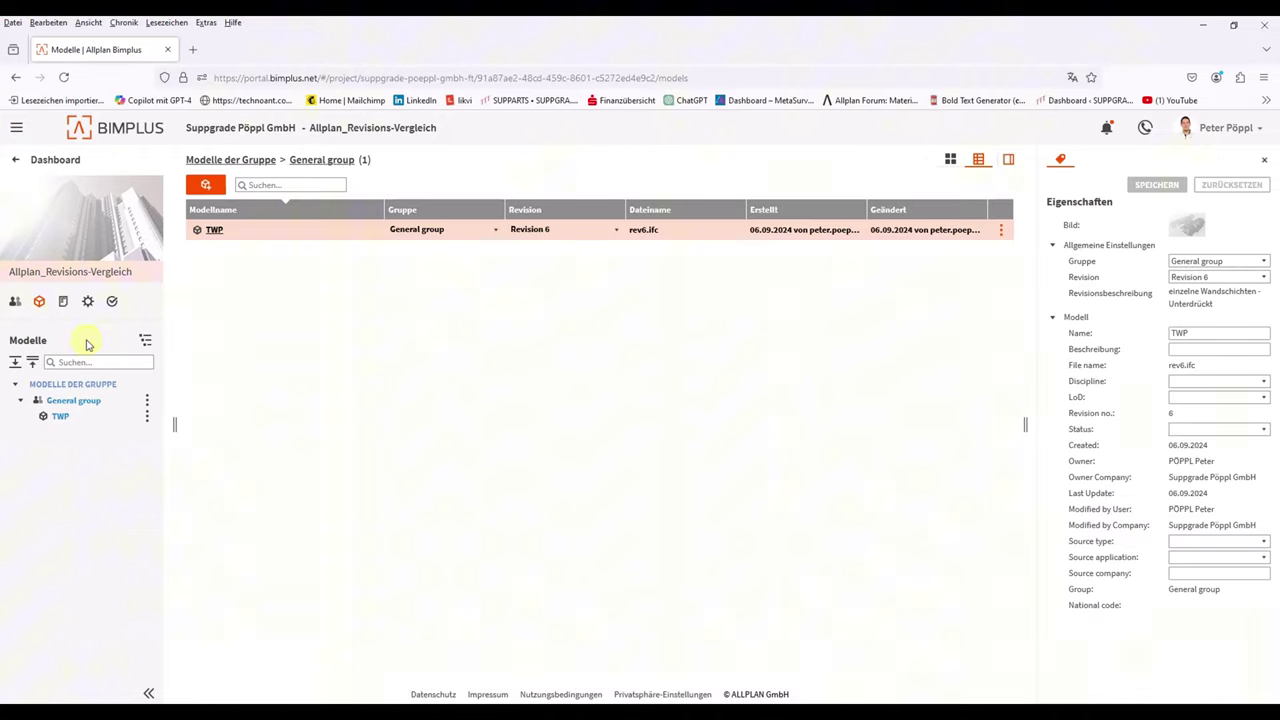
left_click(1000, 230)
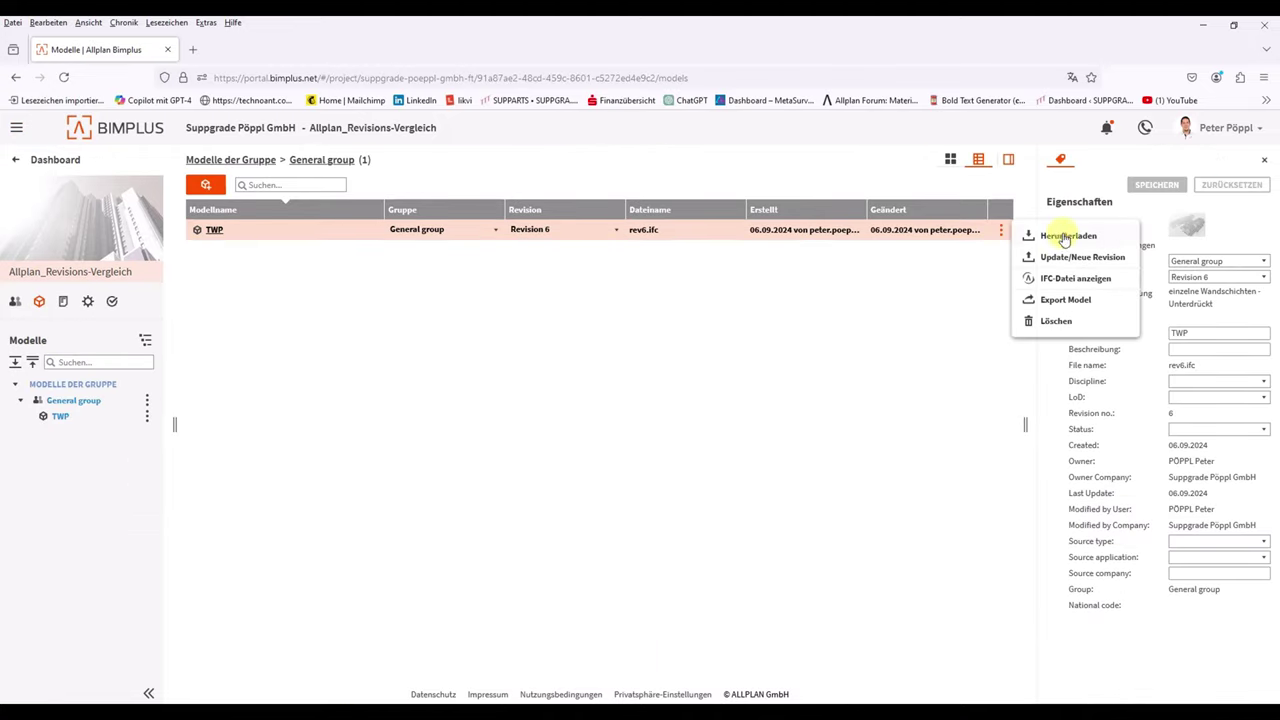
left_click(1058, 258)
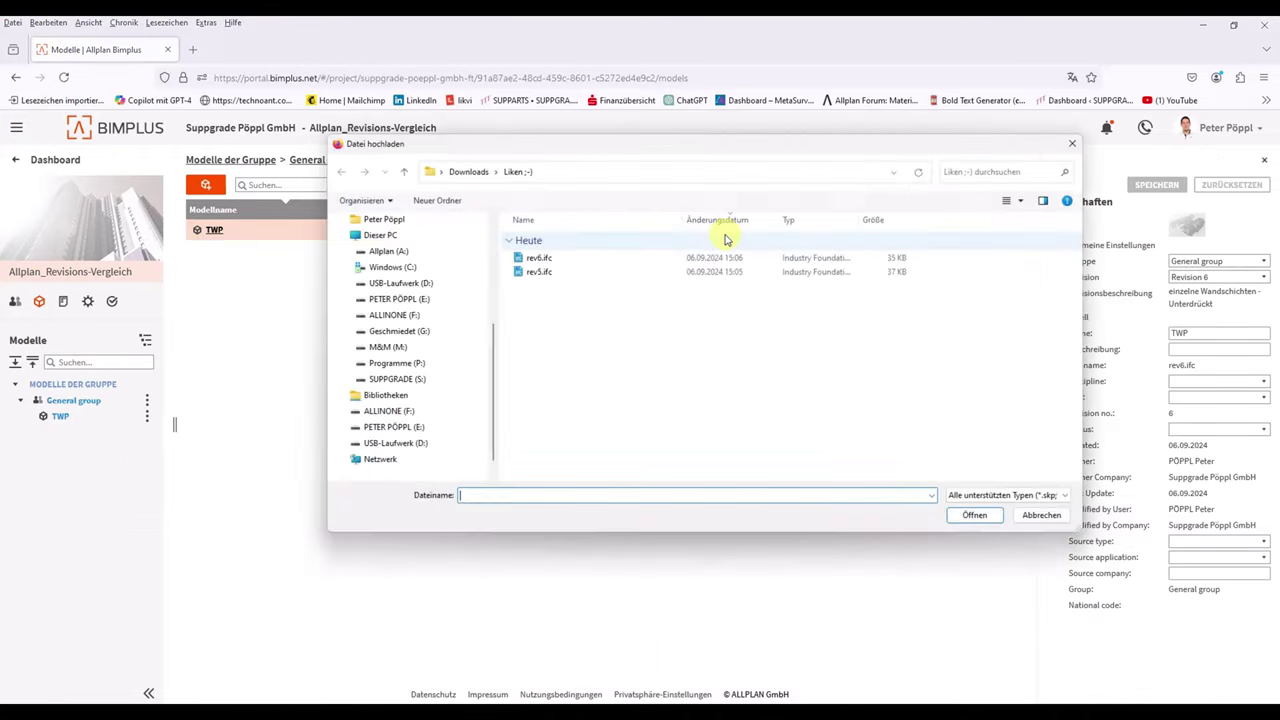
double_click(545, 259)
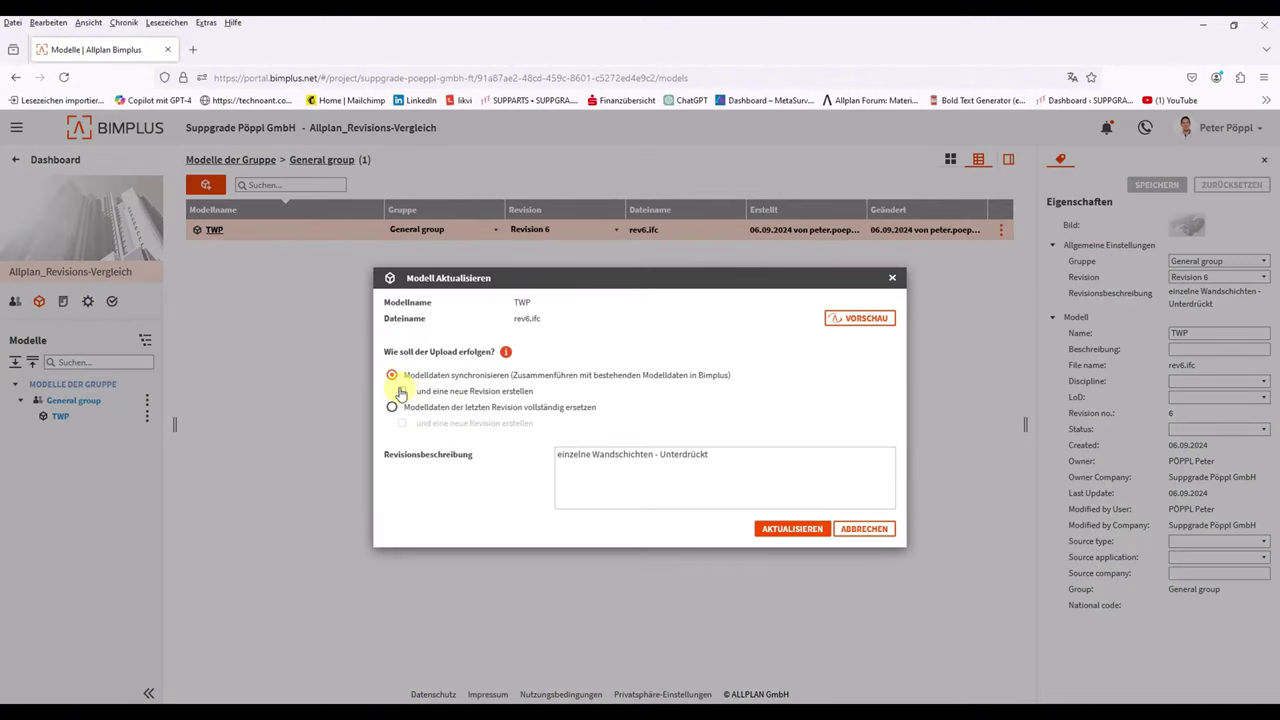
left_click(700, 458)
type("rev6.new")
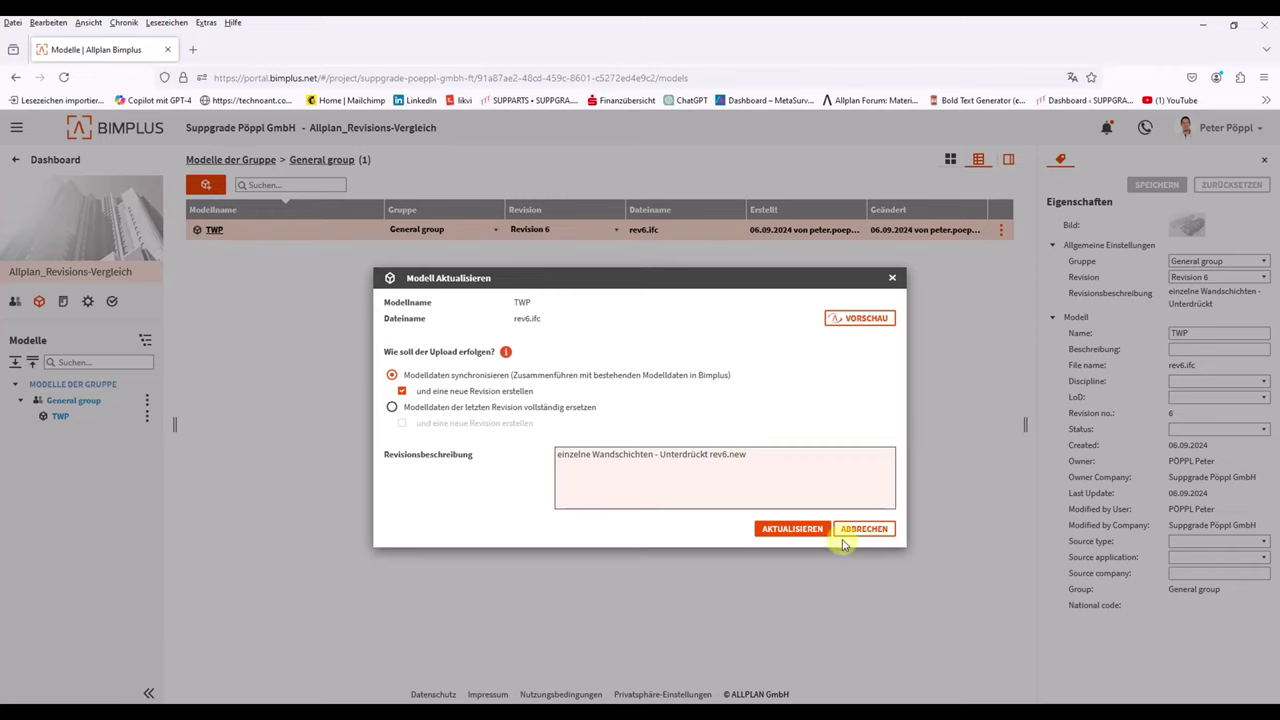
left_click(800, 528)
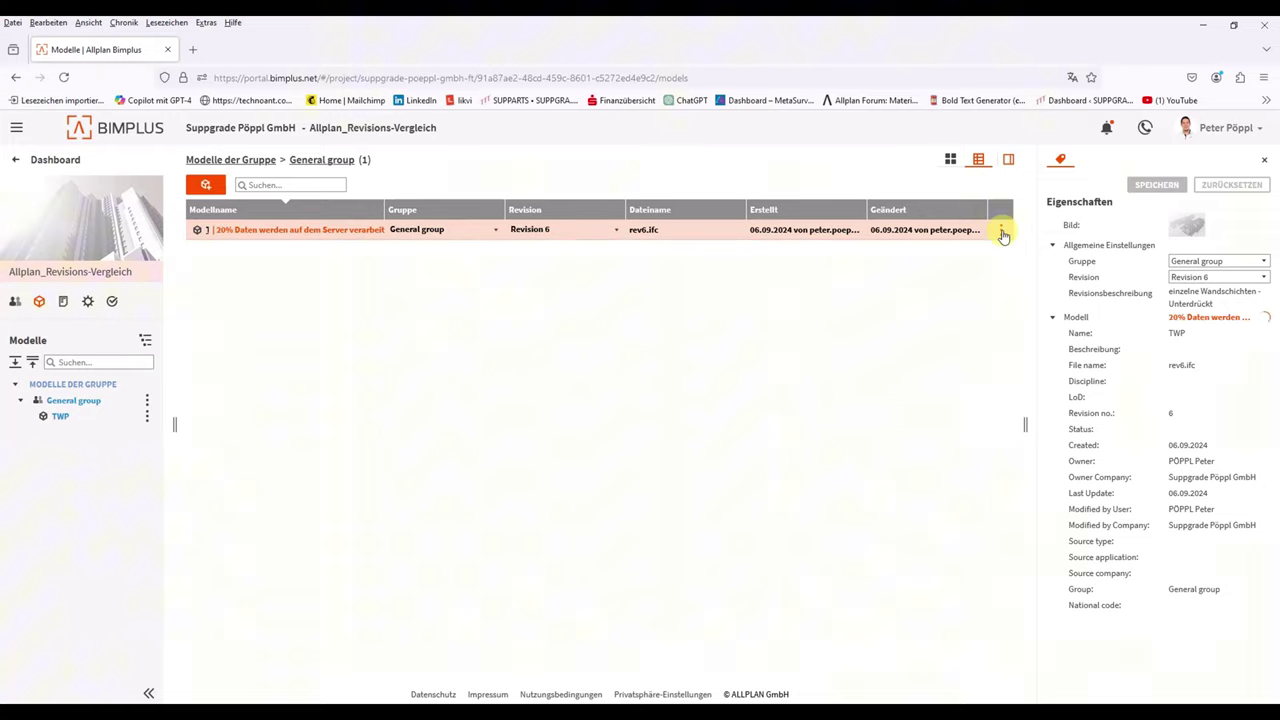
Step: Switch TWP to Revision 7 and back to Revision 6, then return to the dashboard
left_click(1001, 231)
left_click(779, 389)
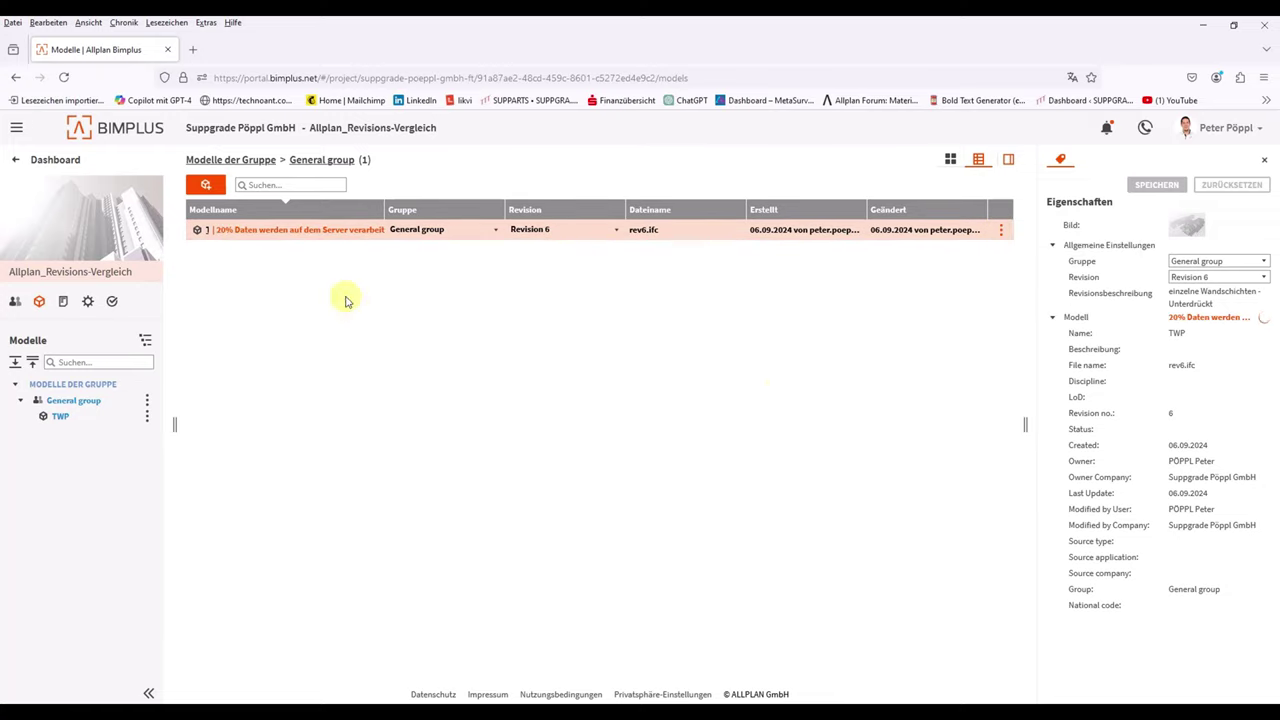
left_click(612, 229)
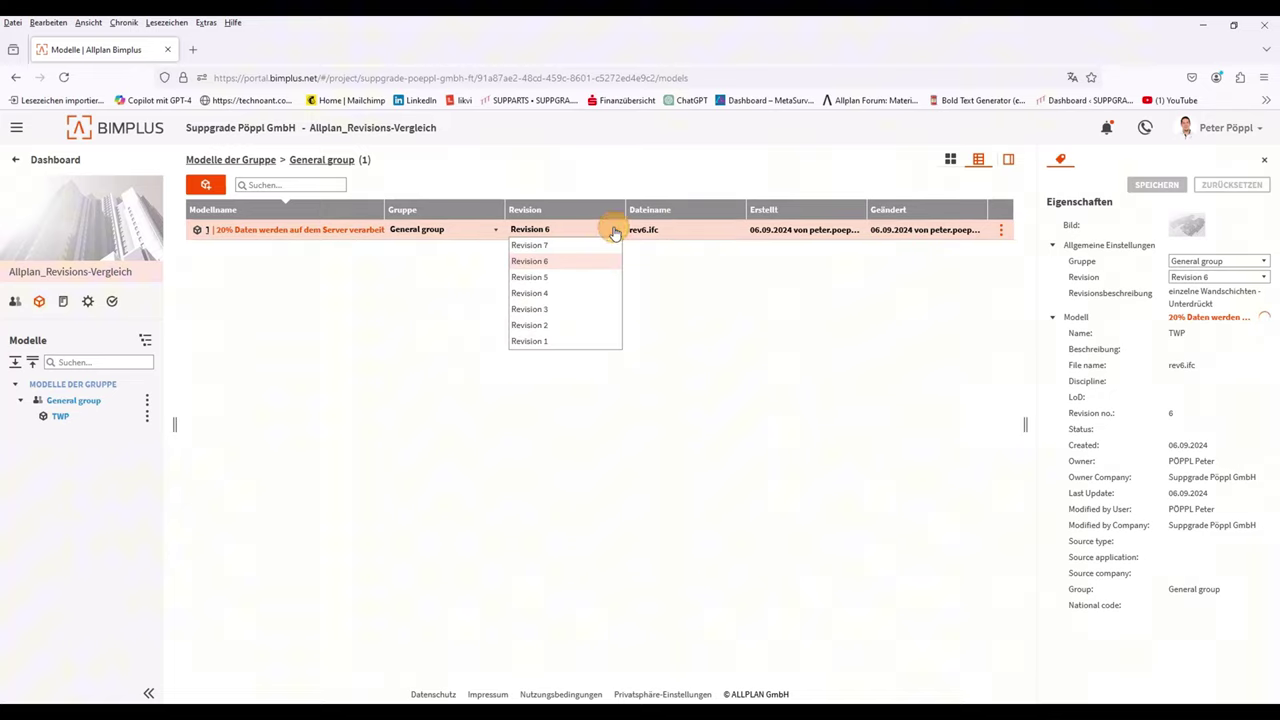
left_click(551, 247)
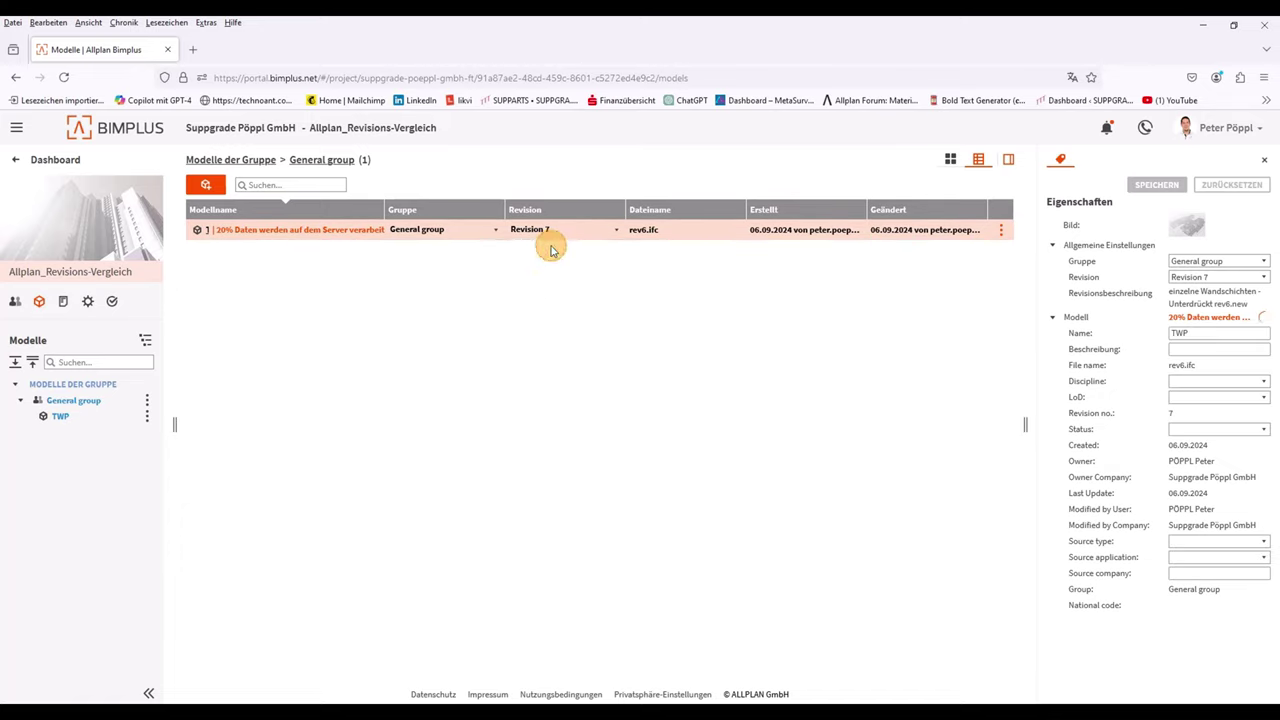
left_click(605, 230)
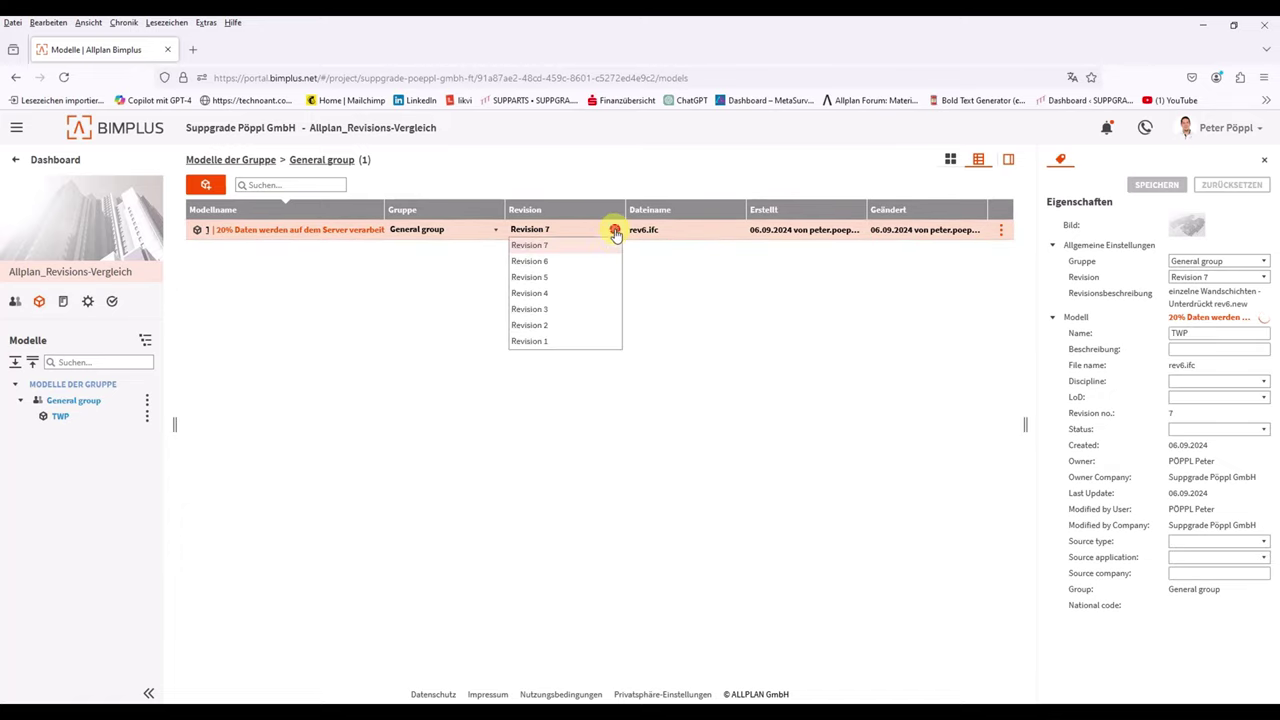
left_click(548, 262)
left_click(563, 231)
left_click(555, 263)
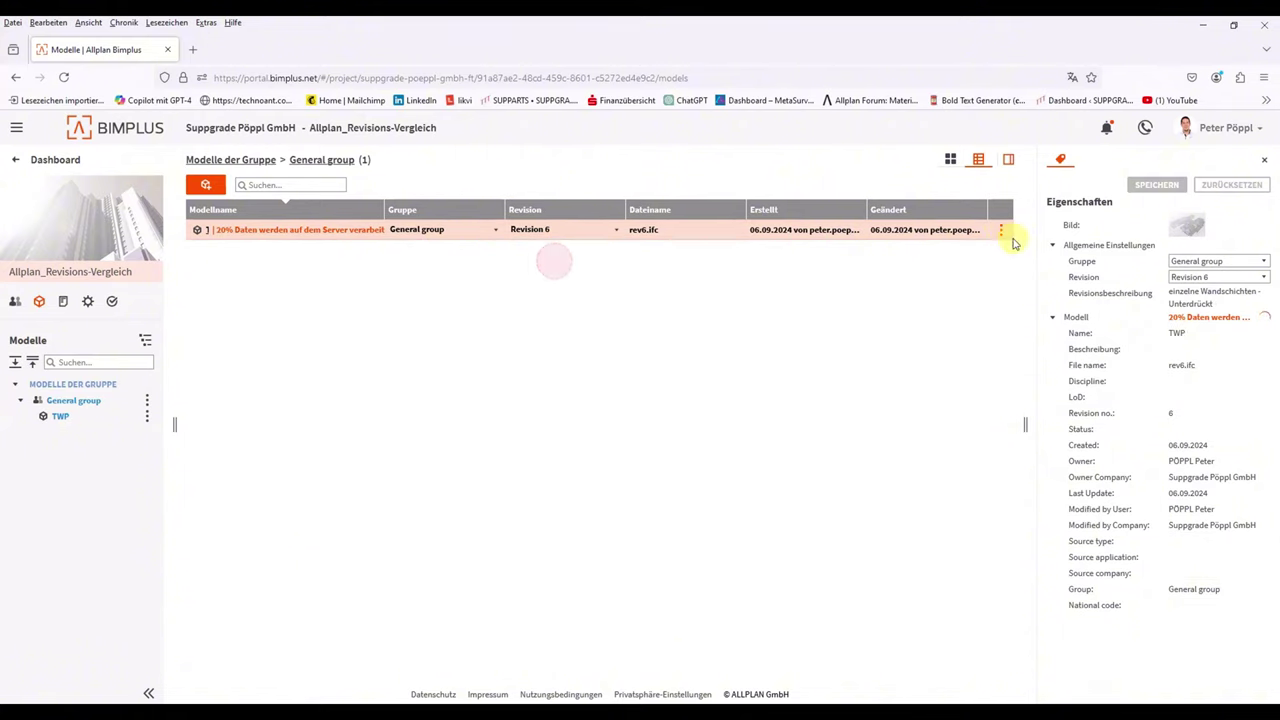
left_click(1000, 231)
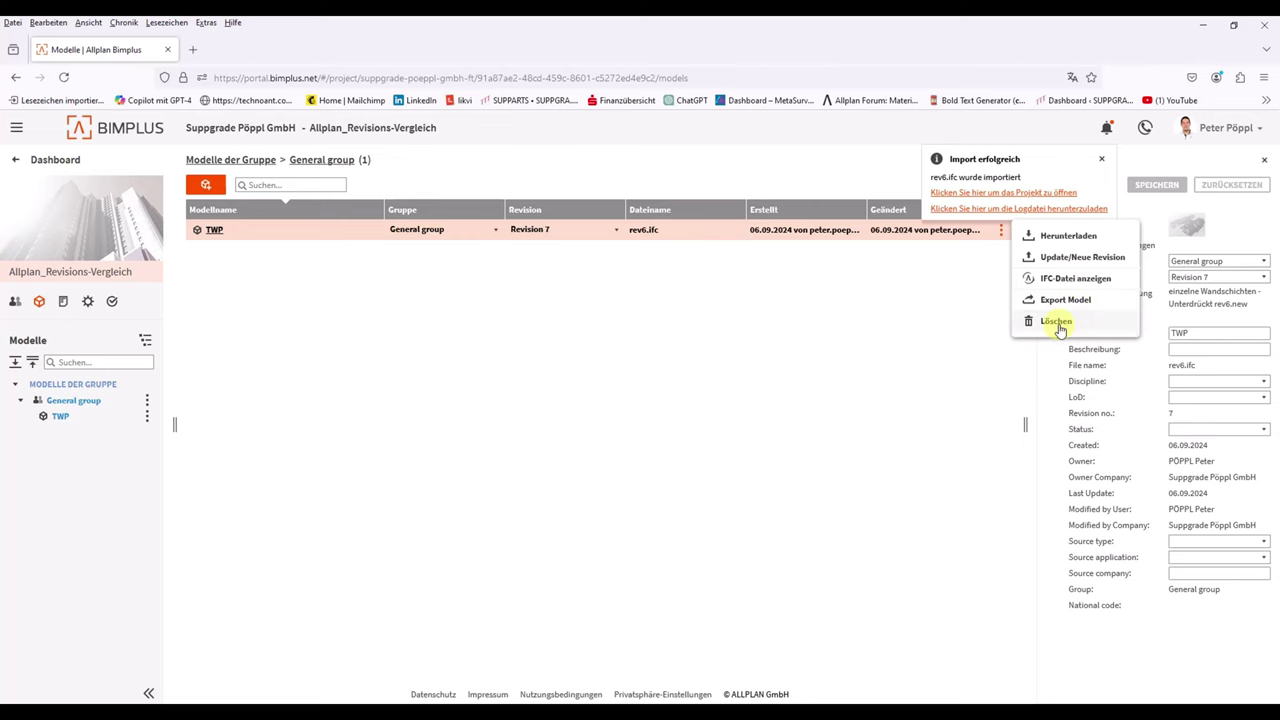
left_click(753, 337)
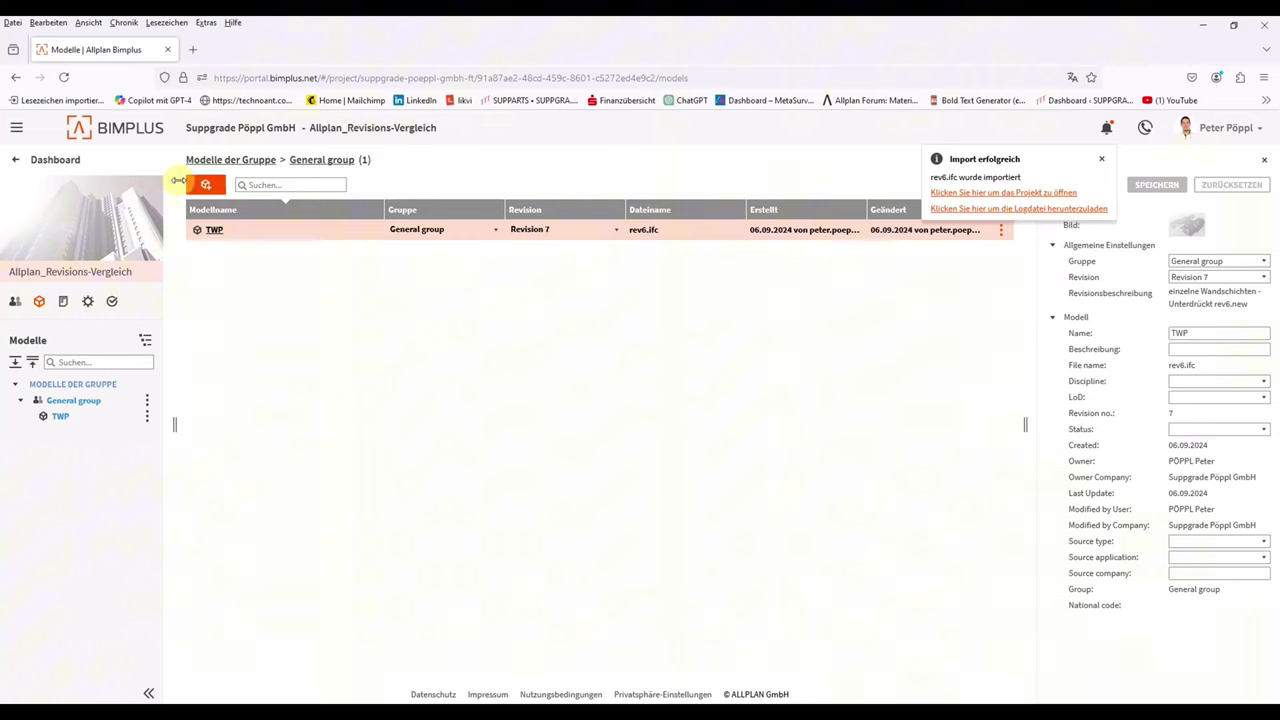
left_click(115, 158)
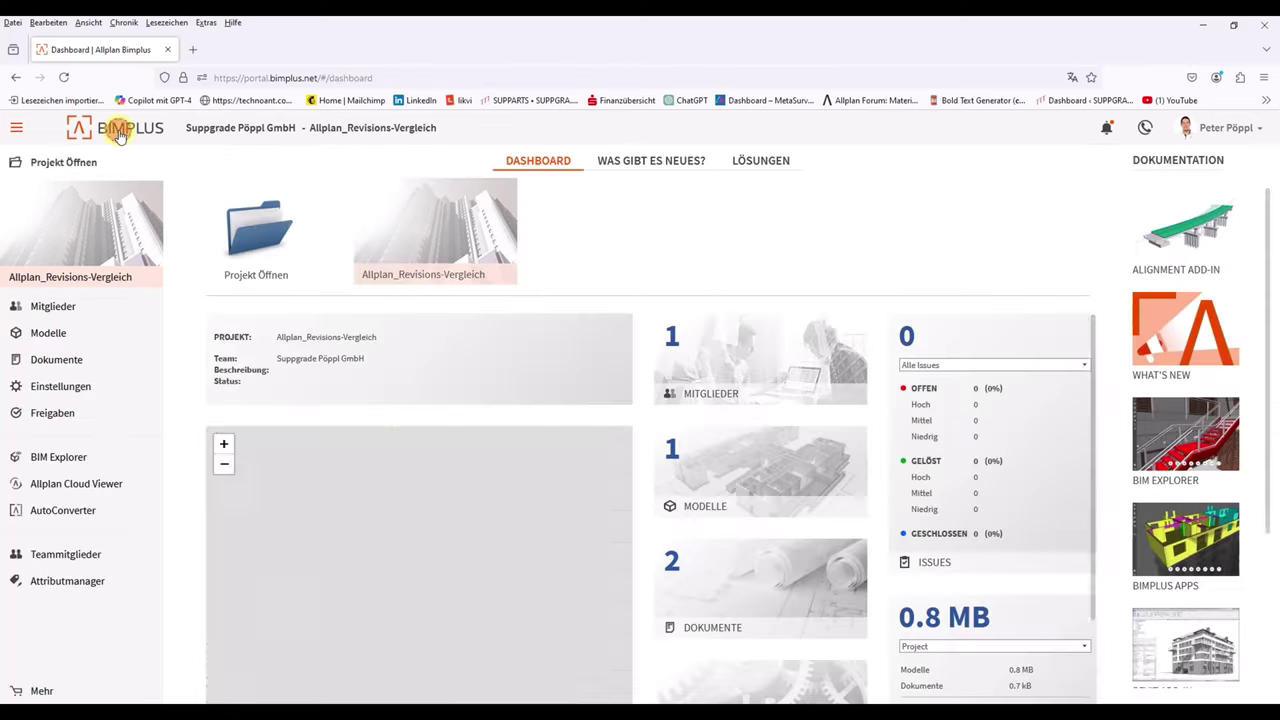
Step: Load TWP at revision 5 in BIM Explorer, then bring up the Allplan window
left_click(428, 244)
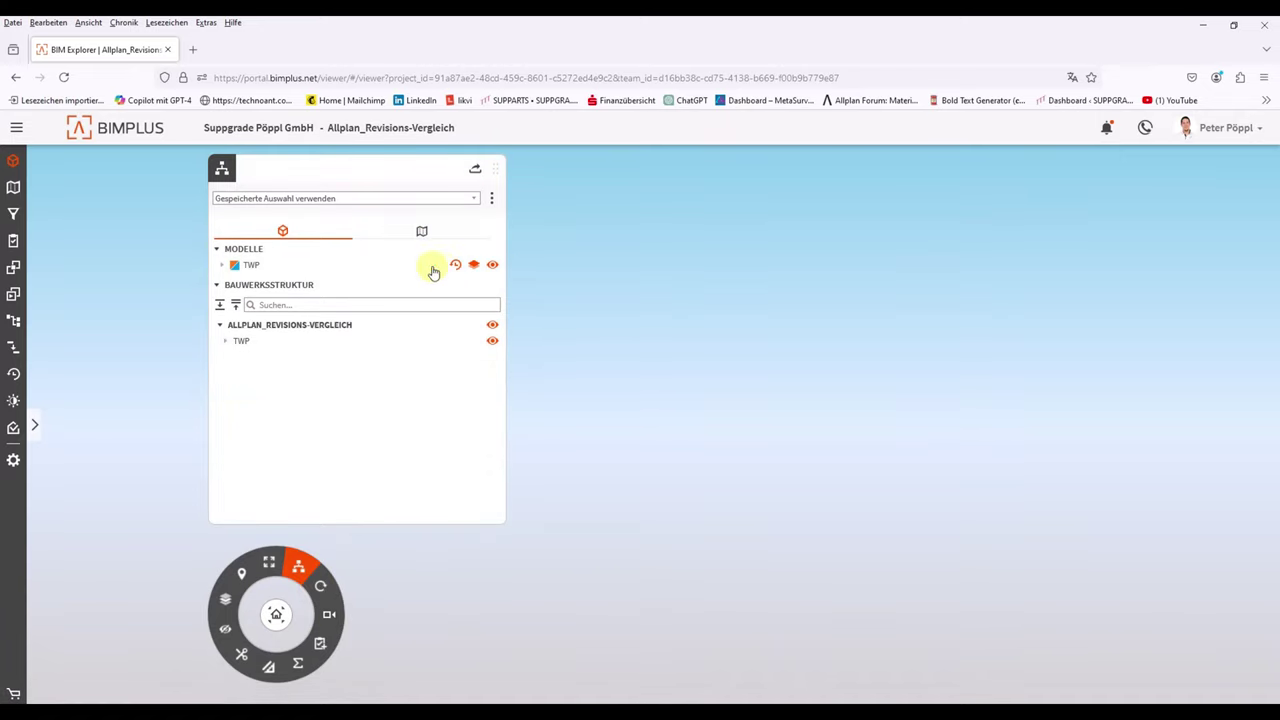
left_click(469, 268)
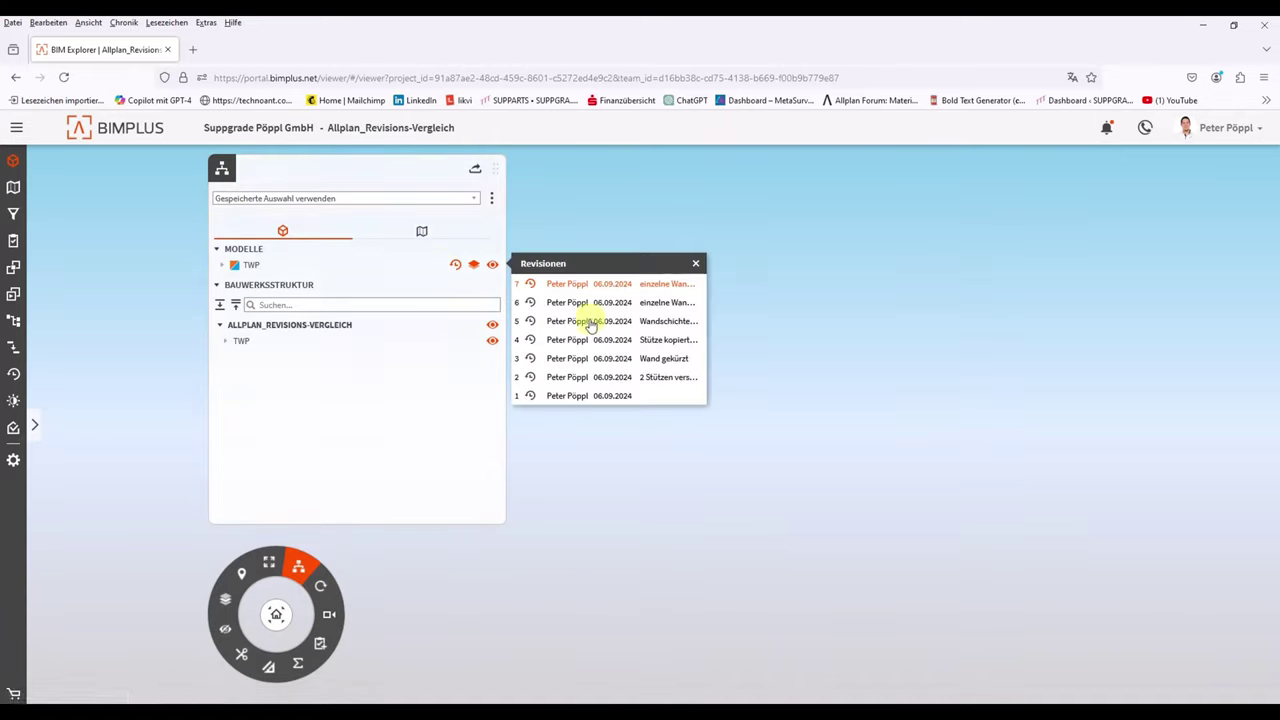
left_click(589, 320)
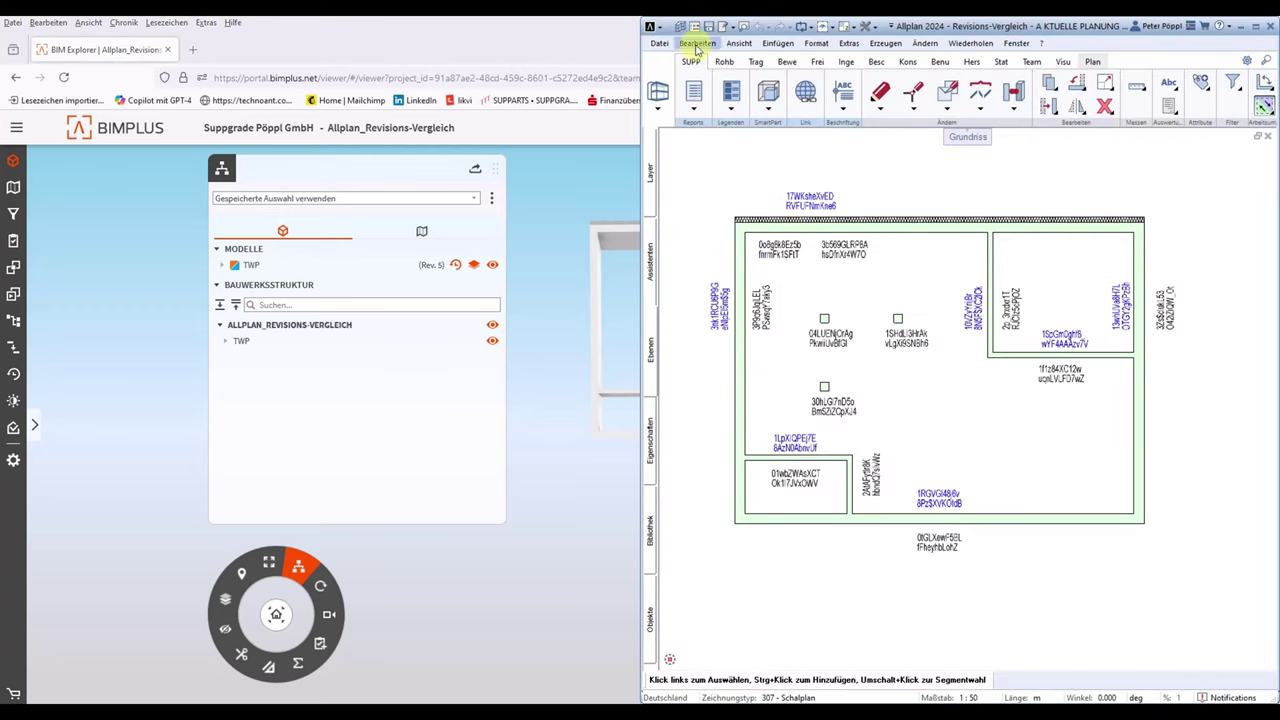
left_click(656, 41)
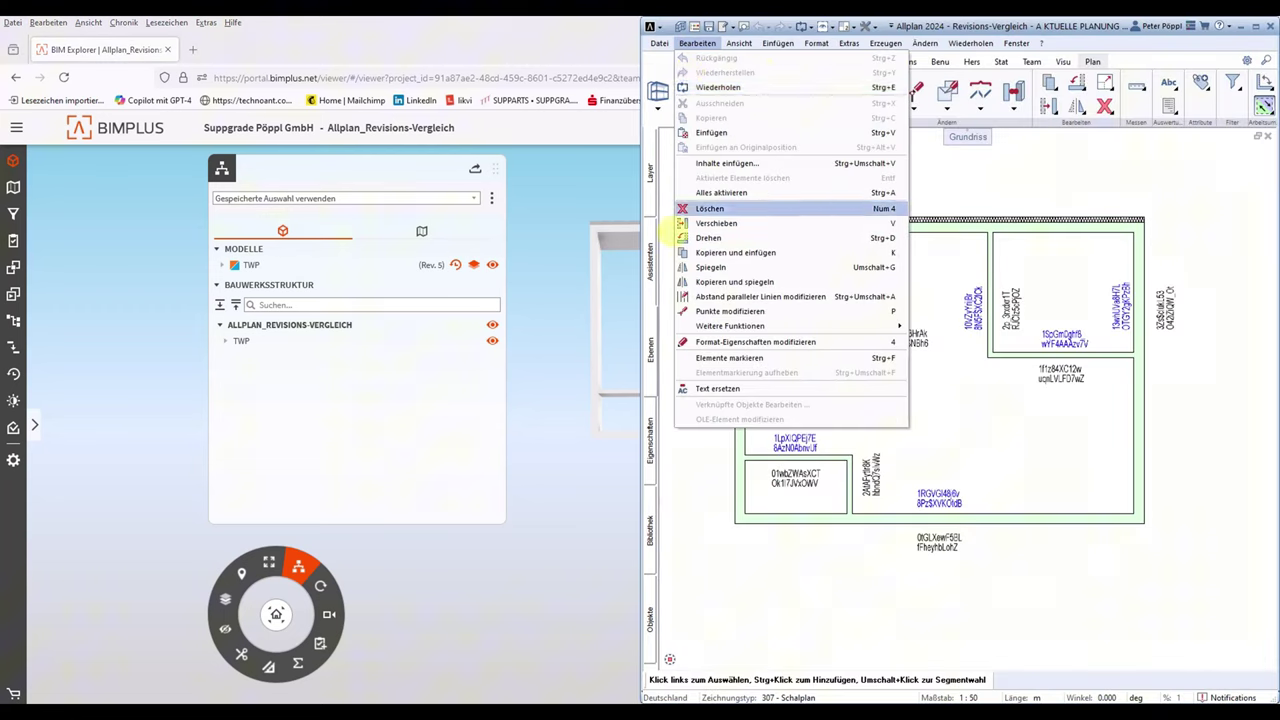
mouse_move(687, 311)
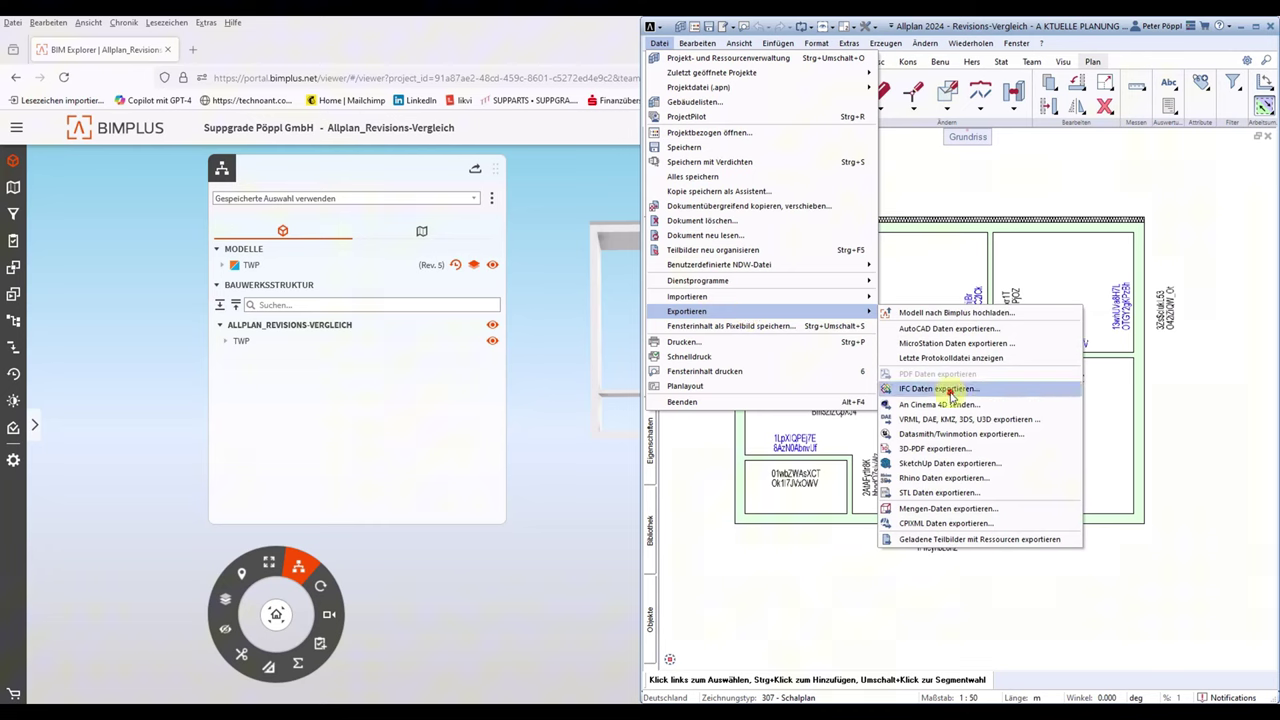
Step: Enable splitting of multi-layer components in the IFC export's advanced options
left_click(940, 389)
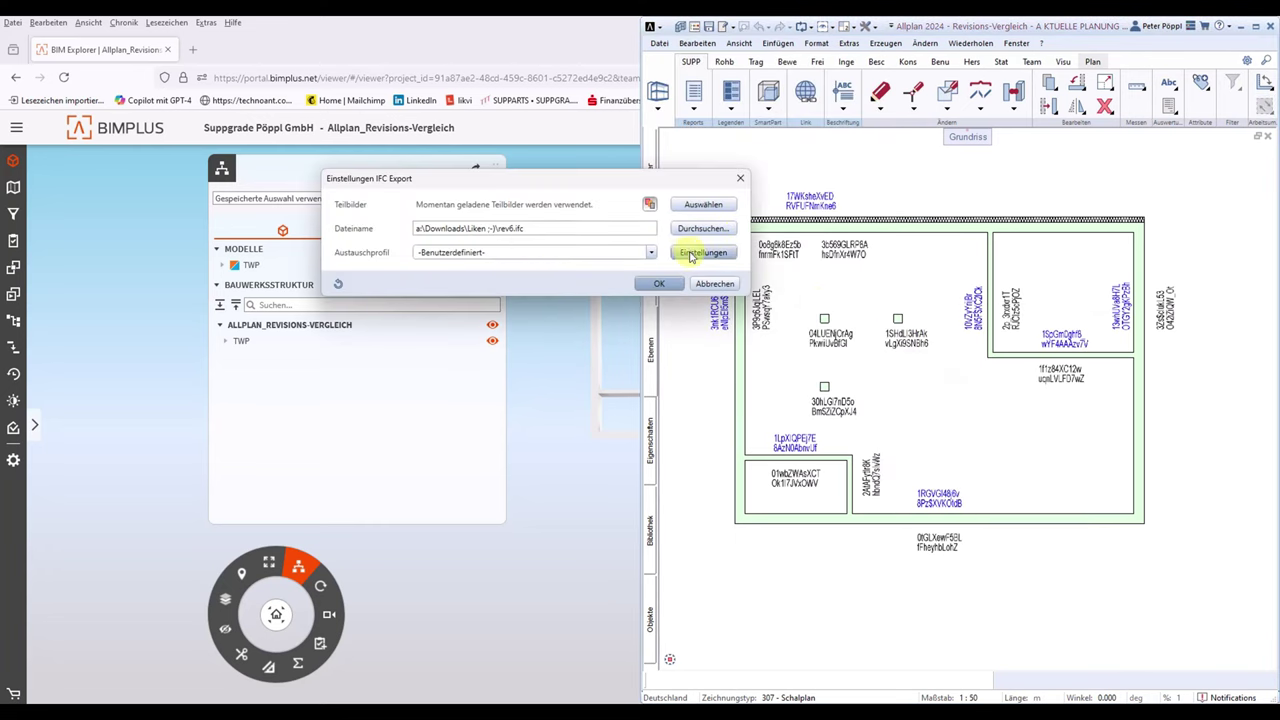
left_click(687, 252)
left_click(370, 345)
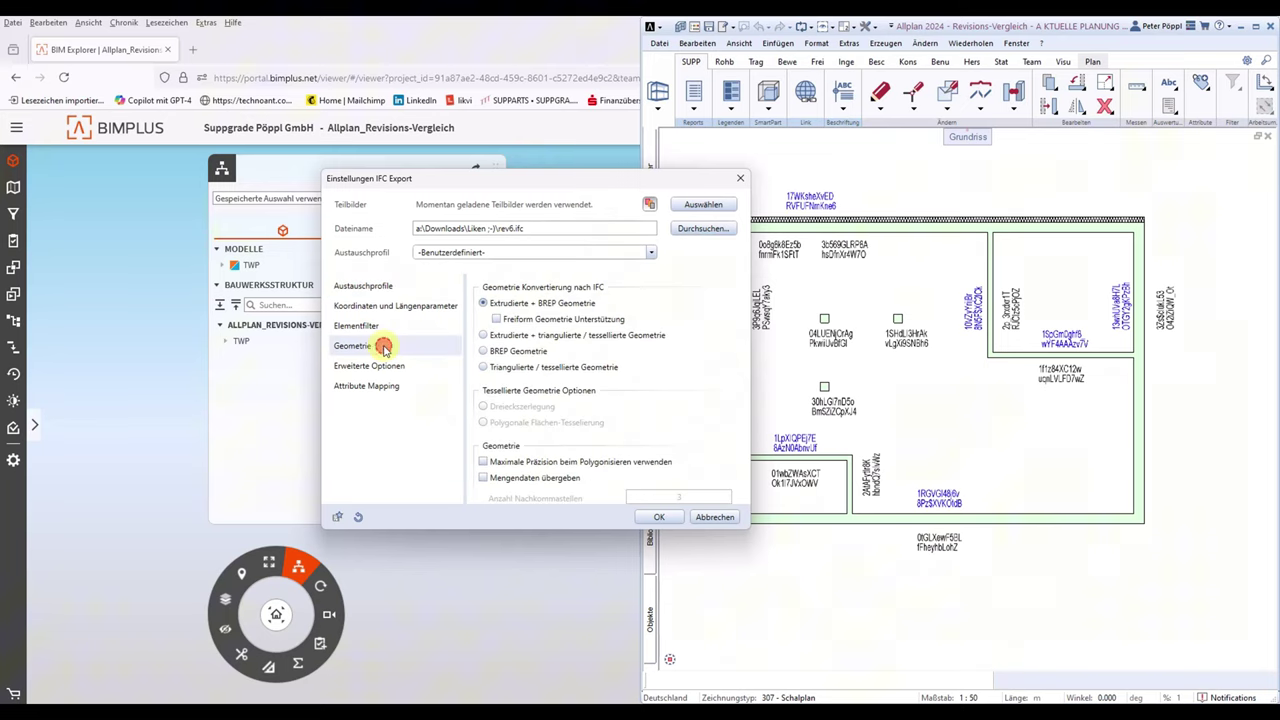
left_click(383, 372)
left_click(514, 329)
Step: Name and run the IFC export, close the log, and return to the Bimplus dashboard
left_click(512, 228)
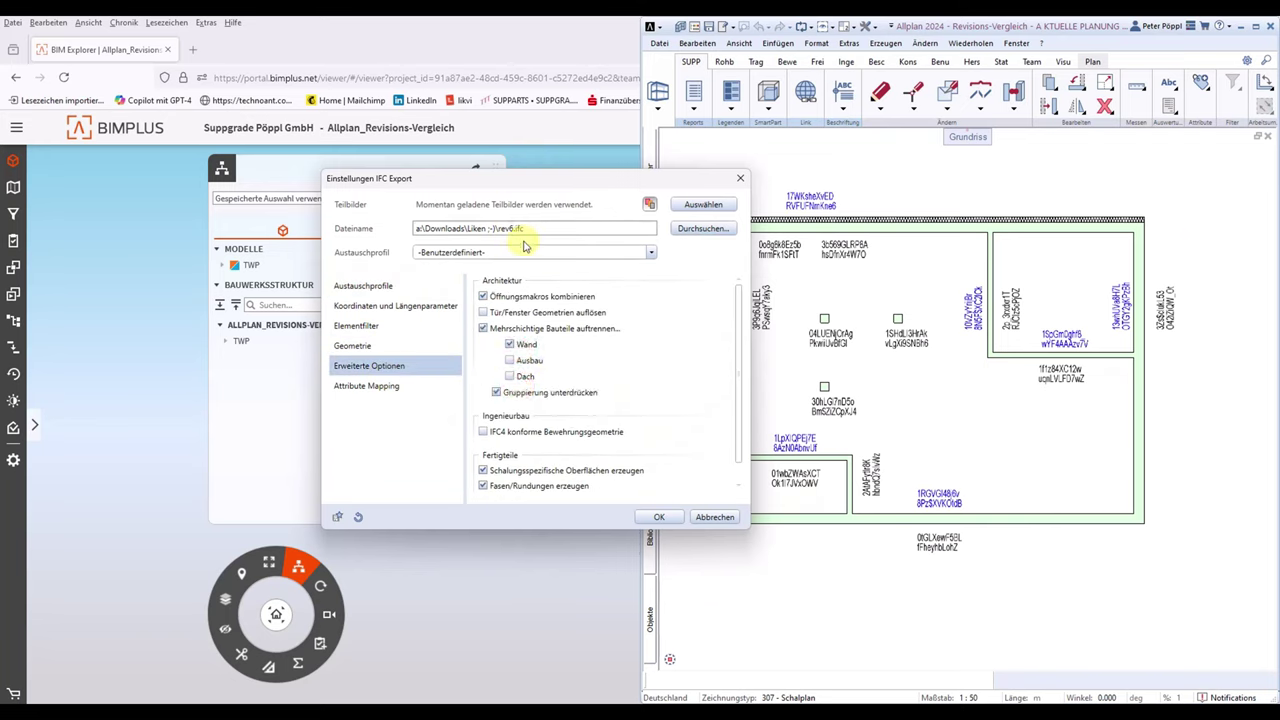
left_click(659, 518)
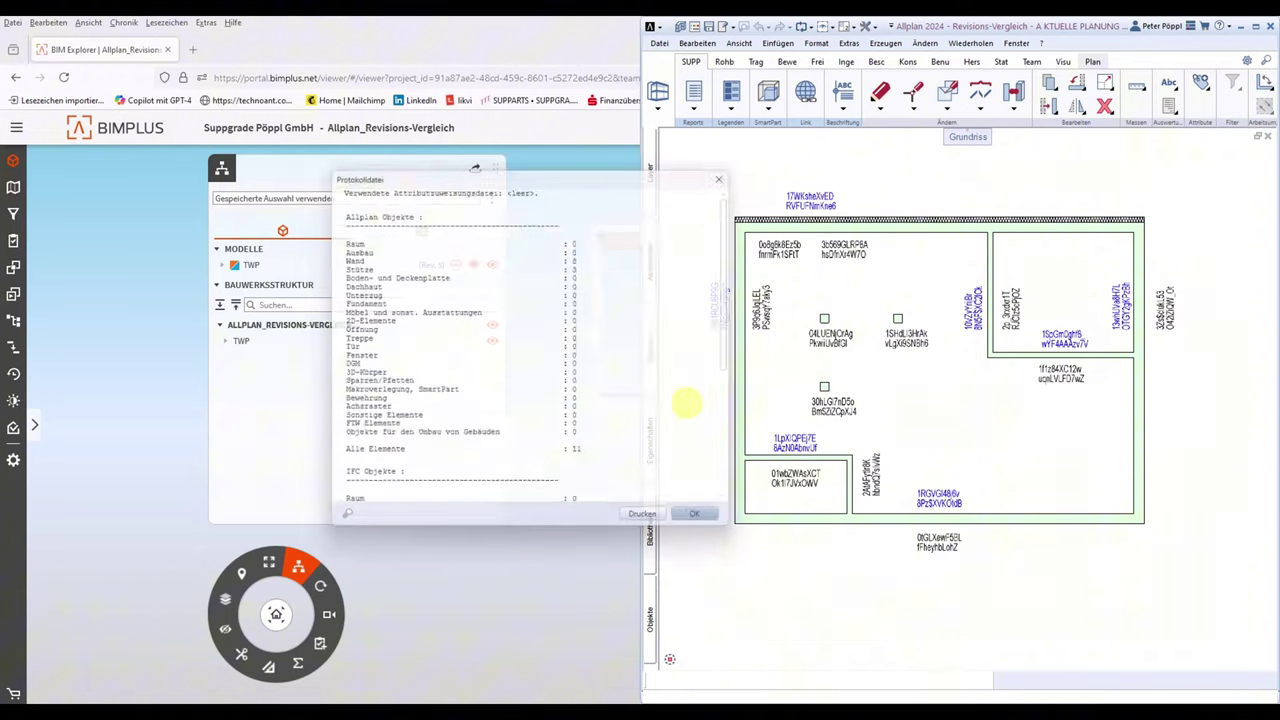
left_click(706, 528)
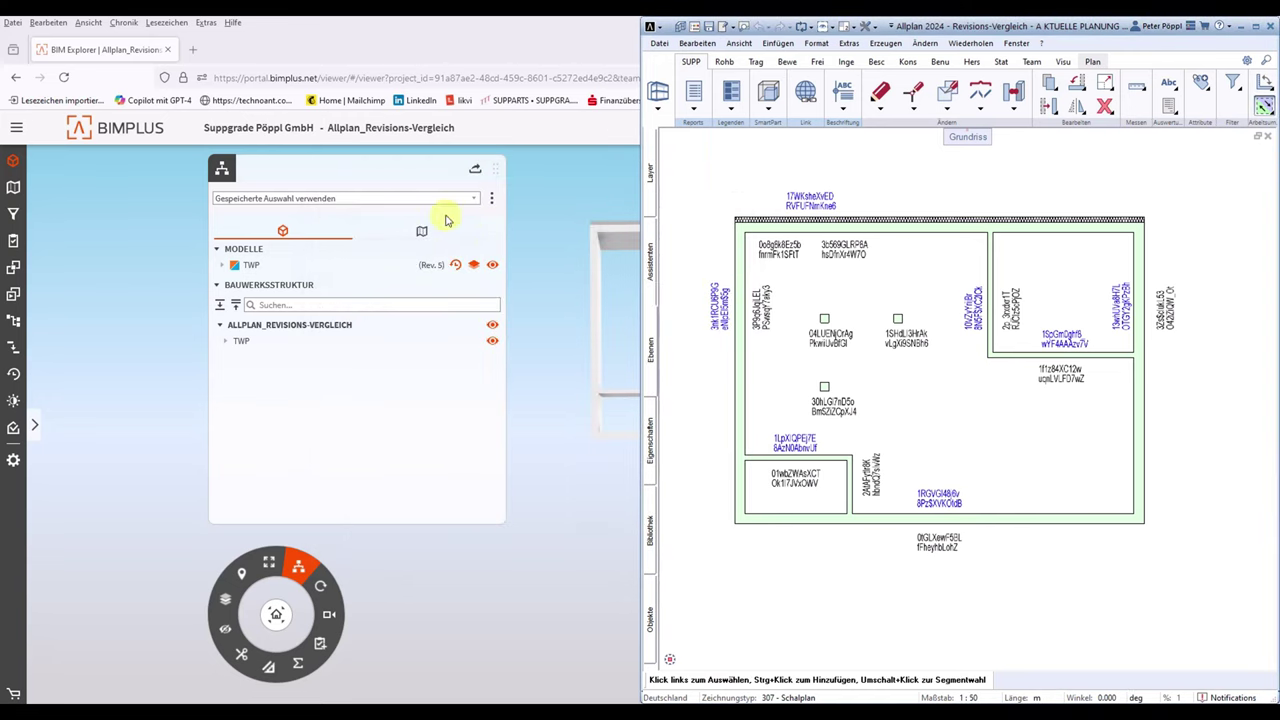
left_click(107, 129)
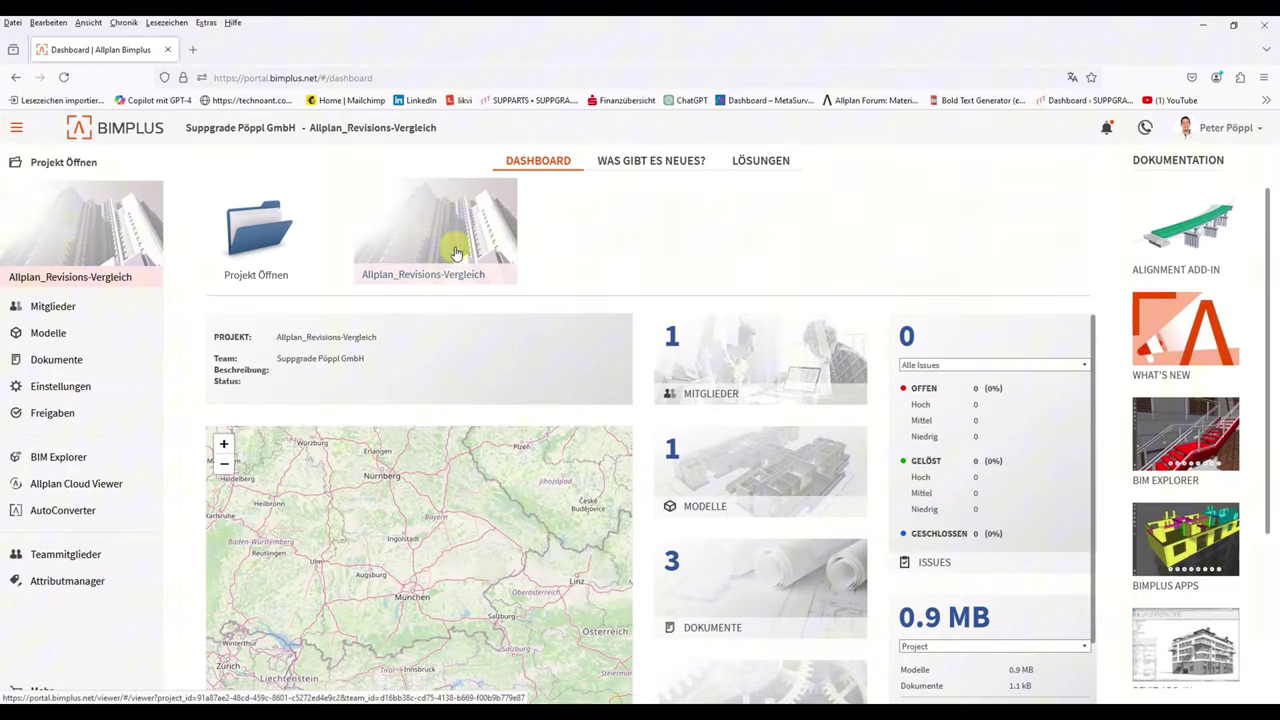
Step: Choose rev8.ifc as the update file for the TWP model
left_click(48, 338)
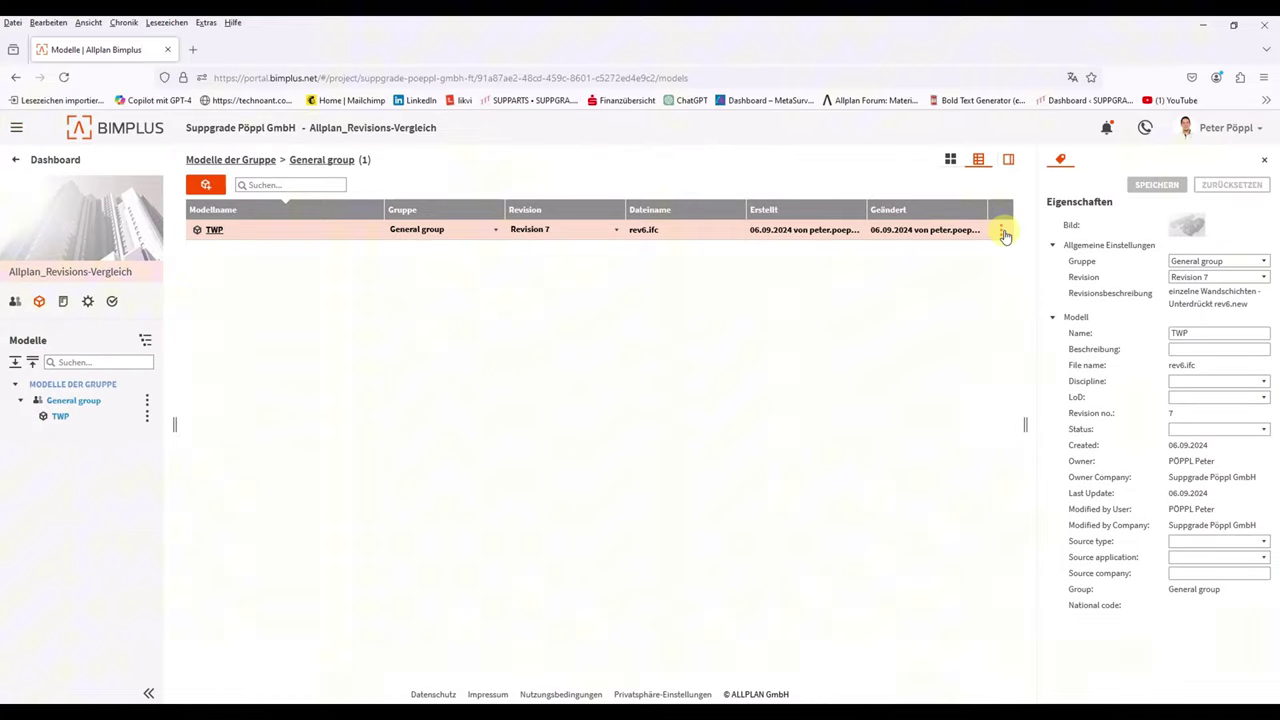
left_click(1005, 232)
left_click(1050, 253)
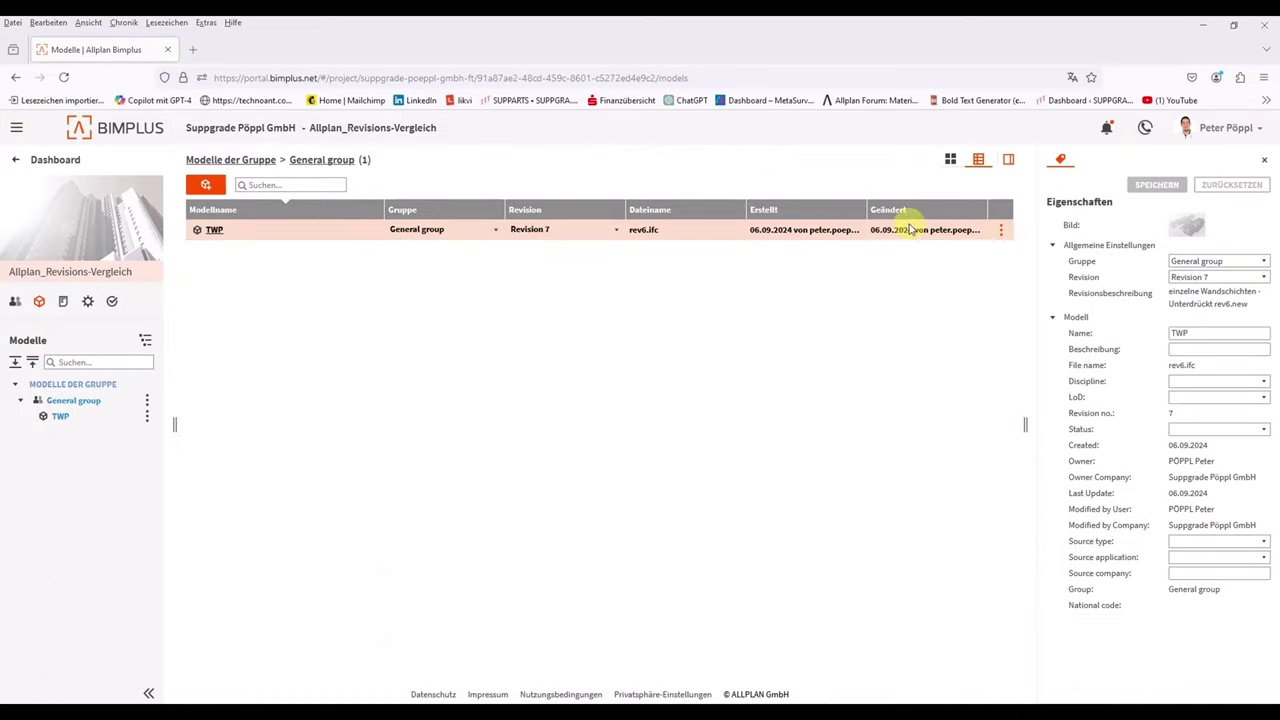
double_click(574, 252)
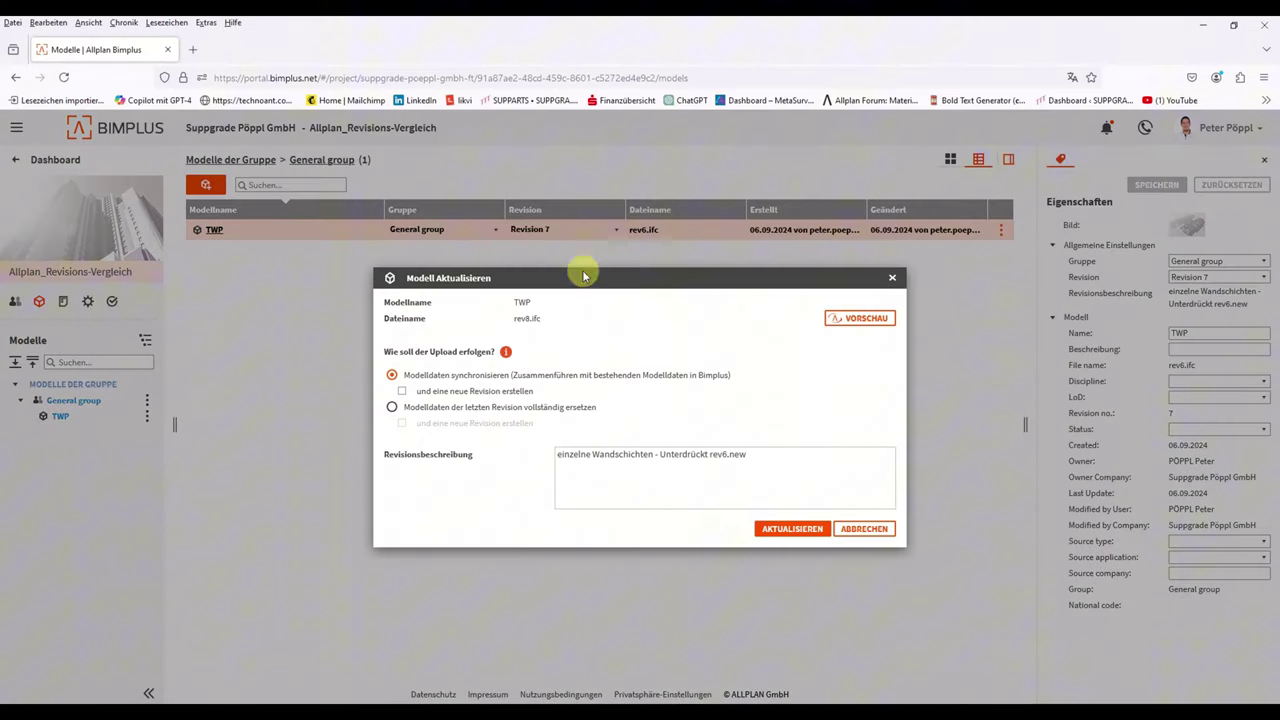
Step: Describe the new revision as 'rev8', upload it, and return to the project dashboard
left_click(729, 454)
left_click_drag(768, 455, 471, 457)
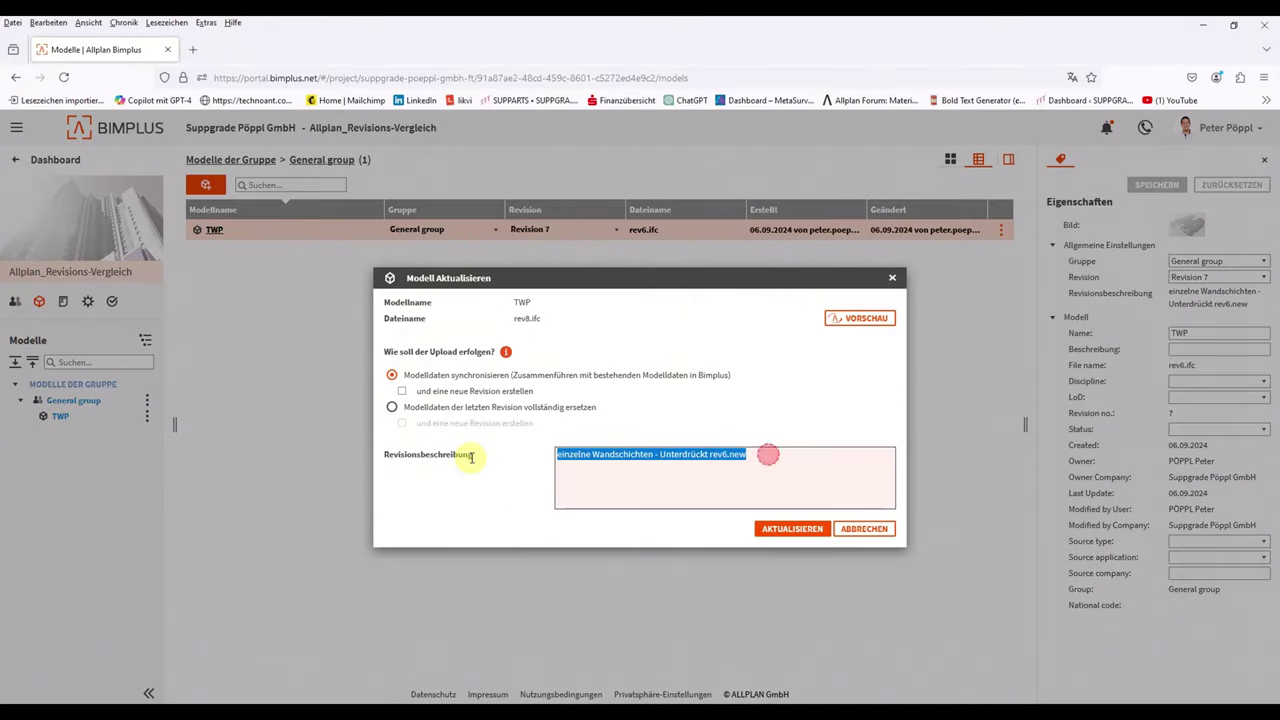
type("rev8")
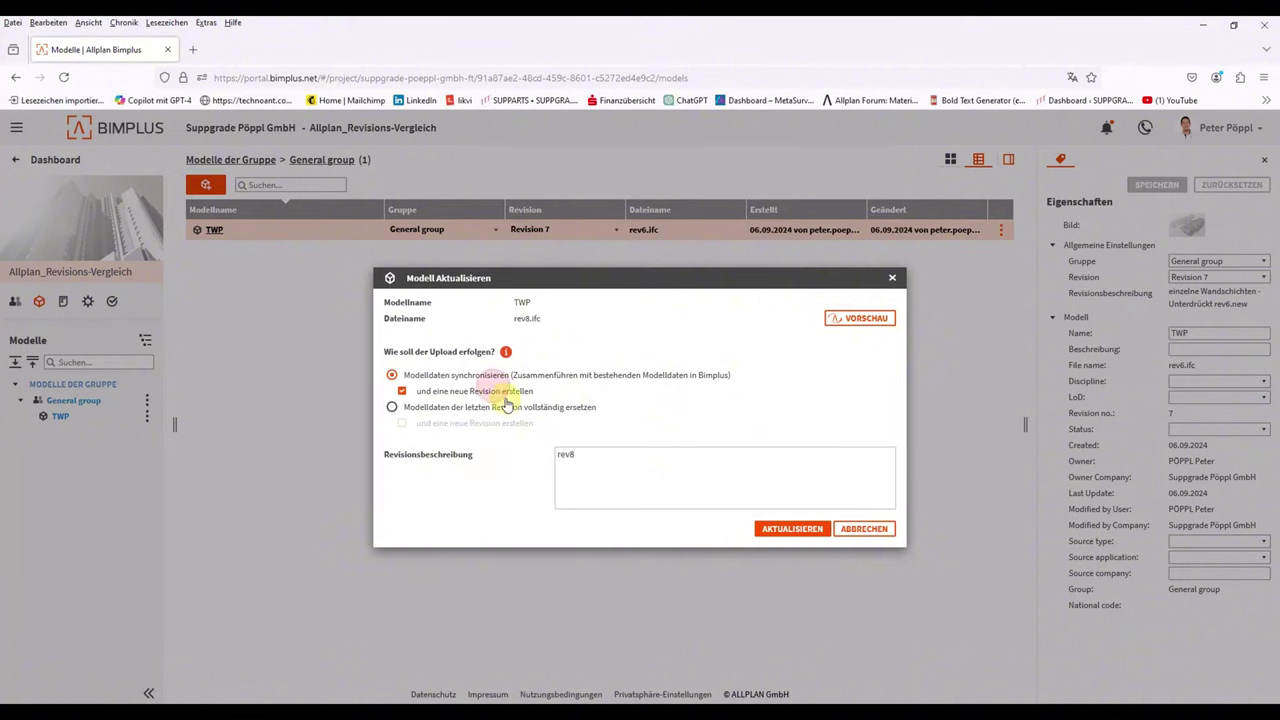
left_click(792, 529)
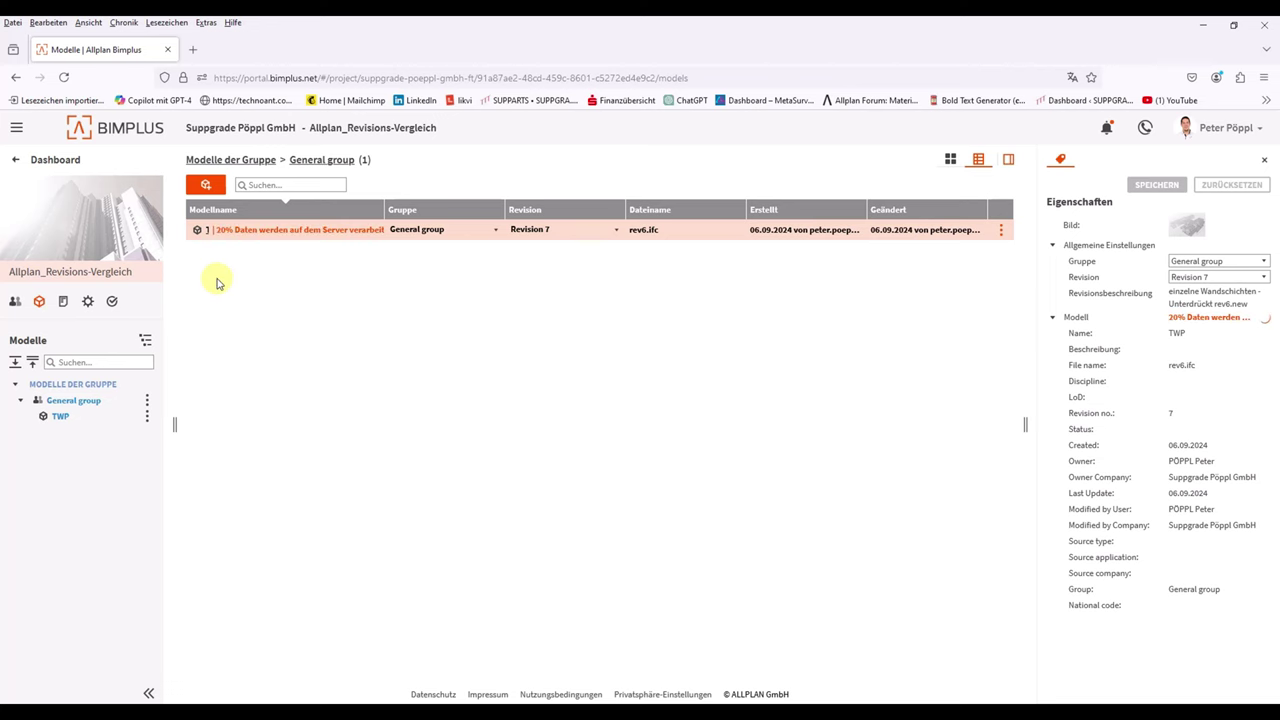
left_click(140, 137)
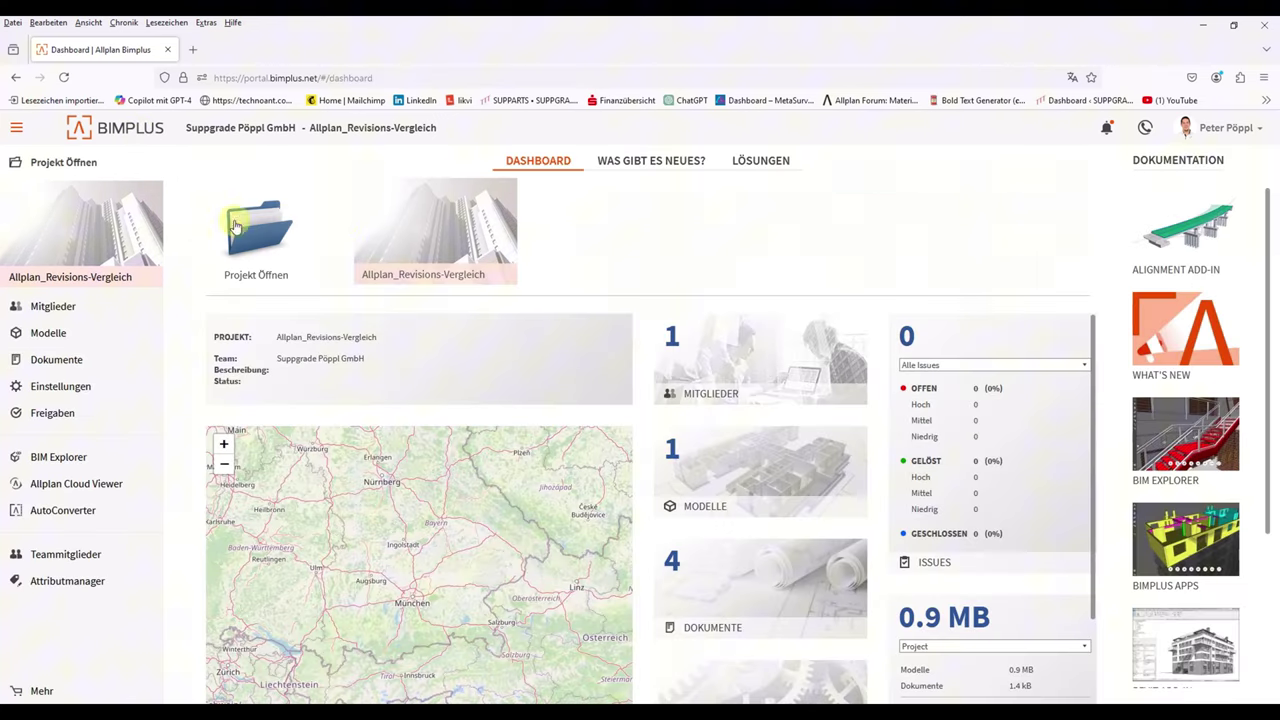
Step: Open the project in BIM Explorer and load TWP revision 6
double_click(451, 234)
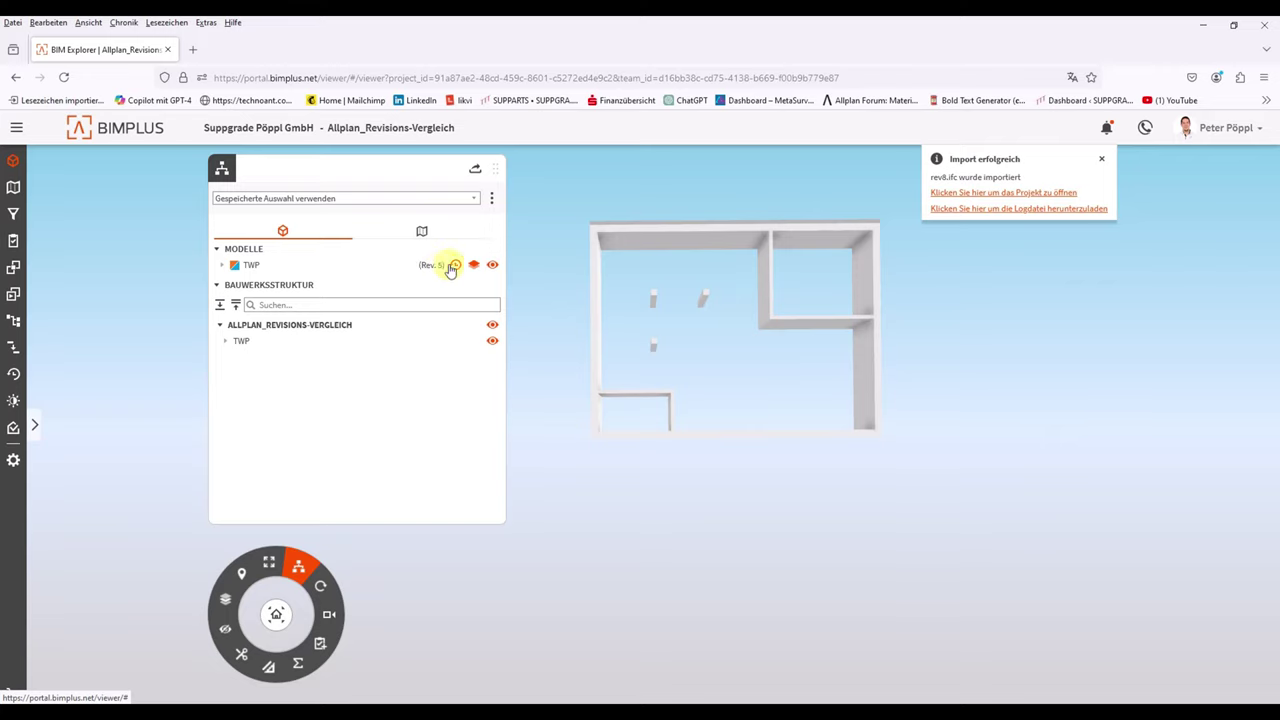
left_click(453, 266)
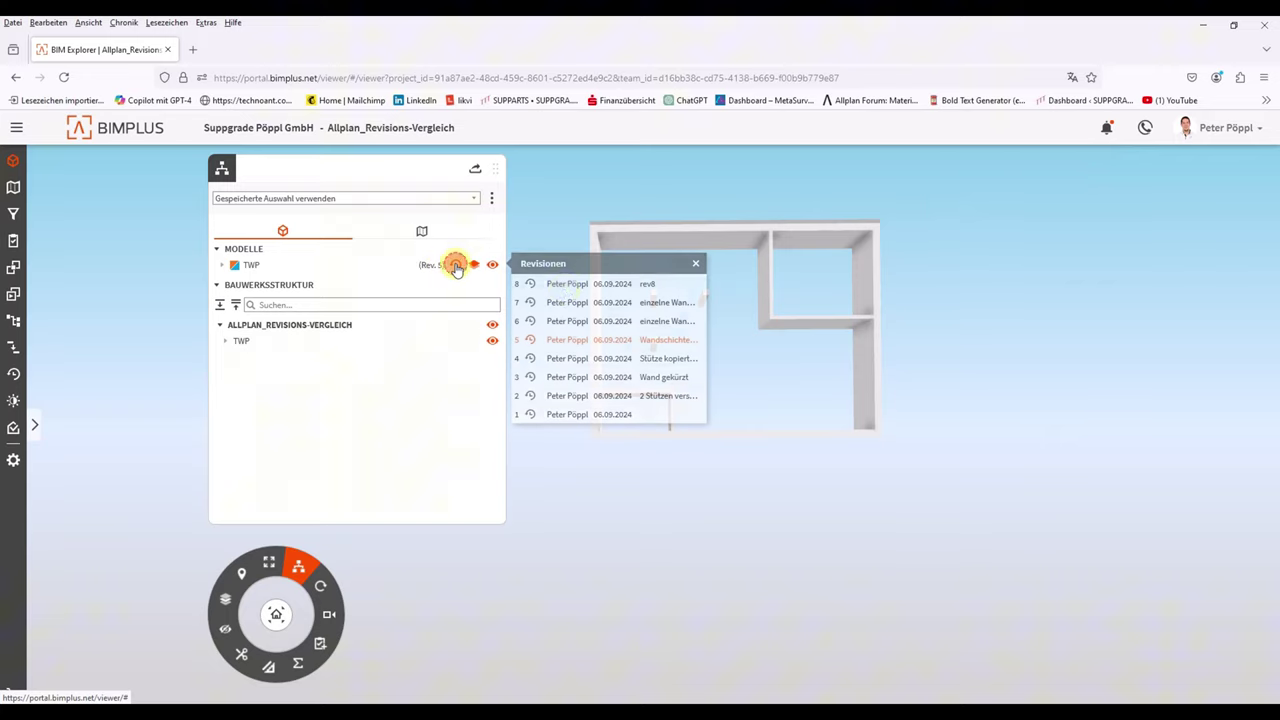
left_click(566, 287)
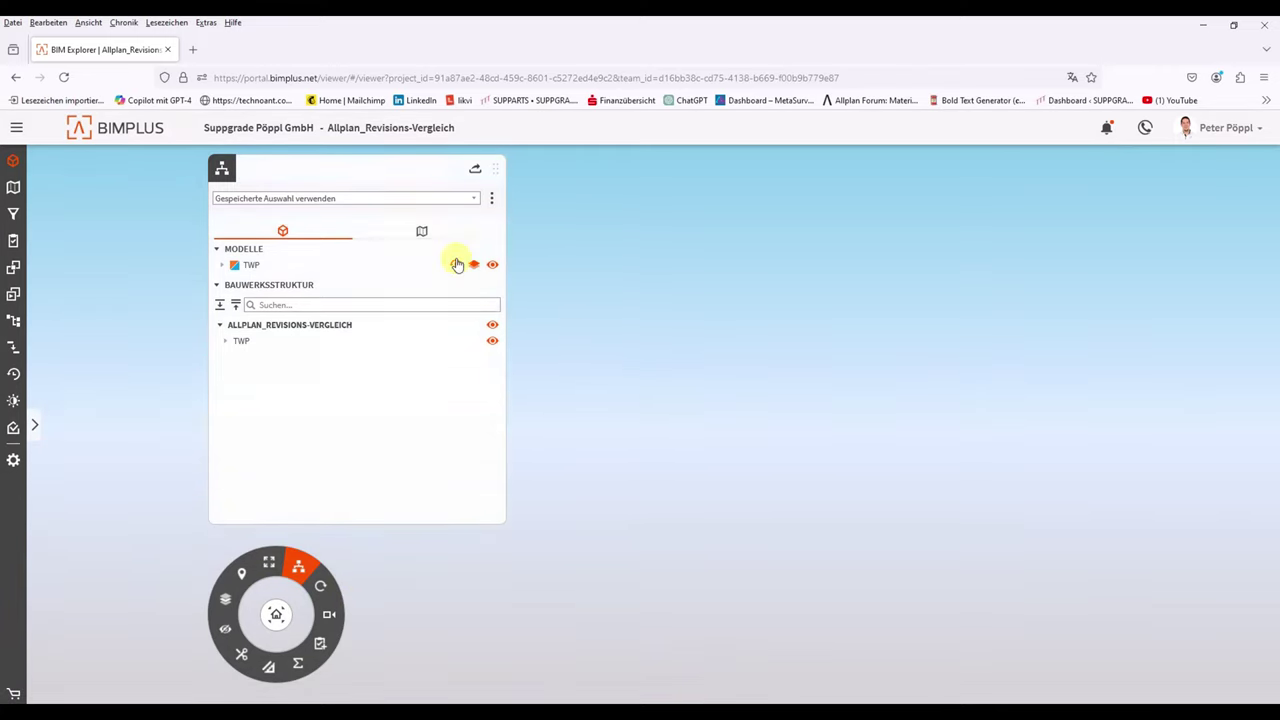
left_click(455, 264)
left_click(592, 321)
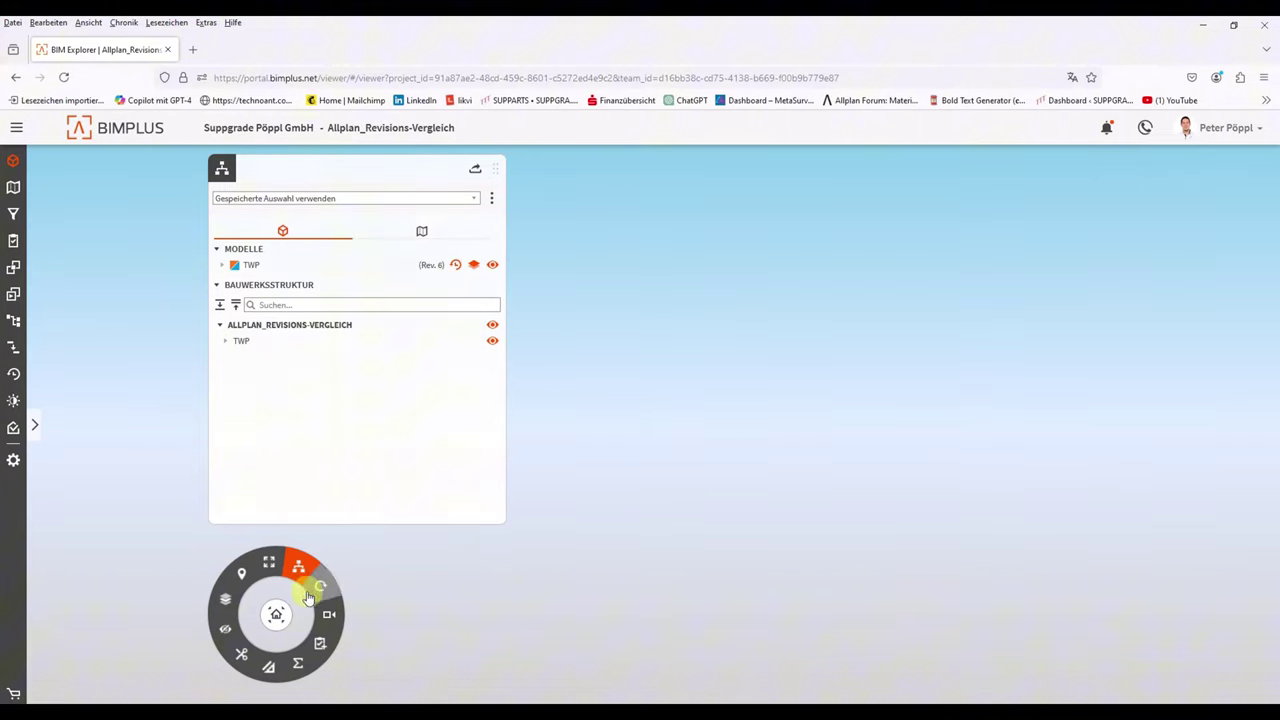
Step: Cycle the TWP model through revisions 5, 6 and 7, settling on revision 5
left_click(455, 264)
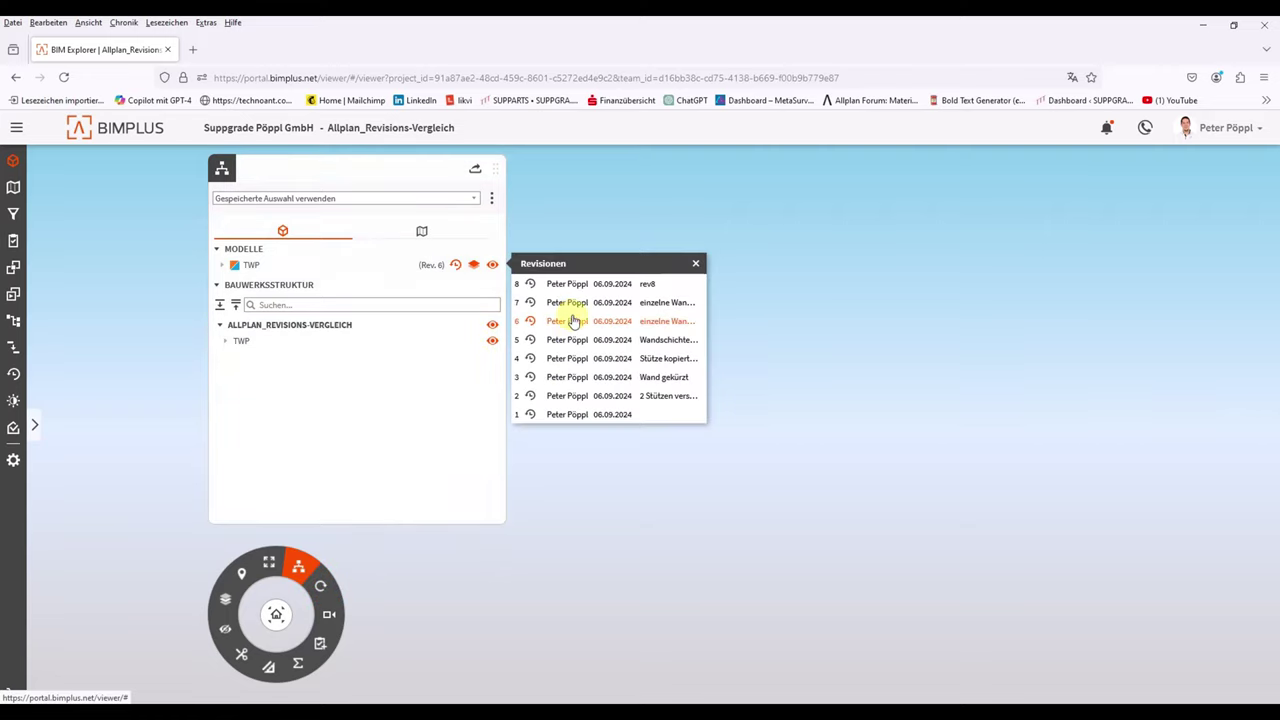
left_click(569, 336)
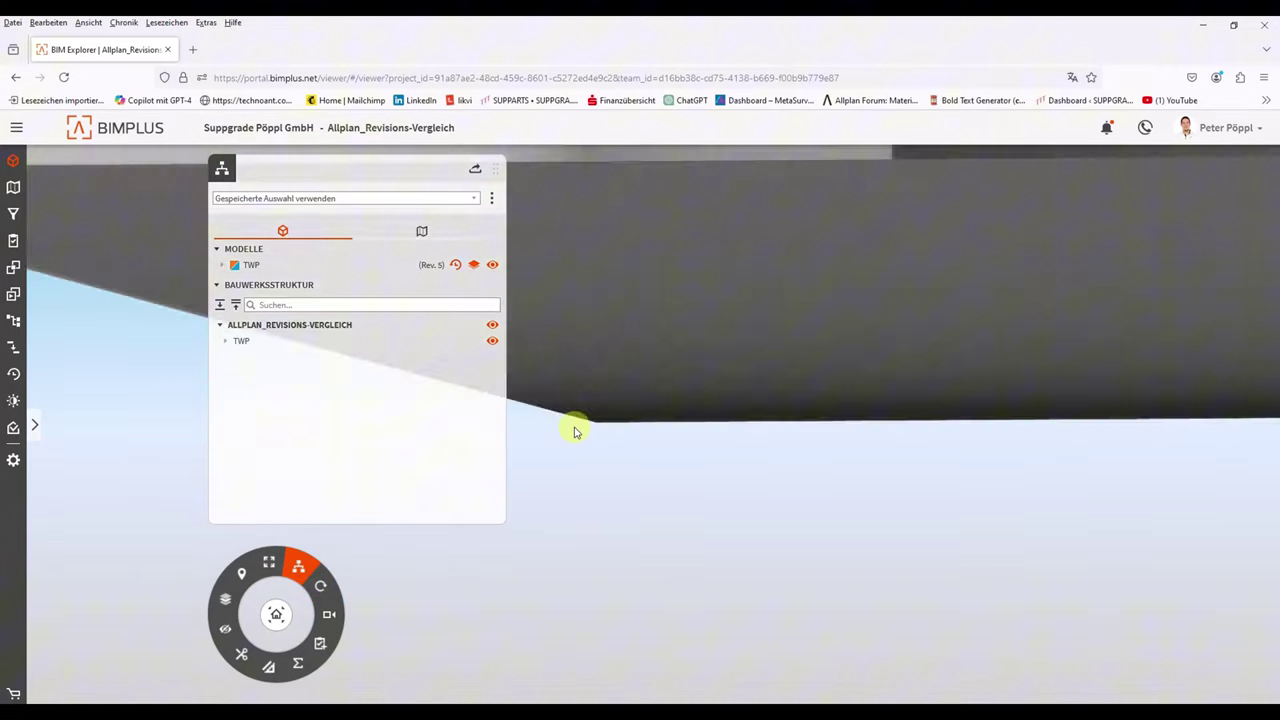
left_click(445, 268)
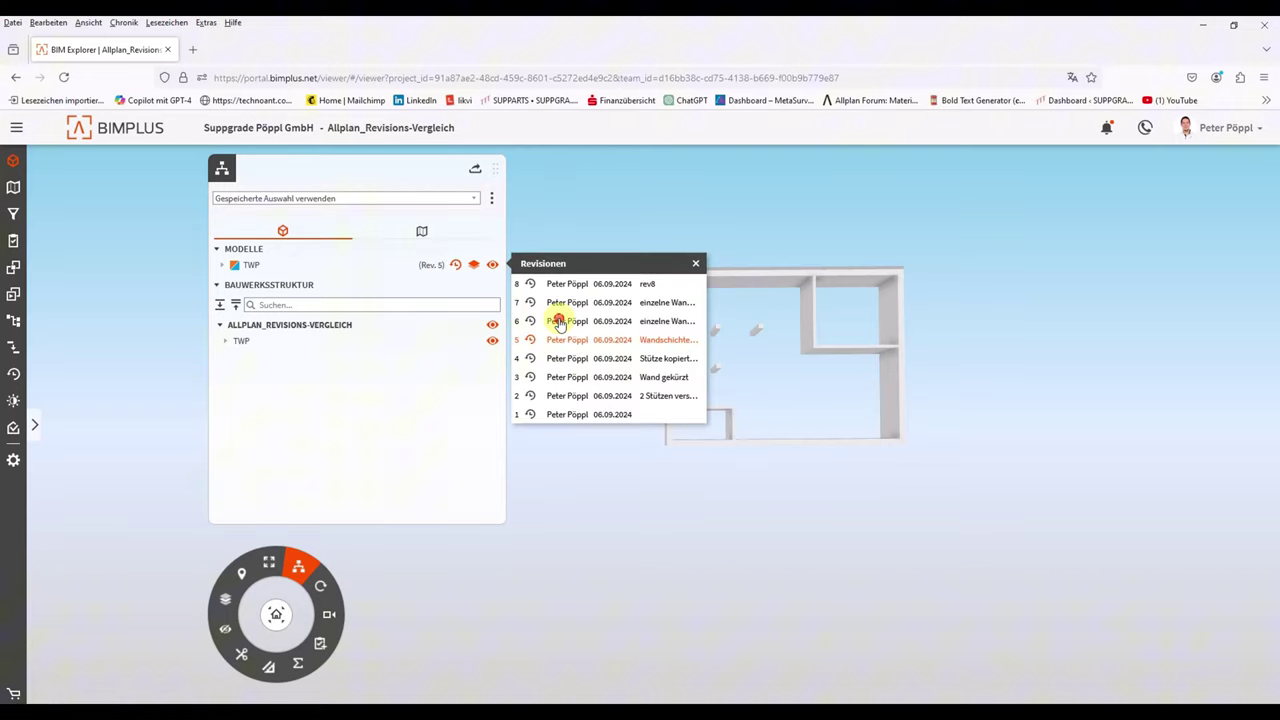
left_click(560, 322)
left_click(441, 267)
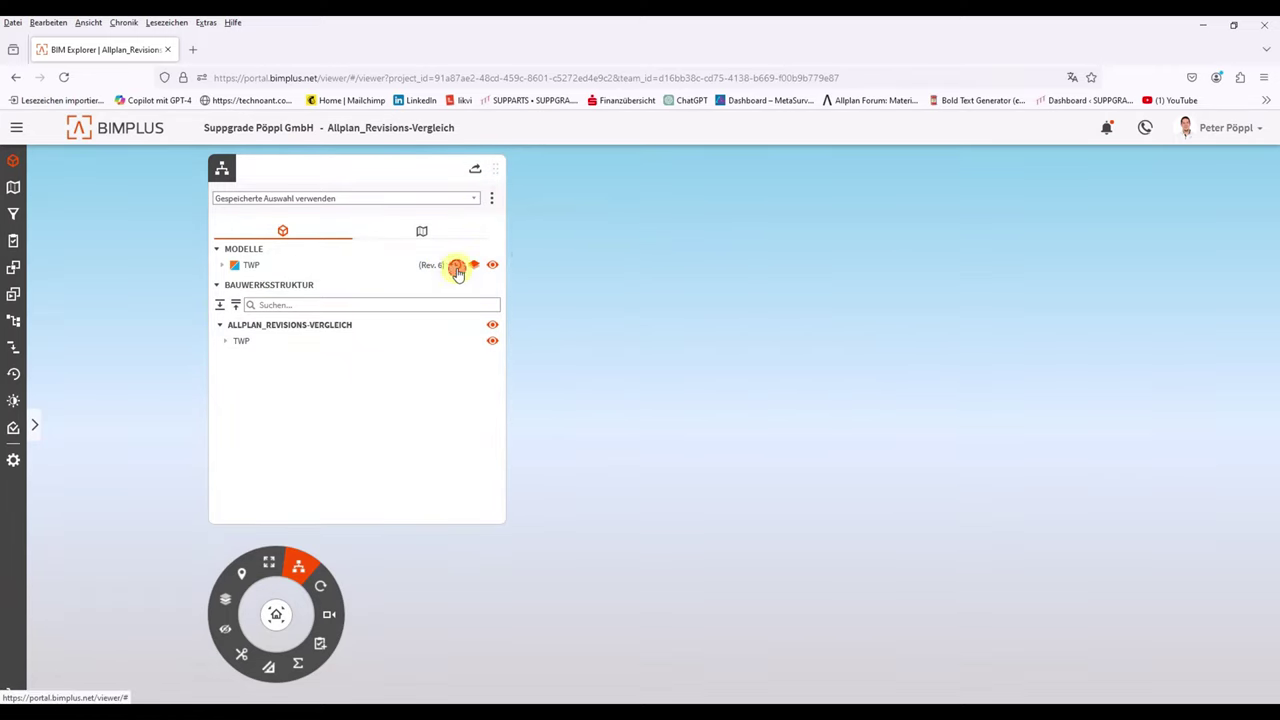
left_click(563, 304)
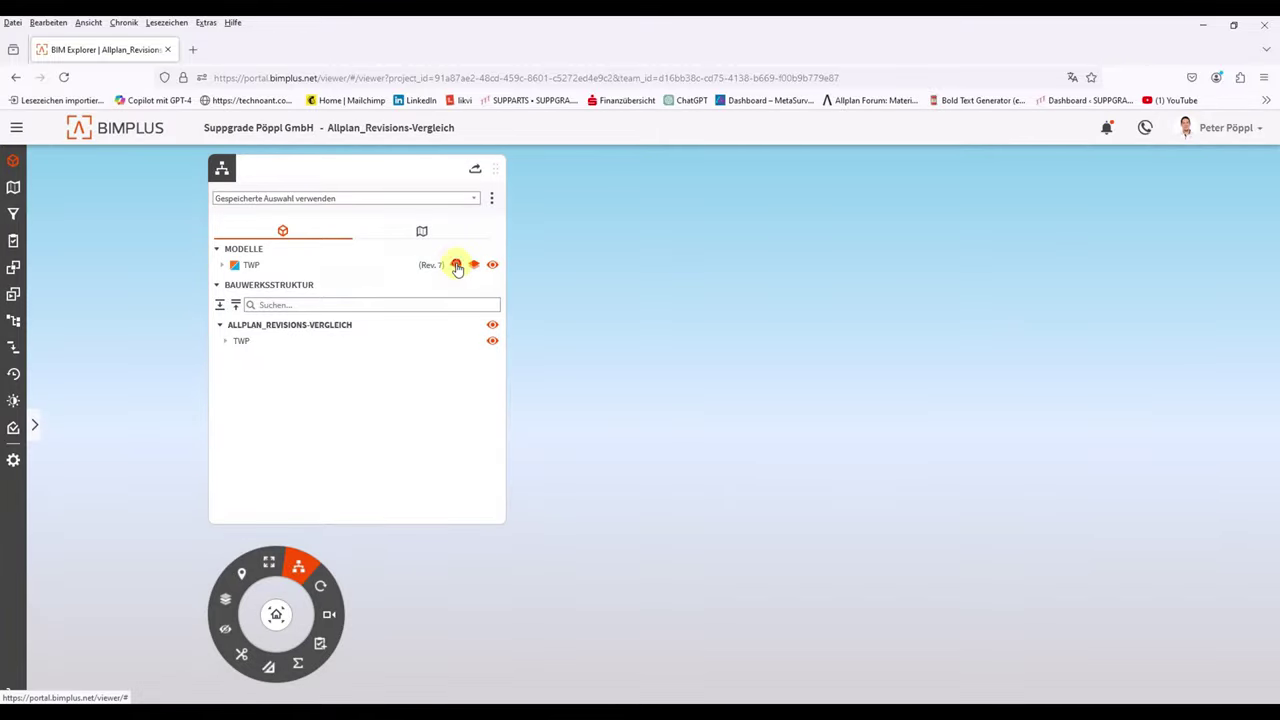
left_click(455, 265)
left_click(555, 339)
scroll(863, 275, "up", 2)
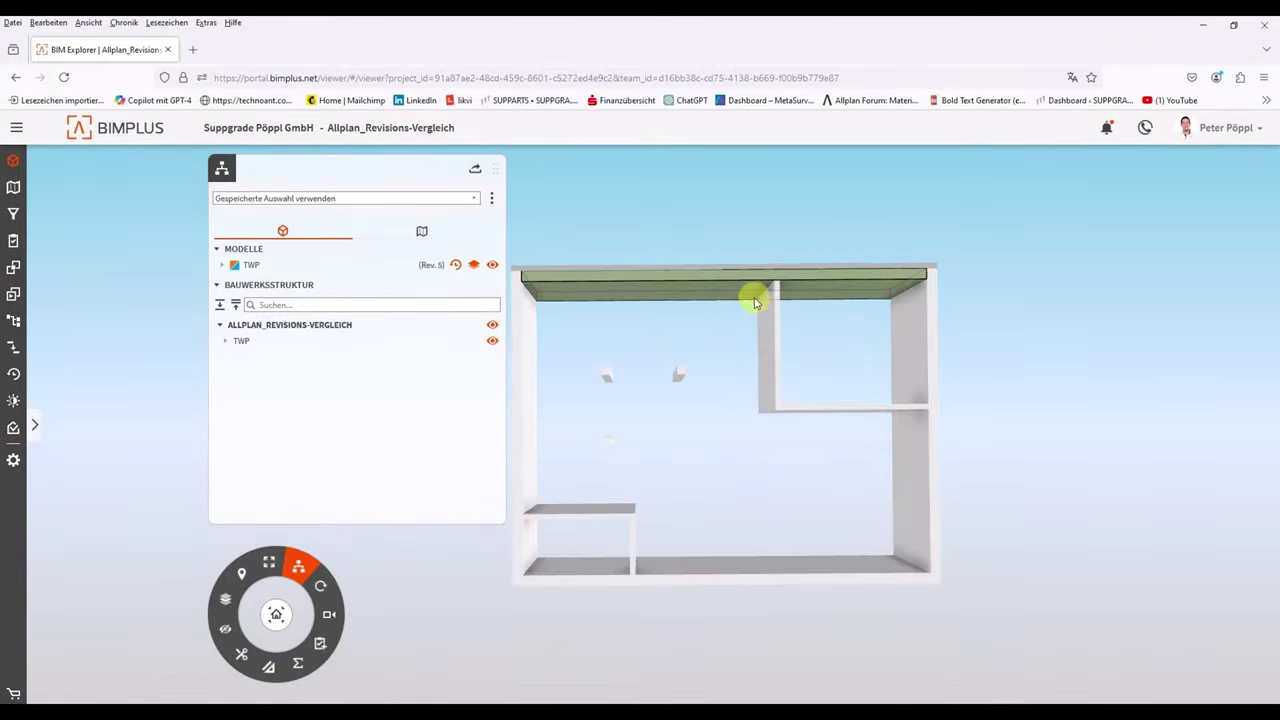
Step: Show the 2D floor-plan overlay beneath the TWP model and orbit to a low oblique view
left_click_drag(221, 170, 124, 172)
left_click(13, 187)
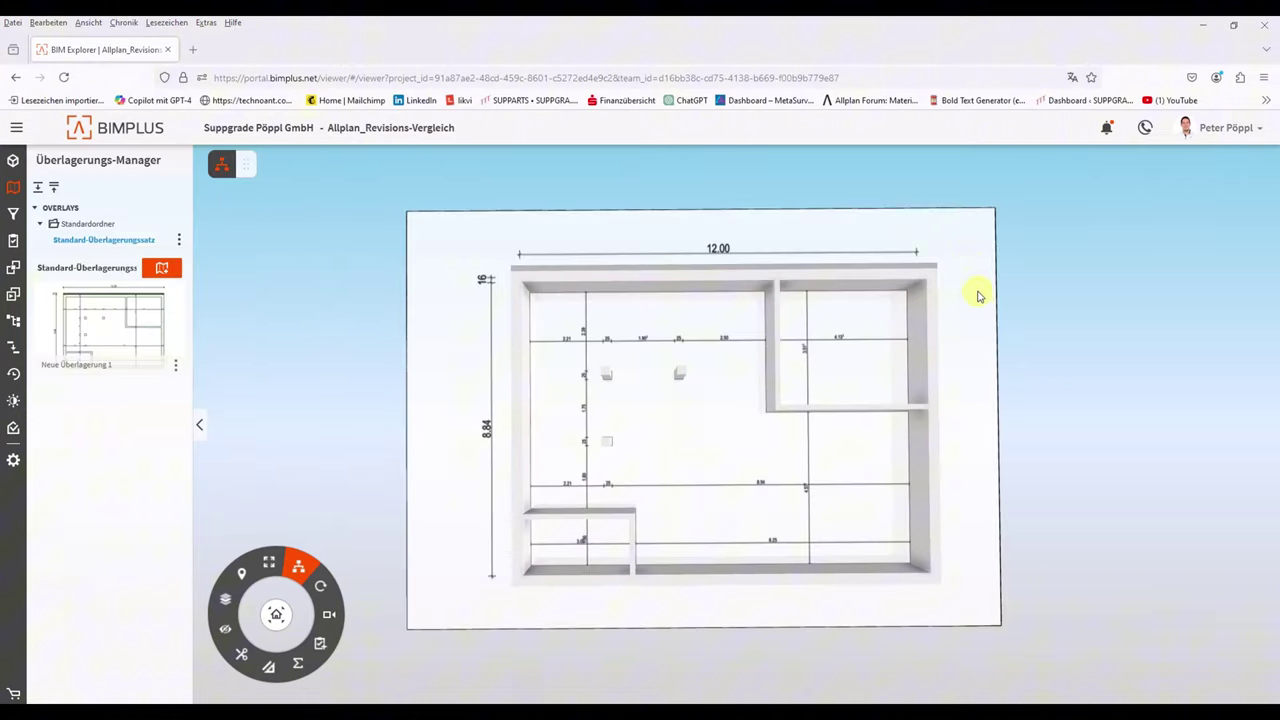
mouse_move(975, 233)
left_mouse_down()
mouse_move(971, 309)
mouse_move(991, 266)
left_mouse_up()
mouse_move(817, 443)
left_mouse_down()
mouse_move(794, 303)
mouse_move(803, 251)
left_mouse_up()
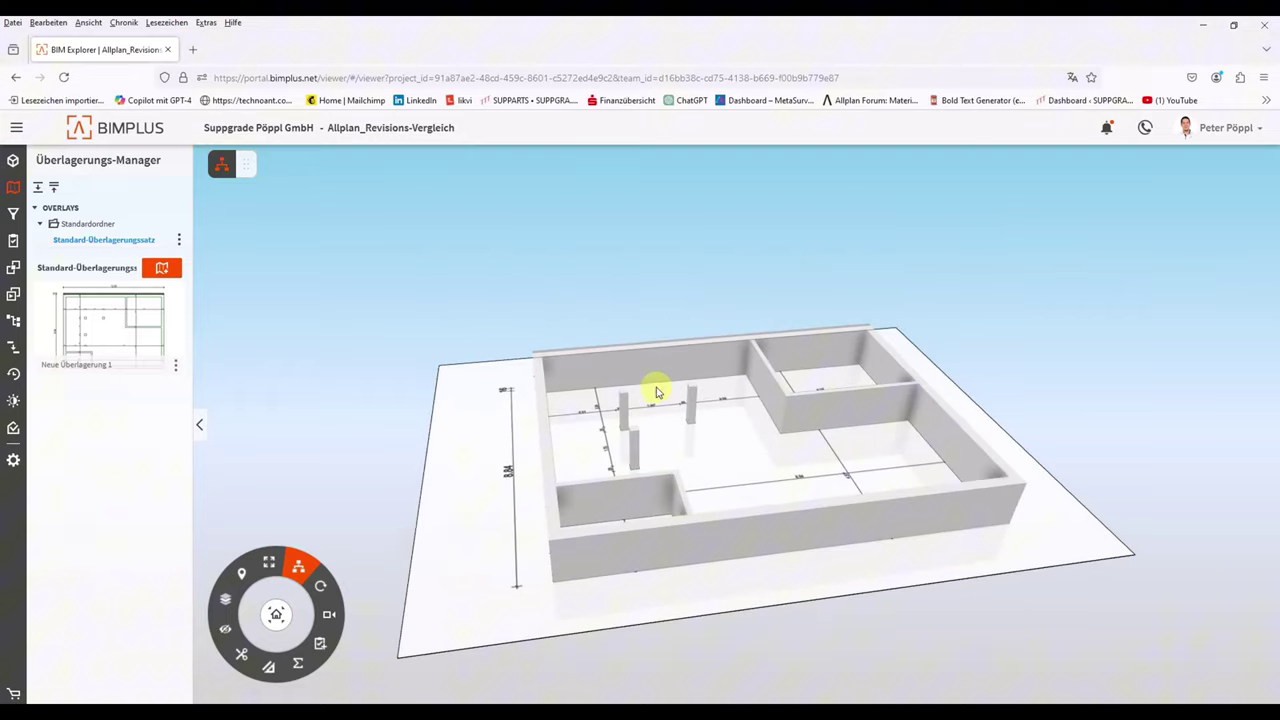
Step: Turn on the section box, cut through the walls, and view the plan near top-down
left_click(240, 657)
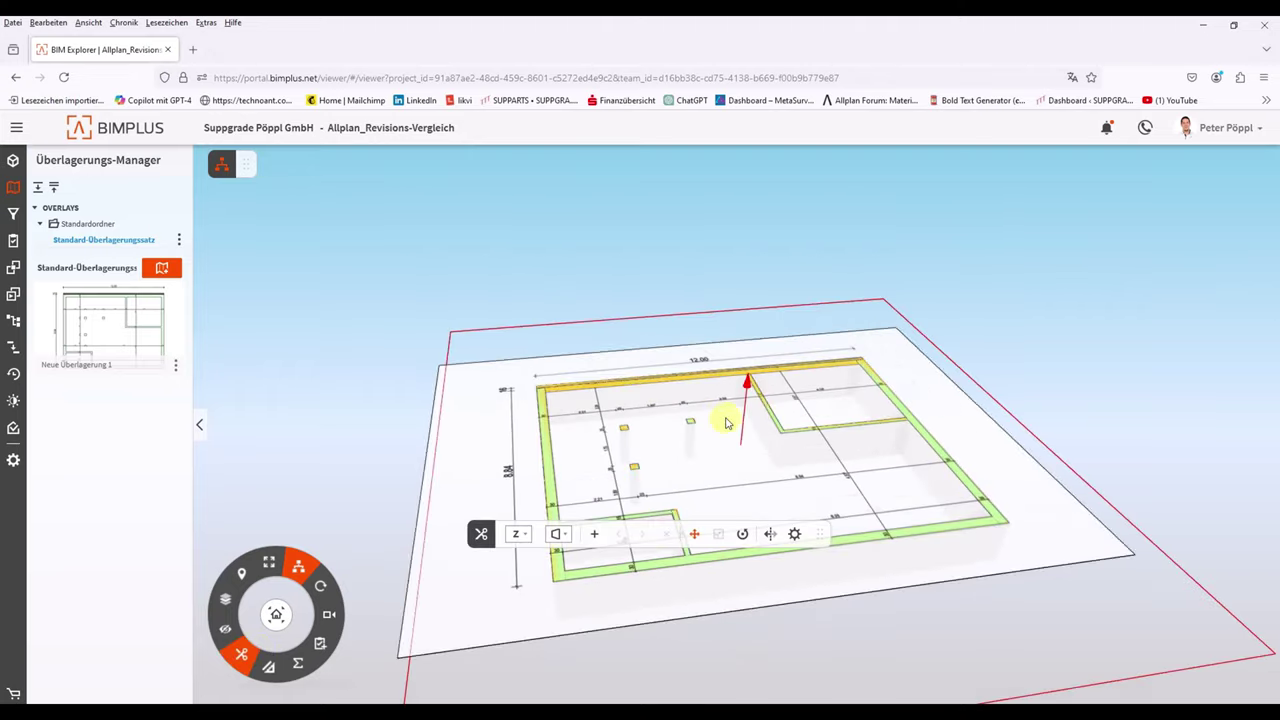
left_click_drag(740, 421, 751, 353)
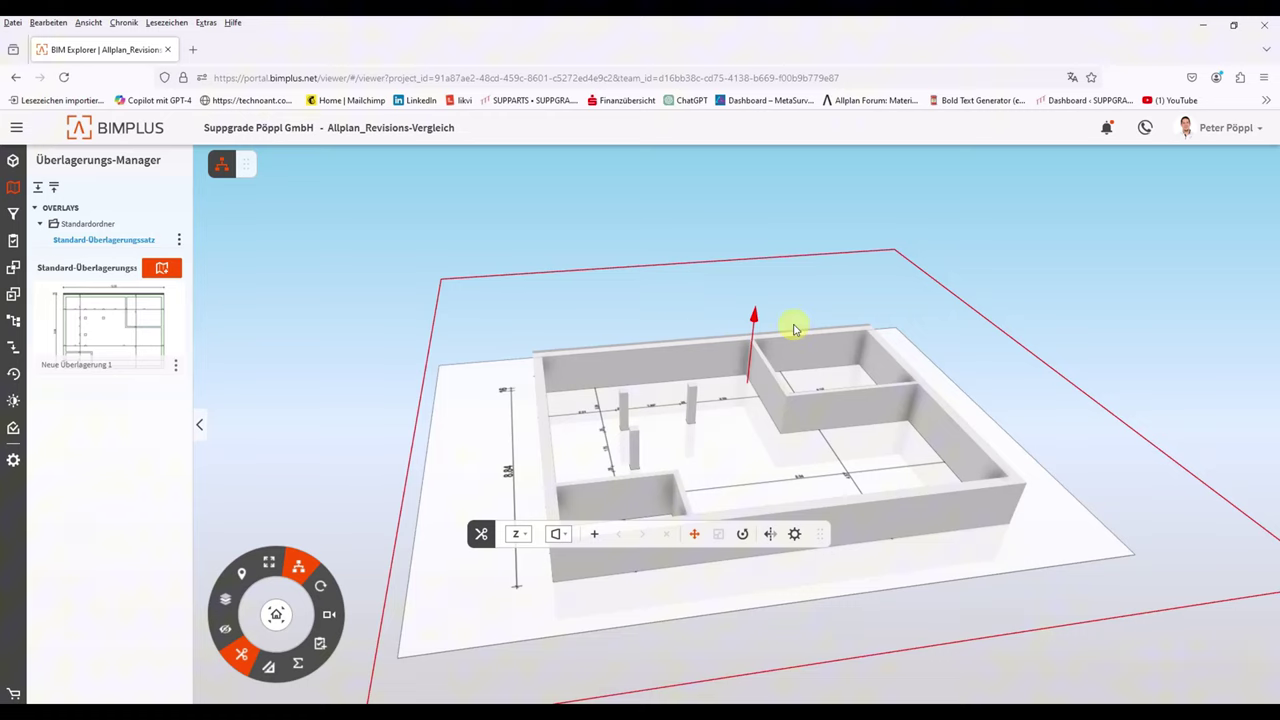
mouse_move(494, 358)
left_mouse_down()
mouse_move(400, 349)
mouse_move(340, 451)
mouse_move(366, 518)
left_mouse_up()
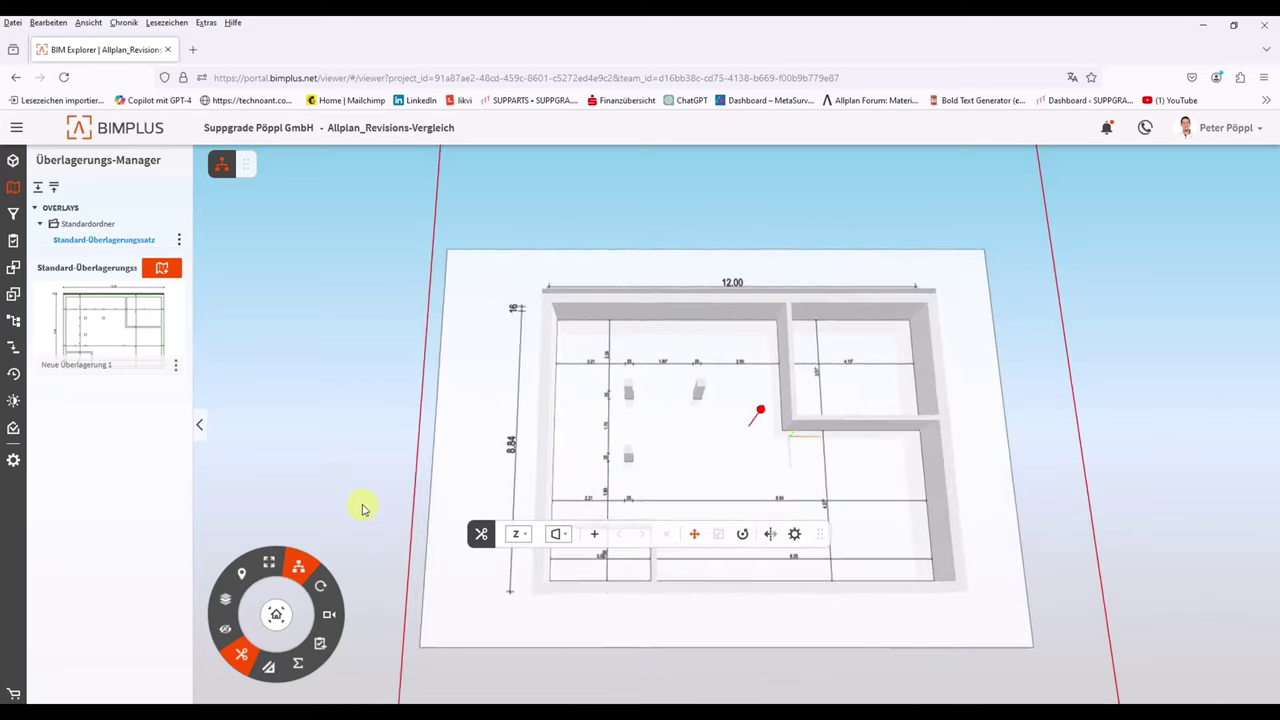